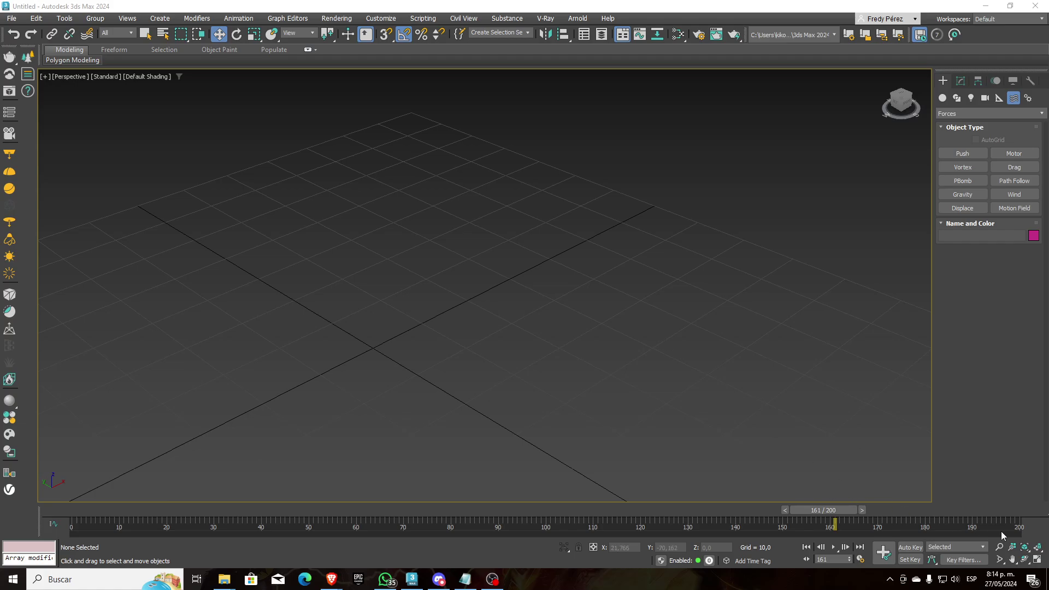
Switch to the four-viewport layout and show the Particle Systems geometry types for creation.
click(1037, 559)
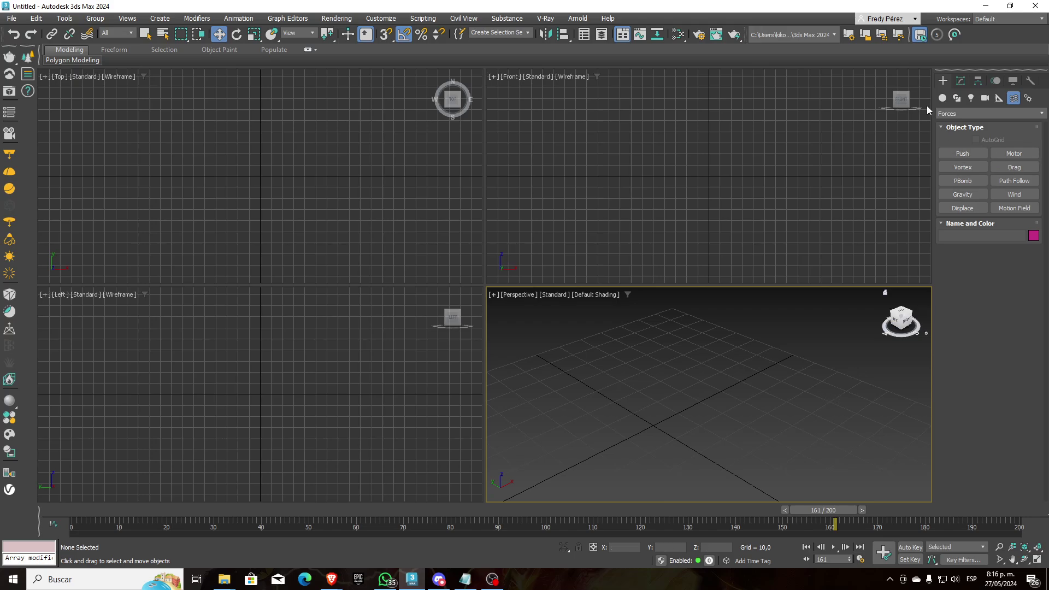
click(942, 99)
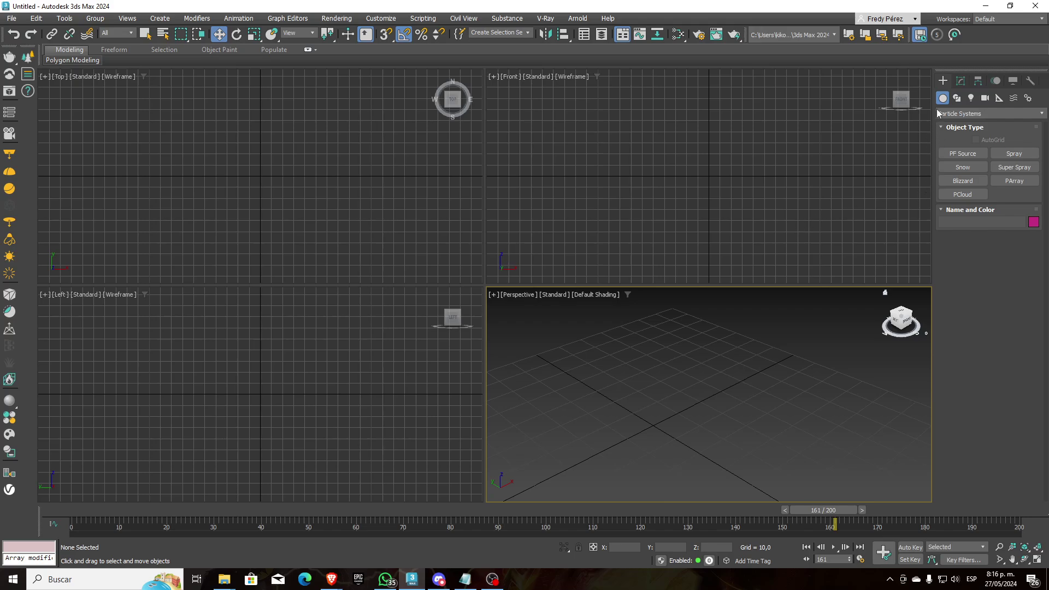
click(964, 167)
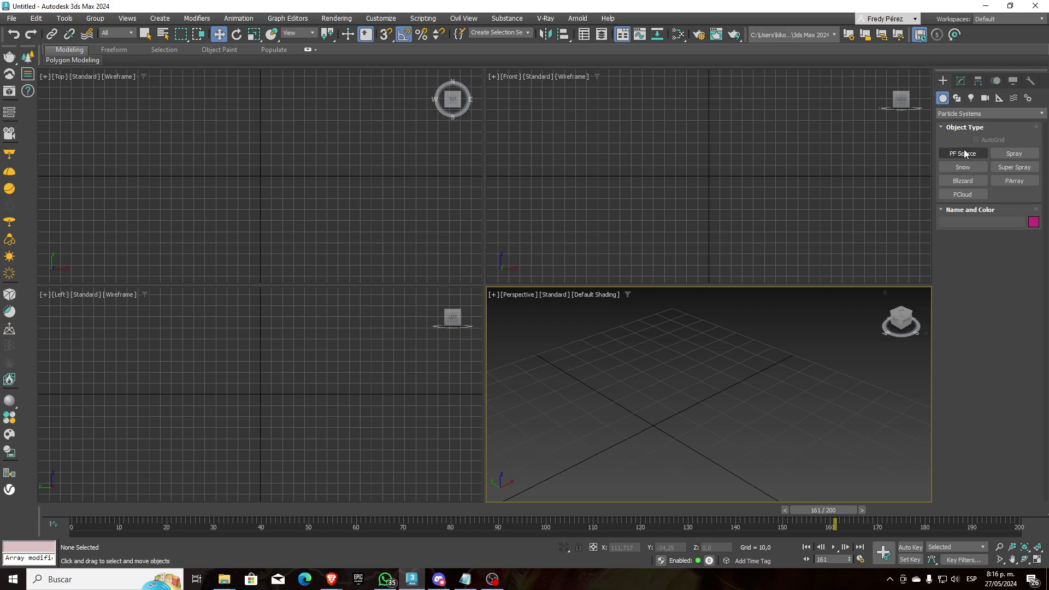
click(962, 113)
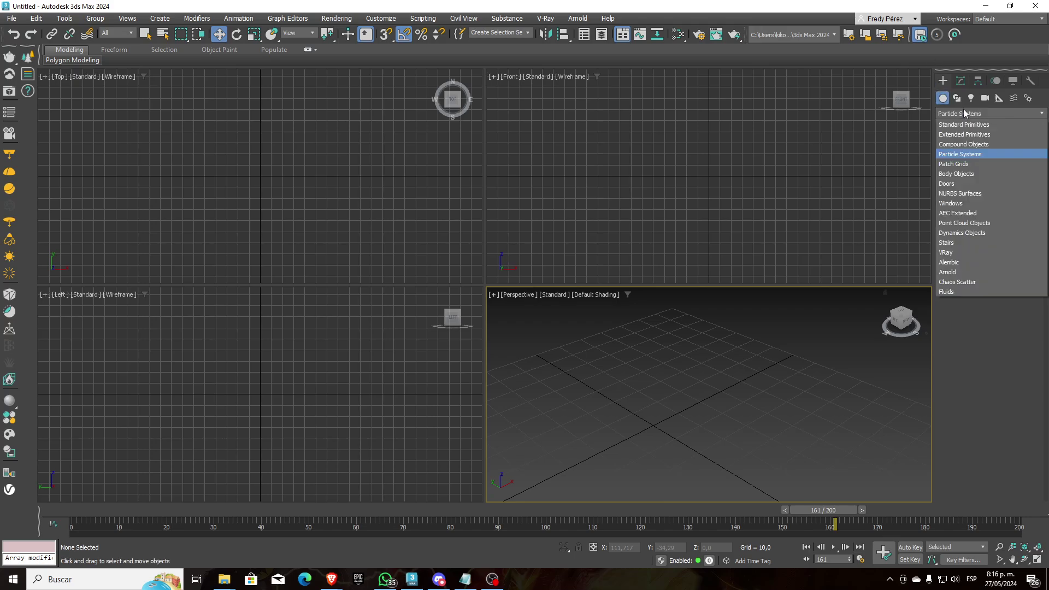
click(967, 156)
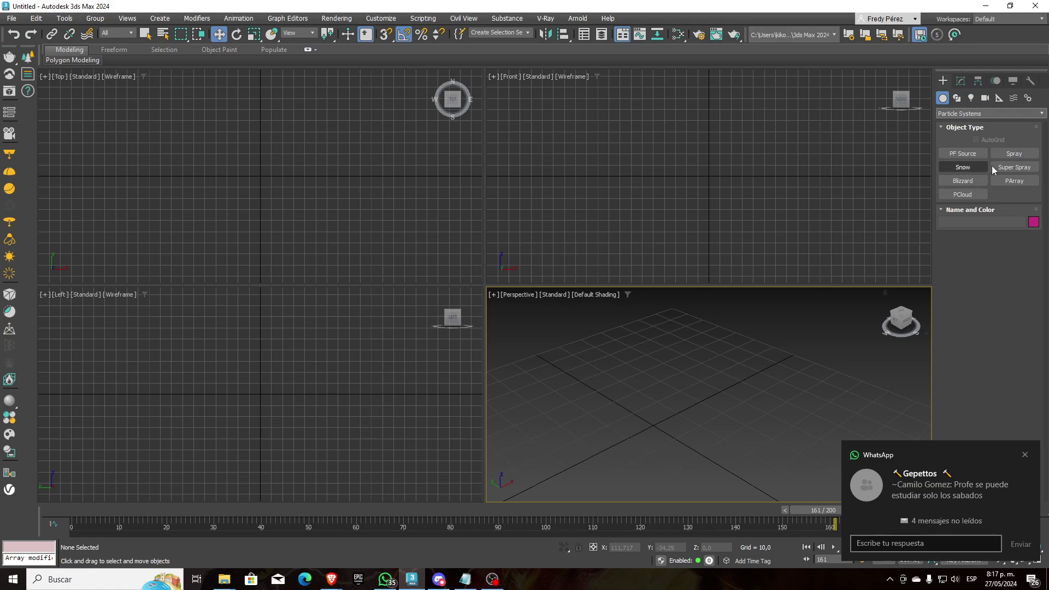
Create a Spray emitter about 96 by 83 in the Top view and raise it about 113 units in the Front view.
click(1011, 153)
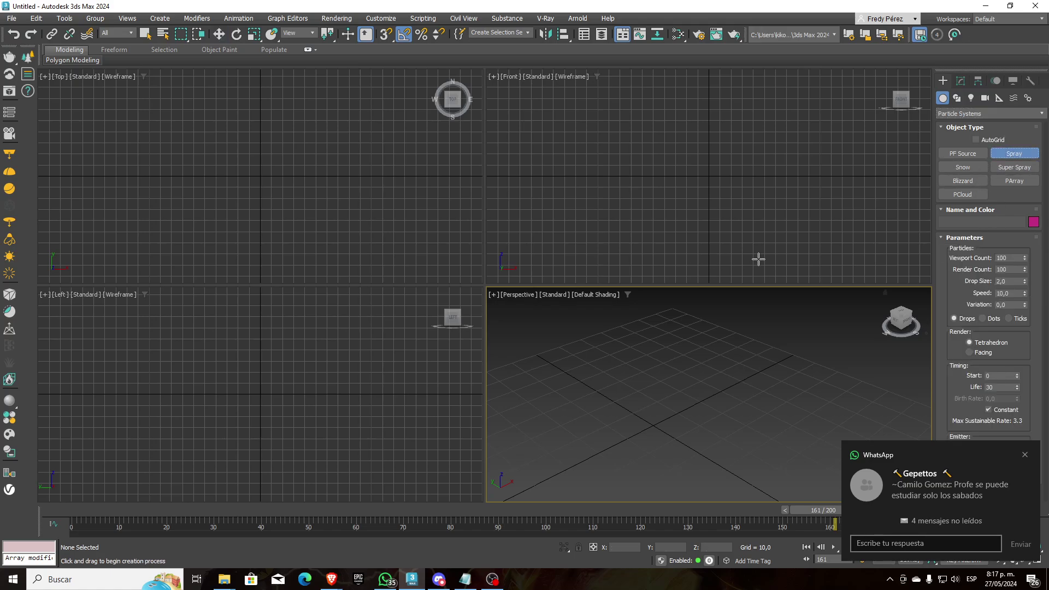
mouse_move(205, 132)
mouse_down()
mouse_move(327, 231)
mouse_move(311, 225)
mouse_up()
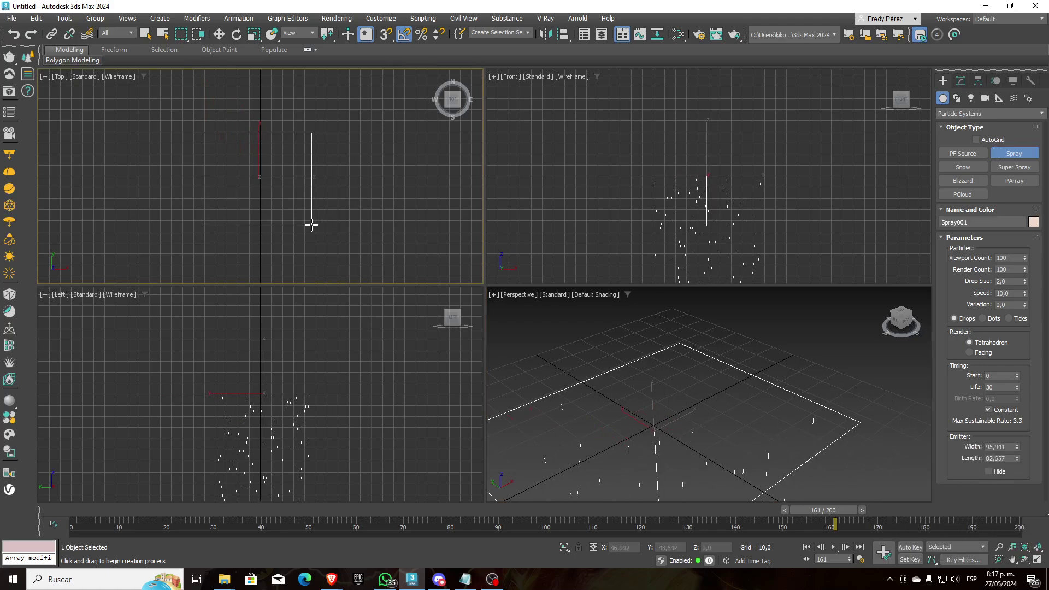
click(220, 34)
scroll(637, 217, down, 5)
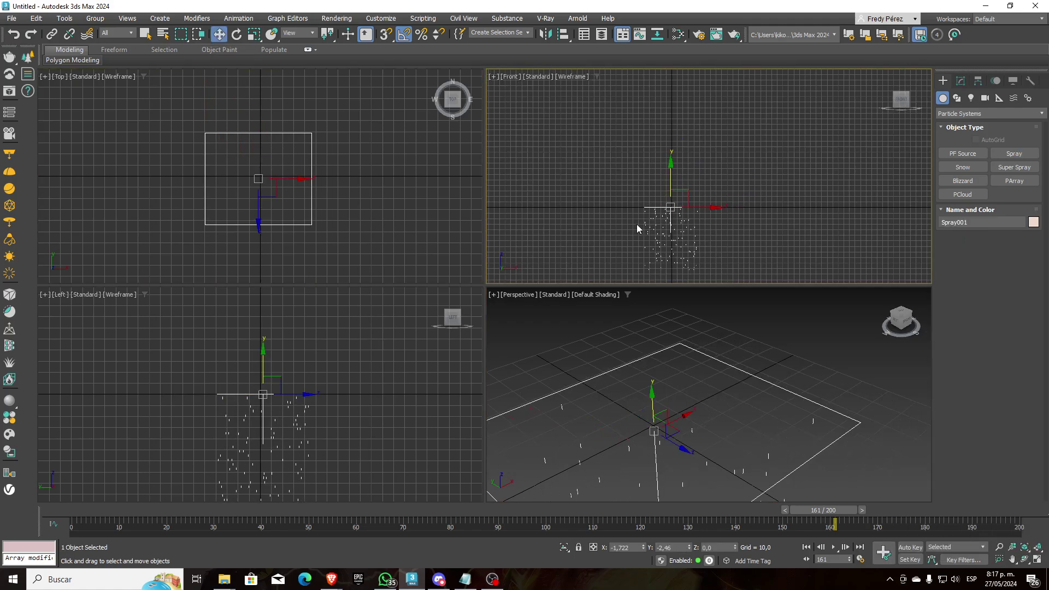
drag(672, 180, 675, 113)
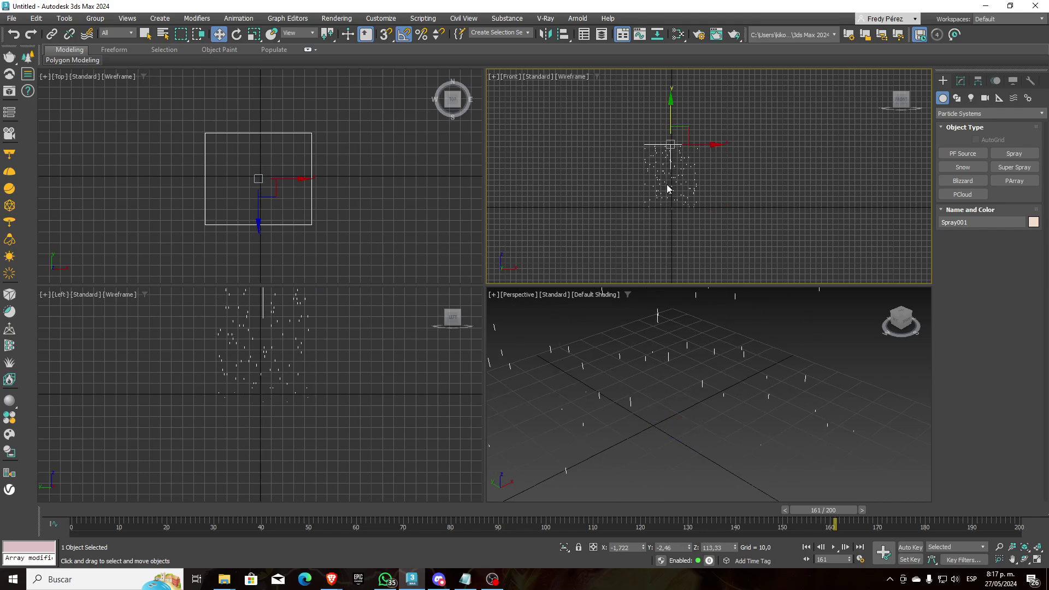
Hide the grid in all four viewports and maximize the Perspective view around the spray.
key(g)
right_click(376, 221)
key(g)
right_click(337, 371)
key(g)
right_click(661, 358)
key(g)
middle_drag(661, 358, 711, 385)
scroll(704, 381, down, 6)
scroll(714, 374, up, 2)
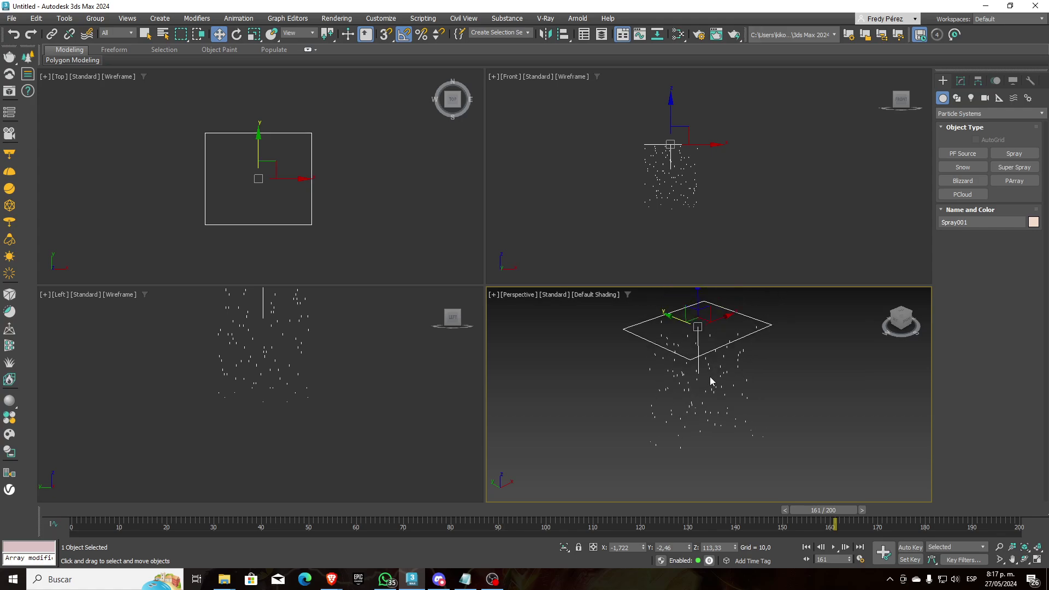
click(1036, 560)
middle_drag(686, 306, 698, 333)
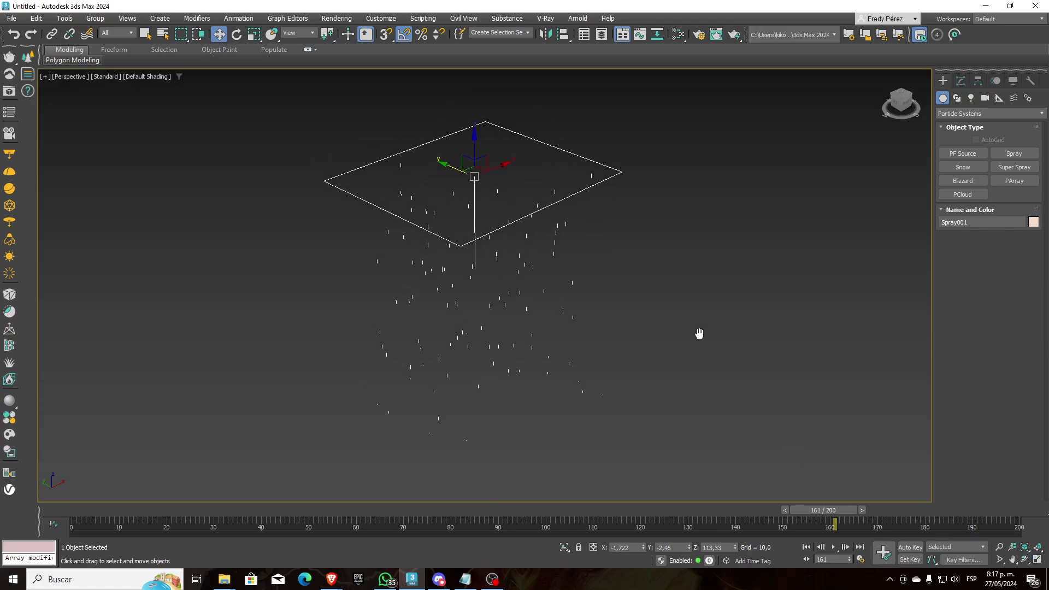
Open the spray's parameters for modification and scrub the animation to frame 66.
click(960, 81)
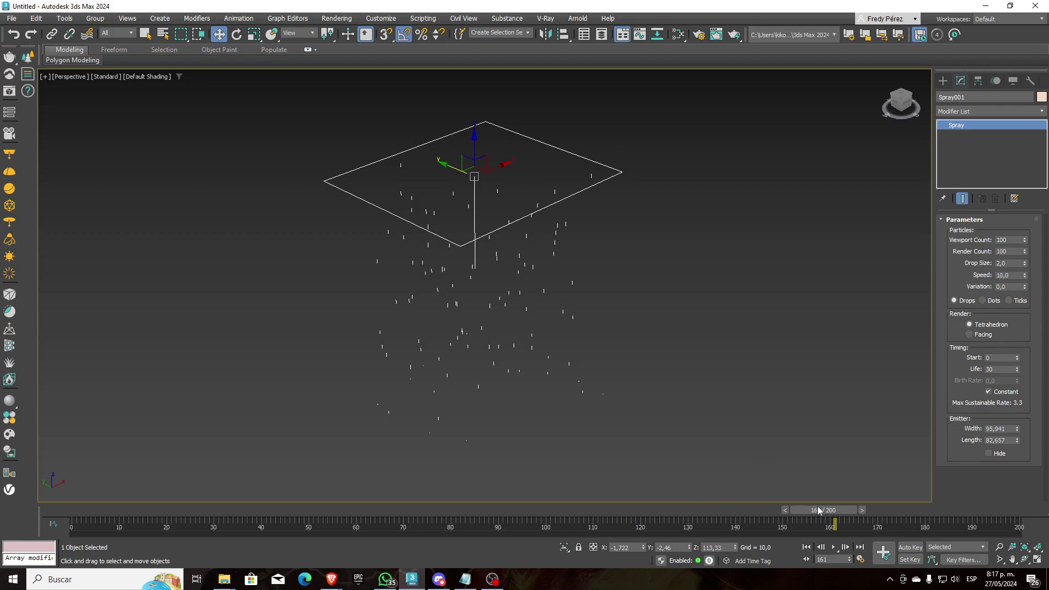
mouse_move(819, 511)
mouse_down()
mouse_move(93, 509)
mouse_move(364, 521)
mouse_up()
mouse_move(412, 526)
mouse_down()
mouse_move(529, 526)
mouse_move(211, 525)
mouse_move(545, 527)
mouse_move(210, 527)
mouse_move(679, 529)
mouse_move(506, 536)
mouse_move(651, 540)
mouse_move(228, 530)
mouse_move(429, 533)
mouse_move(388, 531)
mouse_up()
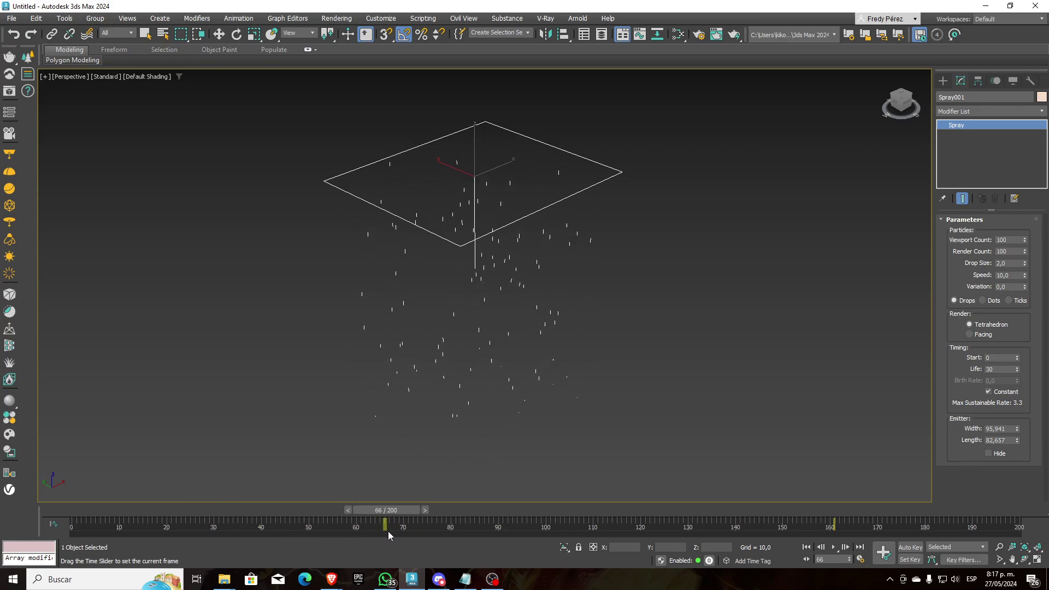
key(w)
Examine the drop-shaped particles falling from the emitter up close and from a distance.
middle_drag(475, 414, 482, 408)
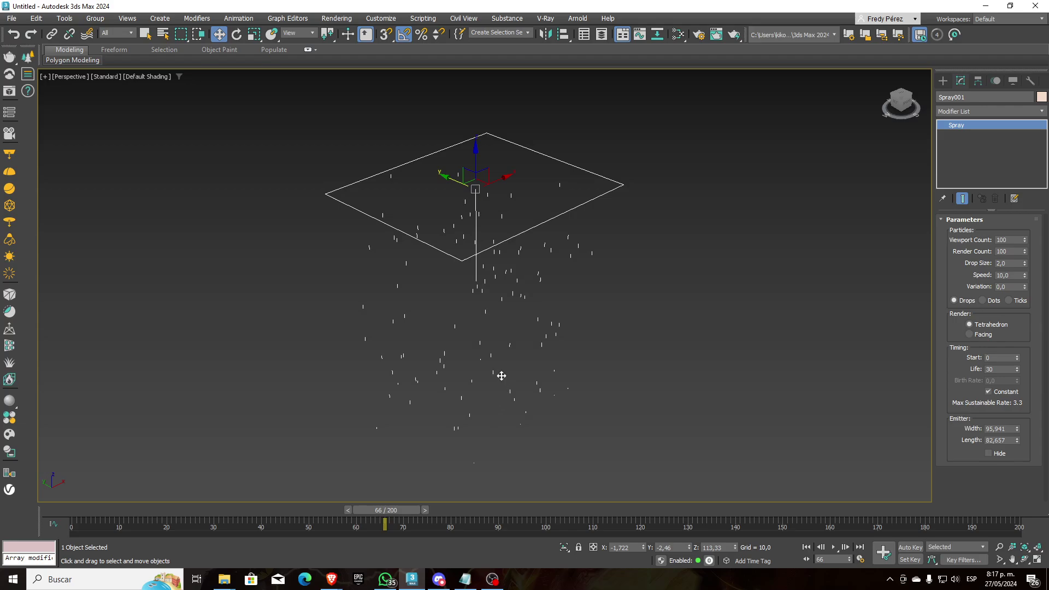
scroll(502, 363, up, 3)
scroll(504, 366, down, 3)
scroll(490, 257, up, 1)
scroll(489, 241, up, 1)
scroll(513, 253, down, 2)
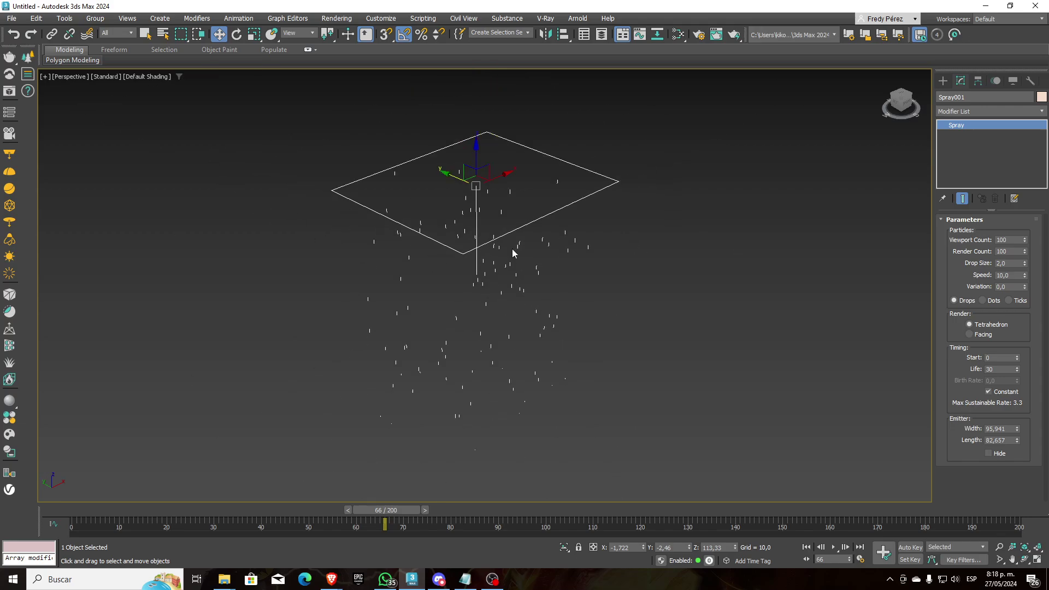
scroll(515, 269, up, 2)
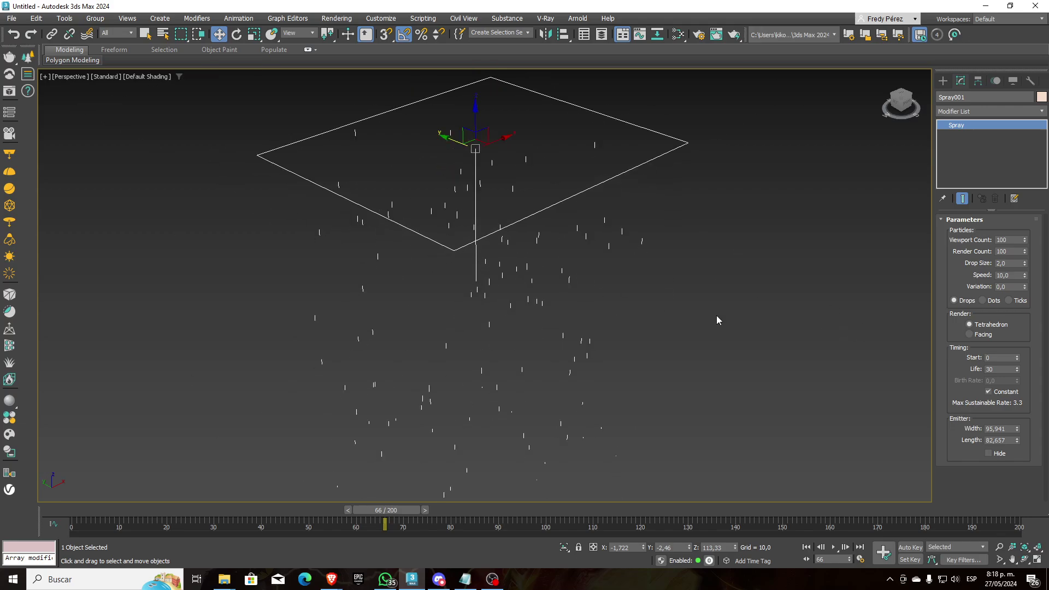
Display the spray particles as Dots in the viewport and inspect them up close.
click(983, 300)
scroll(508, 316, up, 5)
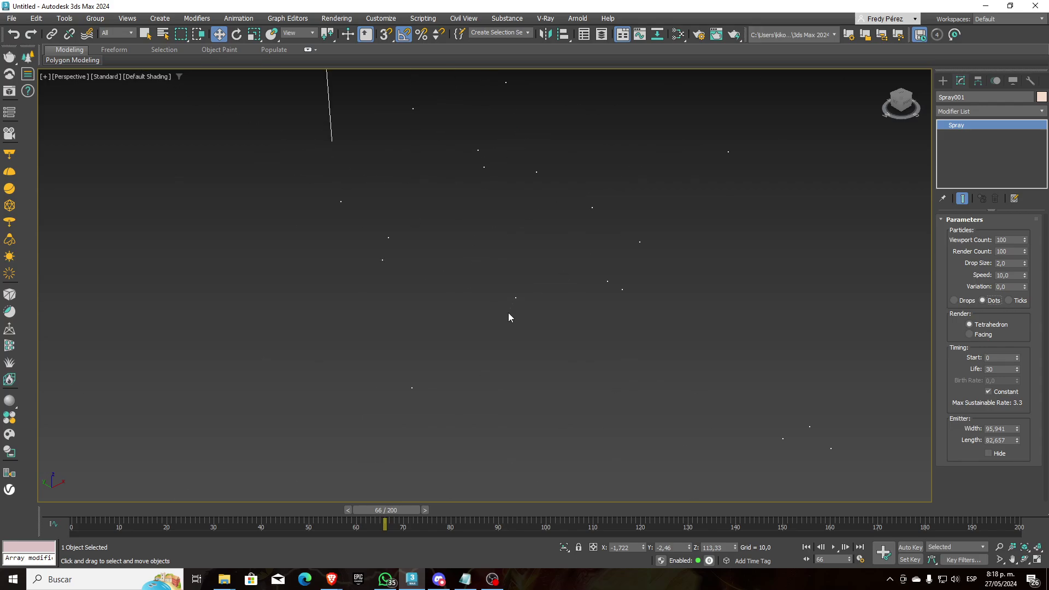
scroll(507, 317, down, 5)
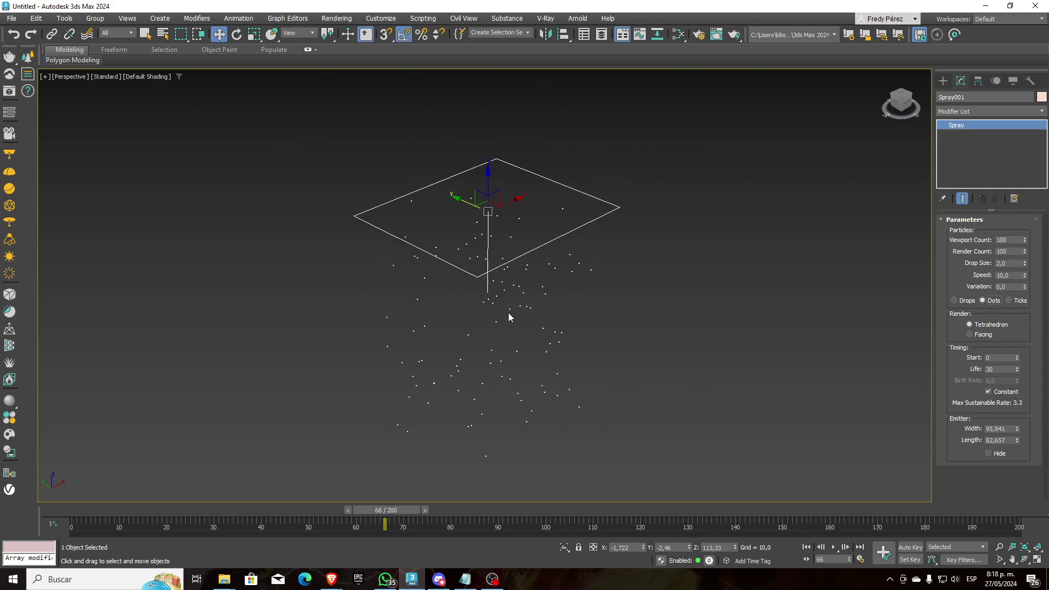
Display the spray particles as Ticks in the viewport and inspect them up close.
click(1009, 300)
scroll(506, 303, up, 6)
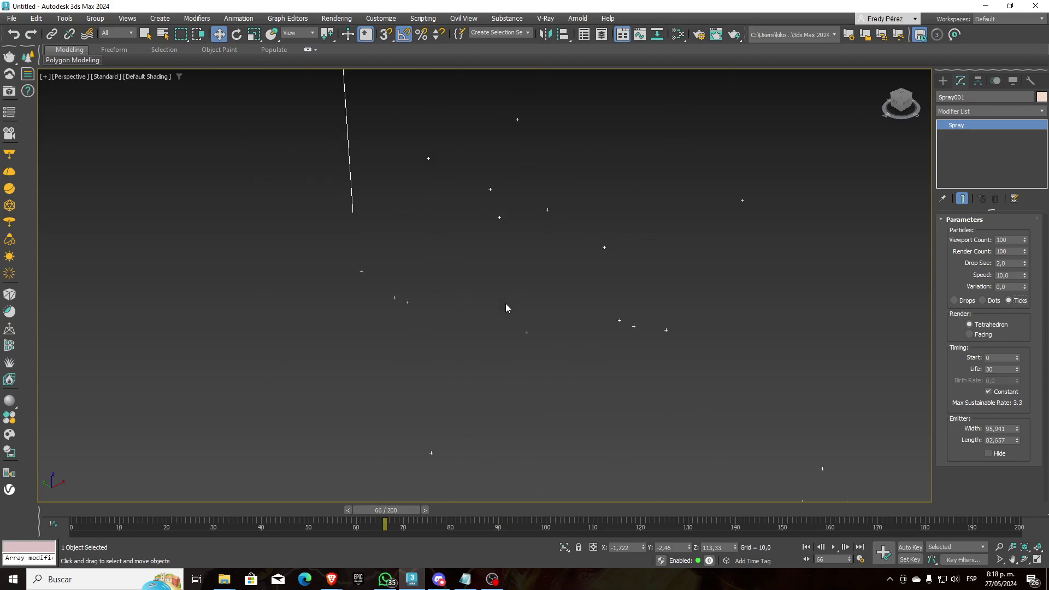
scroll(505, 307, down, 6)
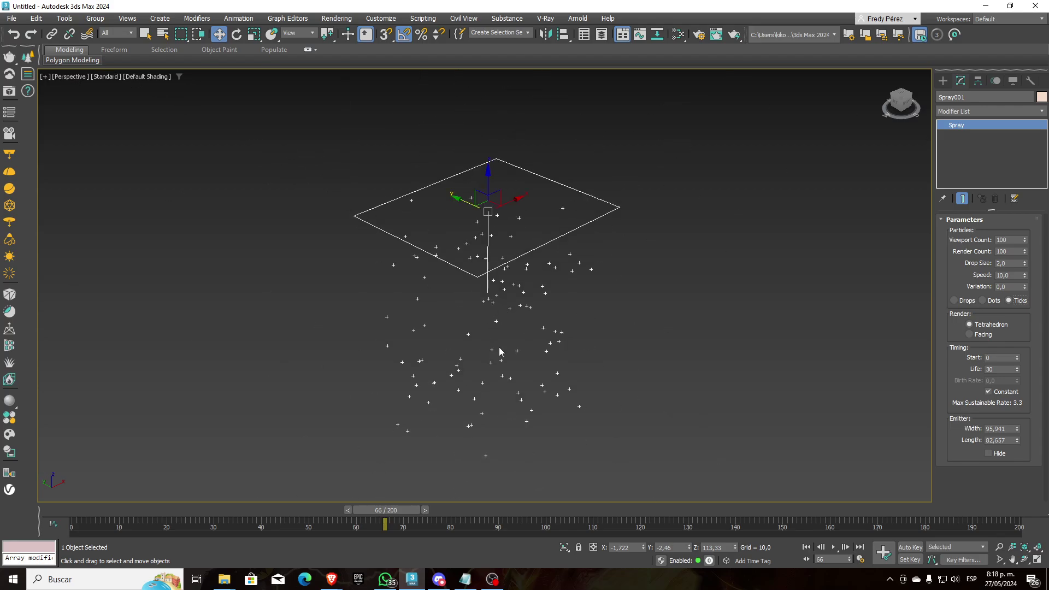
scroll(499, 350, up, 3)
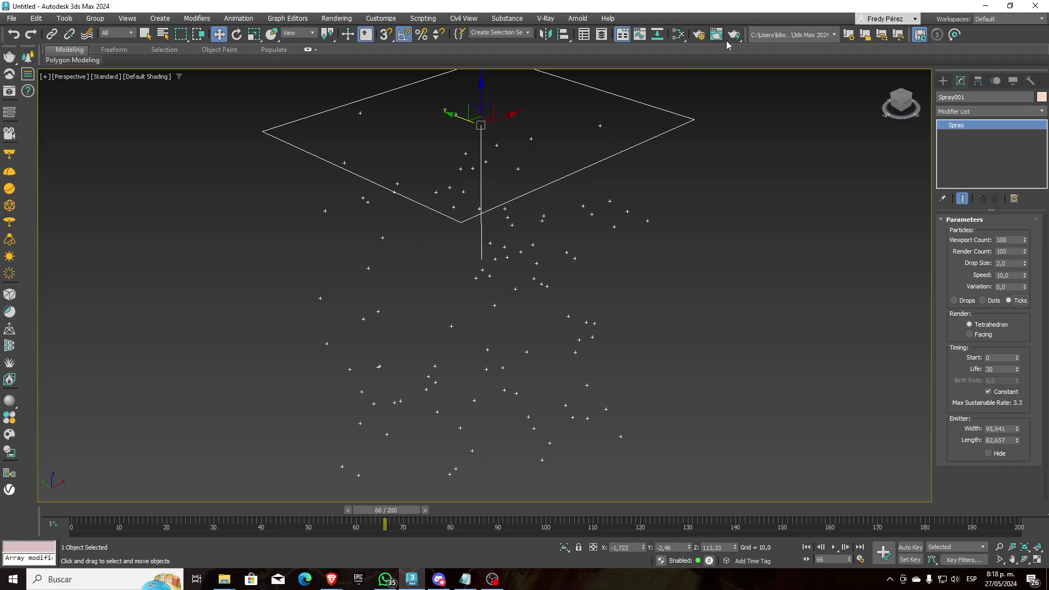
Set the renderer to Scanline Renderer in the render setup.
click(699, 34)
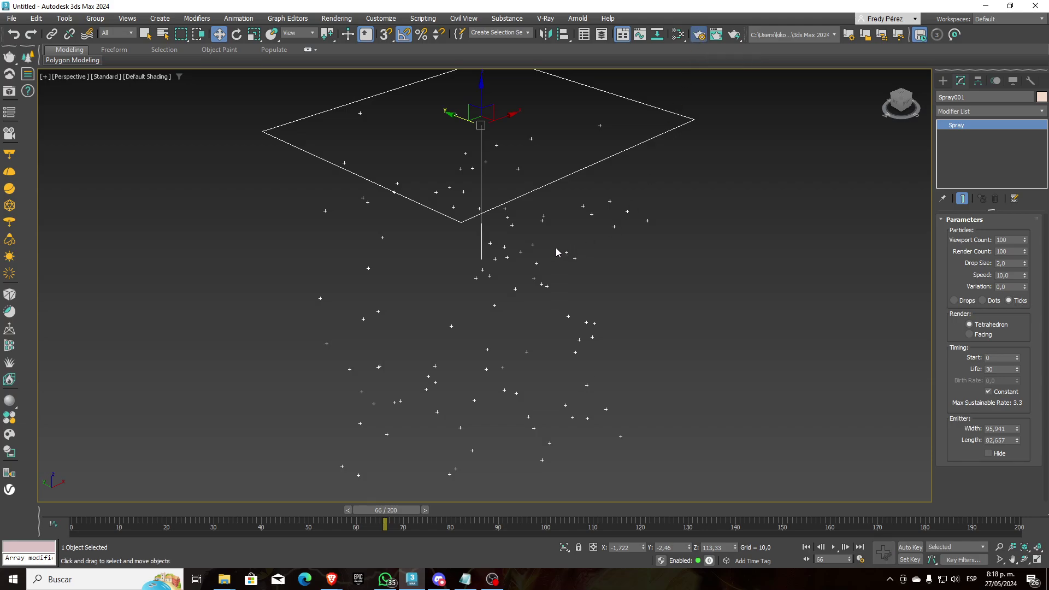
click(492, 82)
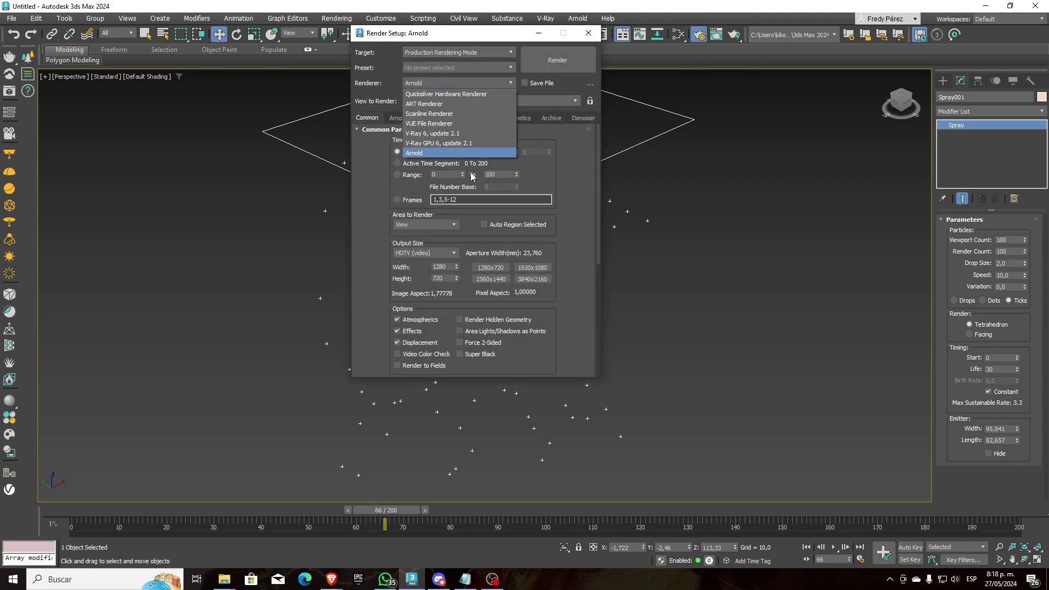
click(450, 114)
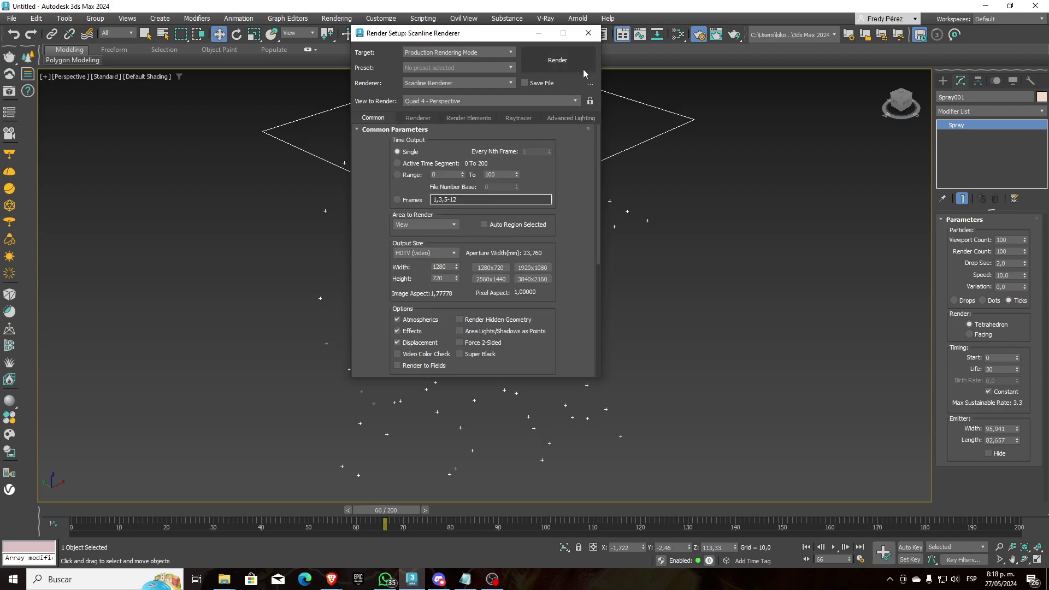
click(589, 33)
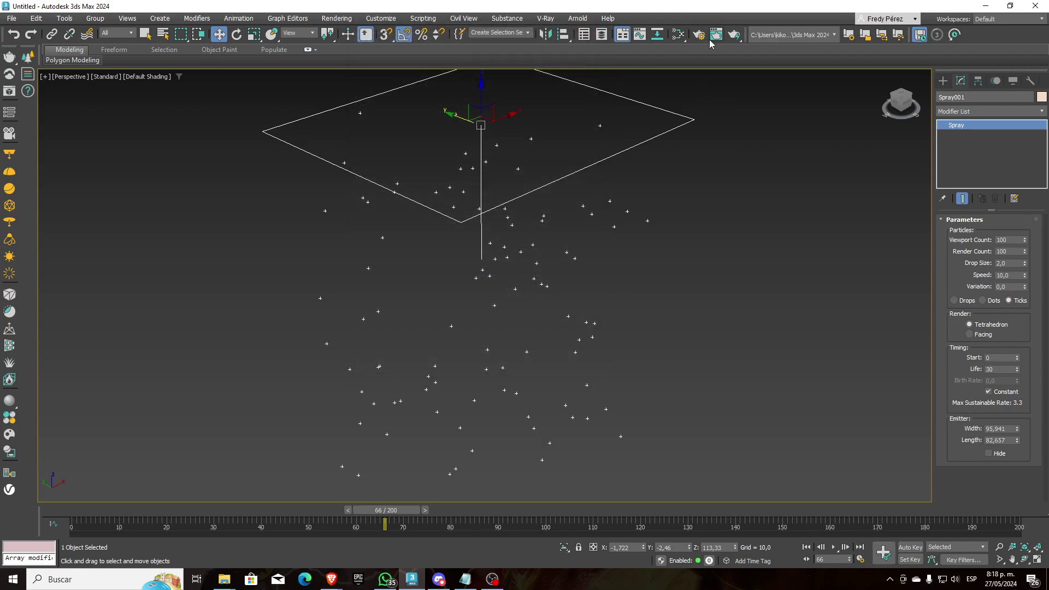
Render the Perspective view at frame 66 and inspect the rendered drops up close.
click(734, 35)
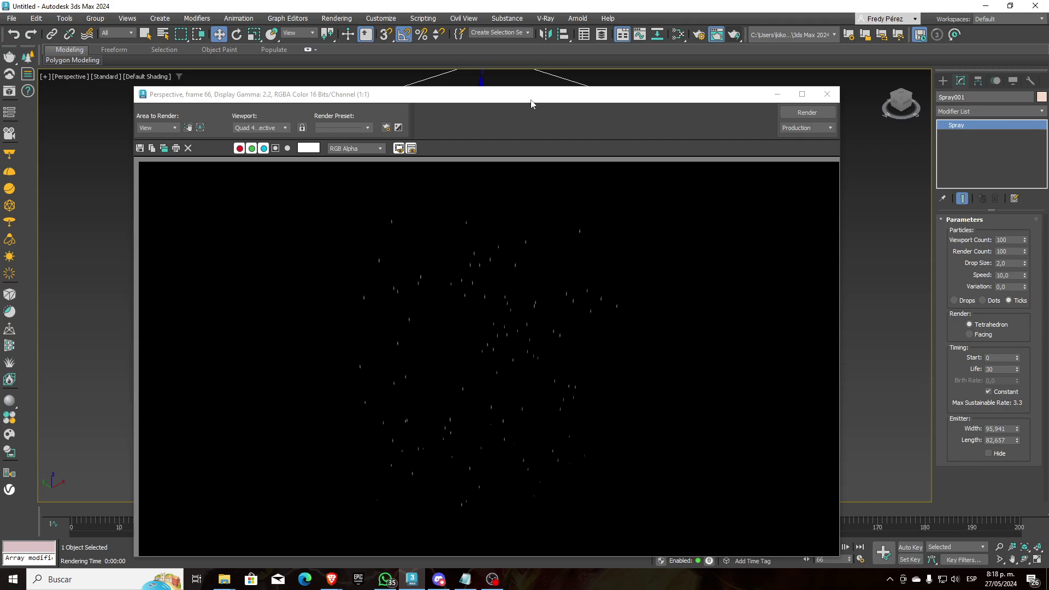
drag(531, 104, 540, 78)
scroll(520, 298, up, 3)
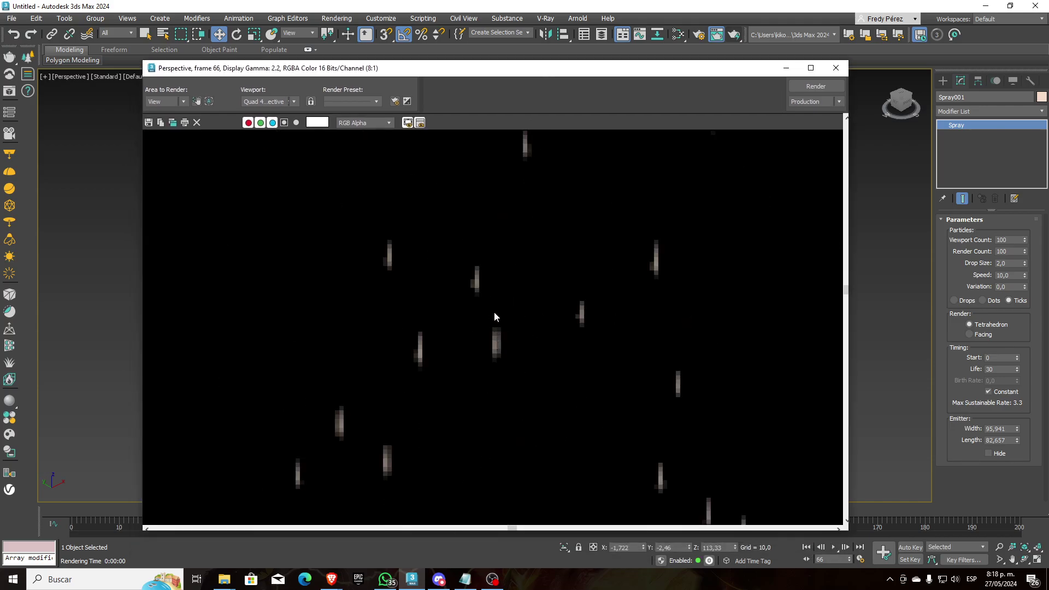
scroll(516, 330, down, 2)
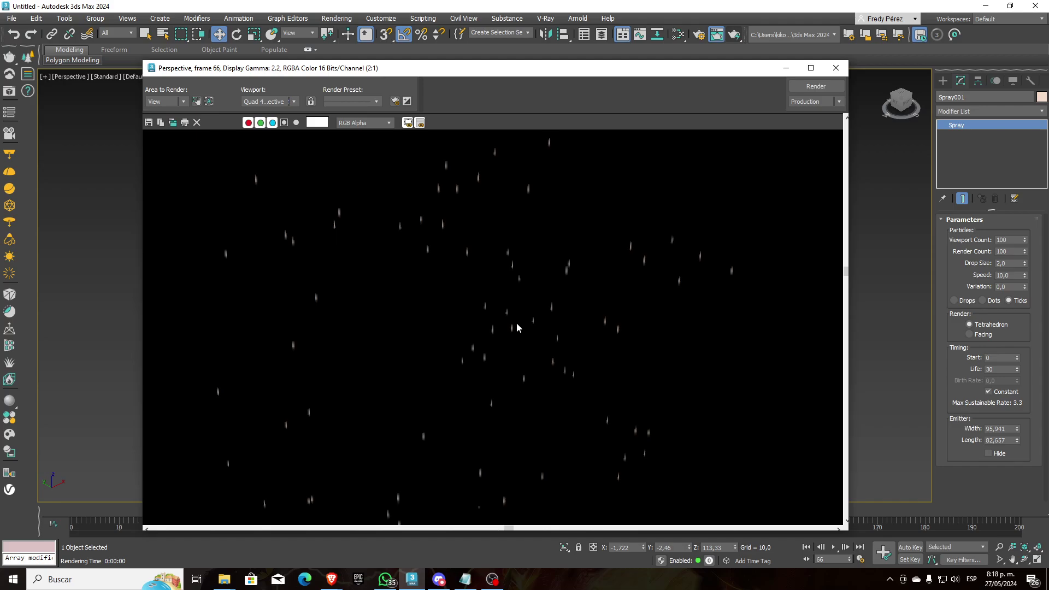
click(835, 67)
Set the spray's drop size to 20 and render the Perspective view again to check the drops.
drag(1011, 264, 960, 260)
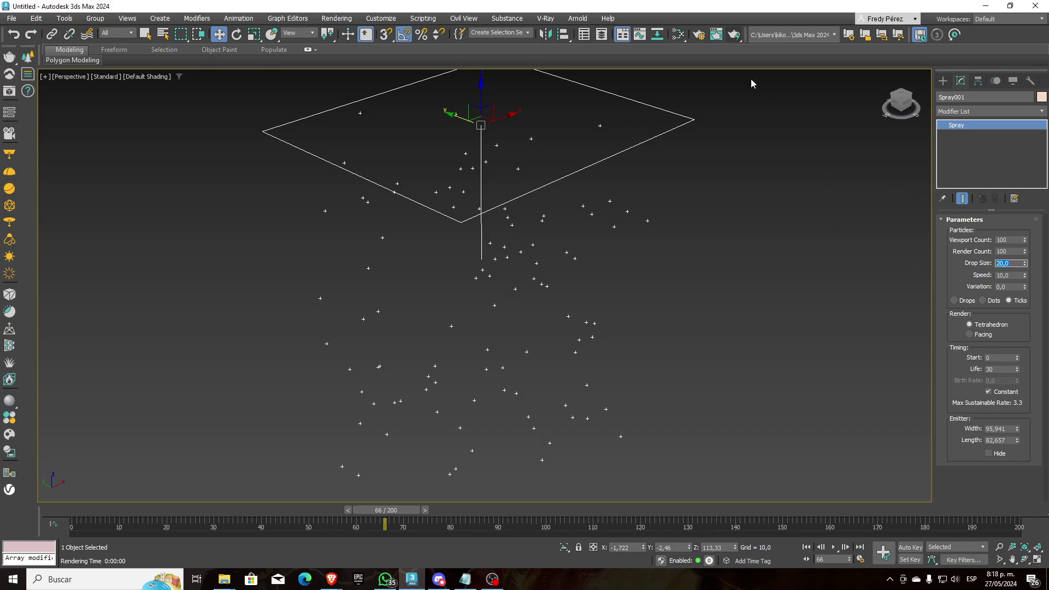
click(733, 34)
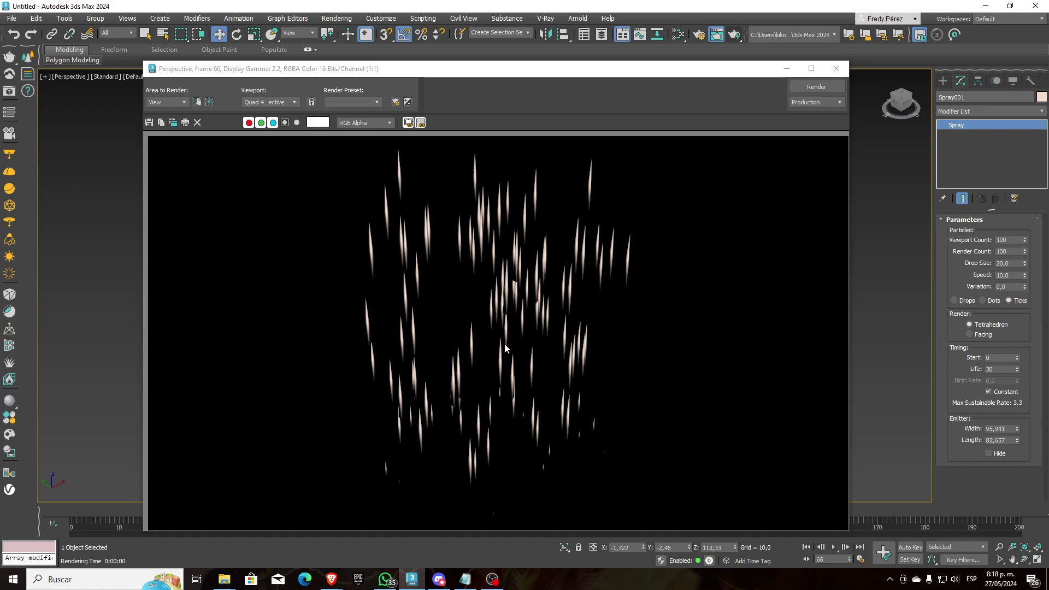
scroll(504, 345, up, 2)
scroll(526, 316, down, 2)
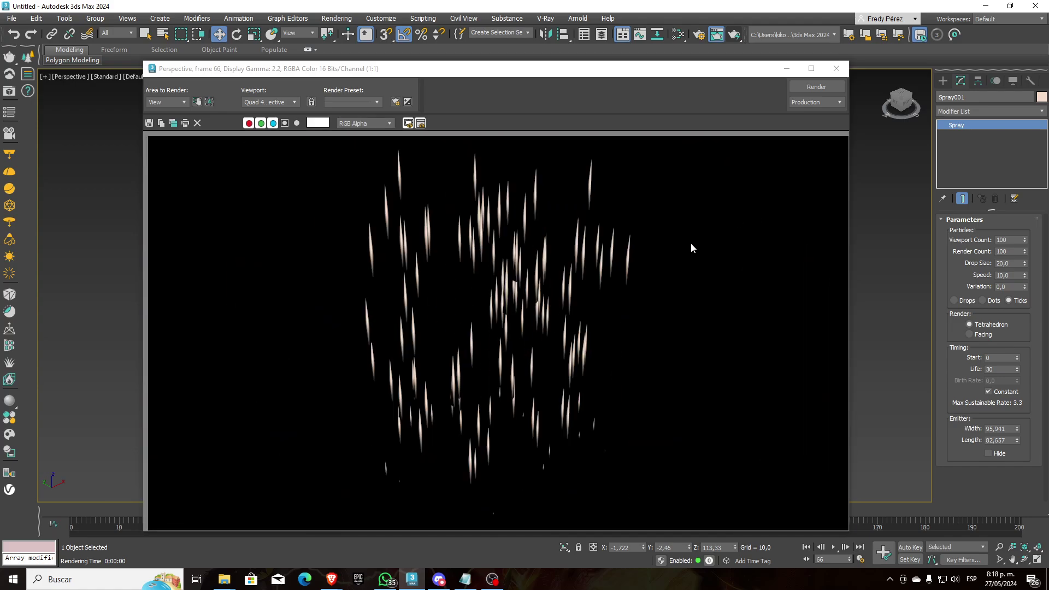
click(838, 72)
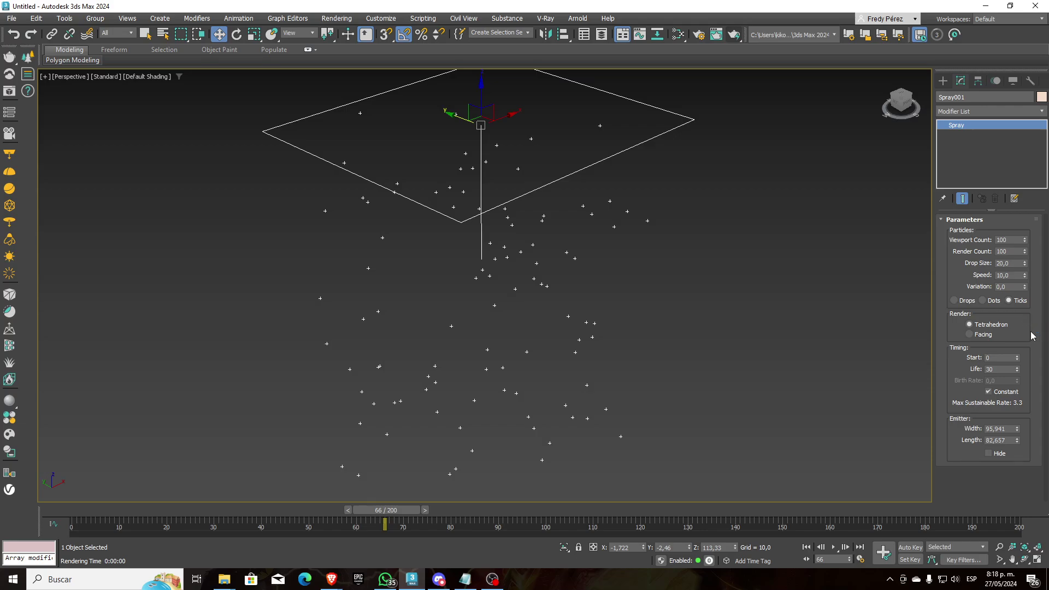
Set the spray particles' render type to Facing.
key(super+plus)
key(super+minus)
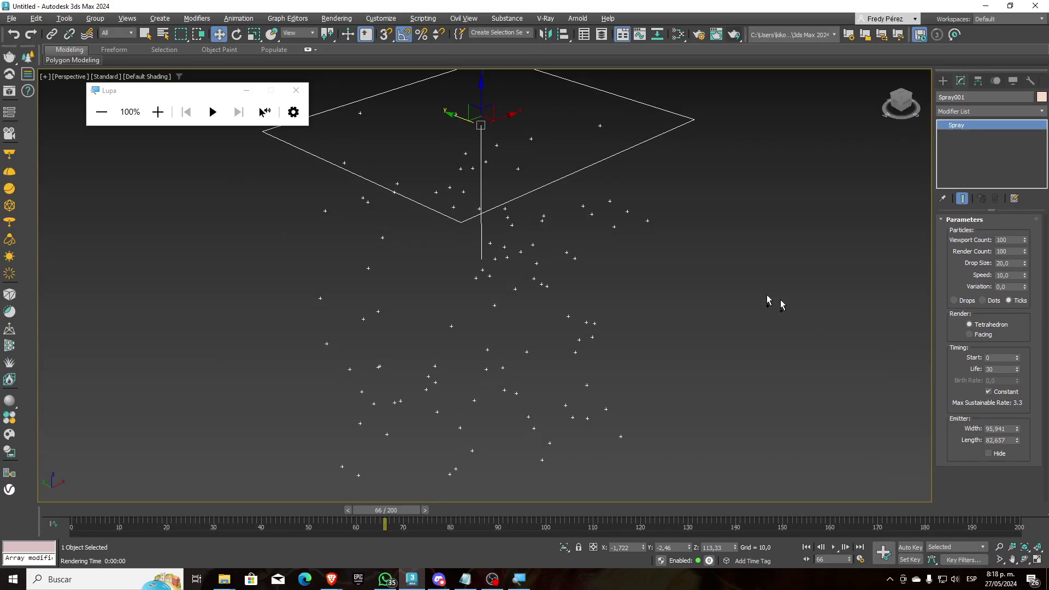
click(246, 91)
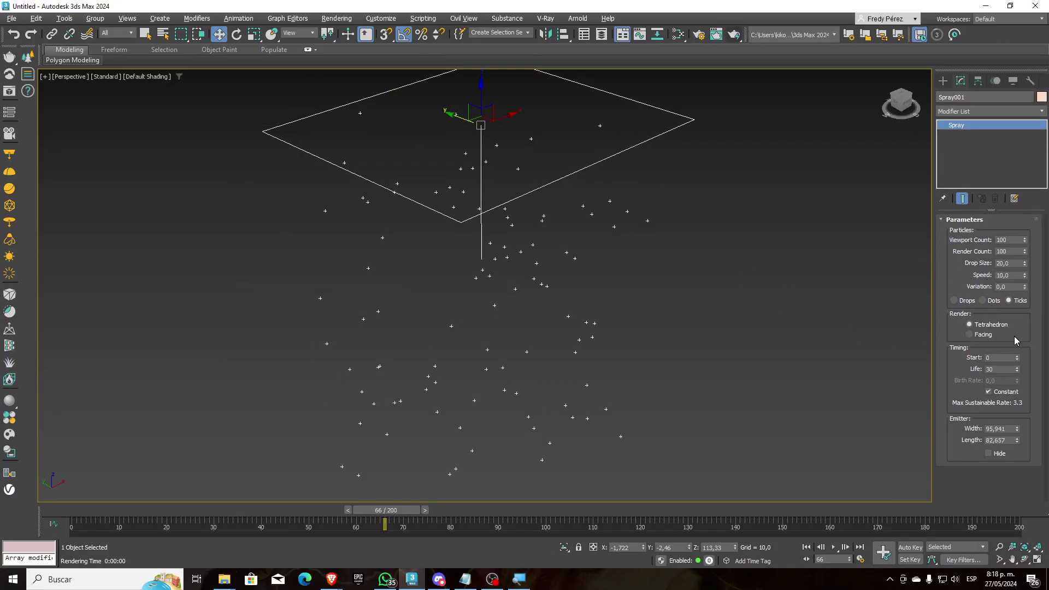
key(super+plus)
click(970, 335)
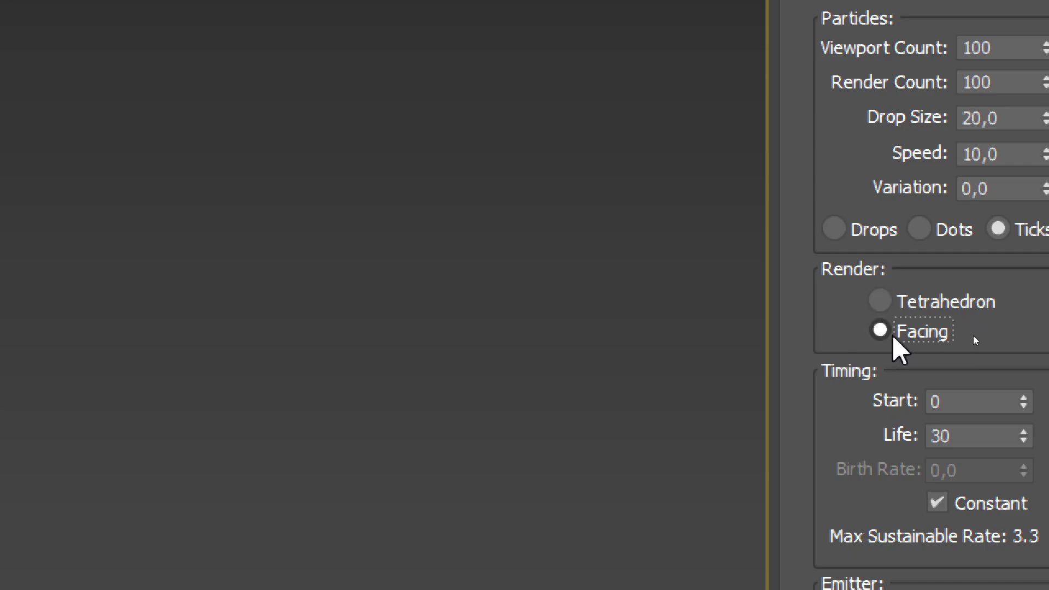
Render the Perspective view at frame 66 to check the Facing particles at the current drop size.
key(super+minus)
key(super+minus)
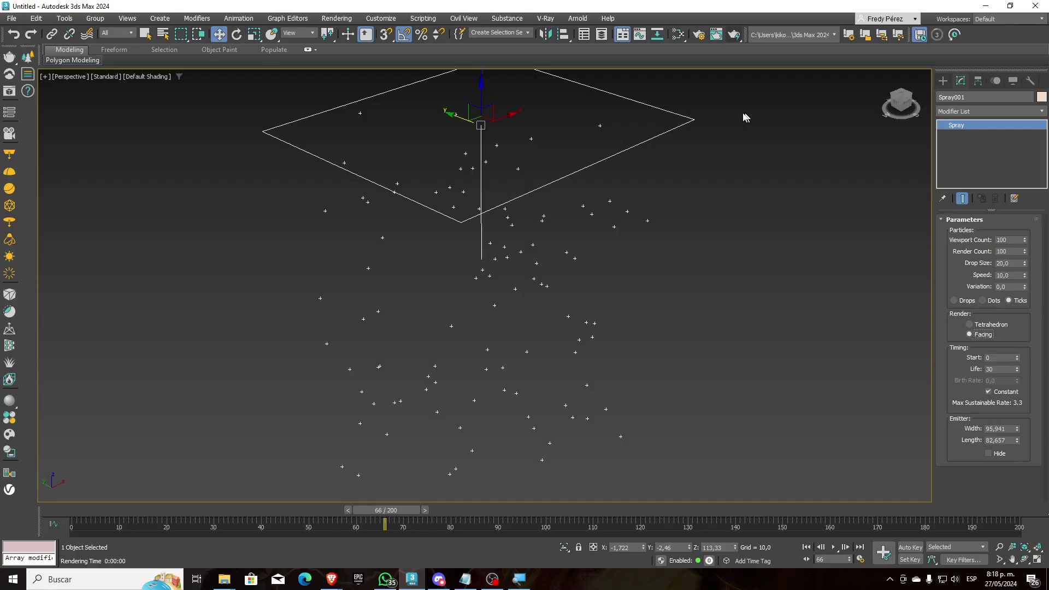
click(733, 35)
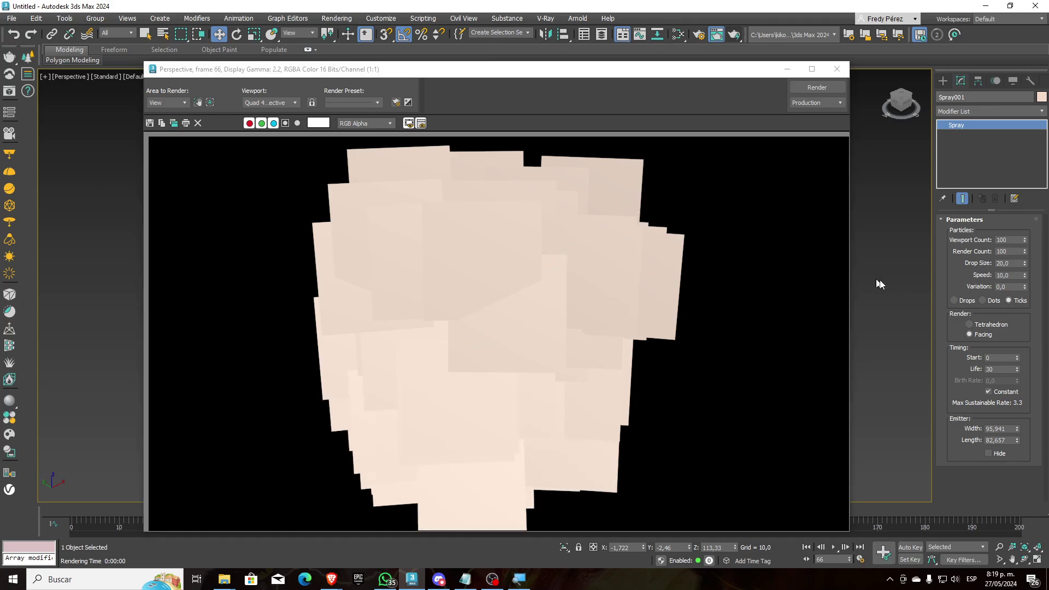
Set the spray's drop size to 2 and render the view again to inspect the Facing particles.
click(1018, 265)
text(2,0)
key(Return)
click(835, 87)
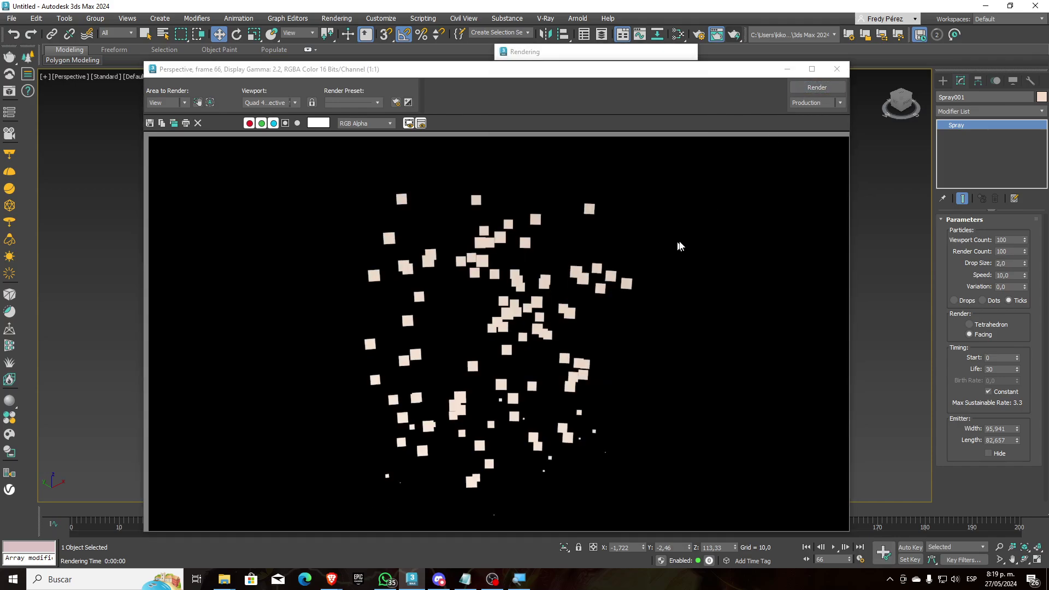
scroll(485, 344, up, 2)
scroll(481, 353, down, 2)
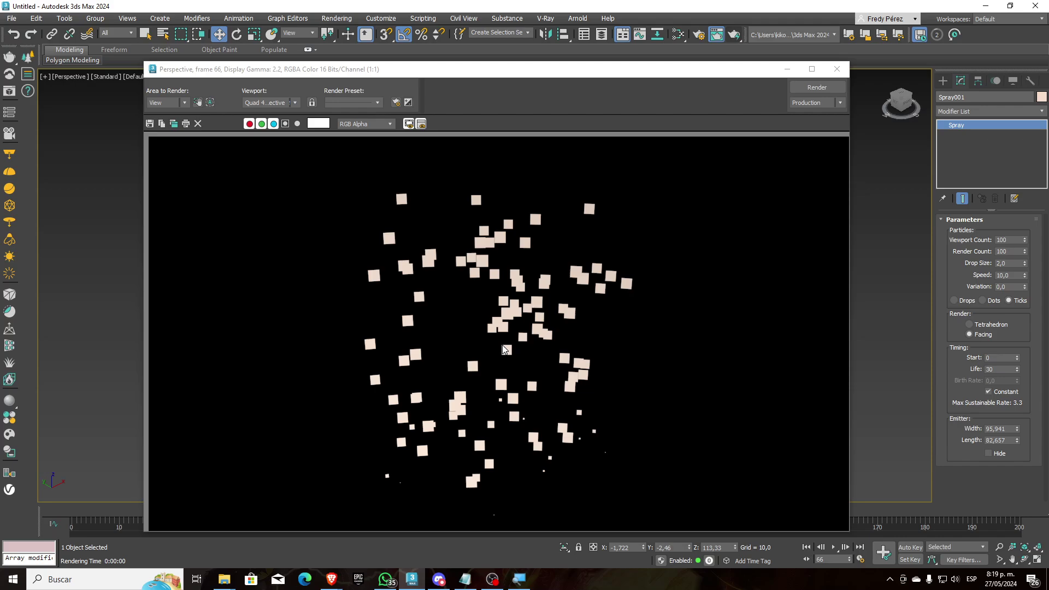
click(836, 69)
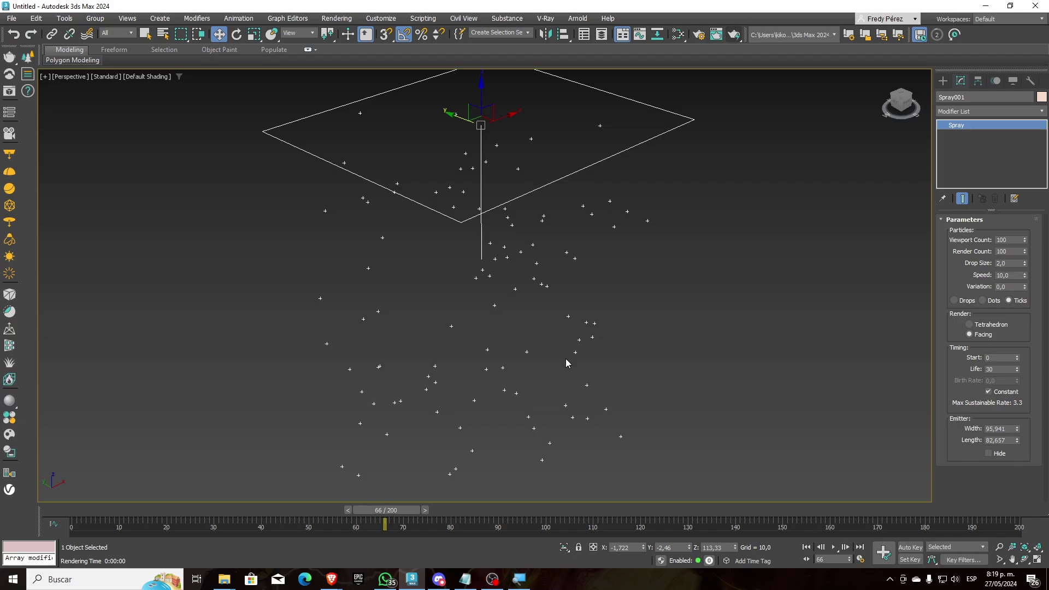
Set the spray's viewport count to 2000 and render frame 76 to compare the result with the viewport.
double_click(1017, 239)
text(2000)
key(Return)
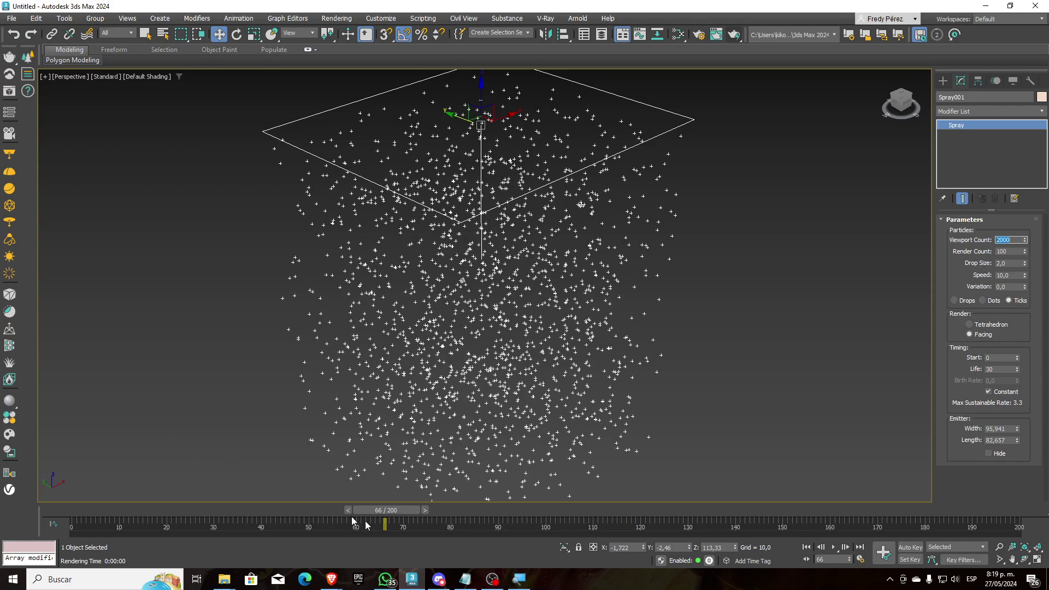
mouse_move(386, 509)
mouse_down()
mouse_move(251, 510)
mouse_move(448, 510)
mouse_up()
key(w)
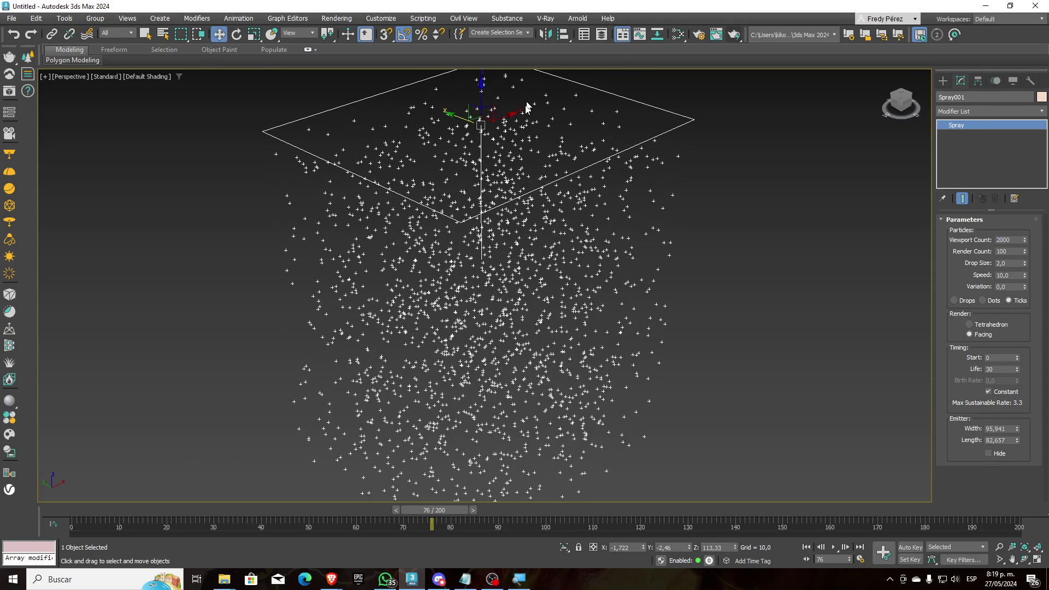
click(735, 35)
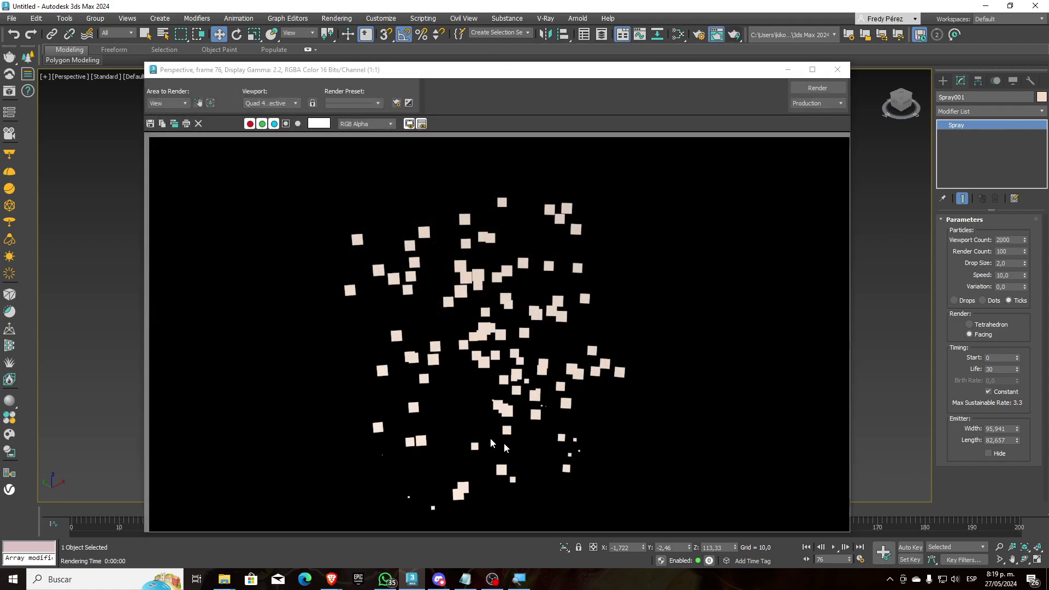
click(838, 71)
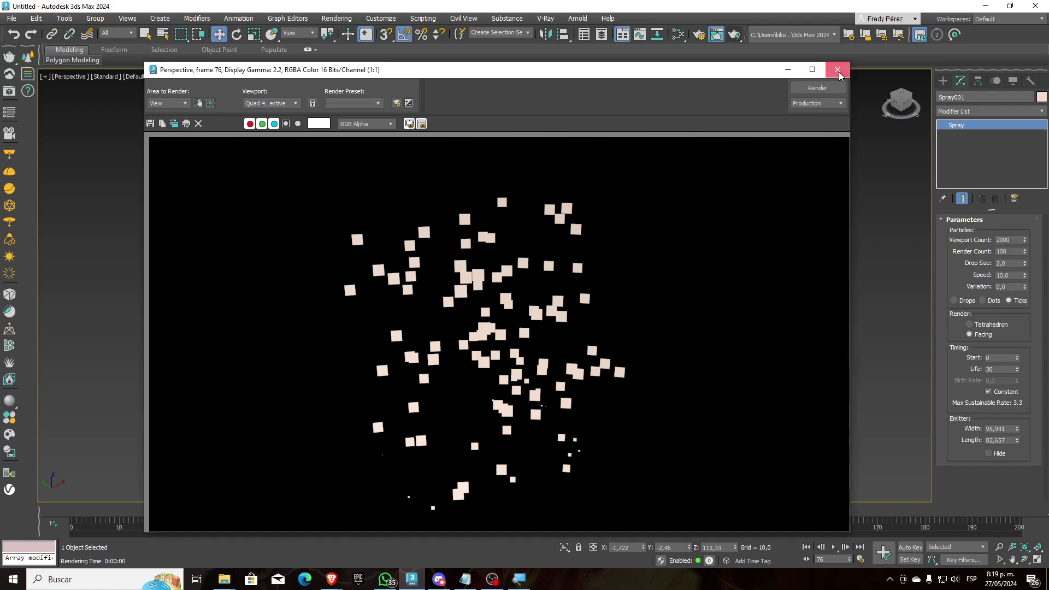
Set the spray's viewport count back to 100.
double_click(1005, 240)
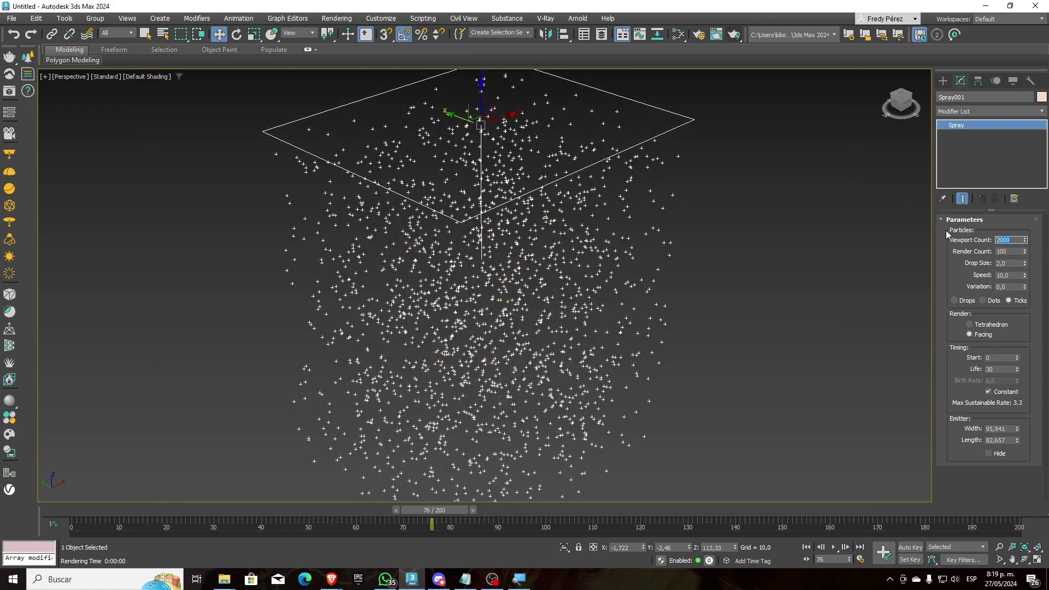
text(100)
key(Return)
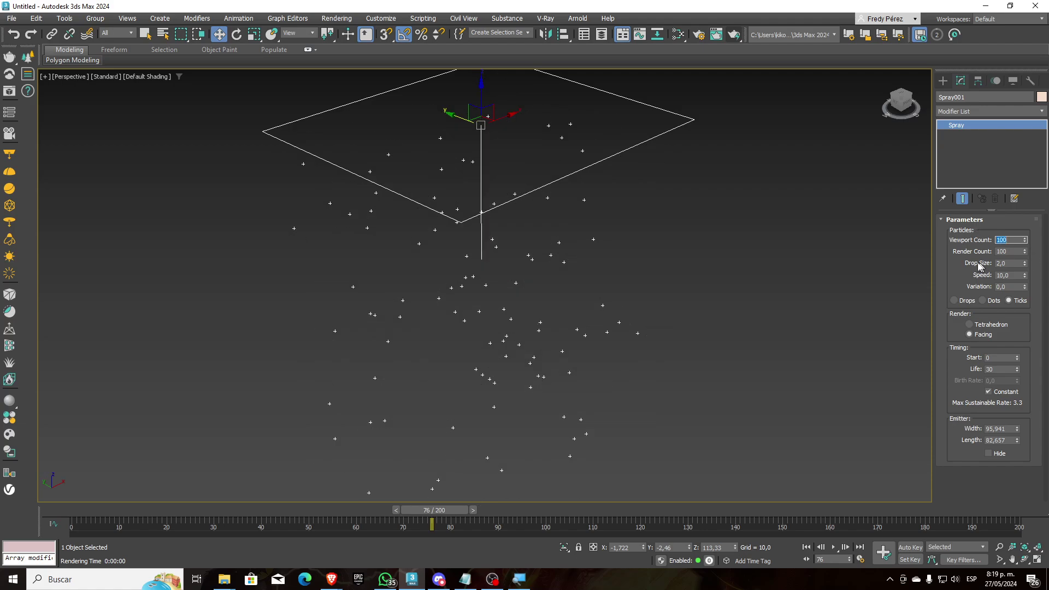
Set the spray's render count to 2000 and render the Perspective view at frame 76.
double_click(1019, 252)
text(2000)
scroll(903, 241, up, 3)
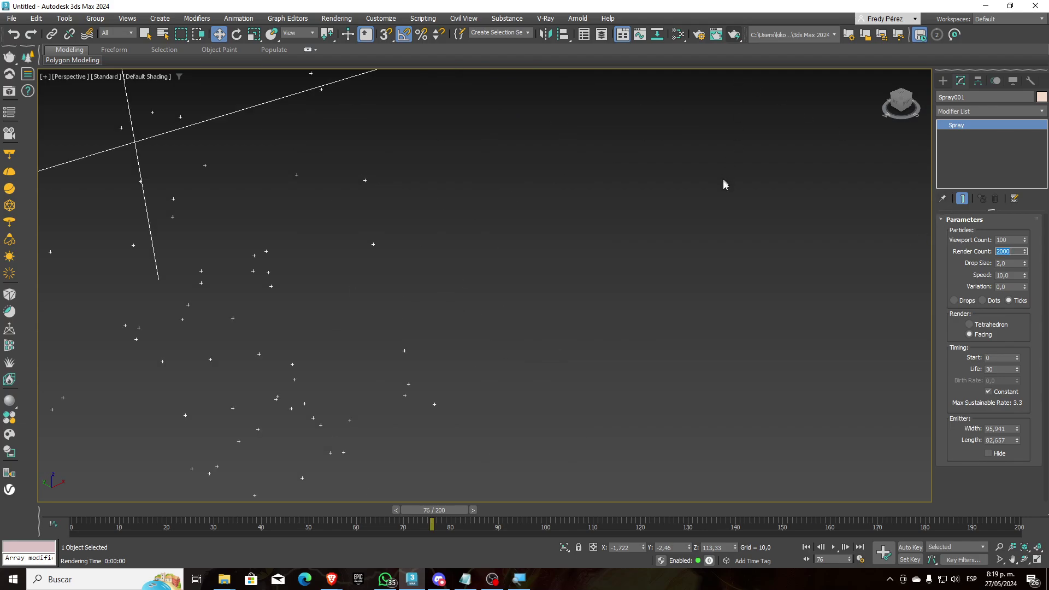
key(z)
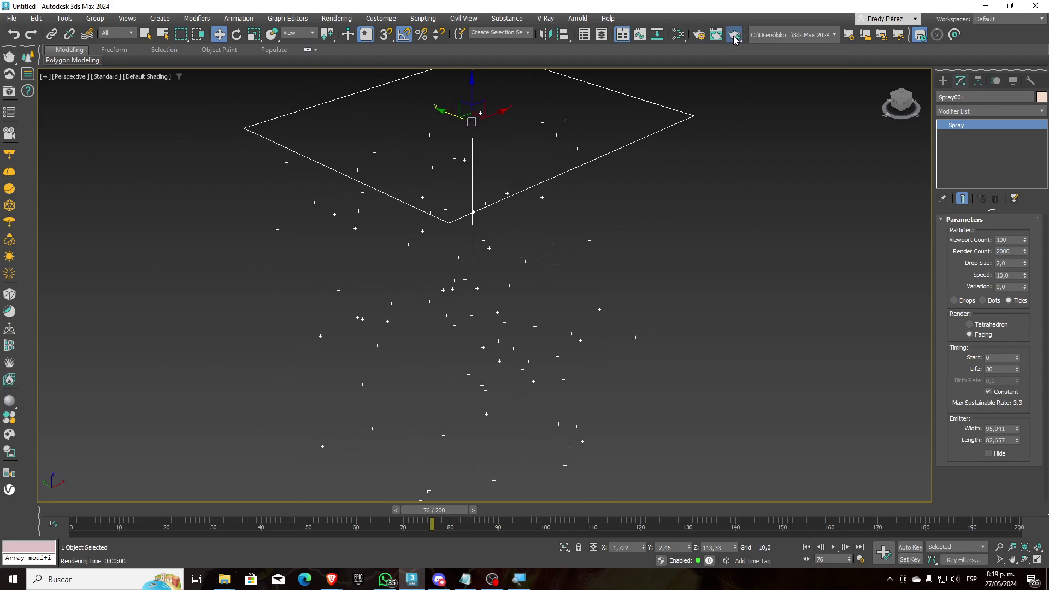
click(734, 35)
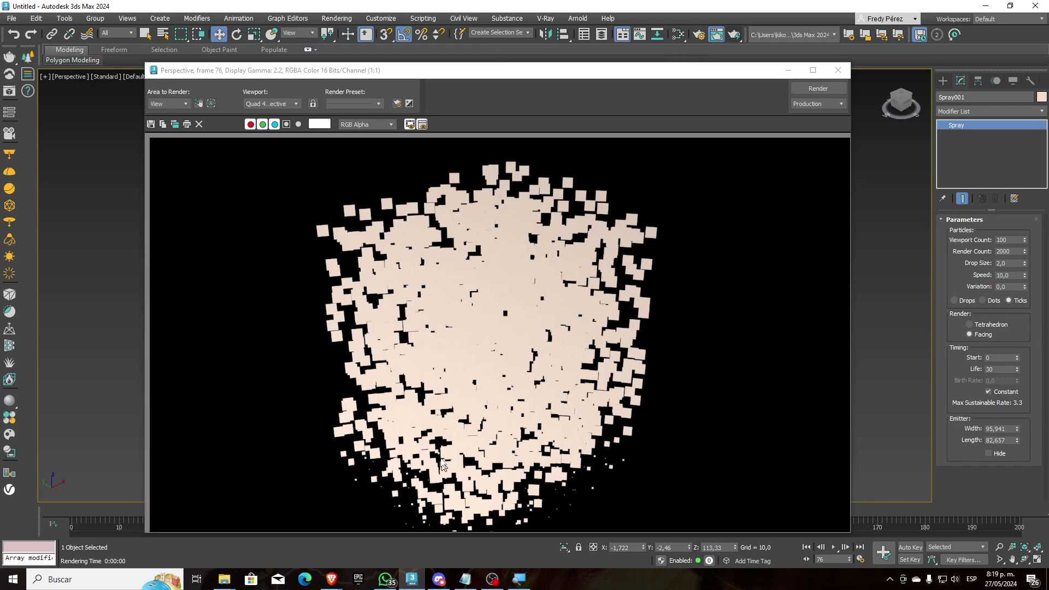
click(839, 70)
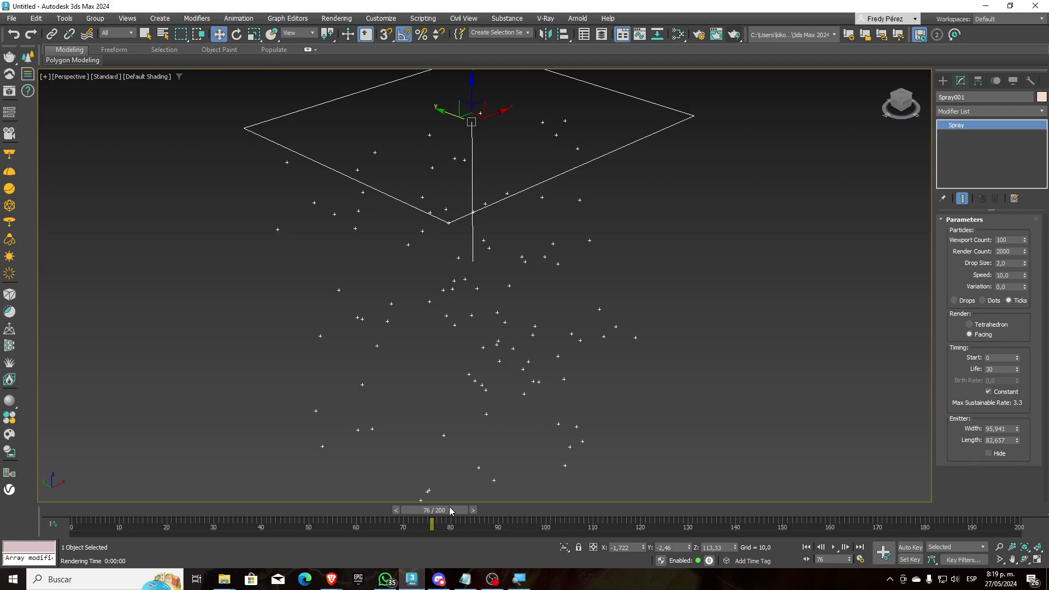
Go to frame 72 and set both the spray's render count and viewport count to 1000.
mouse_move(450, 511)
mouse_down()
mouse_move(300, 506)
mouse_move(824, 520)
mouse_move(250, 512)
mouse_move(627, 520)
mouse_move(917, 545)
mouse_move(164, 540)
mouse_move(819, 540)
mouse_move(336, 537)
mouse_move(595, 557)
mouse_move(306, 555)
mouse_move(657, 546)
mouse_move(412, 541)
mouse_up()
key(w)
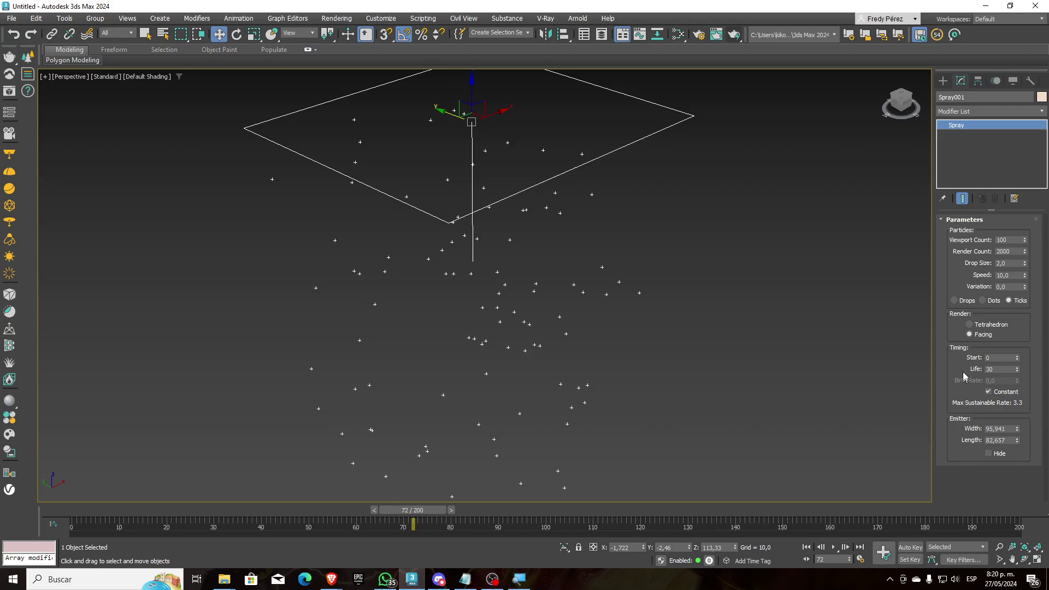
drag(1015, 251, 920, 251)
text(10)
click(1014, 239)
text(0)
key(Return)
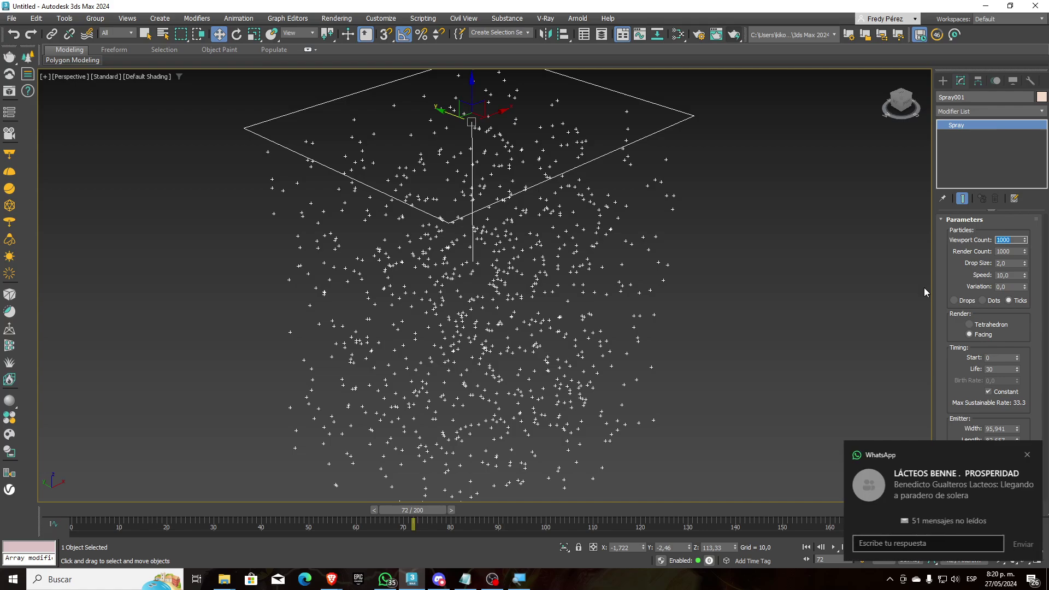
click(1025, 454)
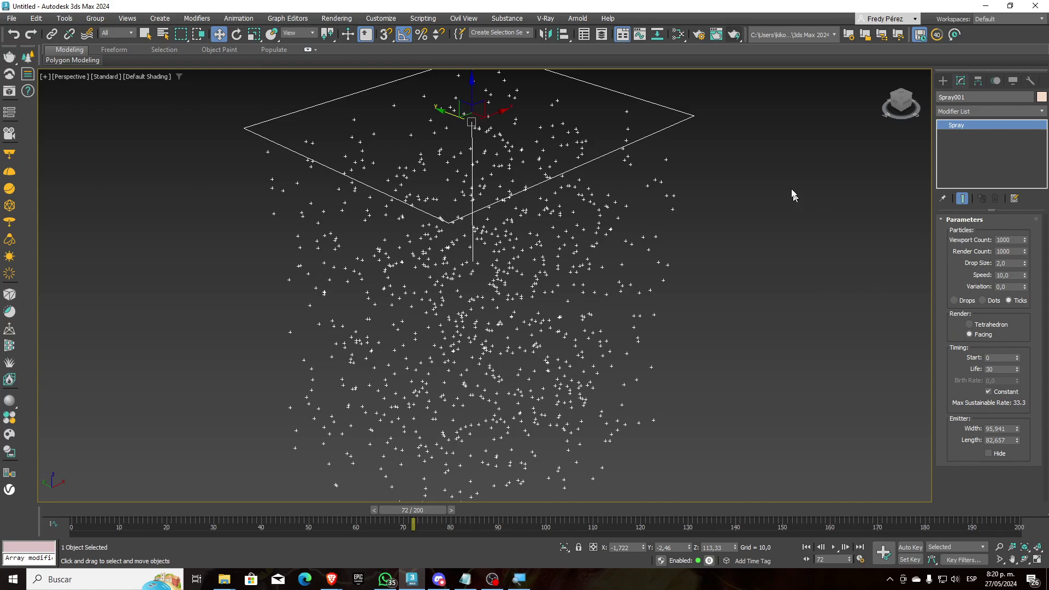
Render the Perspective view at frame 72 and inspect the density of the Facing particles.
click(733, 35)
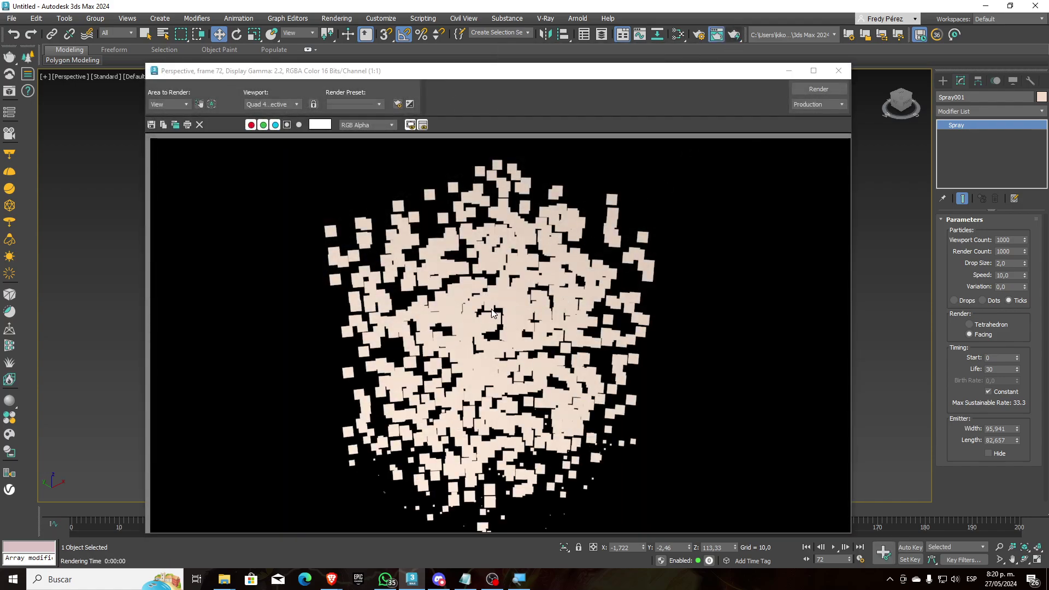
scroll(491, 295, up, 1)
scroll(664, 227, down, 3)
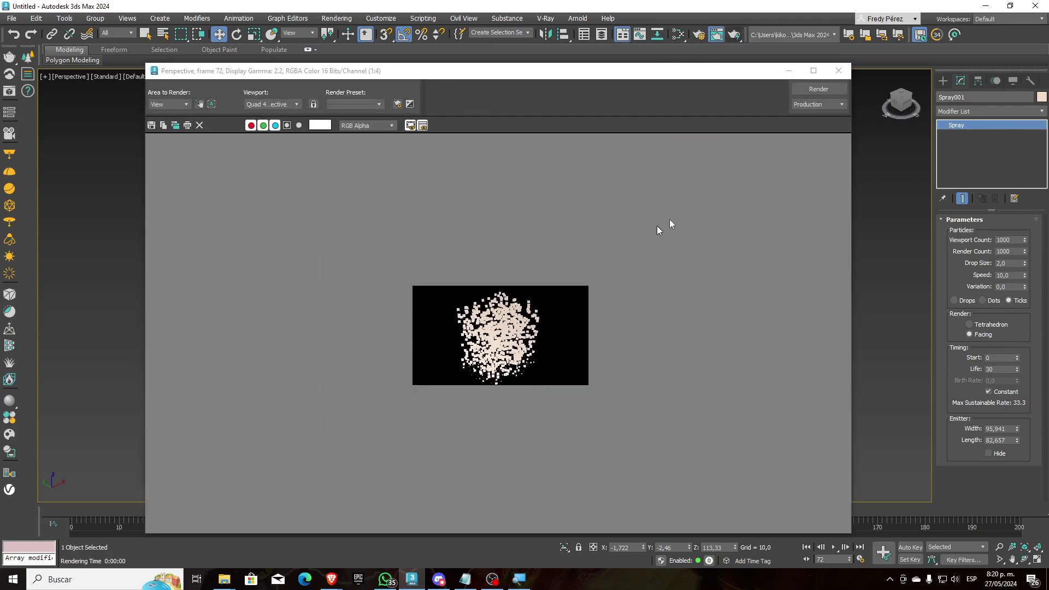
scroll(653, 228, up, 2)
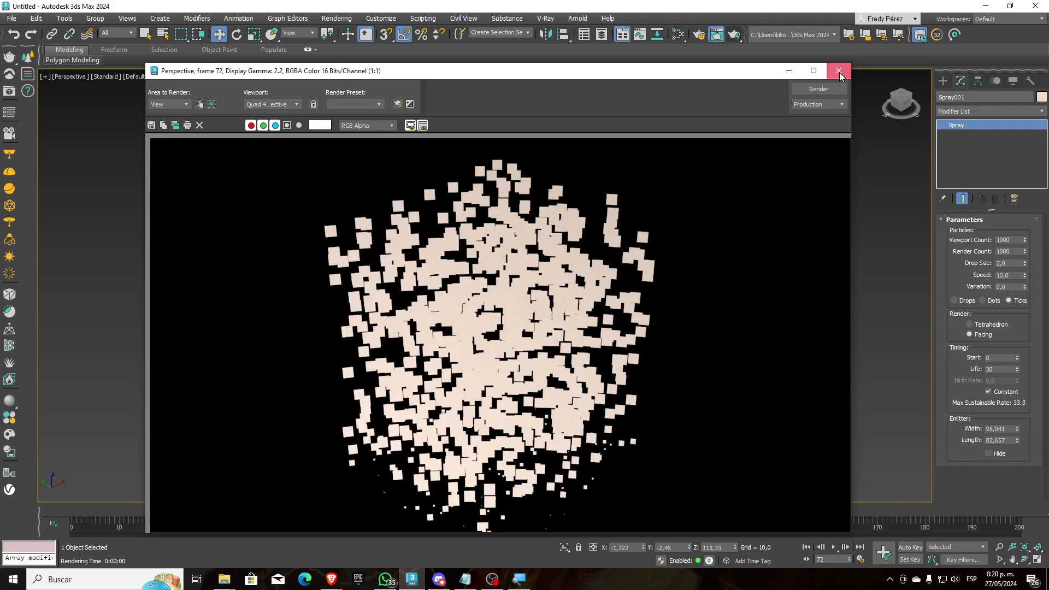
click(838, 71)
Set the spray's render type to Tetrahedron and render the view to inspect the drops up close.
click(966, 323)
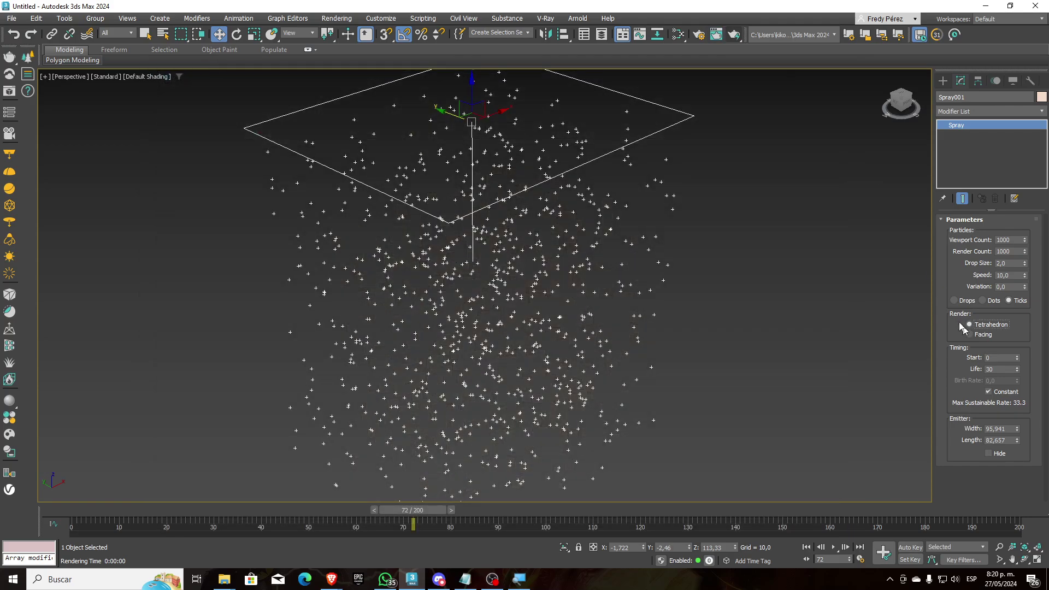
click(734, 34)
scroll(516, 310, up, 2)
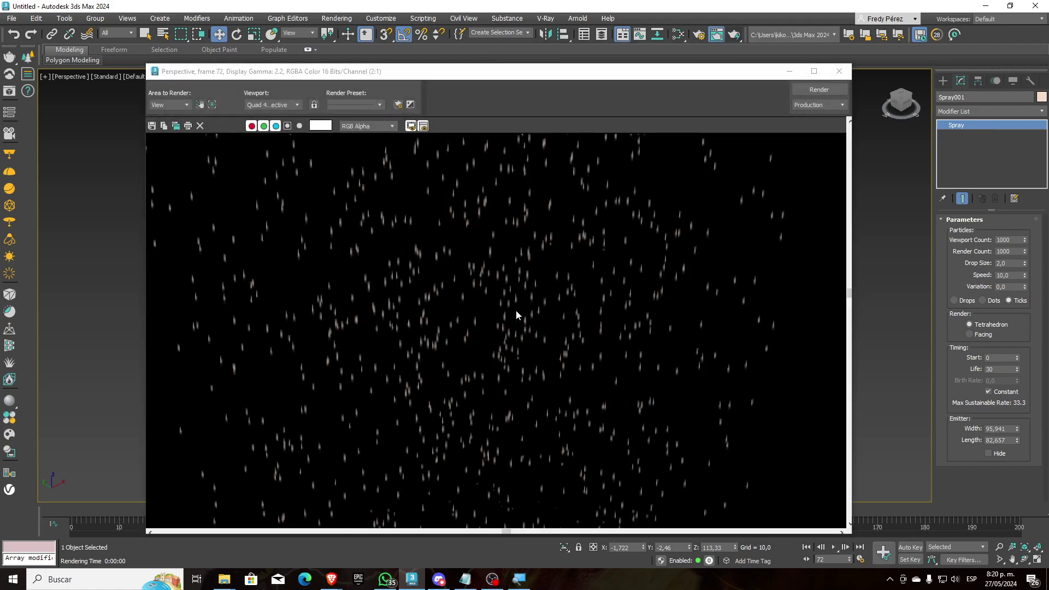
scroll(516, 310, down, 2)
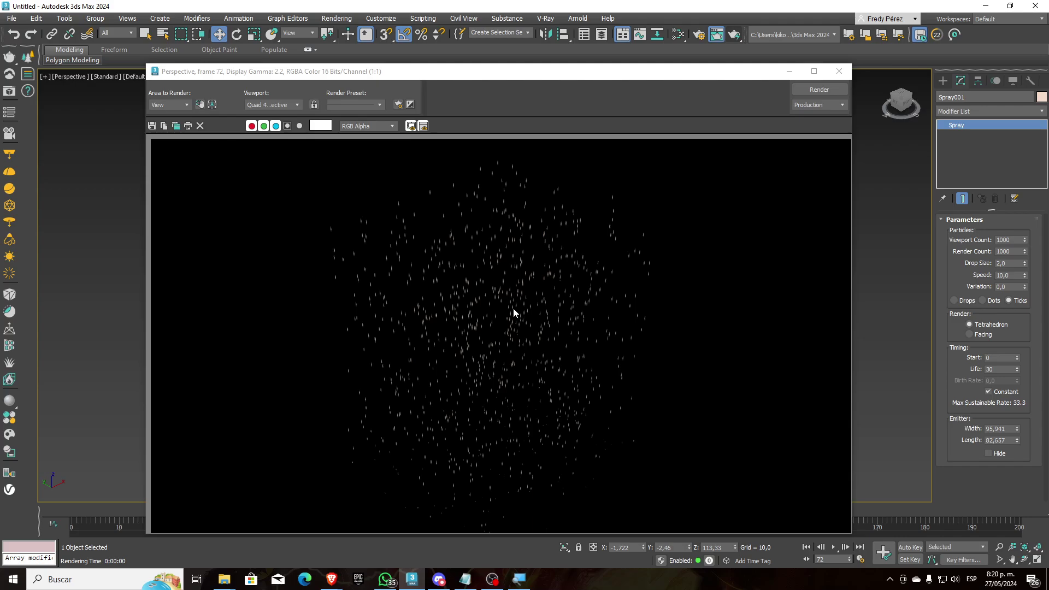
scroll(512, 305, up, 2)
scroll(512, 300, down, 2)
click(838, 71)
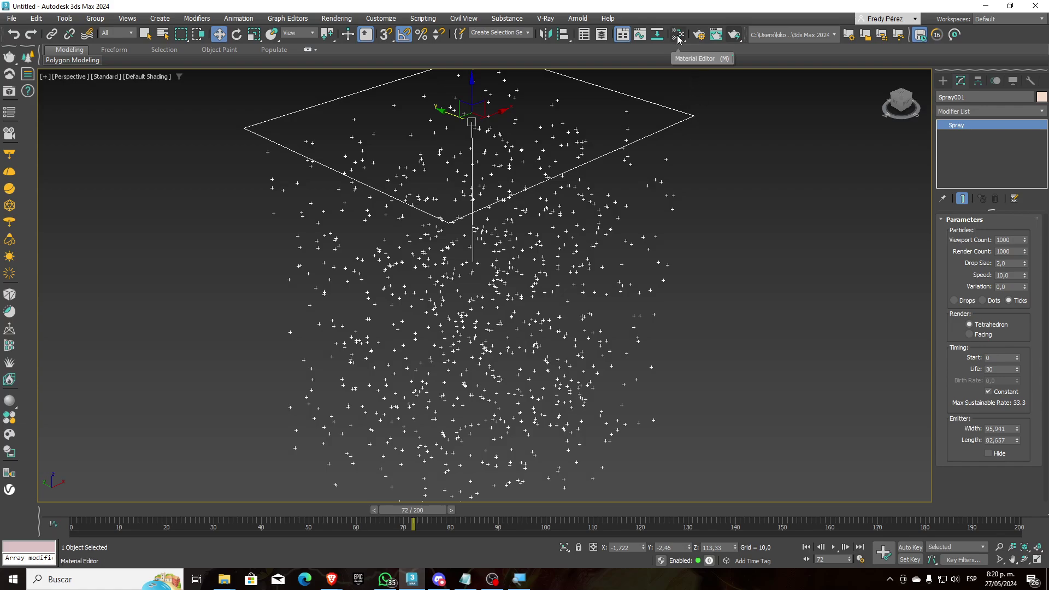
Open the Slate Material Editor, enlarge its window, and add a Standard (Legacy) material from the Scanline category.
key(m)
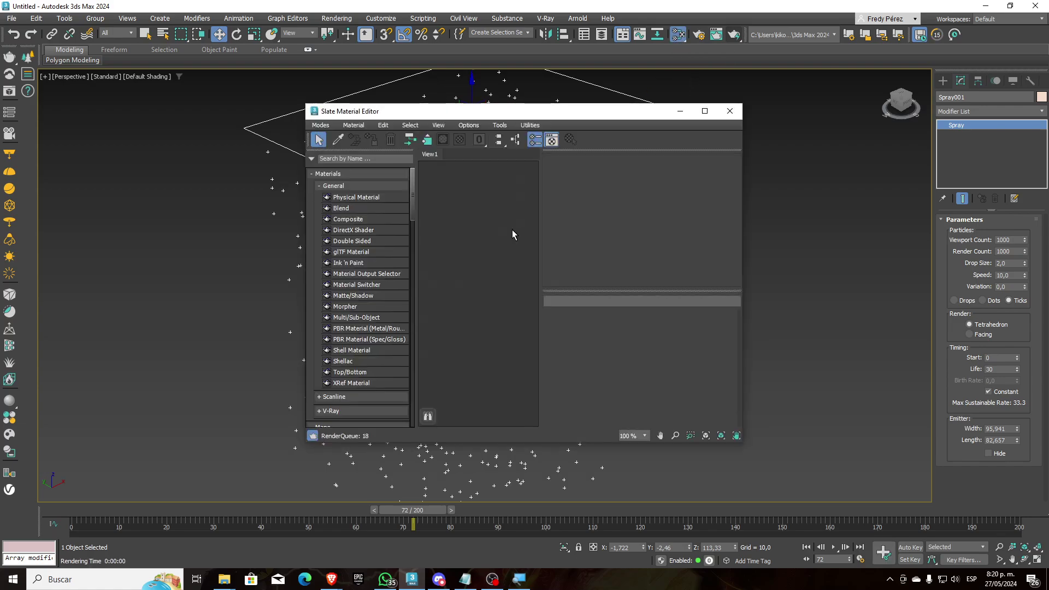
drag(744, 323, 928, 322)
drag(535, 116, 404, 112)
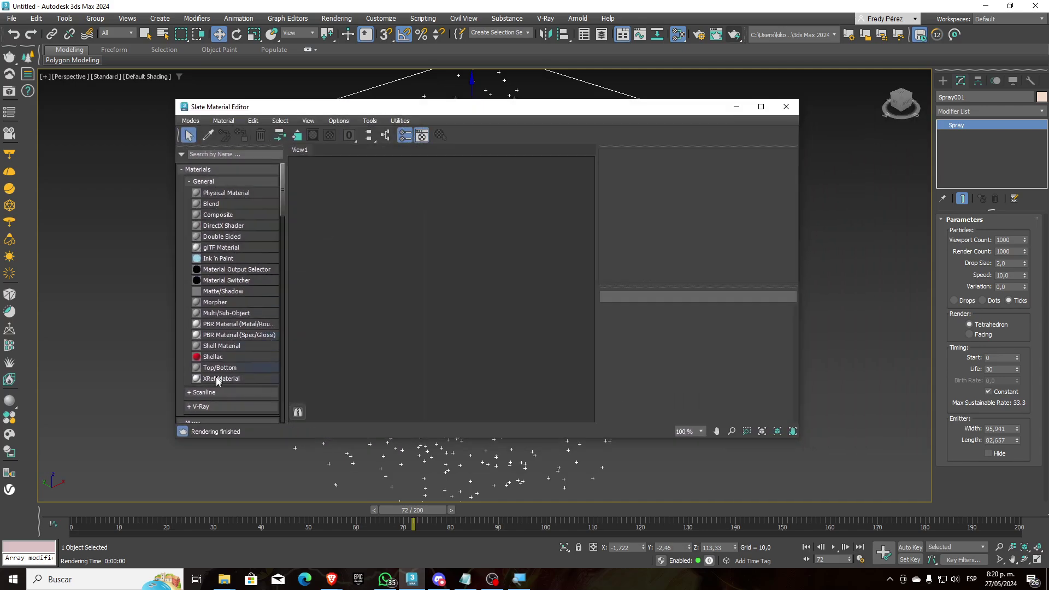
click(218, 393)
scroll(235, 387, down, 1)
scroll(235, 386, down, 2)
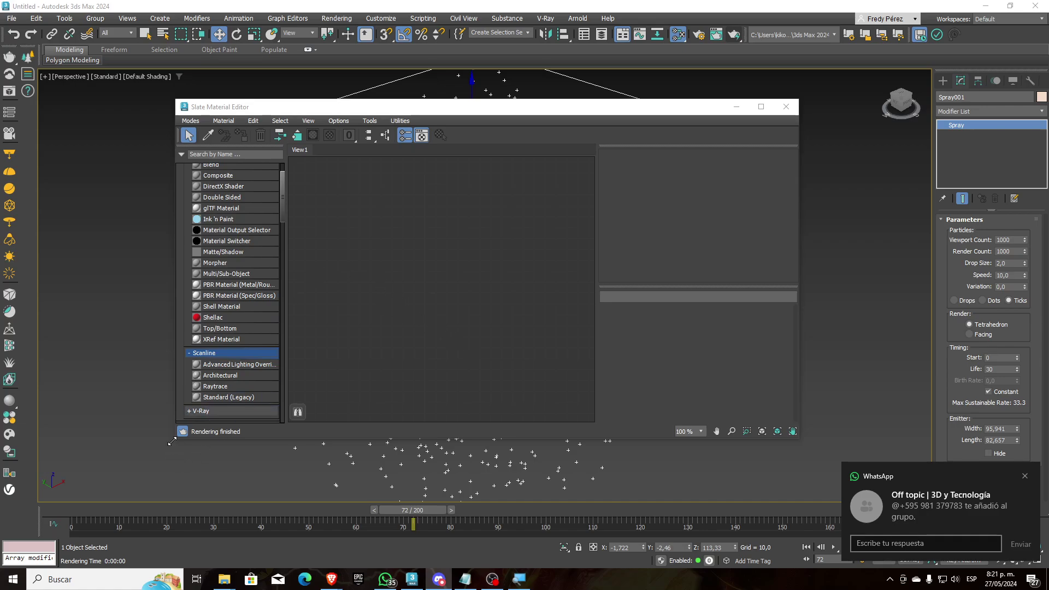
drag(172, 441, 132, 464)
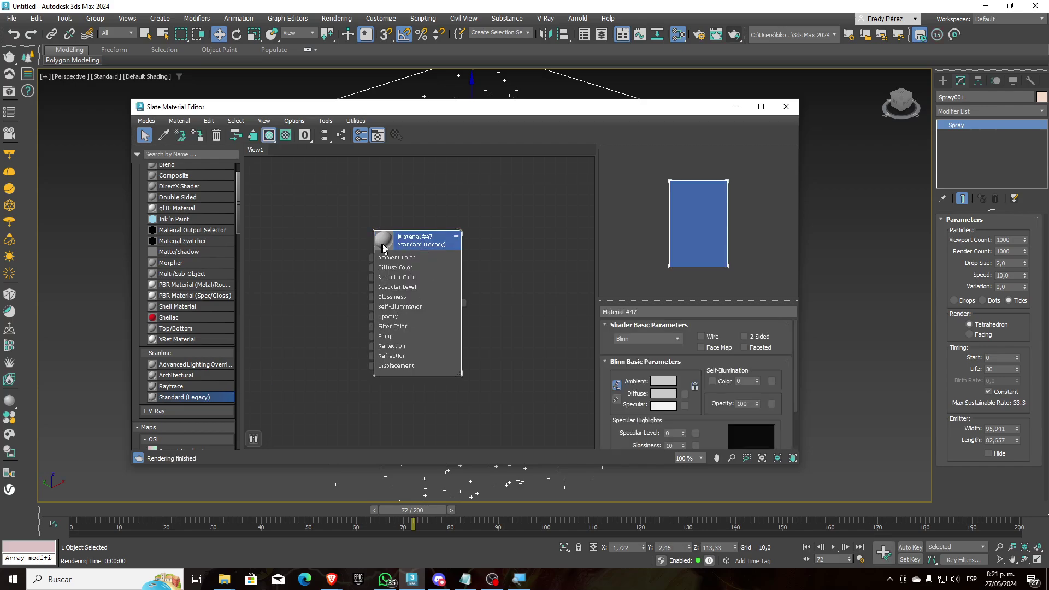
Enlarge the material node's preview and set the material's diffuse color to dark blue.
double_click(382, 247)
click(663, 393)
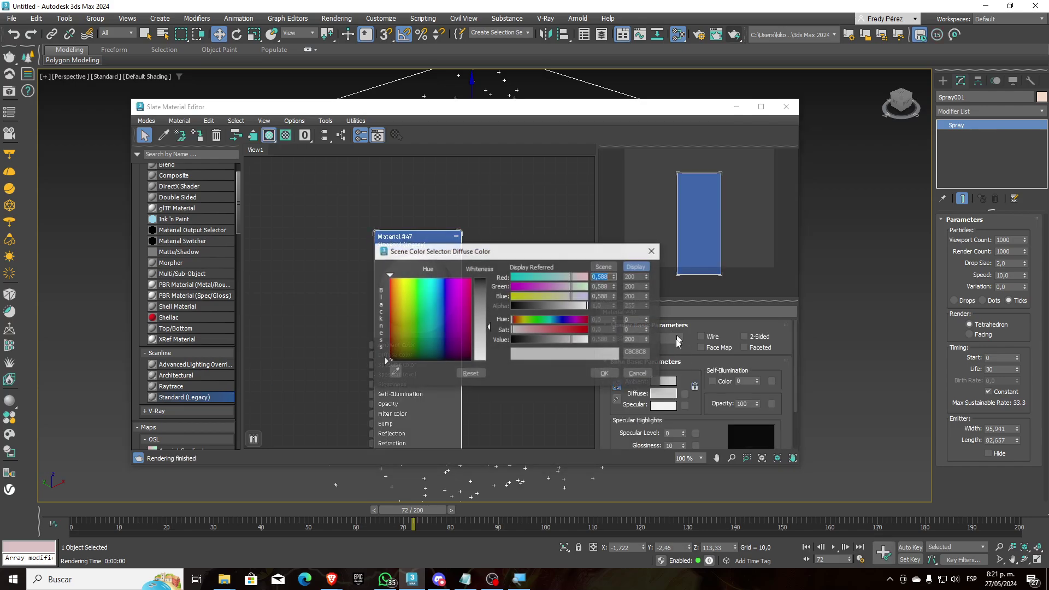
drag(571, 277, 533, 290)
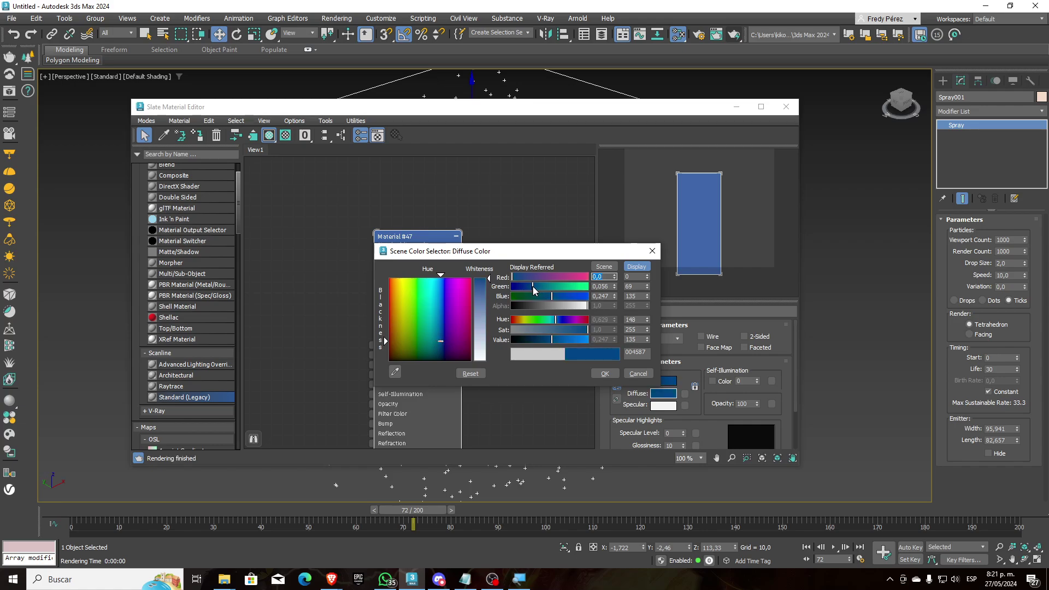
click(605, 374)
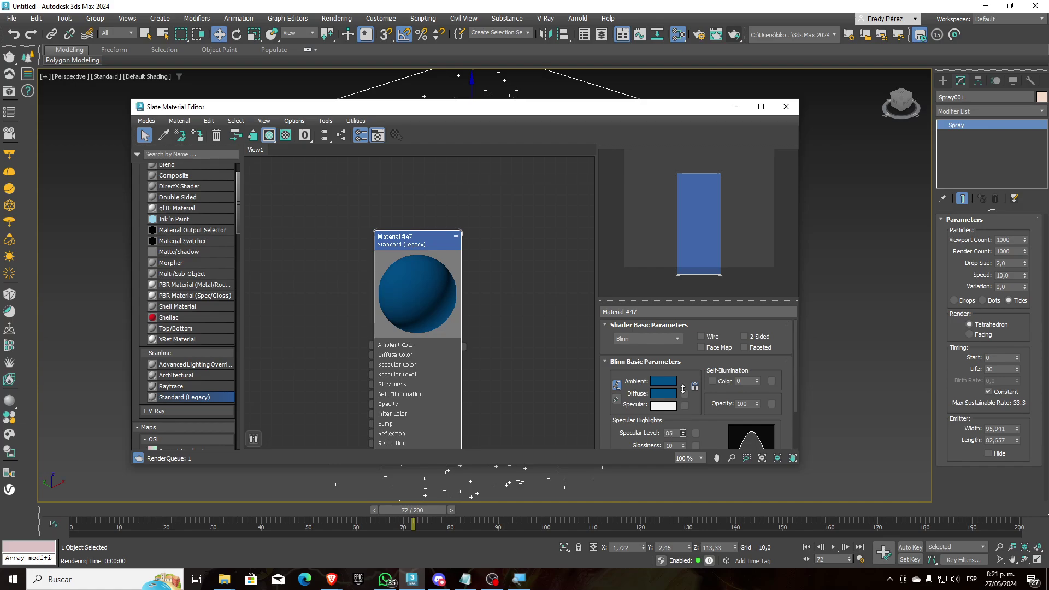
Set the blue material's specular level to 98 and glossiness to 45, and assign it to the selected spray.
drag(682, 431, 684, 425)
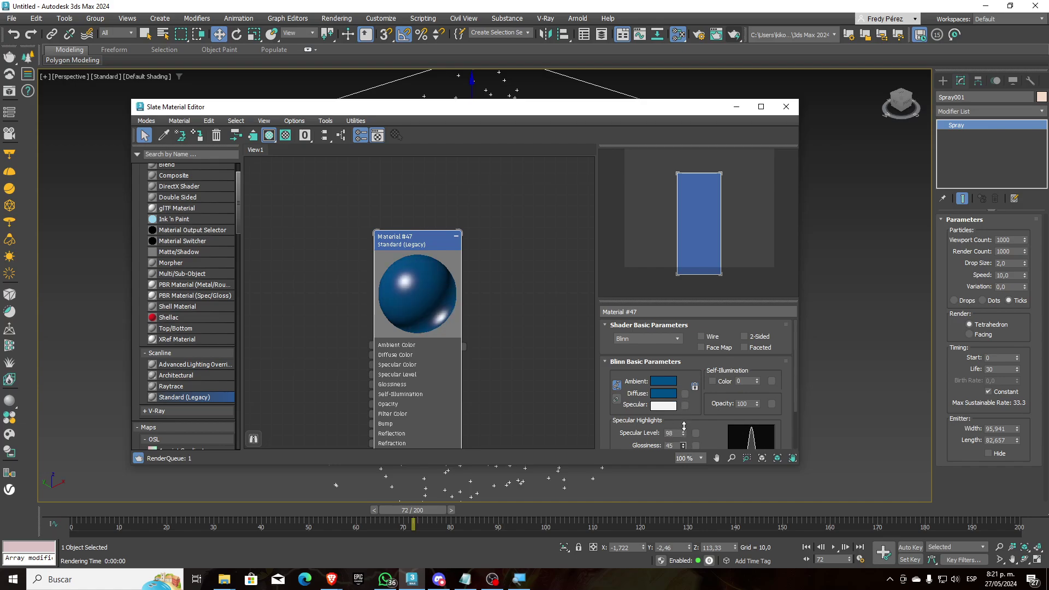
drag(473, 109, 727, 172)
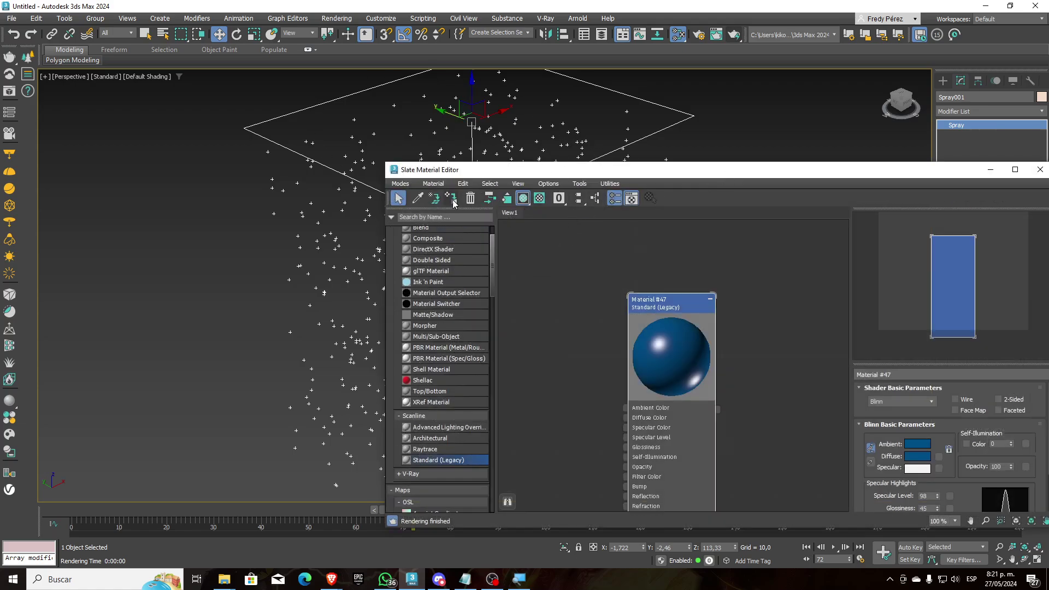
drag(886, 172, 687, 172)
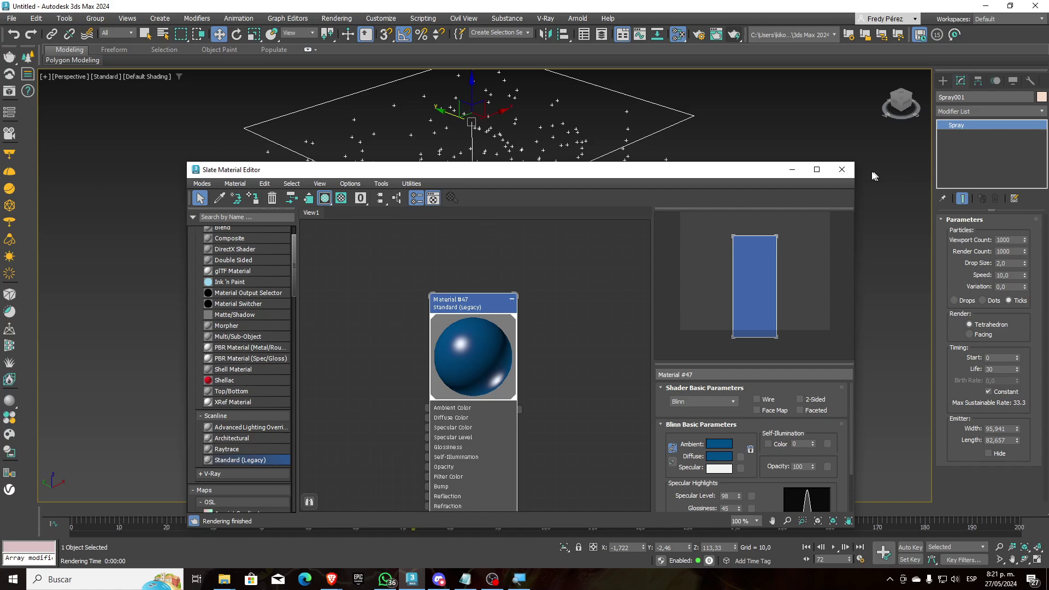
Close the material editor, render the perspective view and inspect the blue spray drops up close.
click(842, 169)
click(733, 34)
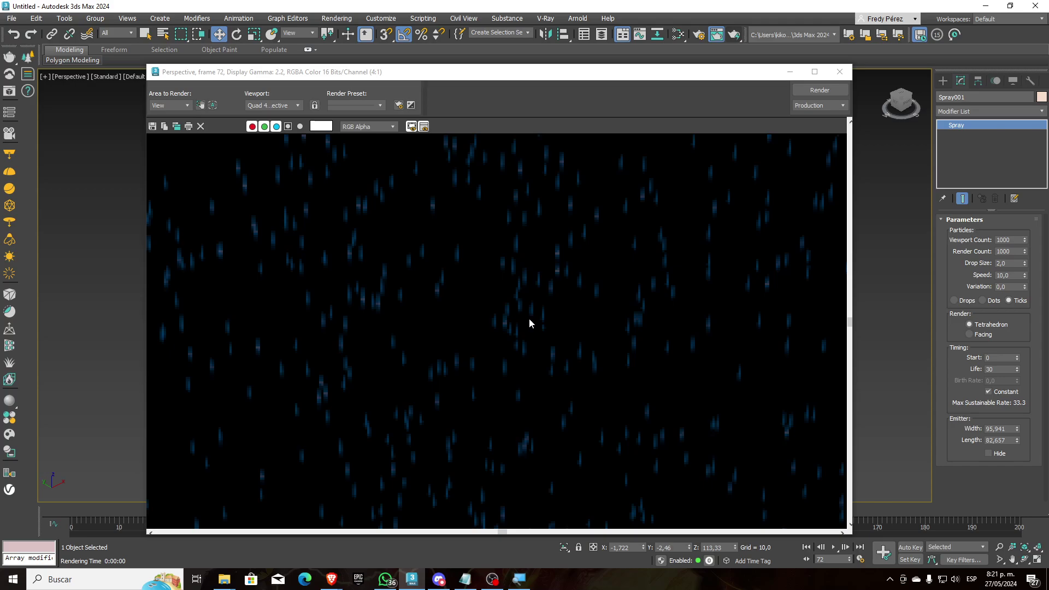
scroll(528, 323, up, 1)
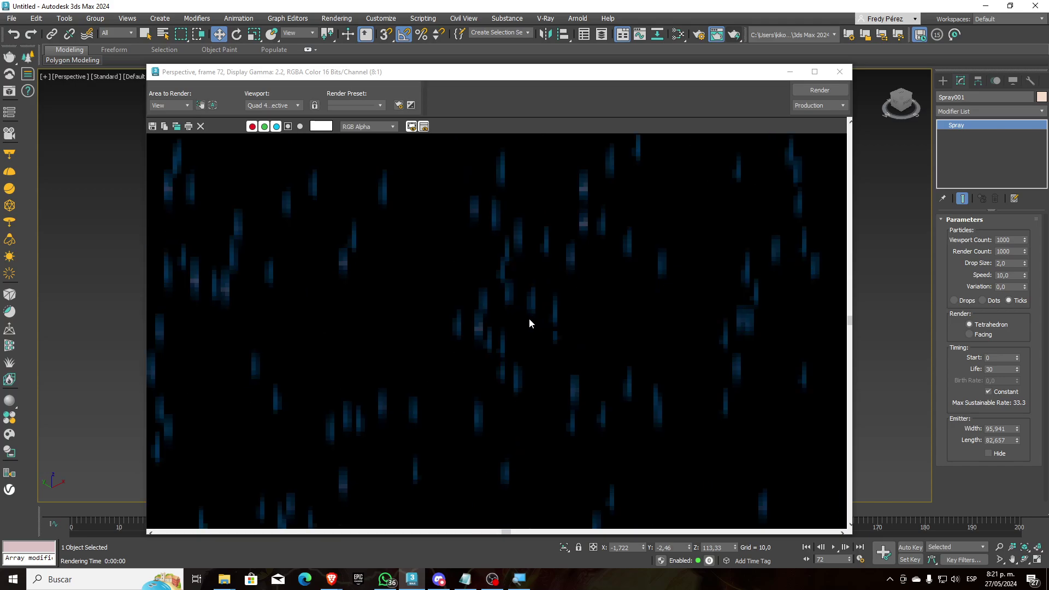
scroll(533, 321, down, 4)
scroll(532, 333, up, 1)
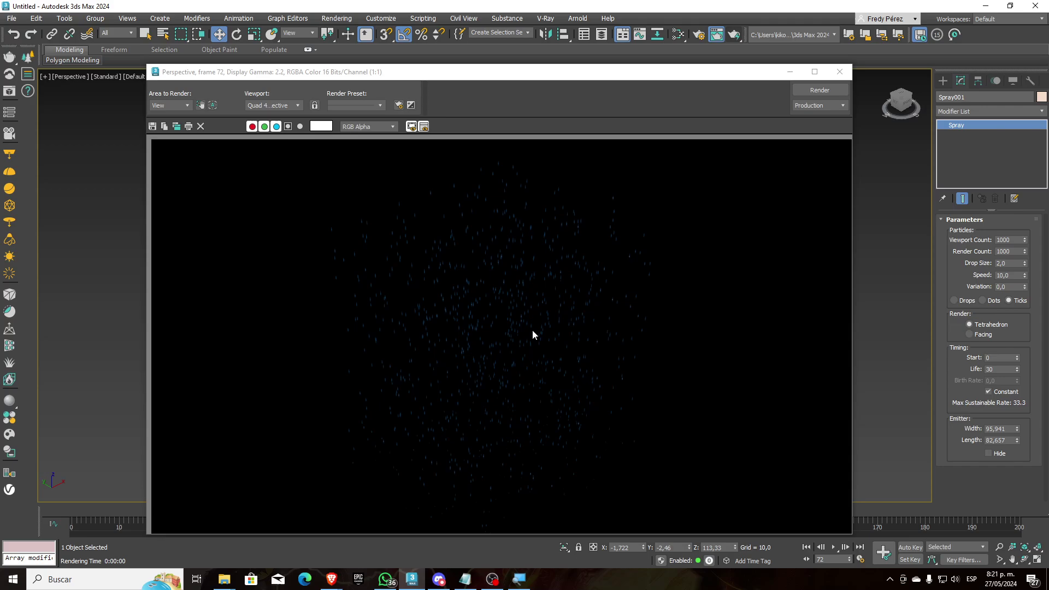
click(839, 79)
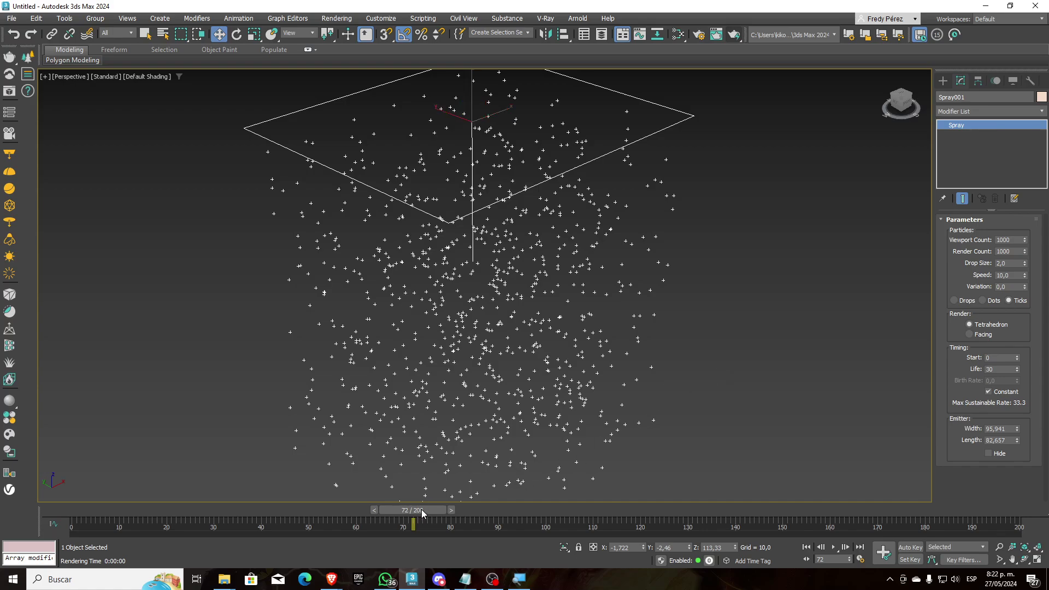
Rewind the timeline to frame 1 and play the spray animation.
drag(422, 512, 122, 524)
key(w)
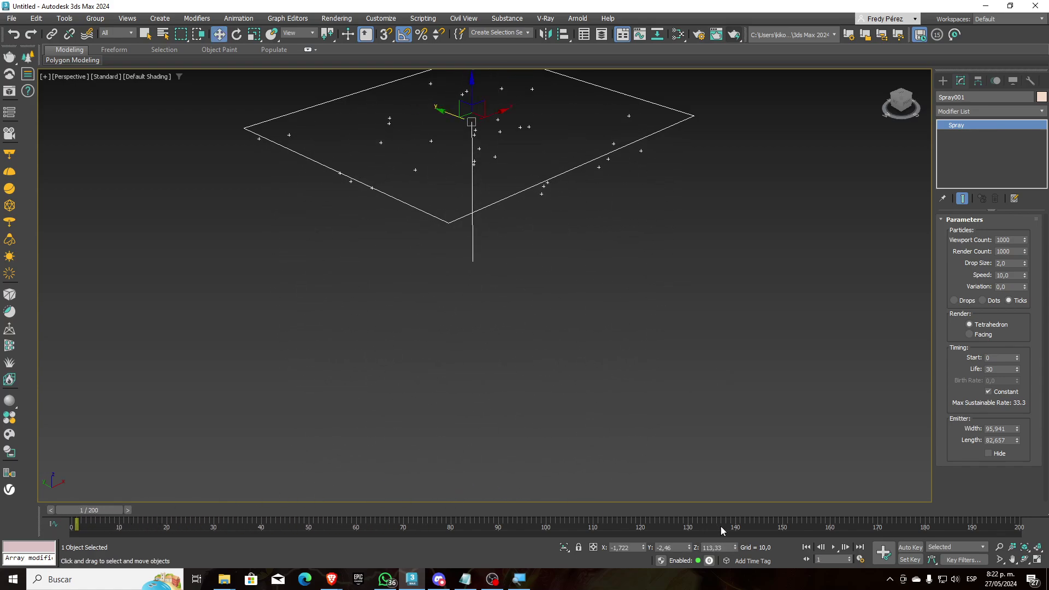
click(833, 548)
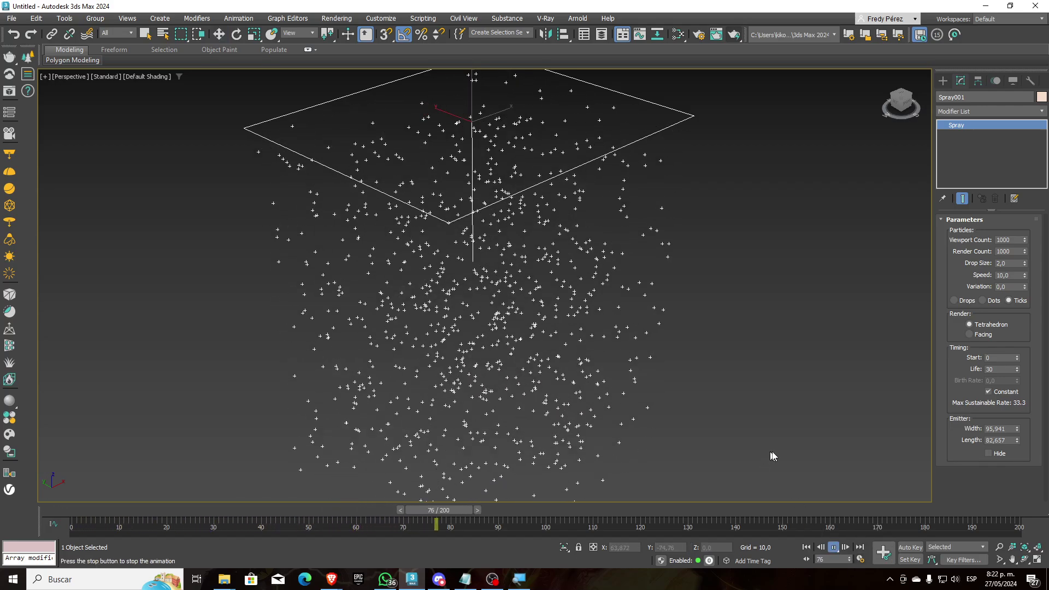
Try spray speeds of 1 and 500 while the animation plays.
click(1008, 275)
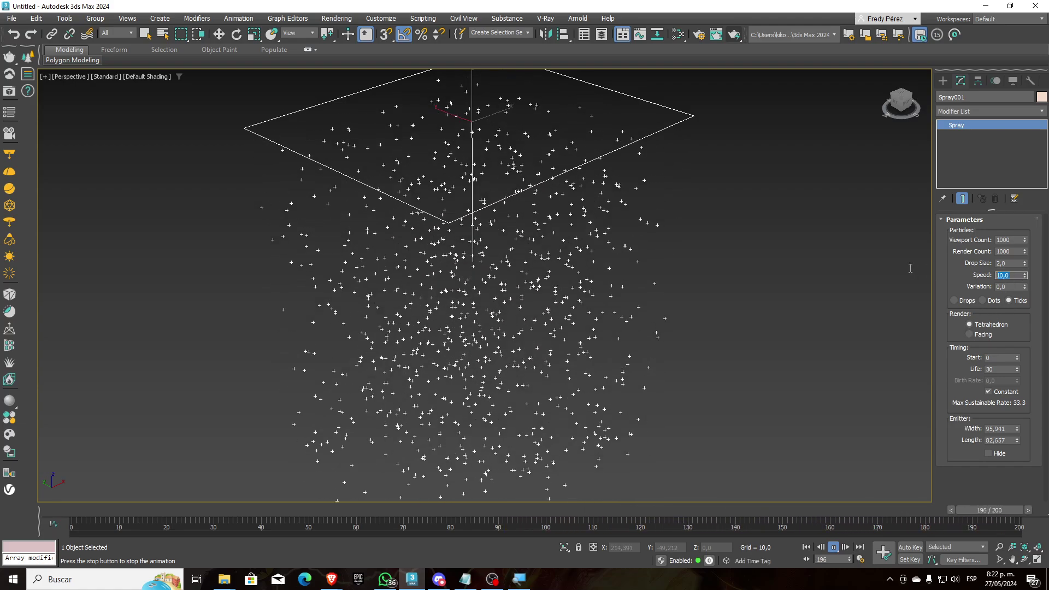
text(1)
key(Return)
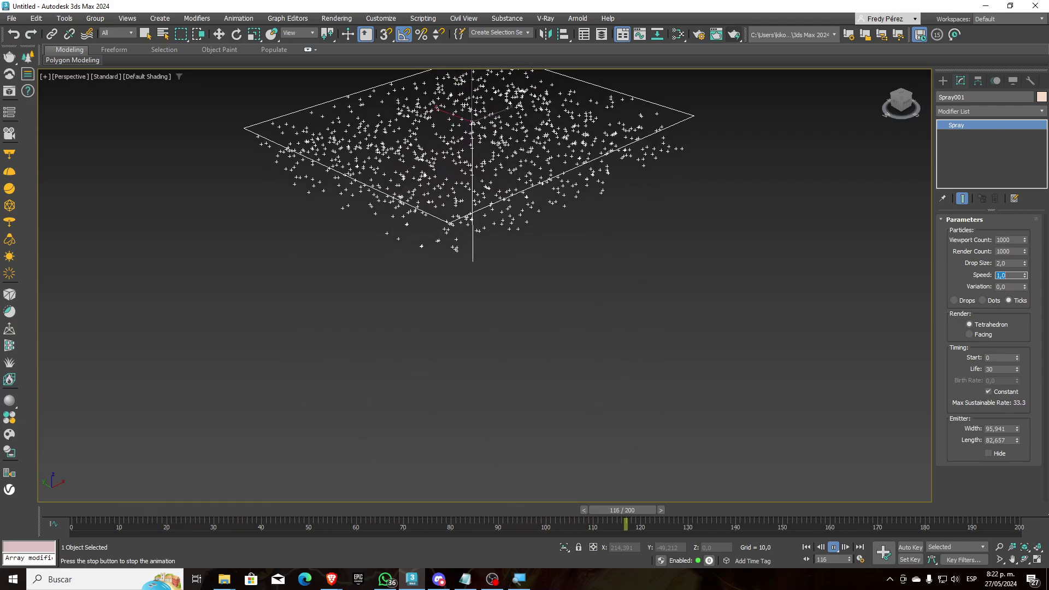
text(500)
key(Return)
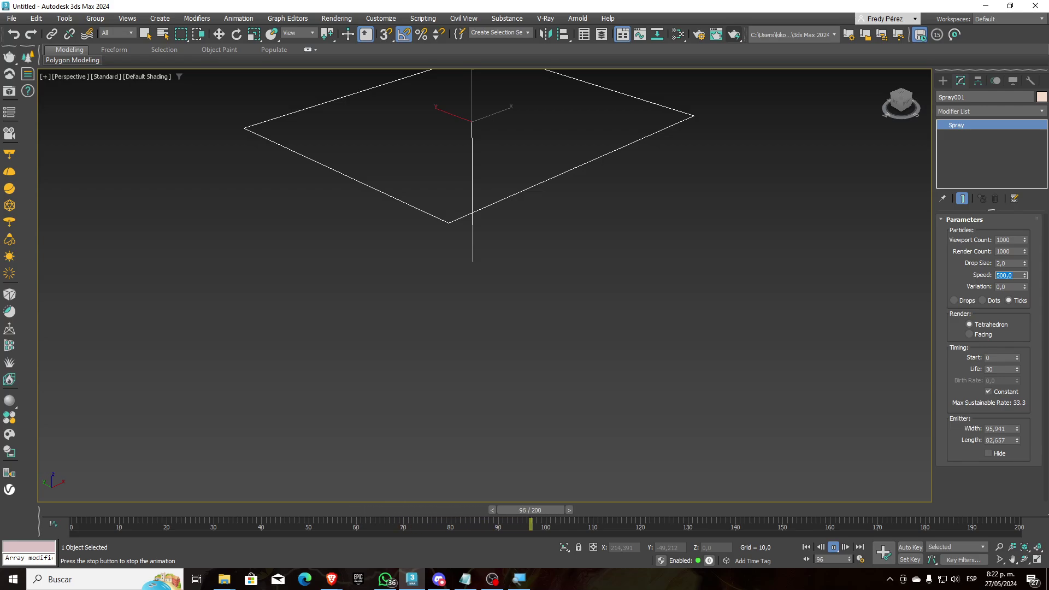
Try a spray speed of 200 and examine the particle stream below the emitter.
text(200)
key(Return)
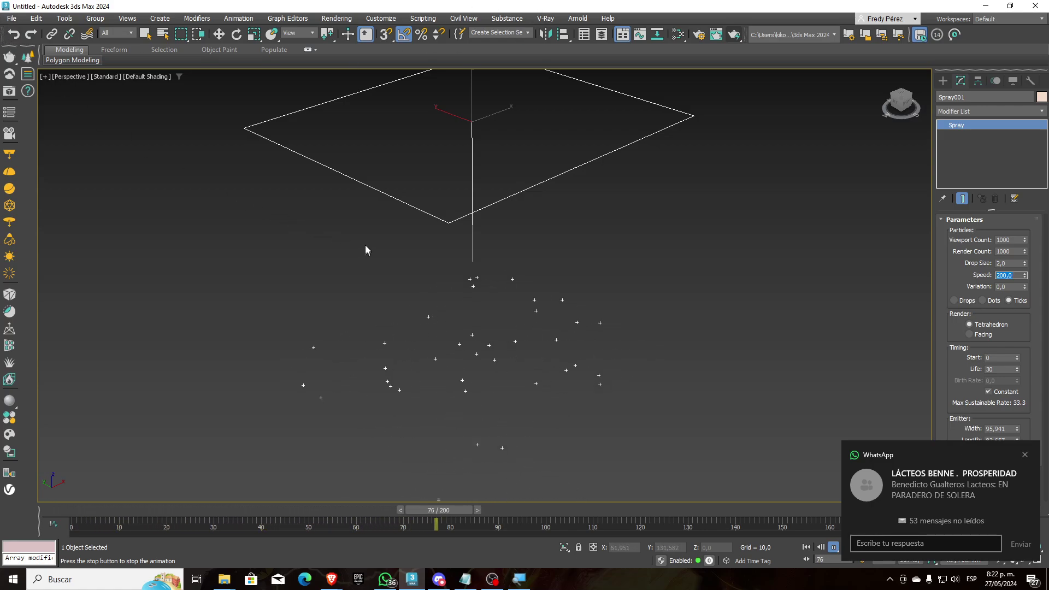
middle_drag(556, 358, 550, 180)
scroll(488, 266, down, 8)
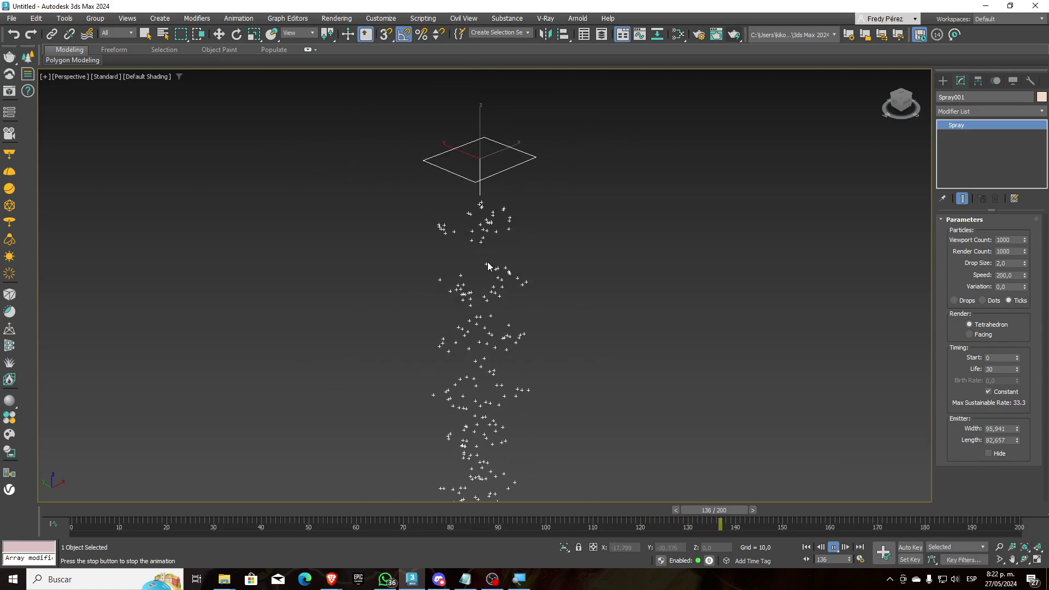
middle_drag(493, 294, 503, 337)
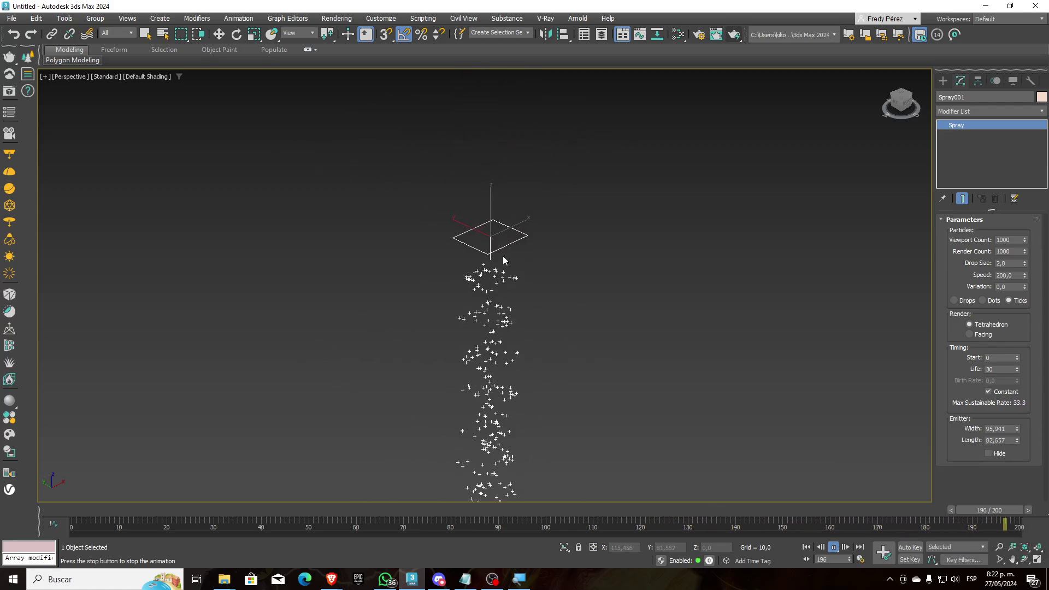
scroll(503, 257, up, 4)
scroll(503, 257, up, 3)
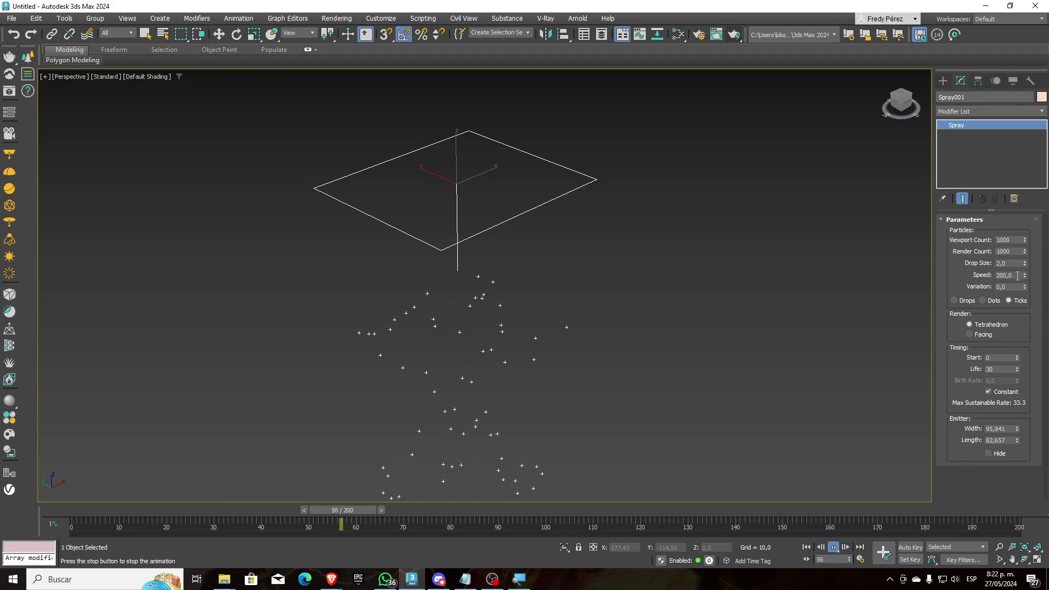
Reduce the spray's speed to 1 and watch how the particles fall from the emitter.
drag(1017, 275, 913, 275)
text(1)
key(Return)
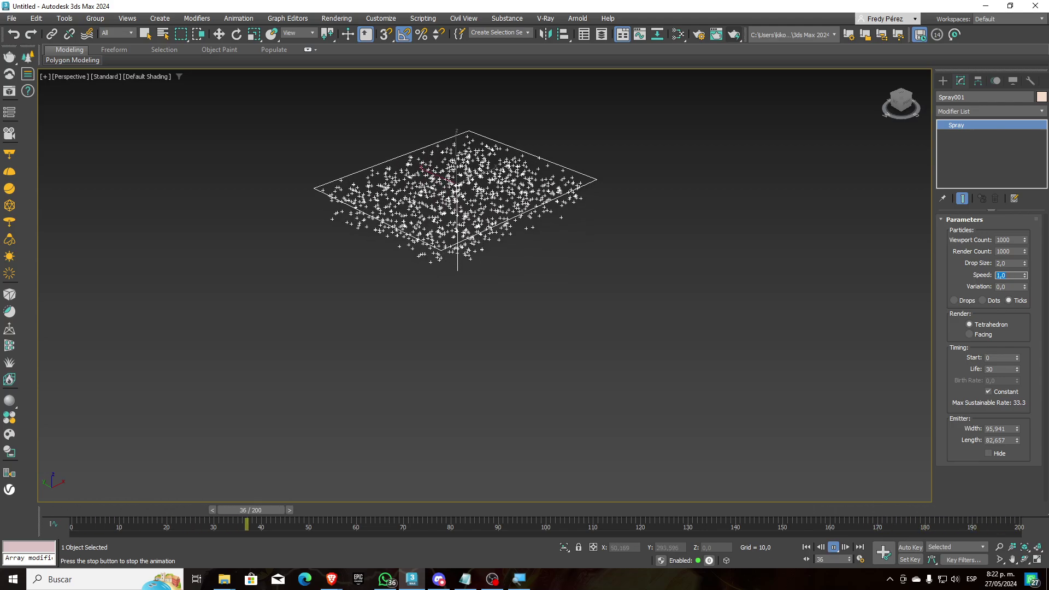
scroll(434, 244, up, 2)
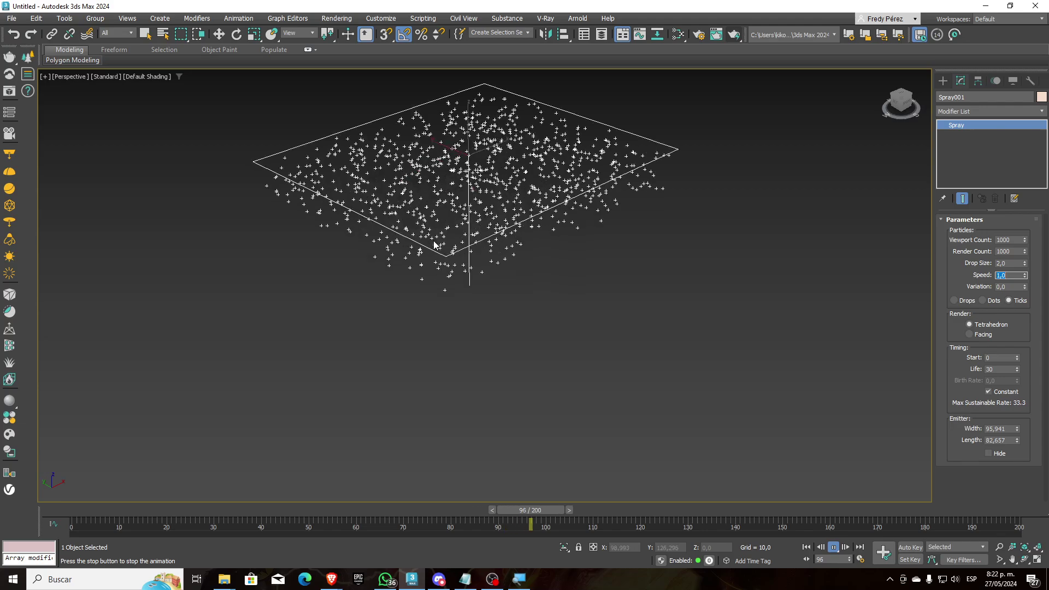
scroll(456, 229, up, 2)
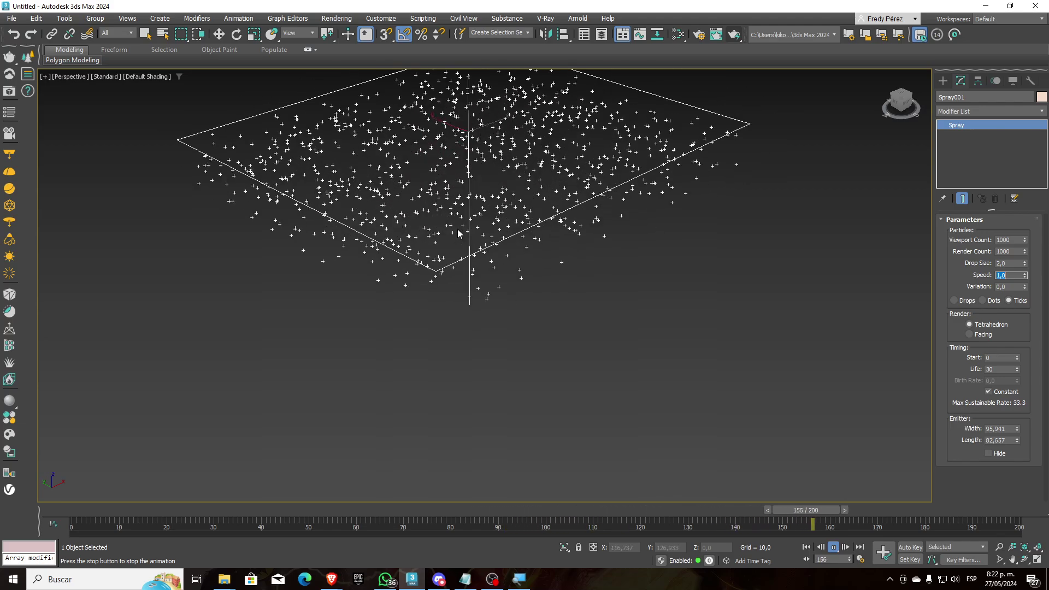
middle_drag(459, 226, 464, 254)
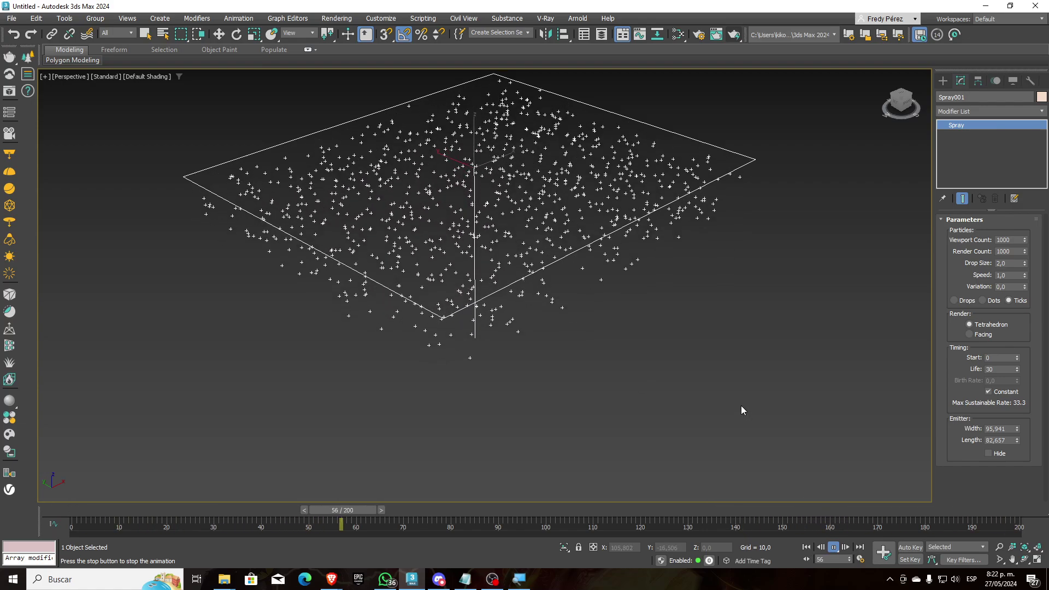
click(1025, 559)
mouse_move(508, 284)
mouse_down()
mouse_move(522, 288)
mouse_move(521, 279)
mouse_up()
right_click(539, 287)
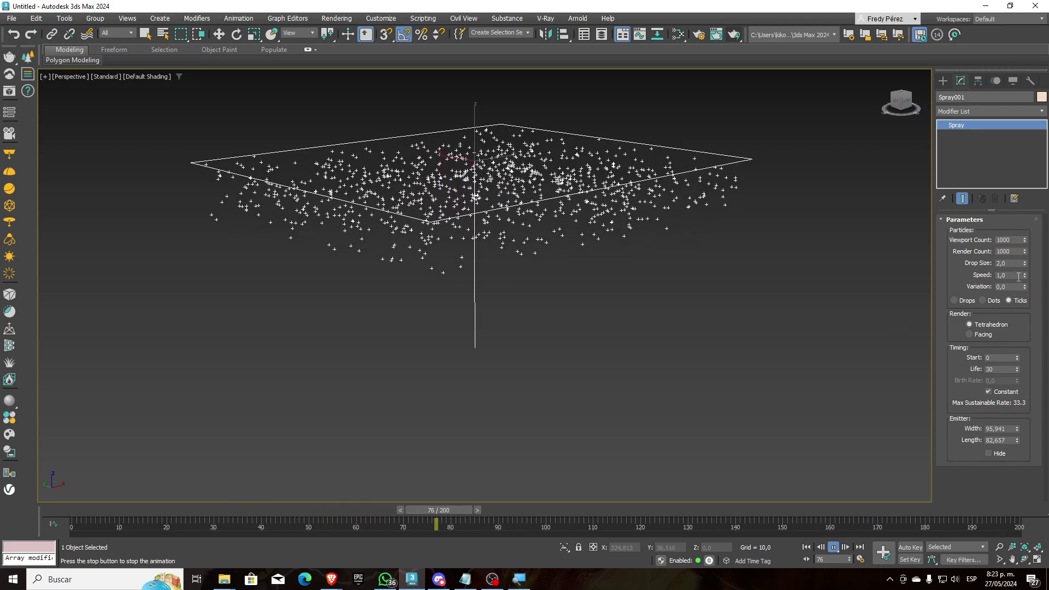
Set the spray's speed to 5 during playback.
drag(1014, 276, 967, 277)
text(5)
key(Return)
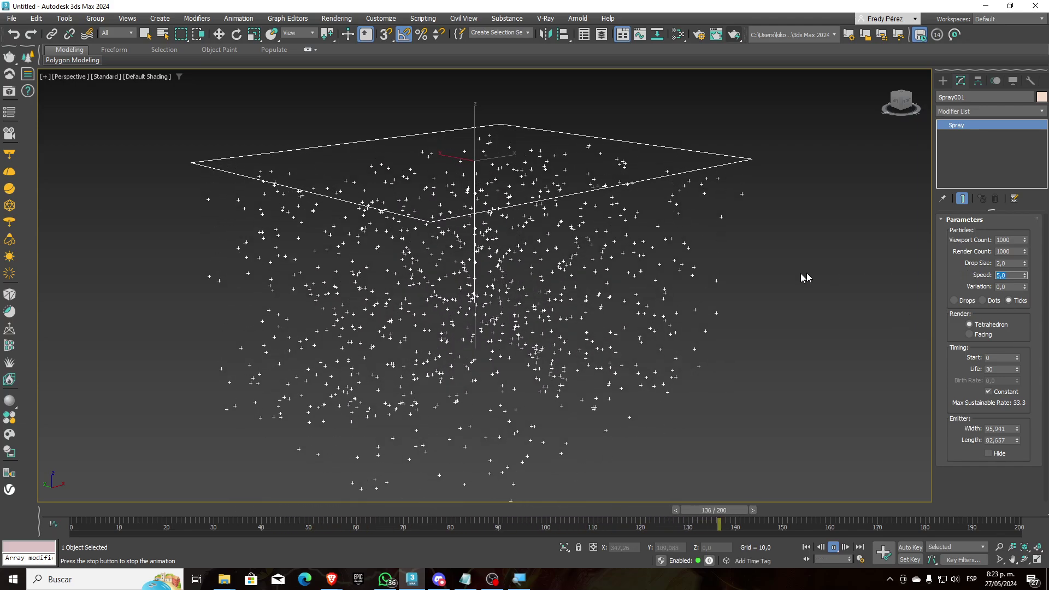
middle_drag(582, 267, 604, 222)
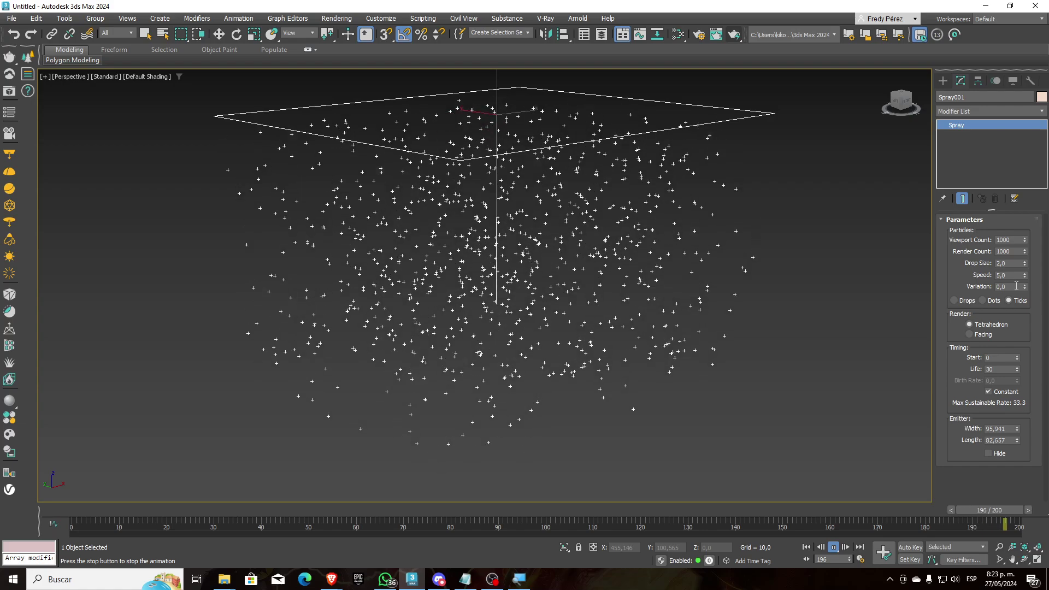
Try spray variation values of 1 and 10 to compare how the particles scatter.
drag(1015, 287, 970, 290)
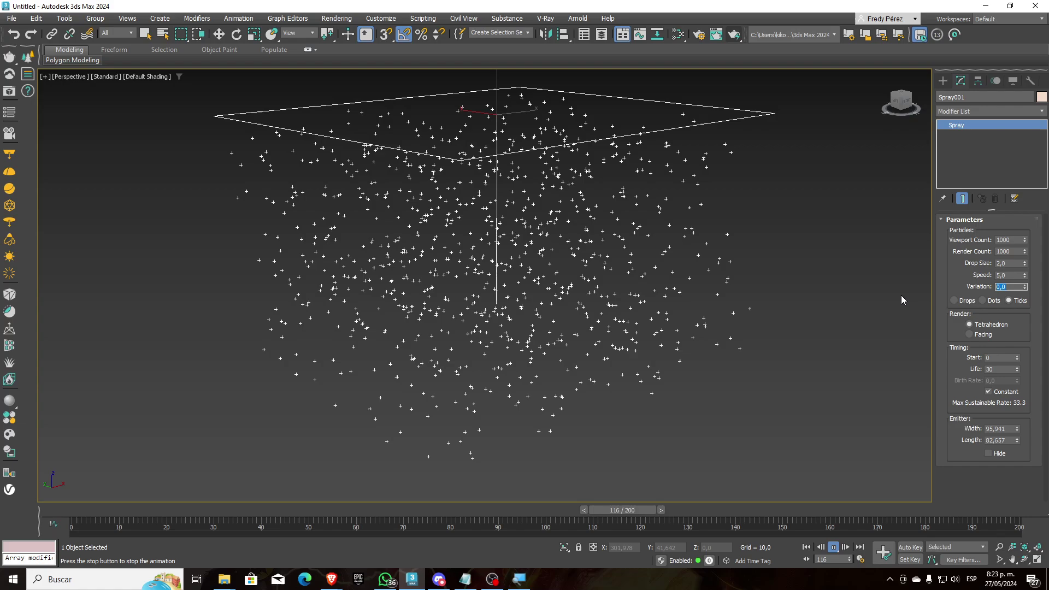
text(1)
key(Return)
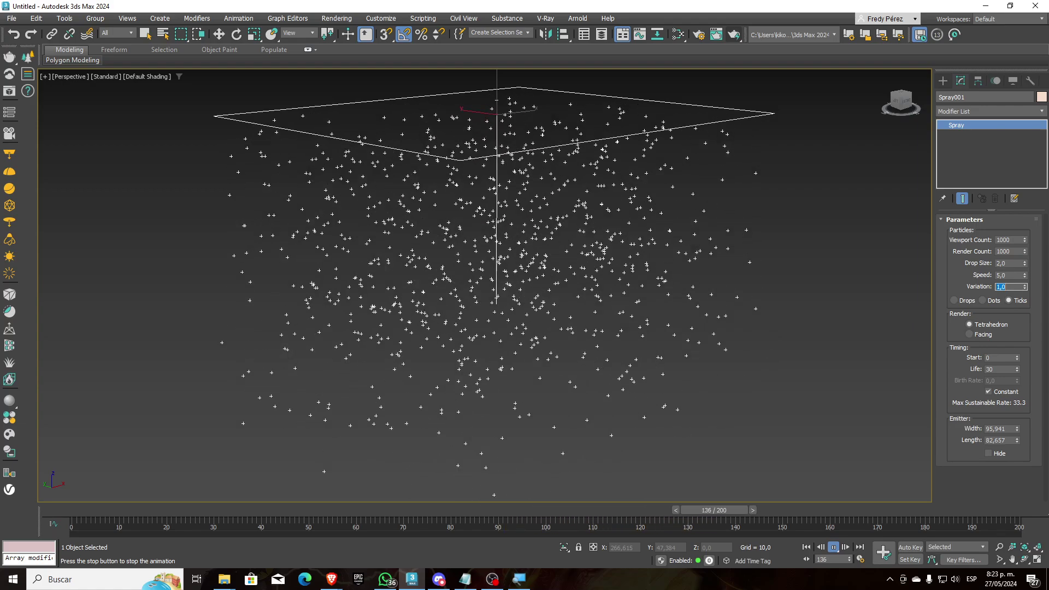
text(10)
key(Return)
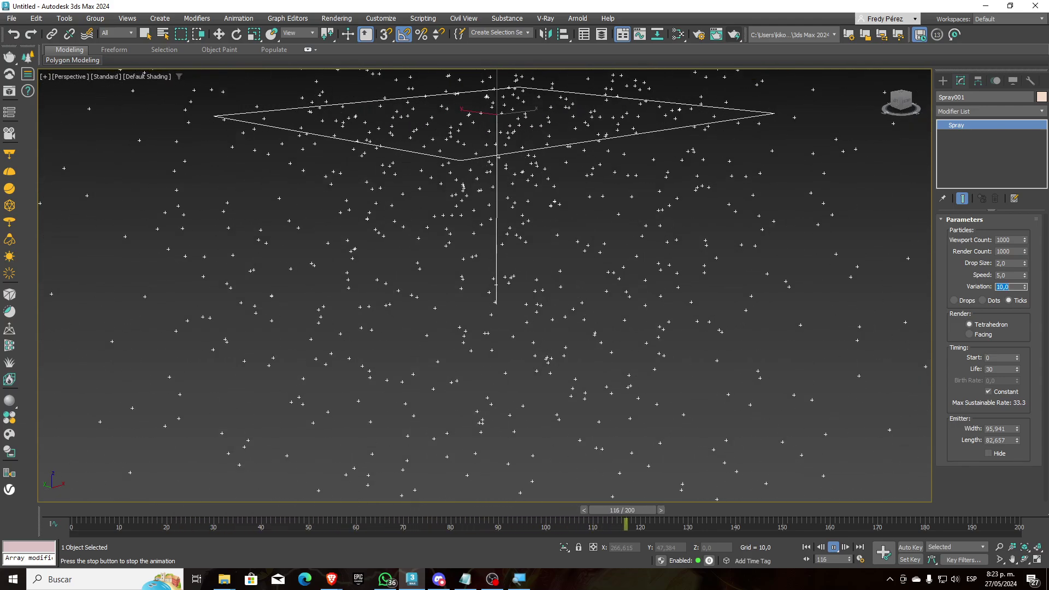
Set the spray's variation back to 1.
text(1)
key(Return)
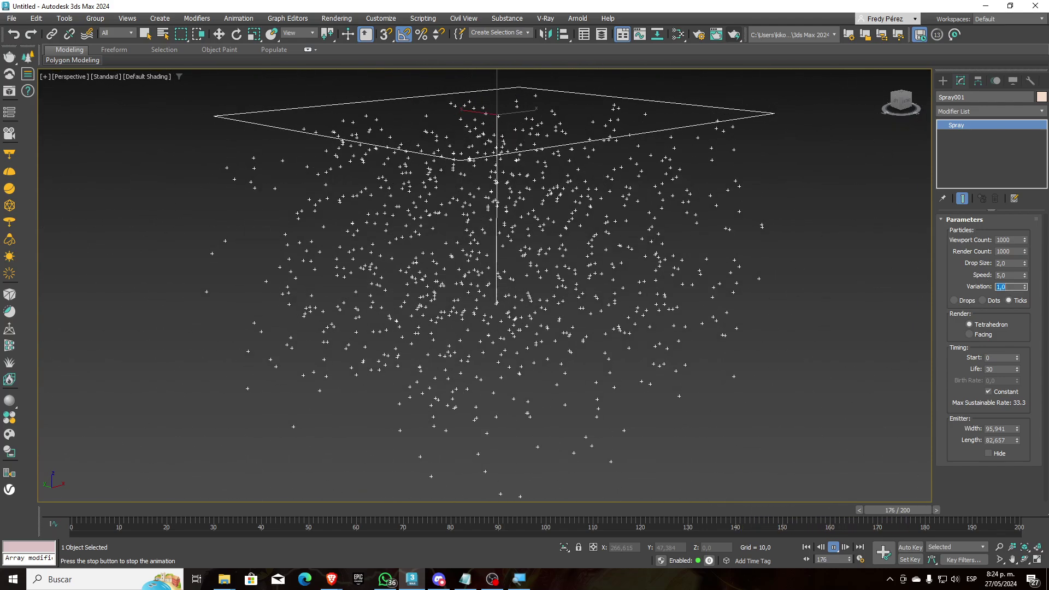
text(2)
key(Return)
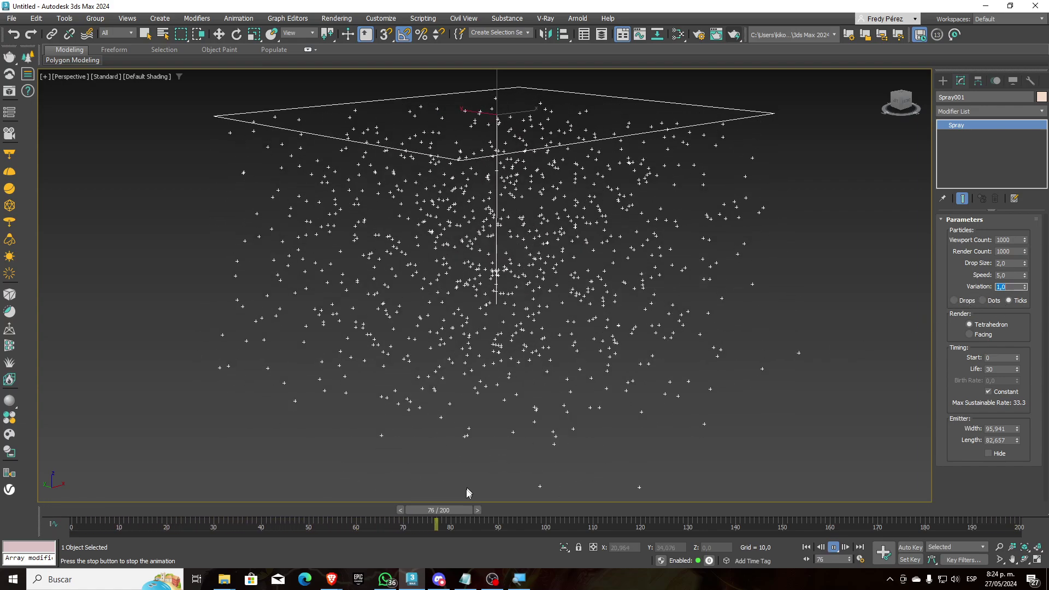
Stop playback, return to frame 0 and make a test render of the perspective view.
click(464, 511)
drag(433, 510, 35, 468)
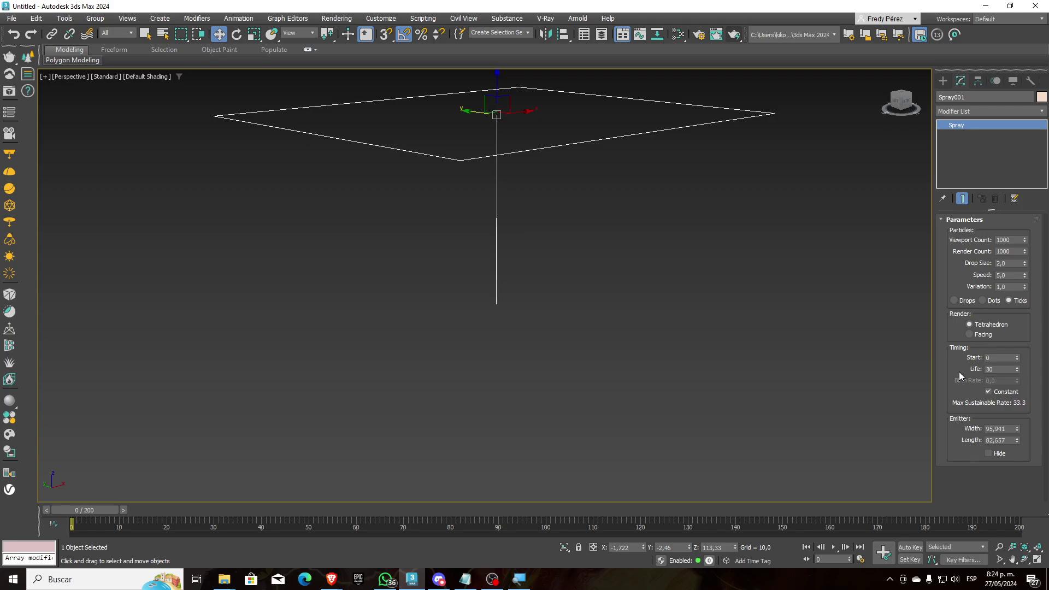
scroll(766, 362, down, 2)
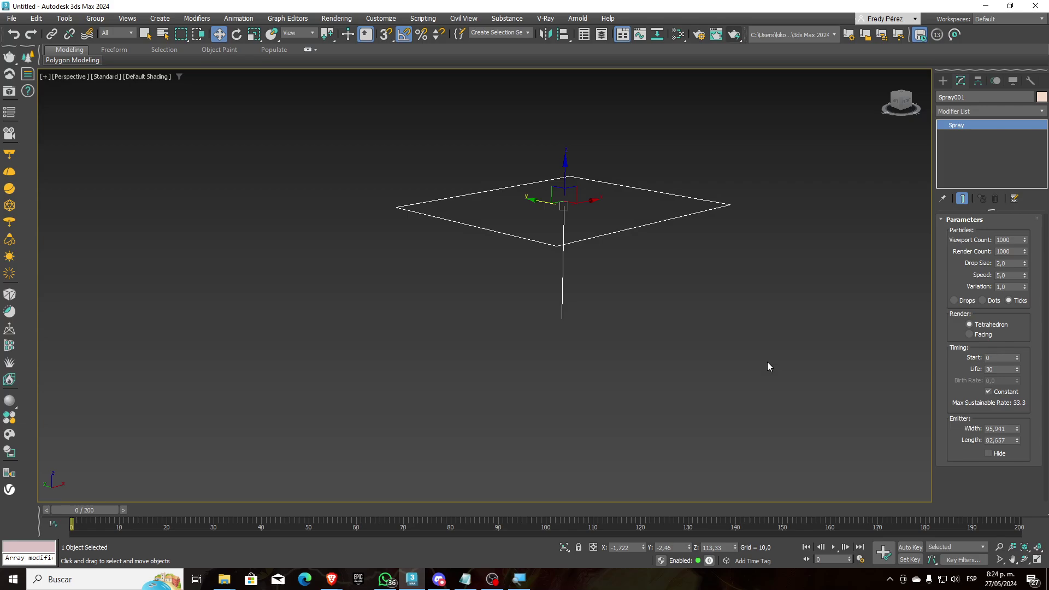
middle_drag(812, 379, 659, 319)
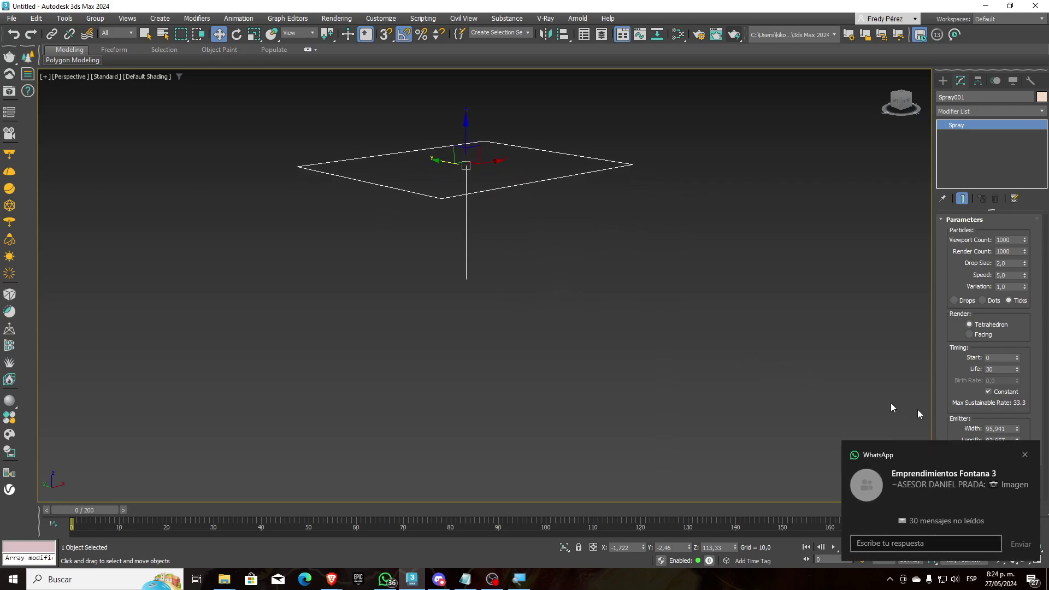
click(1025, 455)
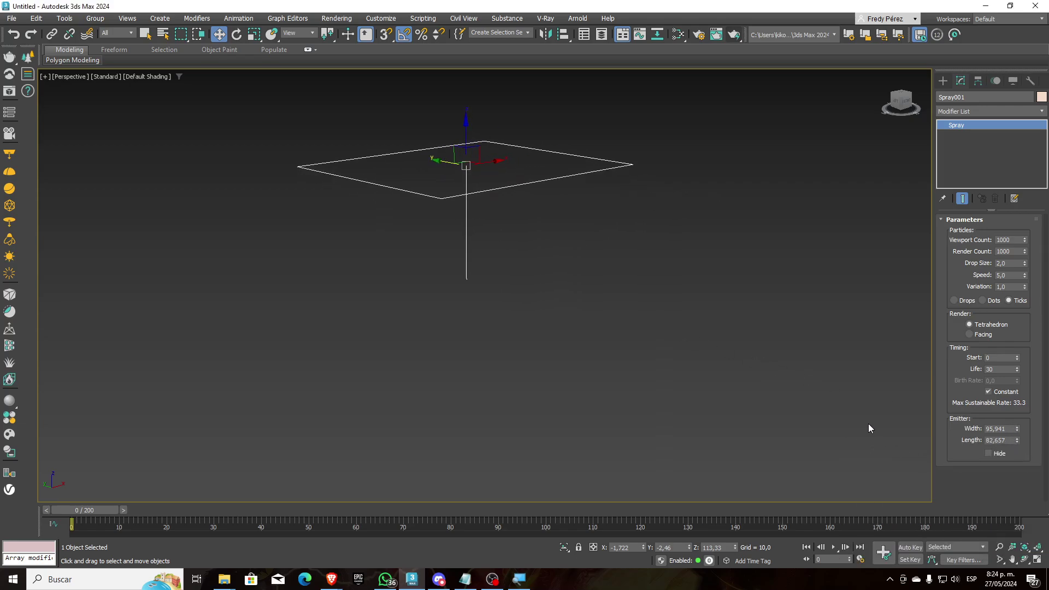
click(734, 35)
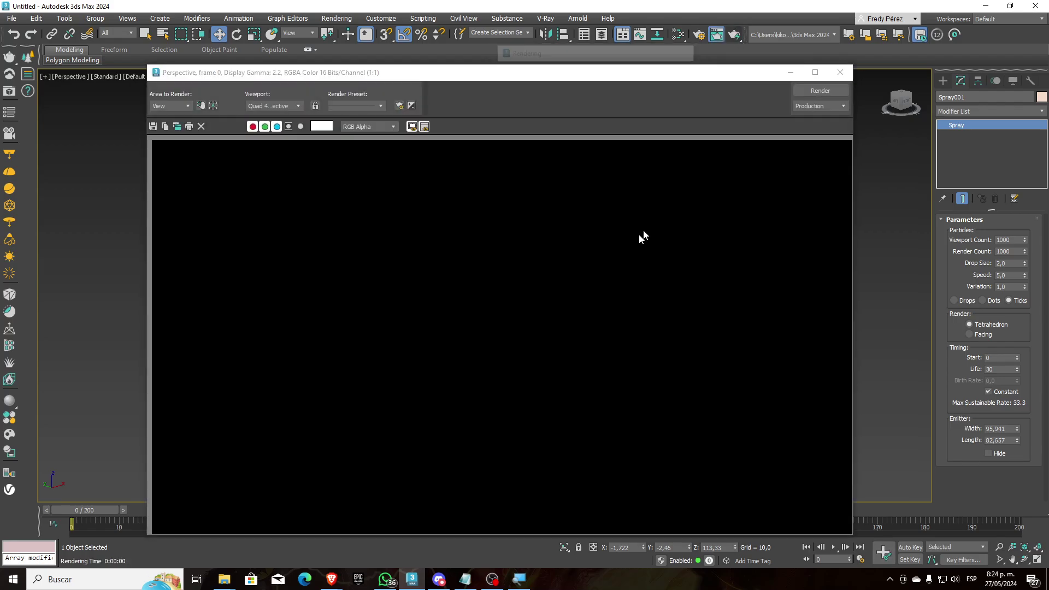
click(840, 73)
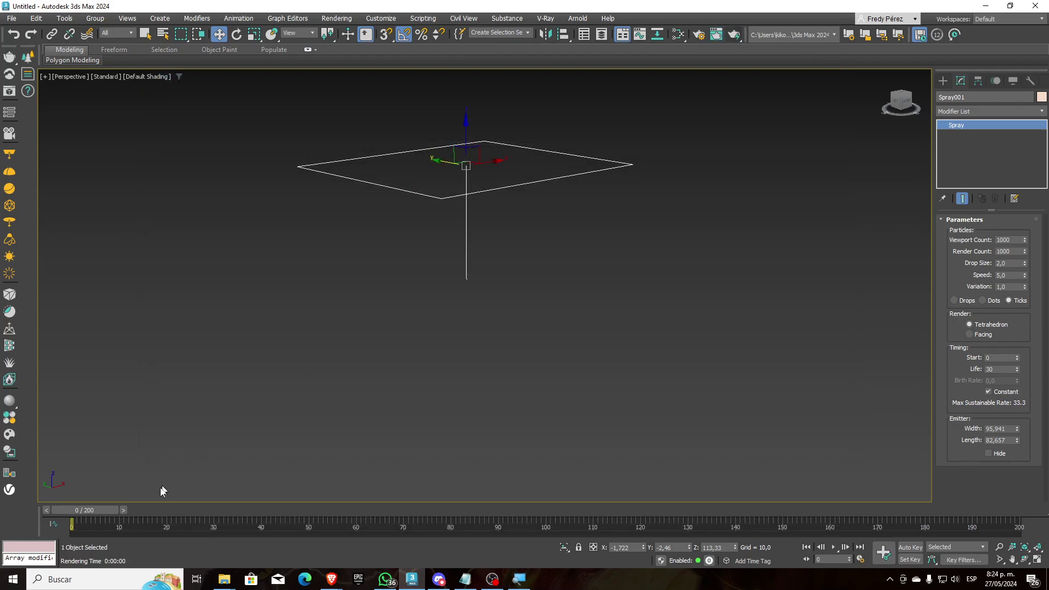
Set the spray's speed to 1 at frame 30 and play the animation.
drag(99, 510, 235, 521)
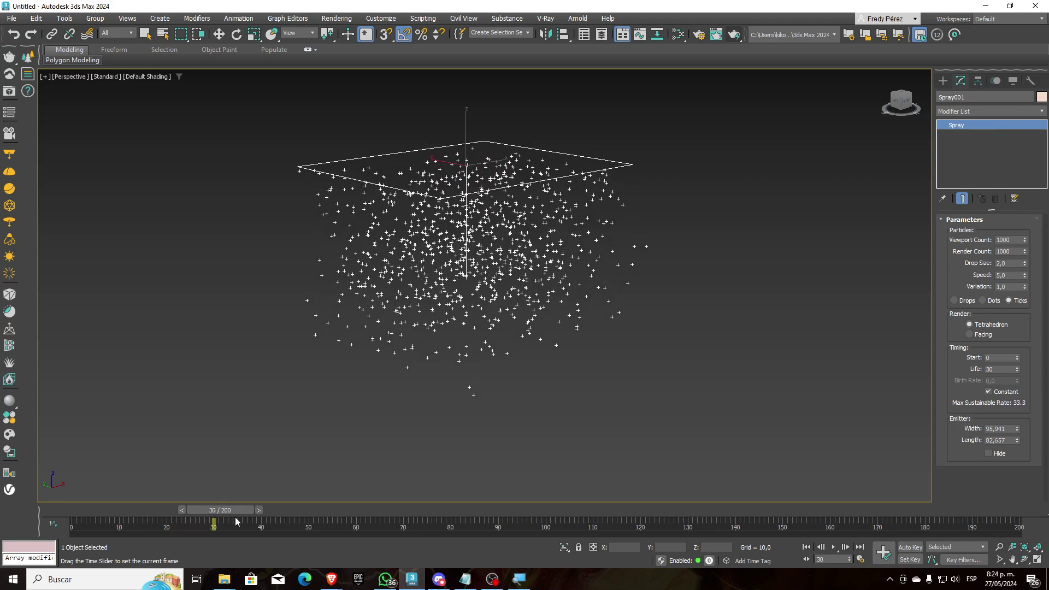
key(w)
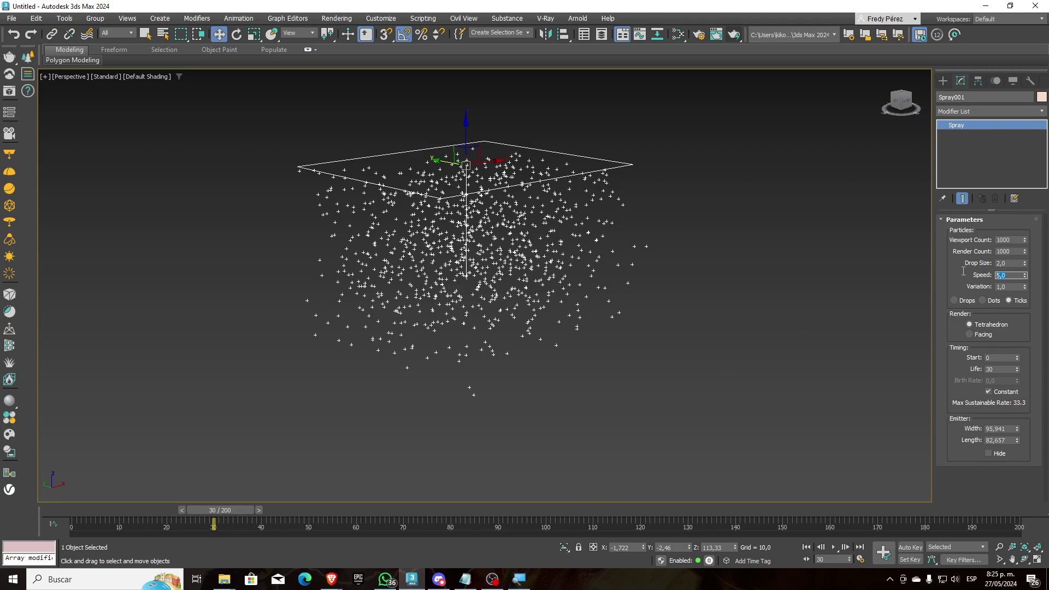
text(1)
key(Return)
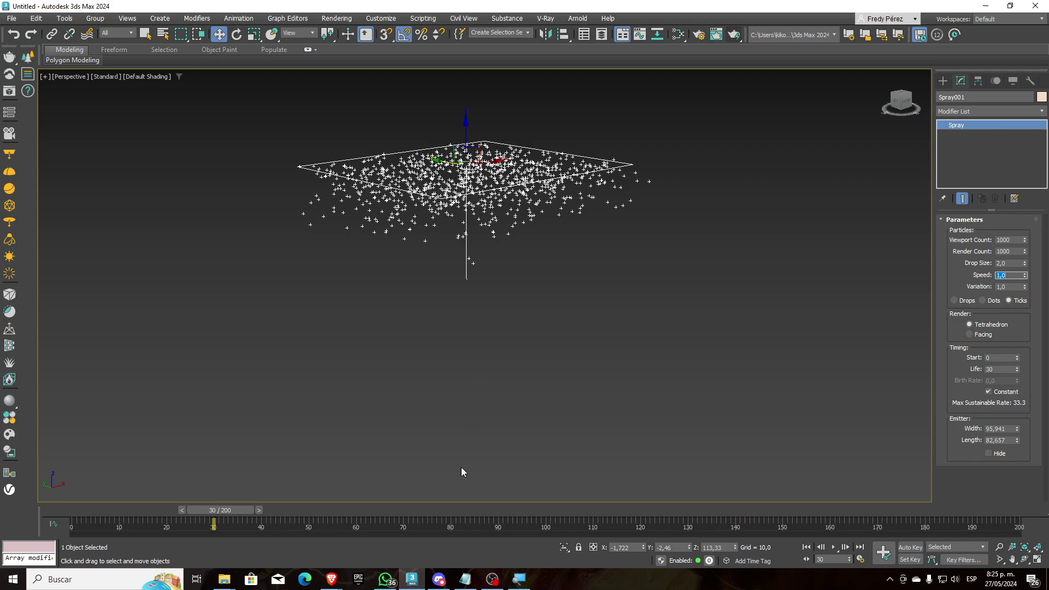
click(834, 548)
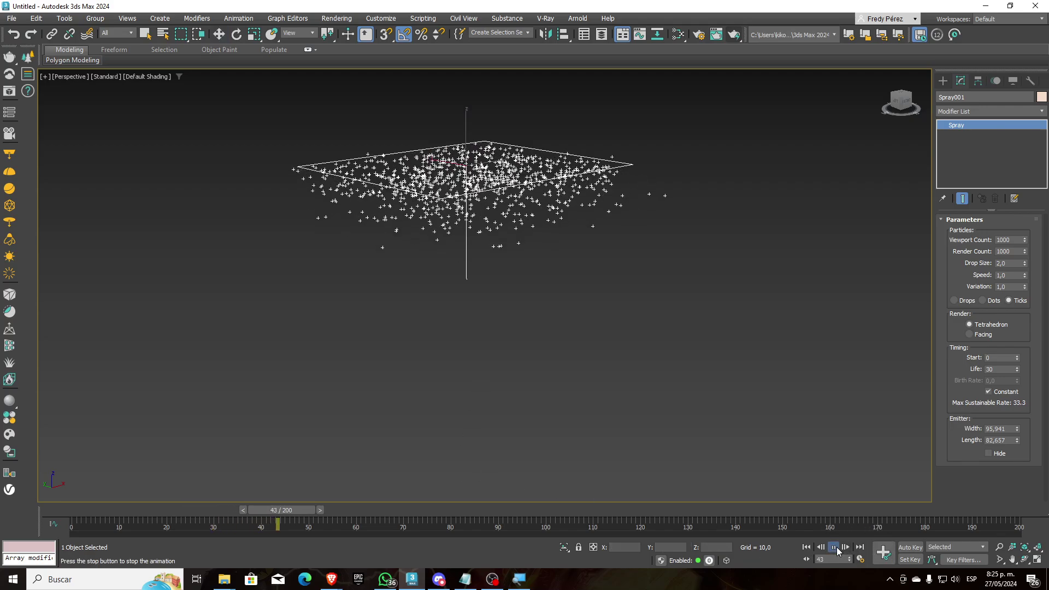
Set the spray's particle life to 100 and then to 200 while the animation plays.
double_click(998, 369)
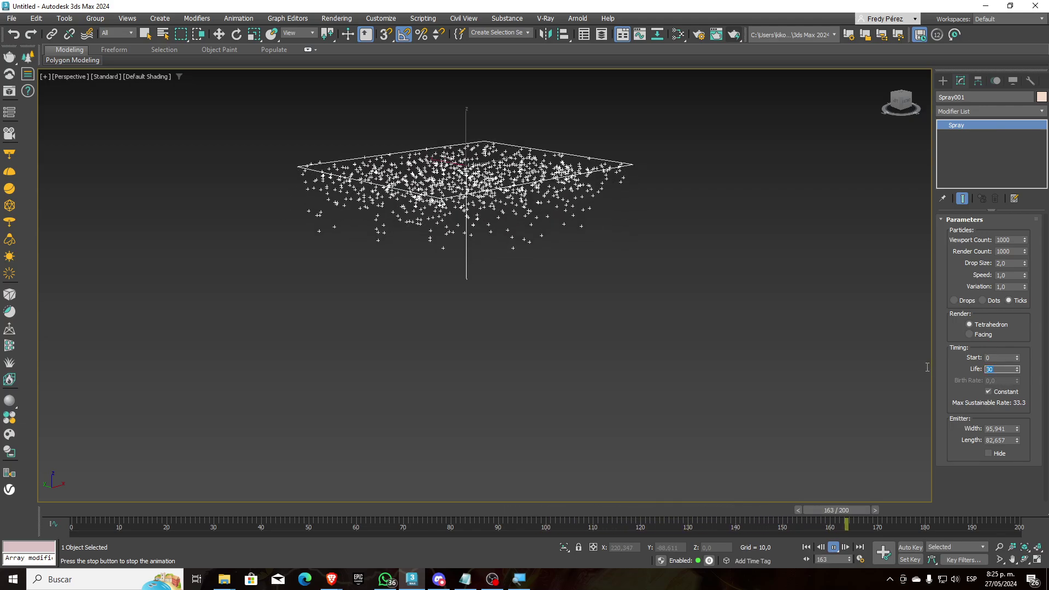
text(100)
key(Return)
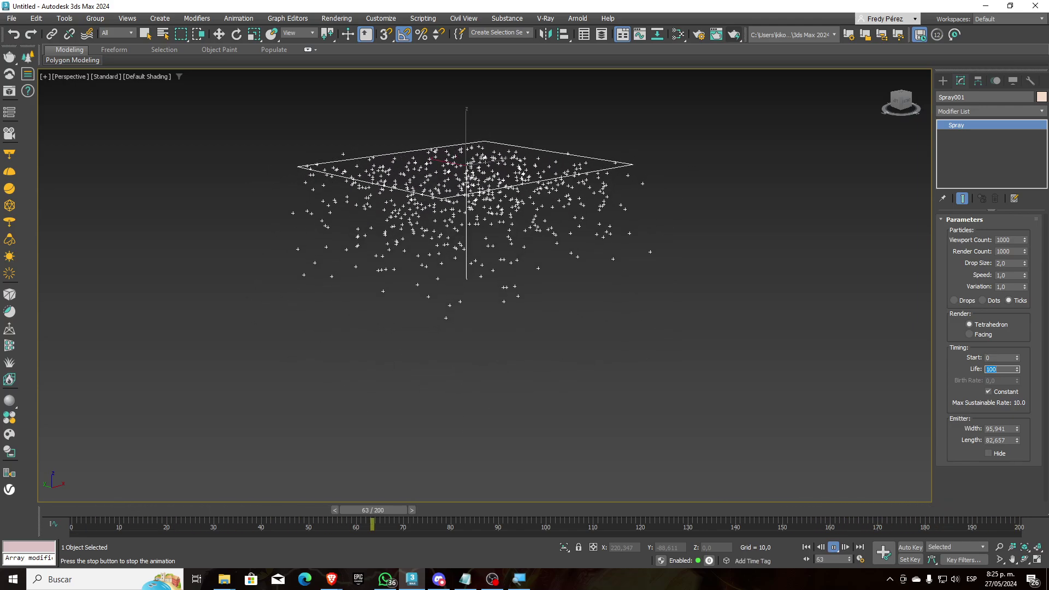
text(200)
key(Return)
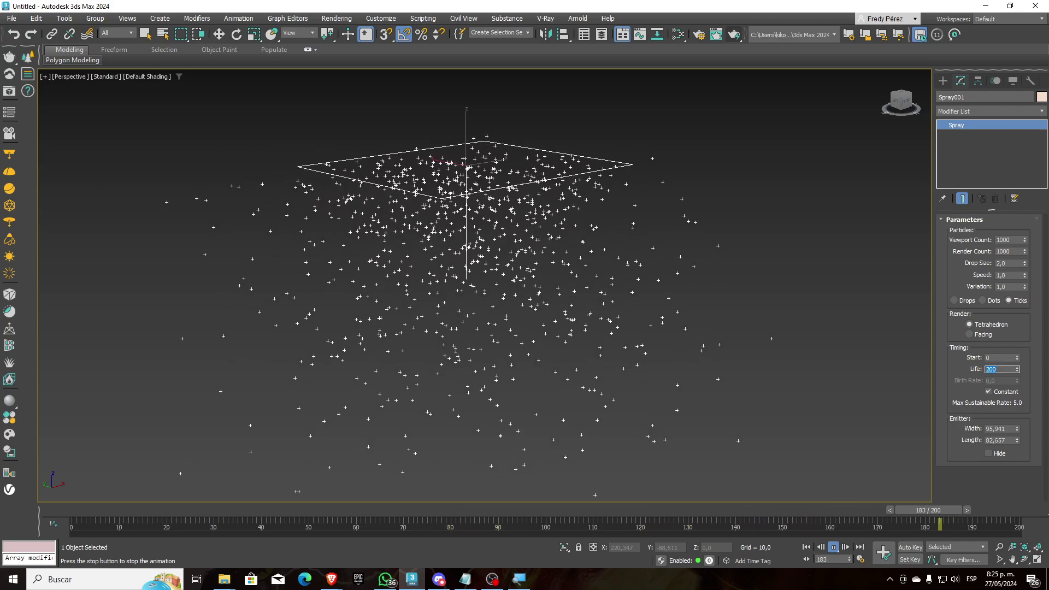
Set the spray's particle speed to 2.
click(1014, 276)
drag(1015, 276, 950, 269)
text(2)
key(Return)
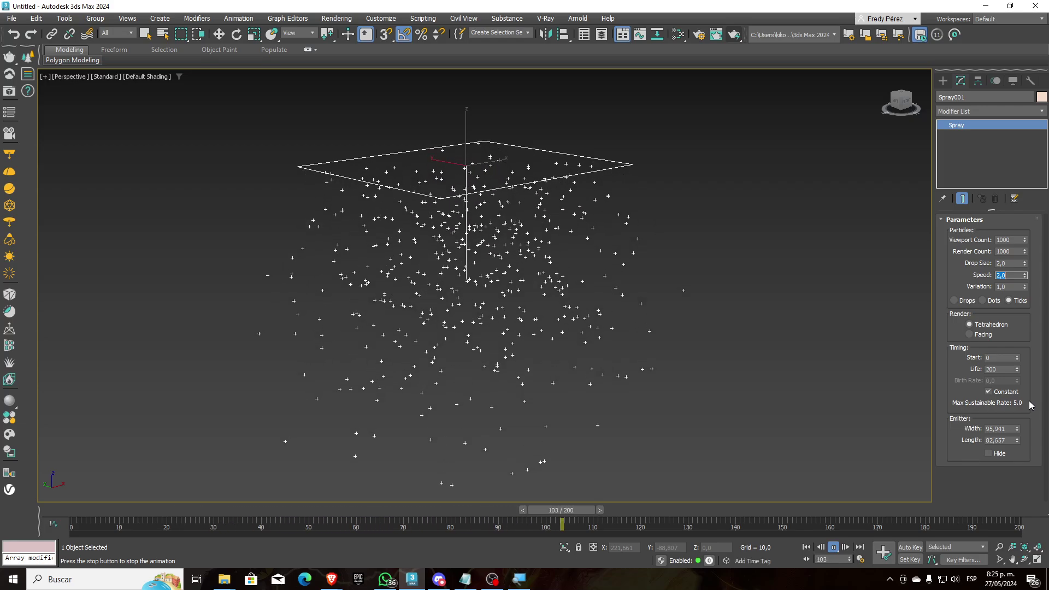
Turn off constant emission for the spray, stop at frame 29 and make a test render of the perspective view.
click(988, 392)
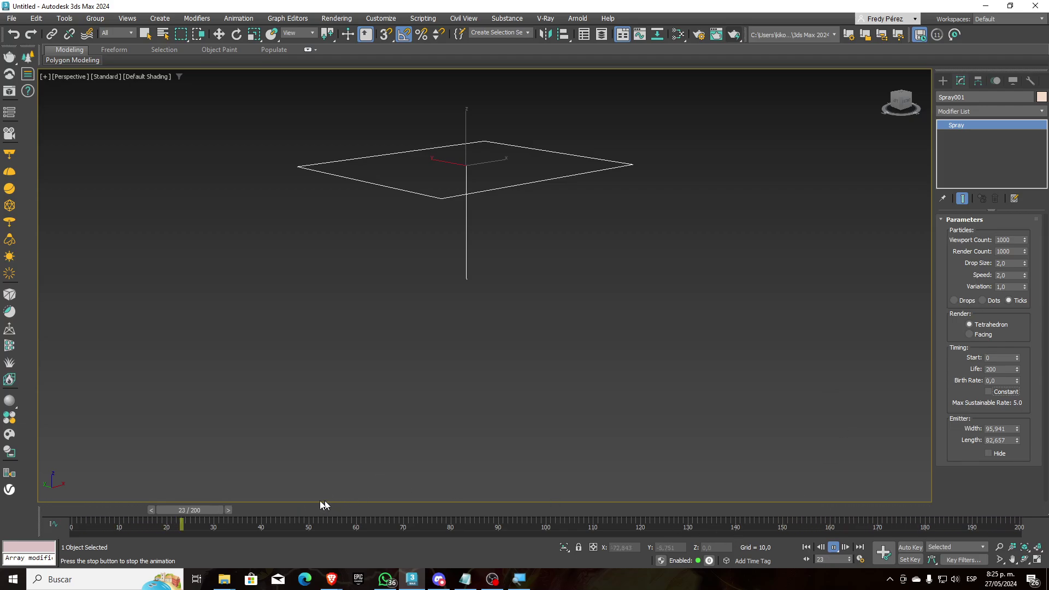
click(257, 510)
drag(256, 508, 235, 508)
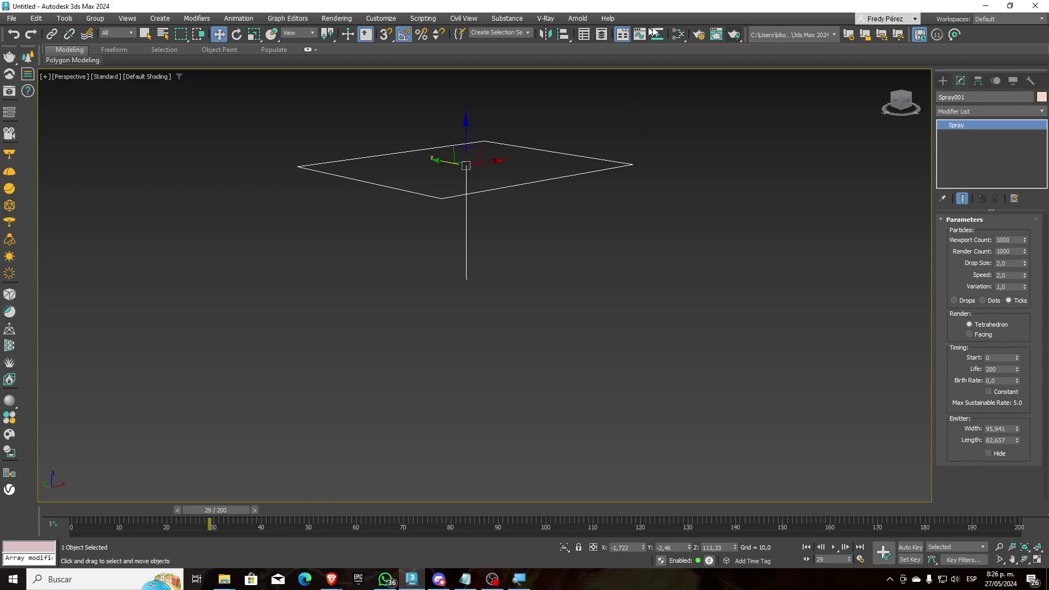
click(733, 34)
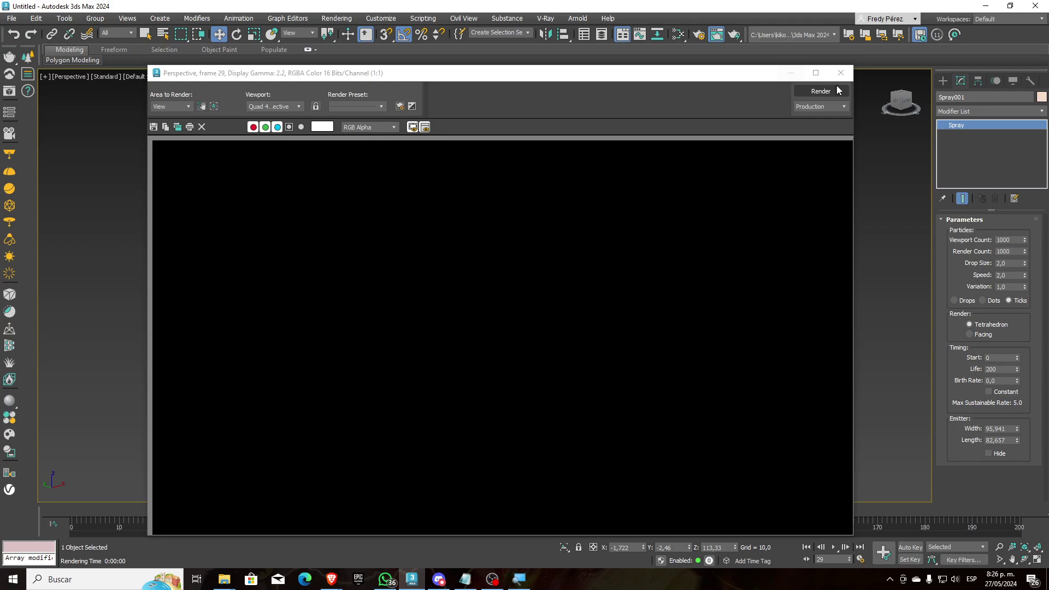
click(841, 74)
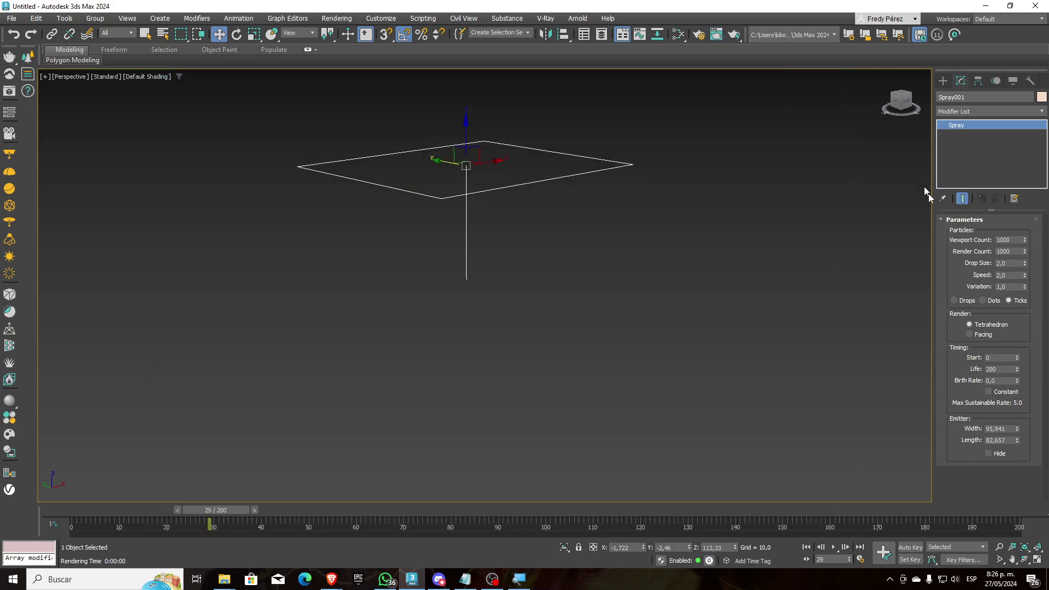
Set the spray's birth rate to 10 with constant emission off, and scrub the timeline to frame 156.
click(988, 391)
click(989, 391)
text(10)
key(Return)
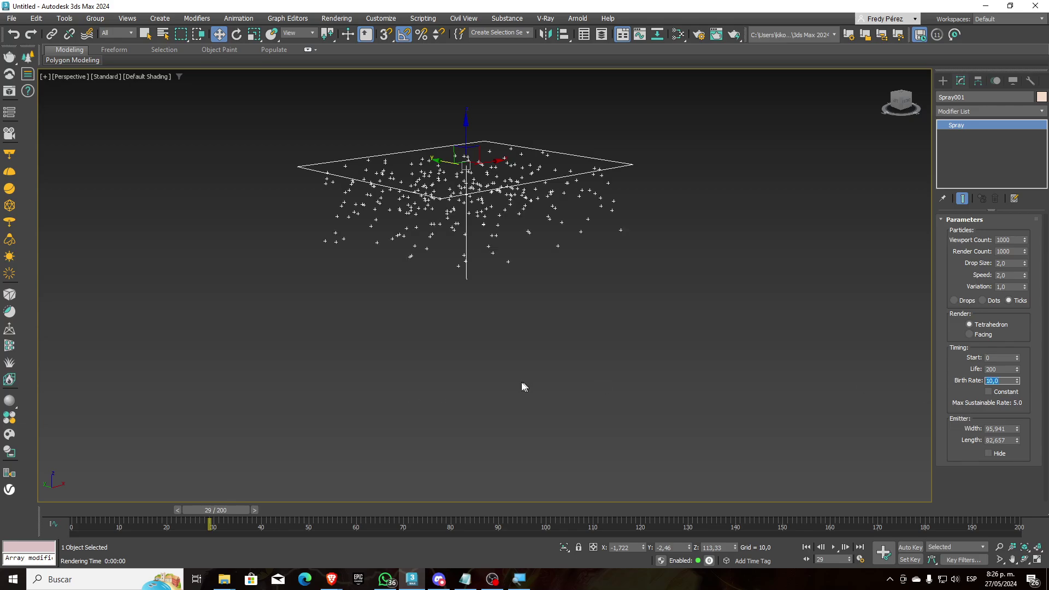
mouse_move(230, 507)
mouse_down()
mouse_move(132, 508)
mouse_move(477, 525)
mouse_move(617, 516)
mouse_move(404, 512)
mouse_move(737, 515)
mouse_move(262, 514)
mouse_move(1013, 533)
mouse_move(810, 565)
mouse_up()
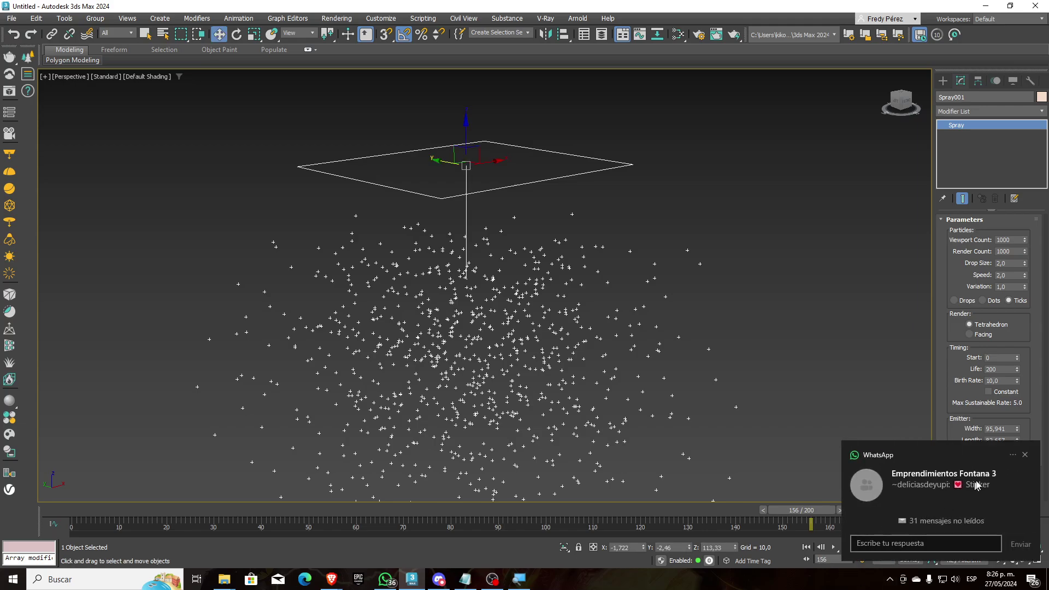
click(1025, 455)
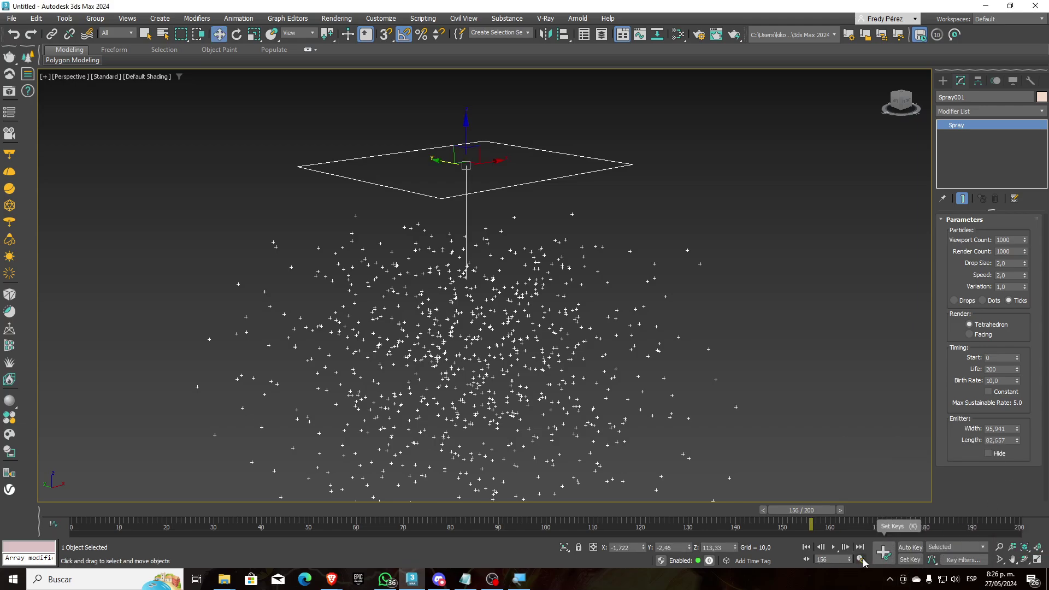
click(861, 559)
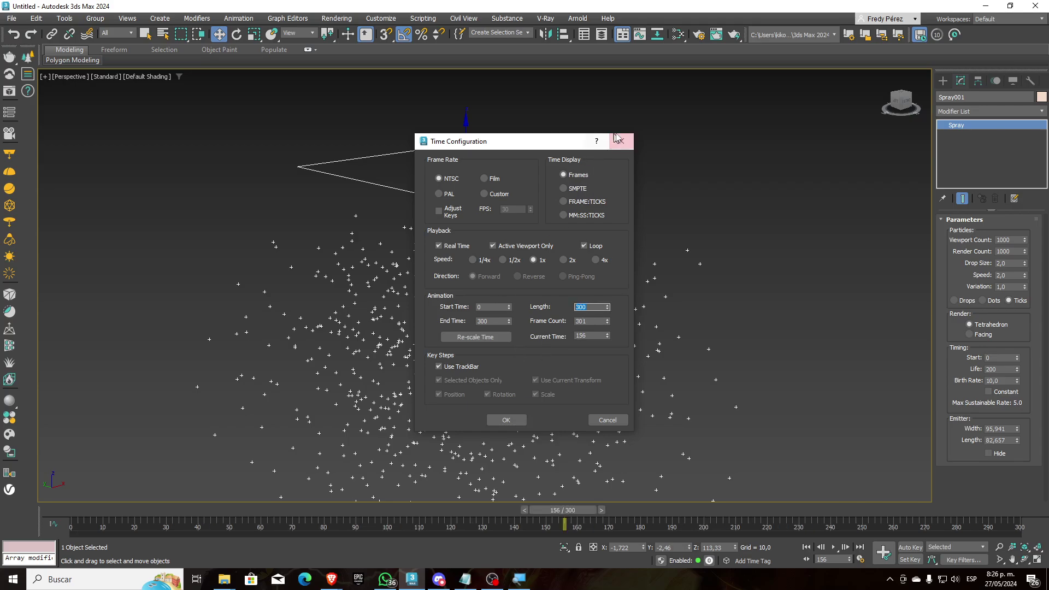
click(621, 141)
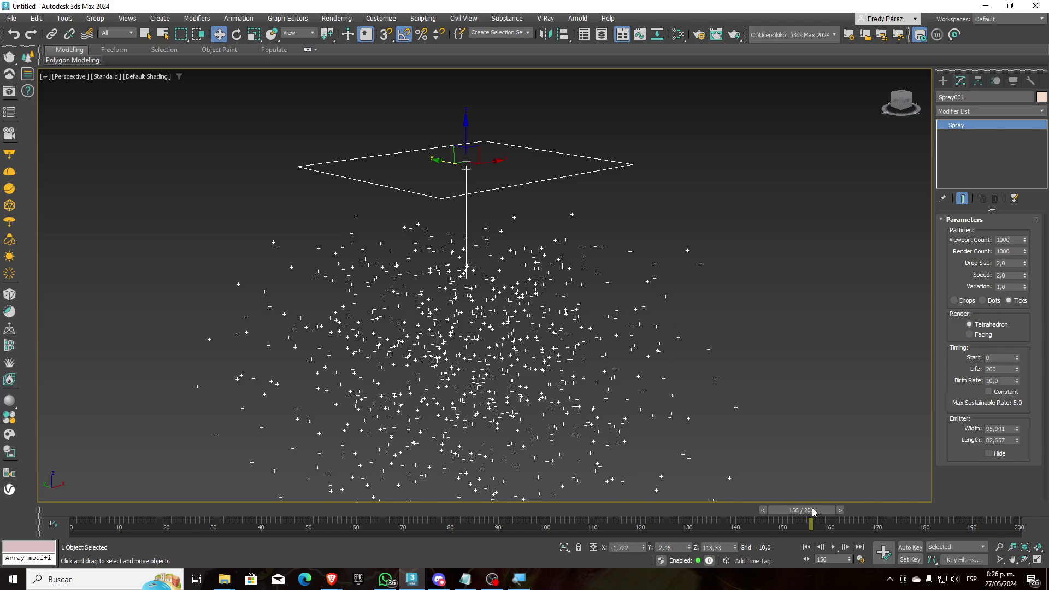
Scrub the timeline to frame 200 and back to frame 136 to examine the emission at the fixed birth rate.
drag(813, 511, 1038, 541)
key(w)
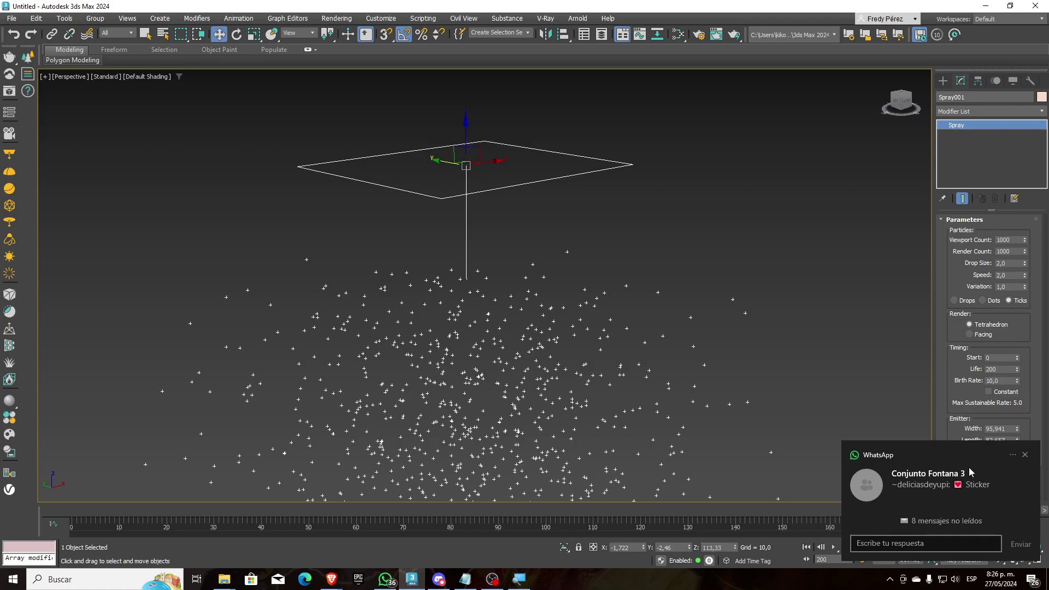
click(1024, 454)
drag(508, 509, 726, 551)
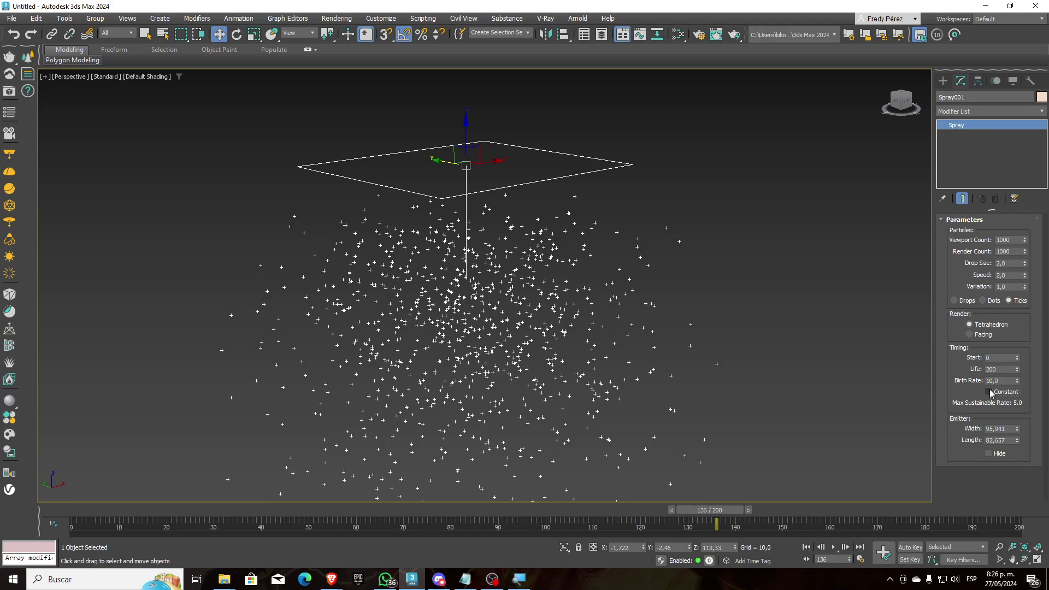
Turn constant emission back on for the spray and scrub the timeline to frame 200.
click(989, 392)
mouse_move(703, 518)
mouse_down()
mouse_move(961, 518)
mouse_move(175, 519)
mouse_move(927, 564)
mouse_move(1019, 541)
mouse_up()
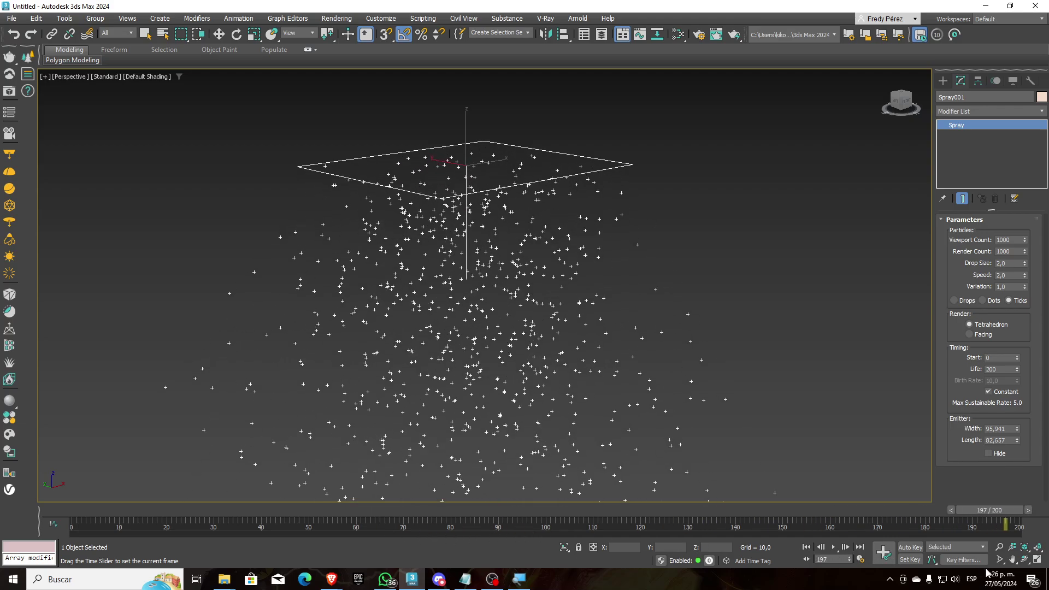
key(w)
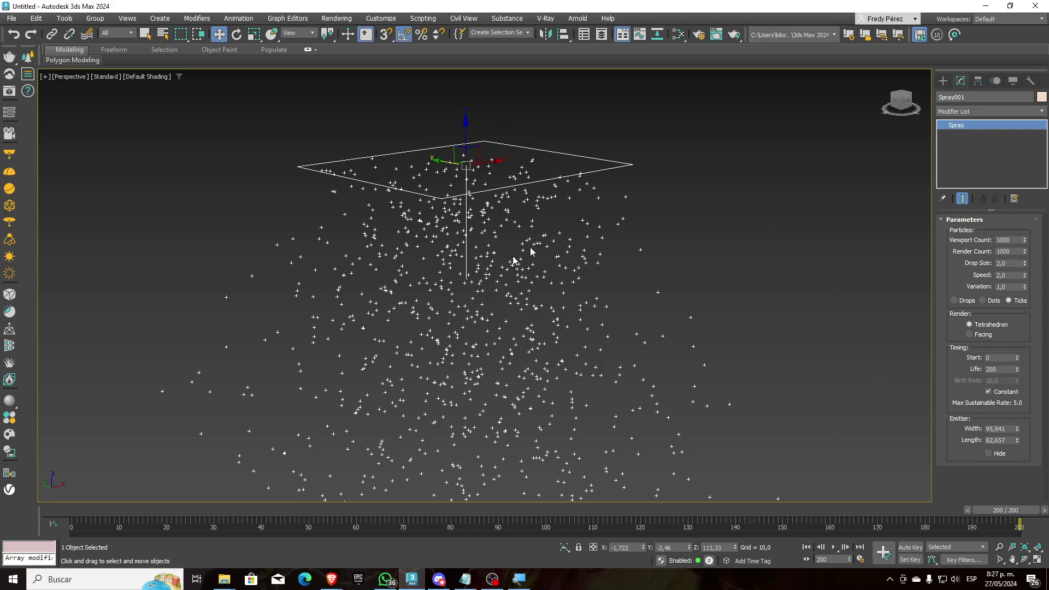
Enlarge the spray's emitter to a width of about 233 and a length of about 131.
click(1024, 559)
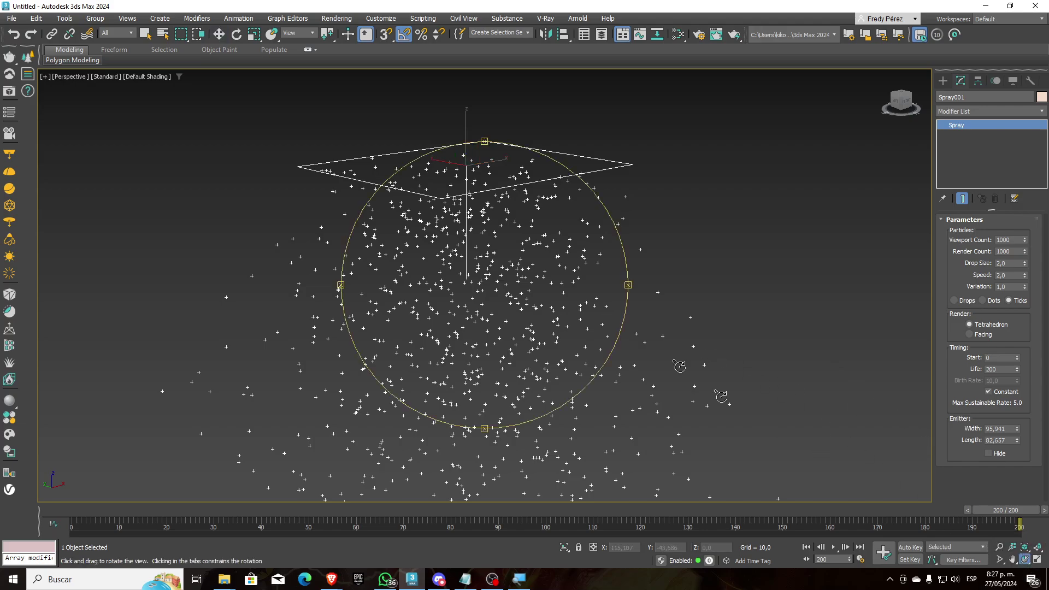
mouse_move(589, 270)
mouse_down()
mouse_move(567, 293)
mouse_move(523, 297)
mouse_move(513, 314)
mouse_move(515, 293)
mouse_up()
scroll(515, 293, up, 2)
key(w)
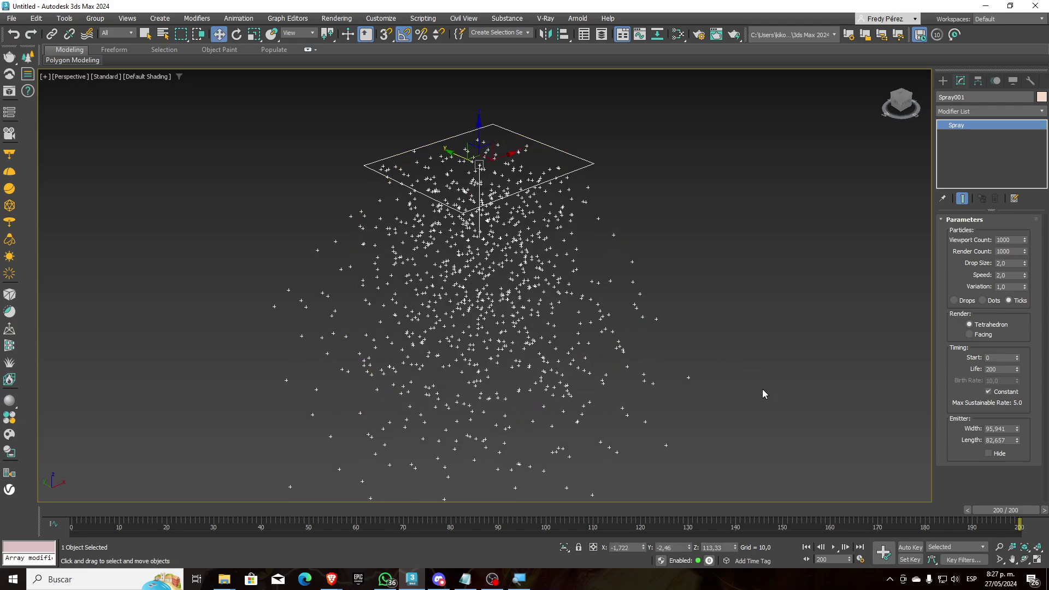
drag(1019, 432, 1019, 336)
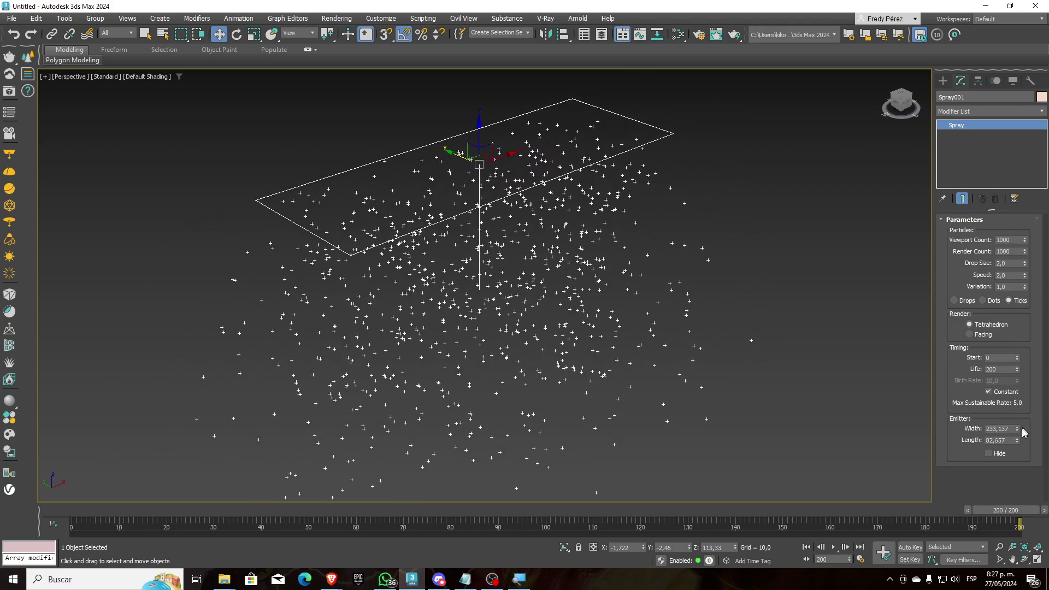
drag(1019, 443, 1018, 410)
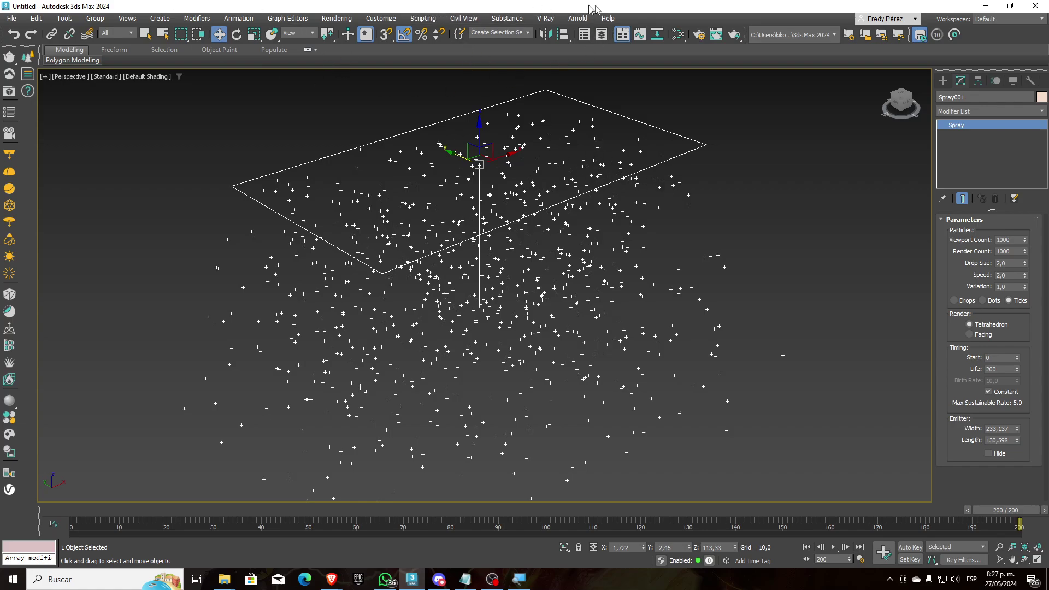
Set the system unit scale so that 1 unit equals 1 centimeter.
click(377, 19)
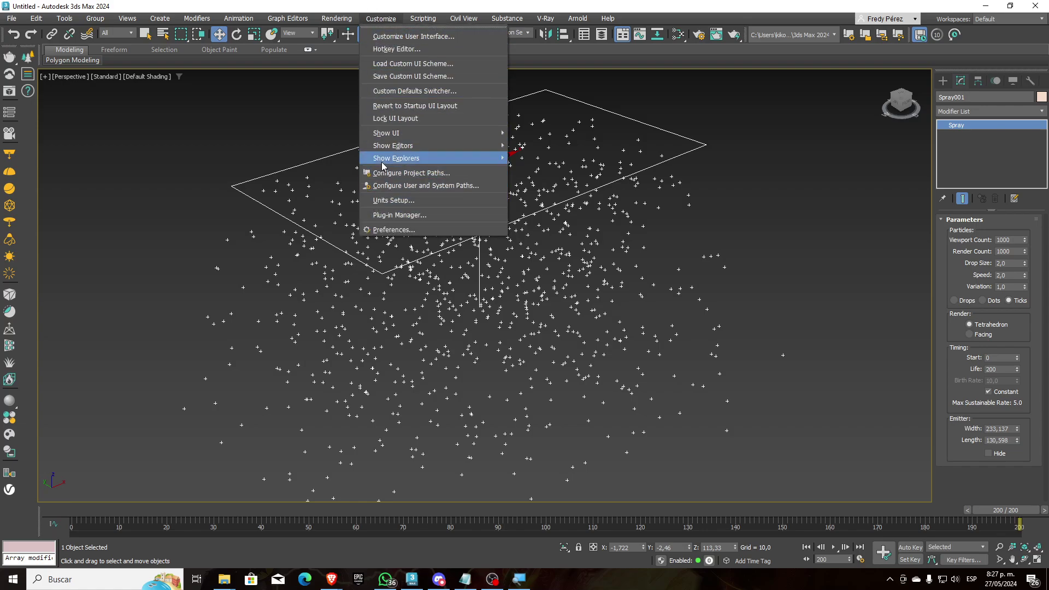
click(393, 200)
click(513, 201)
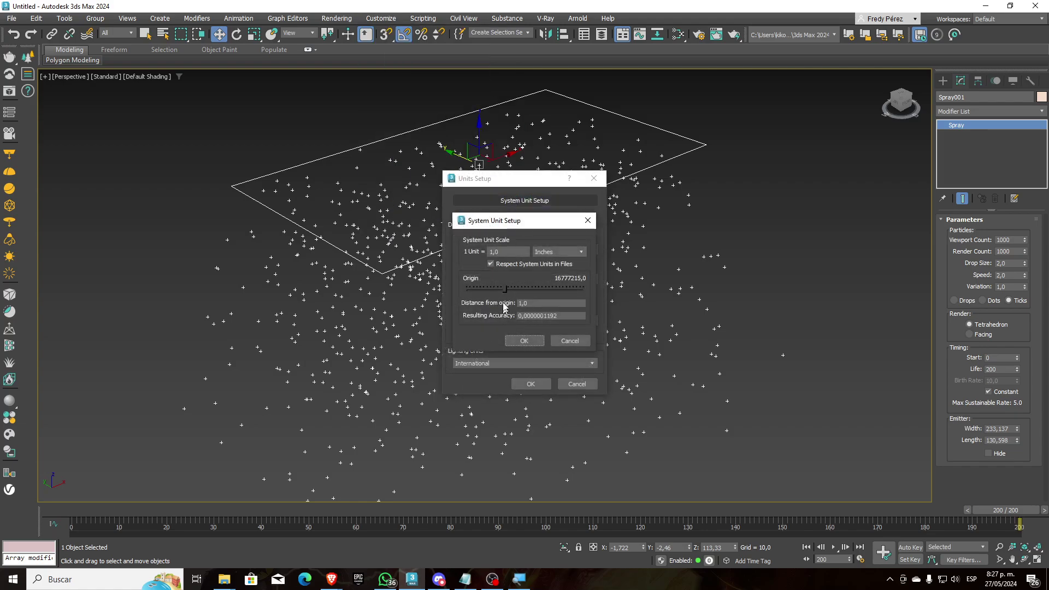
click(555, 250)
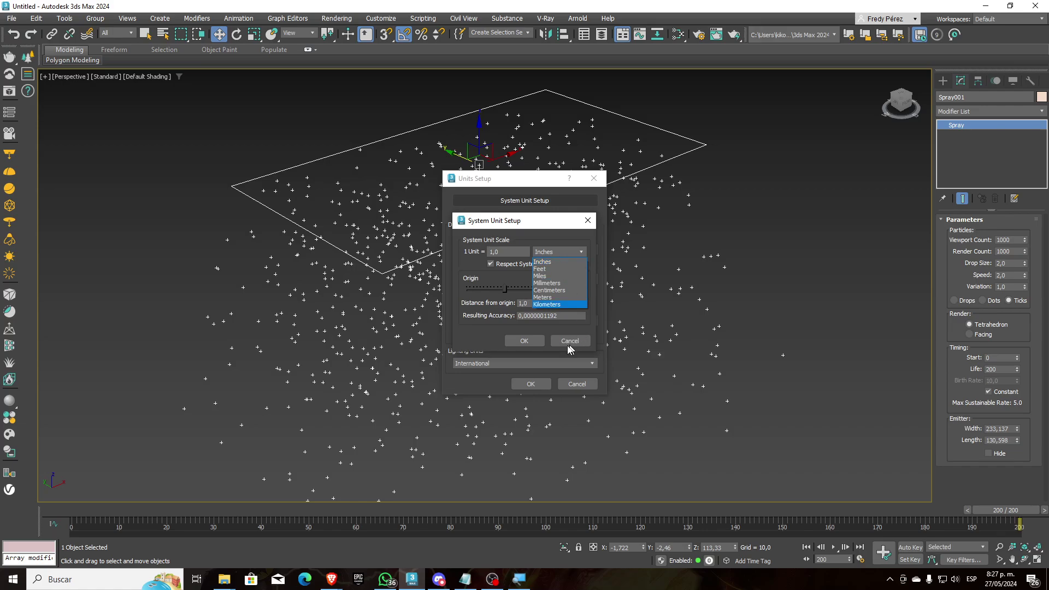
click(553, 290)
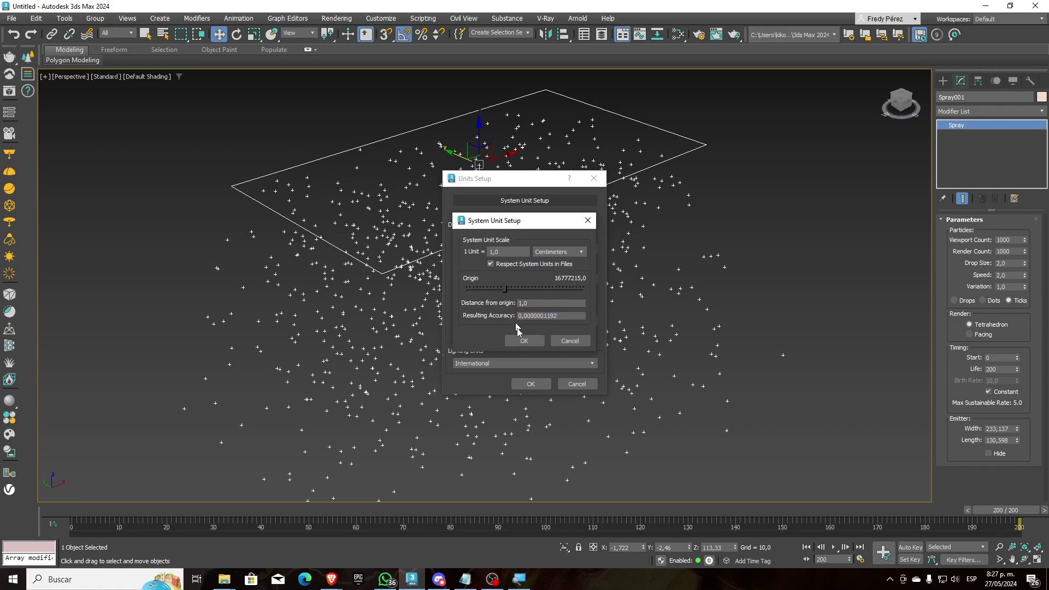
click(524, 340)
Set the display units to metric centimeters and apply the units setup.
click(456, 238)
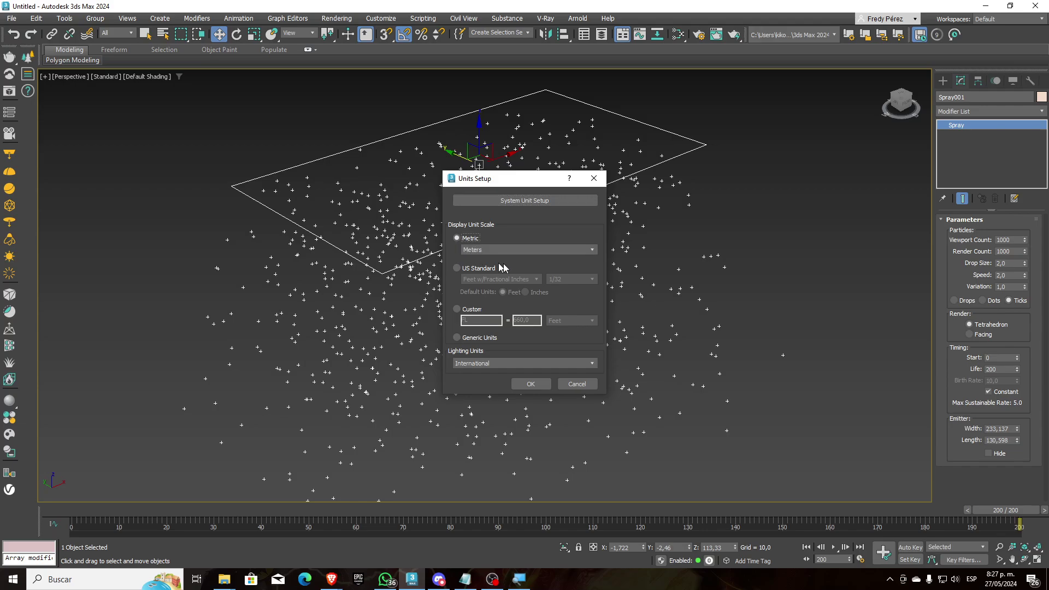
click(512, 250)
click(476, 266)
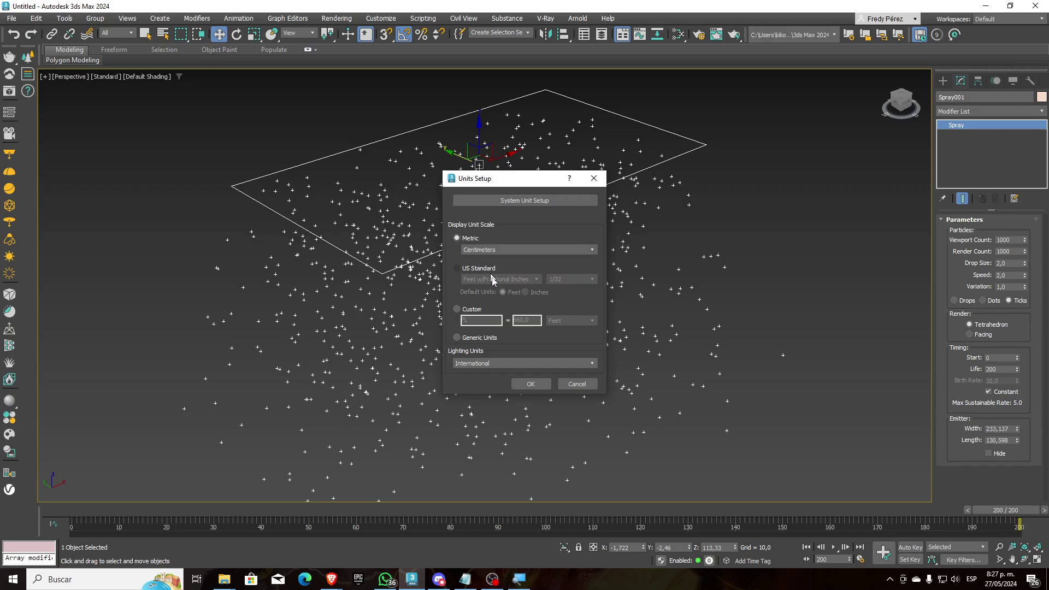
click(530, 384)
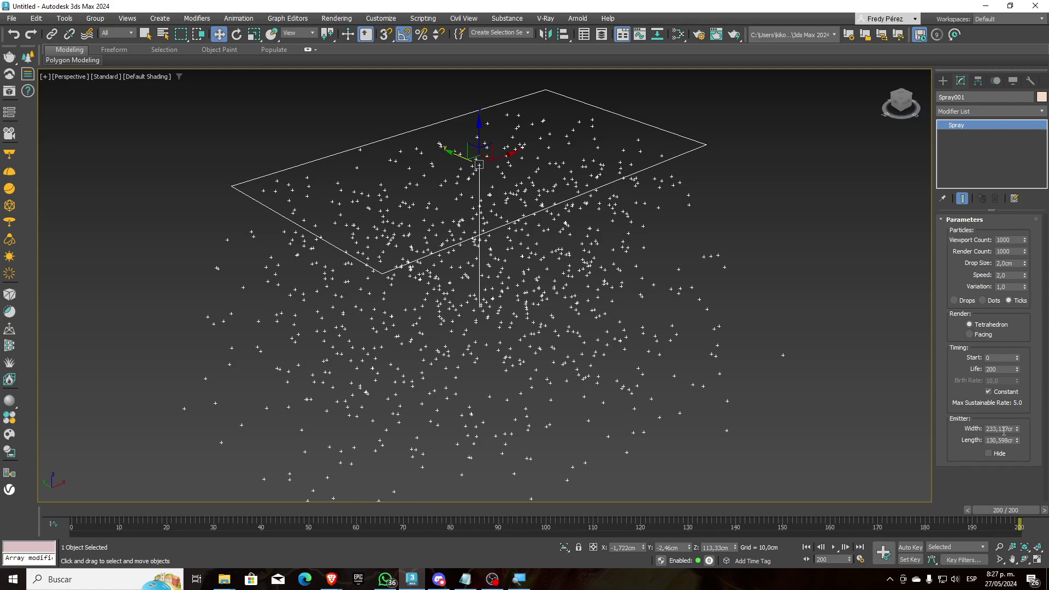
Scrub the timeline back to frame 61 and delete the spray particle system.
mouse_move(1002, 510)
mouse_down()
mouse_move(260, 511)
mouse_move(808, 524)
mouse_move(432, 523)
mouse_move(912, 524)
mouse_move(410, 539)
mouse_move(671, 563)
mouse_move(492, 557)
mouse_move(773, 582)
mouse_move(444, 580)
mouse_move(970, 578)
mouse_move(363, 584)
mouse_up()
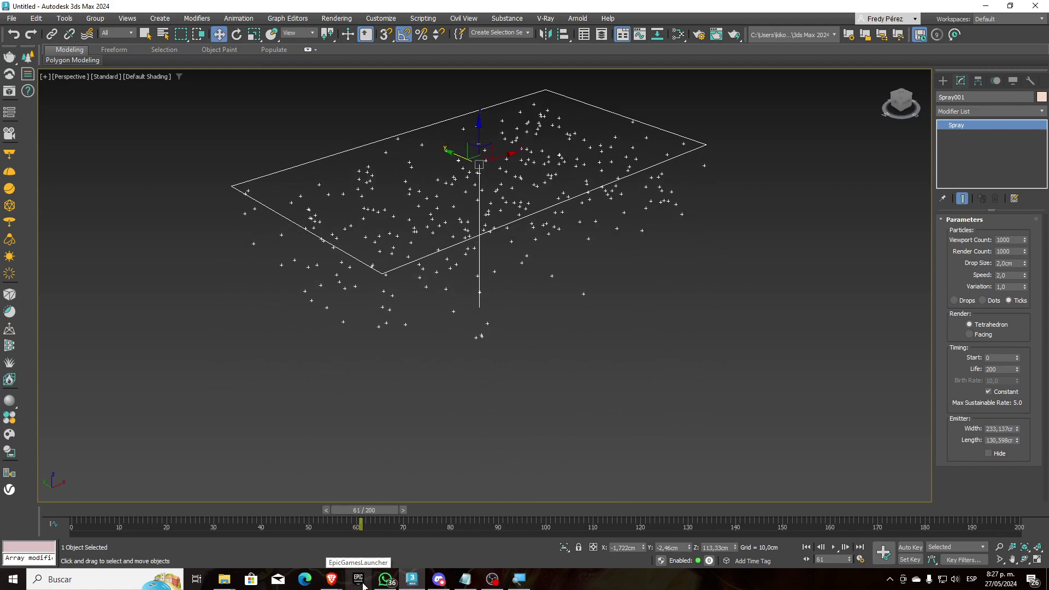
key(Delete)
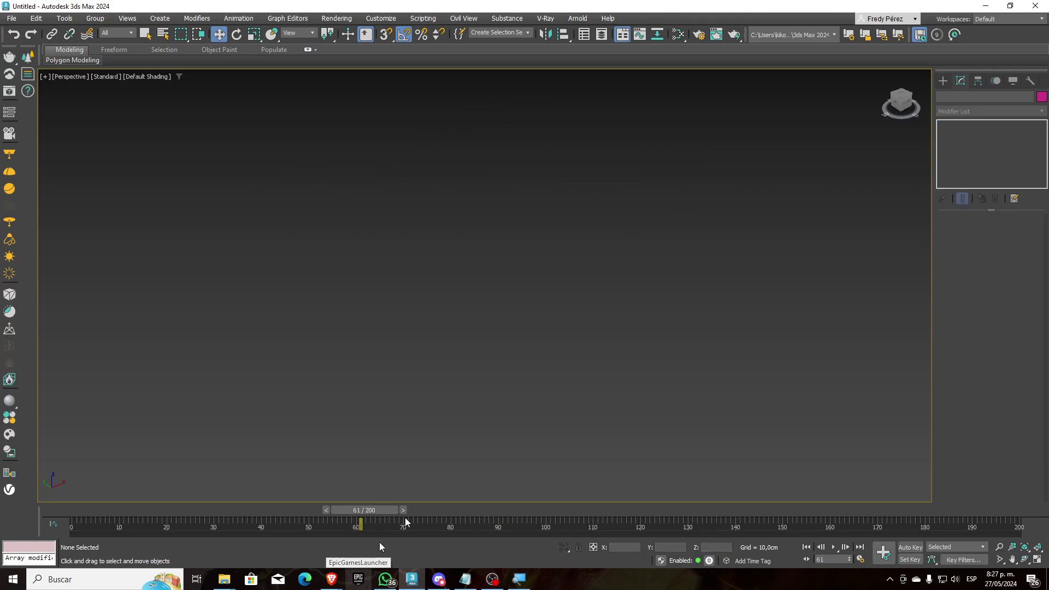
Create a Snow particle system with an emitter about 268 by 268 cm in the perspective view, and scrub the timeline to frame 53.
click(943, 80)
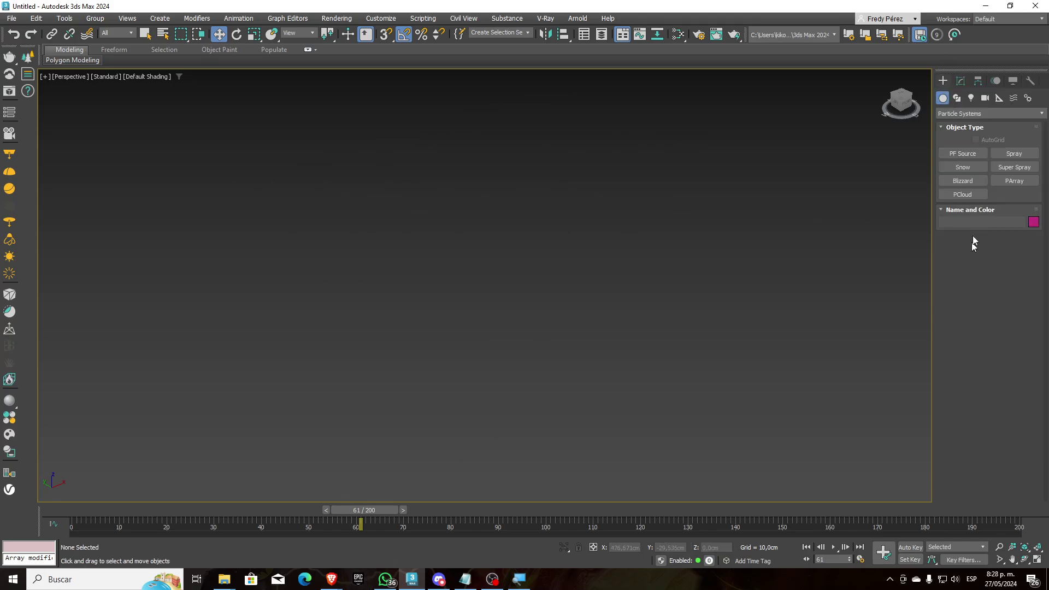
click(962, 166)
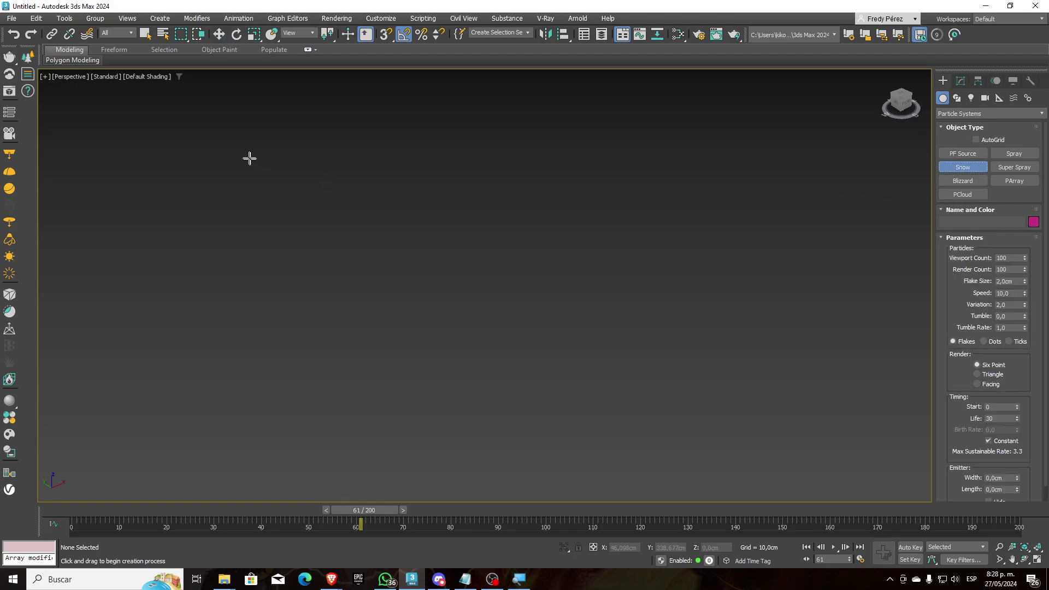
drag(249, 152, 698, 161)
middle_drag(698, 161, 645, 211)
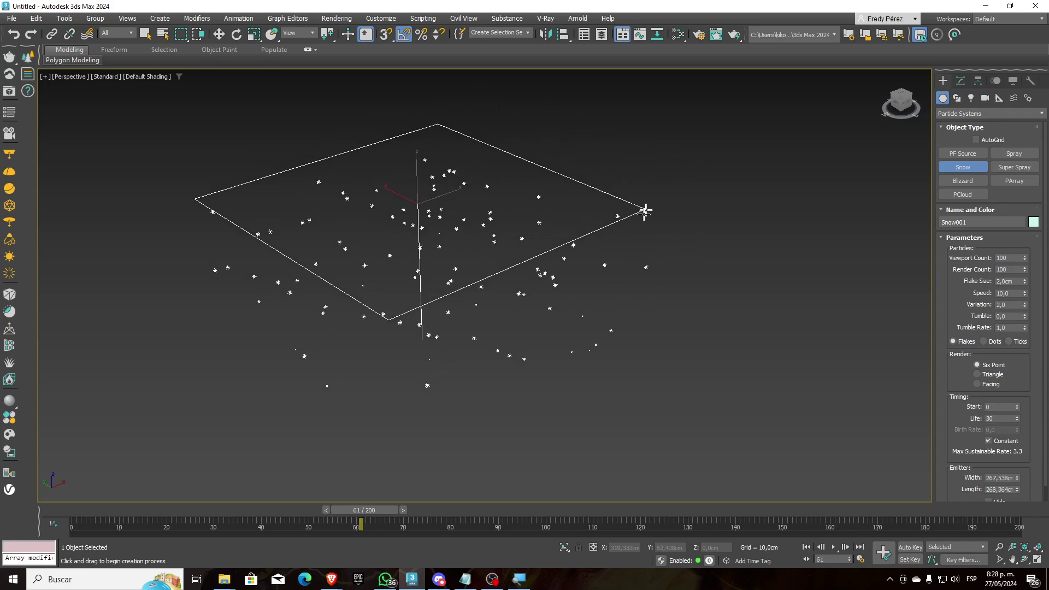
drag(389, 516, 299, 521)
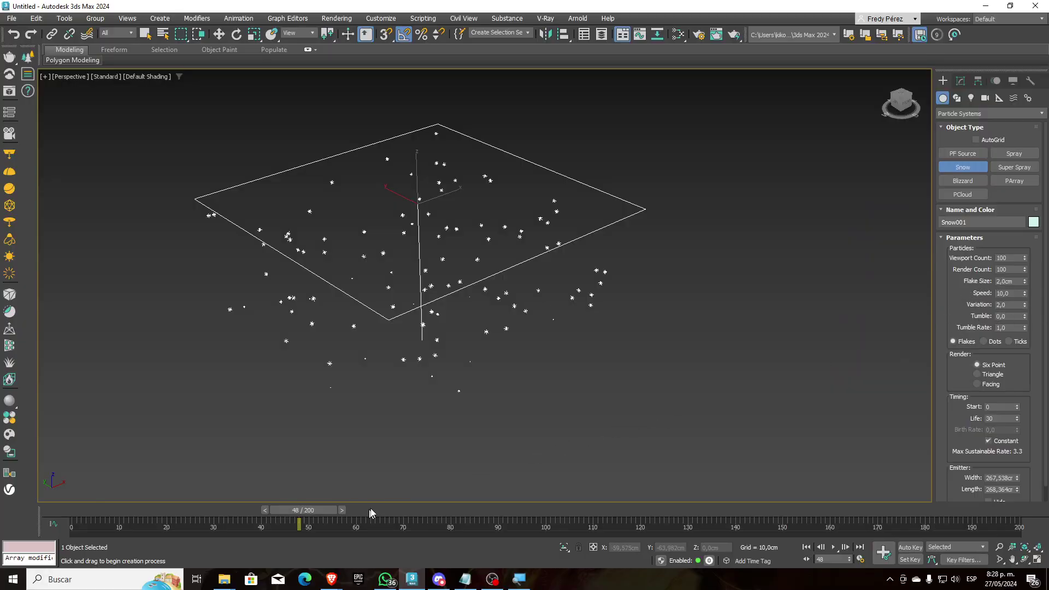
drag(320, 514, 343, 507)
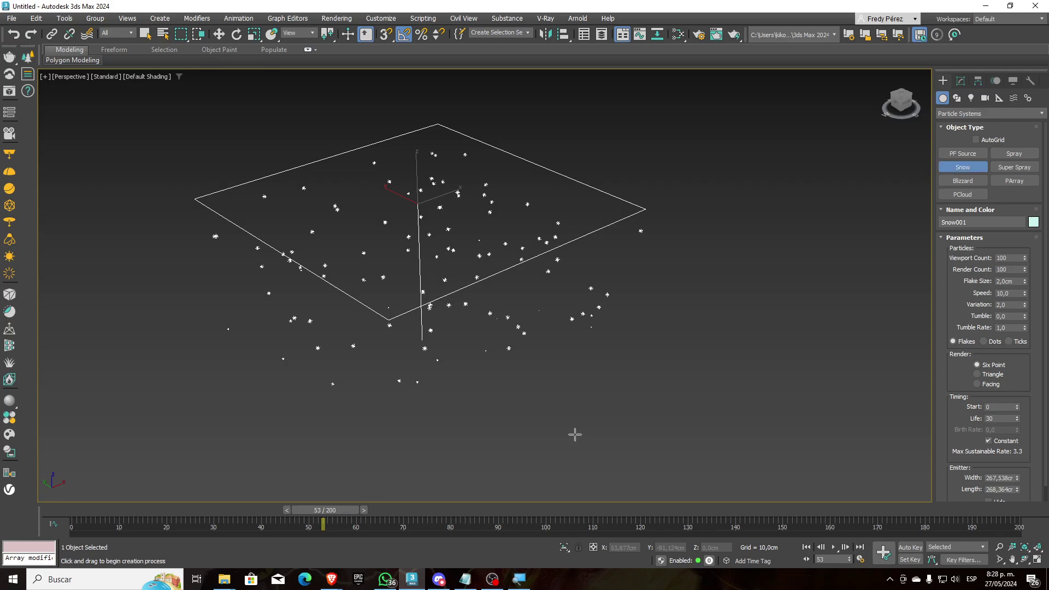
Render the perspective view at frame 53, examine the shape of the snowflakes up close, and close the render window.
scroll(598, 221, up, 4)
middle_drag(599, 220, 635, 210)
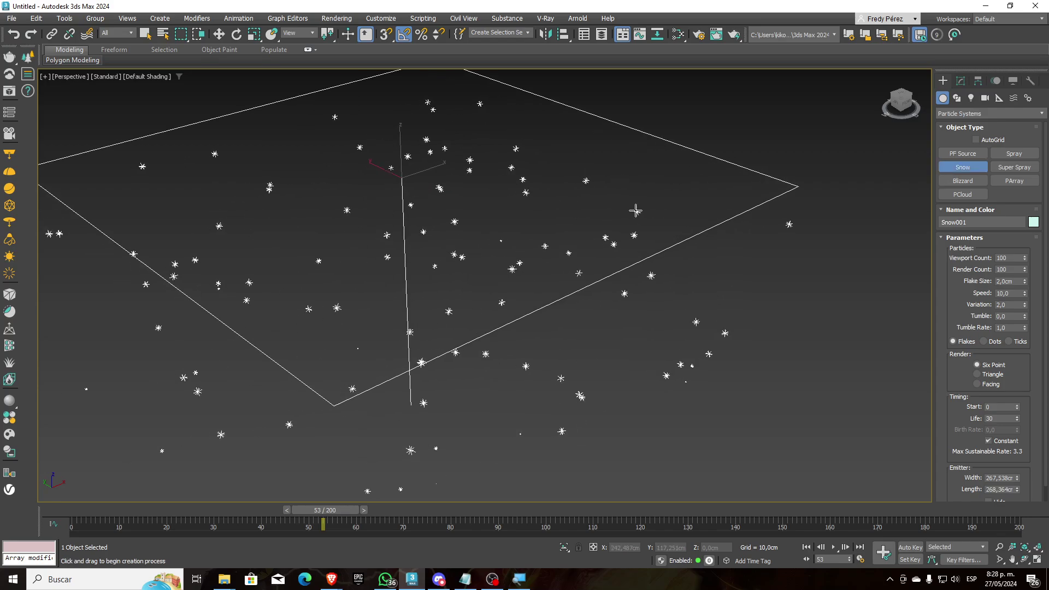
click(733, 35)
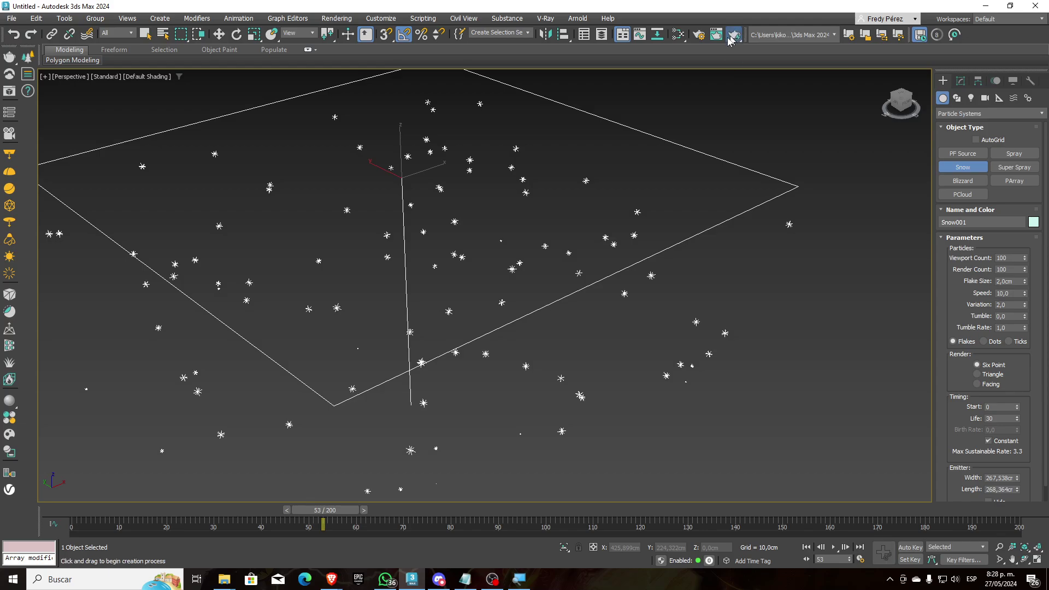
scroll(473, 317, up, 2)
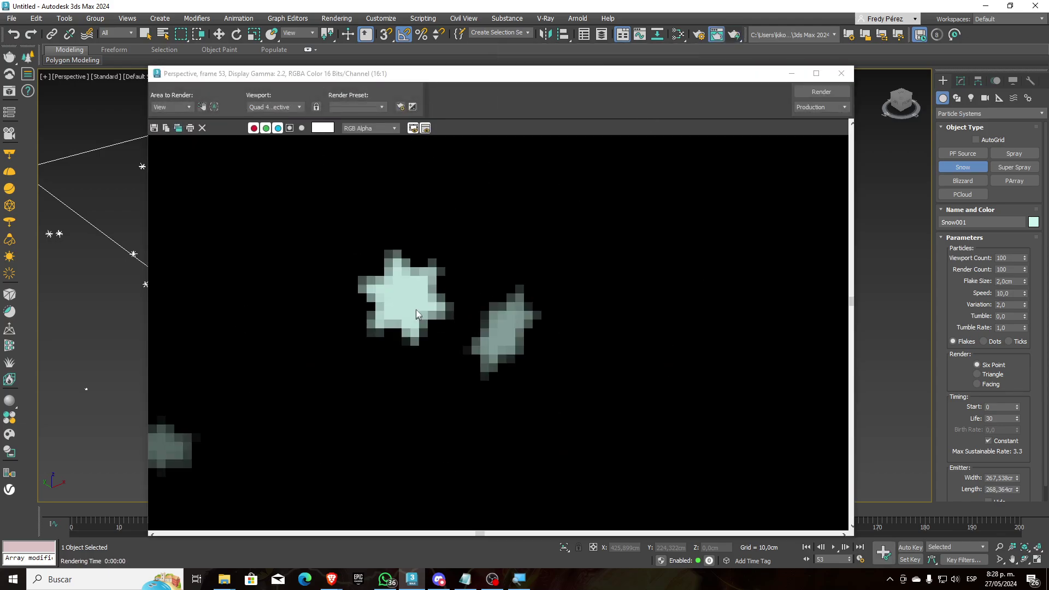
scroll(447, 298, down, 3)
scroll(434, 297, up, 2)
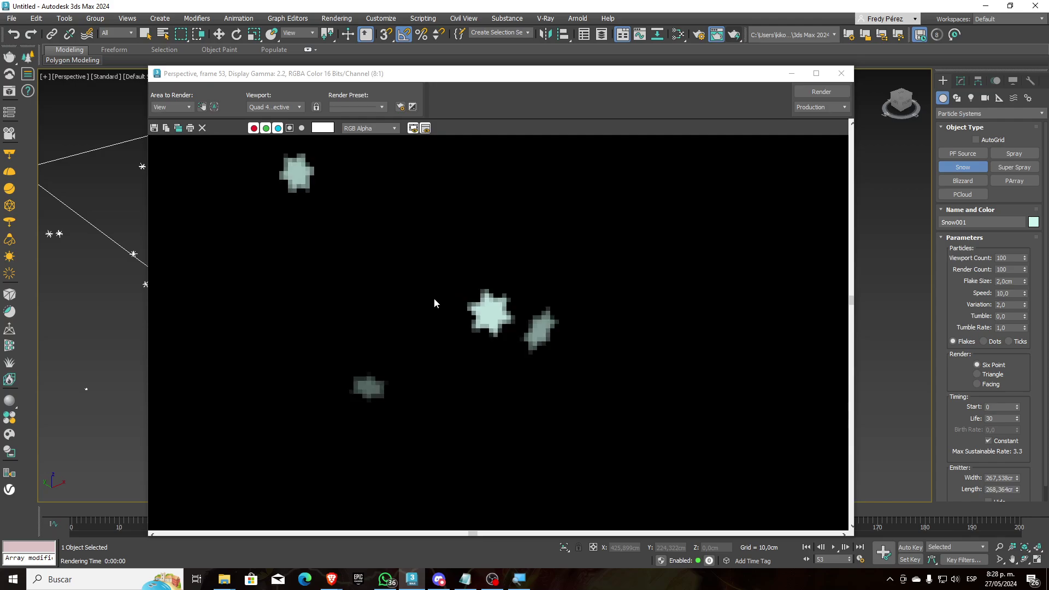
scroll(445, 298, down, 2)
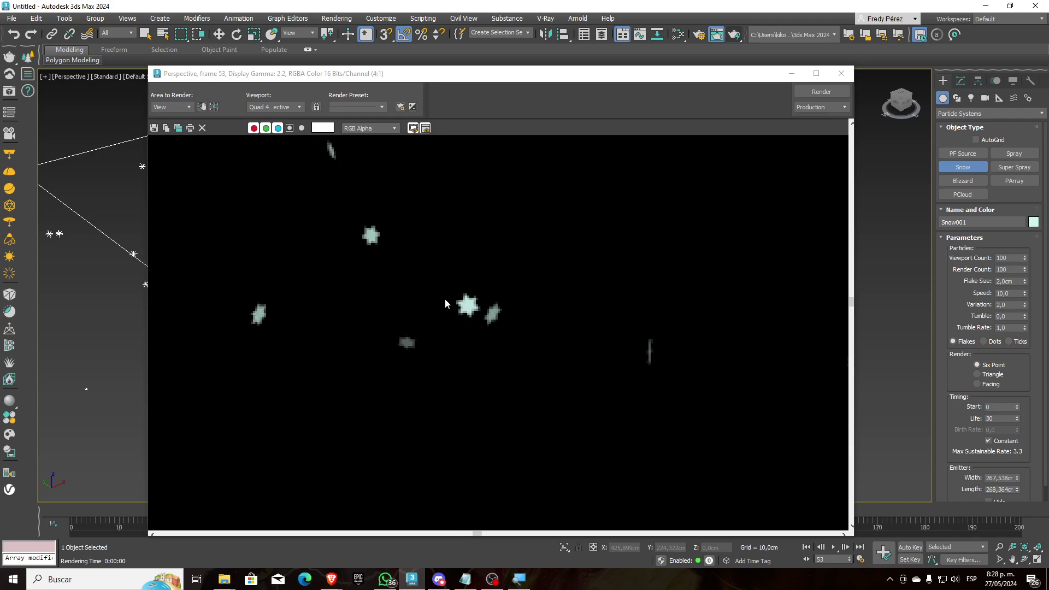
click(845, 77)
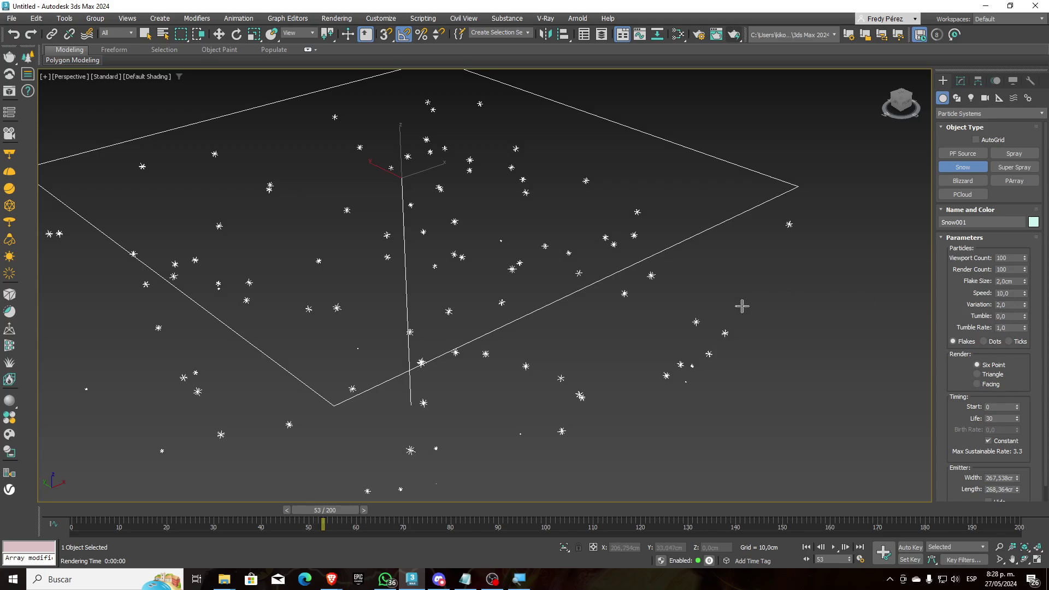
Scrub the timeline to frame 70 and play the snow animation in the perspective view.
scroll(710, 297, down, 5)
scroll(684, 288, up, 2)
middle_drag(683, 288, 662, 259)
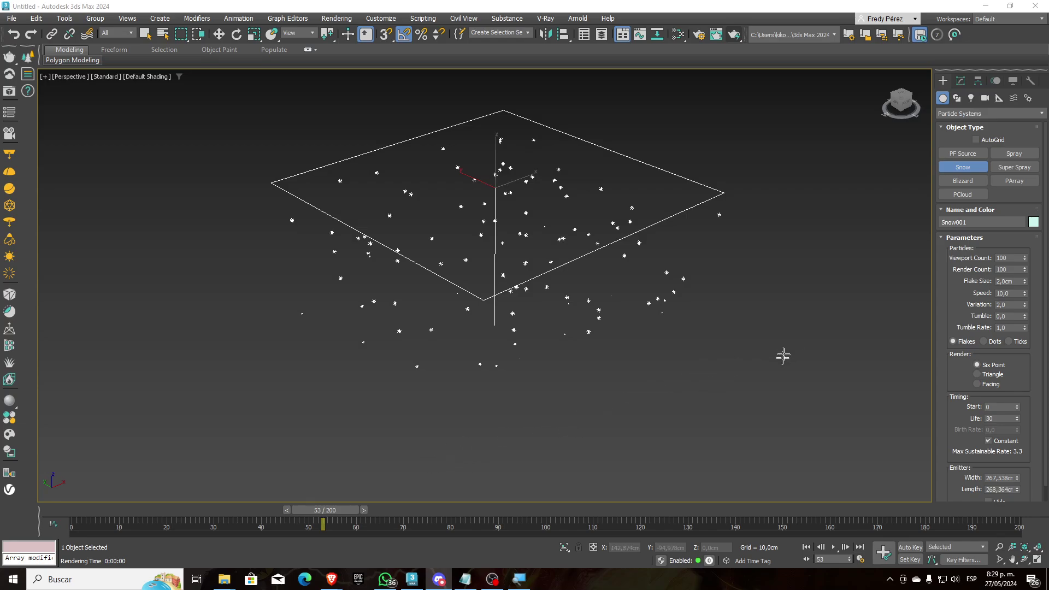
drag(333, 511, 404, 511)
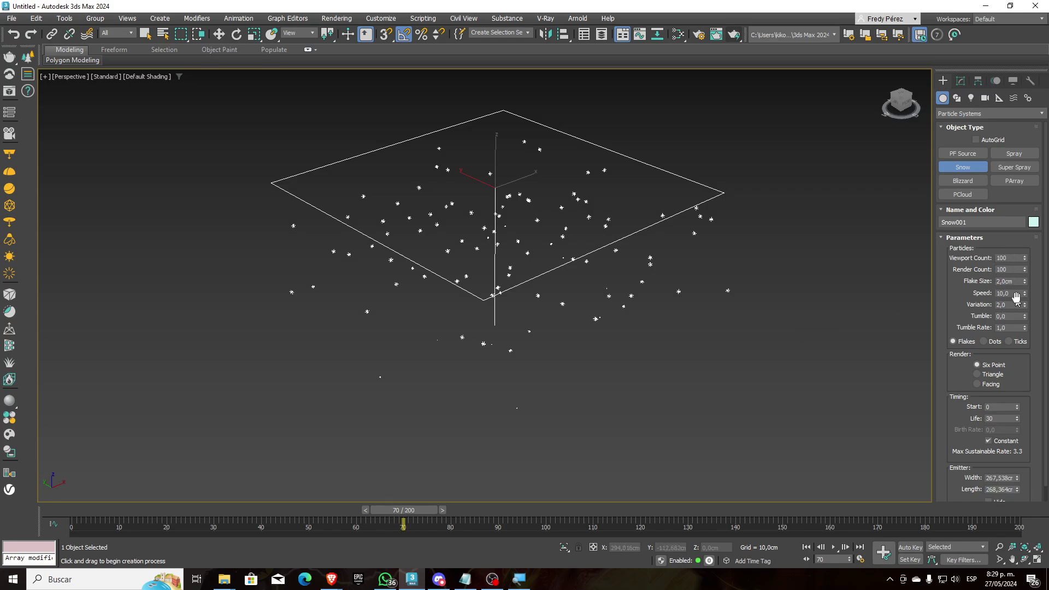
click(833, 547)
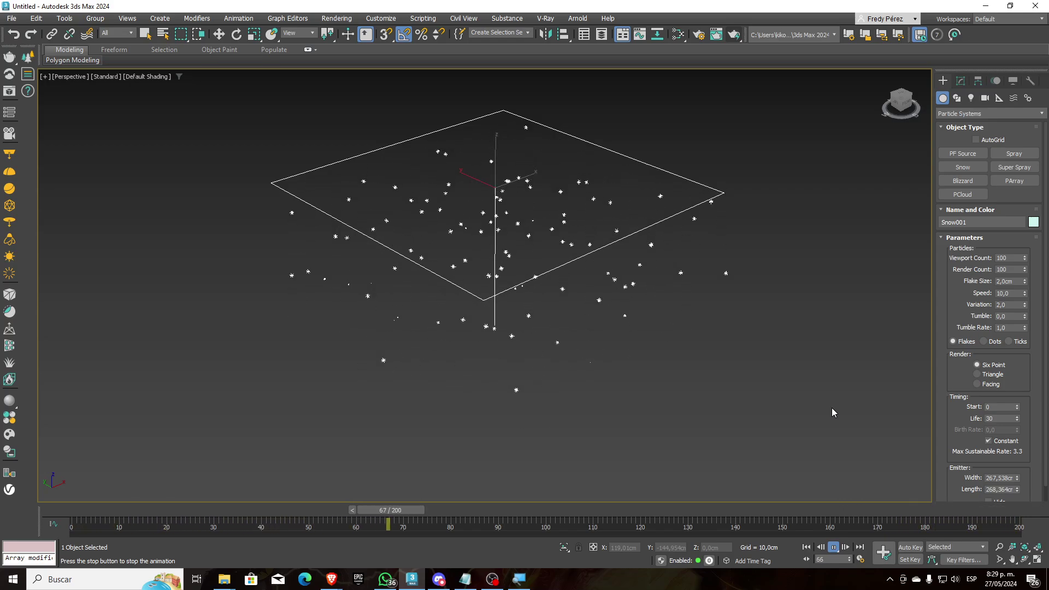
Try a speed variation of 0 on the snow during playback and restore it to 2.
click(1008, 293)
key(Tab)
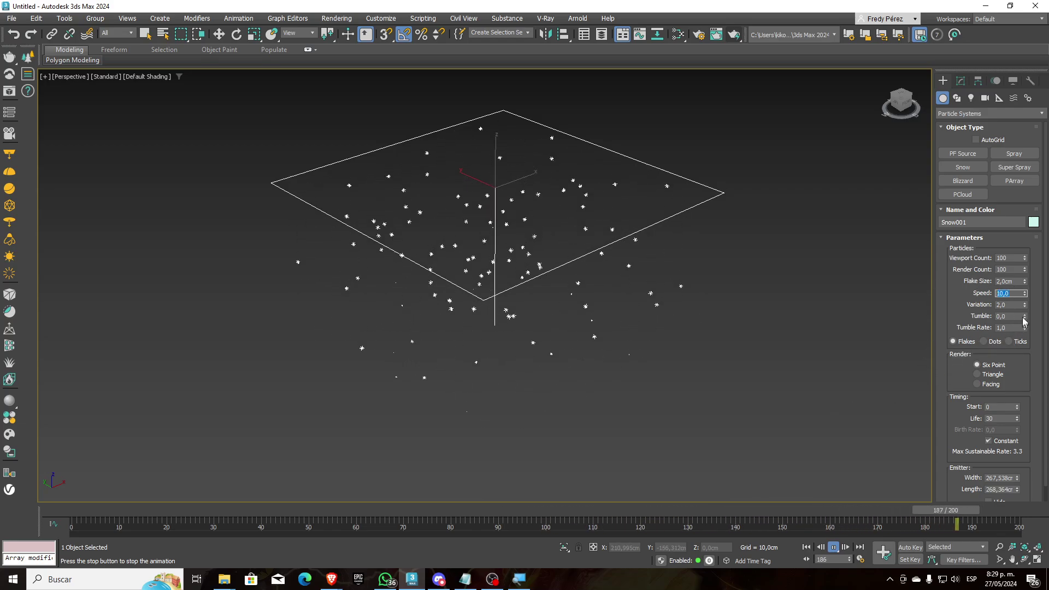
text(0)
key(Return)
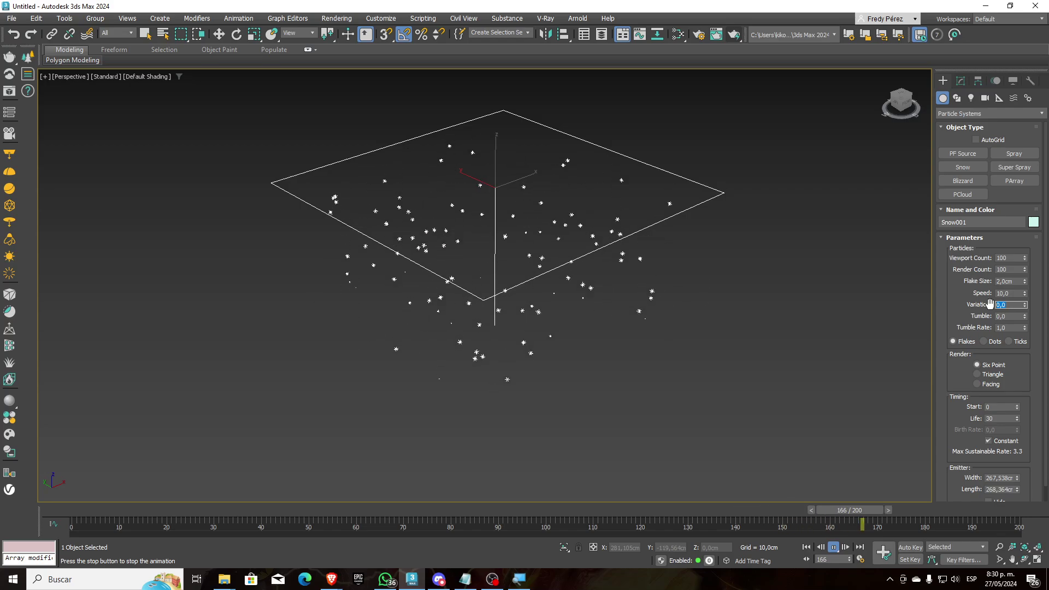
text(2)
key(Return)
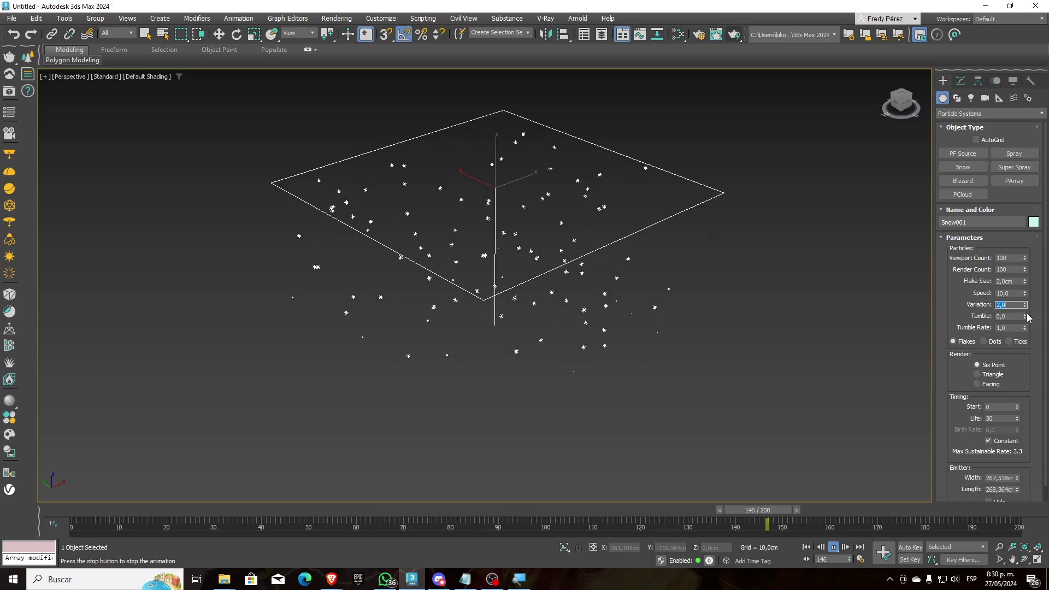
Try Tumble values of 0.62 and 1 on the snow particles and reset Tumble to 0.
drag(1024, 315, 1036, 246)
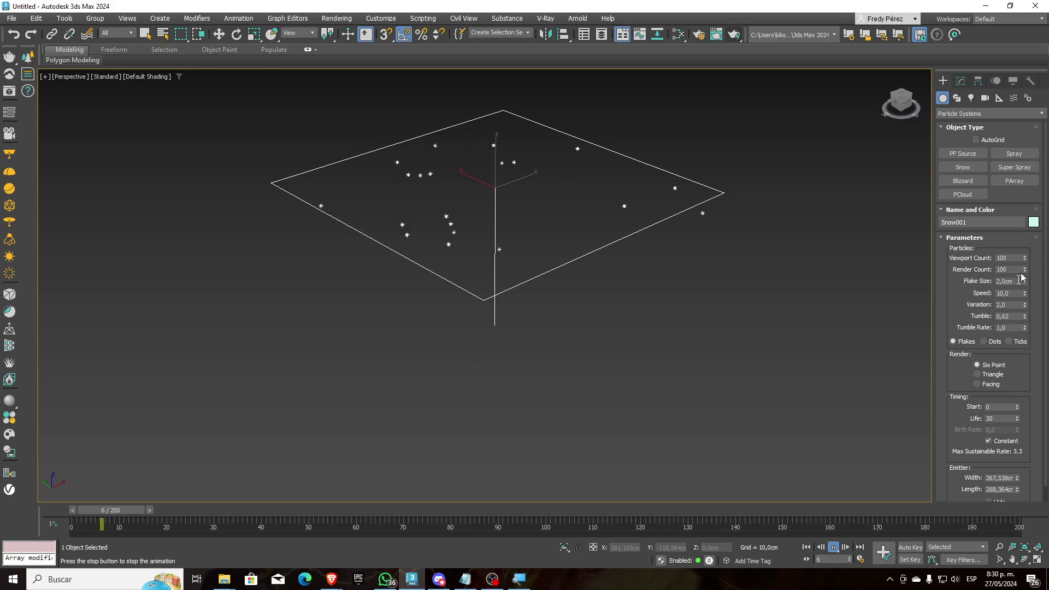
drag(1019, 317, 932, 308)
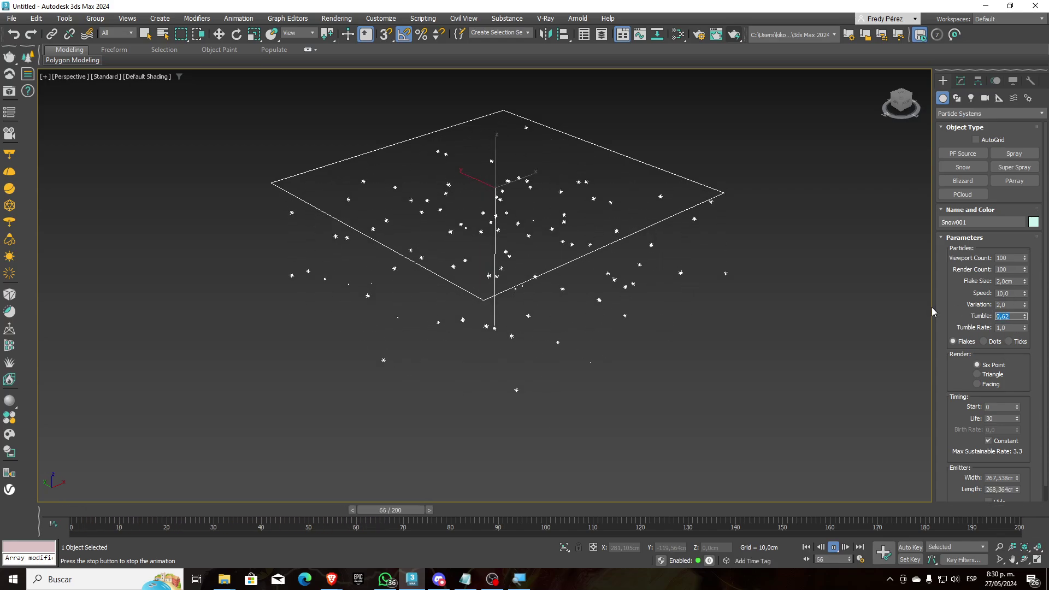
text(1)
key(Return)
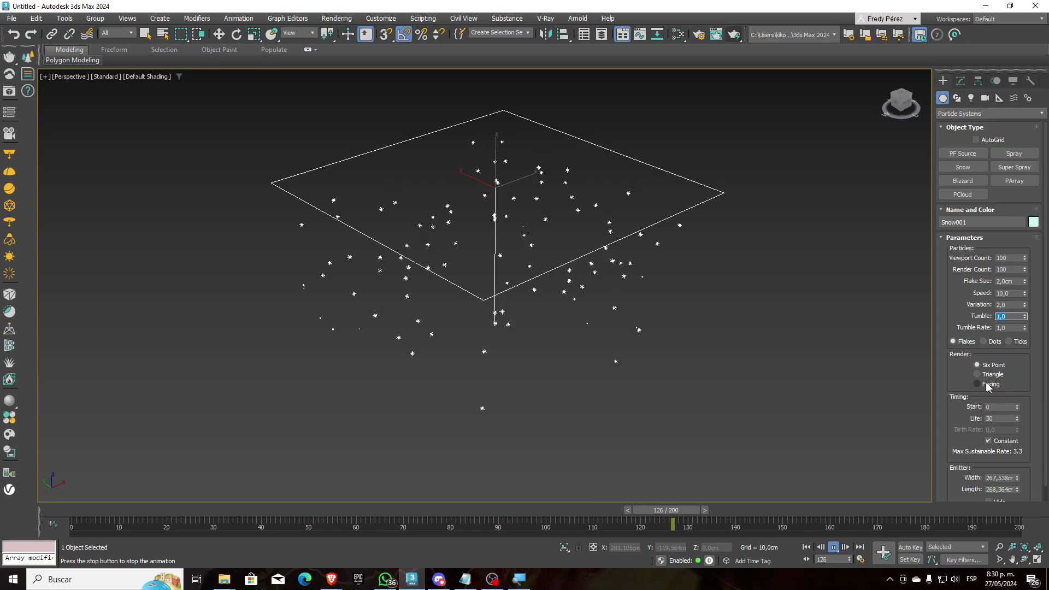
text(0)
key(Return)
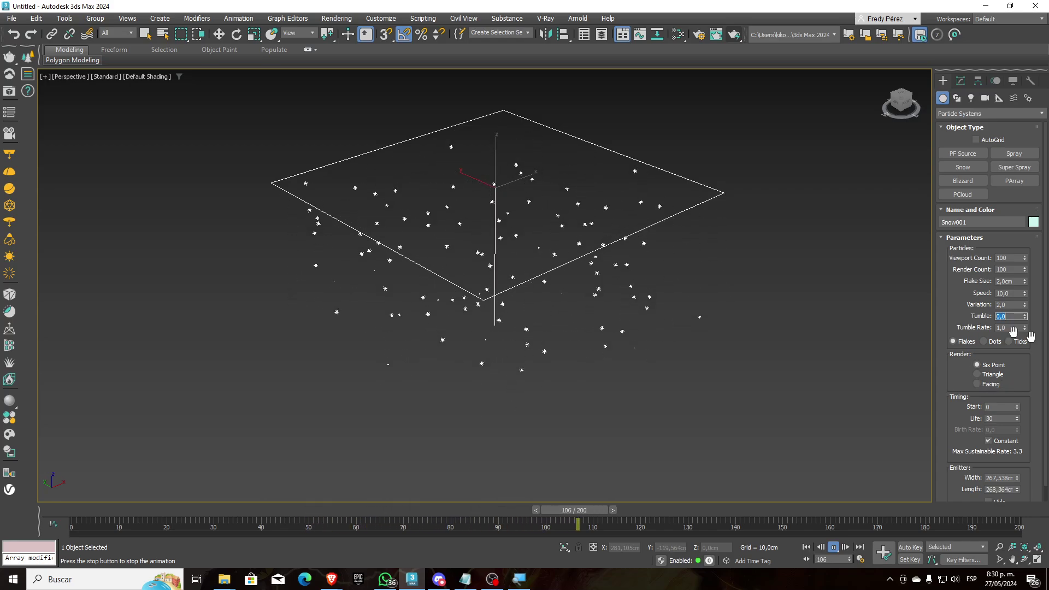
Set the snow's Tumble Rate to 5 and its Tumble to 1.
key(Tab)
text(5)
key(Return)
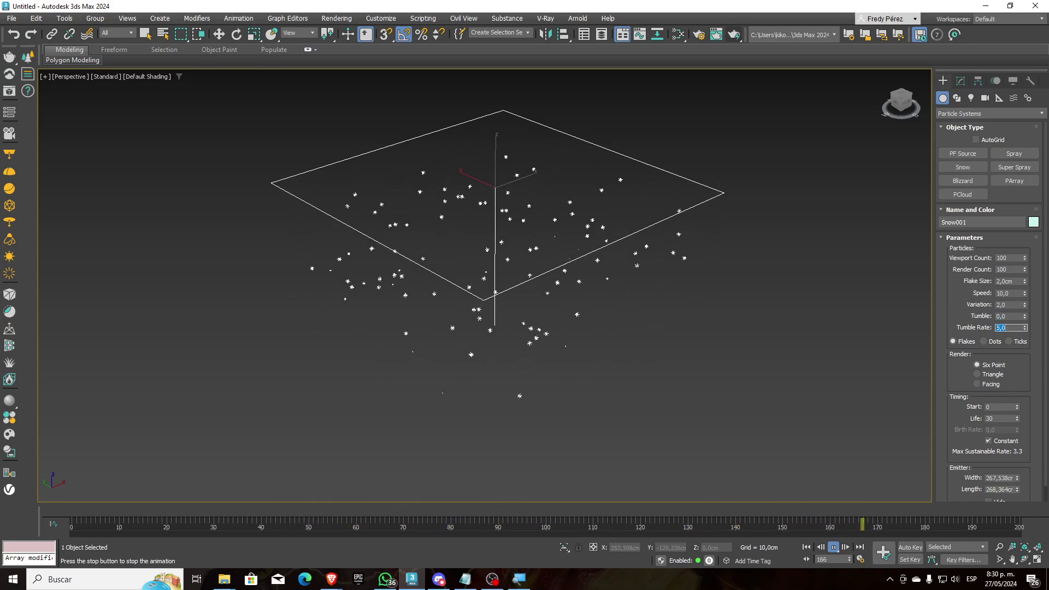
key(shift+Tab)
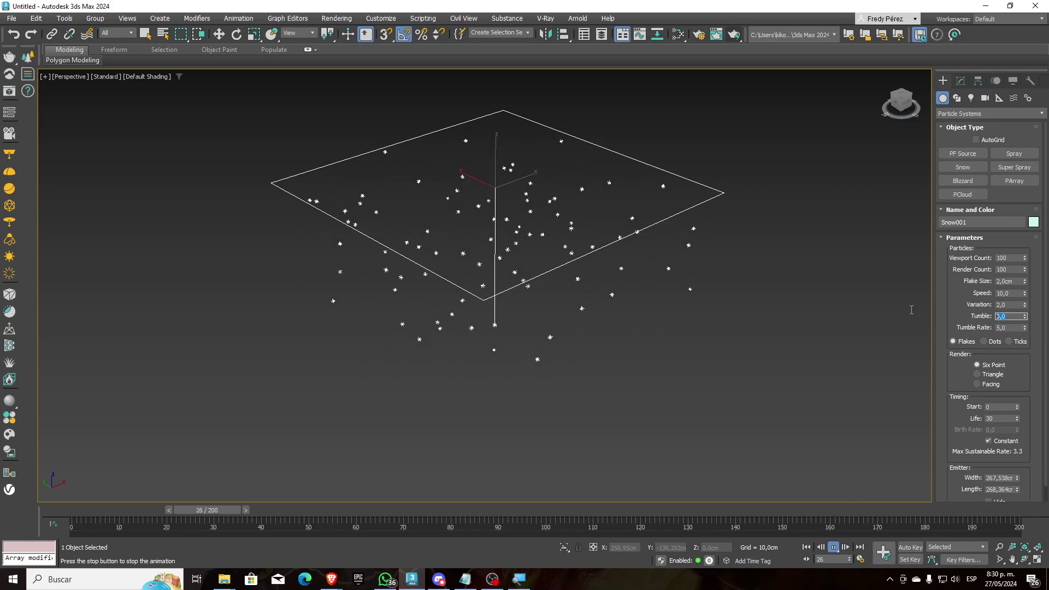
text(2)
key(Return)
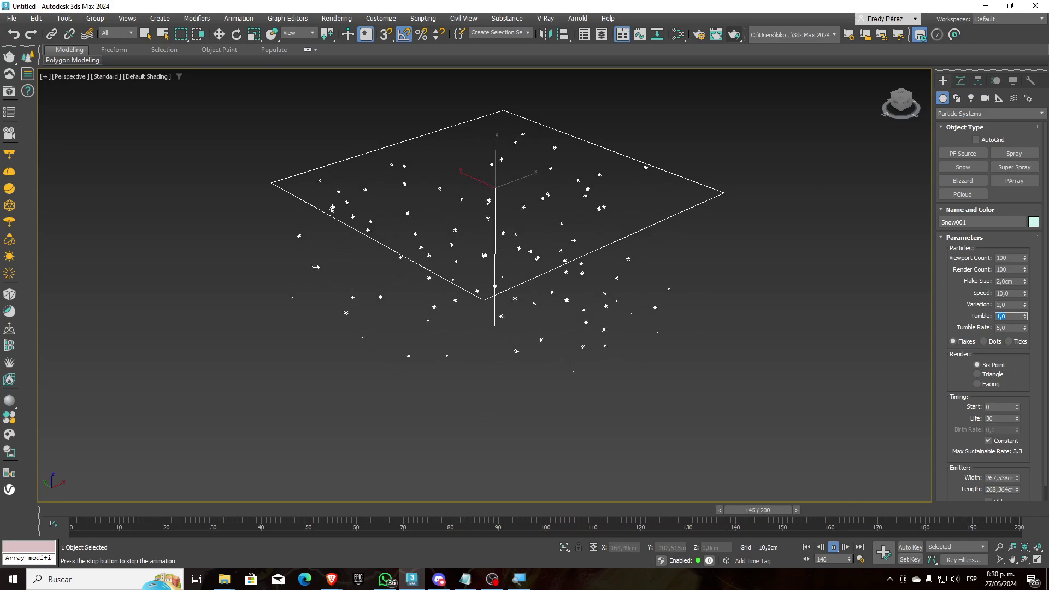
Stop the playback at frame 99, render the perspective view, and close the render window.
click(551, 512)
drag(552, 513, 543, 512)
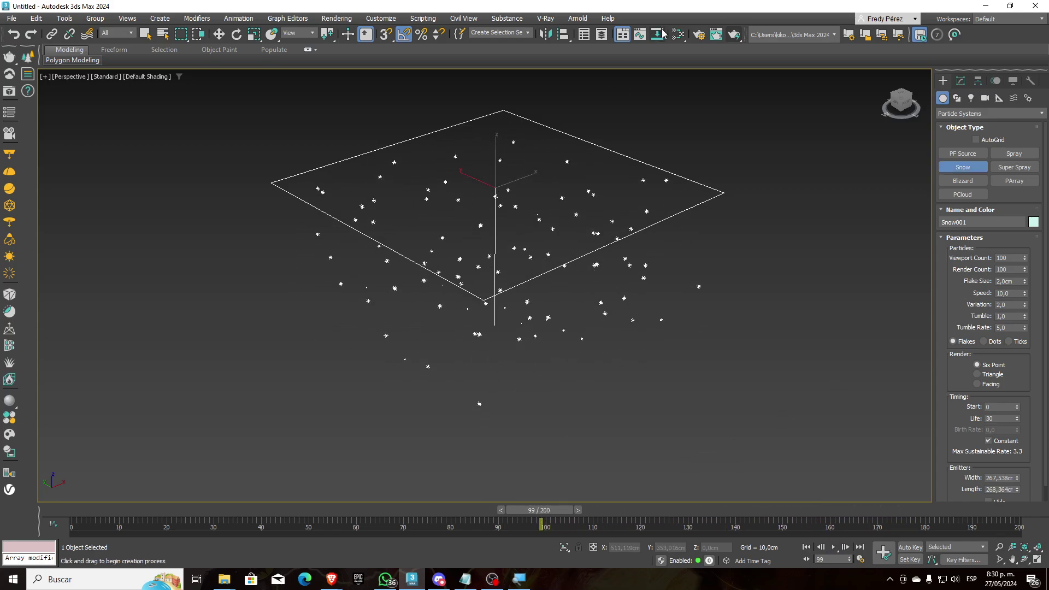
click(731, 35)
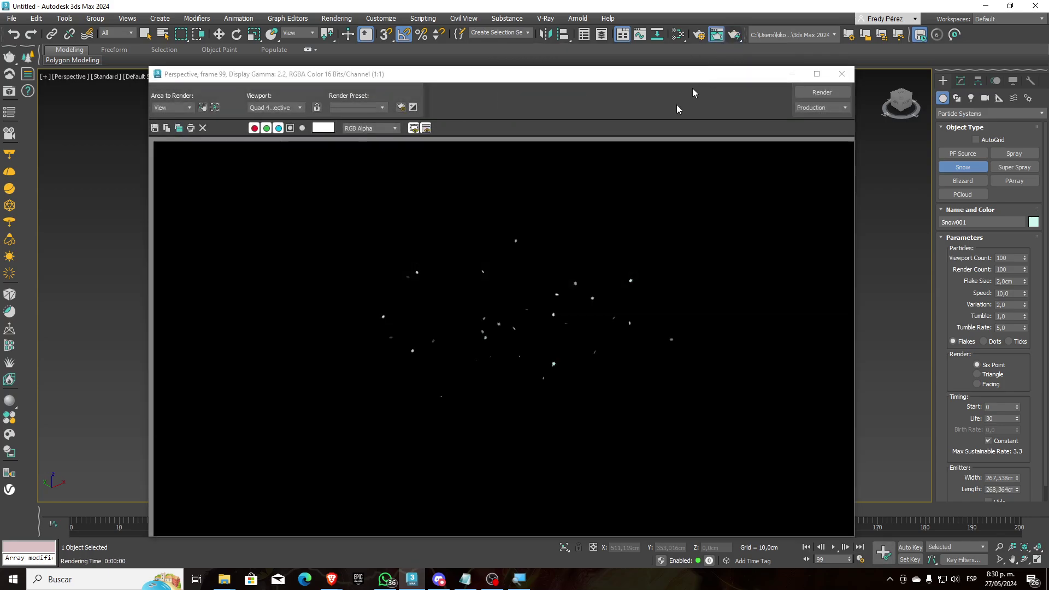
click(841, 74)
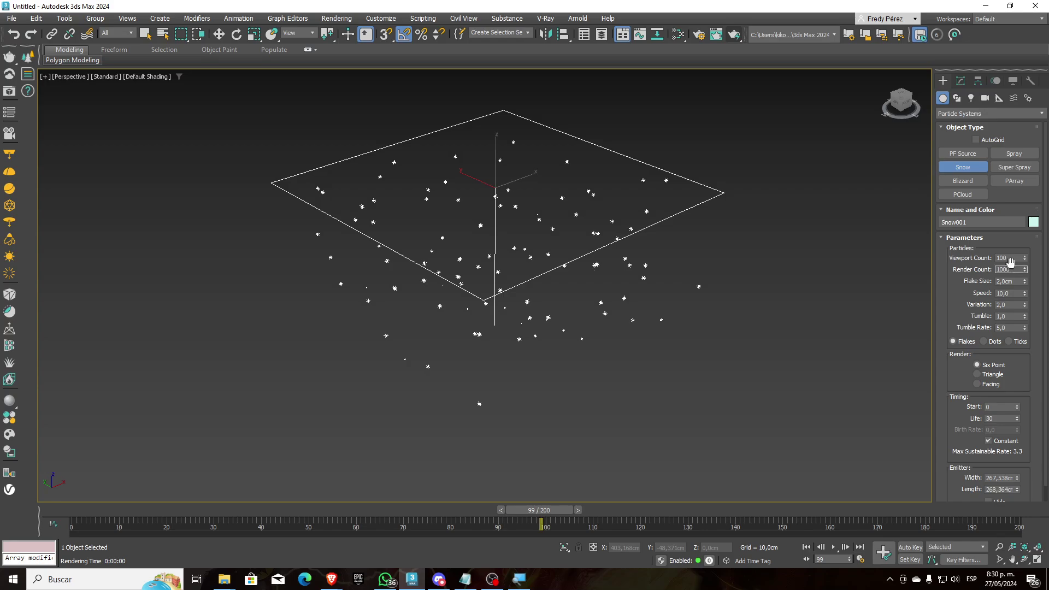
Set the snow's render and viewport particle counts to 1000 and render the perspective view.
click(1010, 259)
text(0)
key(Return)
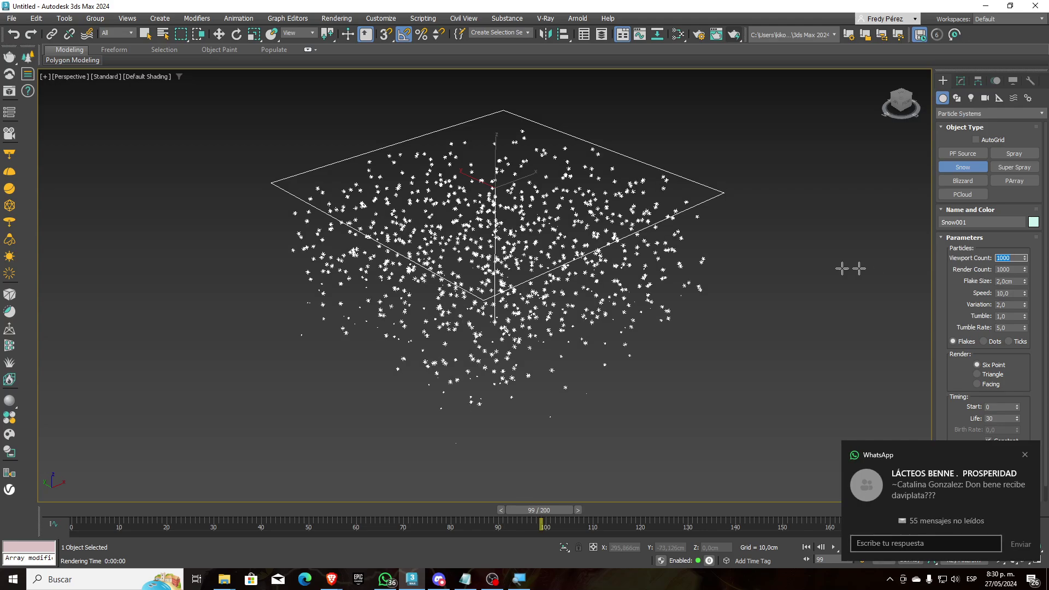
click(1025, 455)
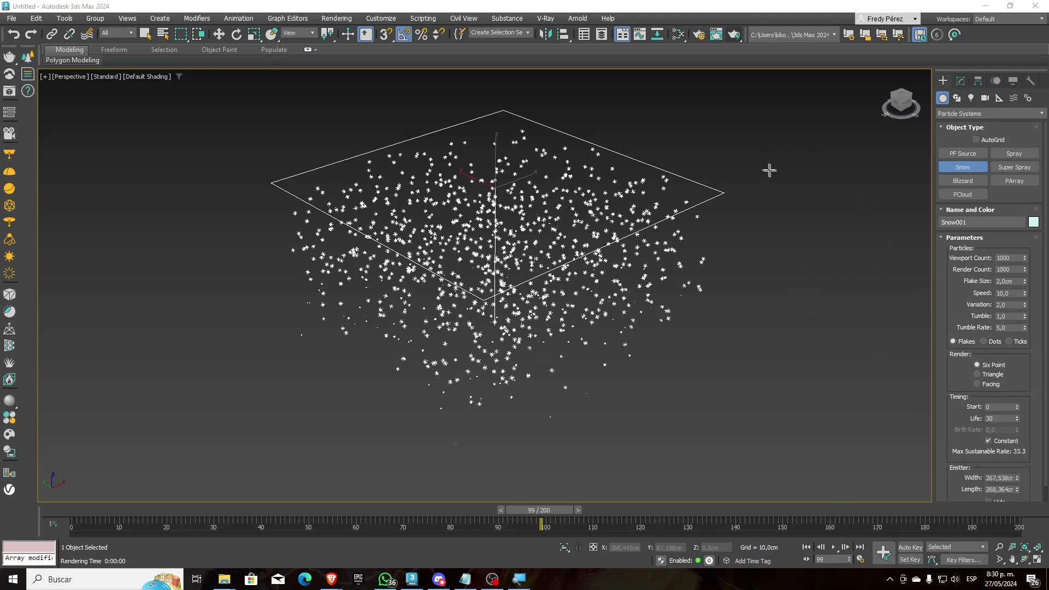
key(shift+q)
scroll(552, 336, up, 1)
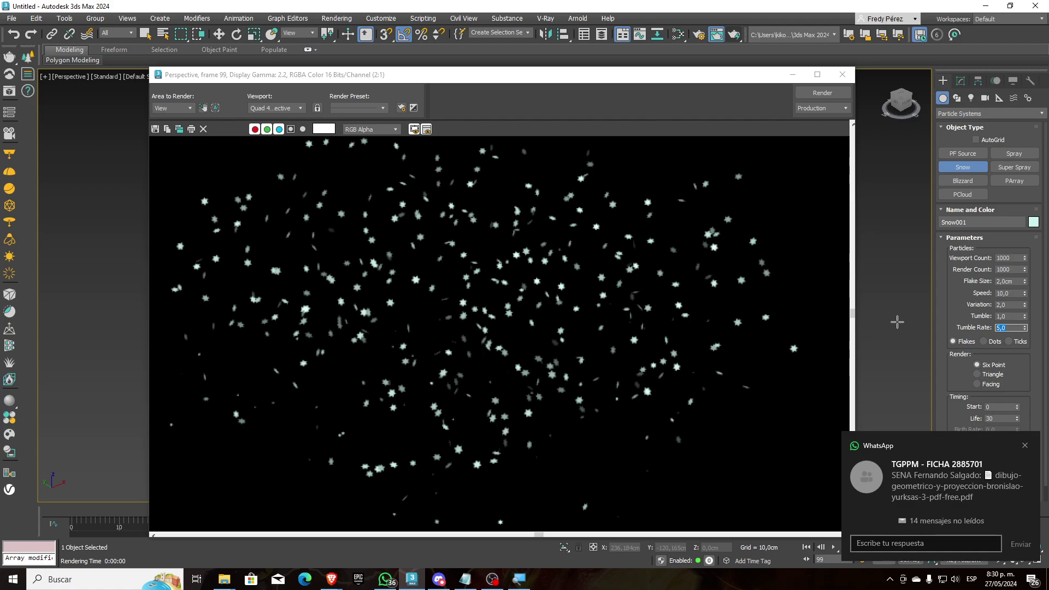
Set the snow's Tumble Rate and Tumble to 0, render the view again, and close the render window.
text(1)
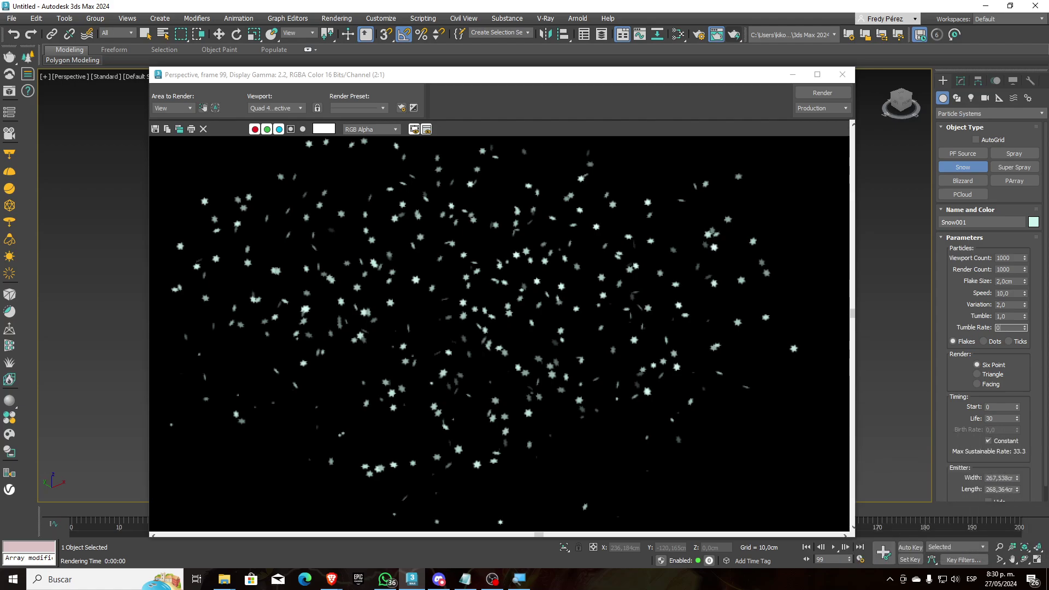
key(shift+Tab)
click(823, 93)
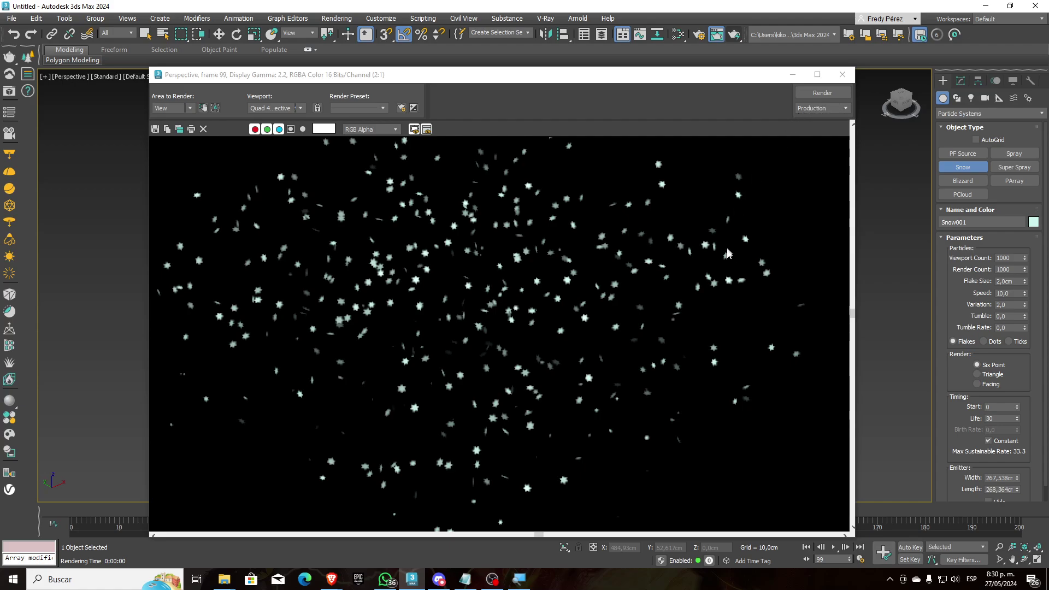
click(841, 74)
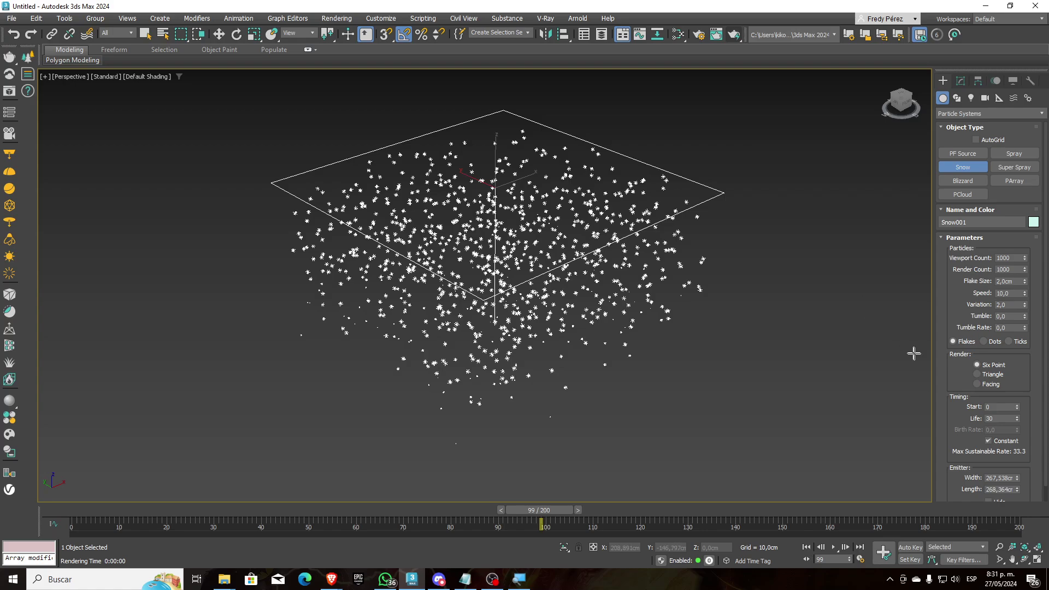
Return the timeline to frame 0 and set the snow's emission start to frame -100.
scroll(957, 349, down, 1)
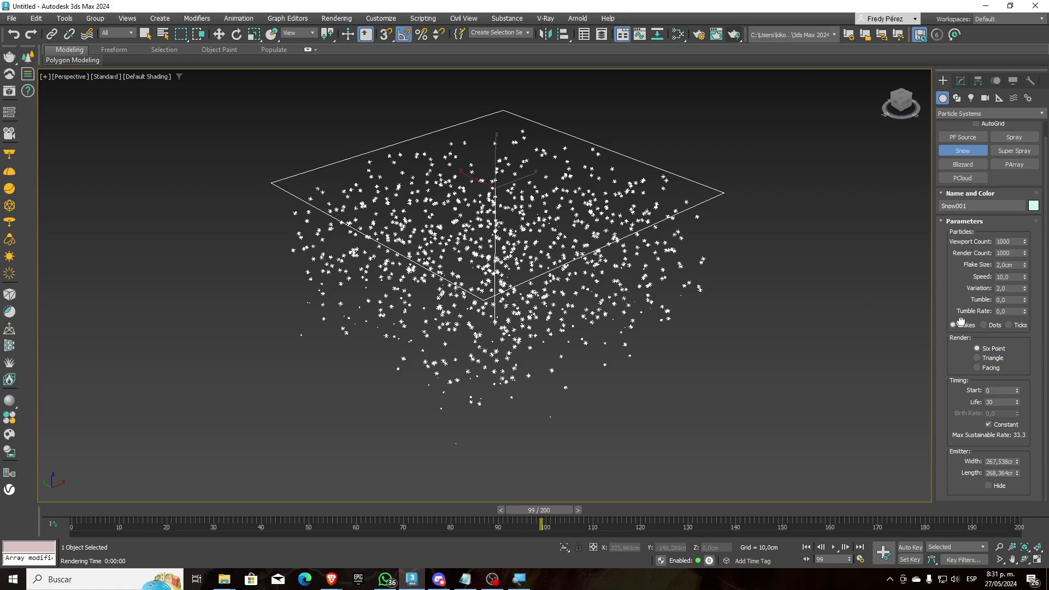
scroll(960, 313, up, 1)
scroll(960, 328, down, 1)
drag(555, 509, 71, 516)
click(962, 150)
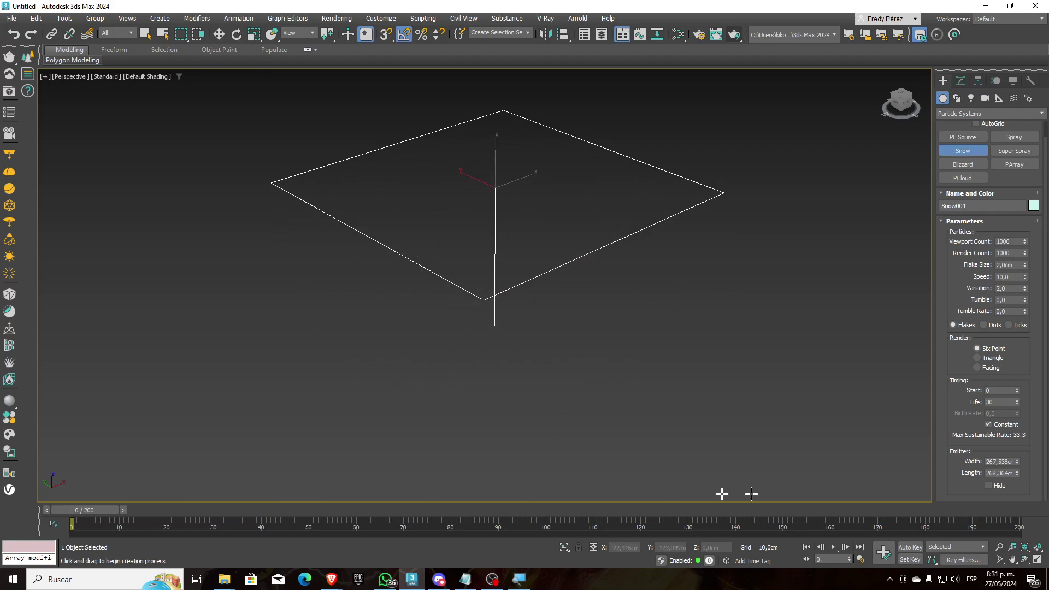
click(1003, 391)
text(-100)
key(Return)
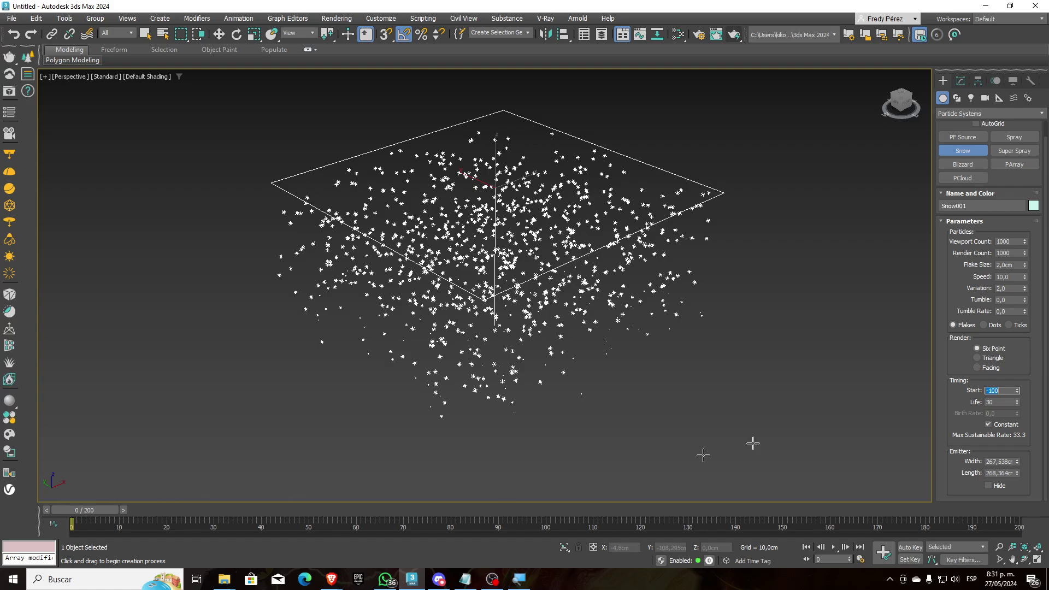
Set the snow particles' life to 300 frames.
key(Tab)
text(300)
key(Return)
scroll(559, 328, down, 8)
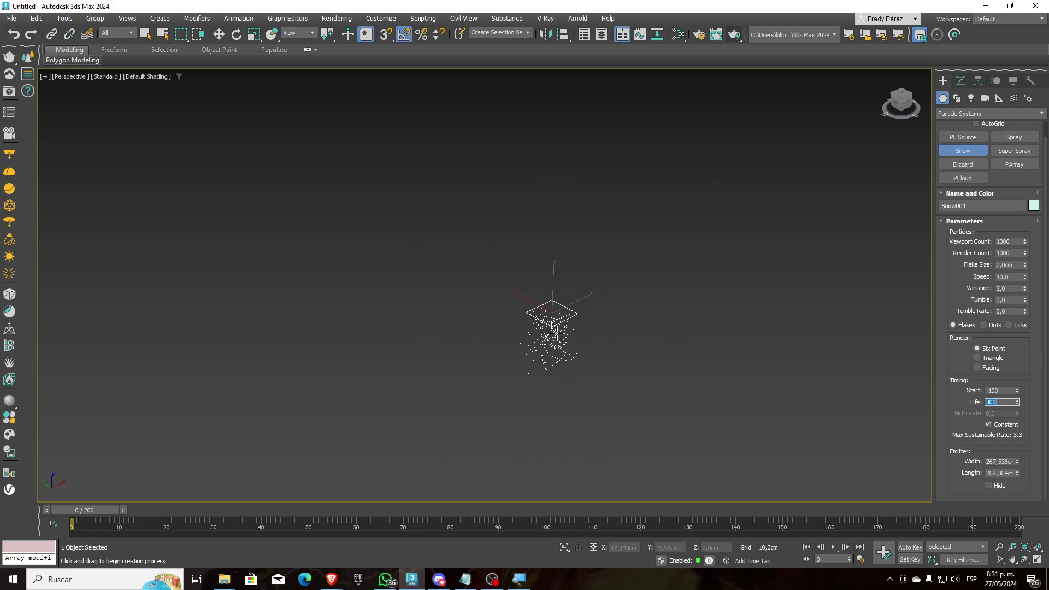
scroll(556, 333, up, 5)
middle_drag(558, 333, 481, 273)
scroll(511, 294, up, 2)
Scrub the timeline to frame 88 and back to frame 0 to examine how far the snow falls.
drag(91, 514, 489, 510)
scroll(324, 467, down, 6)
middle_drag(462, 403, 541, 222)
scroll(540, 222, up, 2)
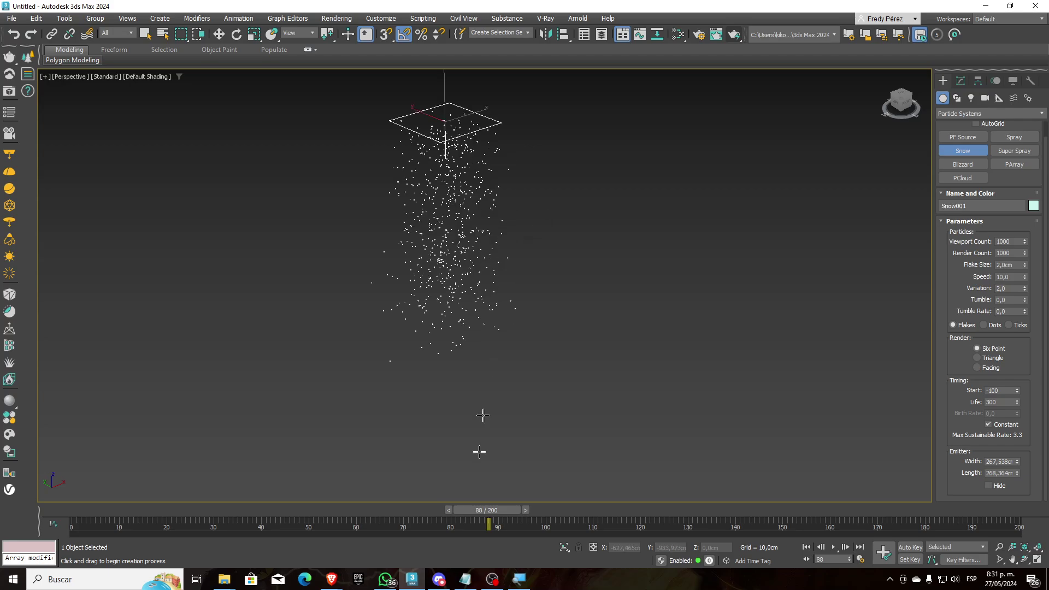
drag(487, 511, 69, 509)
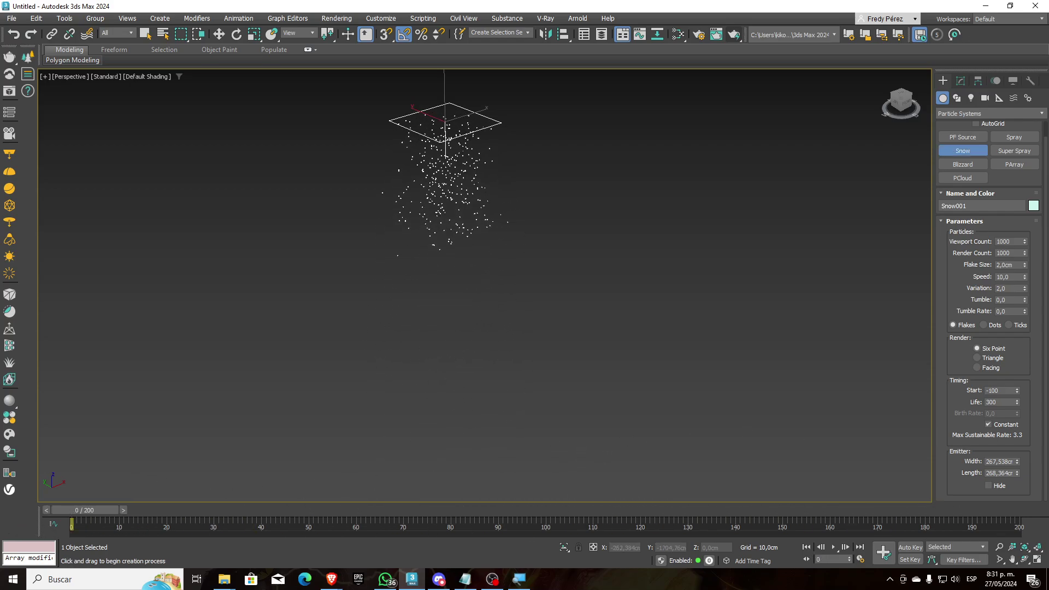
middle_drag(713, 198, 732, 223)
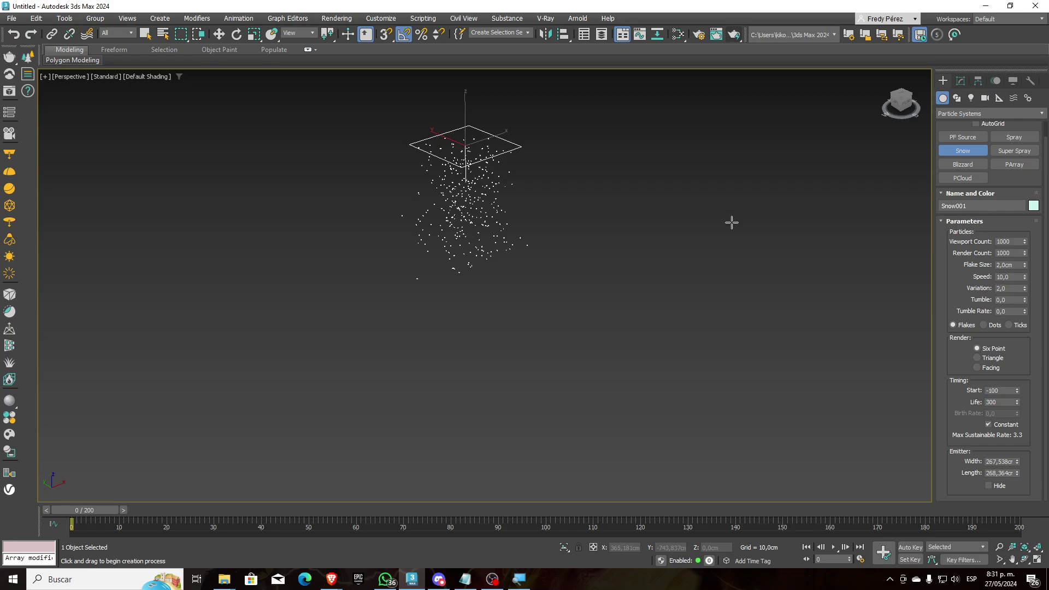
Delete the snow emitter and draw a Blizzard emitter about 818 by 987 cm in the perspective view.
key(Delete)
click(1007, 153)
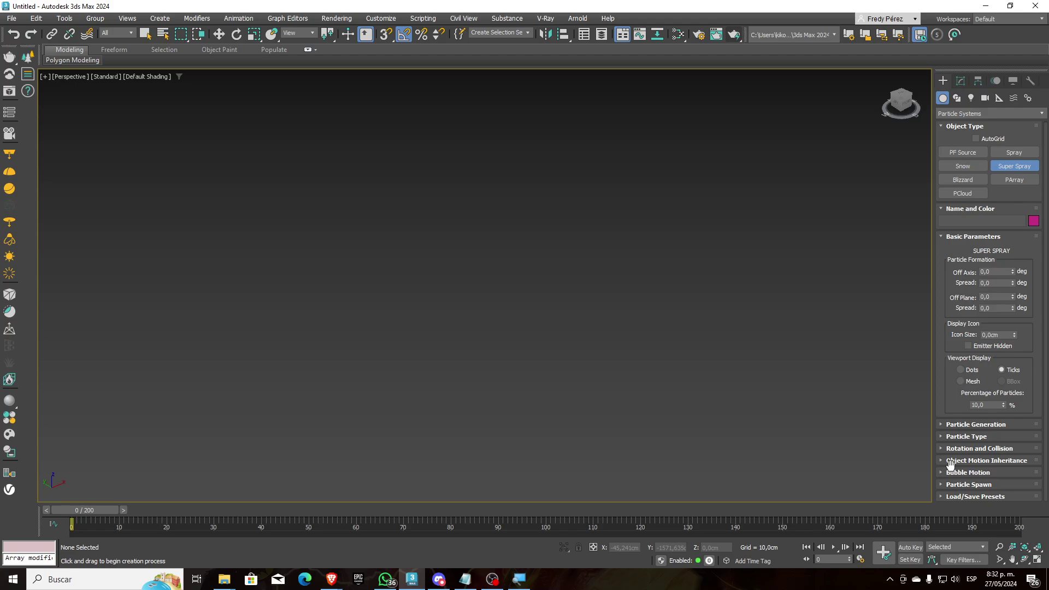
click(963, 182)
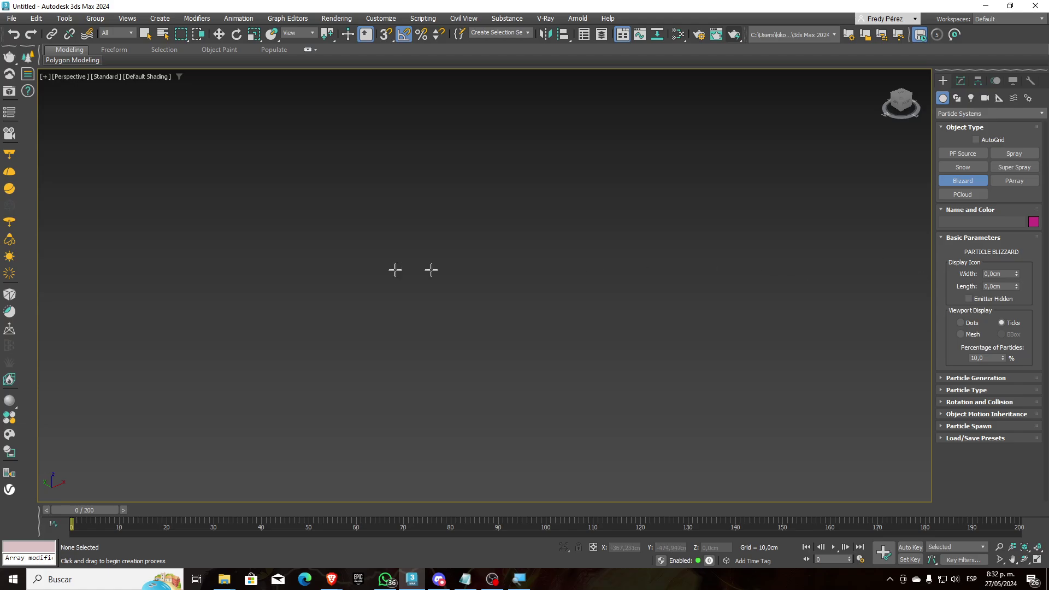
mouse_move(315, 225)
mouse_down()
mouse_move(721, 311)
mouse_move(688, 241)
mouse_move(705, 293)
mouse_move(769, 224)
mouse_move(761, 257)
mouse_move(776, 256)
mouse_up()
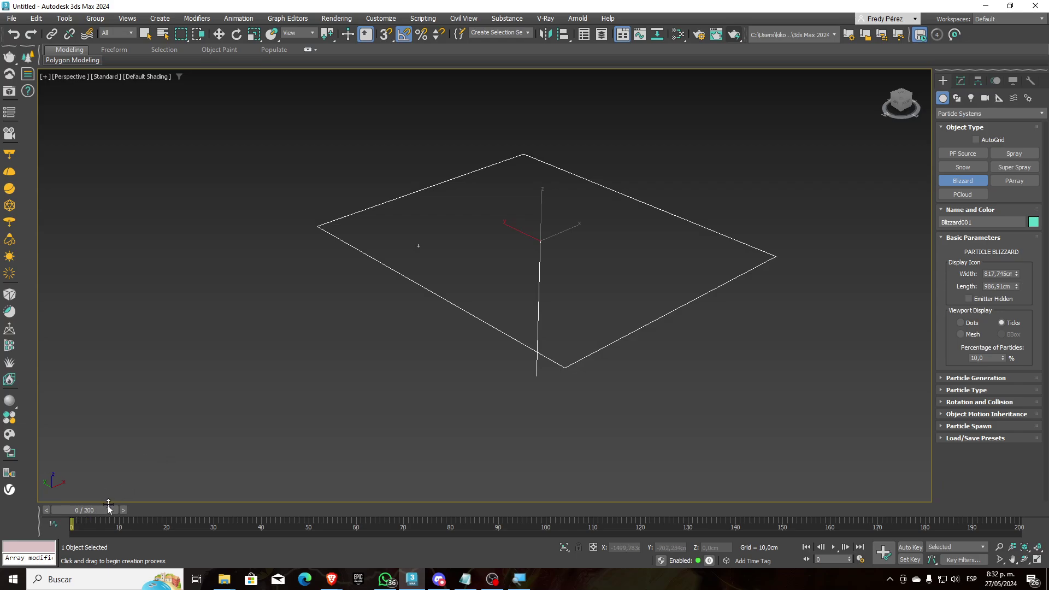
Advance the timeline to frame 41 and set the blizzard's viewport display to Ticks with 20% of particles.
drag(105, 510, 295, 496)
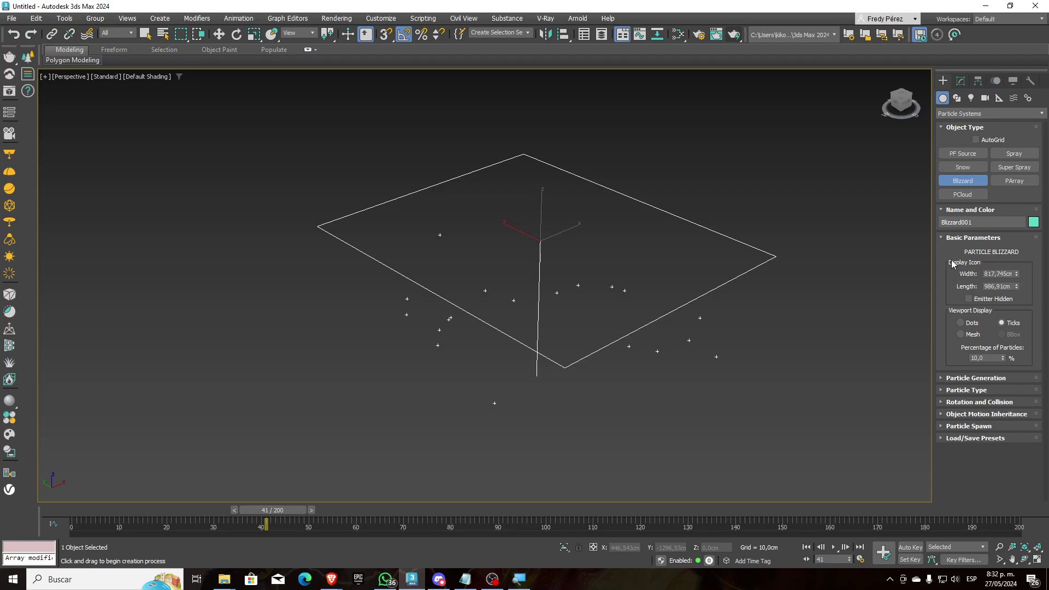
scroll(632, 300, up, 6)
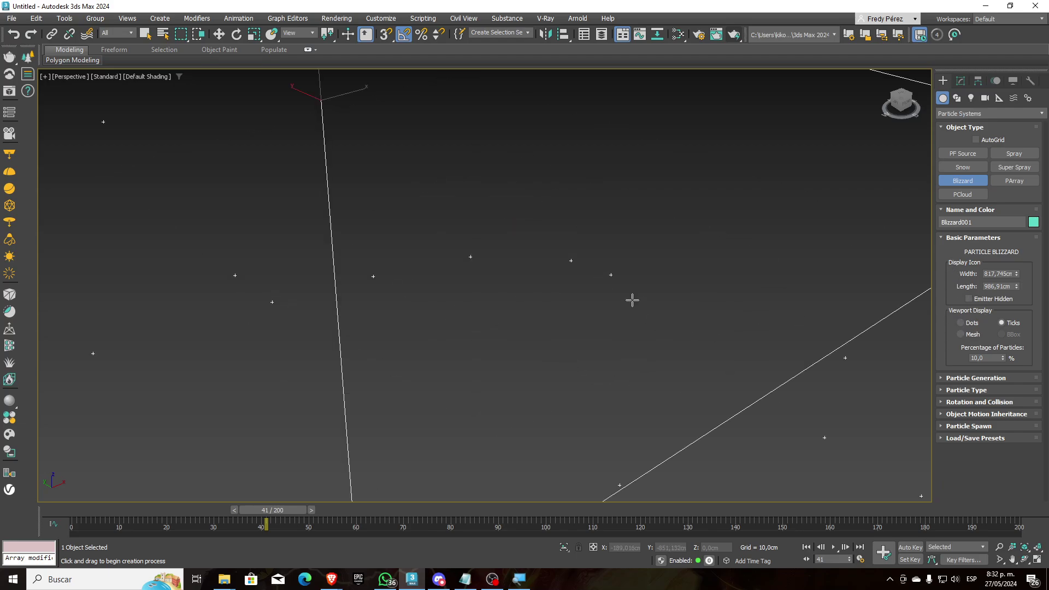
scroll(673, 299, down, 4)
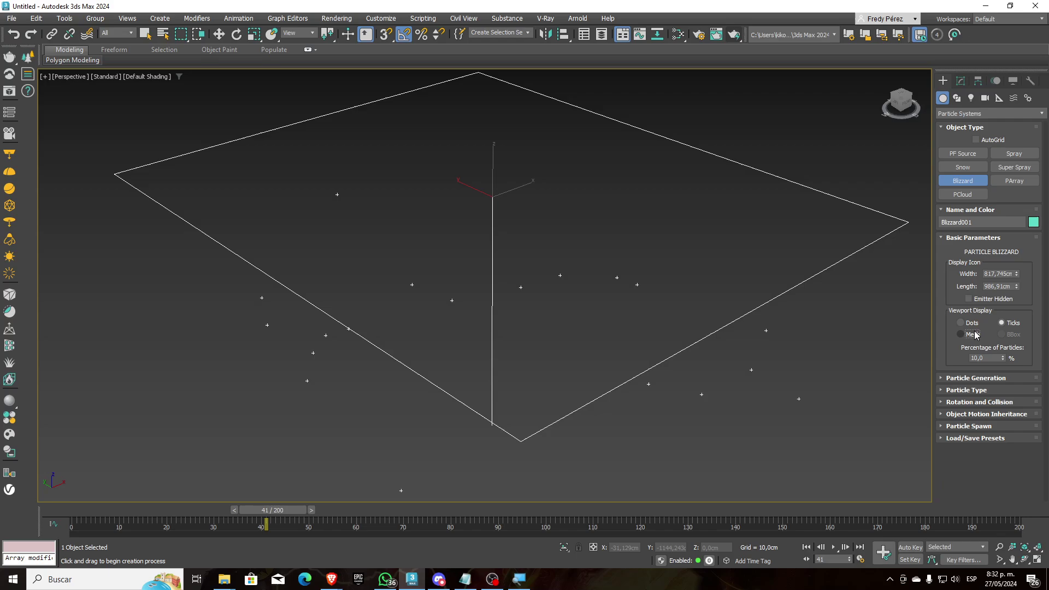
click(973, 334)
click(1011, 321)
drag(997, 359, 942, 356)
text(20)
key(Return)
Show the blizzard's particle generation settings and scrub the timeline back to frame 0 to examine the emission.
click(941, 379)
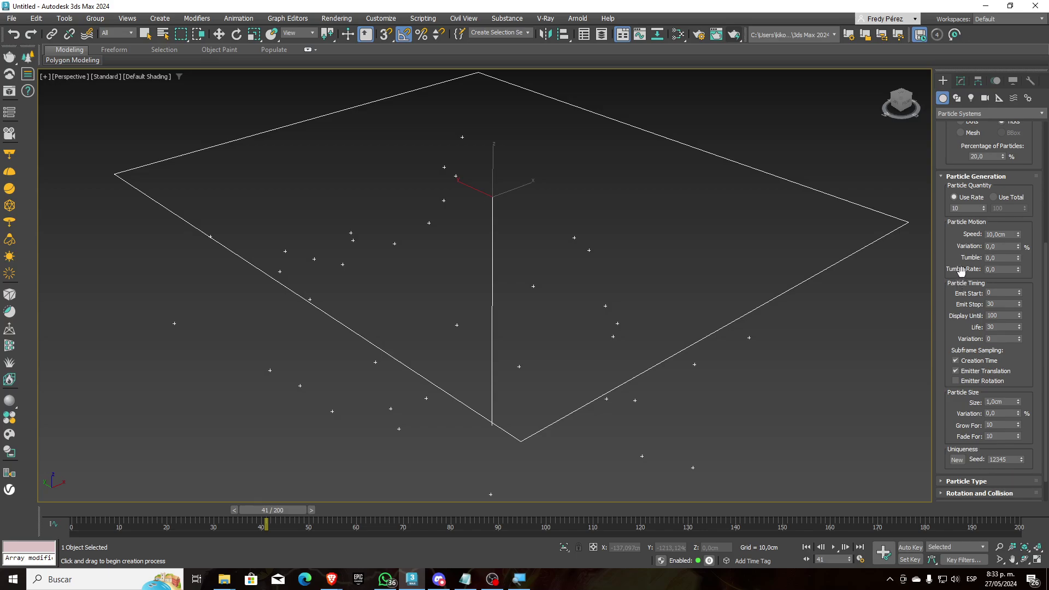
drag(291, 510, 199, 531)
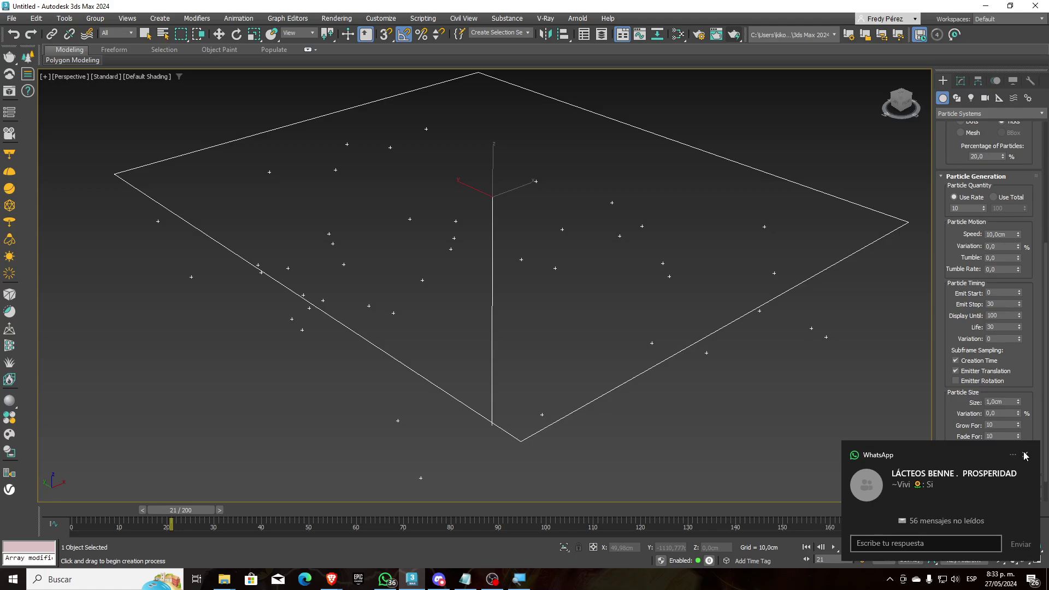
click(1024, 456)
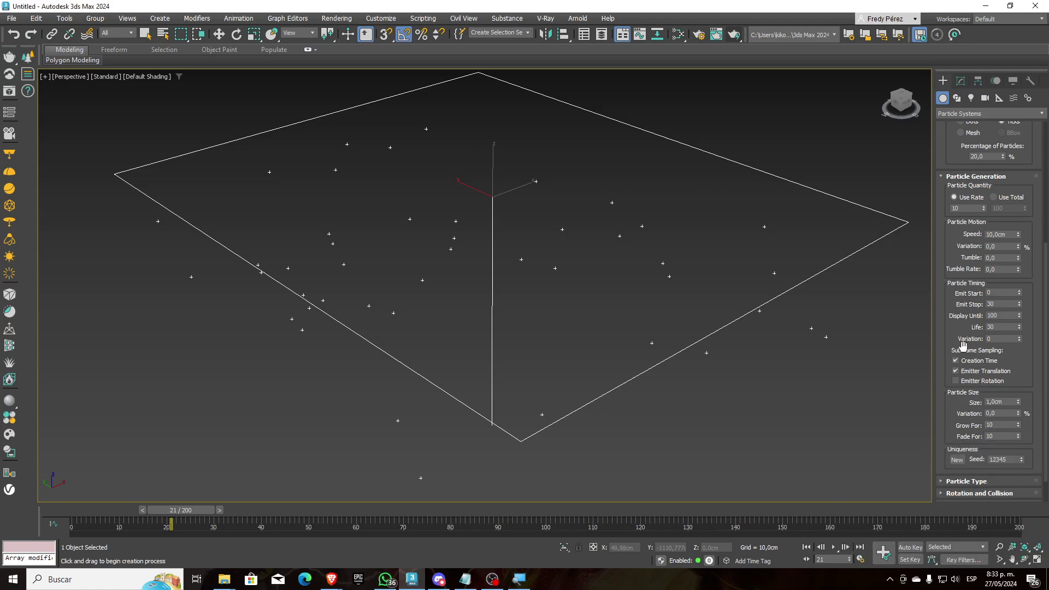
click(993, 293)
click(997, 303)
scroll(972, 327, down, 1)
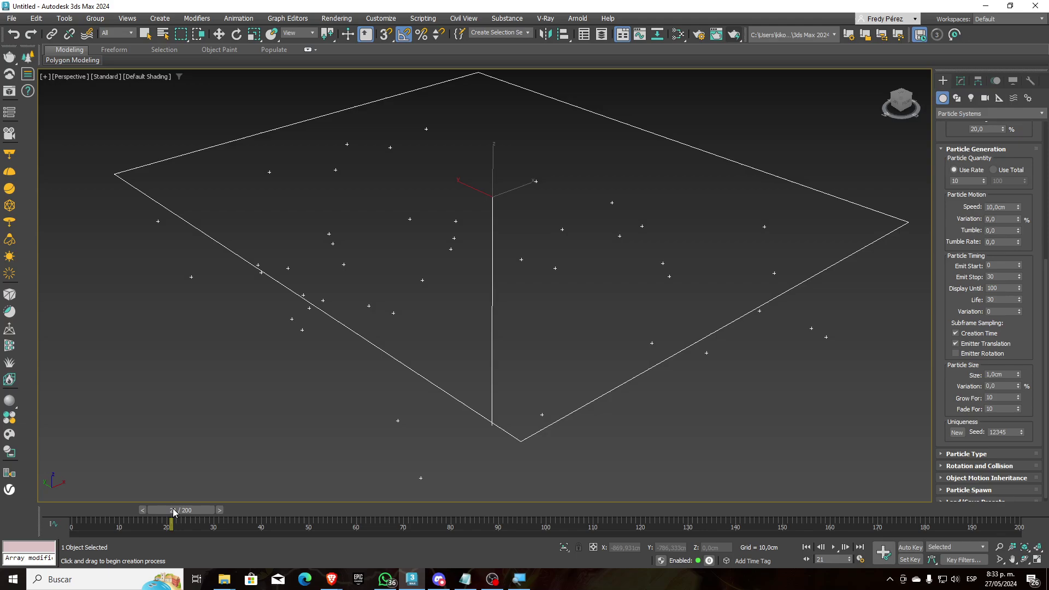
drag(174, 511, 87, 532)
scroll(482, 383, down, 6)
middle_drag(481, 383, 477, 218)
scroll(477, 218, up, 2)
drag(115, 510, 71, 543)
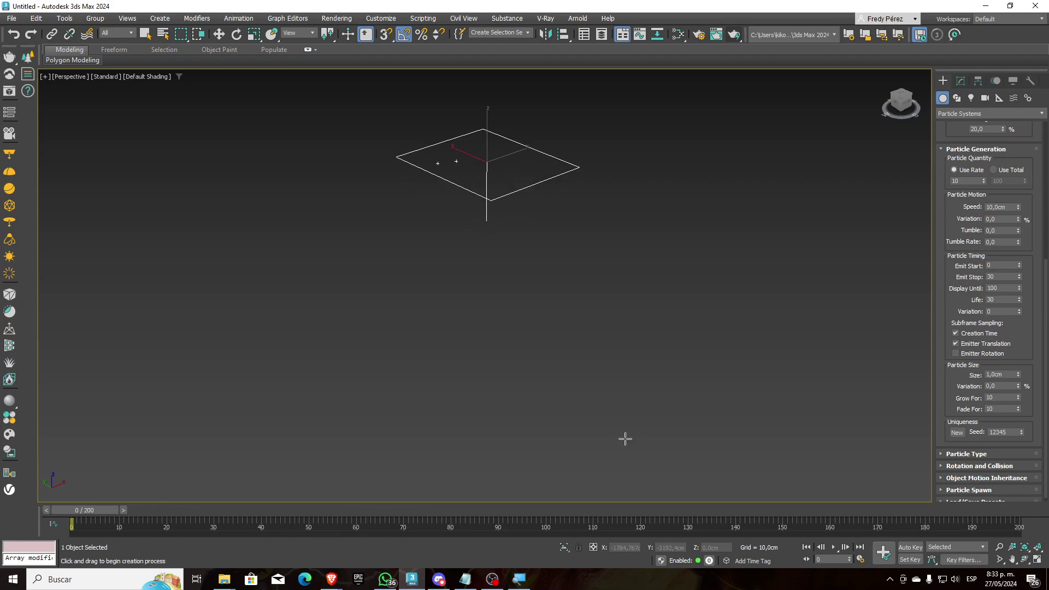
Set the blizzard's particle life to 300 and its emit stop to 200, scrubbing to frames 81 and 94 to check the fall.
drag(1000, 299, 959, 298)
drag(82, 510, 474, 521)
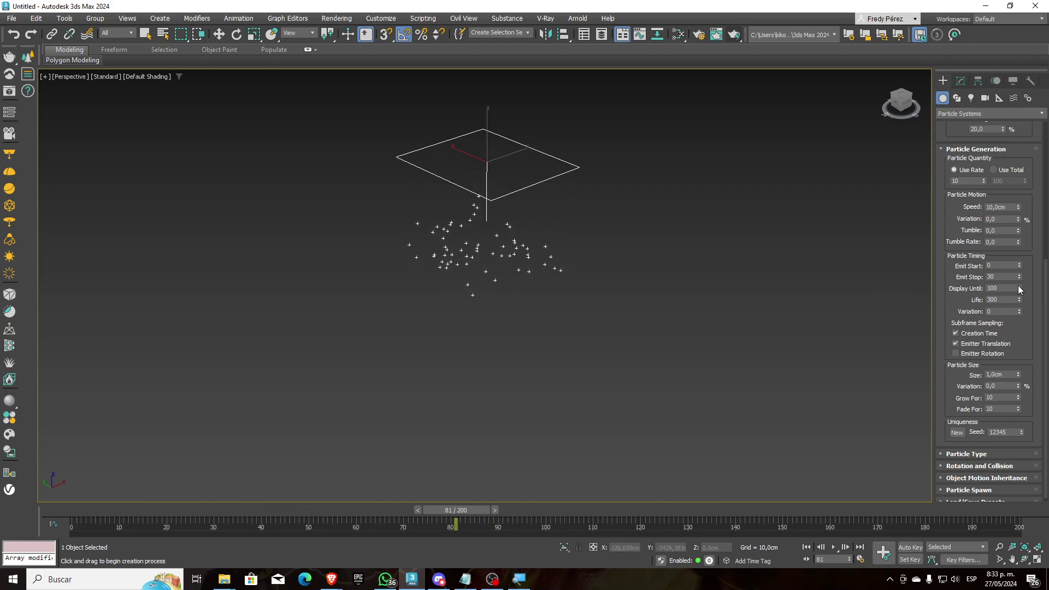
double_click(1008, 277)
click(1006, 289)
drag(456, 518, 517, 518)
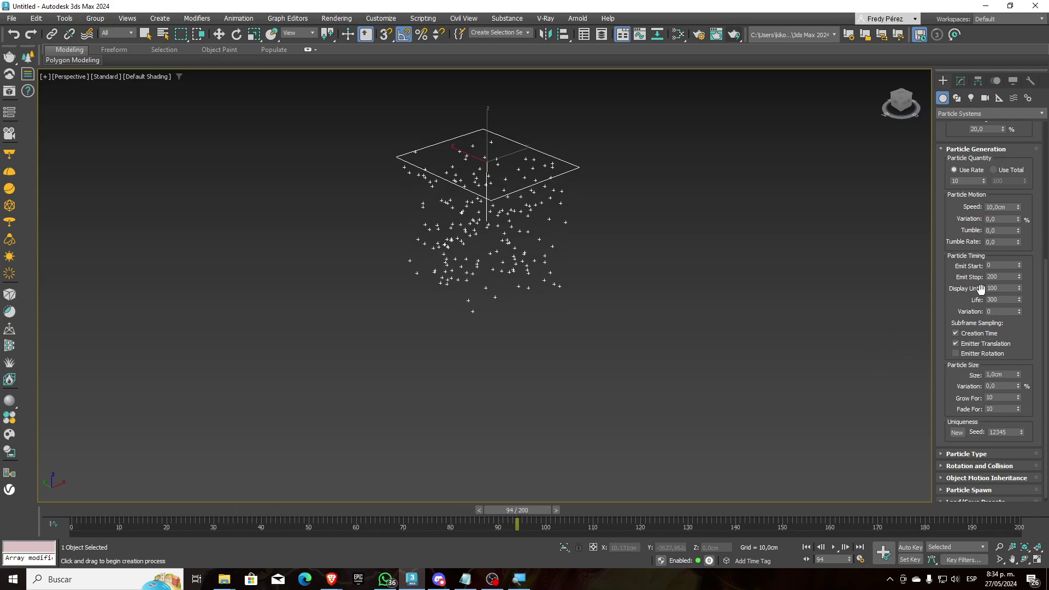
Set the blizzard's Display Until to 300 and scrub the timeline back to frame 16.
double_click(1004, 288)
drag(533, 514, 305, 576)
drag(521, 509, 307, 580)
drag(290, 510, 155, 509)
Examine the blizzard's particle type options and return to its basic parameters.
drag(966, 391, 967, 376)
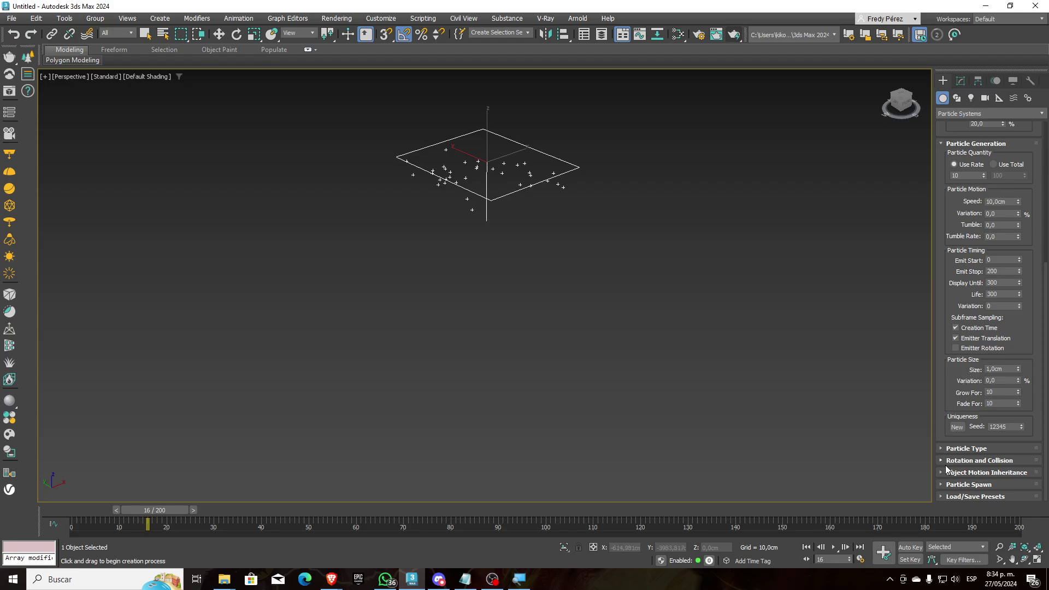
click(941, 448)
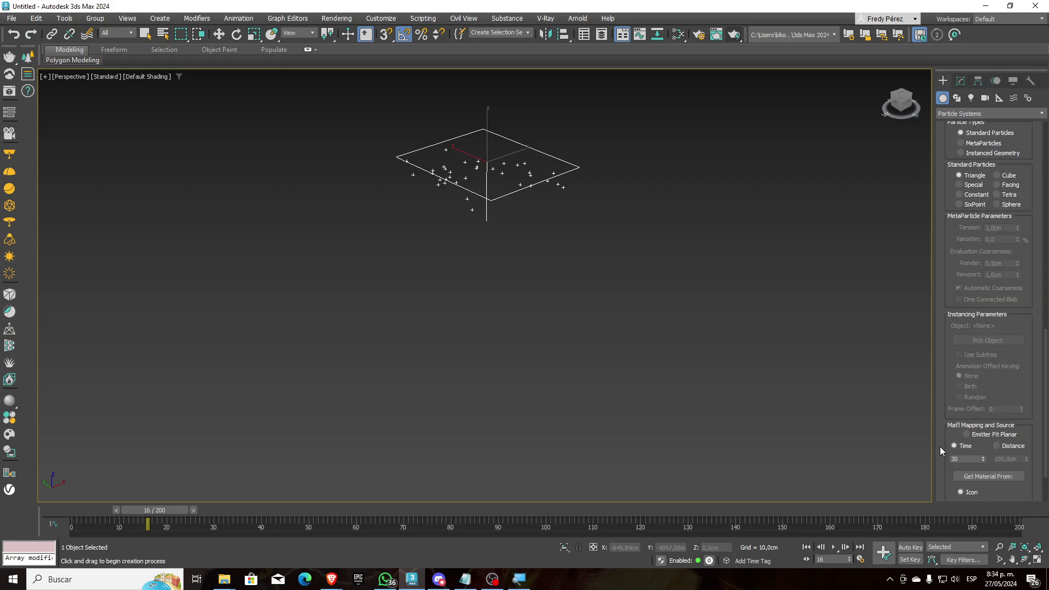
drag(950, 238, 949, 292)
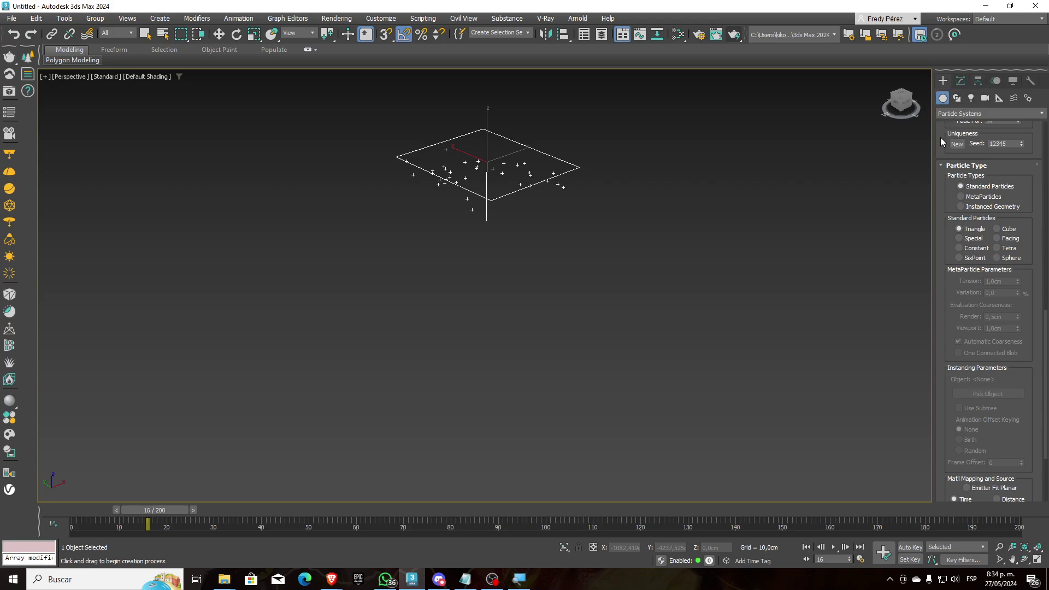
drag(938, 136, 941, 355)
drag(944, 132, 935, 414)
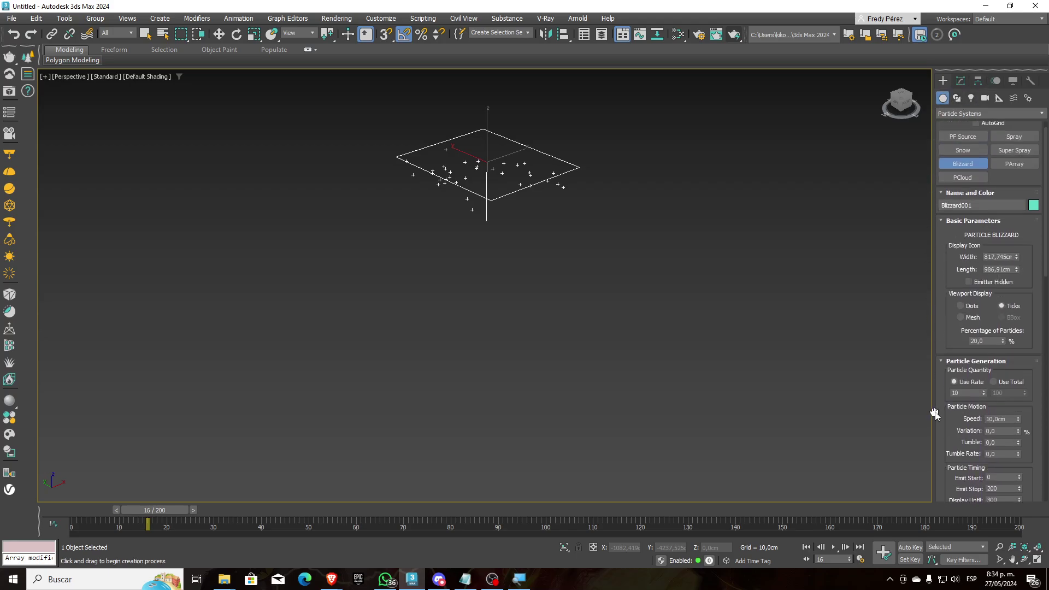
Create a standard primitive sphere with a radius of about 16.7 cm beside the blizzard emitter.
click(958, 113)
click(961, 122)
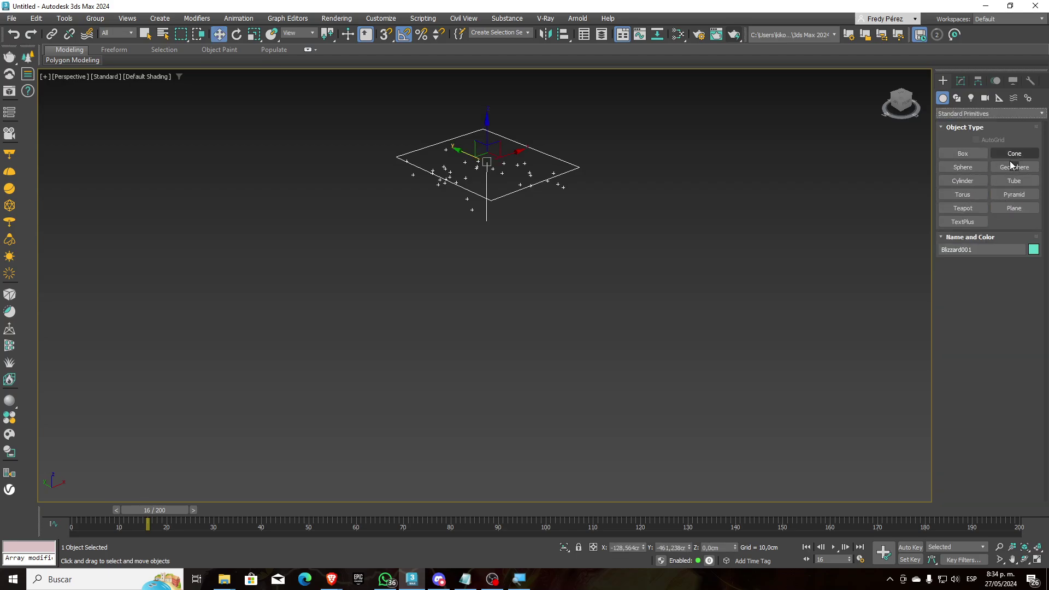
click(962, 167)
scroll(705, 215, up, 4)
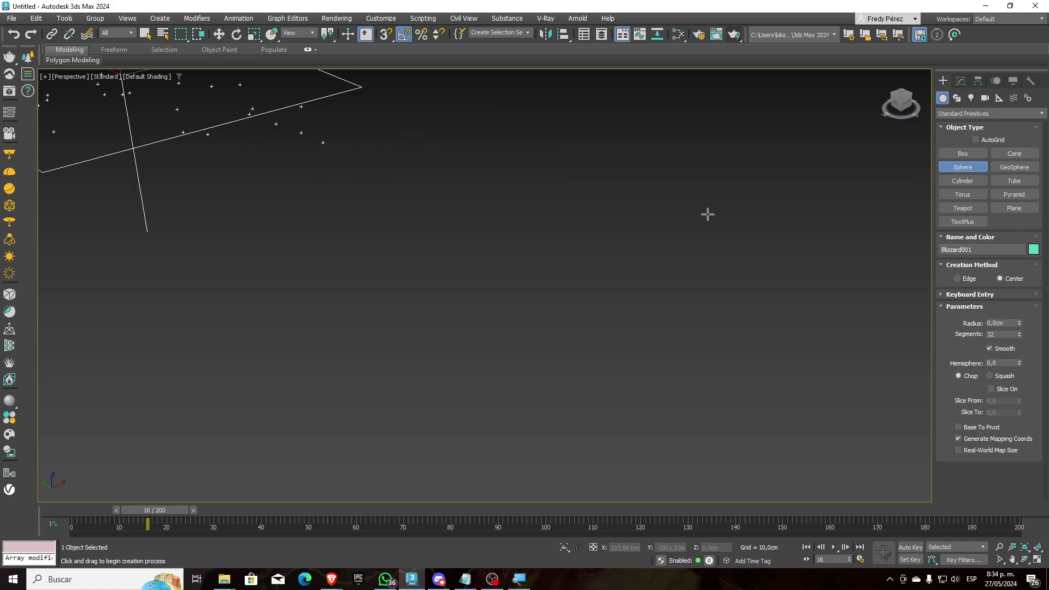
mouse_move(638, 240)
mouse_down()
mouse_move(673, 236)
mouse_move(646, 239)
mouse_up()
scroll(646, 238, up, 5)
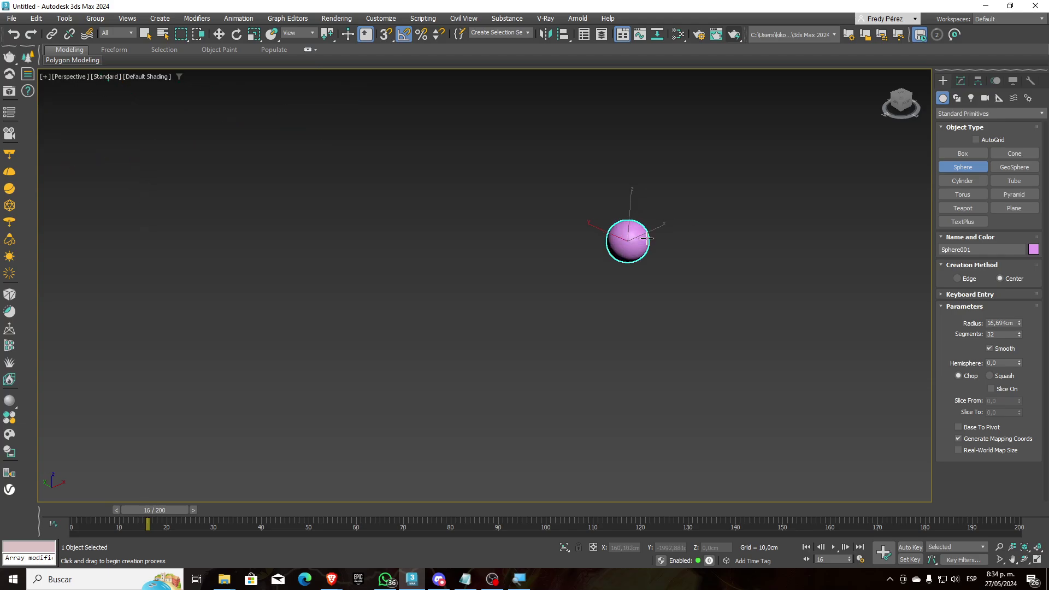
Apply a Noise modifier to the sphere and enable its Fractal option.
scroll(646, 238, up, 5)
click(960, 81)
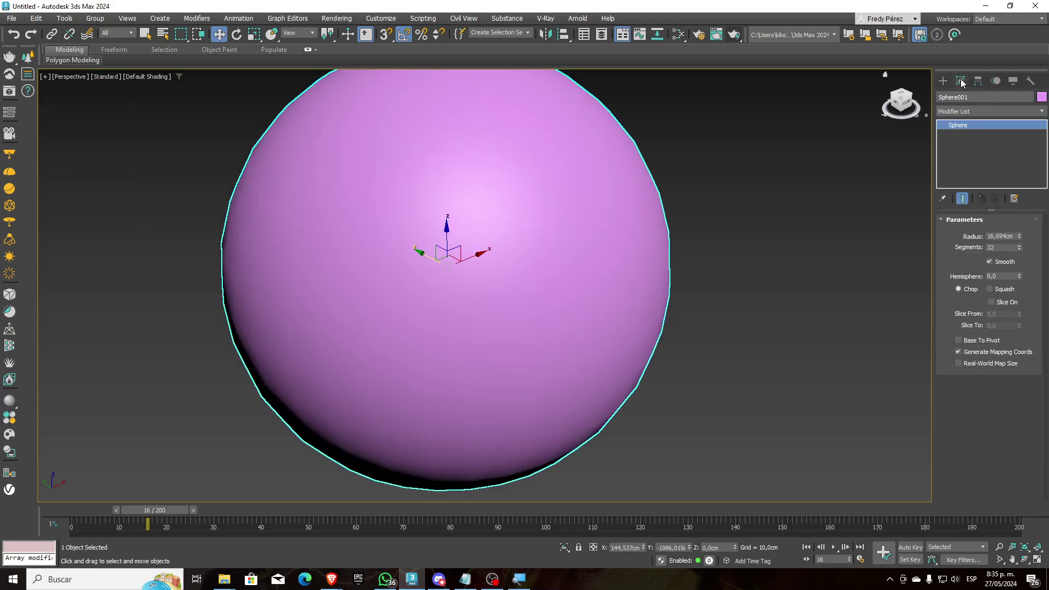
click(1040, 111)
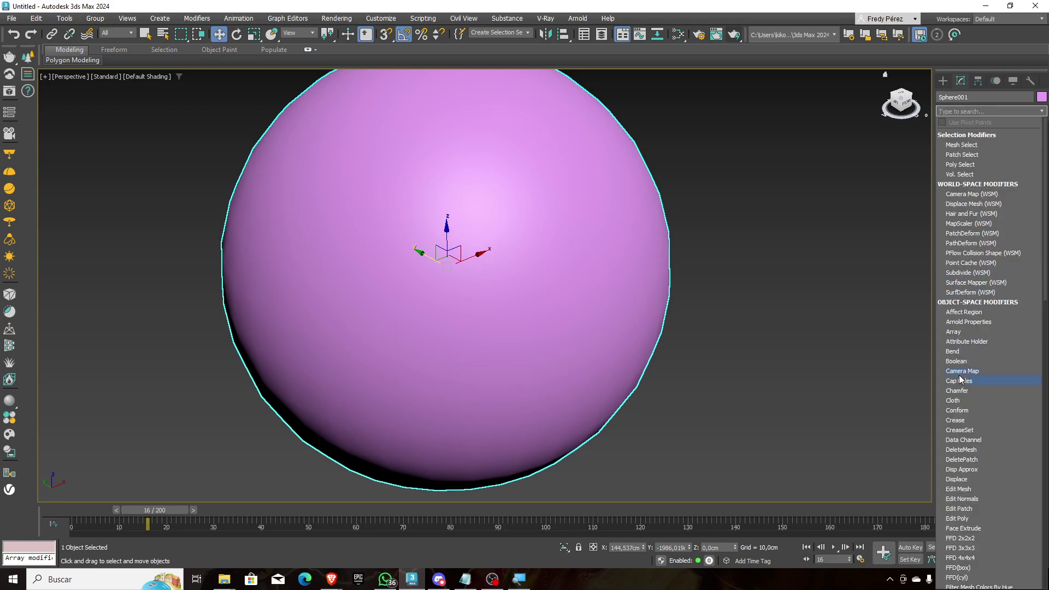
scroll(960, 379, down, 20)
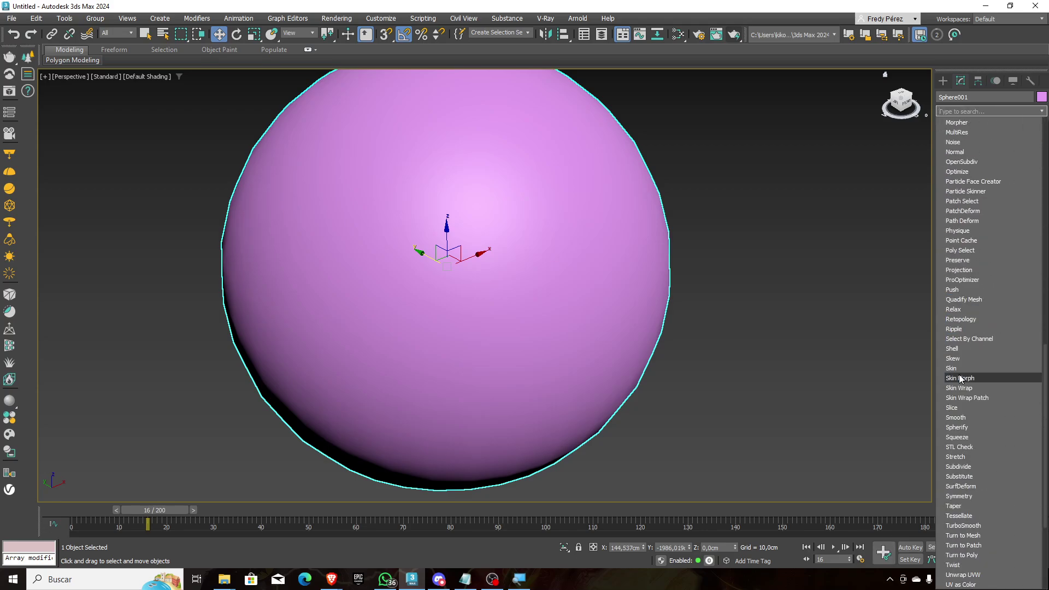
scroll(961, 374, up, 1)
click(955, 171)
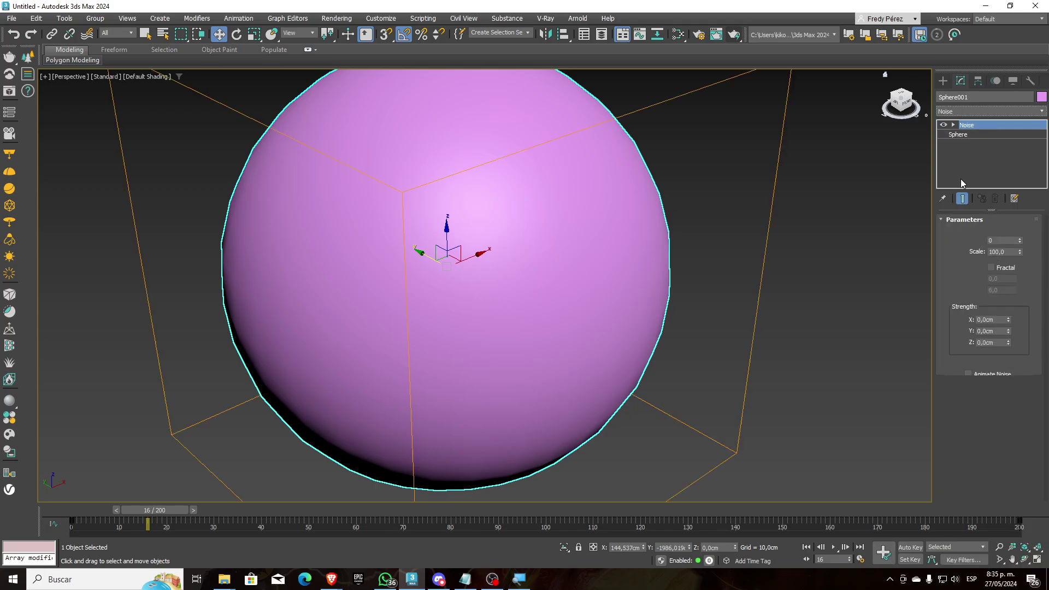
click(990, 267)
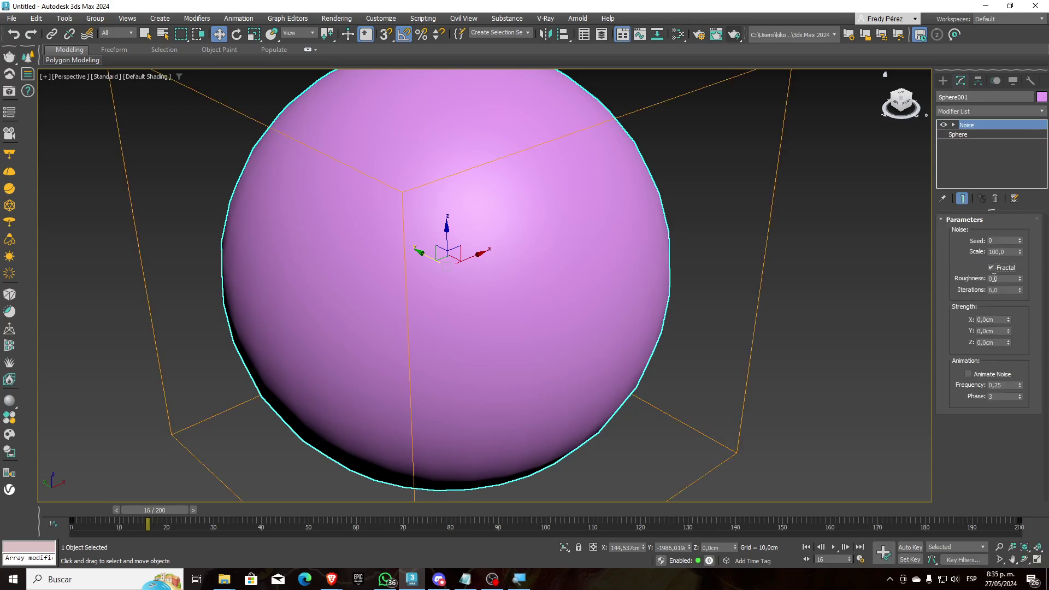
Set the sphere's noise strength to 2 cm along X, Y and Z.
drag(1008, 320, 870, 310)
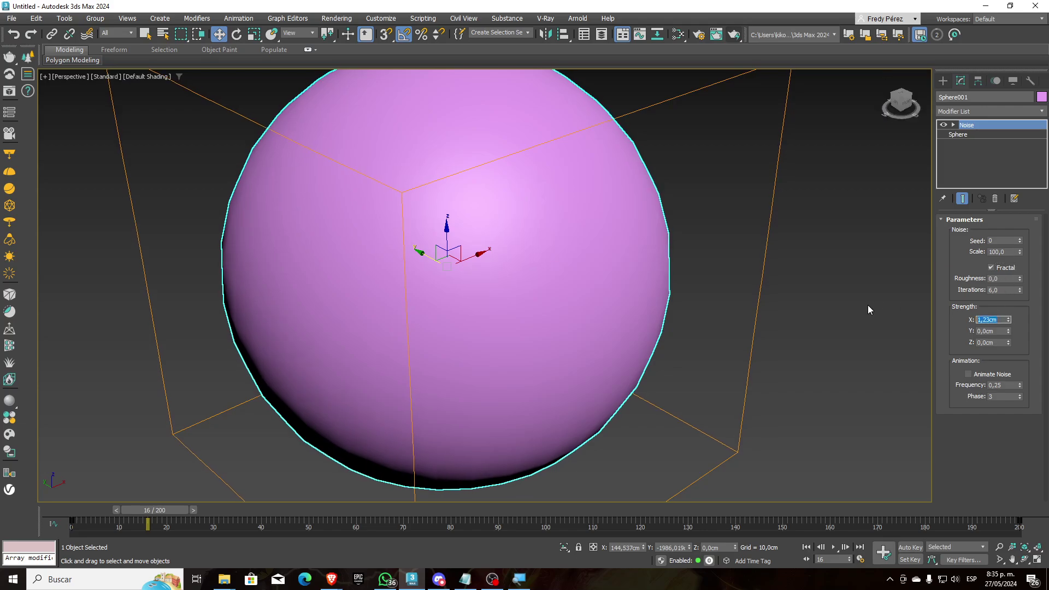
text(2)
key(Tab)
text(2)
key(Tab)
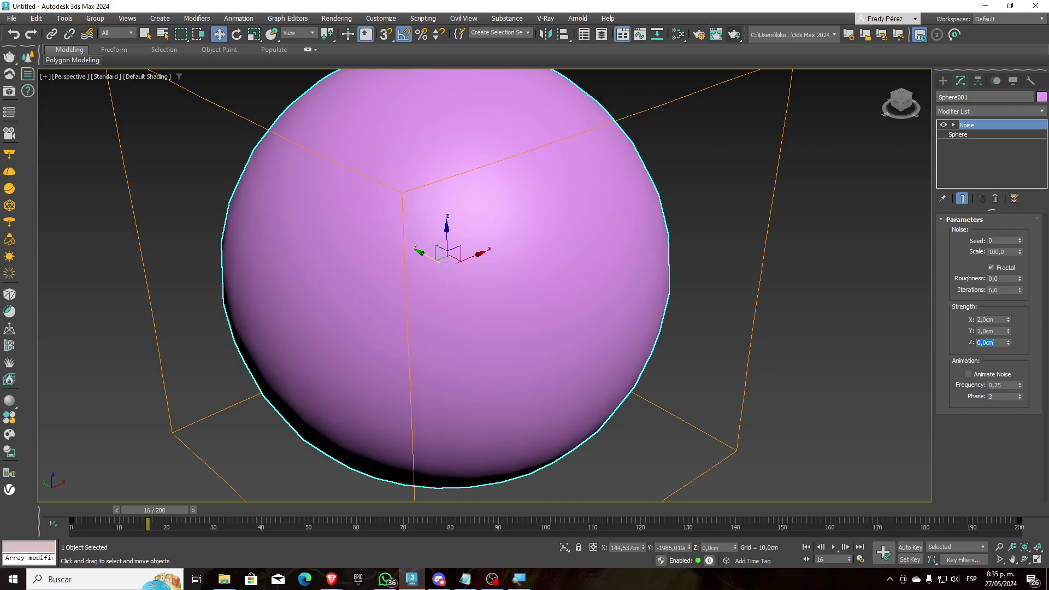
text(2)
key(Return)
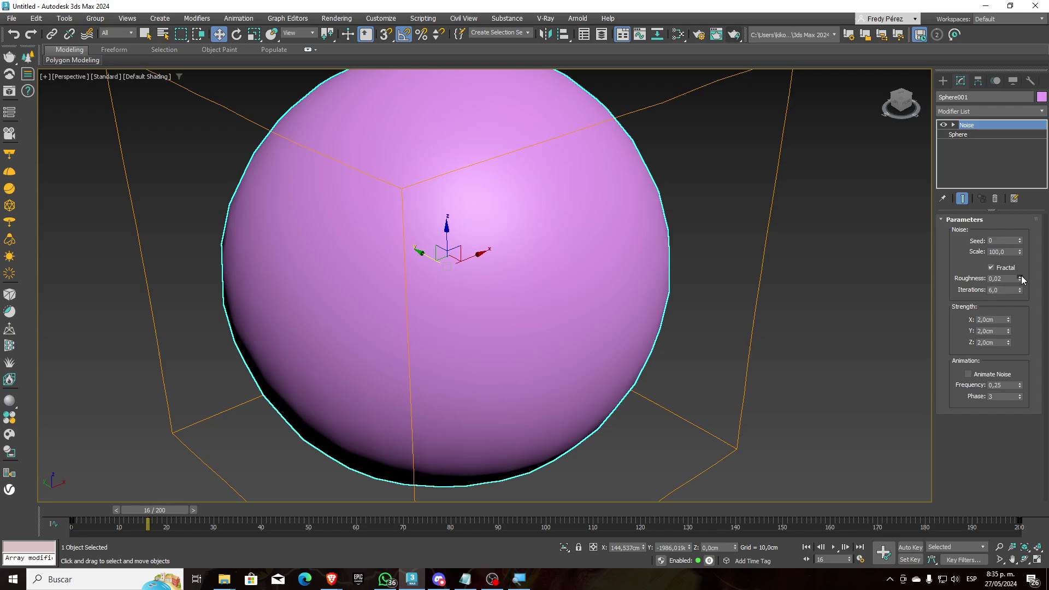
Raise the noise roughness to 1.0 and the strength to 3.96 cm in X, 3.88 cm in Y and 2.3 cm in Z.
drag(1020, 278, 1033, 106)
mouse_move(1030, 157)
mouse_down()
mouse_move(1025, 235)
mouse_move(1027, 167)
mouse_up()
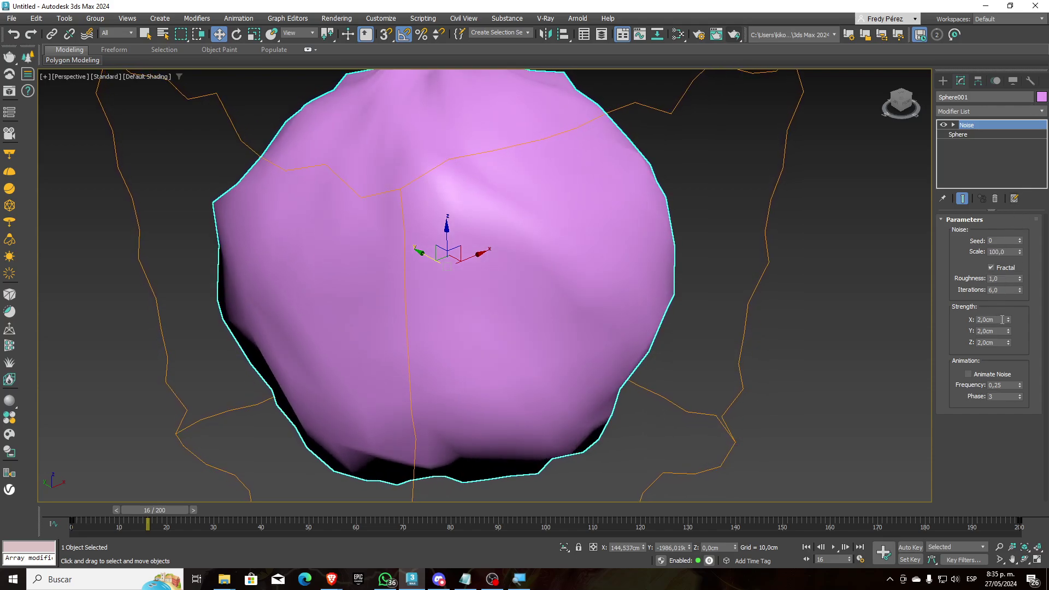
drag(1008, 321, 1018, 280)
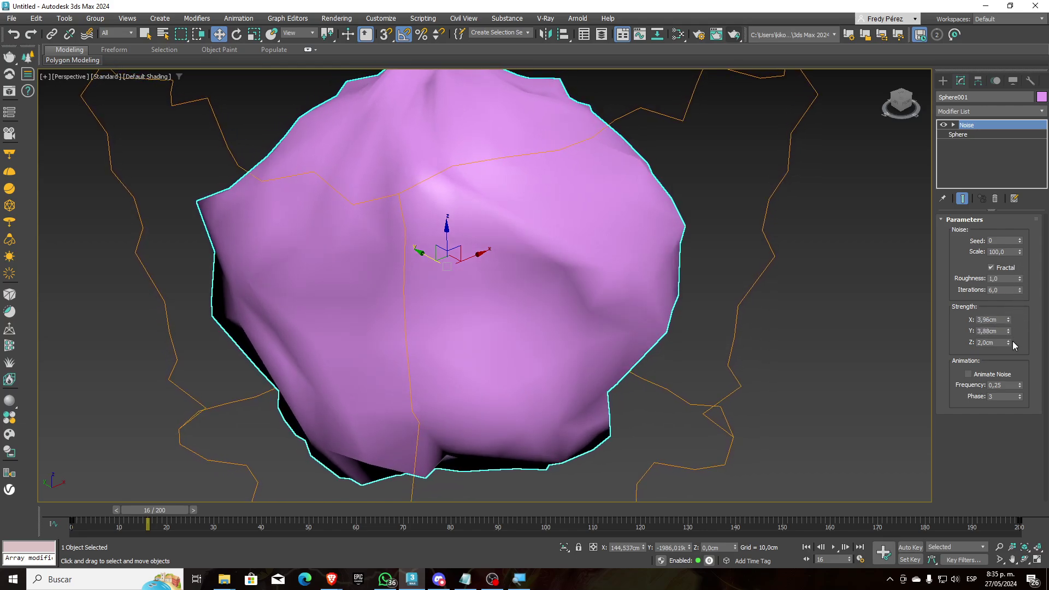
drag(1009, 343, 1009, 335)
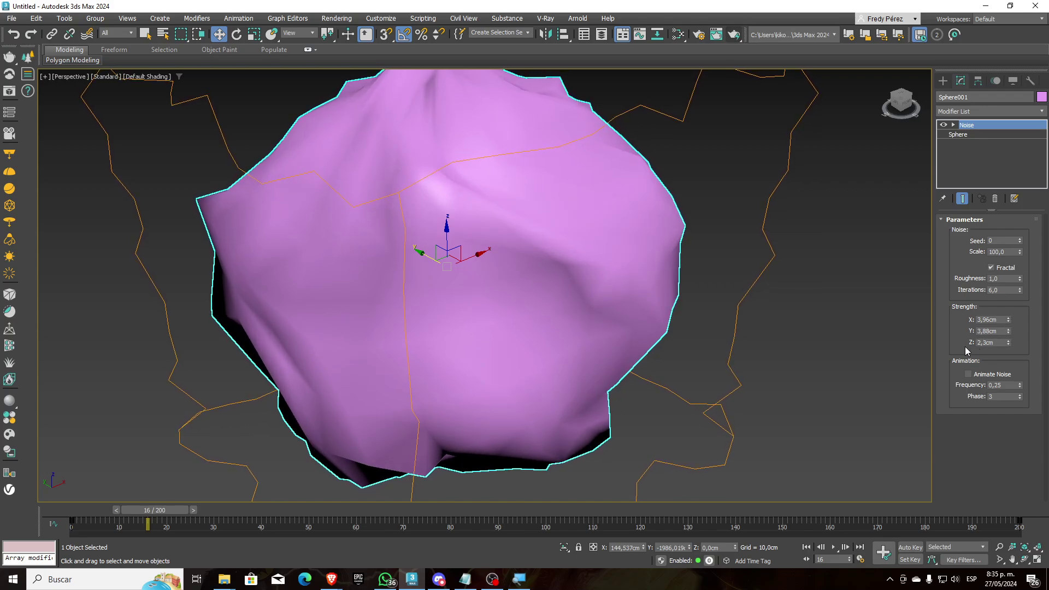
Lower the sphere's noise roughness to about 0.885 and its iterations to 5.96.
scroll(797, 299, down, 6)
scroll(786, 290, up, 4)
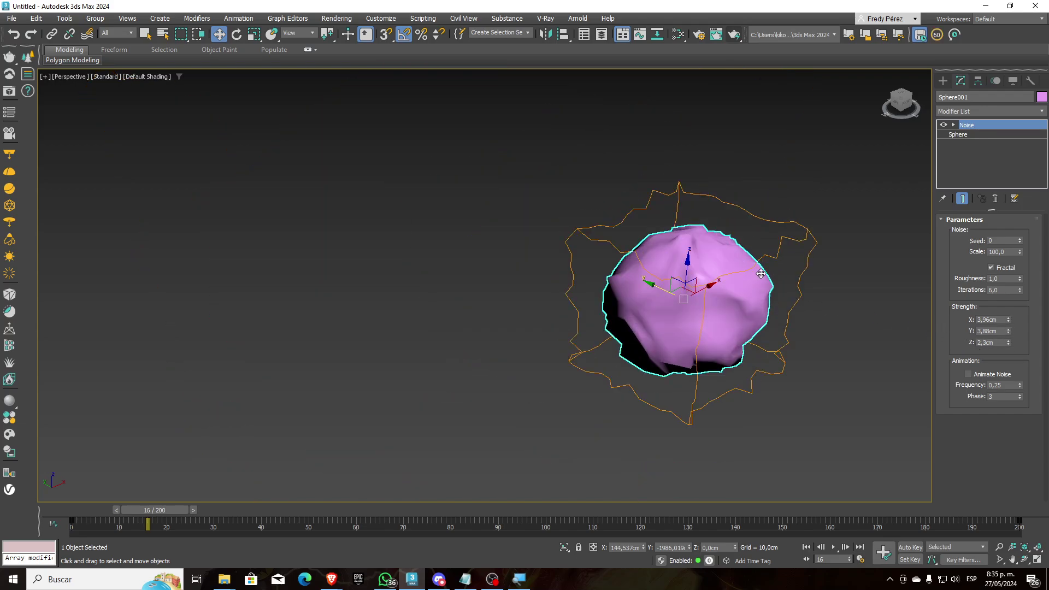
scroll(724, 287, down, 2)
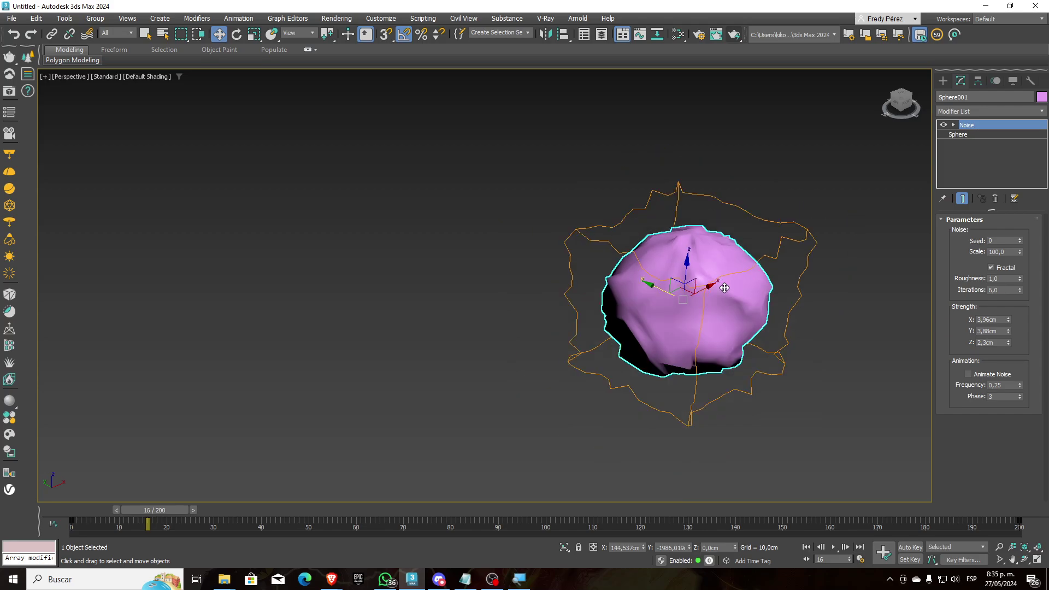
click(1021, 291)
click(1020, 280)
drag(1019, 280, 1020, 290)
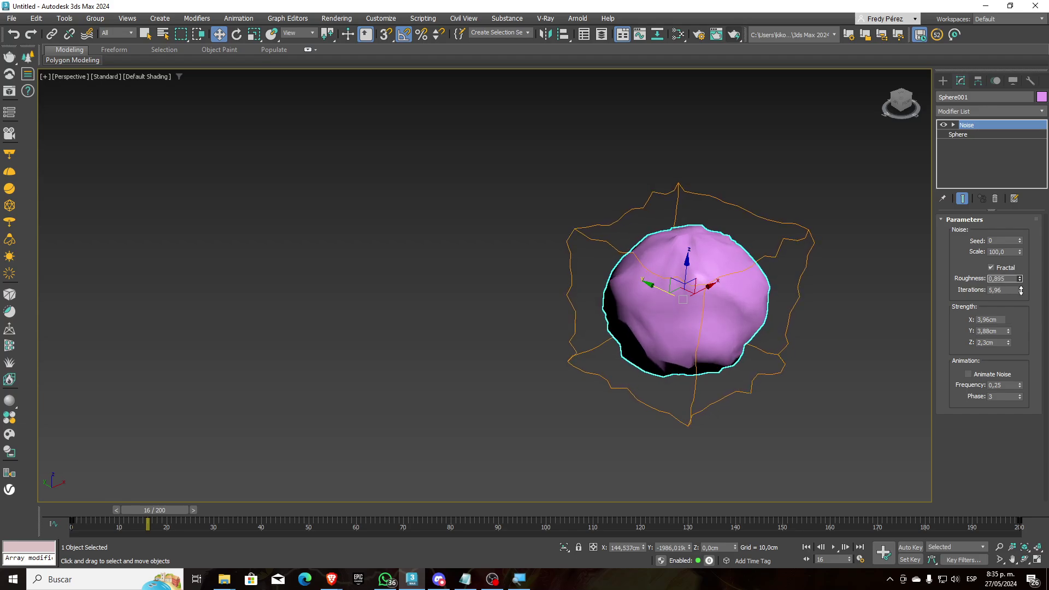
scroll(730, 301, up, 5)
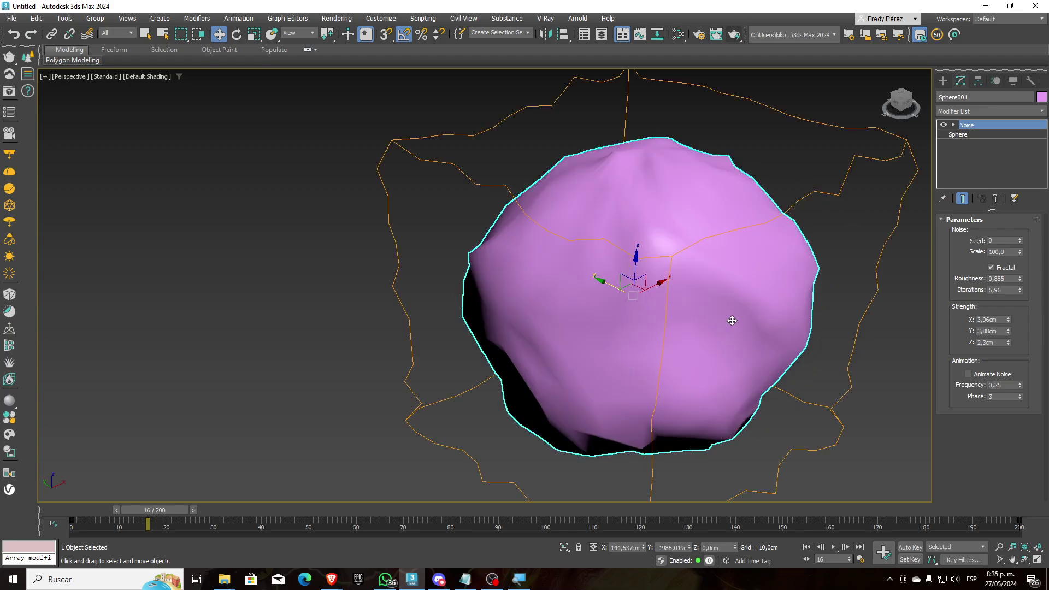
Collapse the noisy sphere's whole modifier stack and convert the result to an Editable Poly.
middle_drag(746, 299, 660, 343)
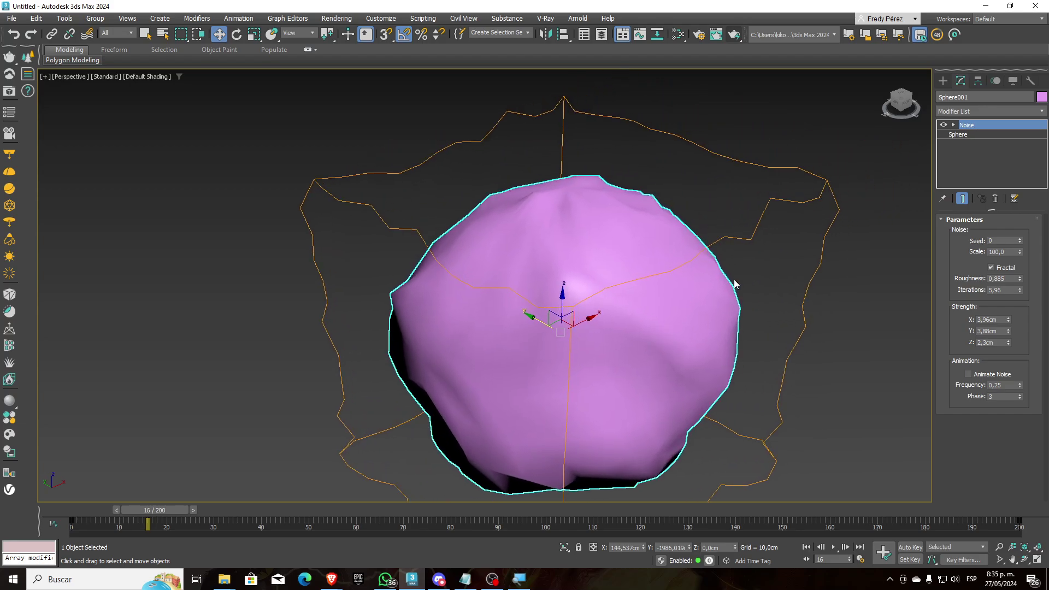
right_click(975, 124)
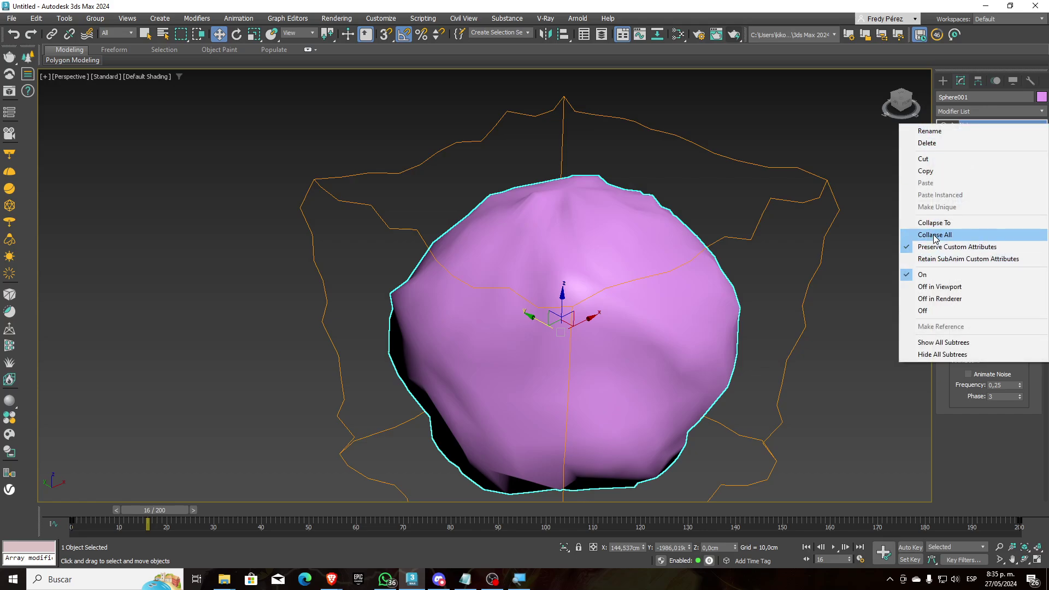
click(967, 232)
click(576, 322)
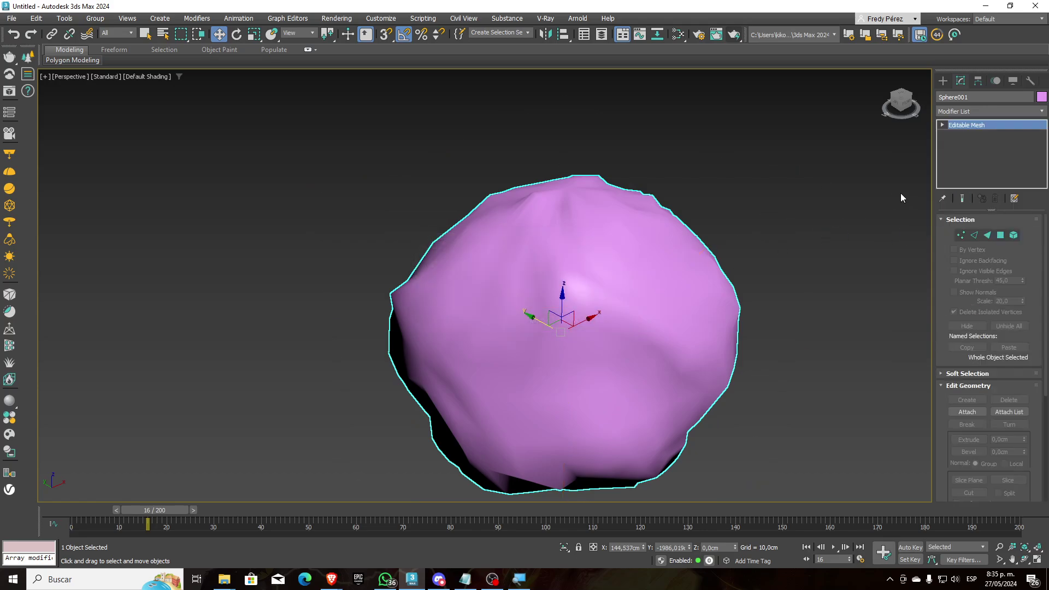
right_click(976, 130)
click(978, 197)
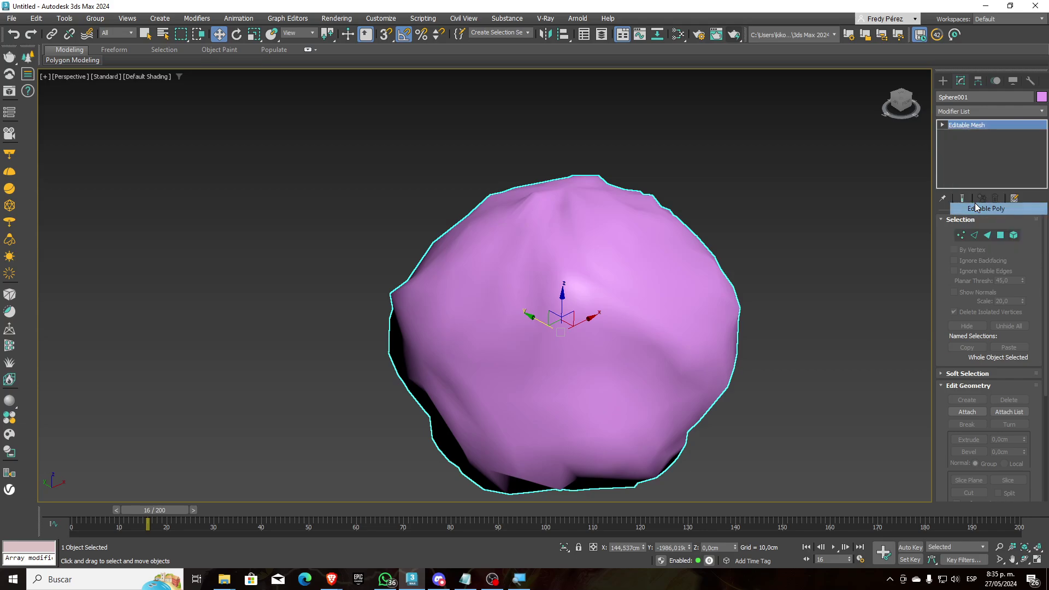
Select the Blizzard emitter and set its particle type to Instanced Geometry.
scroll(738, 203, down, 8)
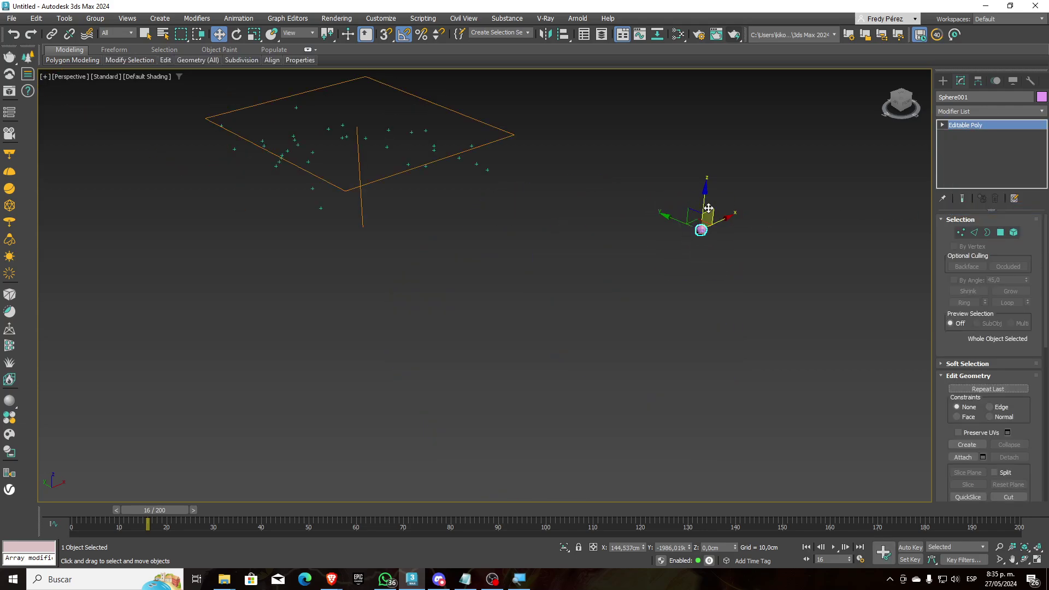
click(428, 153)
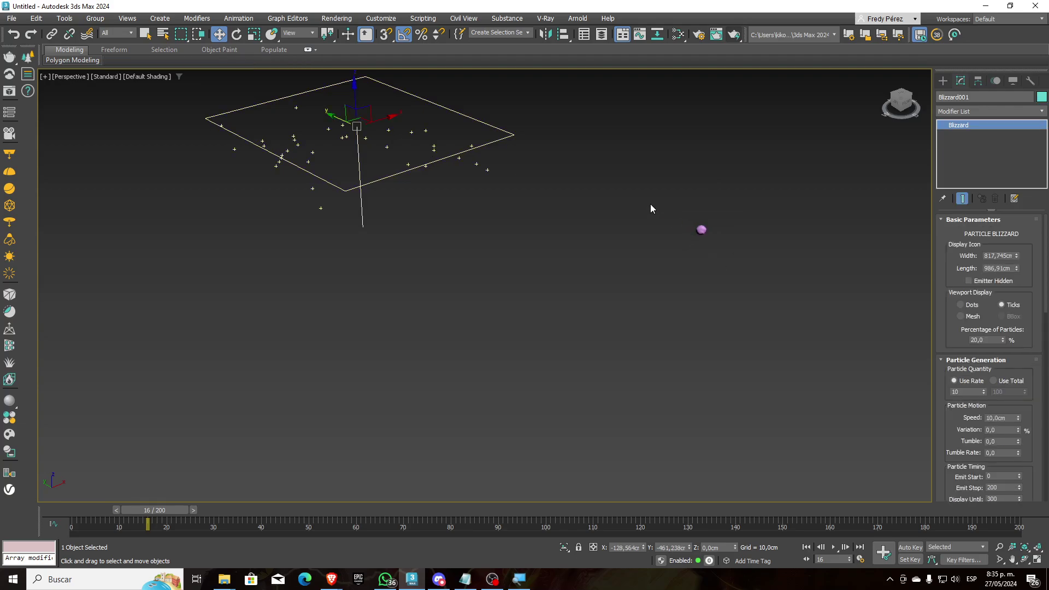
middle_drag(650, 206, 785, 279)
scroll(784, 280, up, 2)
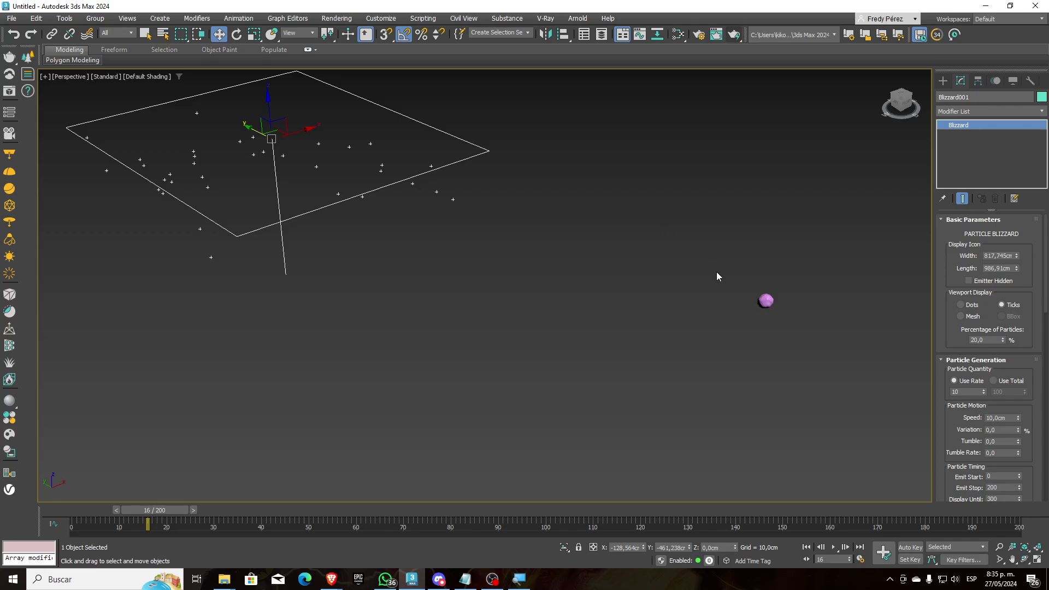
drag(947, 329, 939, 262)
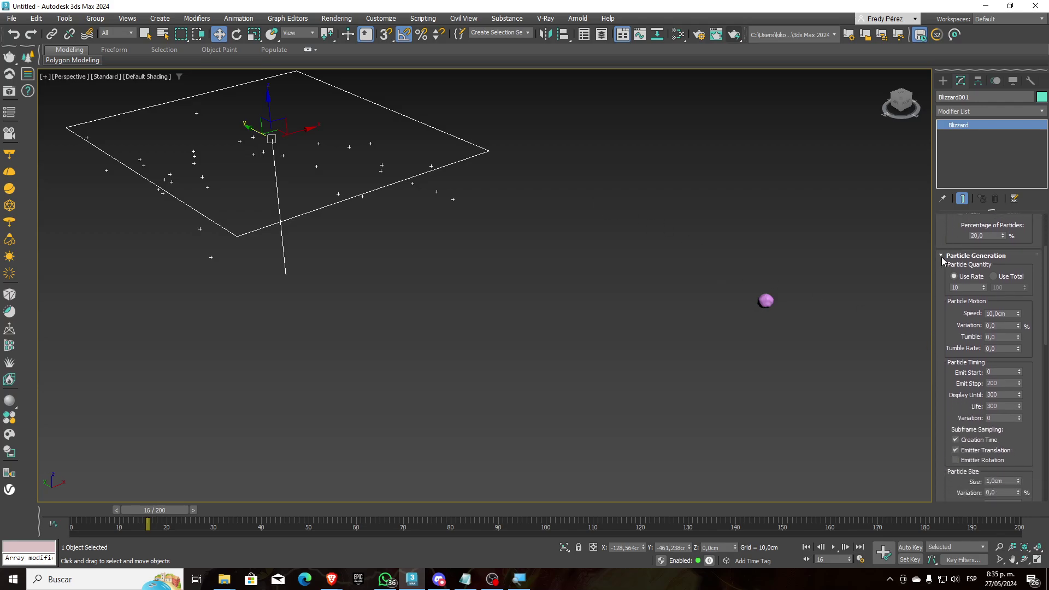
click(942, 260)
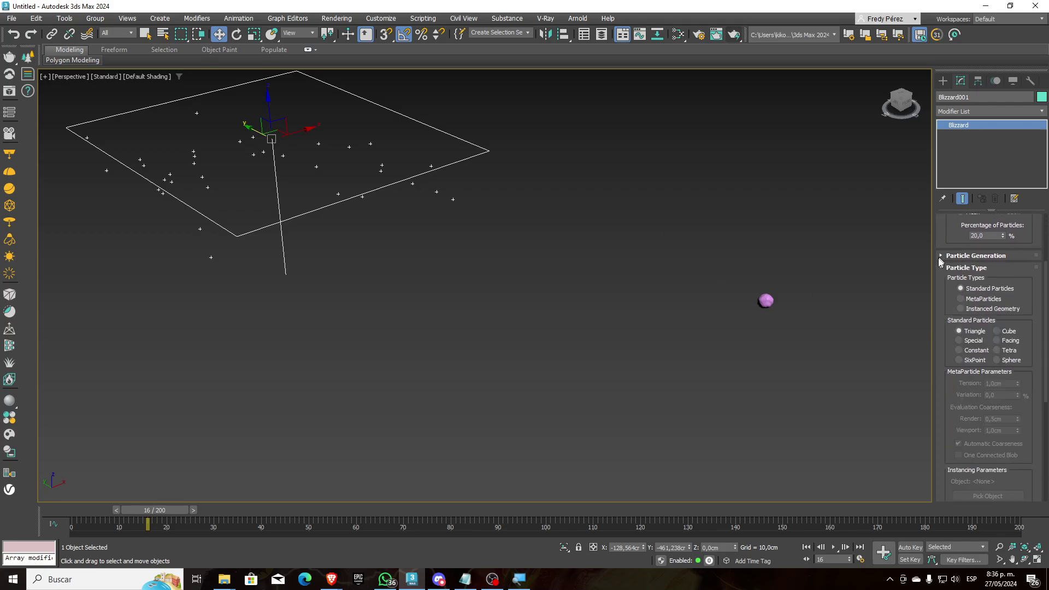
click(977, 309)
Pick the noisy sphere as the Blizzard's instanced particle object.
drag(952, 381, 953, 312)
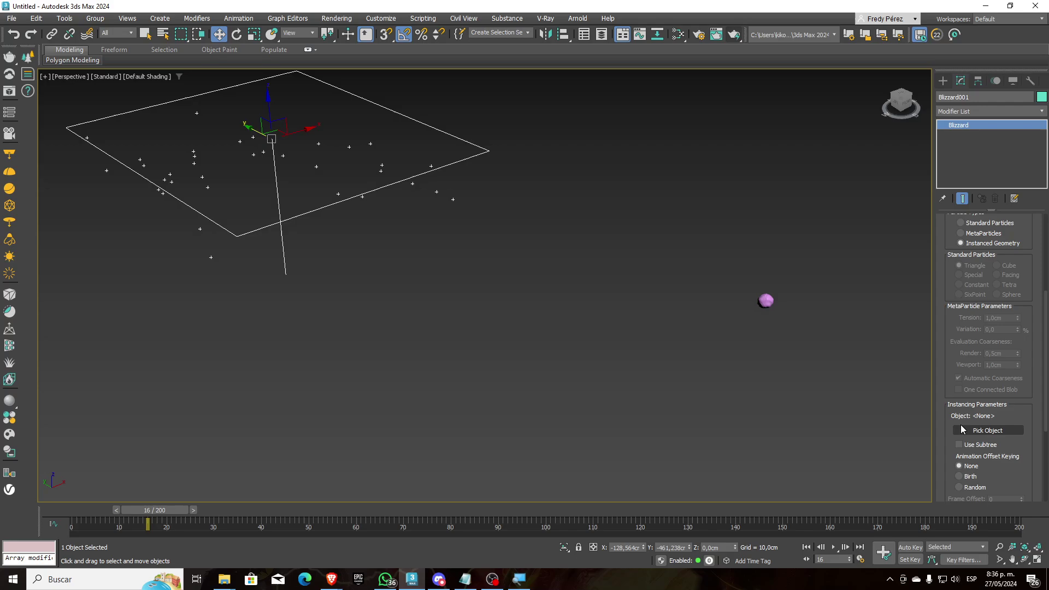
drag(965, 421, 966, 306)
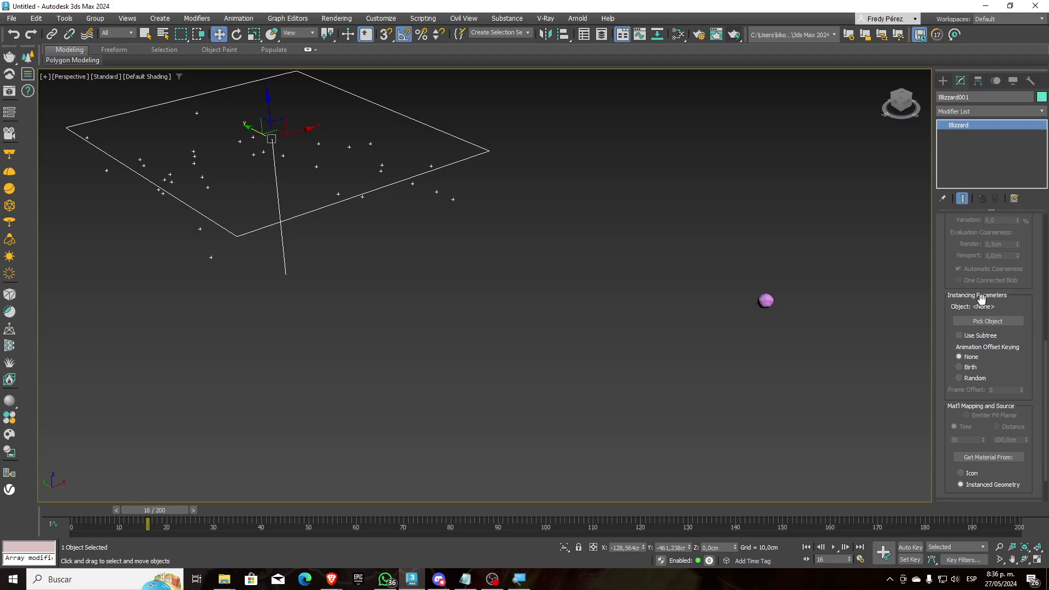
click(986, 322)
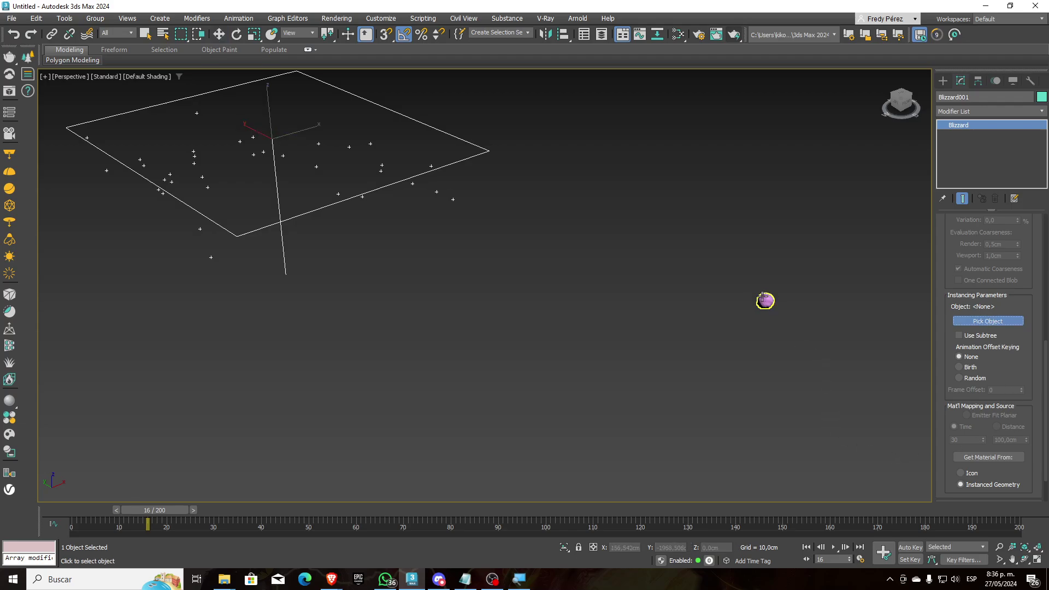
click(765, 301)
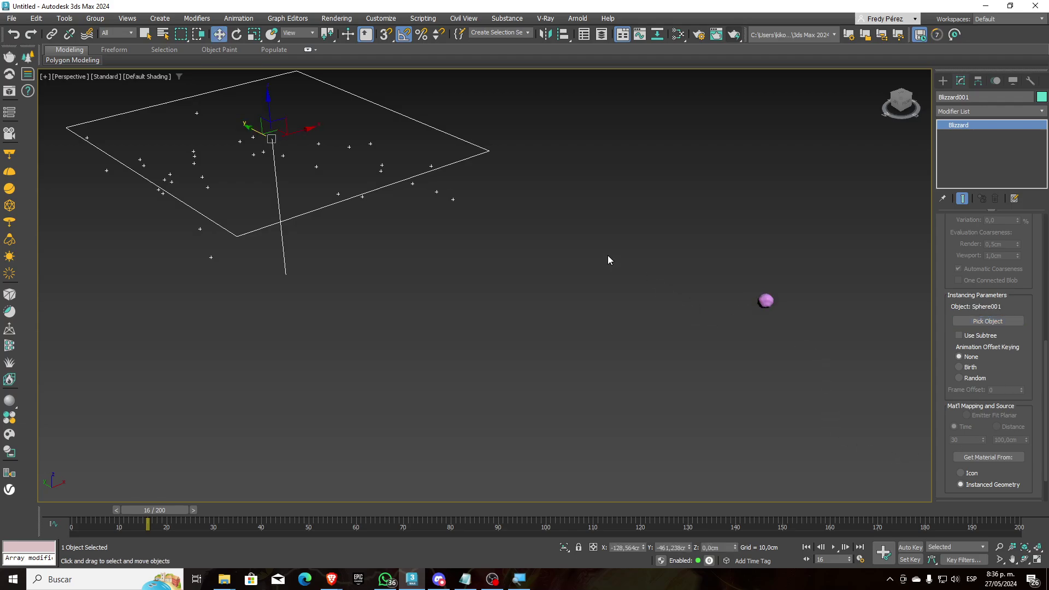
Switch the Blizzard's viewport display from ticks to Mesh.
middle_drag(607, 255, 668, 274)
drag(946, 236, 923, 453)
drag(947, 272, 949, 396)
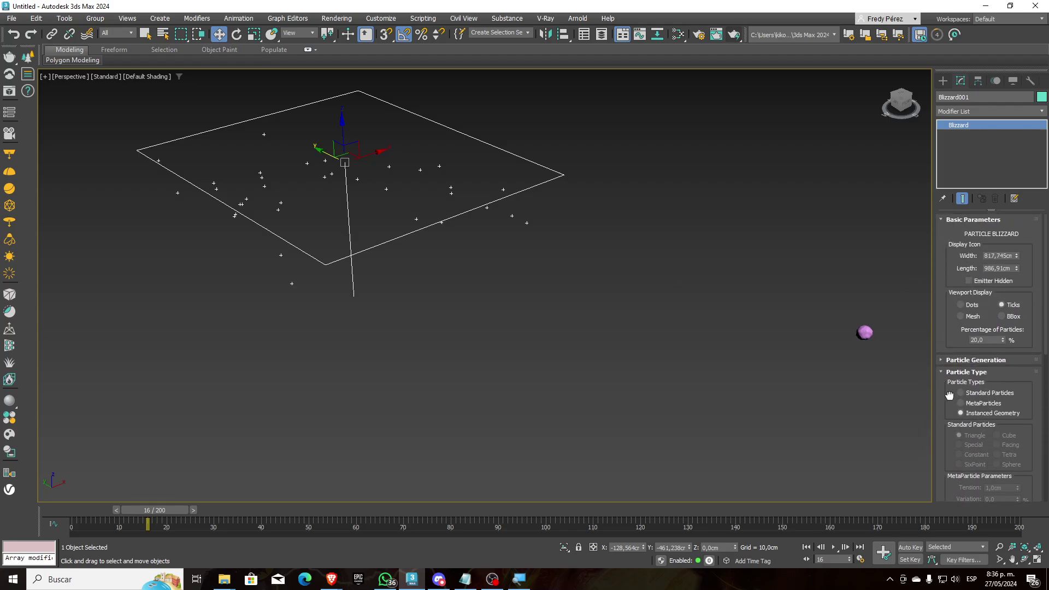
click(944, 360)
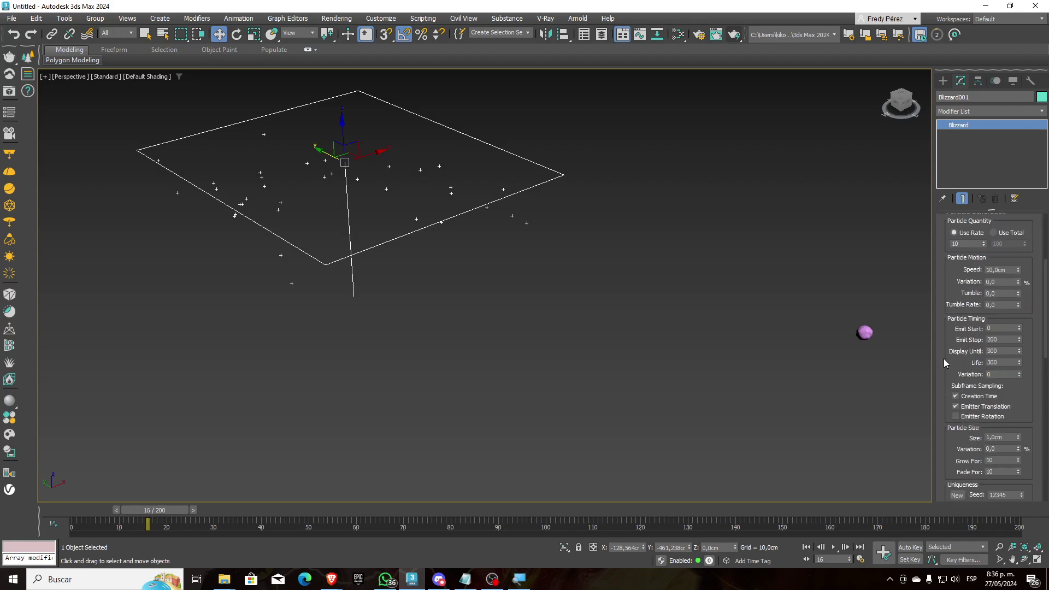
drag(955, 218, 962, 364)
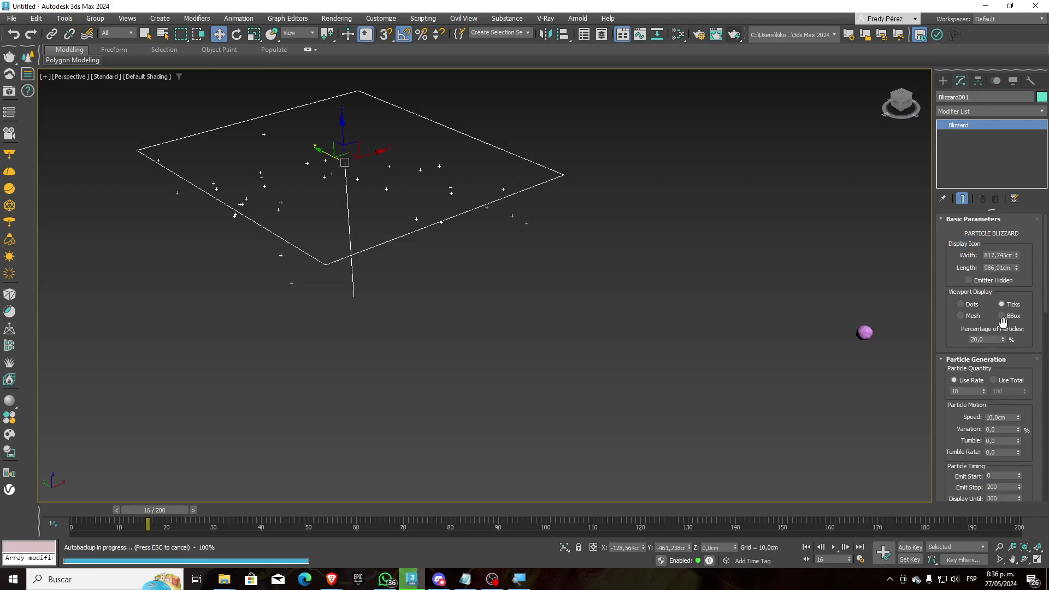
click(966, 318)
Inspect the instanced sphere particles up close and scrub the animation to frame 38.
scroll(464, 229, up, 5)
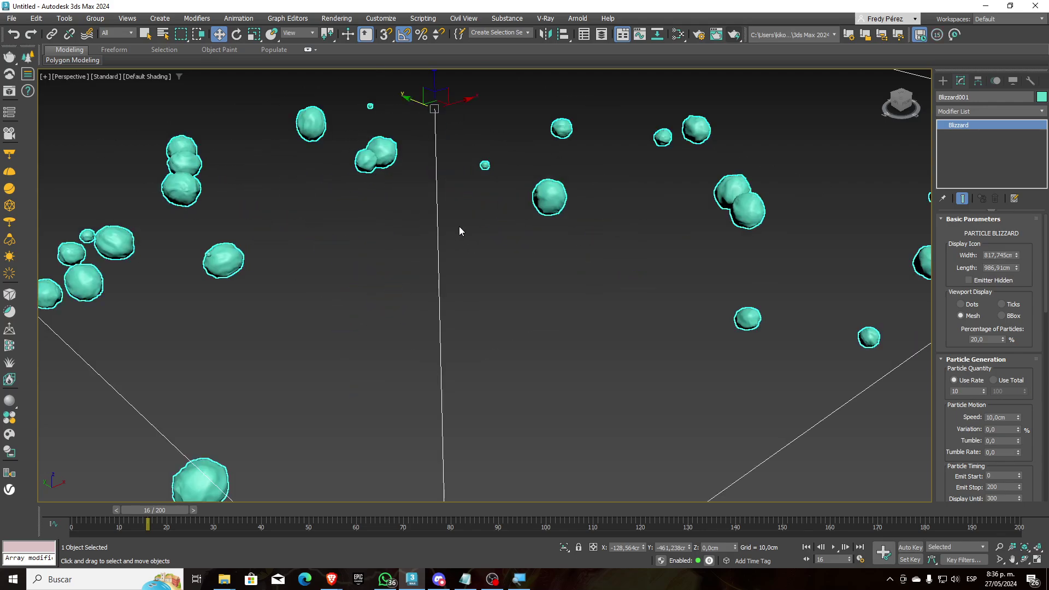
middle_drag(751, 204, 717, 251)
scroll(717, 252, up, 3)
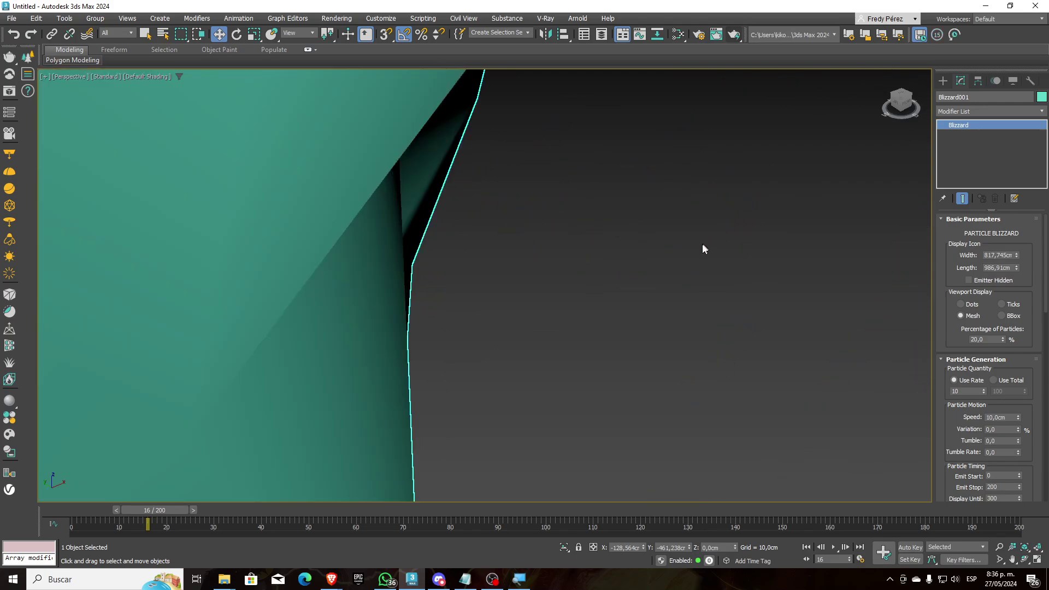
scroll(702, 244, down, 1)
middle_drag(352, 265, 605, 292)
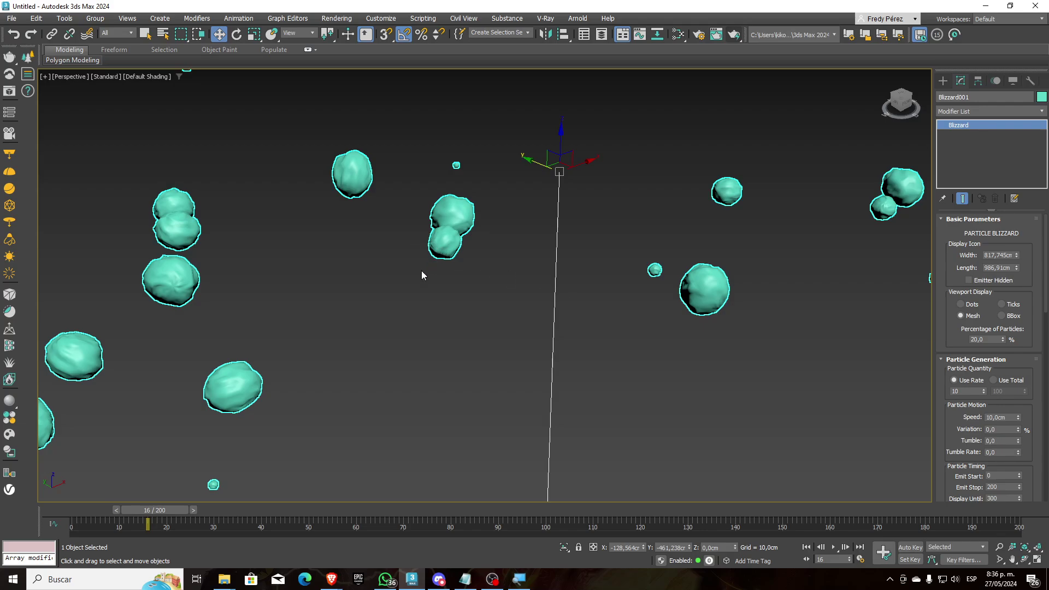
scroll(251, 256, up, 3)
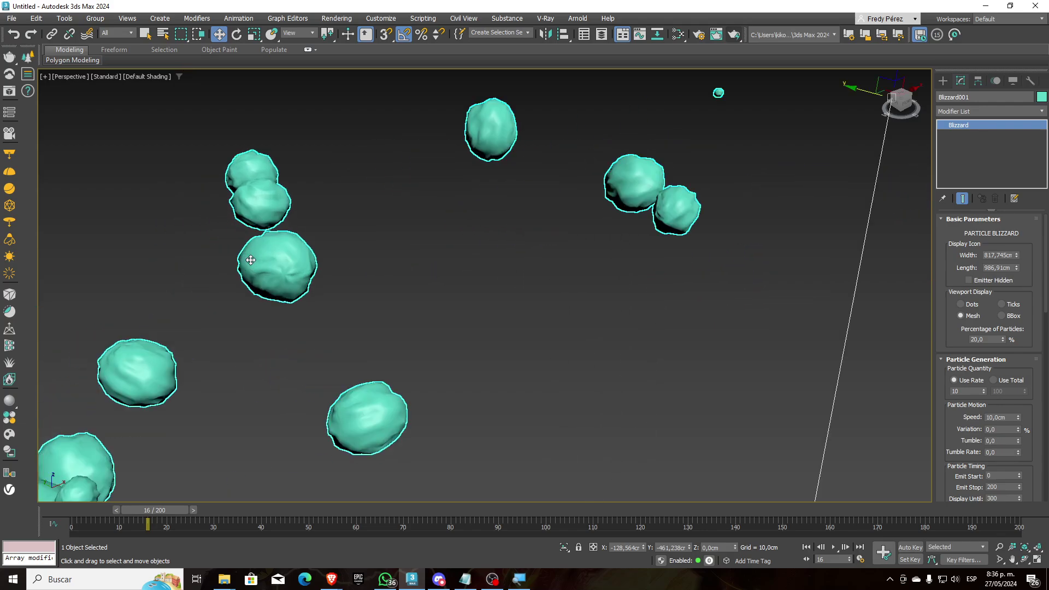
scroll(250, 260, down, 4)
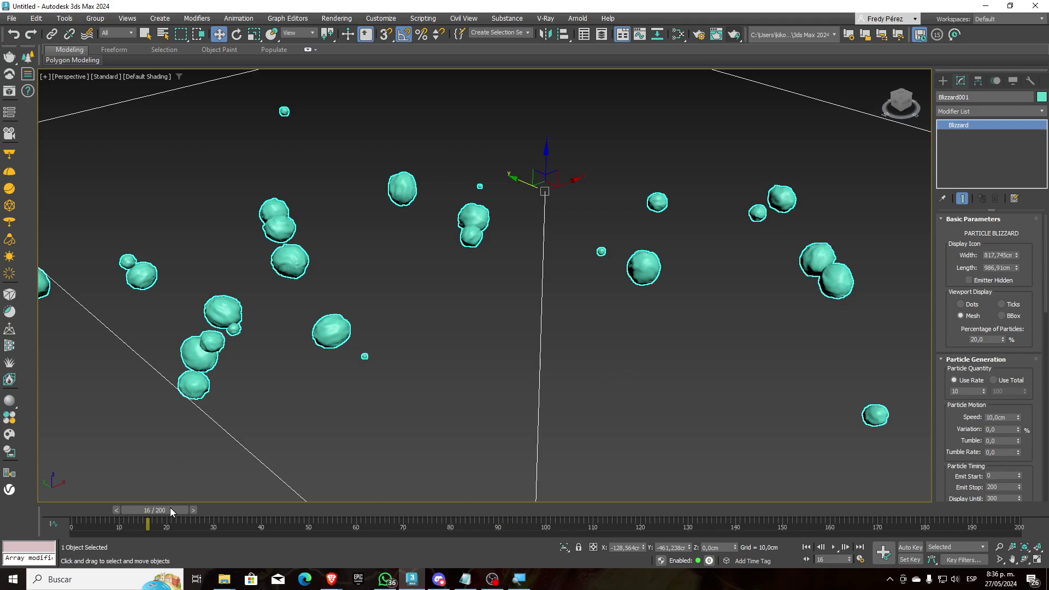
drag(169, 507, 252, 525)
key(w)
Review the Blizzard's particle type, Rotation and Collision, and Object Motion Inheritance parameters.
scroll(1005, 456, down, 10)
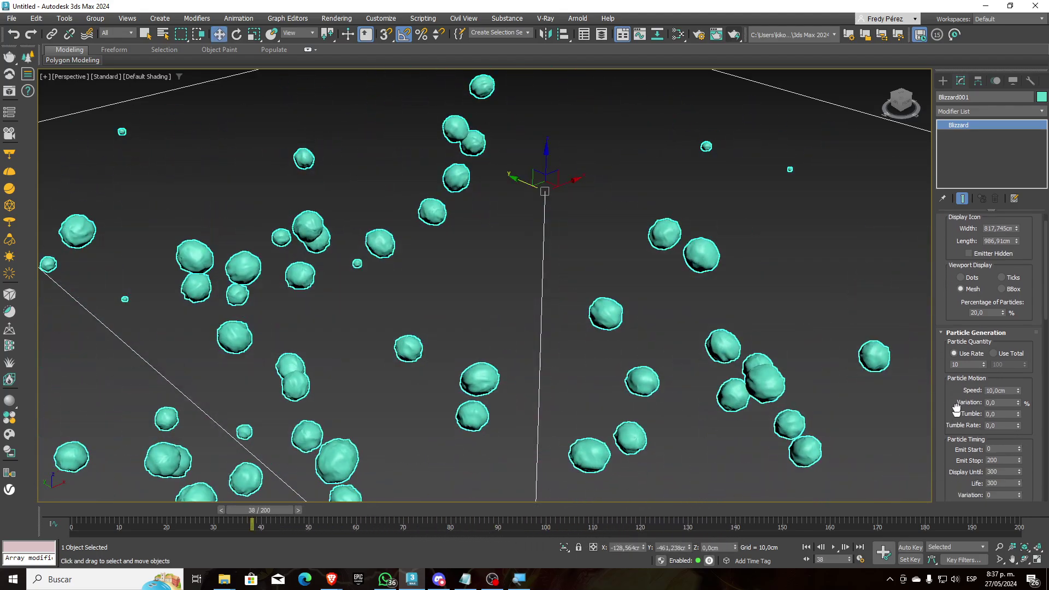
scroll(944, 395, down, 8)
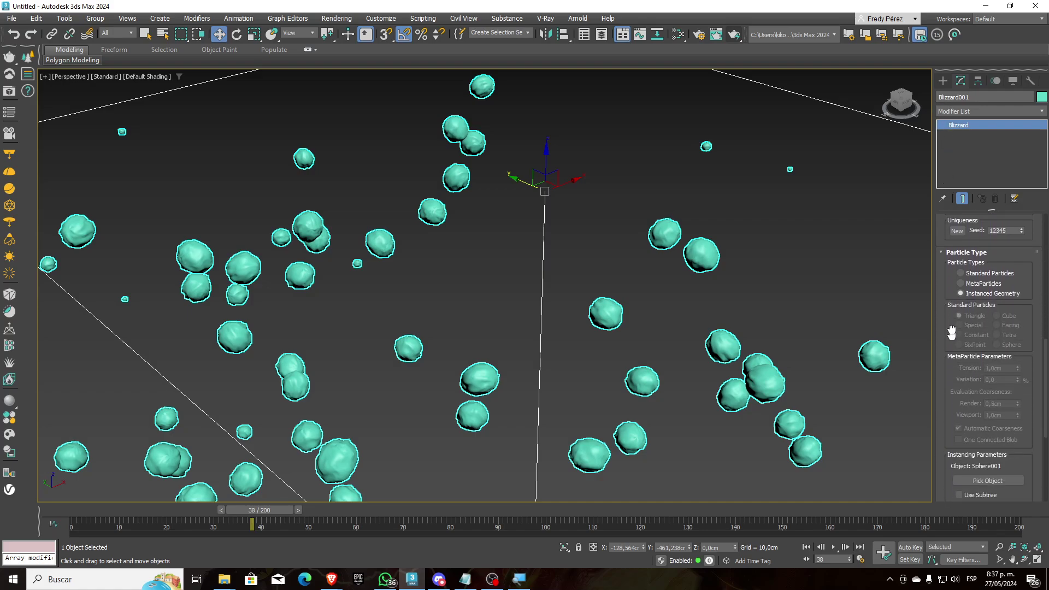
scroll(957, 404, down, 2)
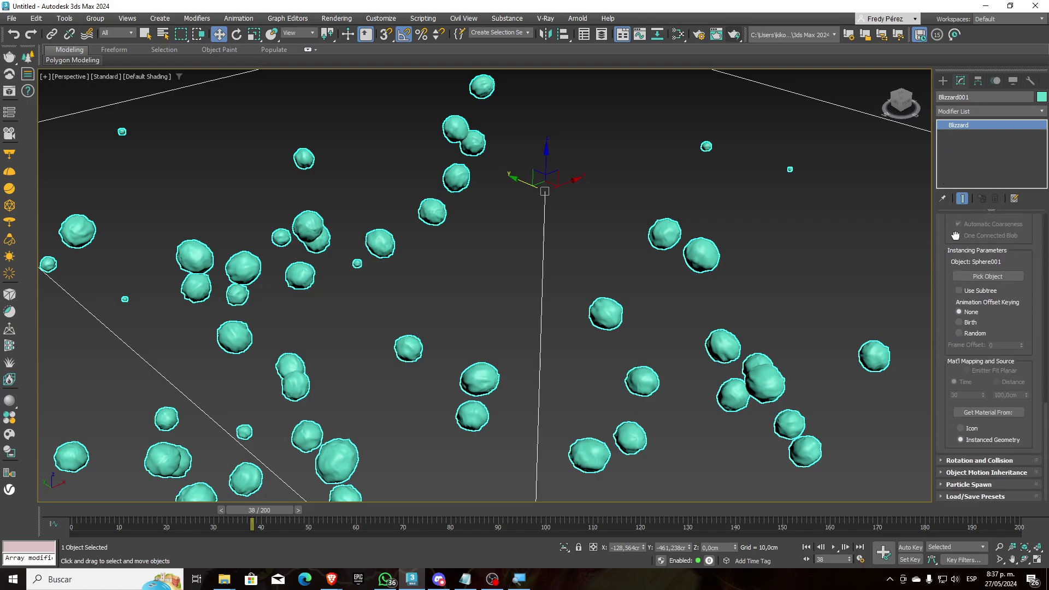
click(942, 460)
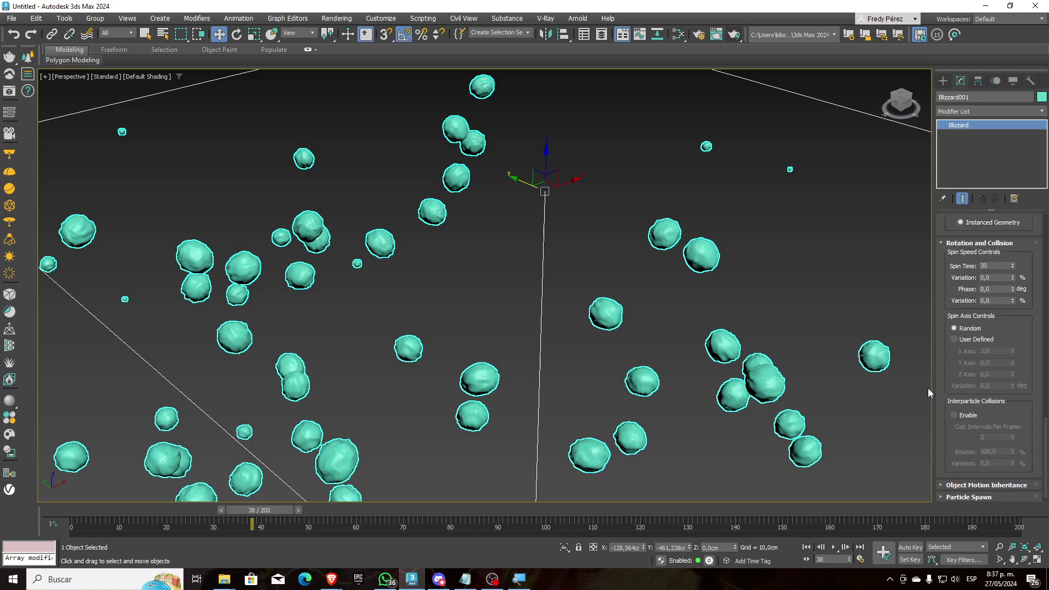
drag(949, 306, 949, 272)
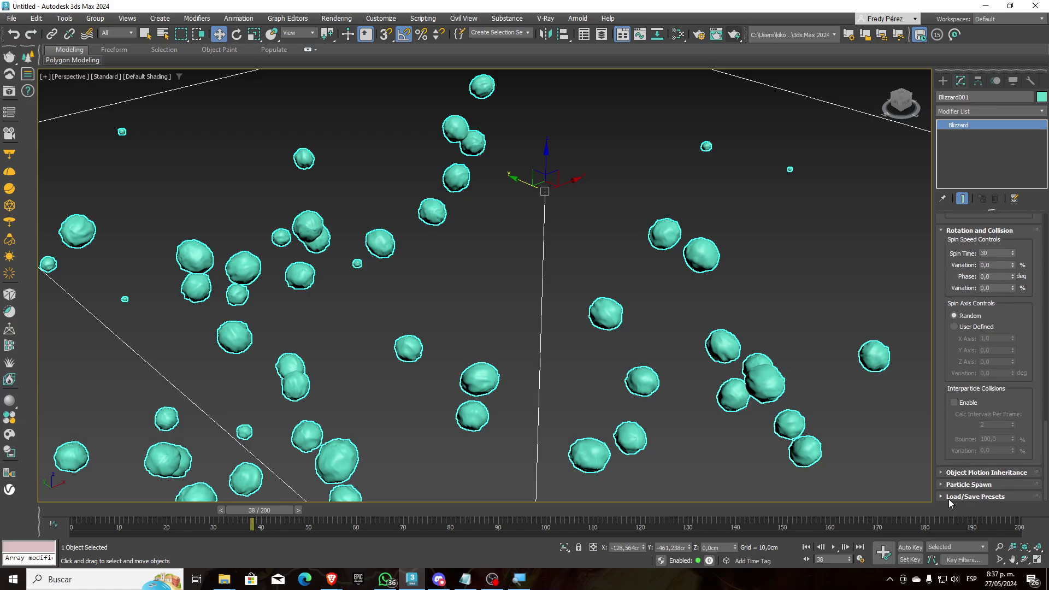
click(946, 472)
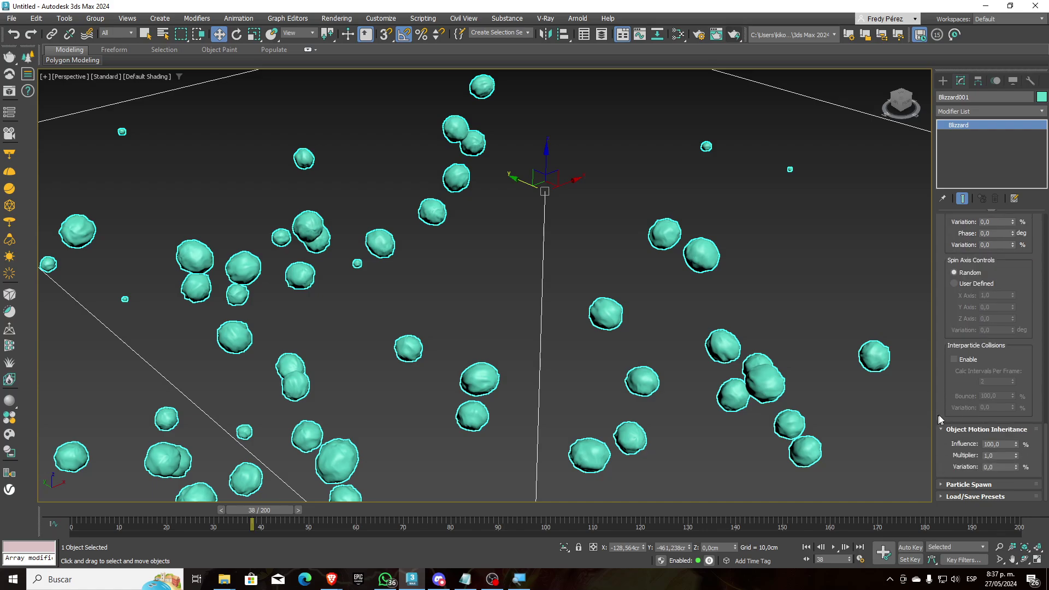
drag(948, 257, 946, 347)
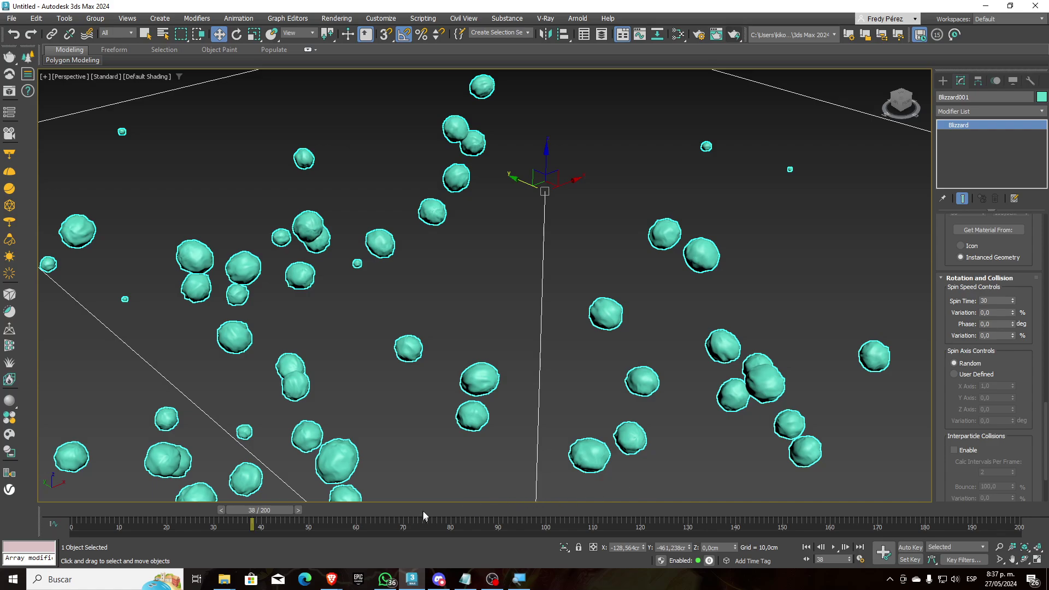
Frame the whole emitter and scrub the animation to frame 98 to check the falling particles.
mouse_move(268, 510)
mouse_down()
mouse_move(185, 495)
mouse_move(450, 510)
mouse_move(171, 508)
mouse_move(272, 507)
mouse_move(261, 510)
mouse_up()
key(w)
key(z)
scroll(382, 371, down, 4)
scroll(374, 358, up, 5)
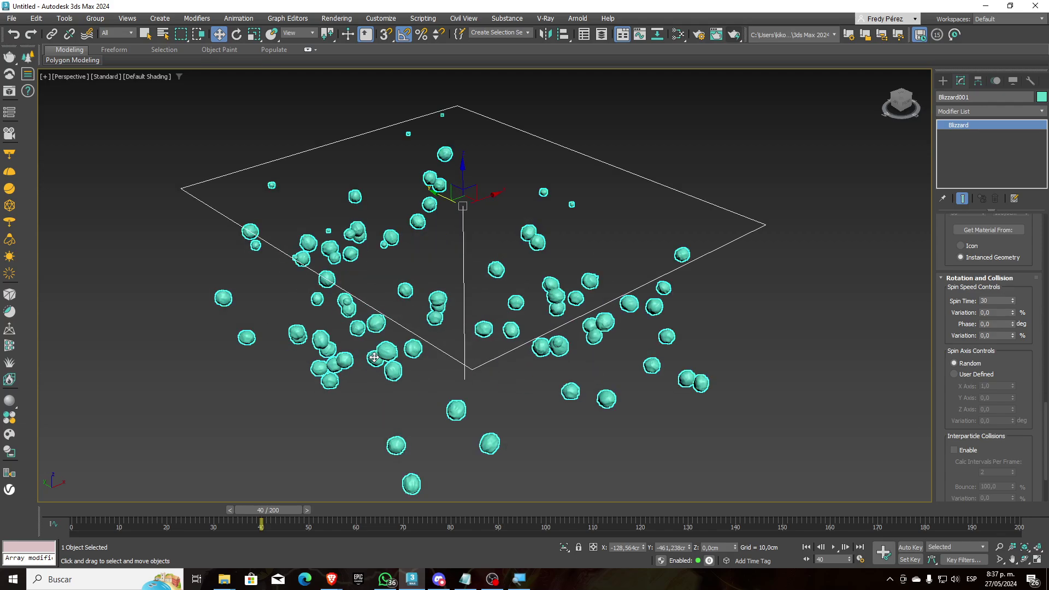
drag(280, 507, 545, 558)
key(w)
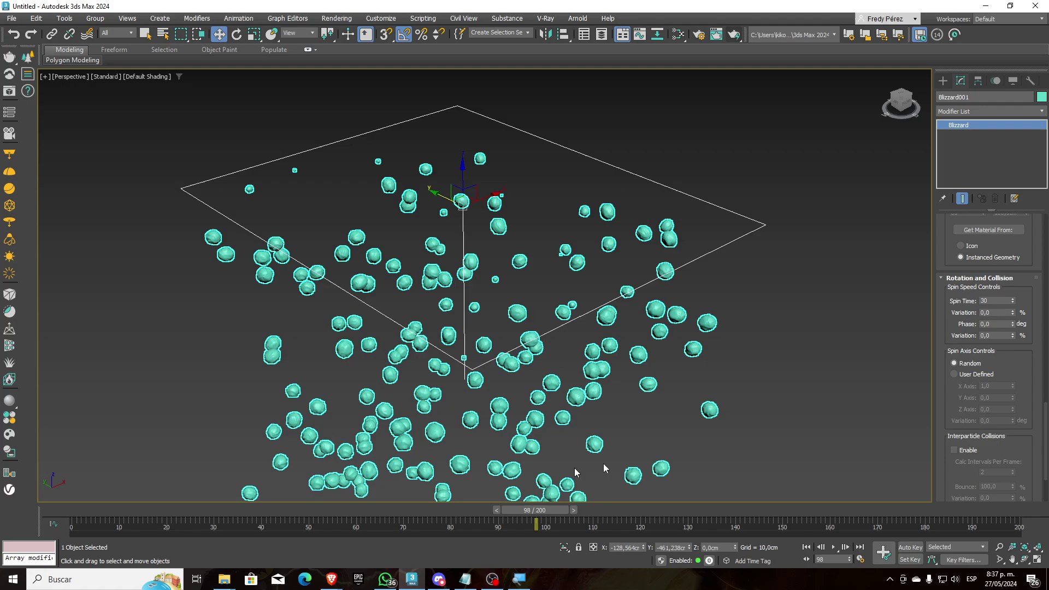
Try a Blizzard spin time of 1 and preview the rotation by scrubbing to frame 94.
drag(962, 339, 956, 300)
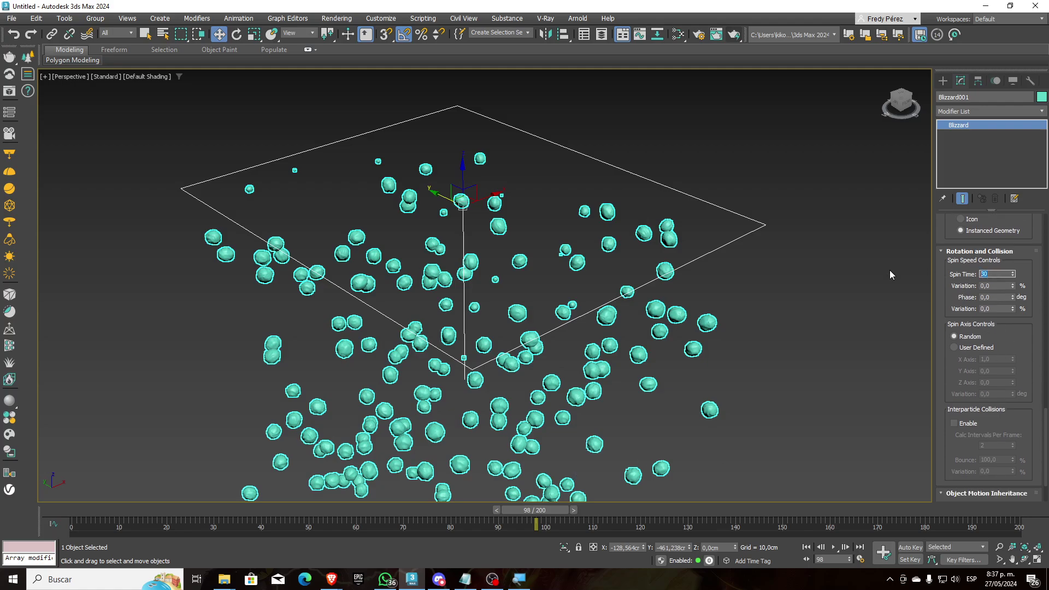
text(1)
scroll(375, 460, up, 4)
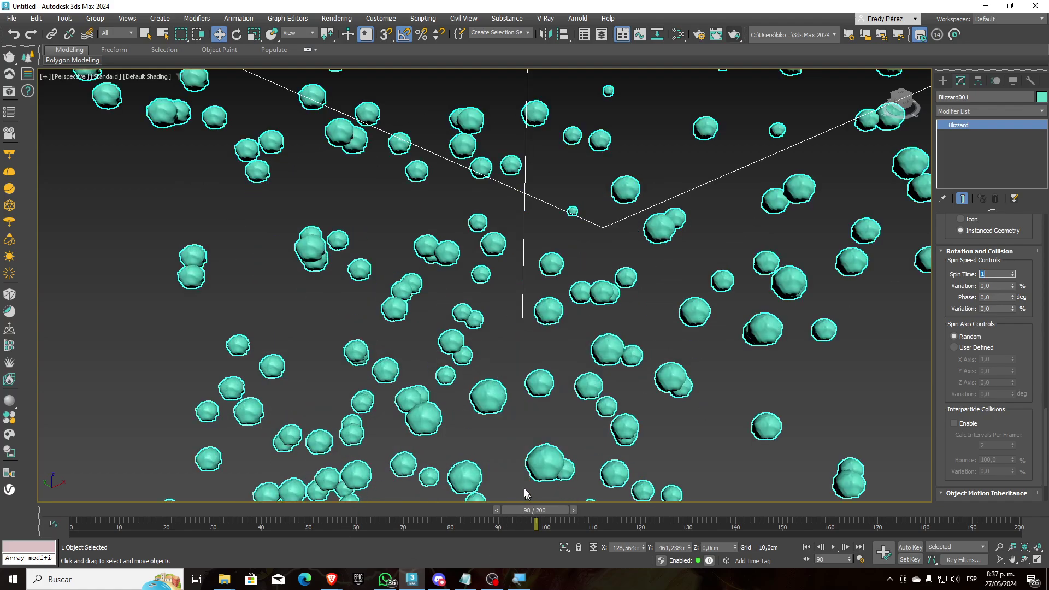
scroll(524, 493, down, 5)
drag(556, 507, 534, 569)
key(w)
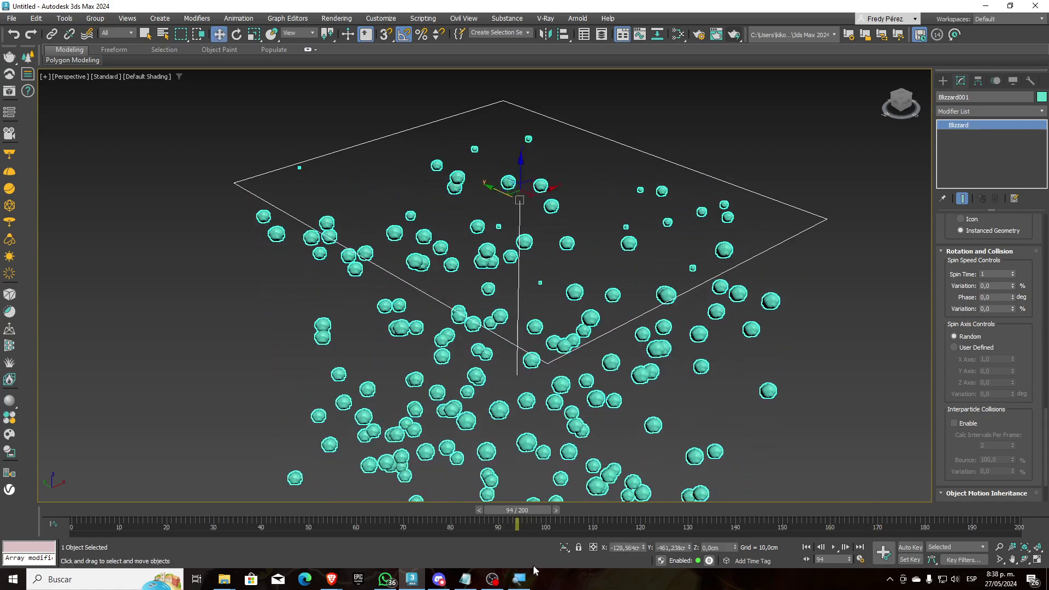
Set the Blizzard's spin time to 20 and its phase variation to 20%, and preview the motion up to frame 176.
double_click(995, 274)
text(20)
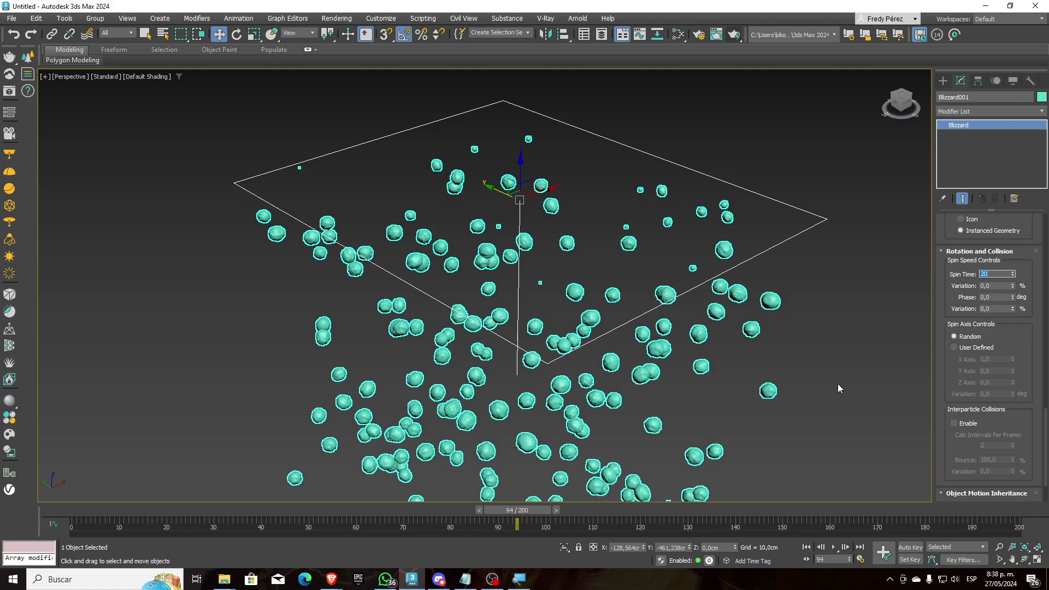
double_click(994, 308)
text(20)
key(Return)
drag(517, 509, 906, 531)
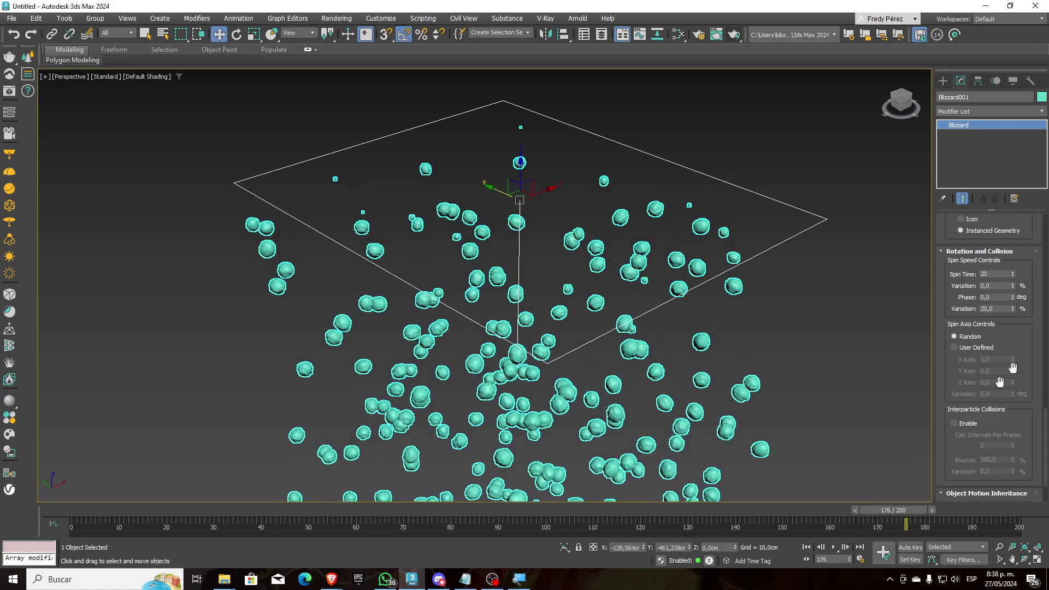
Preview the spinning particles by scrubbing back to frame 112, and review the Blizzard's Particle Spawn parameters.
double_click(1007, 308)
drag(900, 509, 562, 542)
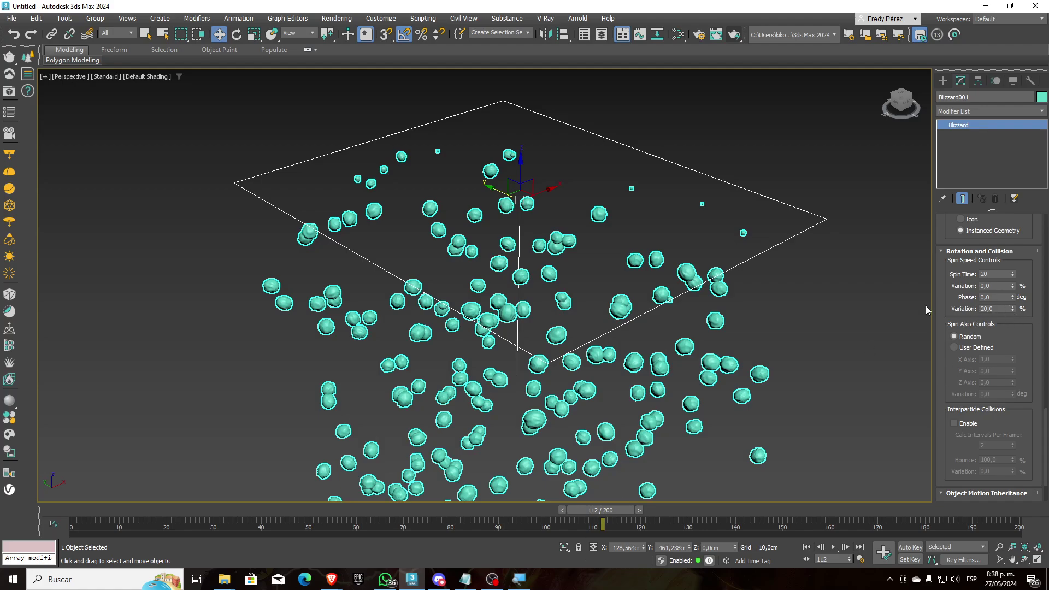
click(976, 310)
scroll(952, 443, down, 3)
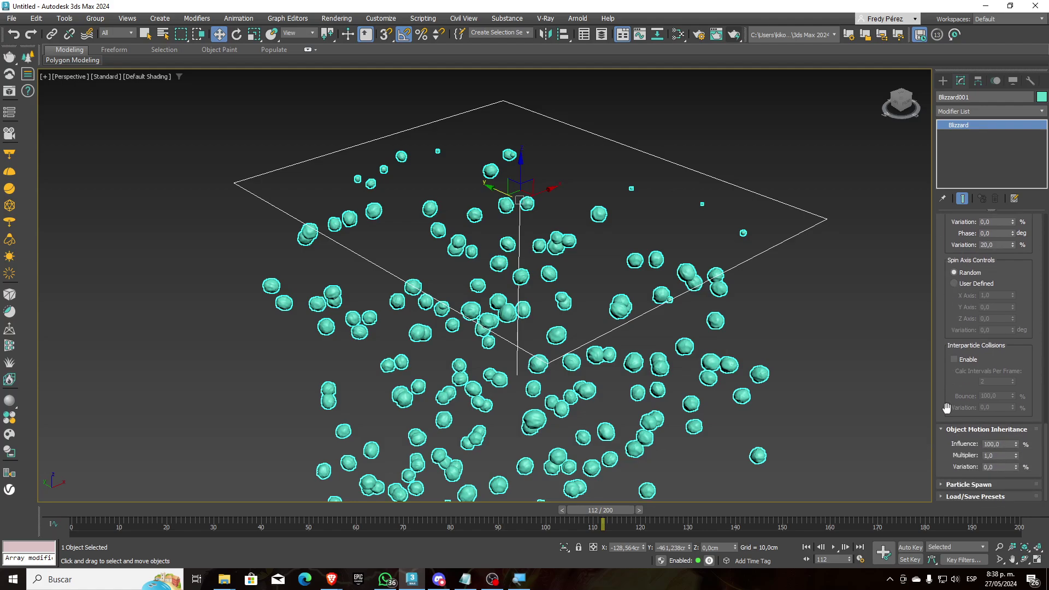
click(947, 484)
scroll(955, 415, down, 10)
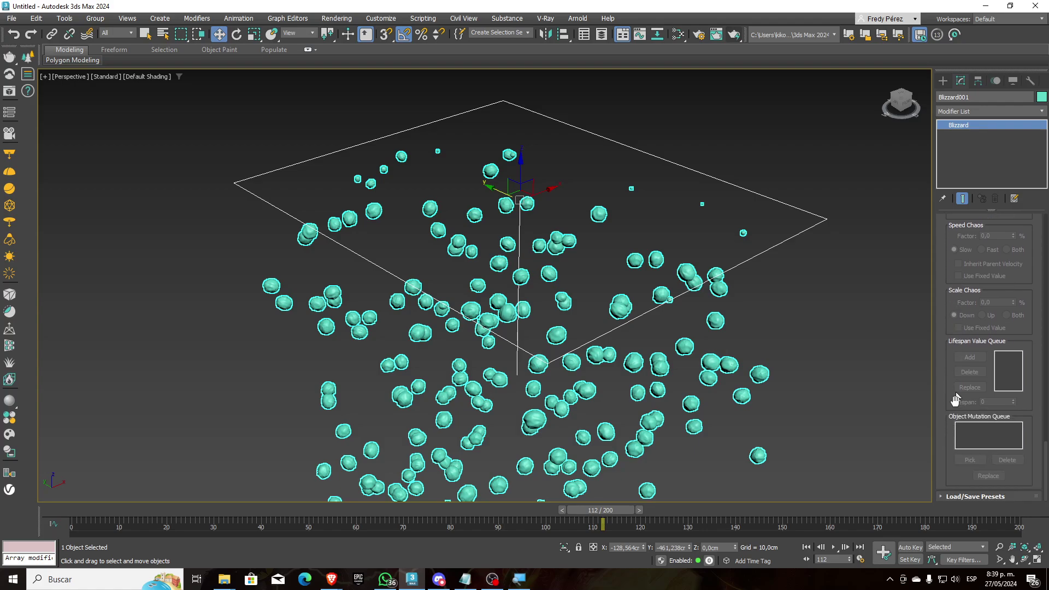
Try a Blizzard spin time variation of 50%, previewing it at frame 121, and reset the variation to 0%.
scroll(961, 334, up, 12)
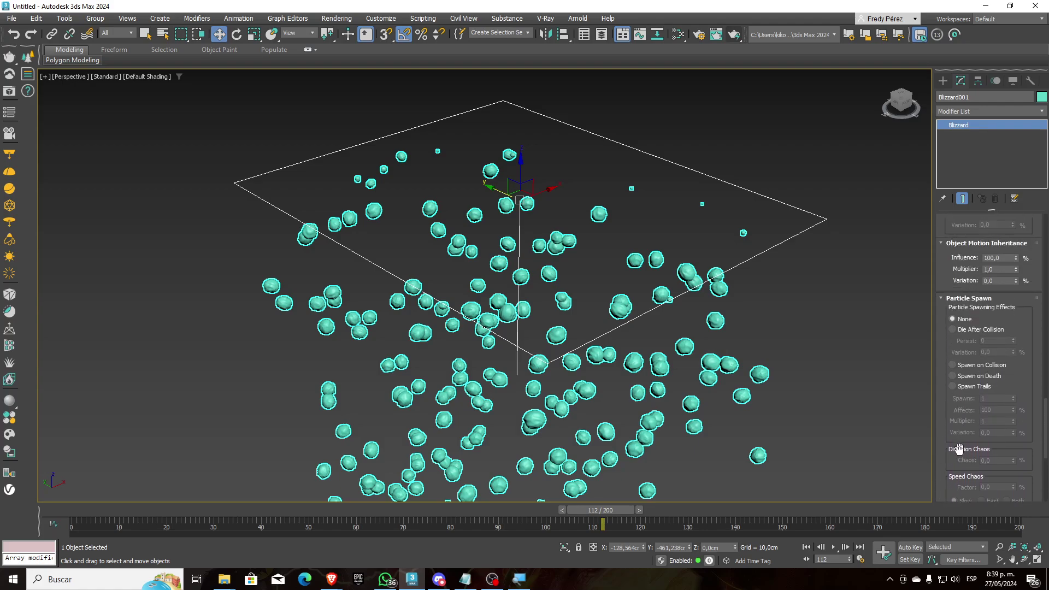
drag(958, 298, 965, 415)
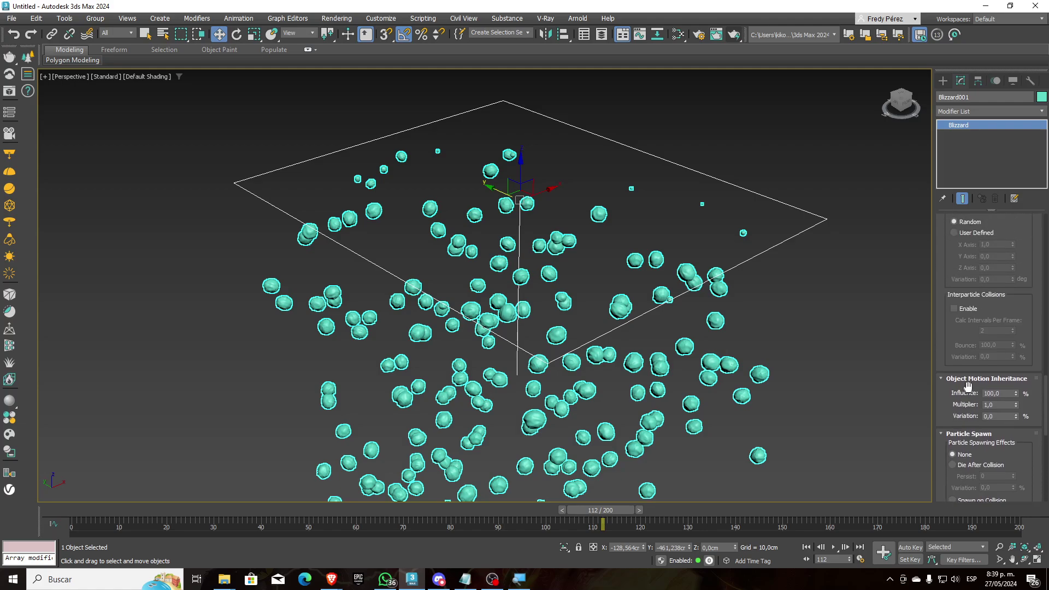
drag(968, 331, 962, 467)
drag(961, 315, 958, 351)
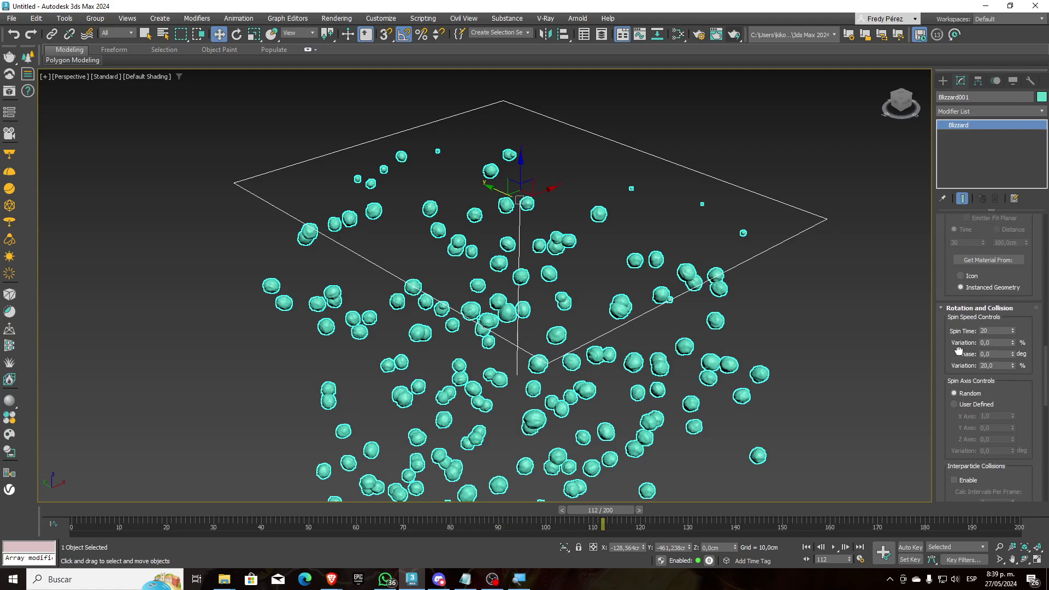
click(998, 342)
key(Return)
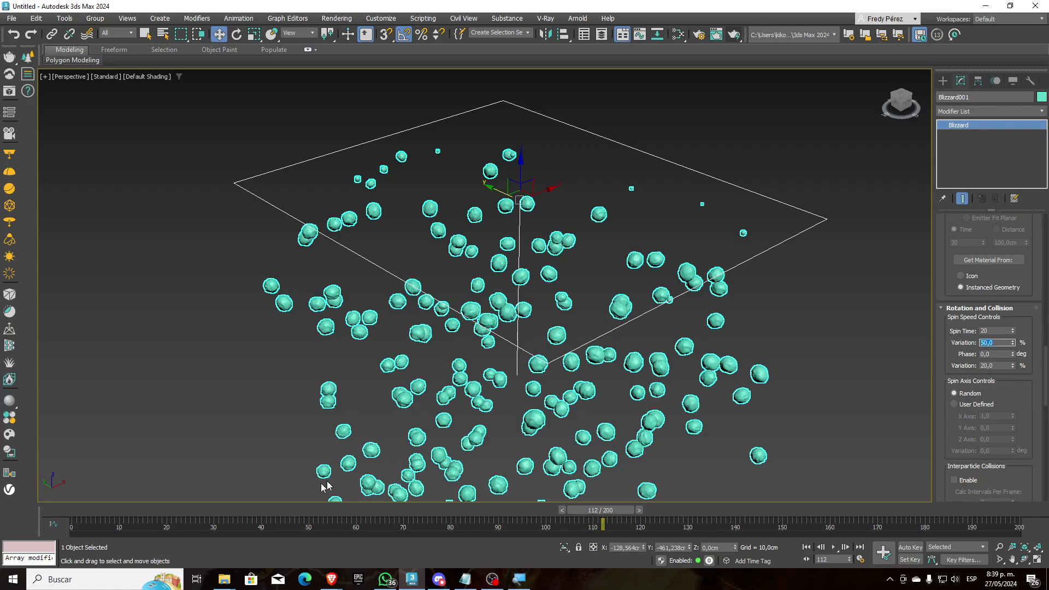
drag(592, 521, 638, 522)
key(w)
double_click(1006, 342)
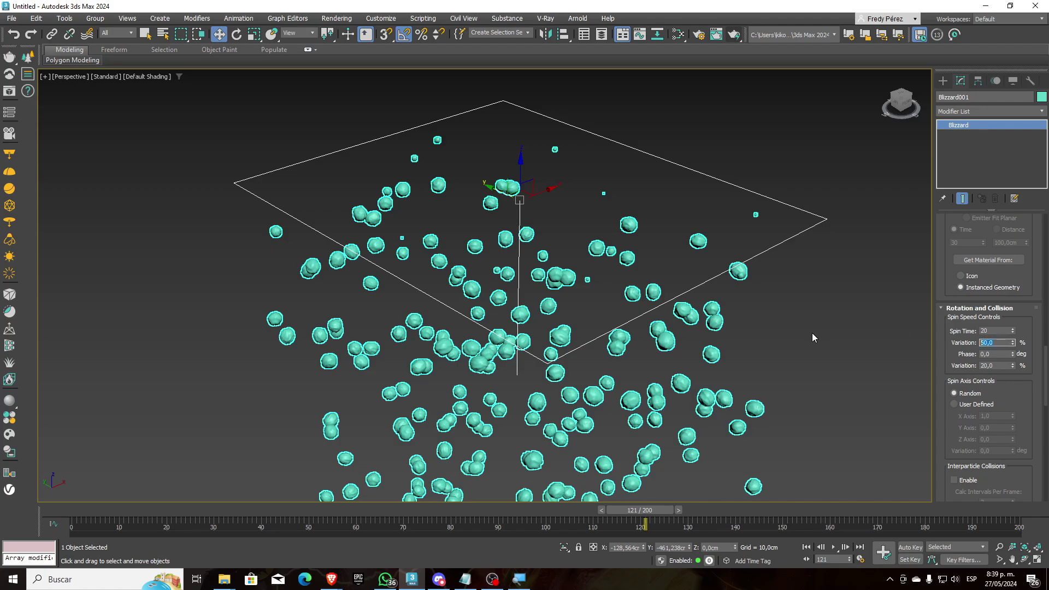
key(Return)
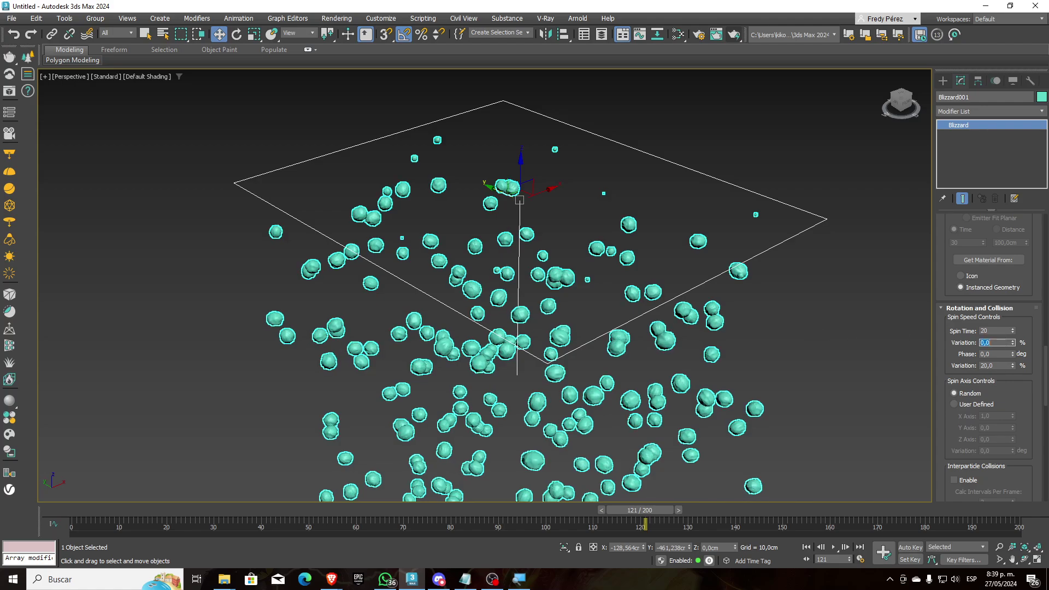
Review the Blizzard's Spin Axis, Interparticle Collisions, Object Motion Inheritance, Particle Spawn, Particle Type and Particle Generation parameters.
scroll(966, 354, down, 4)
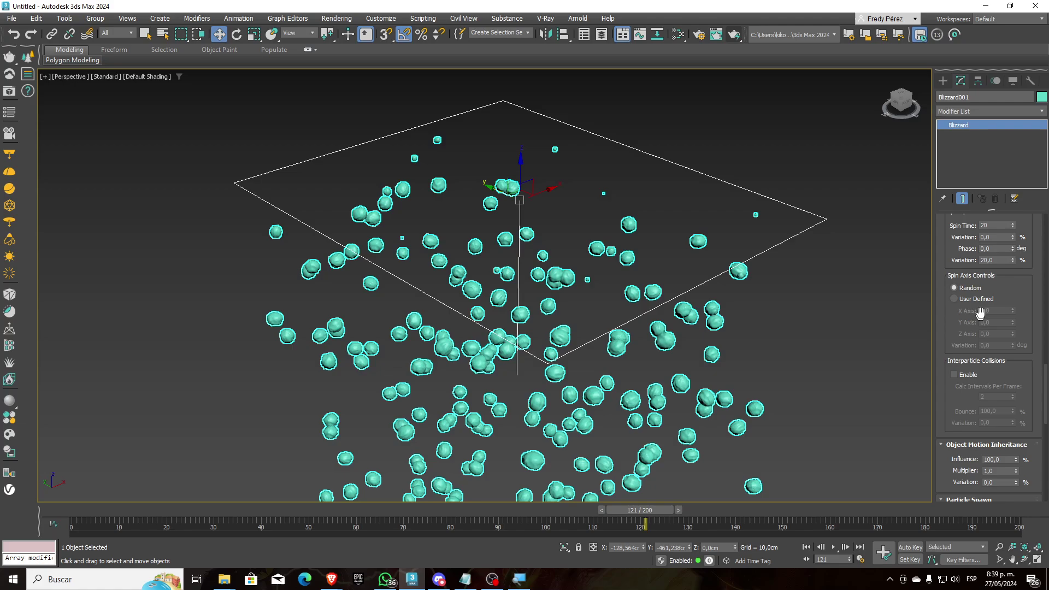
scroll(980, 311, down, 3)
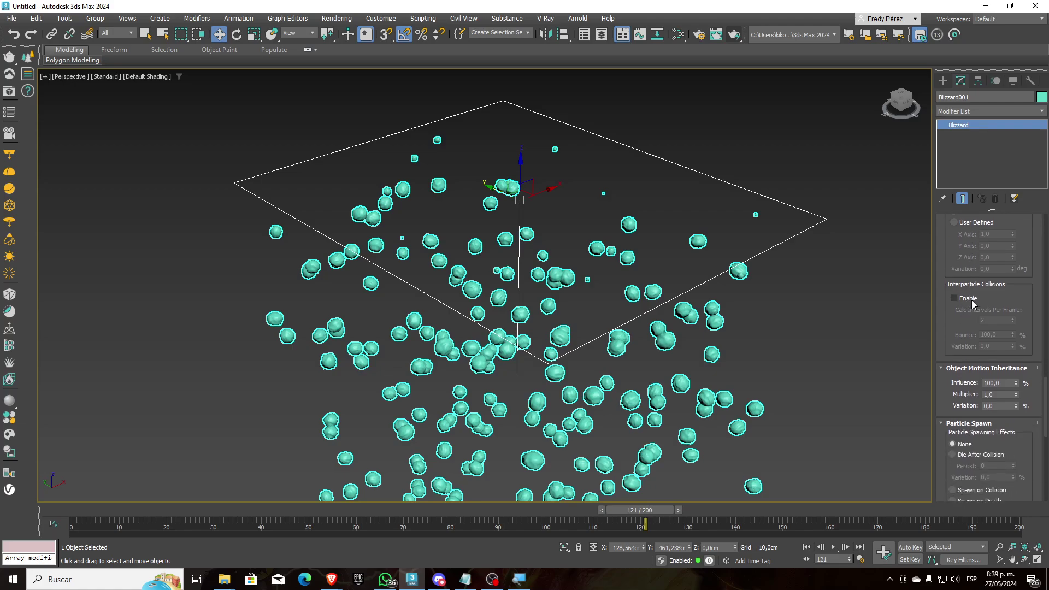
scroll(968, 309, down, 3)
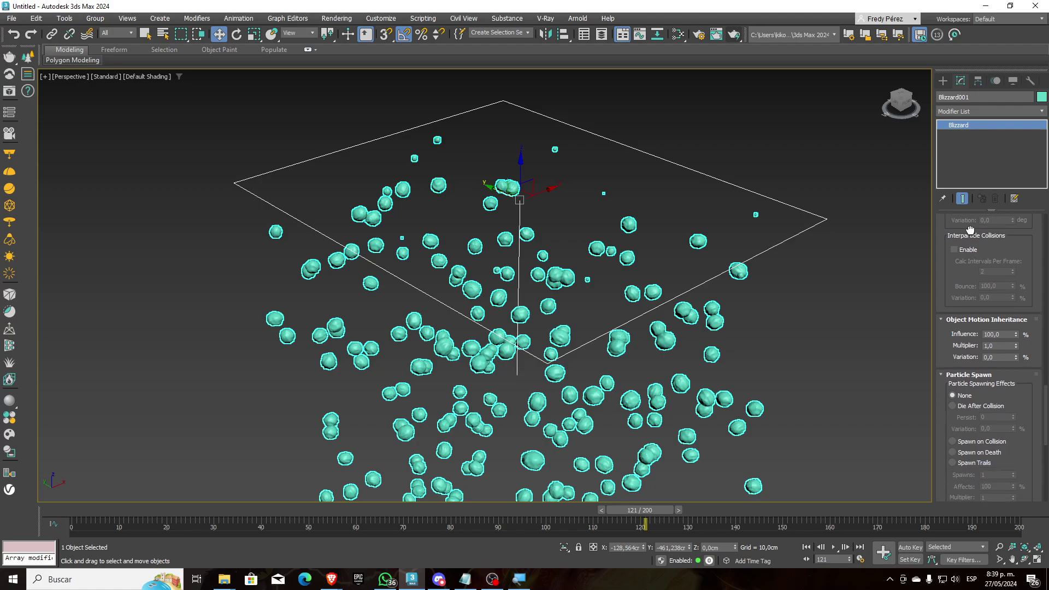
scroll(964, 322, down, 5)
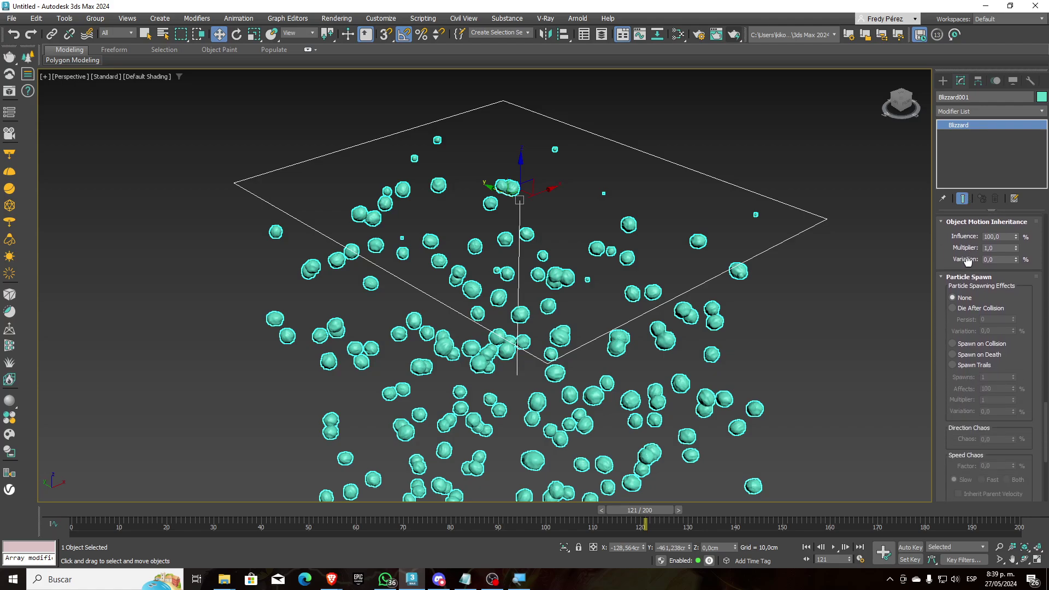
scroll(950, 252, down, 3)
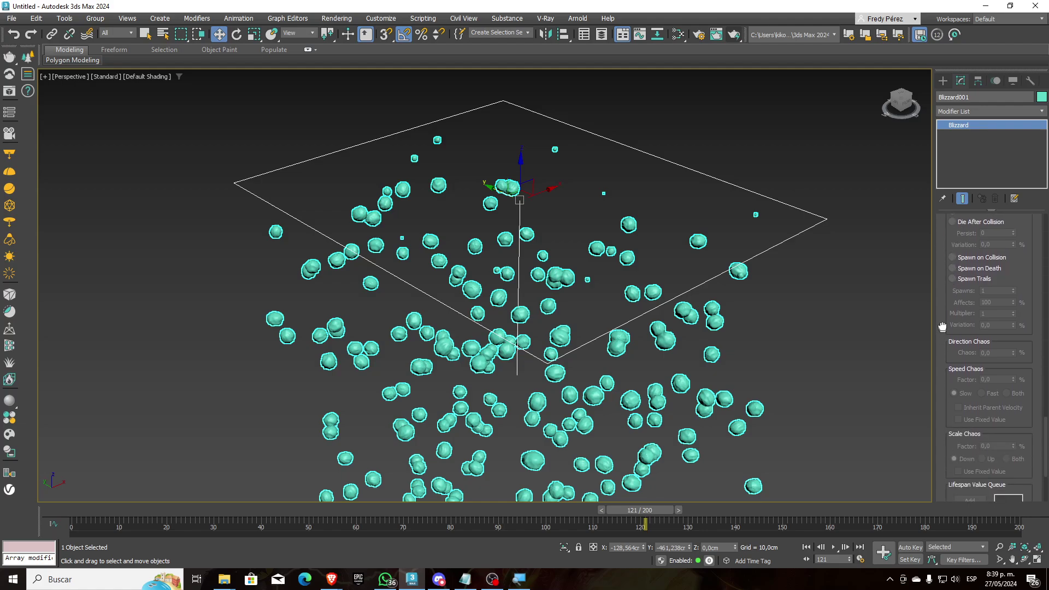
scroll(956, 383, down, 10)
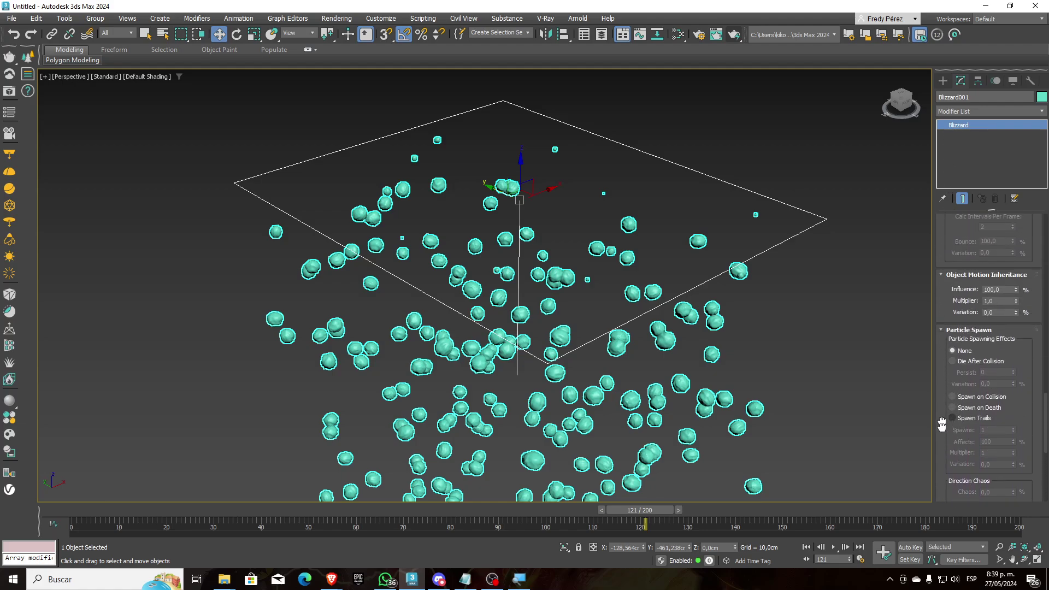
scroll(958, 424, up, 8)
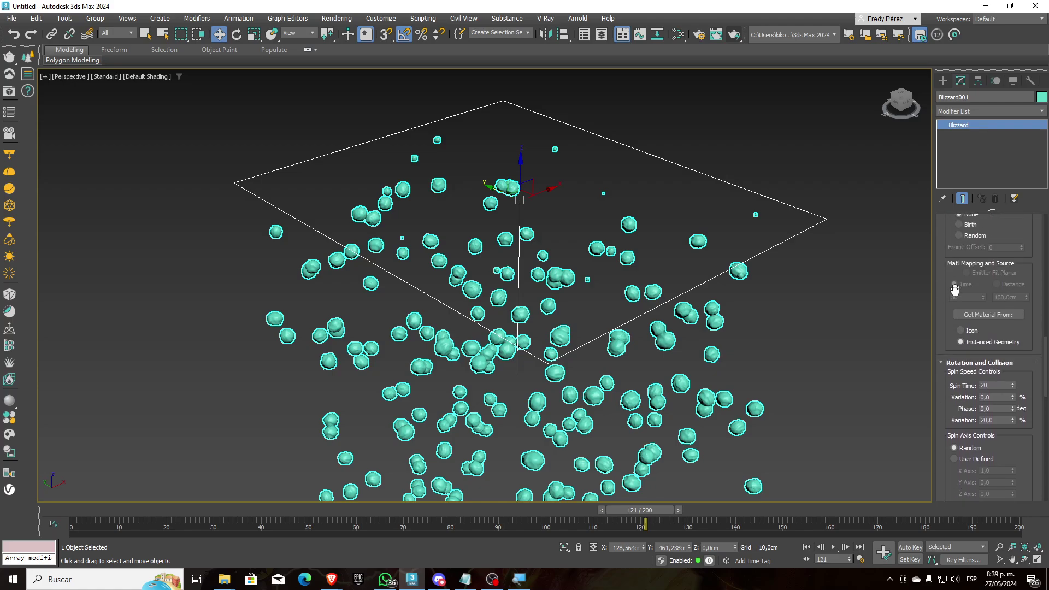
scroll(959, 328, up, 10)
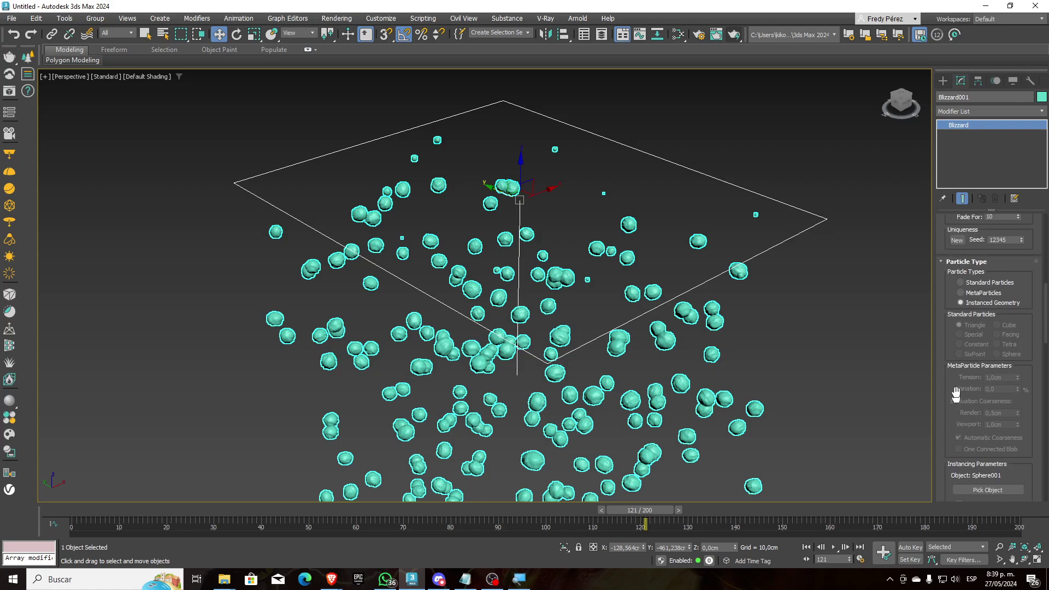
scroll(953, 429, up, 9)
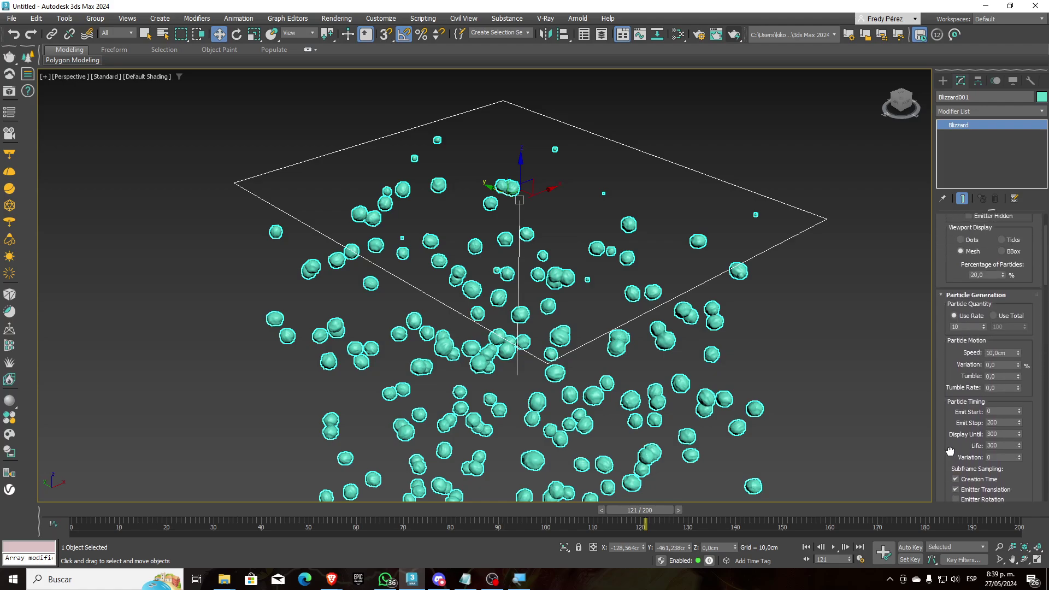
drag(950, 448, 951, 355)
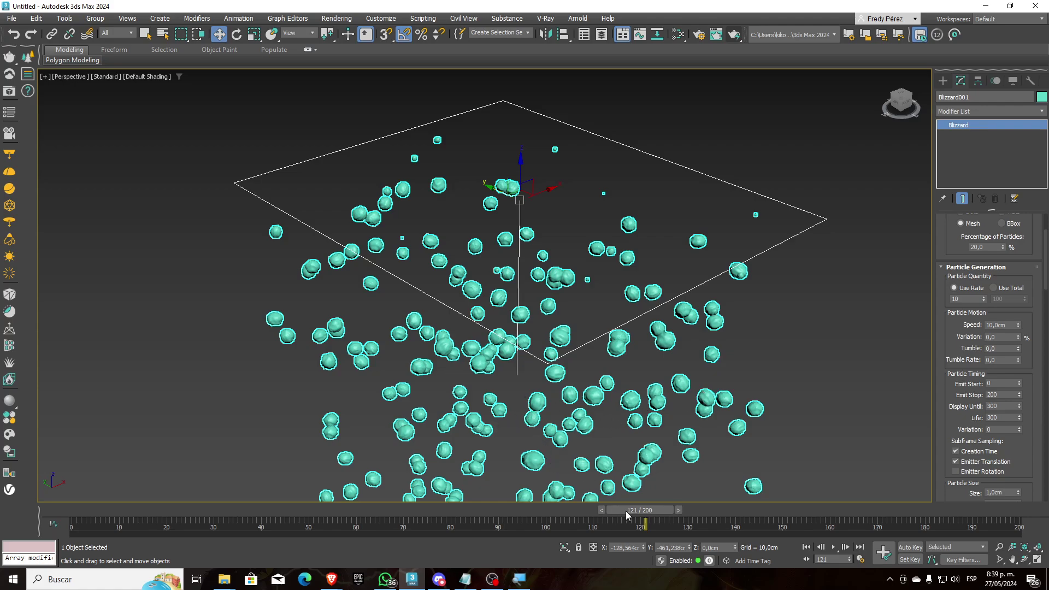
Scrub the animation to frame 72 and inspect the falling particles below the emitter.
drag(627, 515, 407, 561)
key(w)
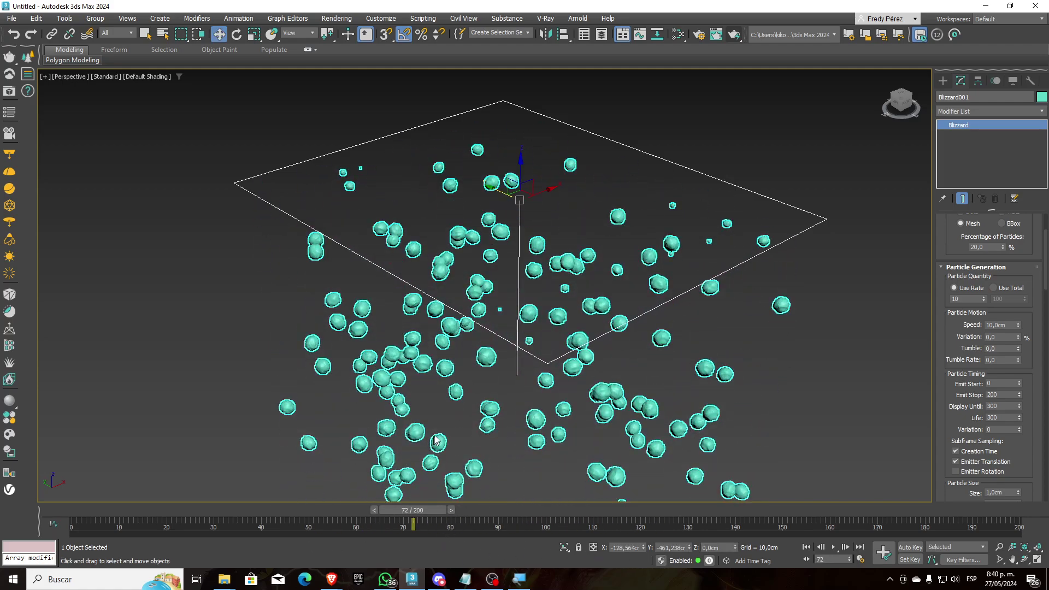
middle_drag(455, 454, 410, 410)
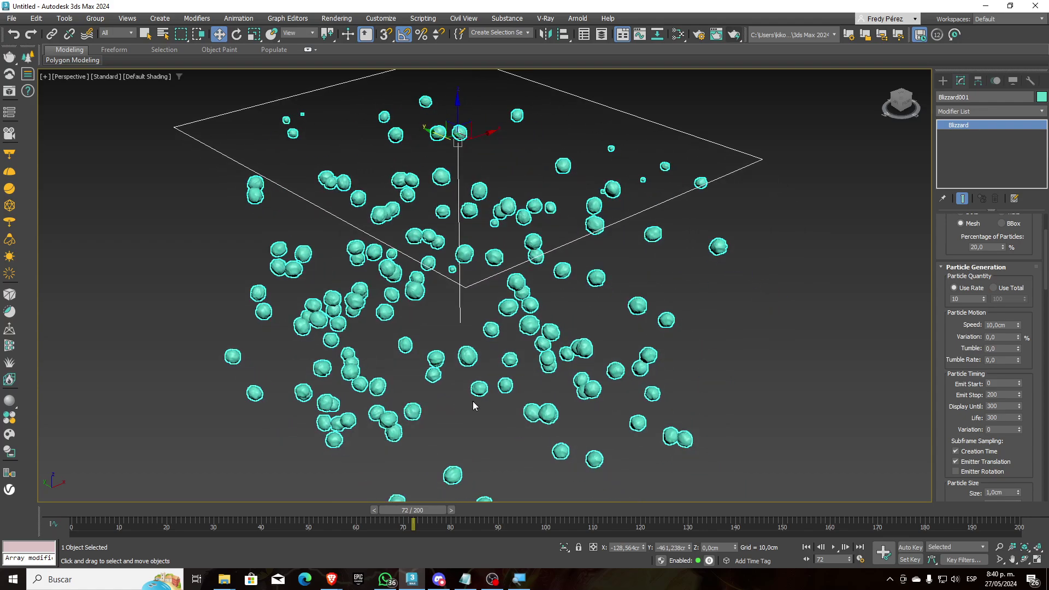
scroll(472, 404, up, 3)
scroll(473, 414, down, 3)
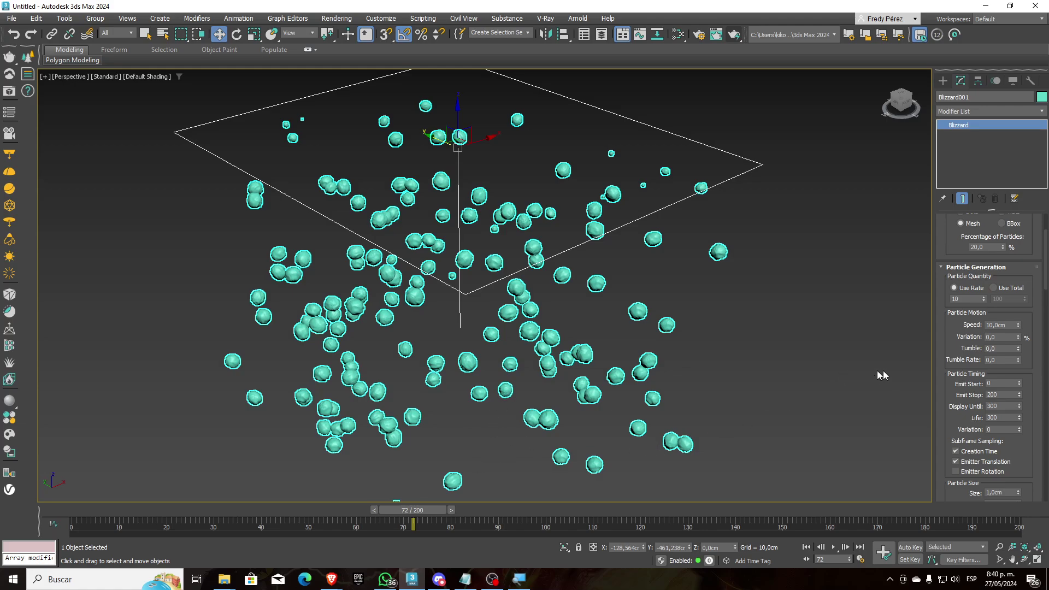
Set the Blizzard's Emit Start to -100 and preview the particle fall up to frame 80.
scroll(958, 376, down, 1)
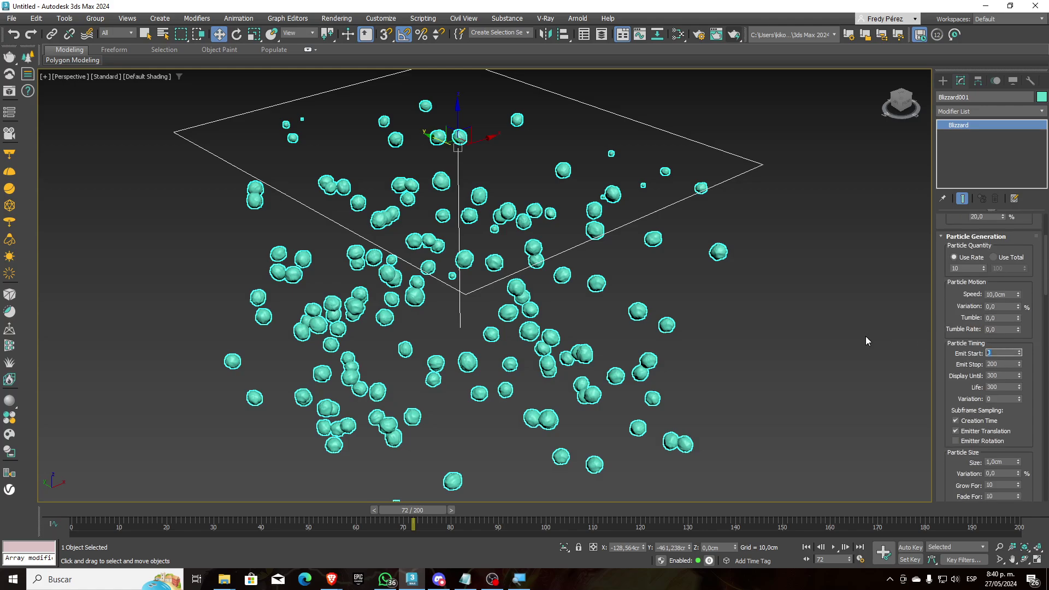
text(-100)
key(Return)
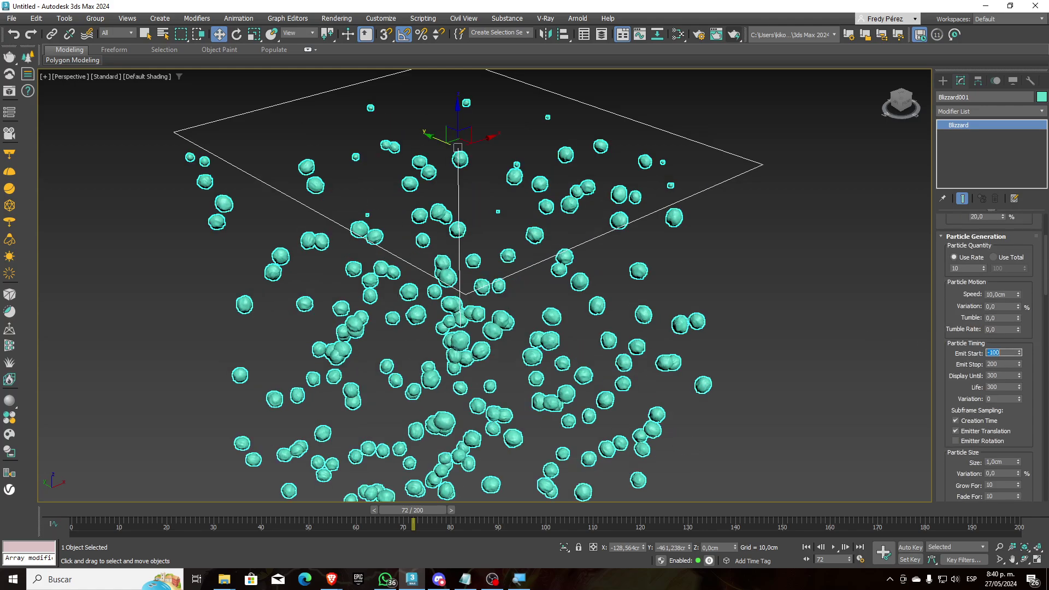
drag(410, 513, 369, 524)
middle_drag(524, 368, 474, 199)
scroll(454, 298, up, 4)
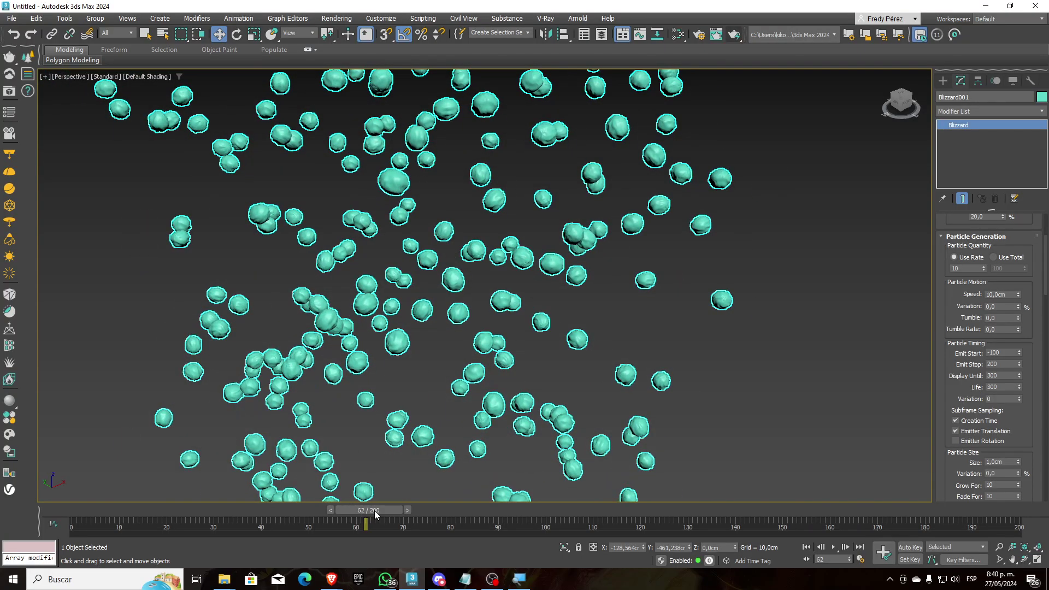
drag(377, 516, 451, 509)
scroll(539, 348, down, 10)
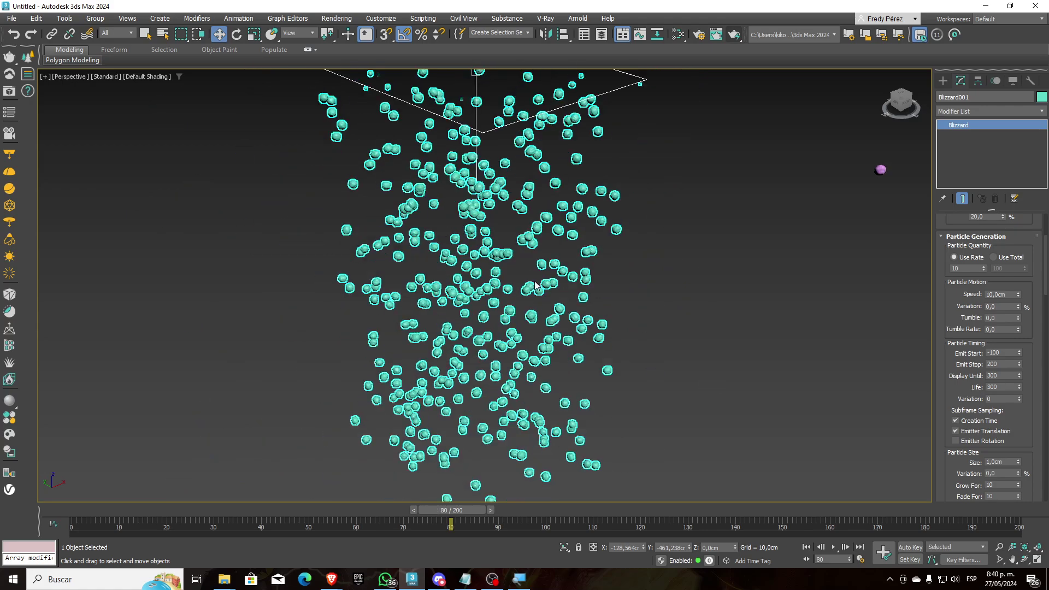
Examine the particles close up near the emitter while scrubbing back to frame 16.
scroll(456, 208, up, 15)
middle_drag(453, 211, 462, 377)
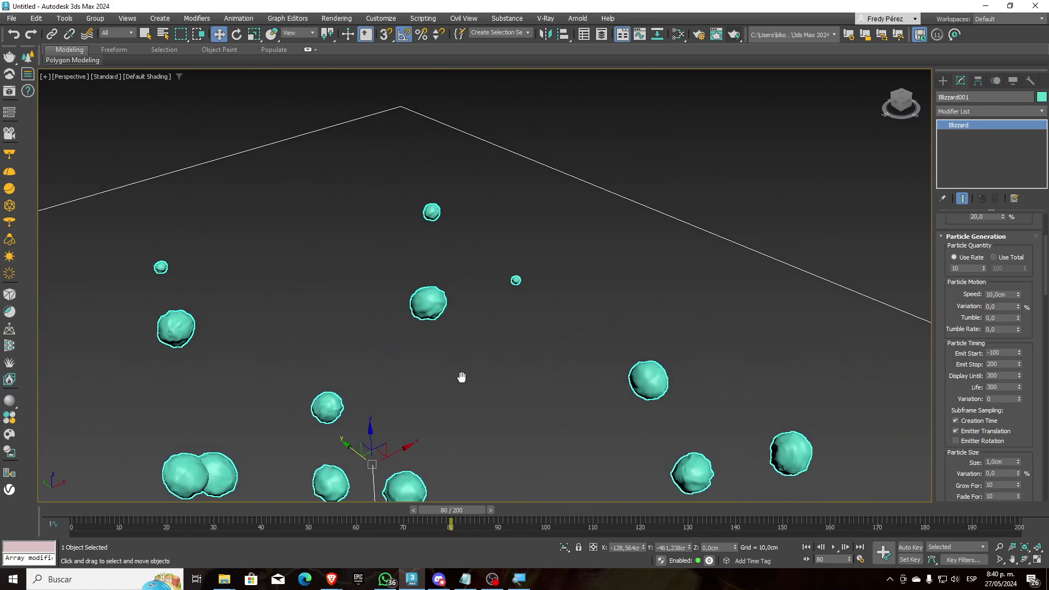
scroll(508, 268, up, 5)
scroll(629, 387, down, 6)
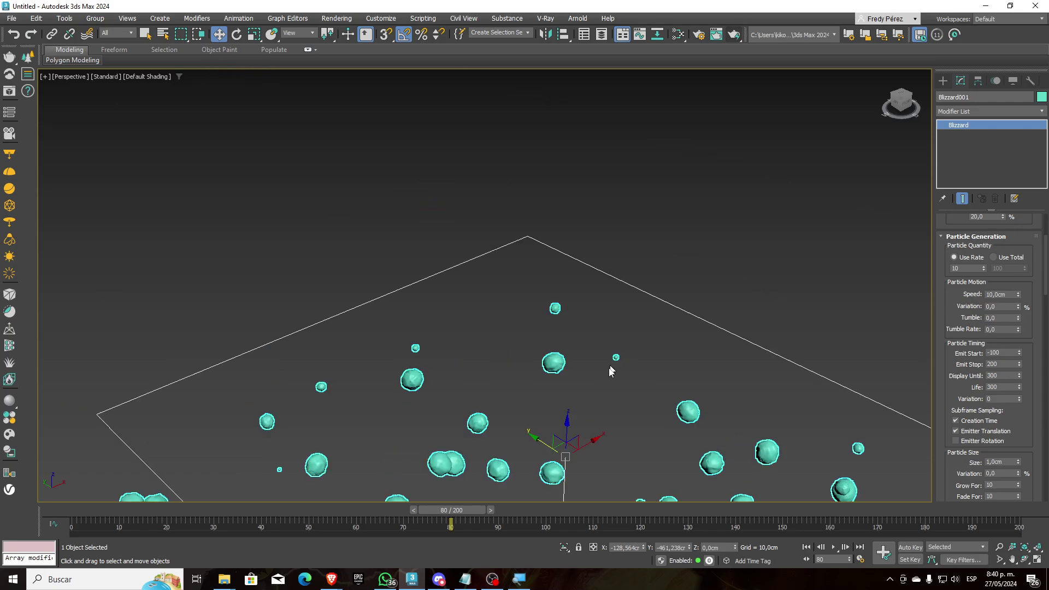
scroll(608, 362, up, 4)
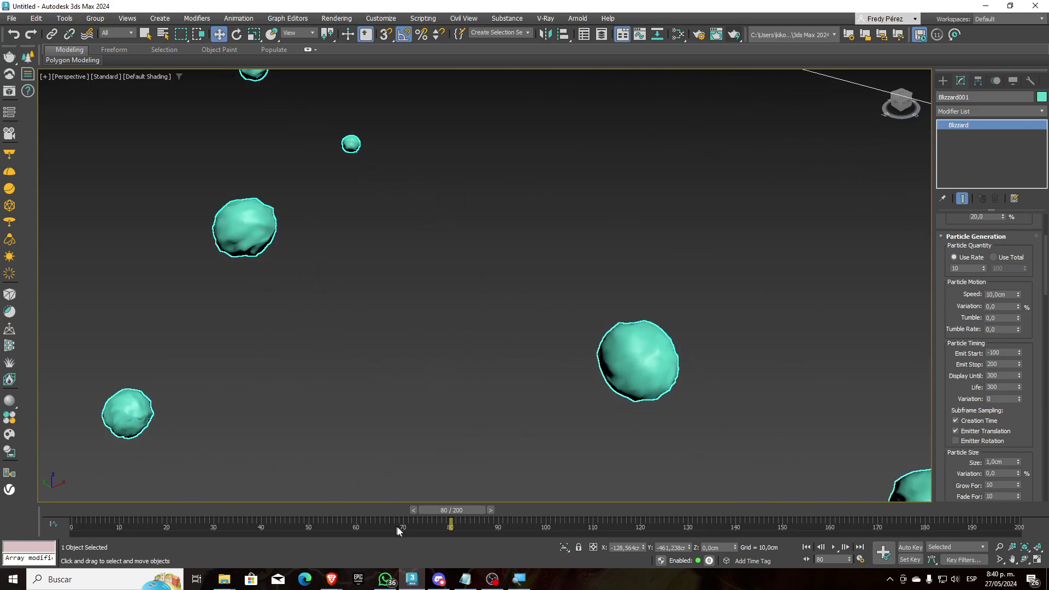
drag(441, 509, 140, 519)
Examine the lower part of the particle fall and scrub the animation to frame 31.
scroll(583, 375, down, 5)
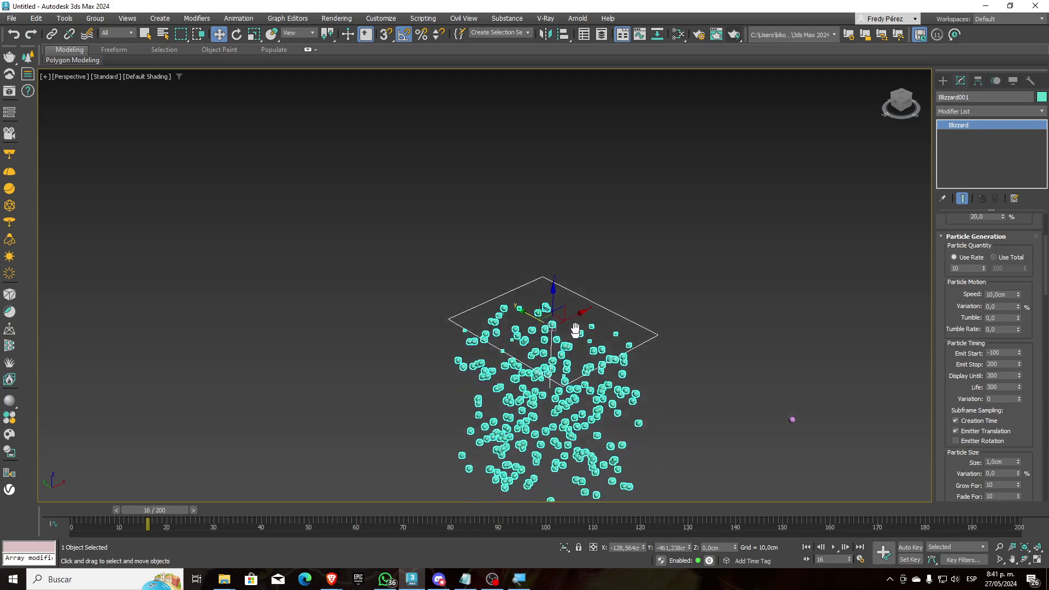
scroll(573, 329, up, 5)
middle_drag(557, 398, 557, 351)
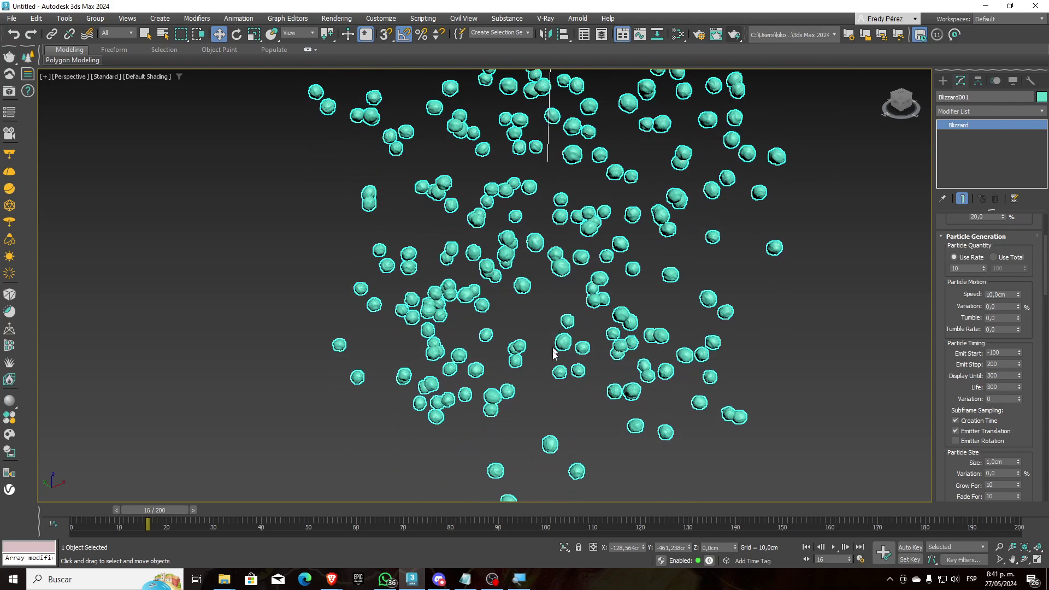
scroll(557, 351, up, 3)
drag(148, 512, 224, 510)
key(w)
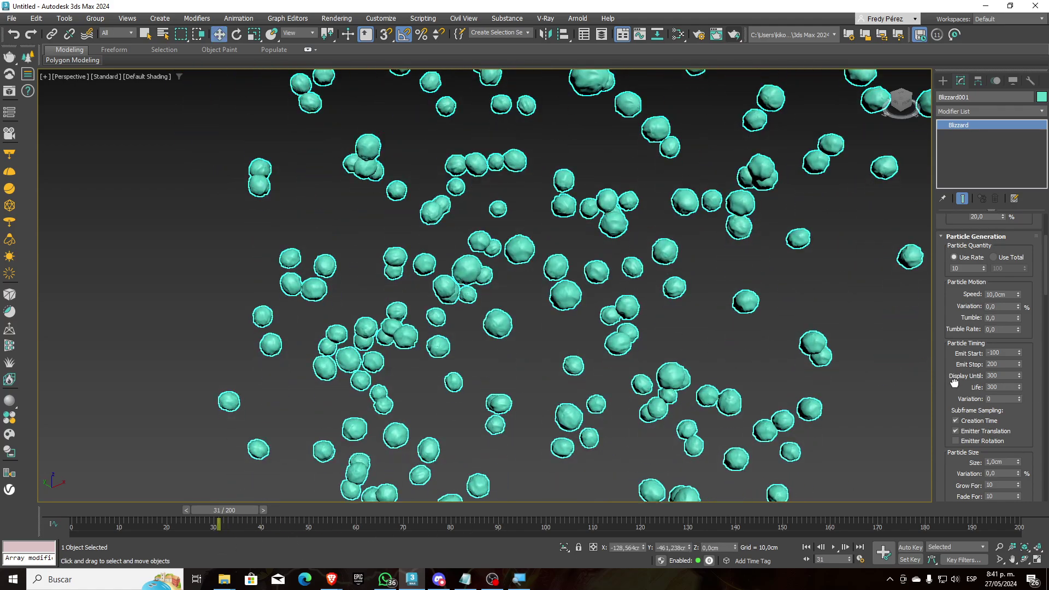
Review the Blizzard's Object Motion Inheritance and Particle Spawn parameters, and show its Load/Save Presets settings.
scroll(956, 377, down, 5)
drag(951, 437, 958, 333)
drag(949, 433, 941, 175)
scroll(939, 210, down, 4)
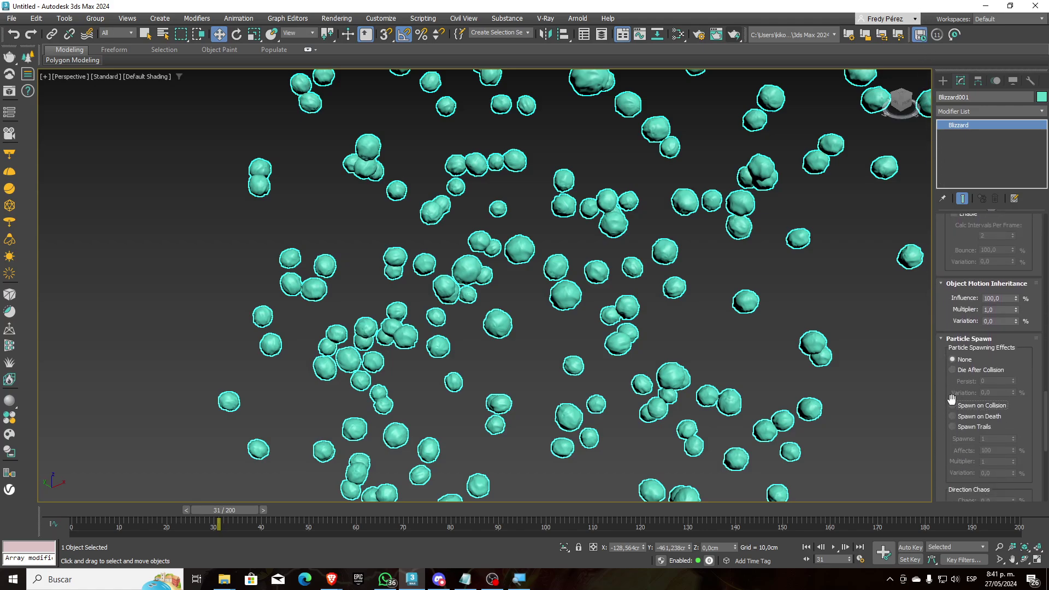
scroll(964, 327, down, 7)
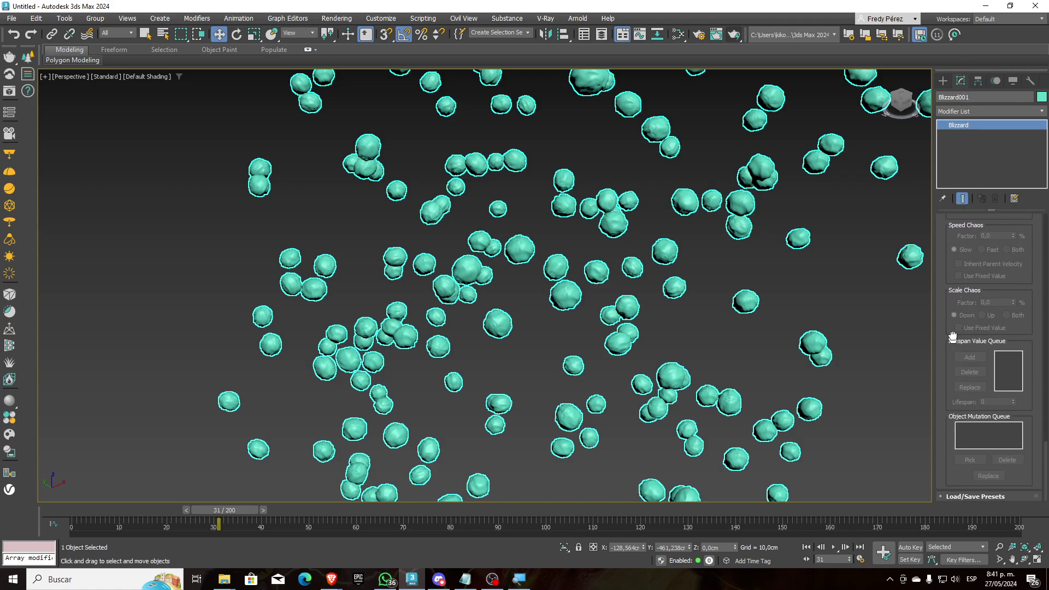
click(948, 496)
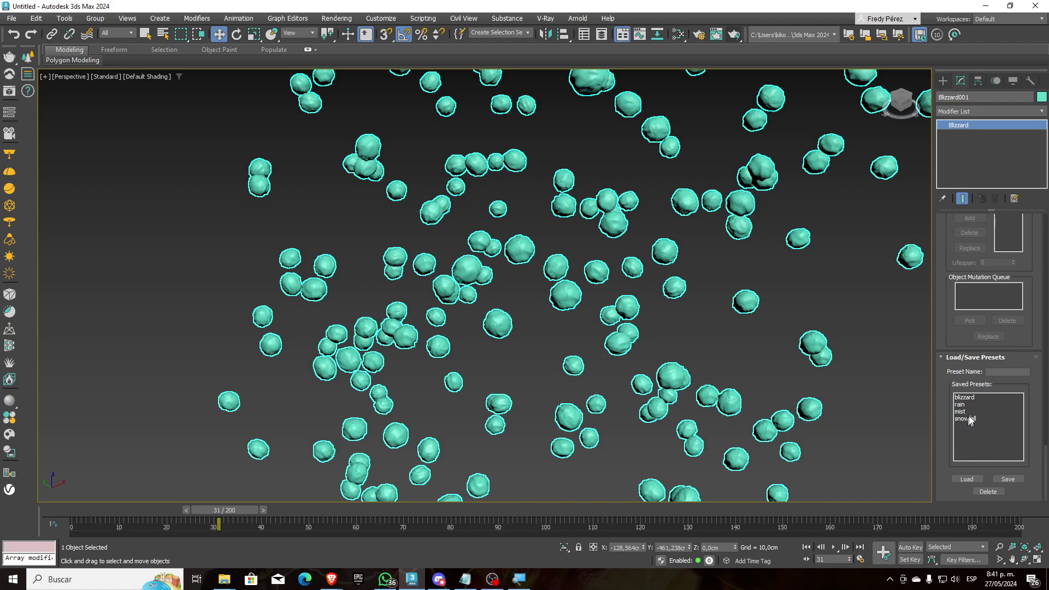
Load the saved snowfall preset into the Blizzard after looking through the blizzard, rain and mist presets.
click(966, 399)
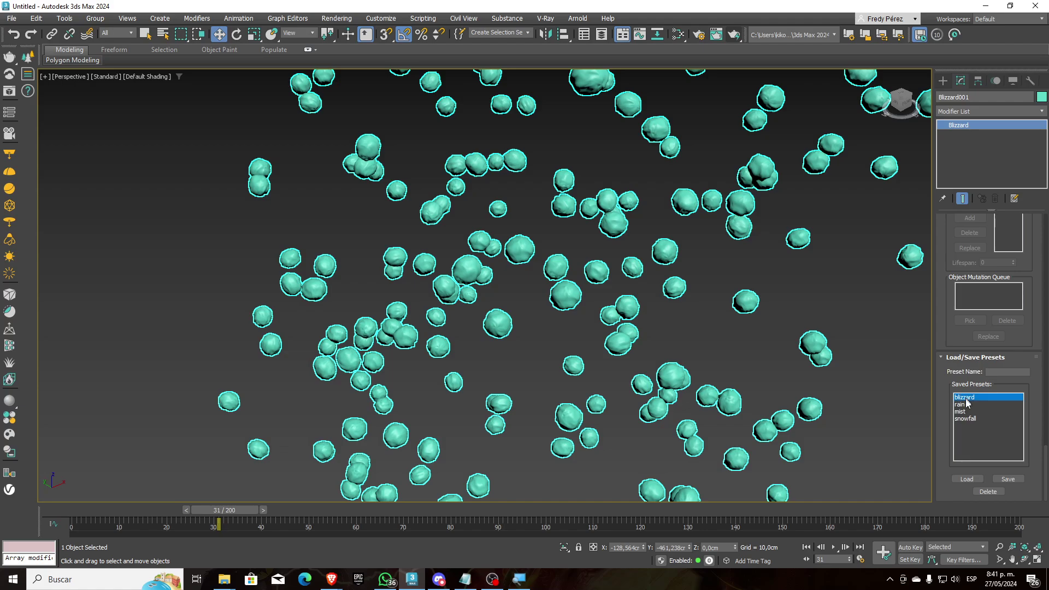
click(963, 405)
click(965, 412)
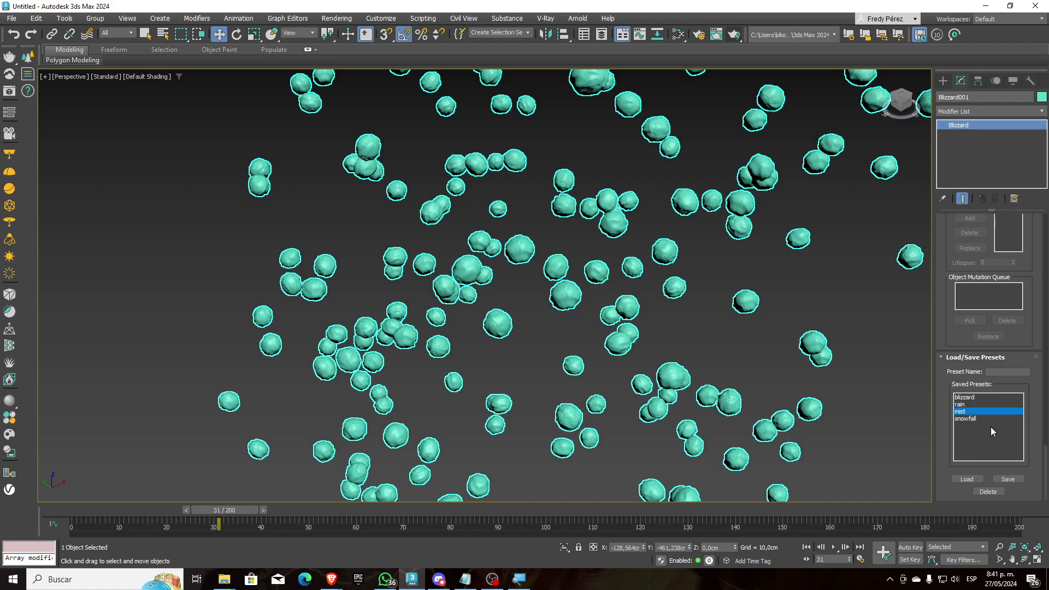
click(971, 419)
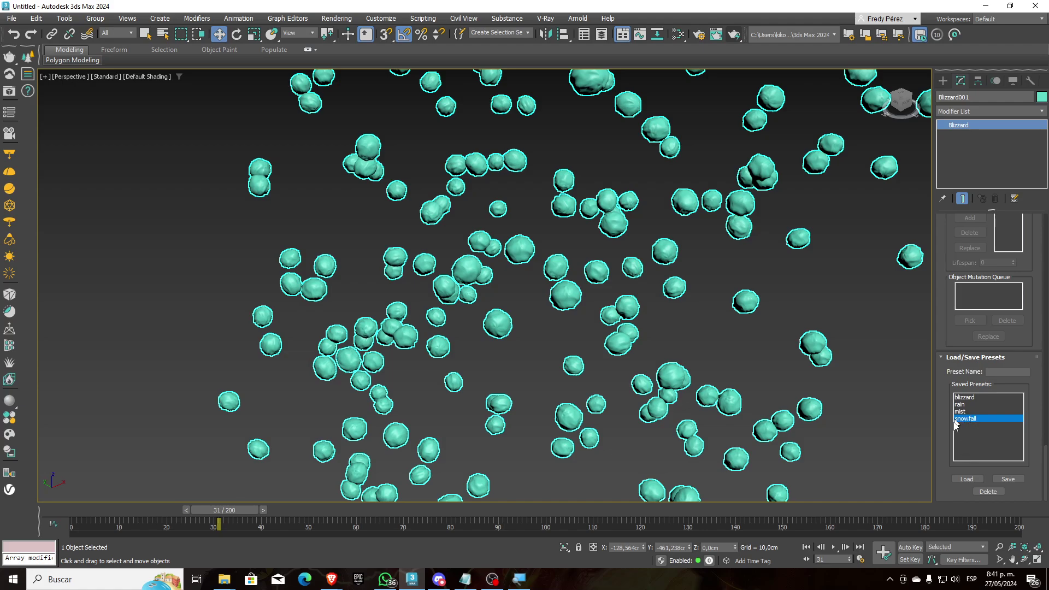
click(965, 481)
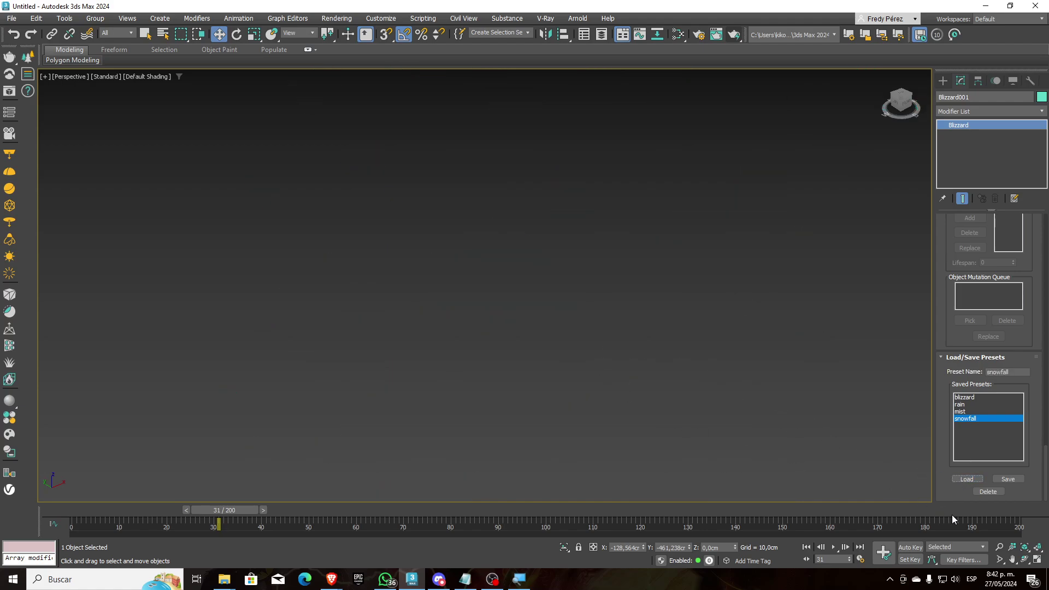
Frame the whole Blizzard emitter in the perspective view and scrub the animation to frame 92.
click(1039, 547)
middle_drag(582, 320, 534, 286)
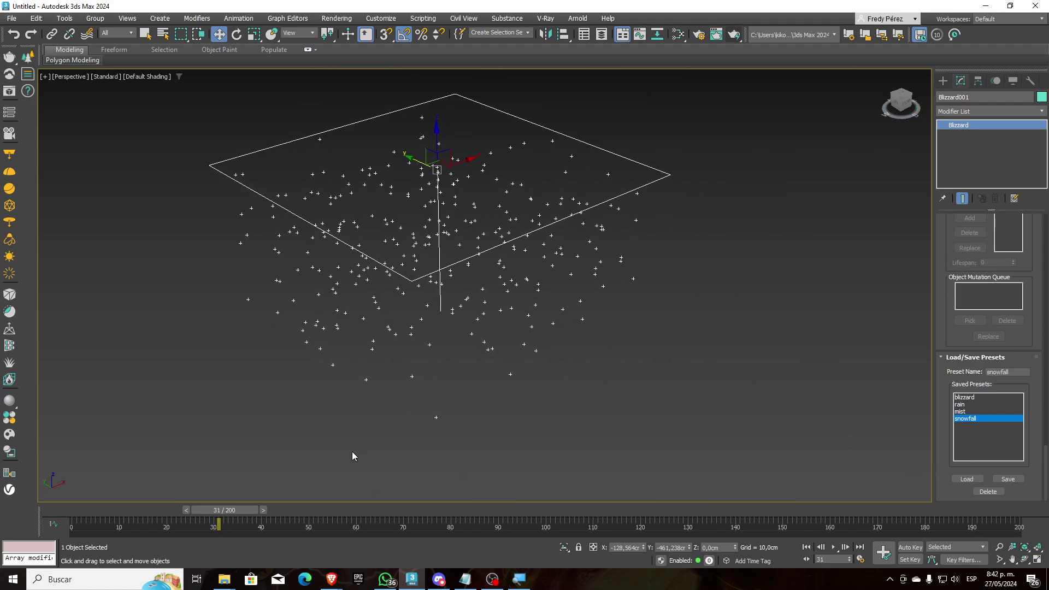
drag(232, 512, 508, 511)
key(w)
Review the snowfall preset's spawn, rotation and Particle Type settings, then test-render the perspective view at frame 92 and close the render.
scroll(965, 240, up, 5)
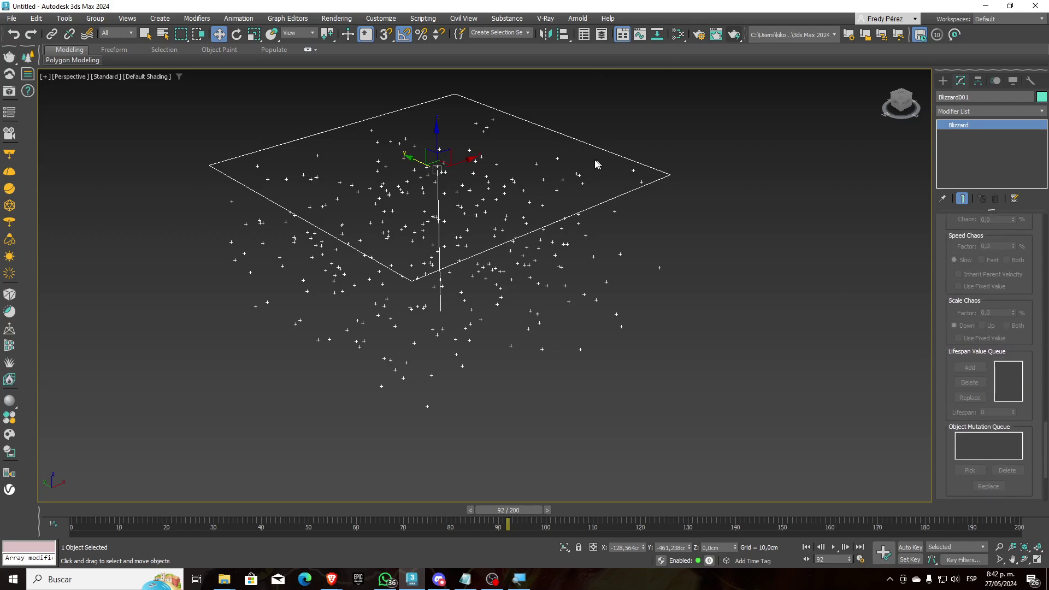
scroll(945, 234, up, 7)
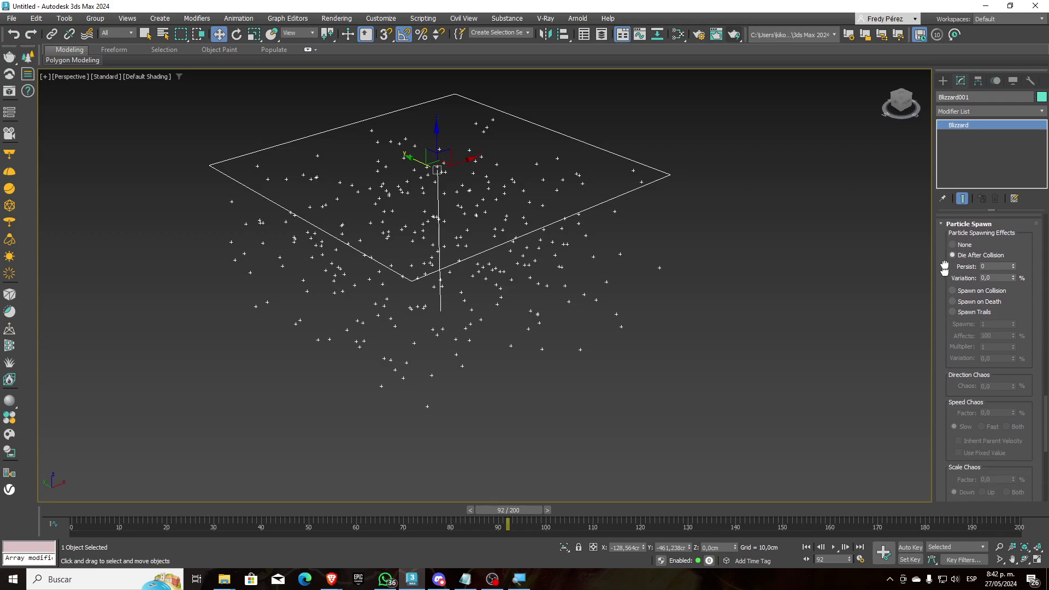
scroll(952, 355, up, 4)
scroll(951, 327, up, 10)
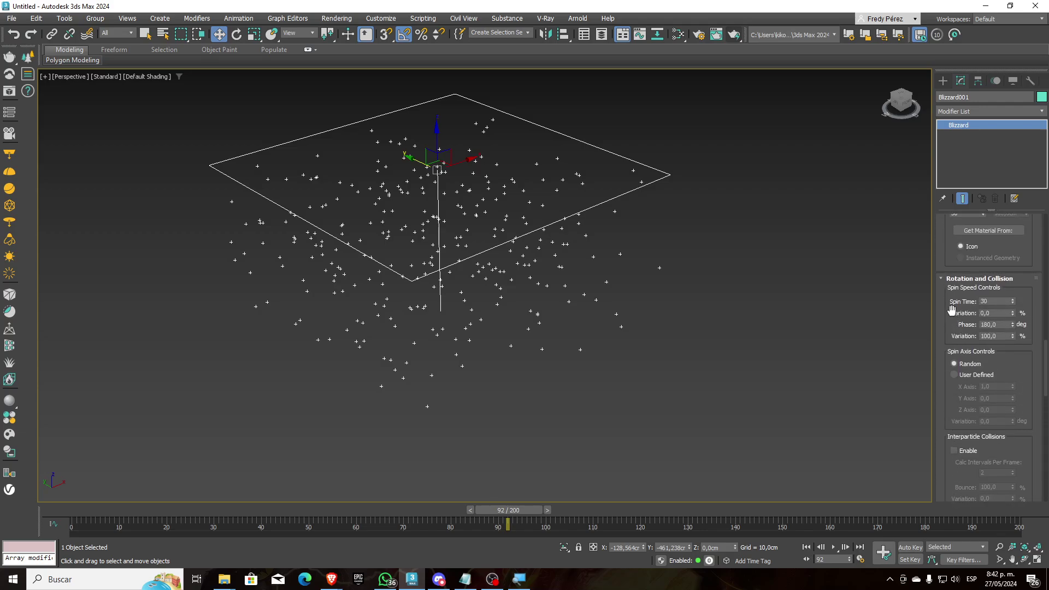
scroll(954, 312, up, 8)
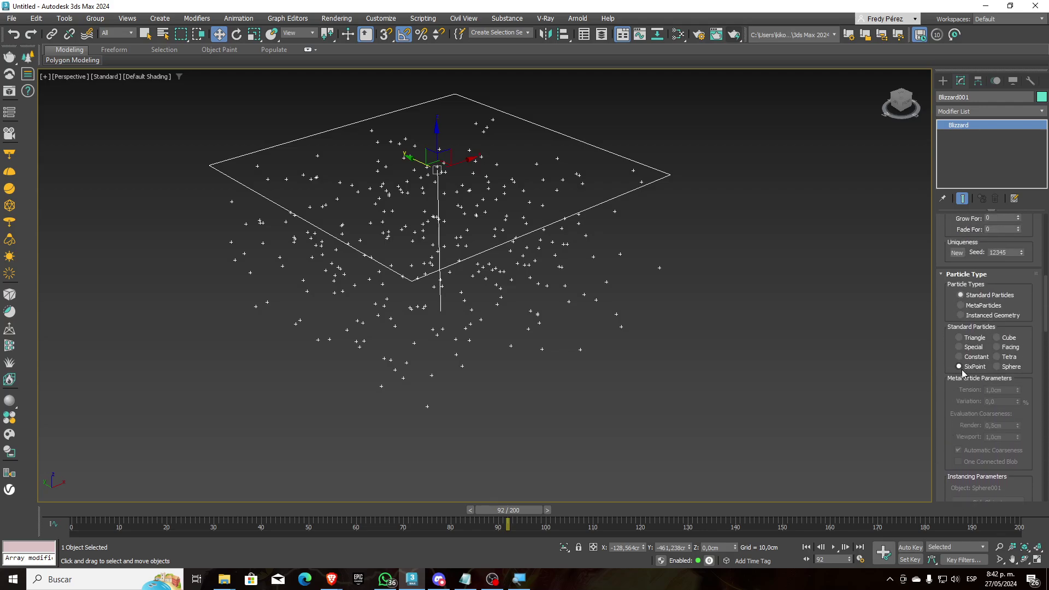
scroll(541, 290, up, 4)
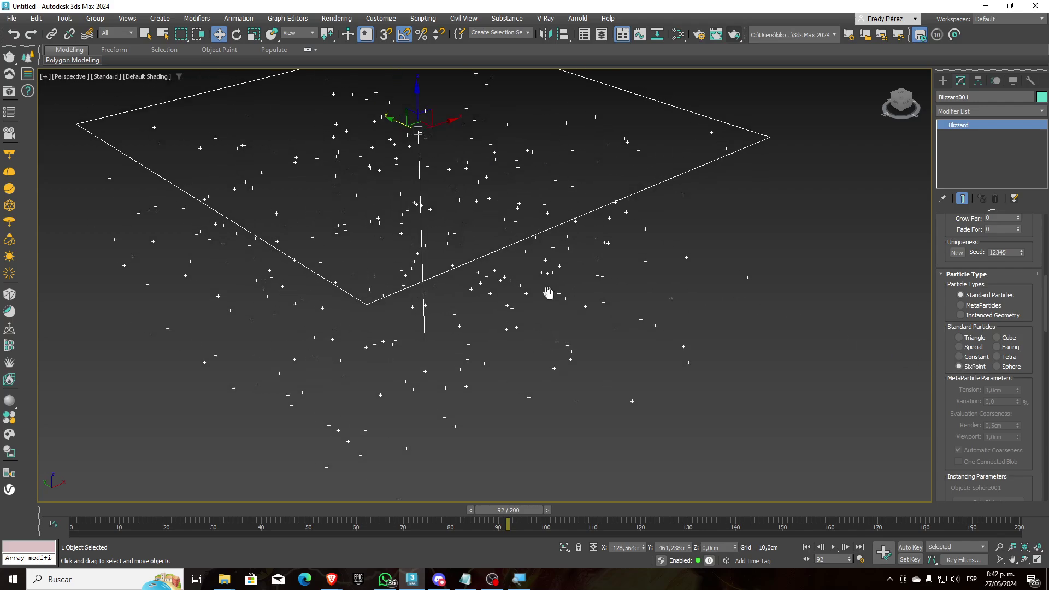
click(734, 35)
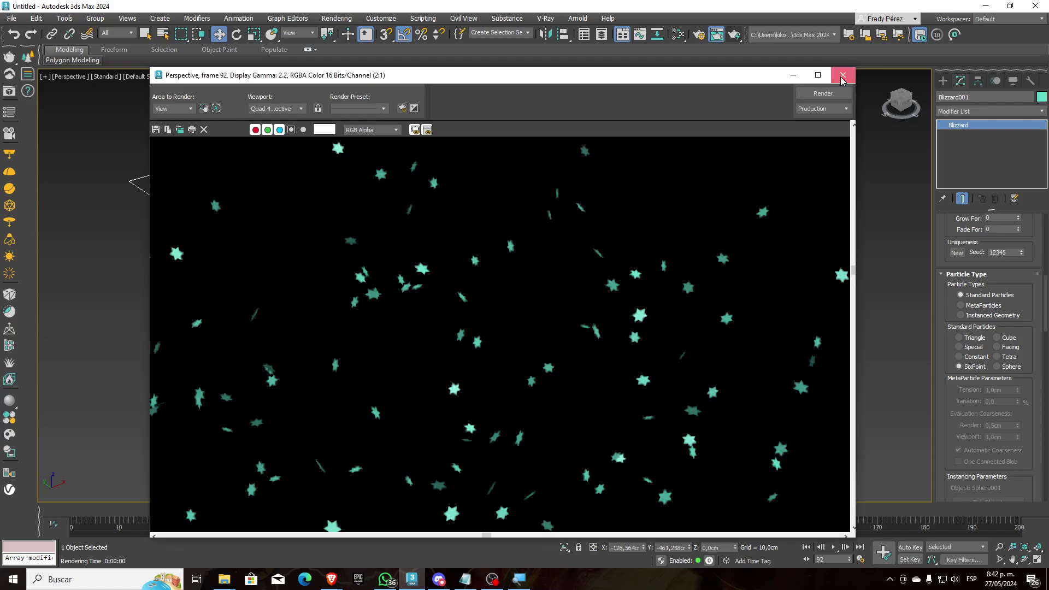
click(843, 75)
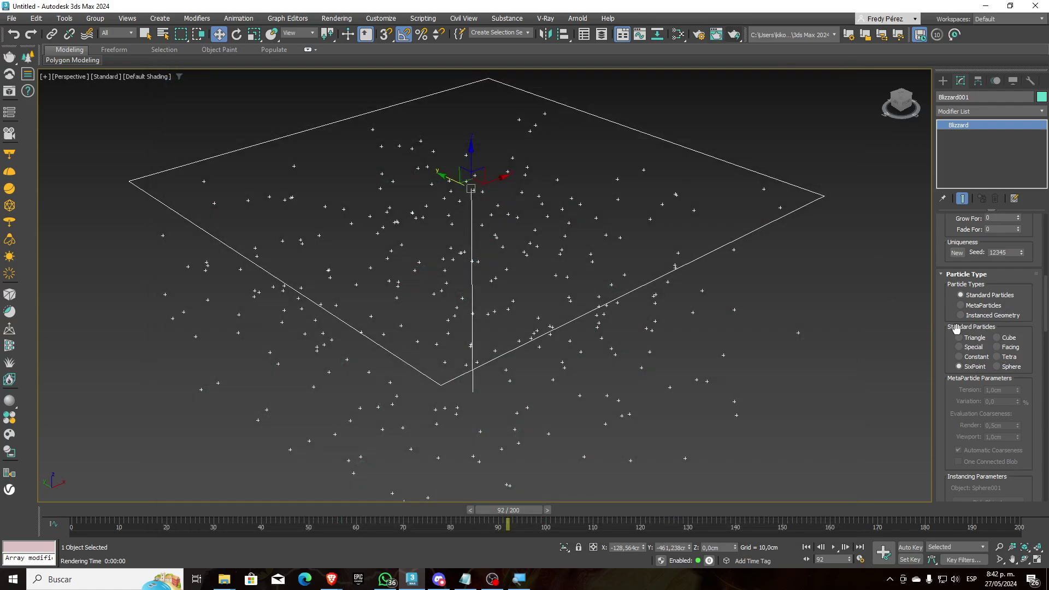
Try Cube, Facing and Tetra as the Blizzard's standard particle shape, rendering the perspective view with each one.
click(1008, 340)
click(734, 36)
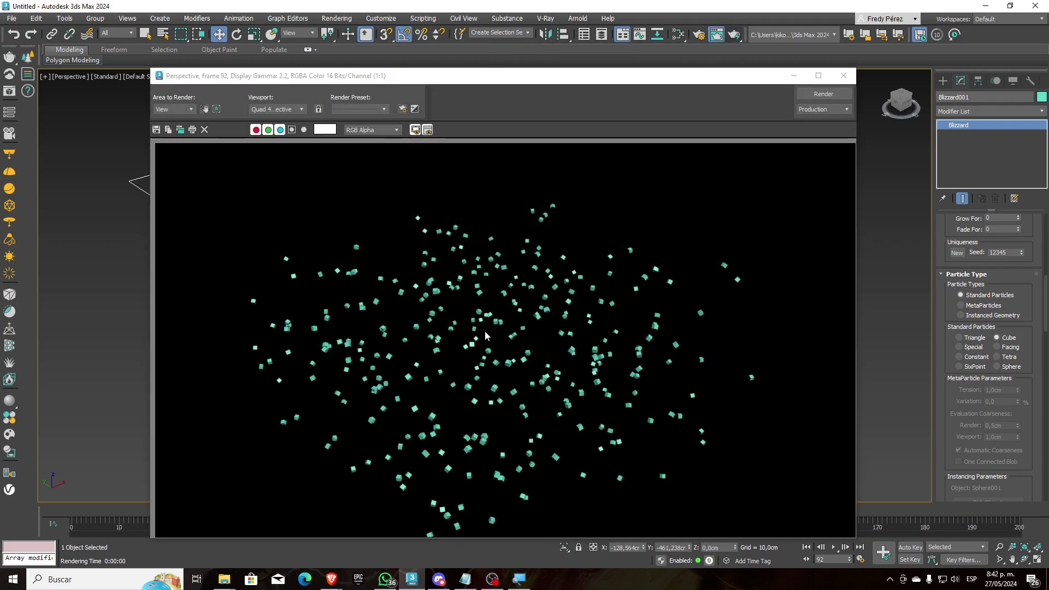
click(816, 94)
click(997, 357)
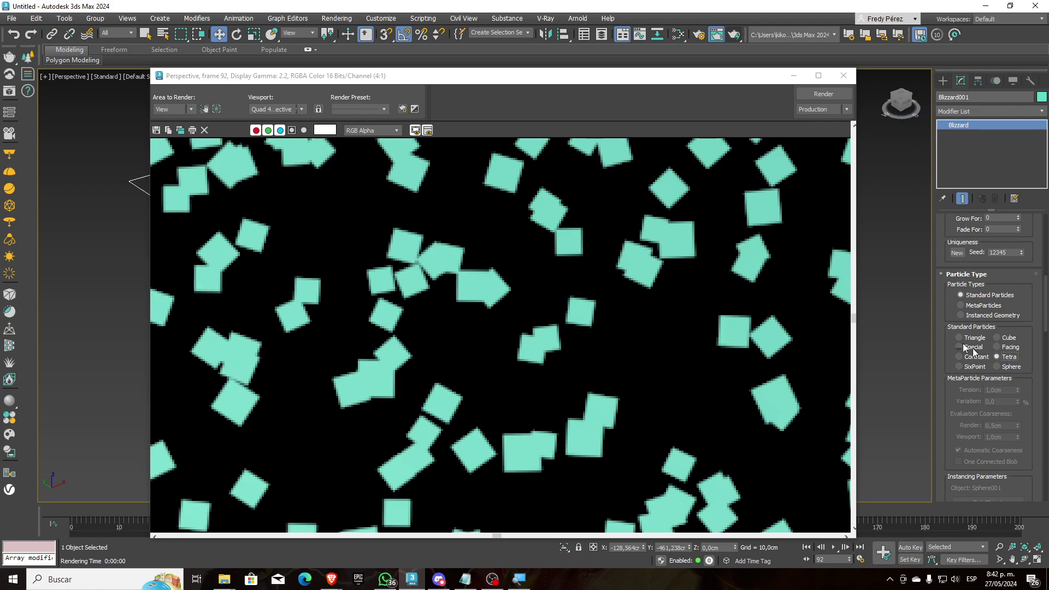
click(825, 95)
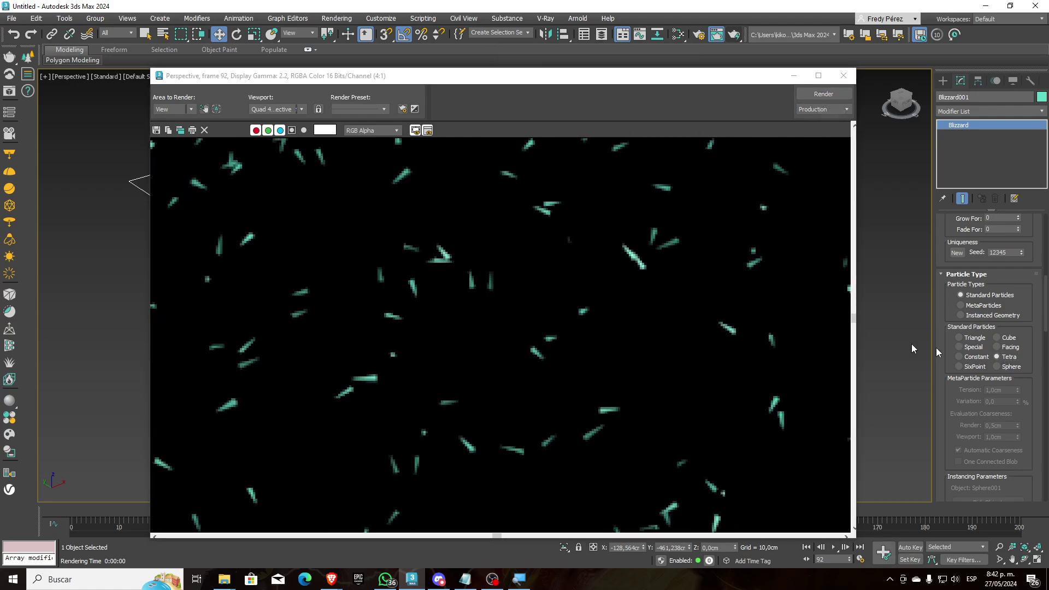
Set the Blizzard's standard particles to Sphere, render the perspective view and close the render window.
click(997, 367)
click(819, 94)
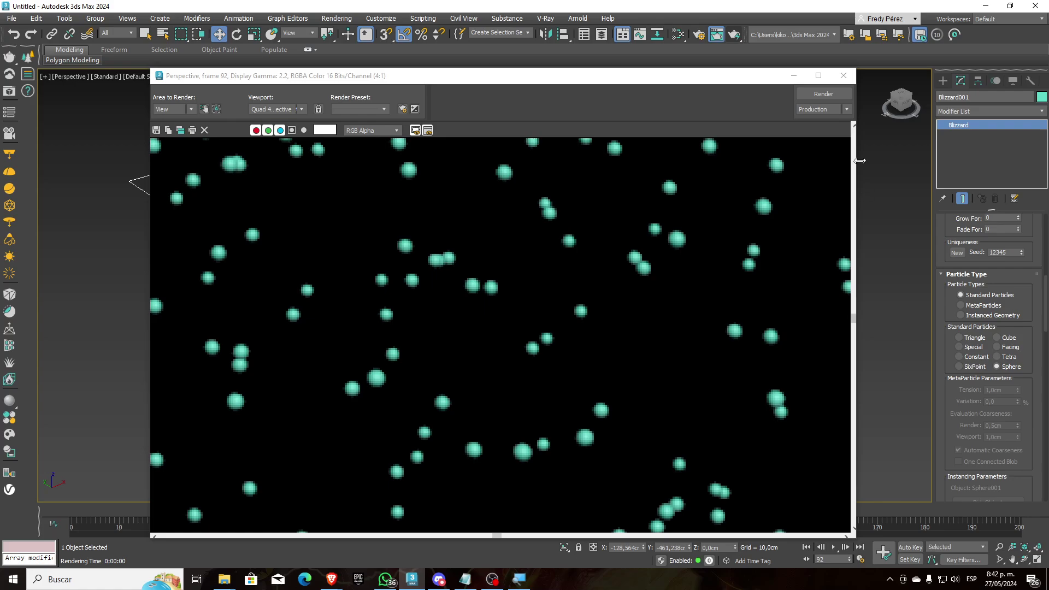
click(843, 75)
Change the Blizzard's particle type to Instanced Geometry, with Sphere001 as the instanced object.
scroll(944, 210, down, 5)
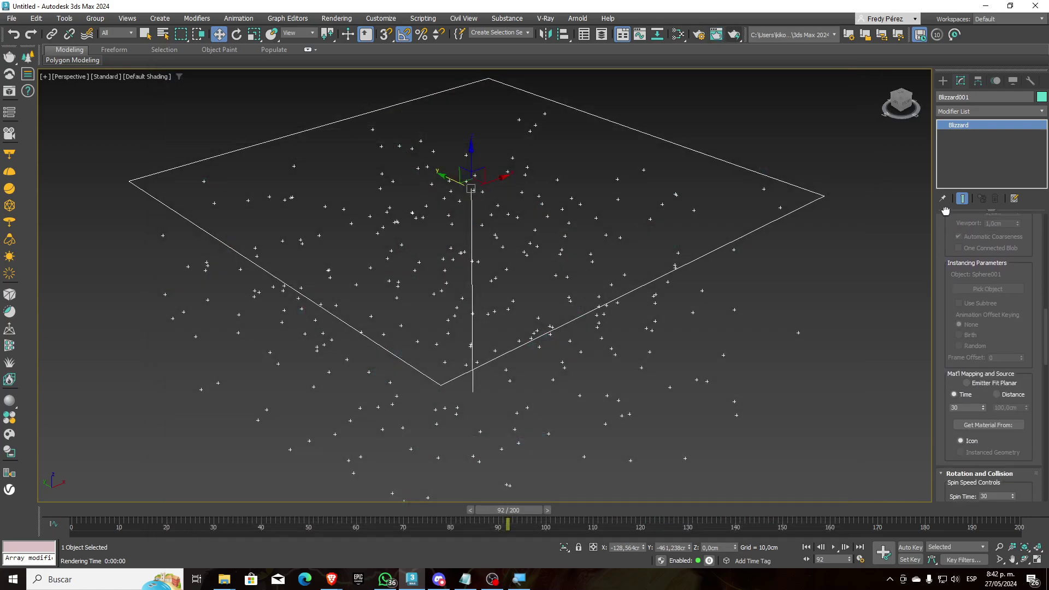
drag(945, 211, 945, 389)
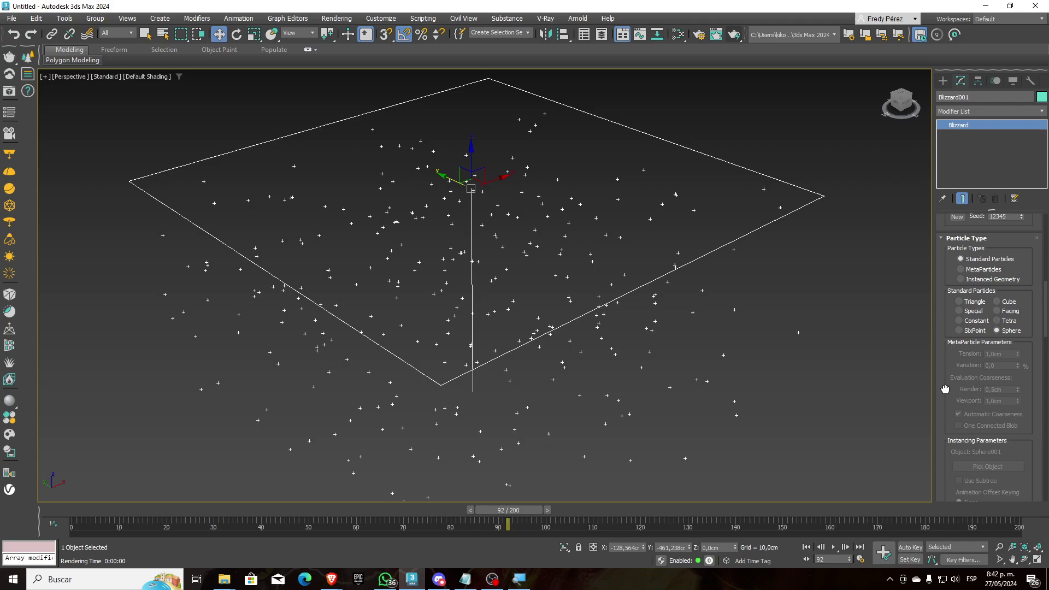
click(991, 281)
scroll(956, 432, down, 3)
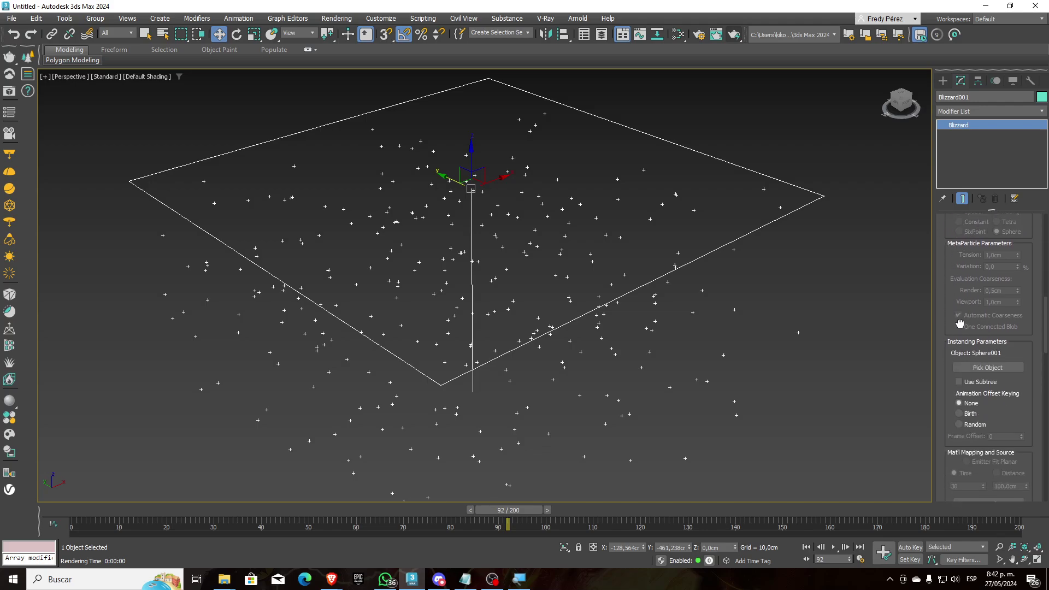
middle_drag(814, 351, 757, 343)
click(978, 365)
middle_drag(823, 326, 687, 345)
scroll(686, 345, down, 4)
scroll(699, 356, down, 4)
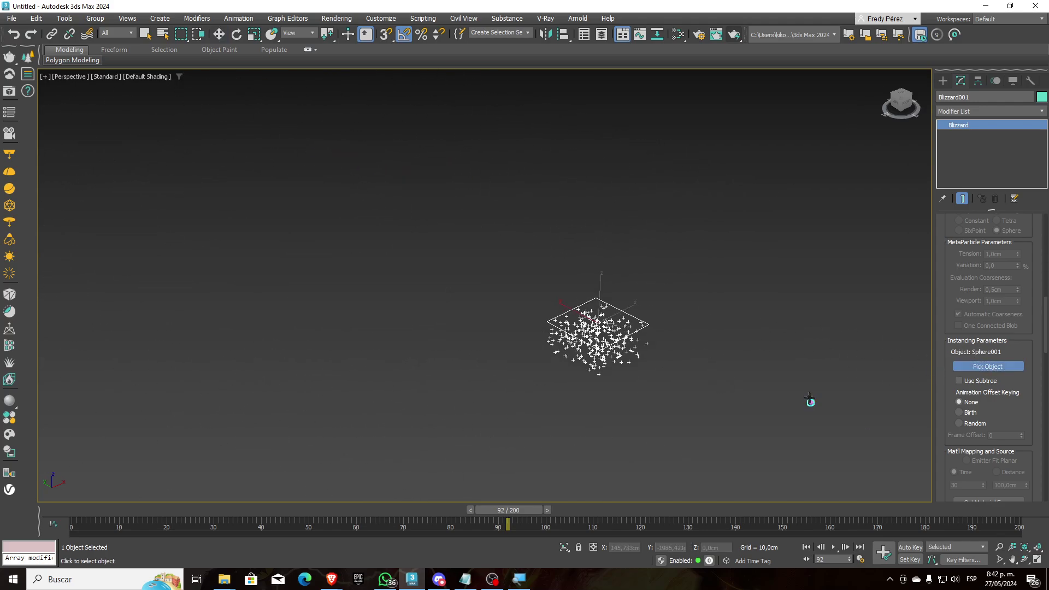
scroll(592, 337, up, 5)
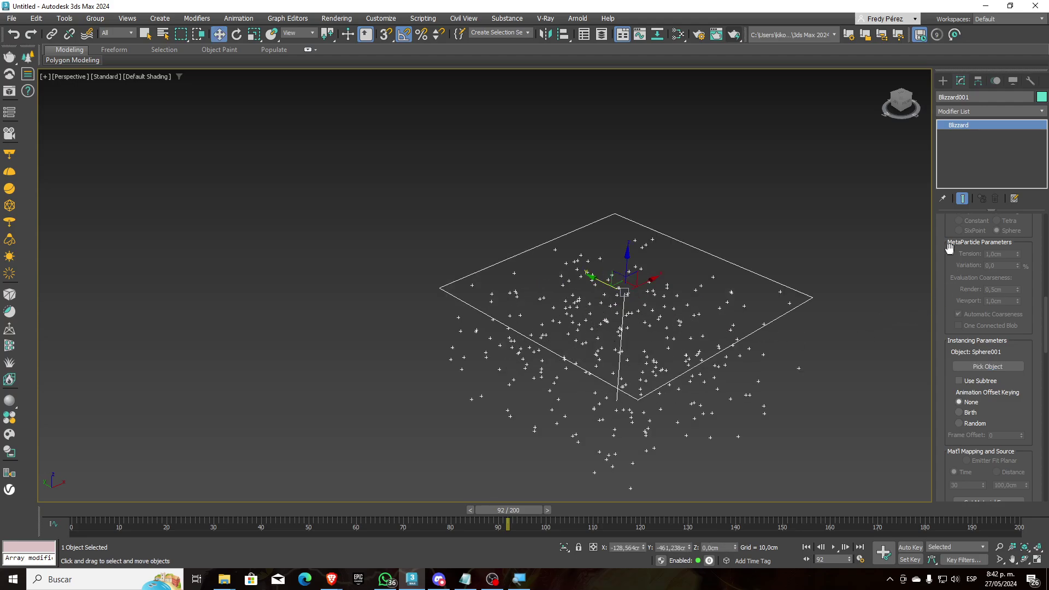
Set the Blizzard's viewport display to Mesh in its basic parameters.
scroll(951, 274, up, 10)
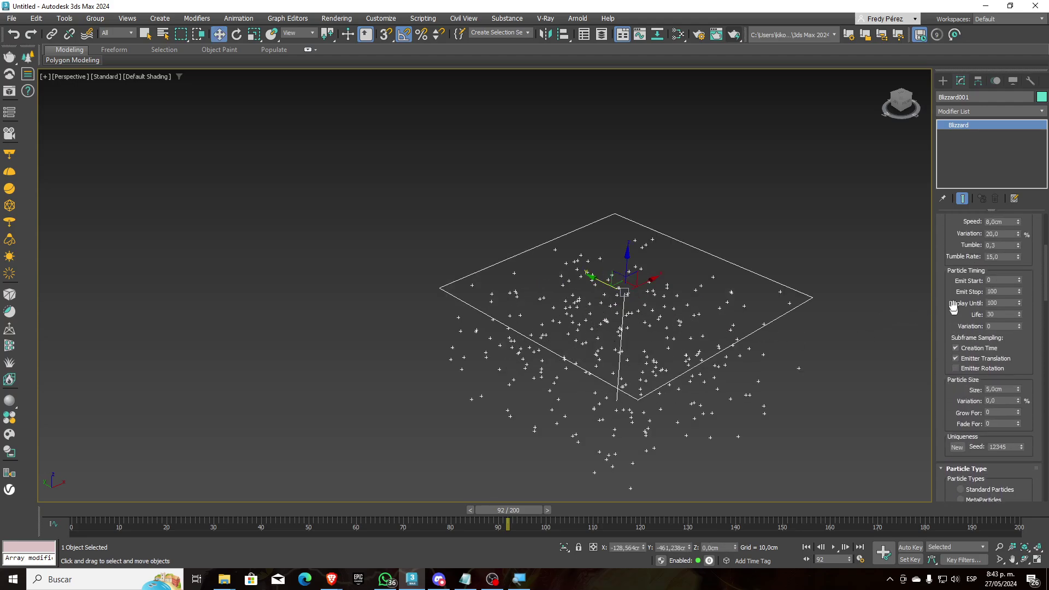
scroll(953, 308, up, 6)
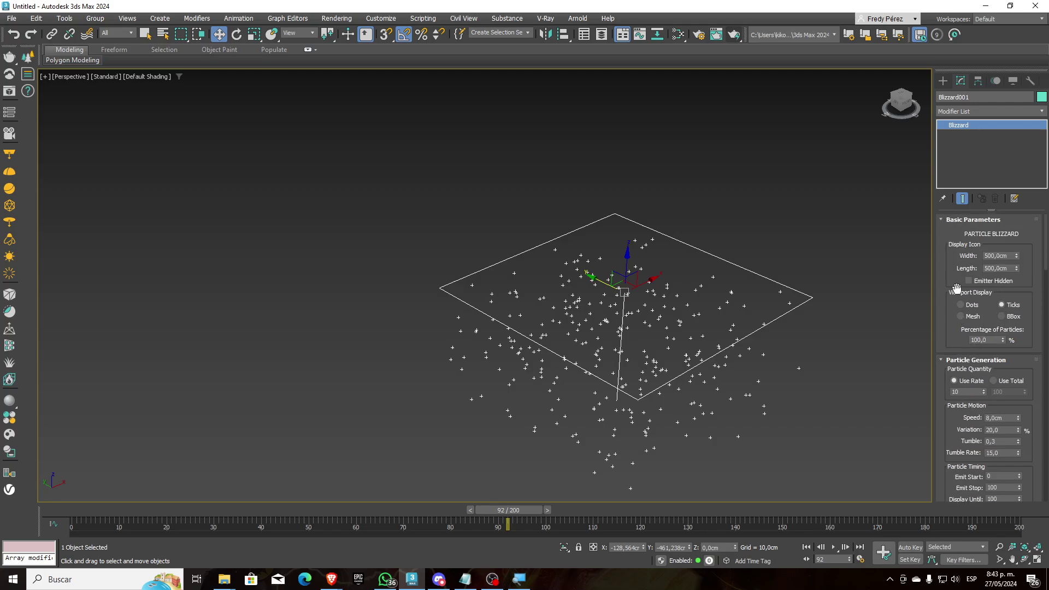
scroll(977, 327, down, 1)
click(960, 314)
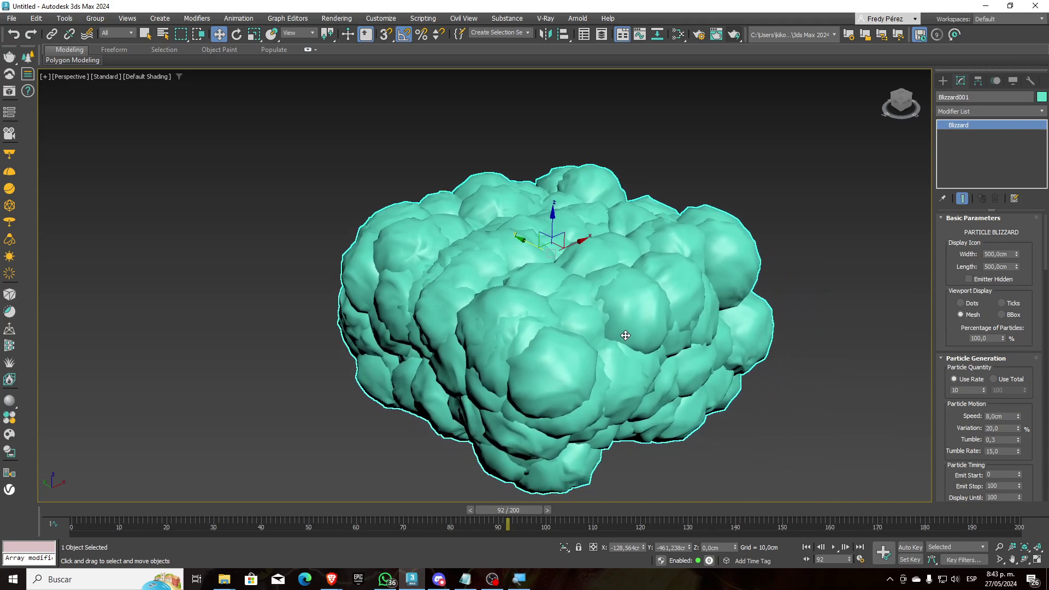
scroll(625, 335, up, 4)
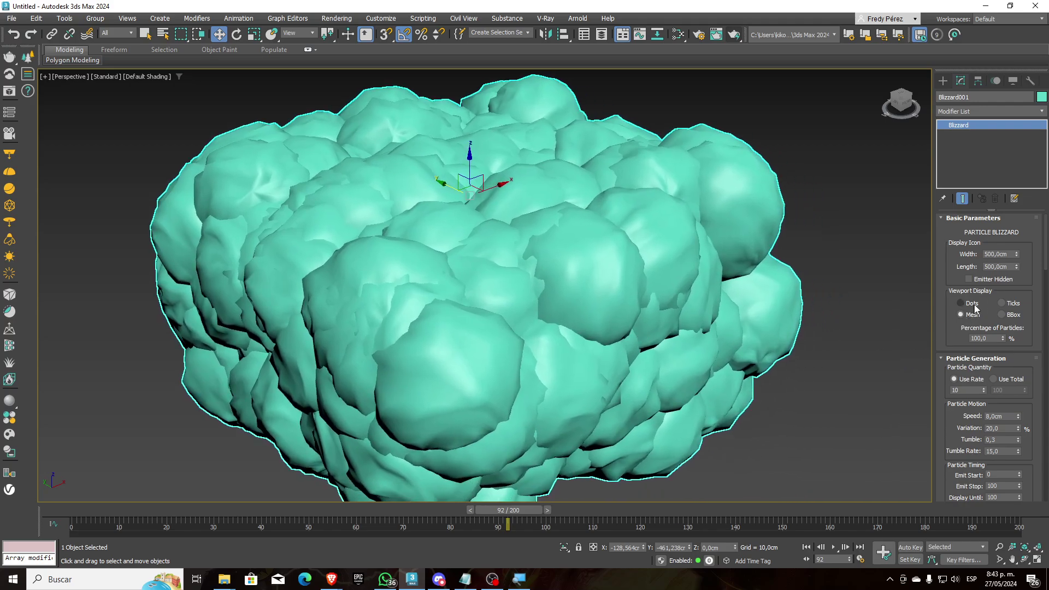
Set the Blizzard's particle size to 0,5 cm and scrub the timeline to frame 73.
drag(957, 414, 965, 317)
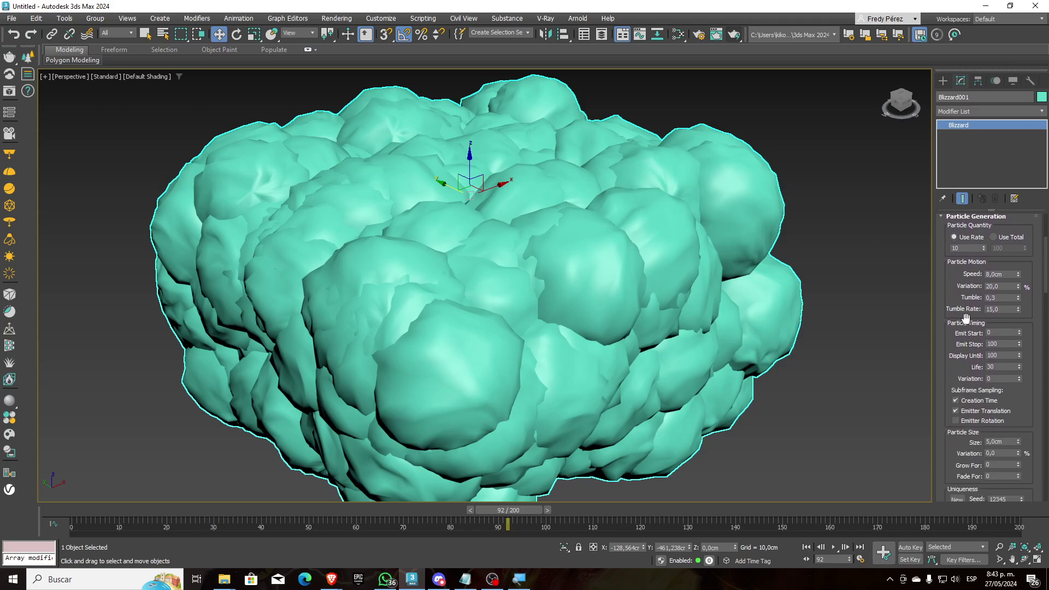
drag(967, 364, 969, 291)
drag(1005, 371, 974, 367)
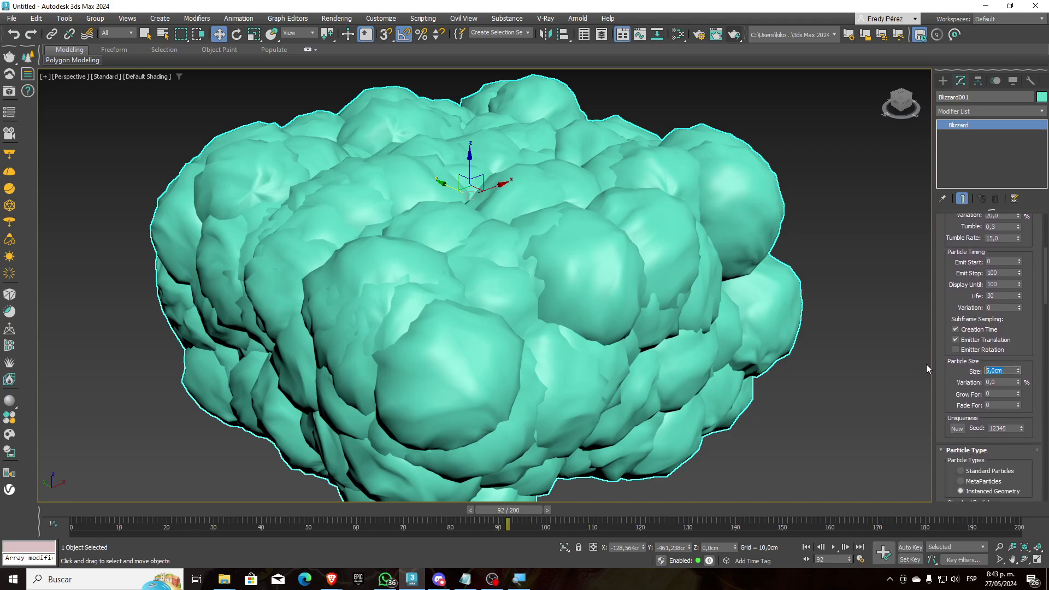
text(0,5)
key(Return)
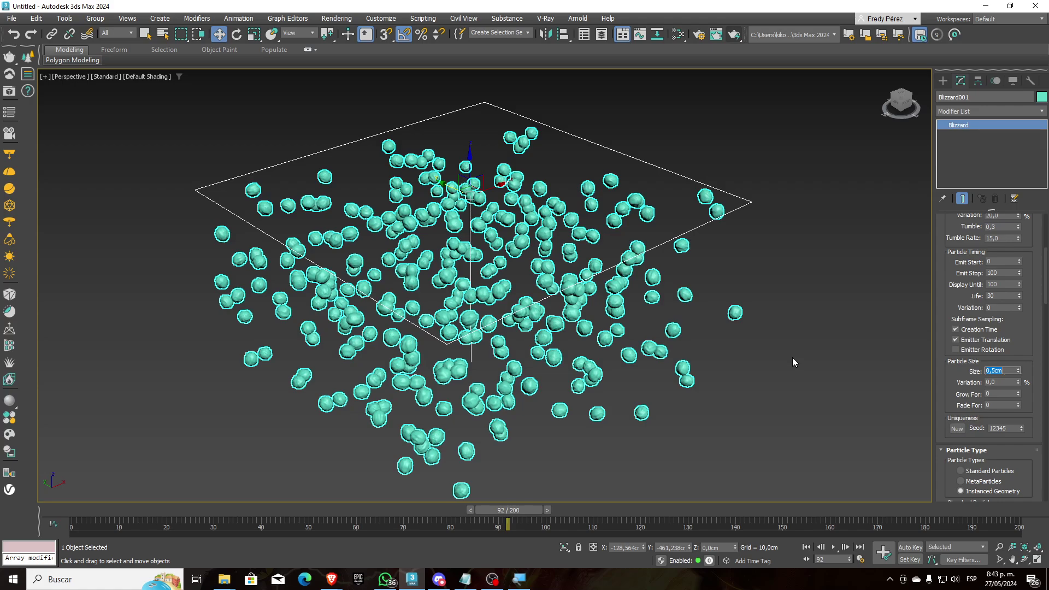
drag(527, 509, 433, 513)
Create a PArray particle system beside the Blizzard with an icon size of about 245 cm.
click(941, 80)
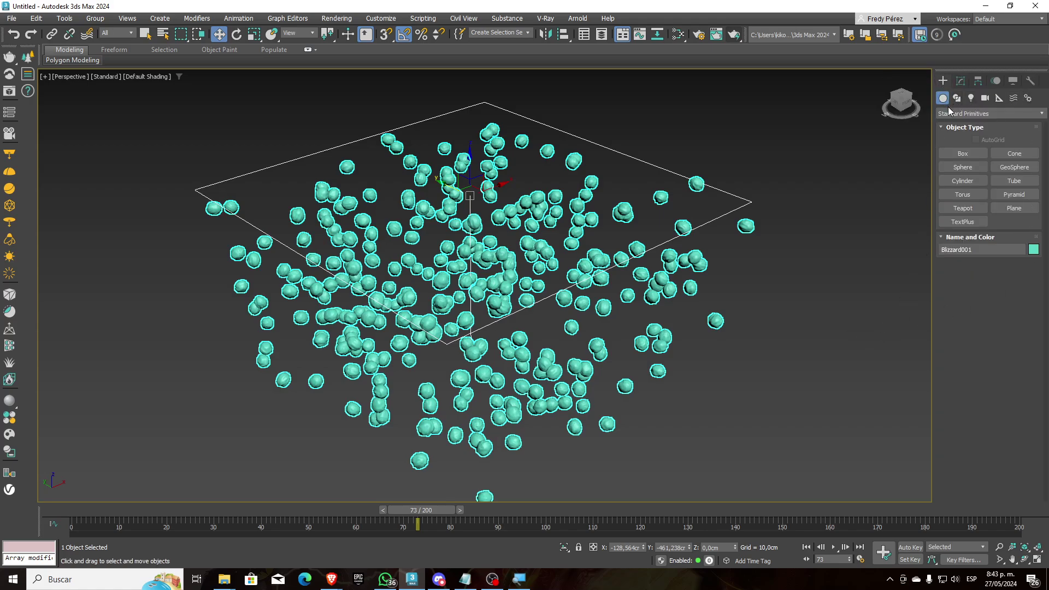
click(962, 114)
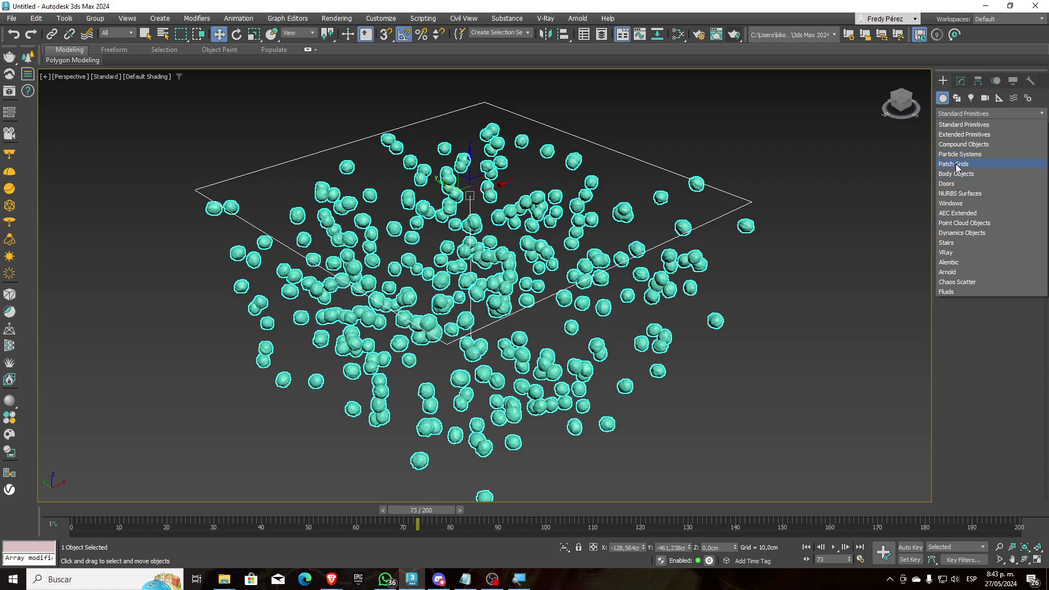
click(960, 155)
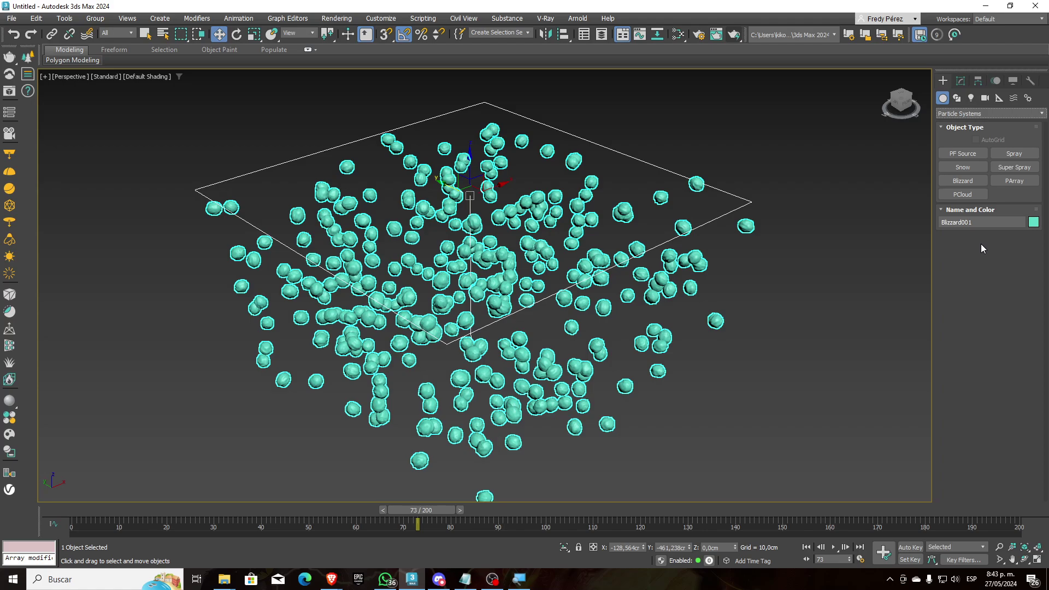
click(1007, 184)
middle_drag(853, 233, 704, 250)
drag(633, 208, 643, 271)
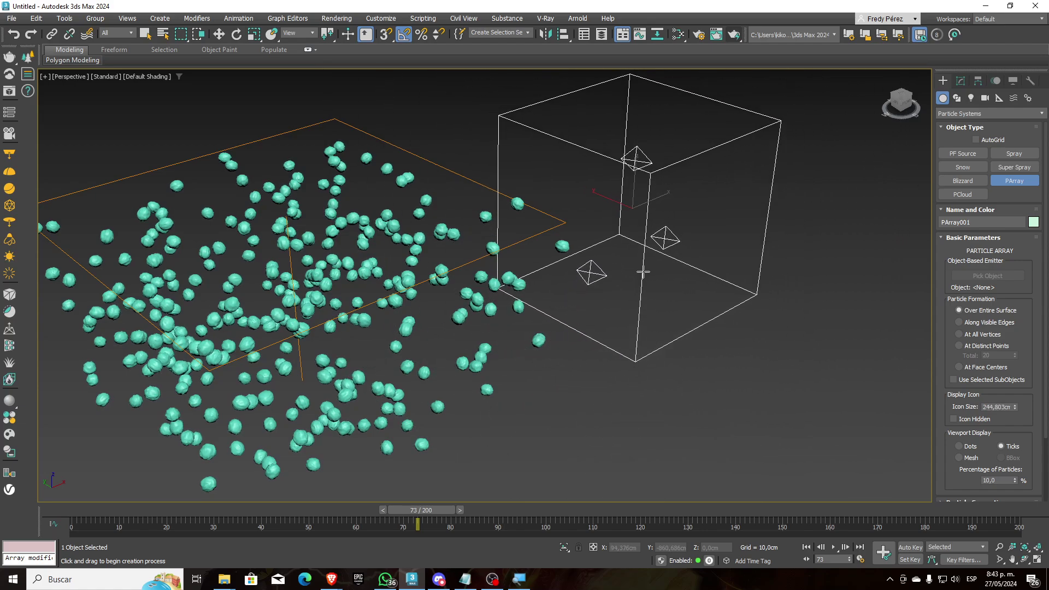
click(218, 34)
Scrub the timeline to frame 106 and review the PArray's basic parameters and its icon.
middle_drag(614, 182, 389, 262)
scroll(601, 191, down, 3)
drag(427, 510, 574, 526)
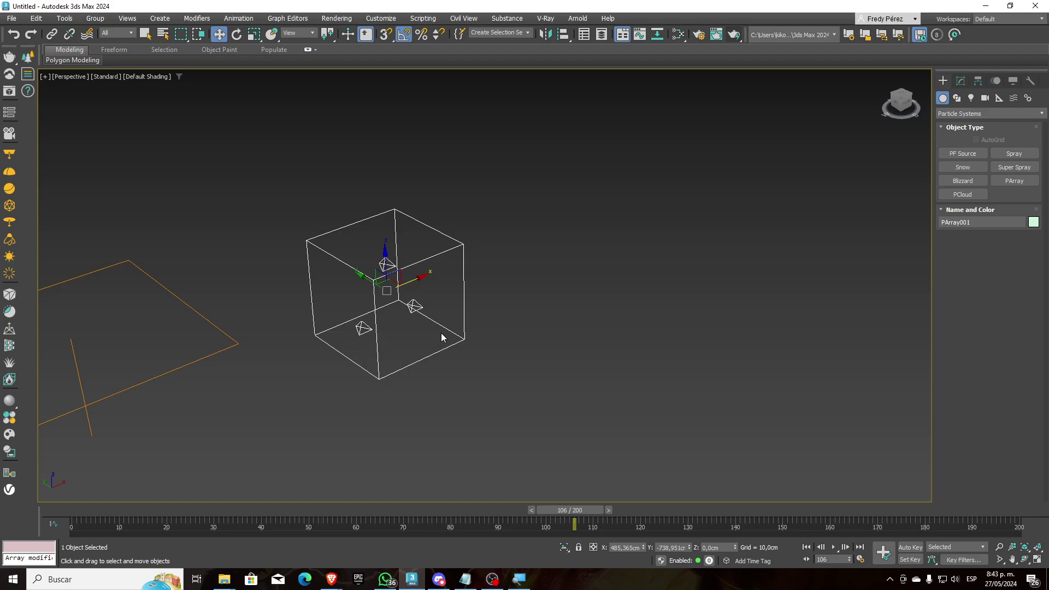
click(960, 81)
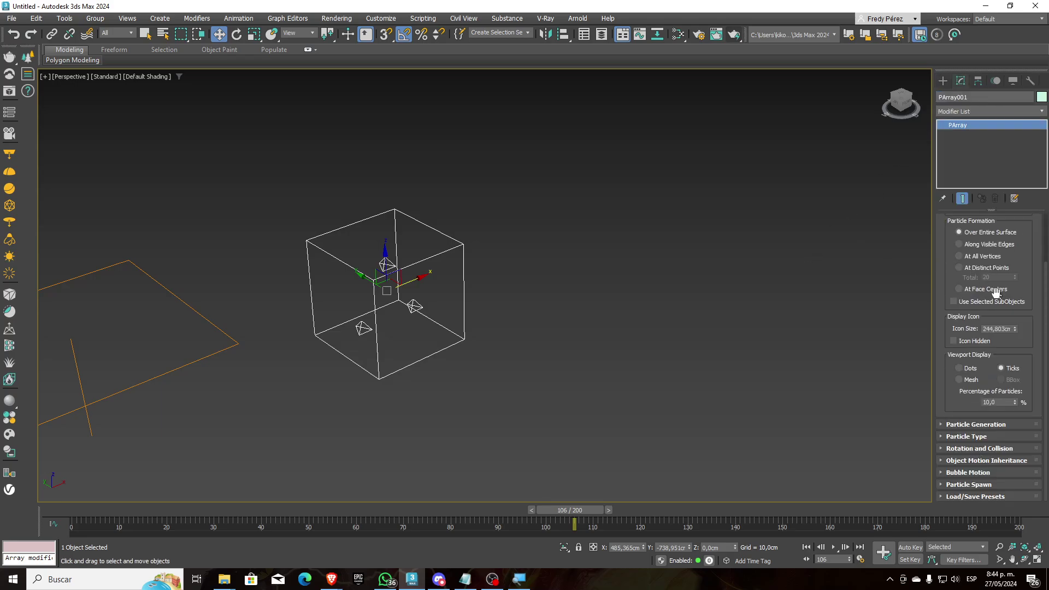
drag(942, 286, 941, 446)
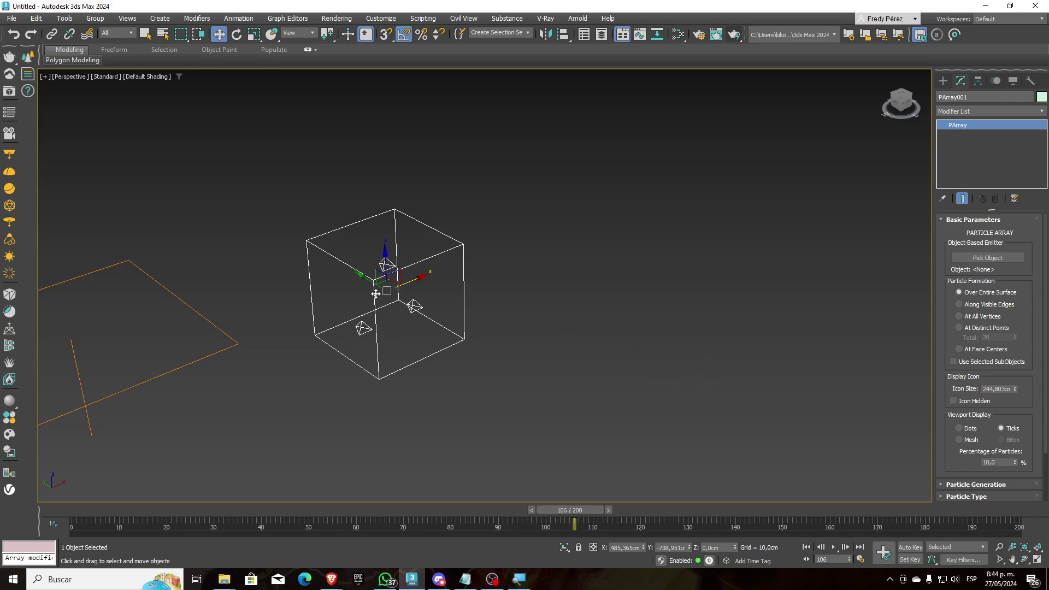
scroll(376, 294, up, 5)
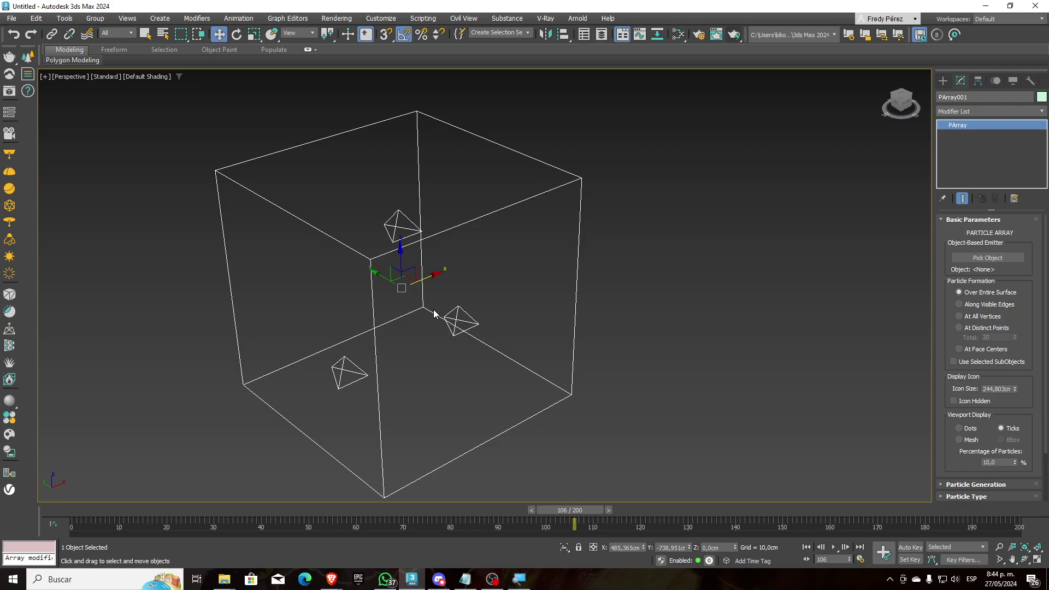
Create a PCloud box emitter beside the PArray, about 224 cm long, 189 cm wide and 219 cm high.
click(943, 80)
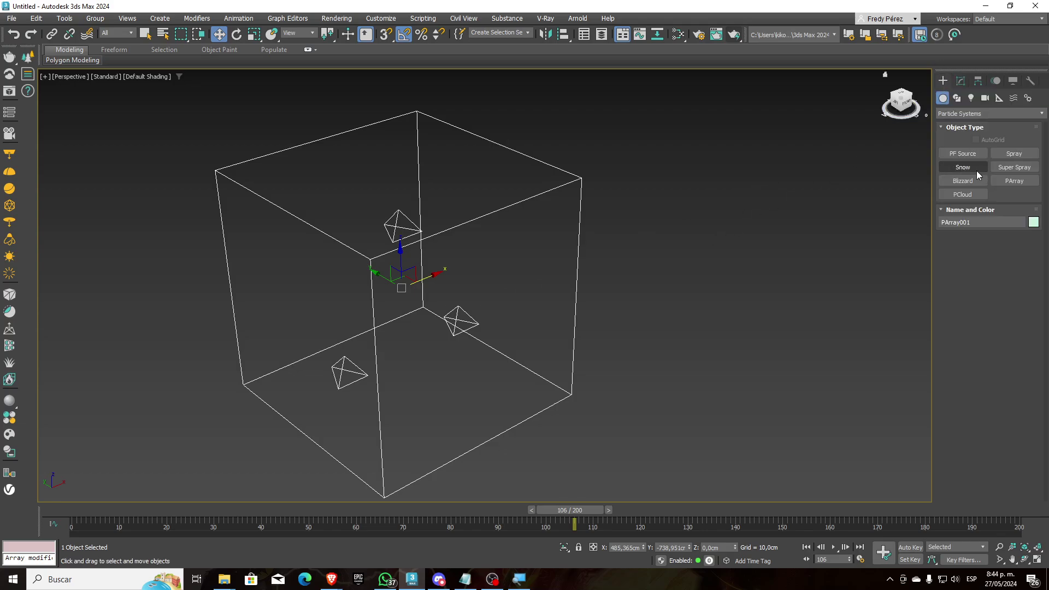
click(975, 198)
scroll(611, 208, up, 5)
drag(546, 243, 590, 495)
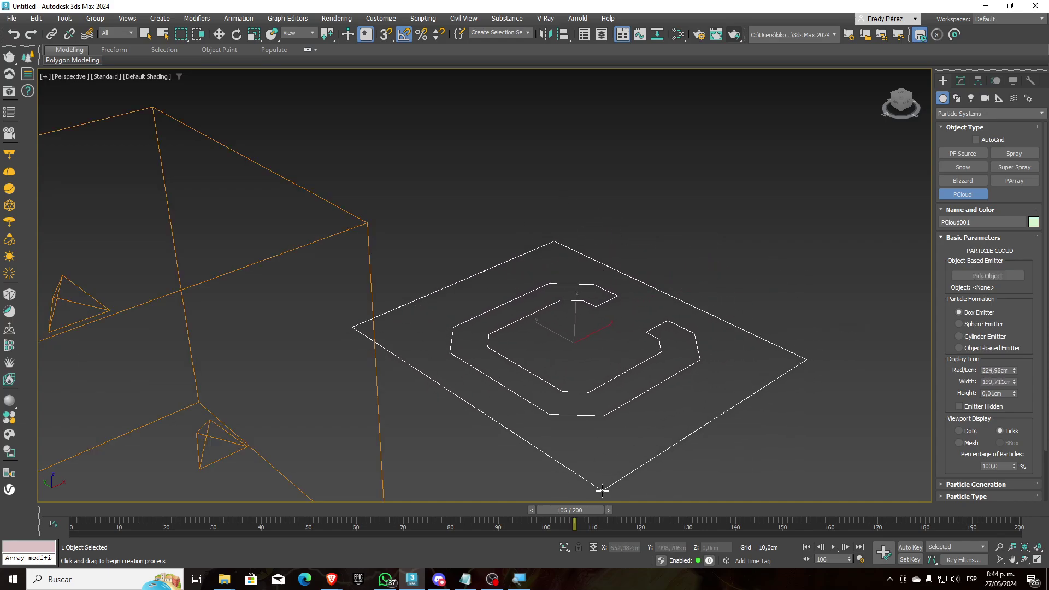
scroll(638, 343, down, 3)
drag(638, 343, 614, 367)
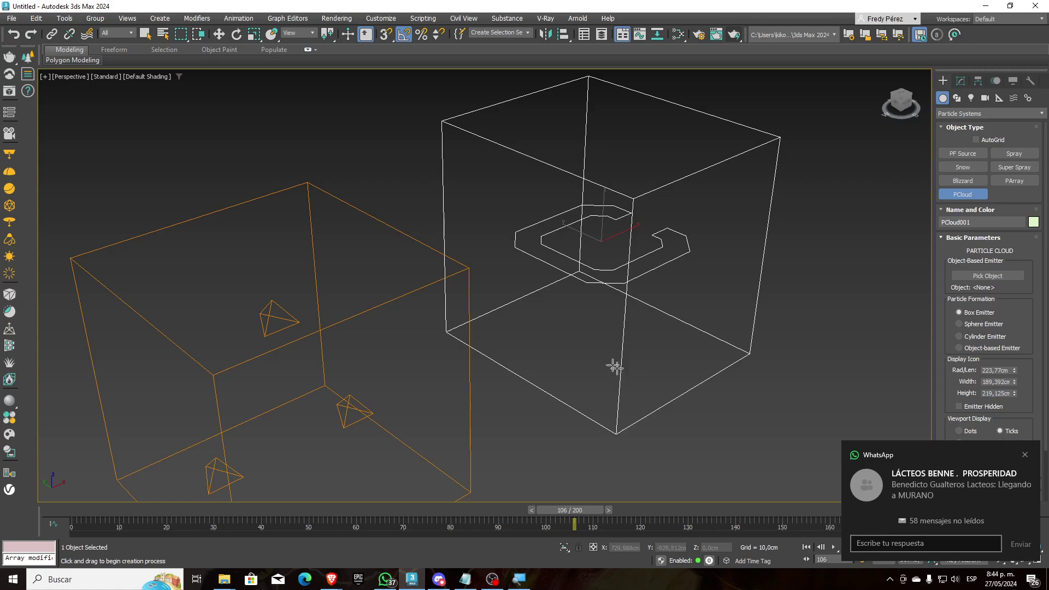
Dismiss the message notification, test-render the perspective view at frame 106 and close the render window.
scroll(643, 318, up, 3)
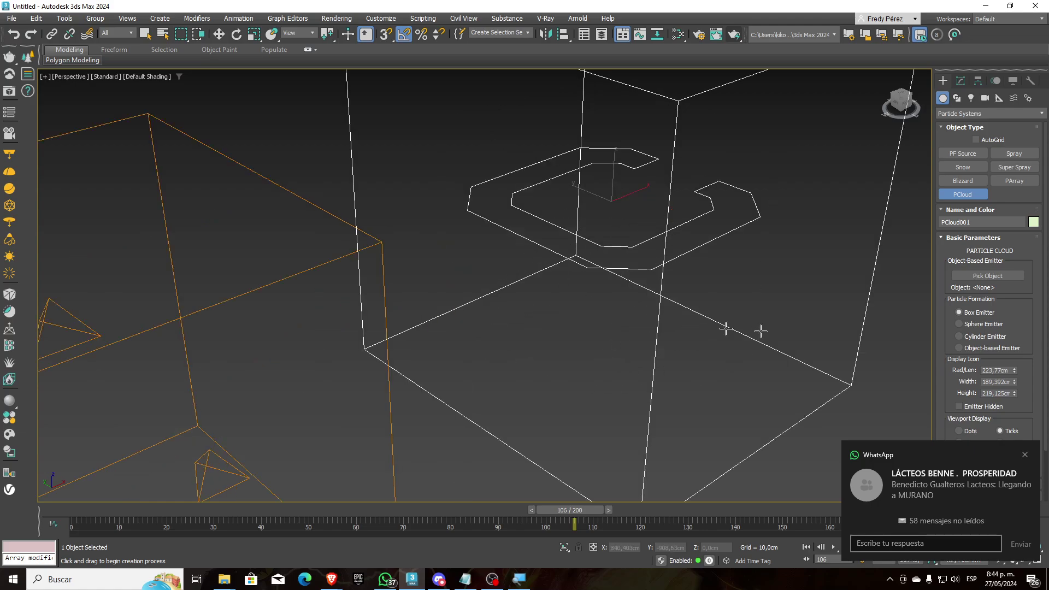
click(1025, 456)
middle_drag(535, 284, 542, 306)
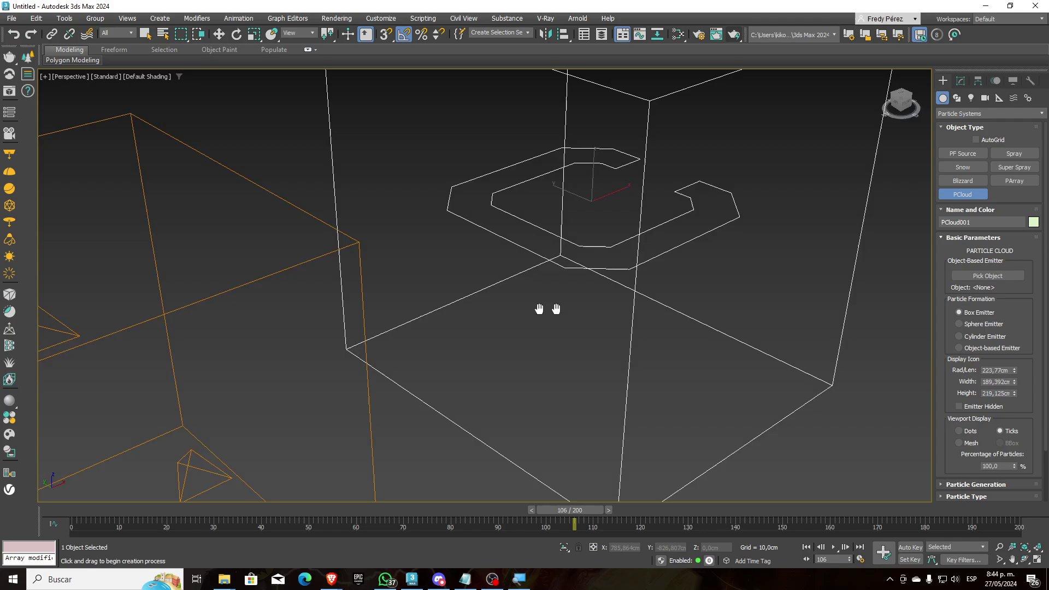
scroll(543, 306, down, 5)
middle_drag(475, 308, 452, 297)
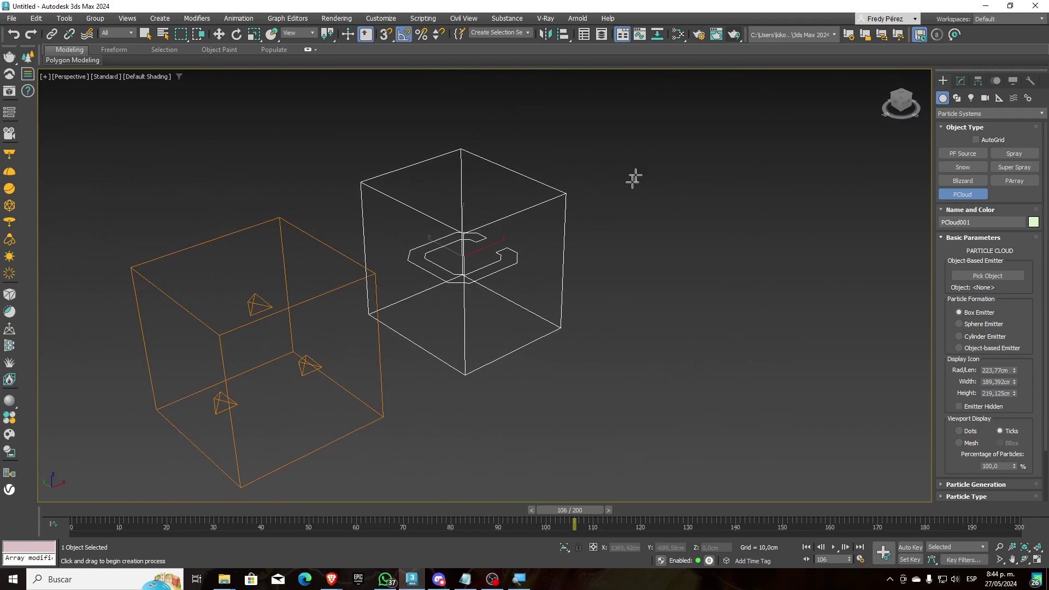
click(733, 34)
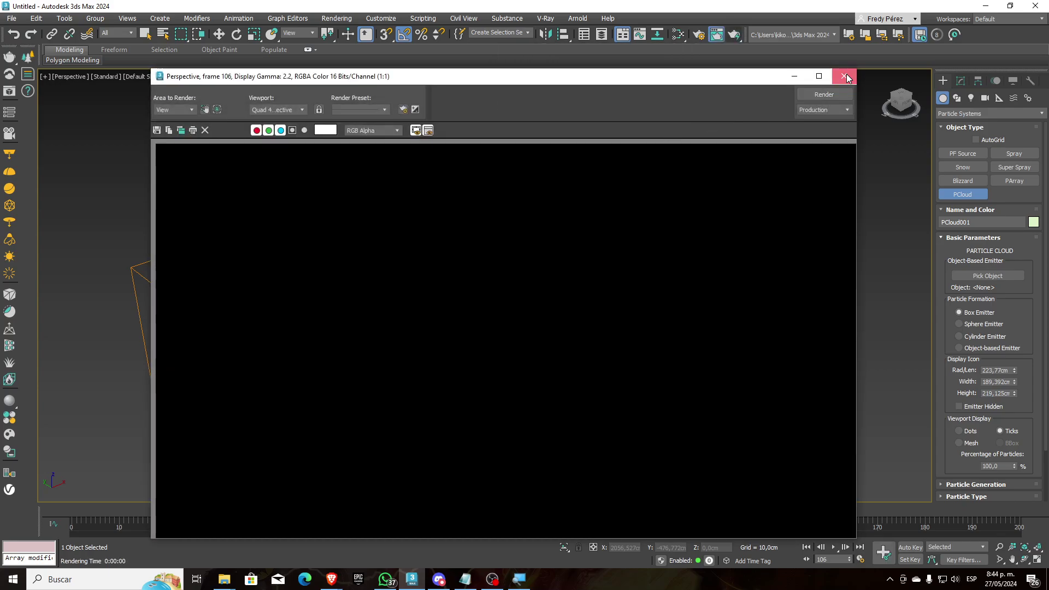
click(843, 76)
Assign the small distant sphere, Sphere001, as the PCloud's object-based emitter.
scroll(1011, 273, down, 2)
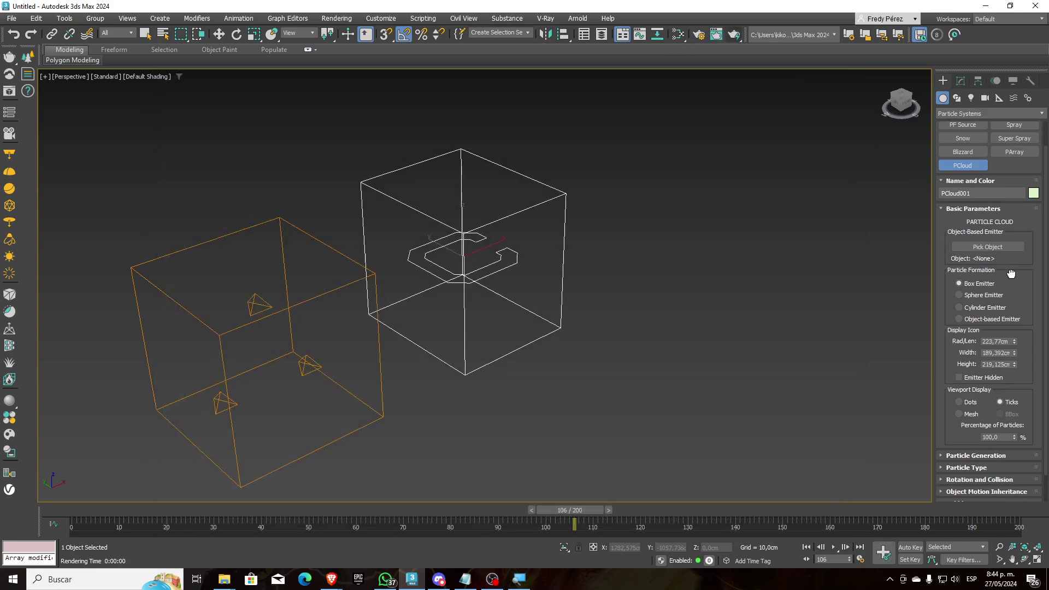
click(987, 247)
scroll(704, 297, down, 10)
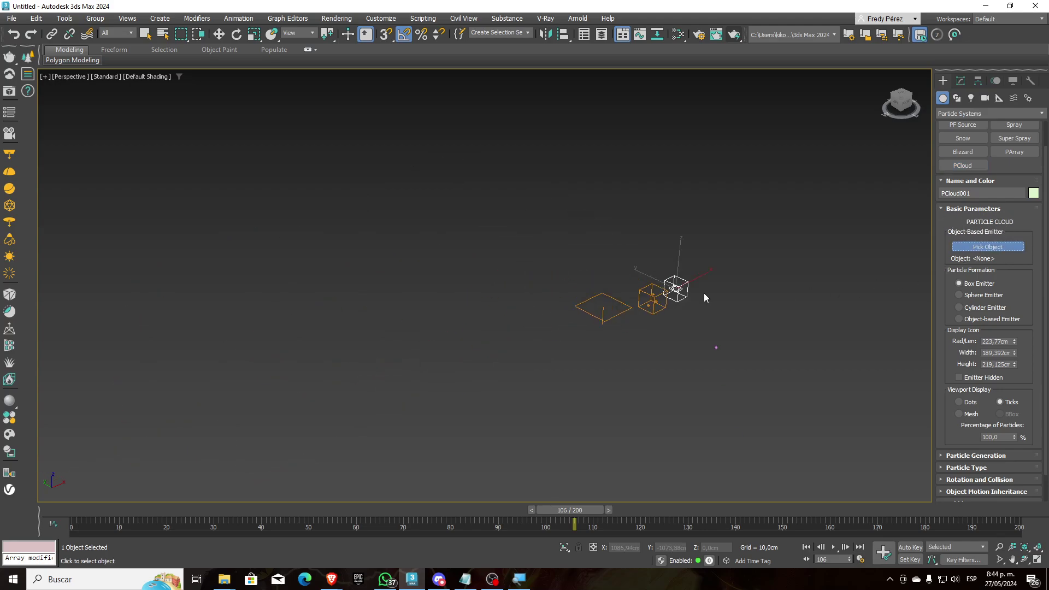
click(716, 347)
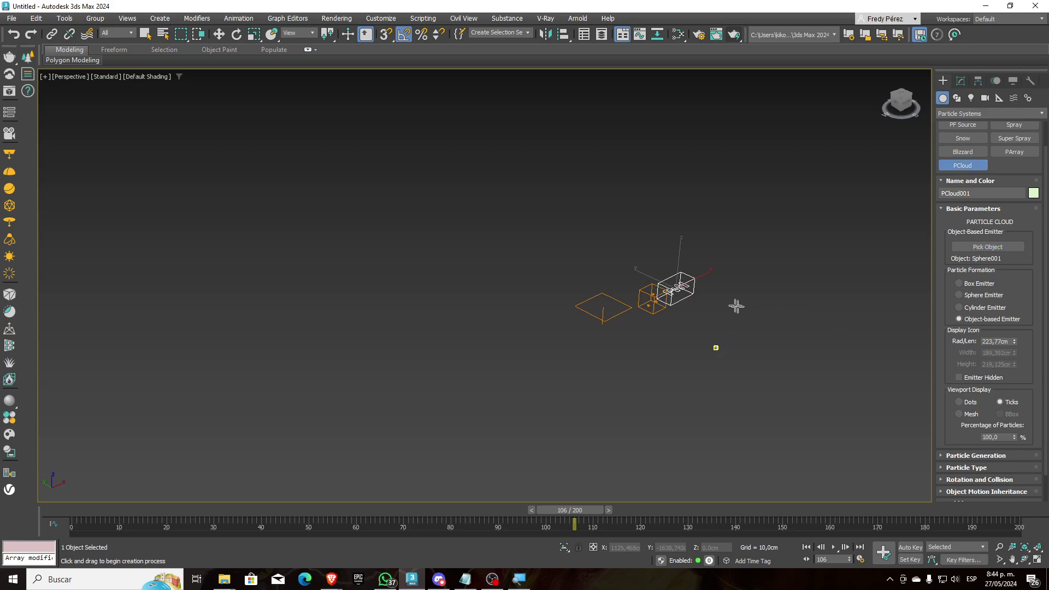
scroll(690, 295, up, 6)
scroll(517, 448, up, 6)
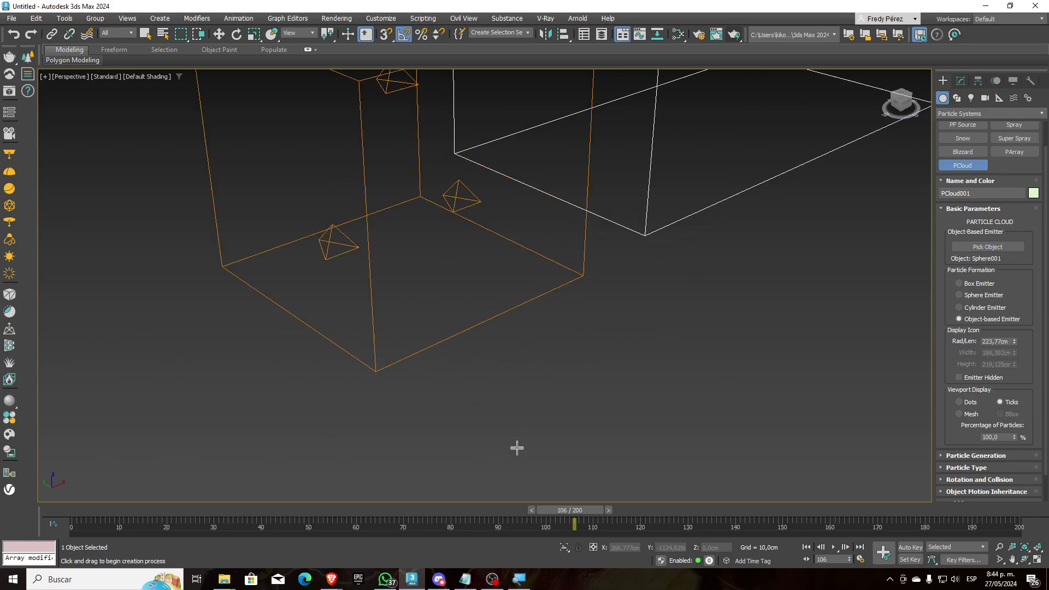
Test-render the perspective view of the PCloud at frame 106 and close the render window.
scroll(568, 474, down, 5)
scroll(460, 435, up, 2)
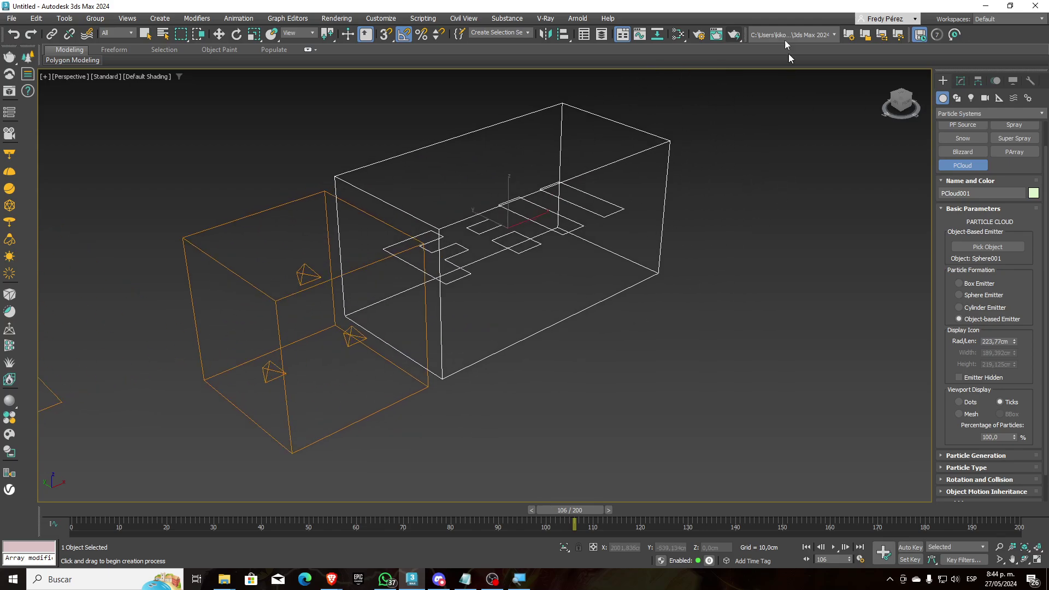
click(733, 35)
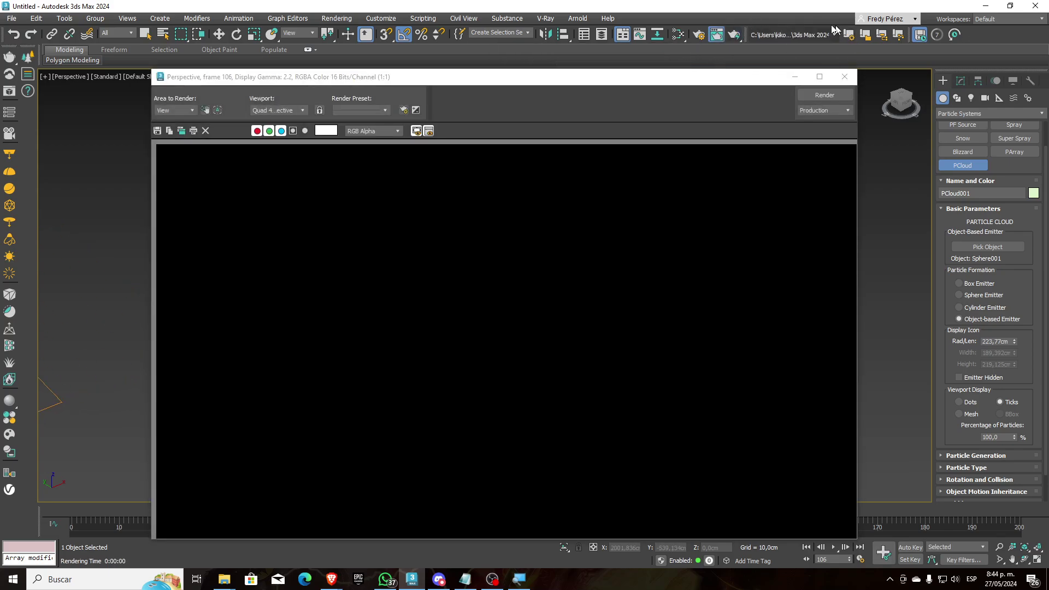
click(844, 83)
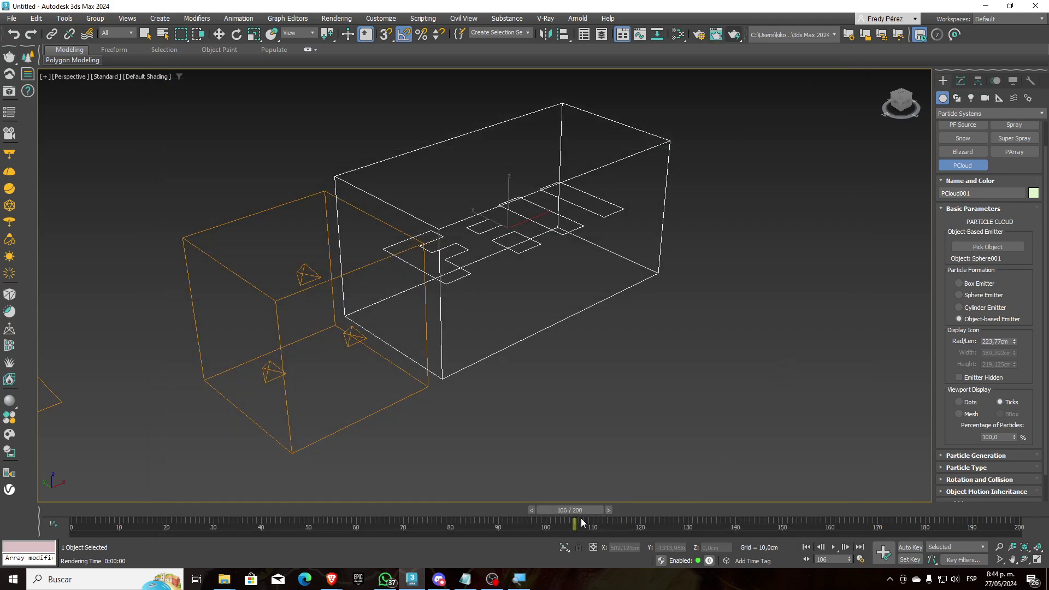
Set the PCloud's particle timing to Emit Stop 200, Display Until 300 and Life 200.
mouse_move(585, 511)
mouse_down()
mouse_move(741, 511)
mouse_move(591, 511)
mouse_up()
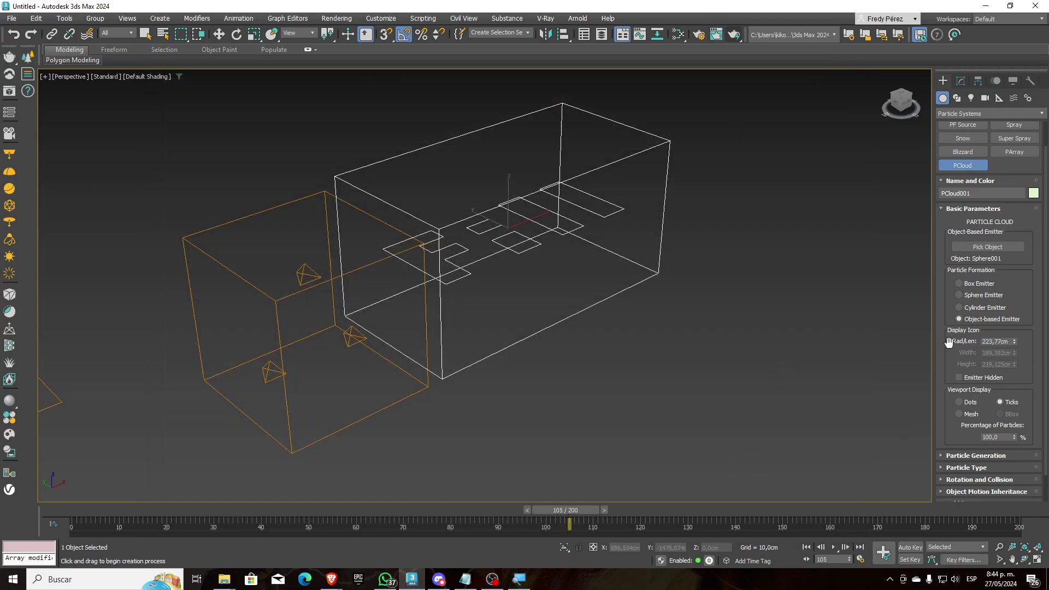
drag(948, 342, 950, 293)
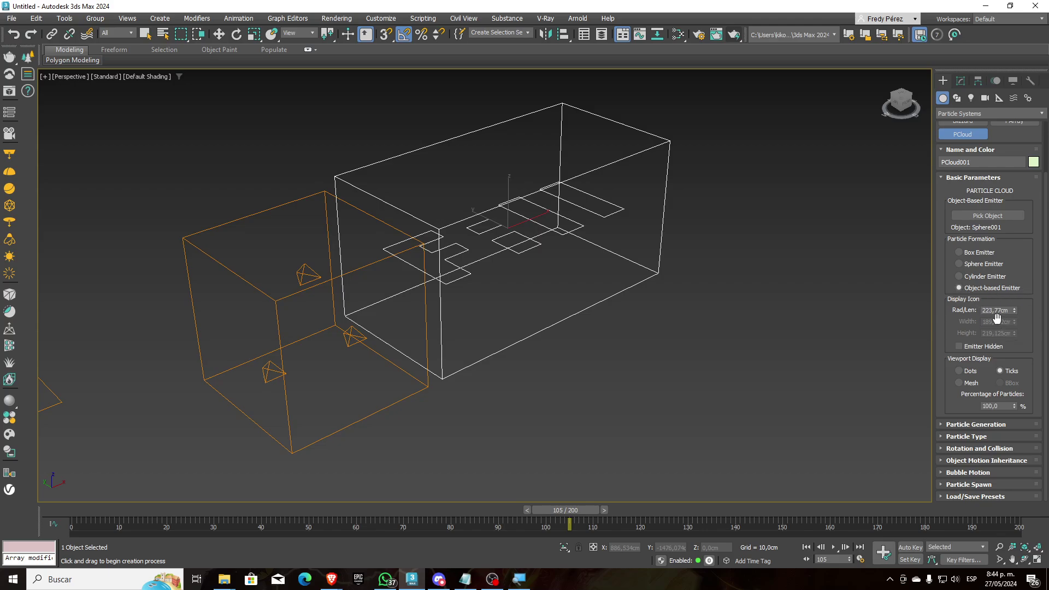
click(961, 424)
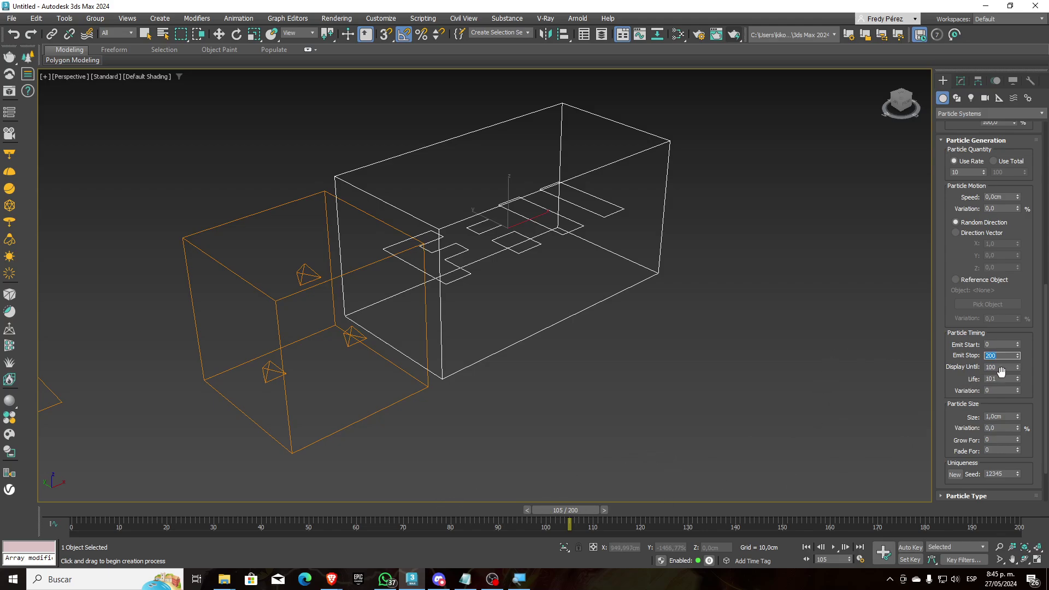
key(Tab)
key(Tab)
Scrub the timeline to frame 66, test-render the perspective view and close the render window.
drag(585, 503, 402, 510)
scroll(449, 281, up, 5)
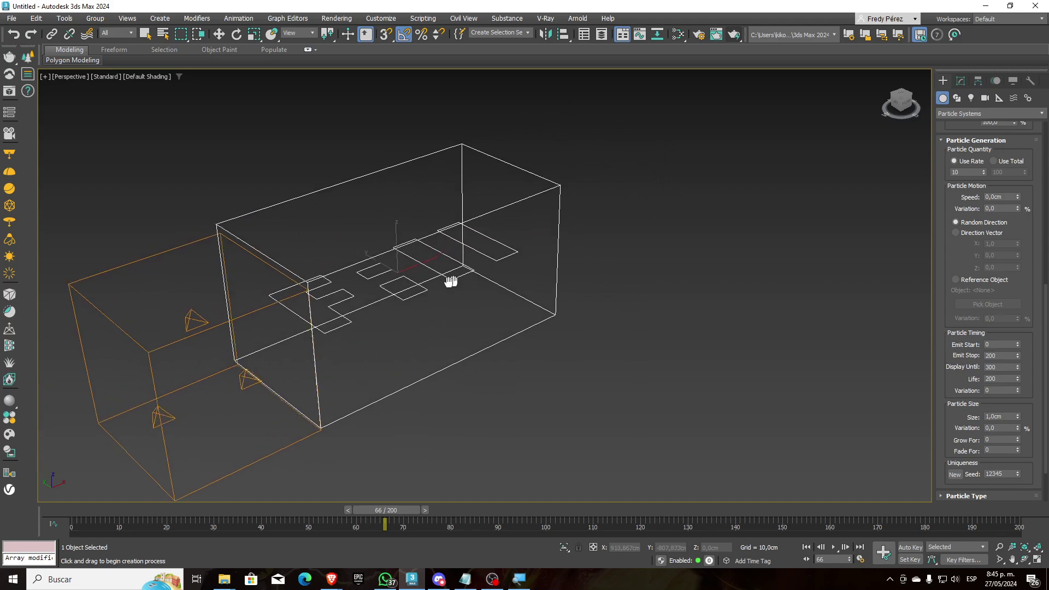
click(735, 35)
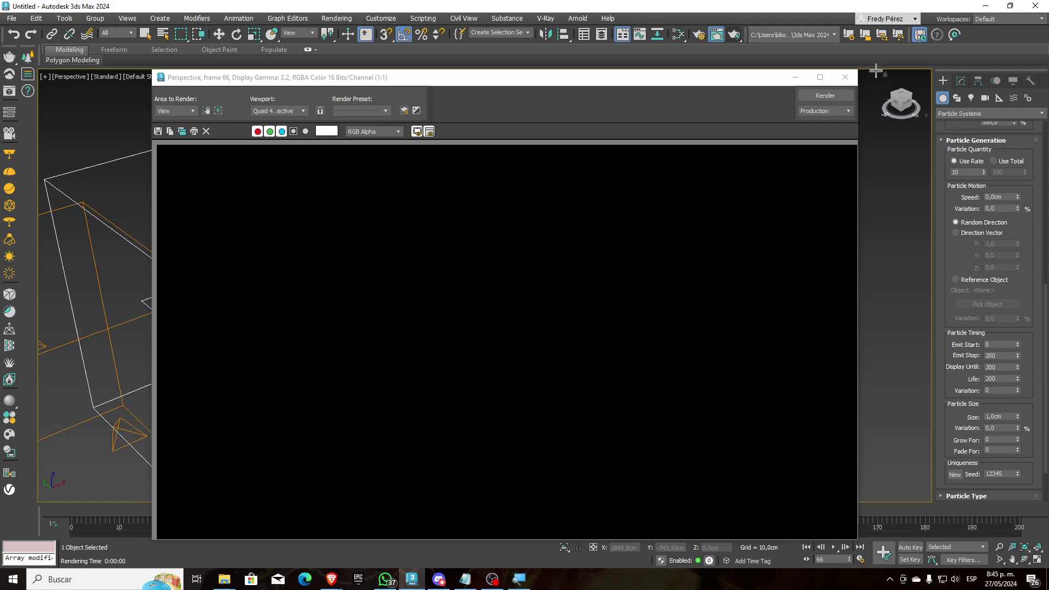
click(844, 80)
Review the PCloud's basic parameters and its particle quantity, motion, timing and size settings.
scroll(953, 363, down, 2)
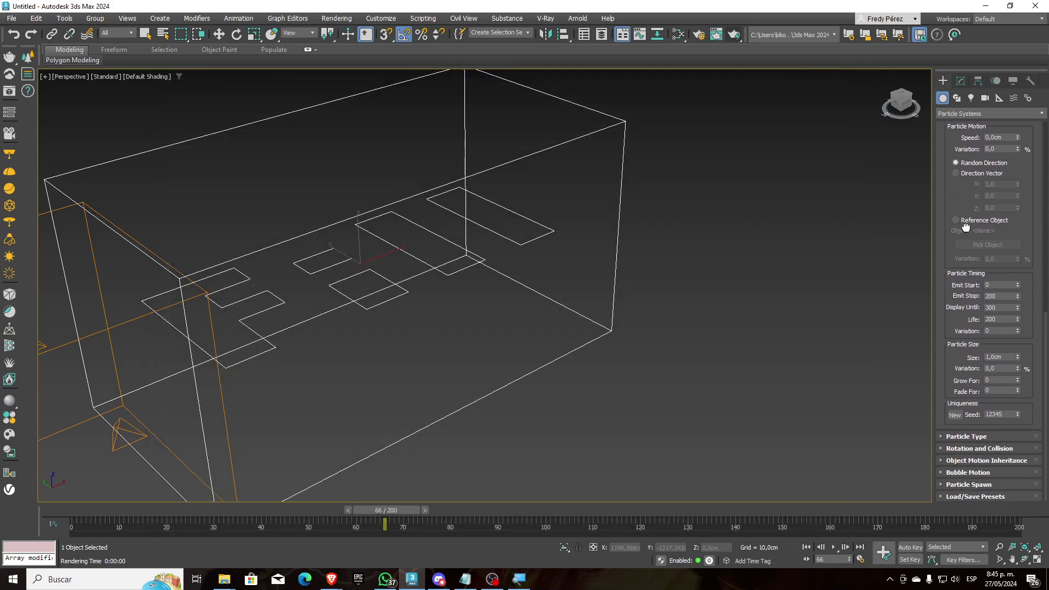
scroll(957, 328, up, 8)
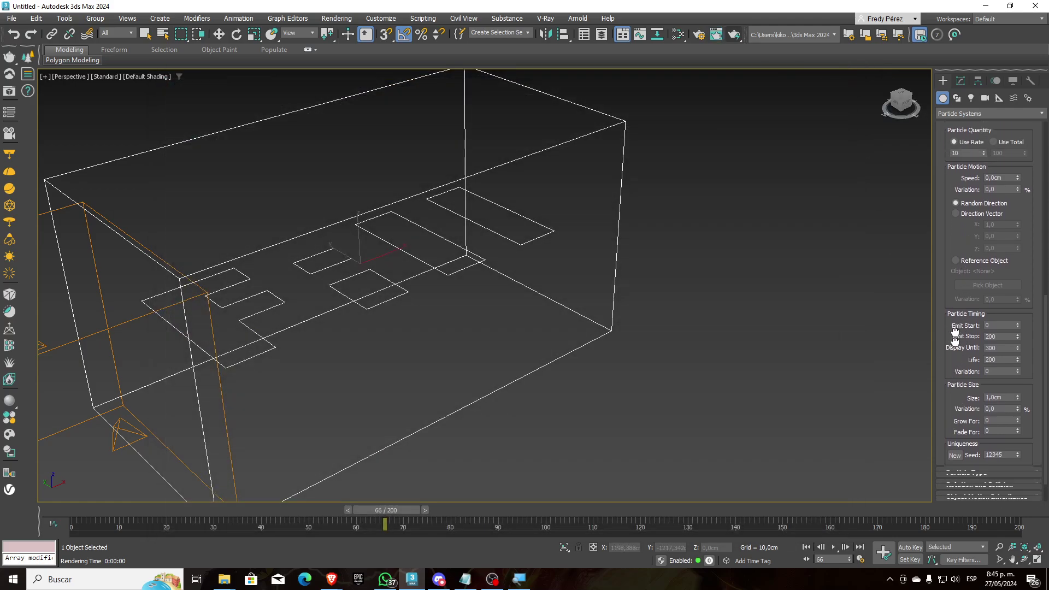
drag(953, 380, 953, 385)
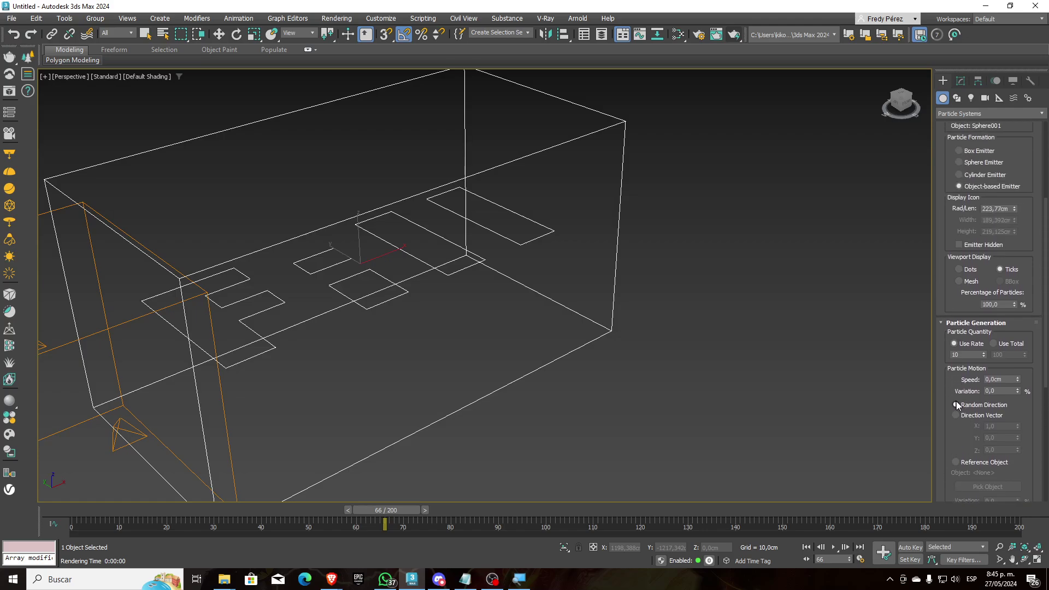
drag(960, 321, 953, 400)
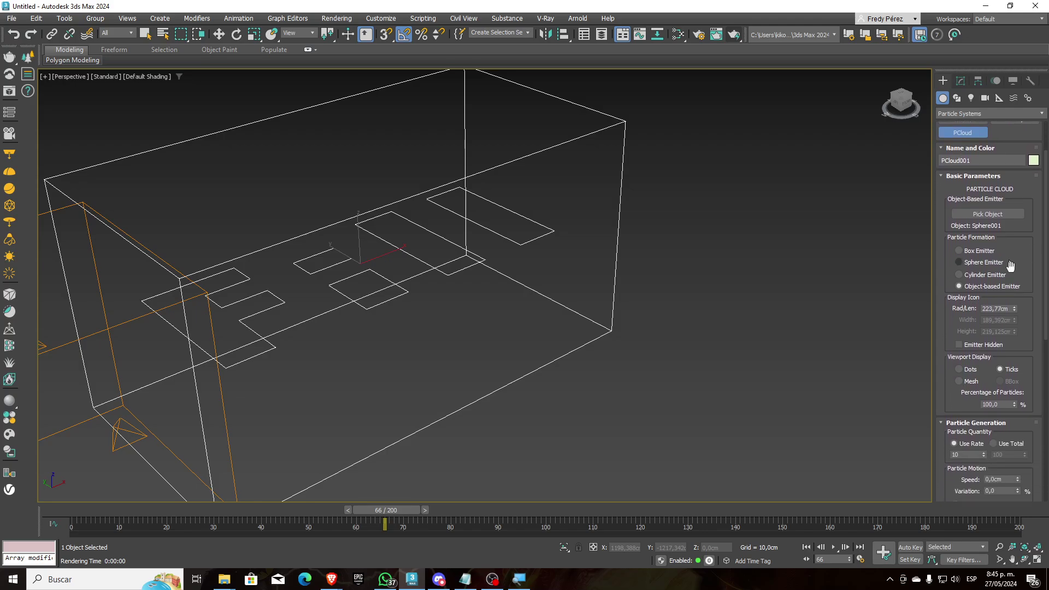
drag(975, 328, 973, 254)
drag(966, 333, 969, 255)
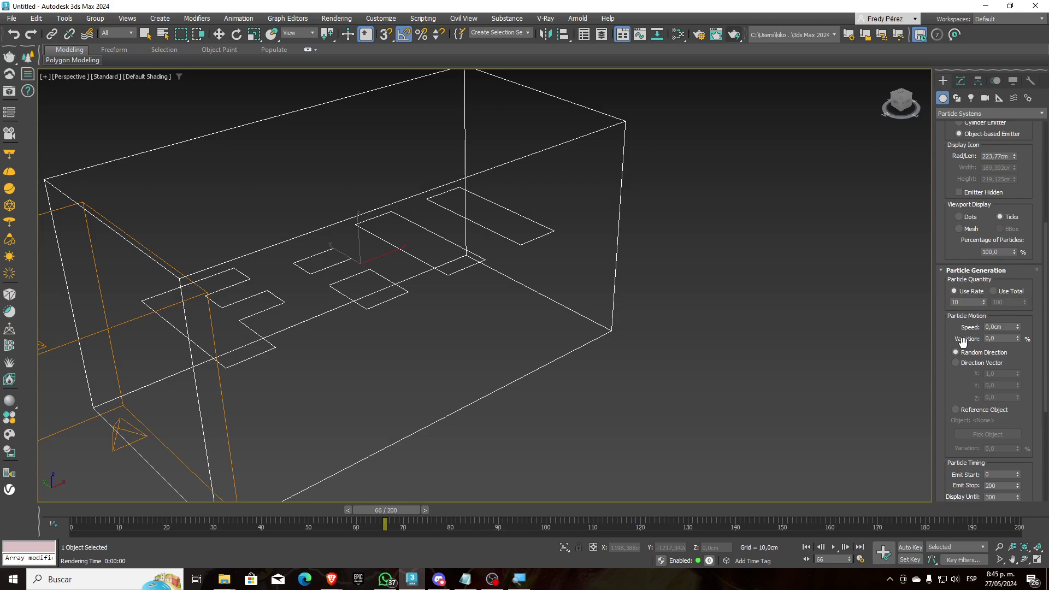
drag(962, 341, 962, 236)
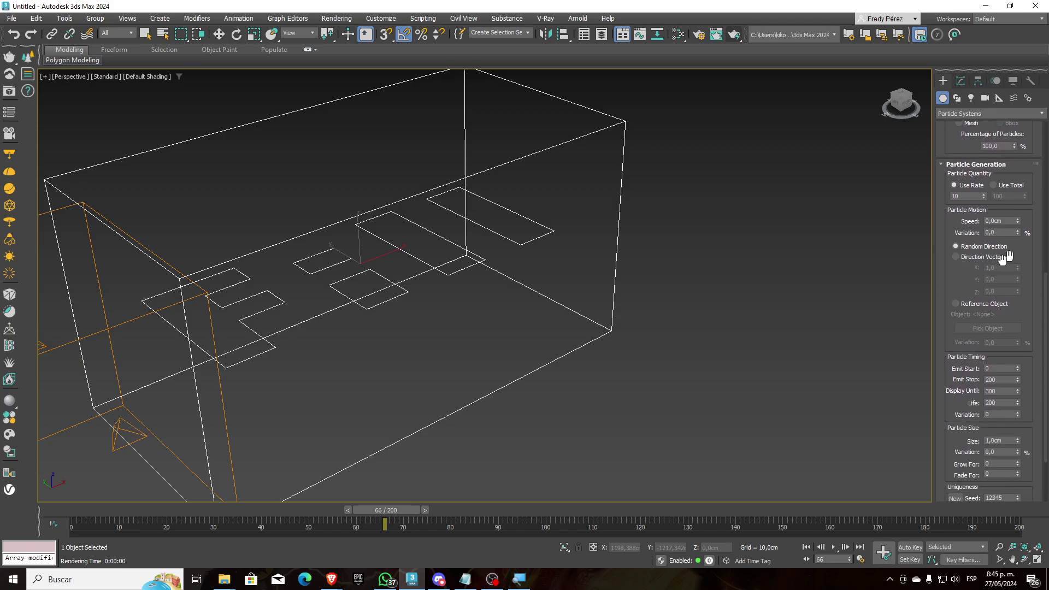
drag(965, 300, 961, 238)
Set the PCloud's particle size to 5 cm.
drag(960, 345, 962, 322)
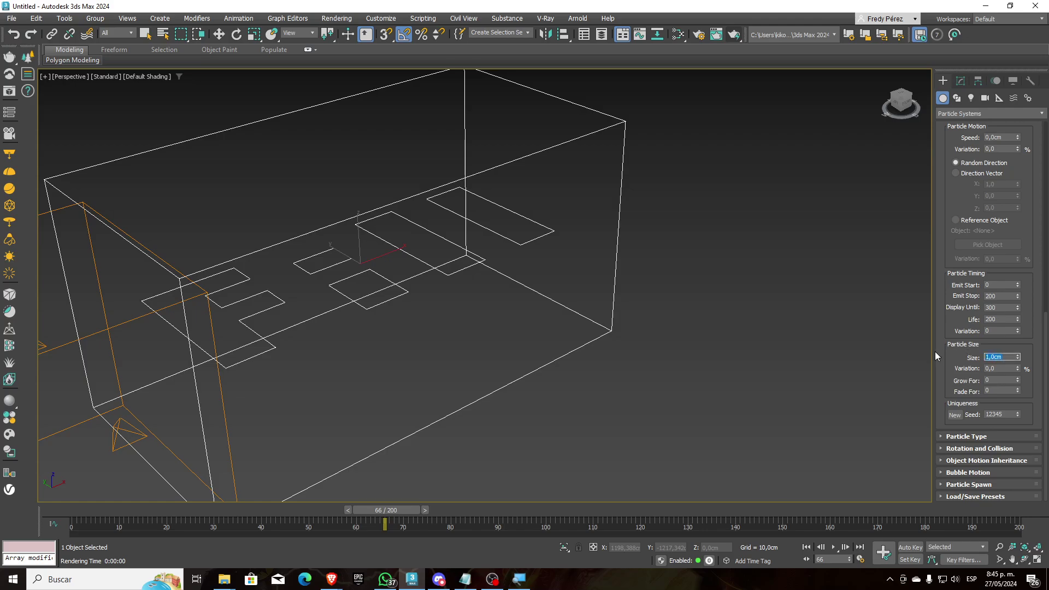
text(5)
key(Return)
Change the PCloud's particle type to Instanced Geometry and assign the distant Sphere001 as the instanced object.
click(949, 437)
scroll(947, 322, down, 5)
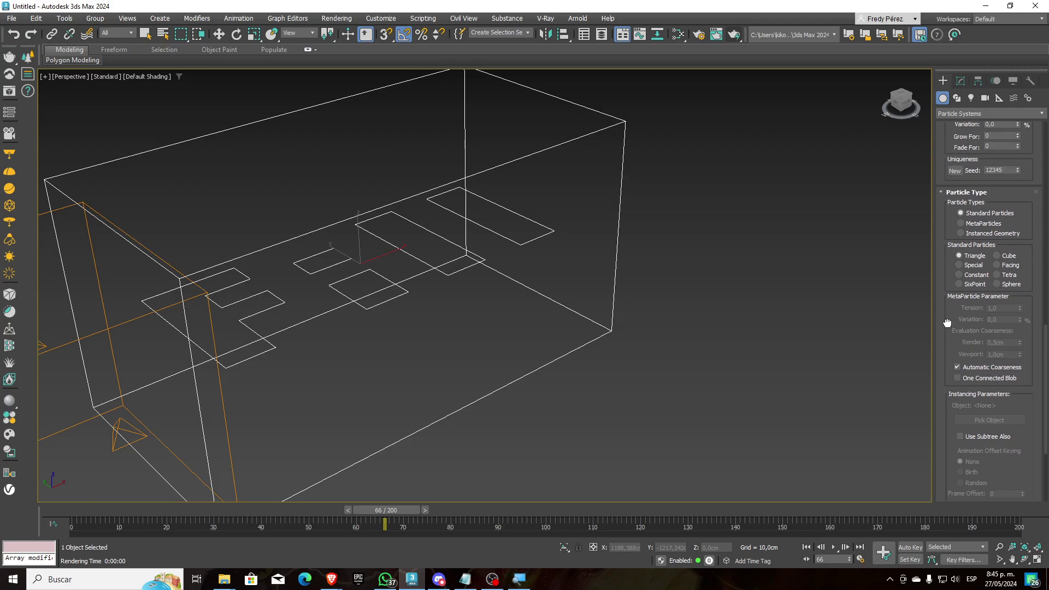
scroll(946, 322, down, 1)
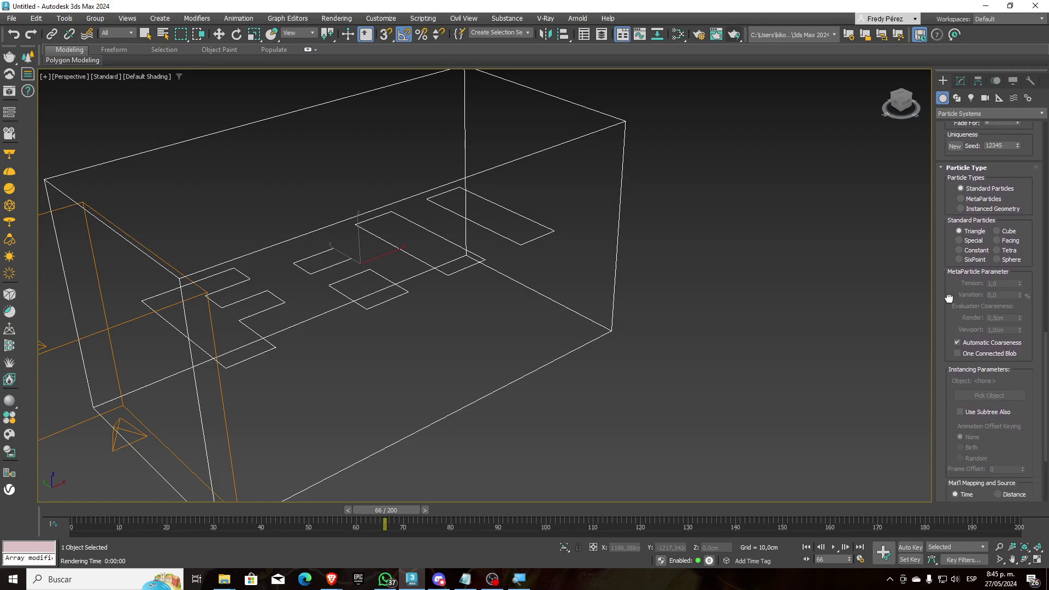
click(982, 208)
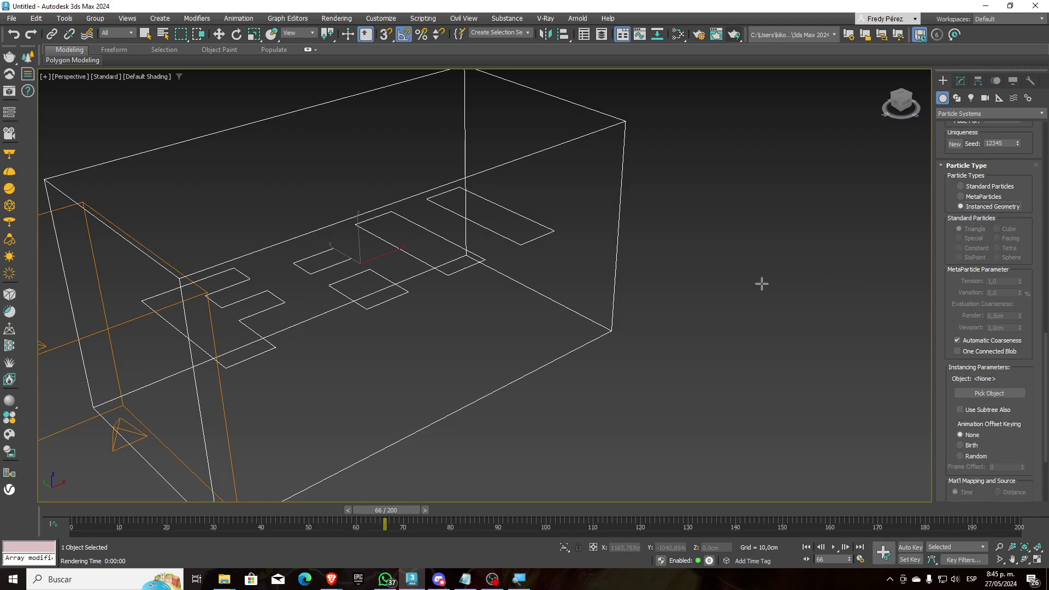
scroll(761, 283, down, 8)
click(961, 392)
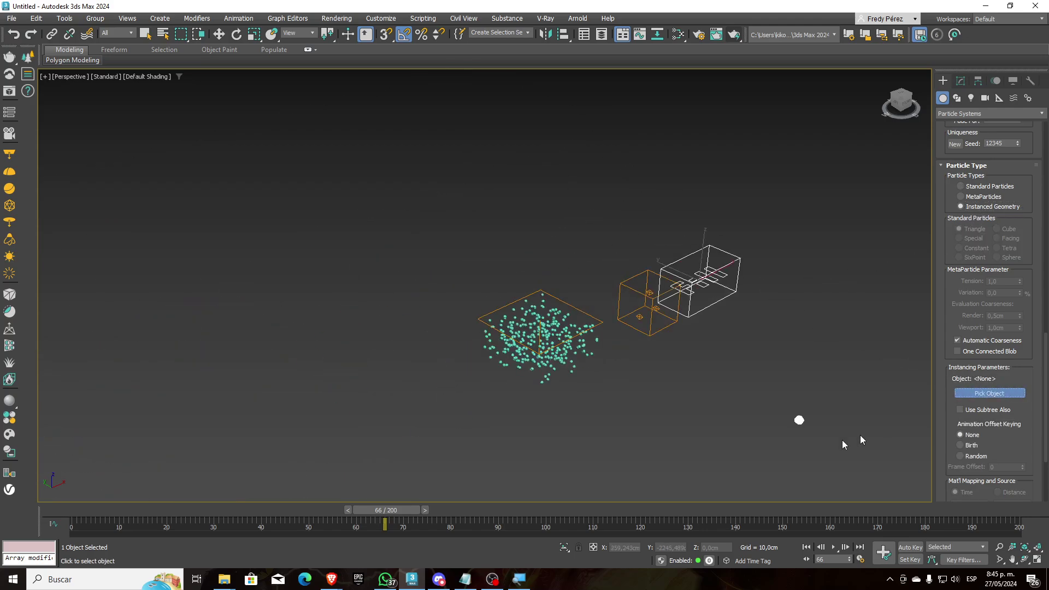
click(799, 420)
Scrub the timeline to frame 92 and check the PCloud for sphere particles.
scroll(748, 288, up, 6)
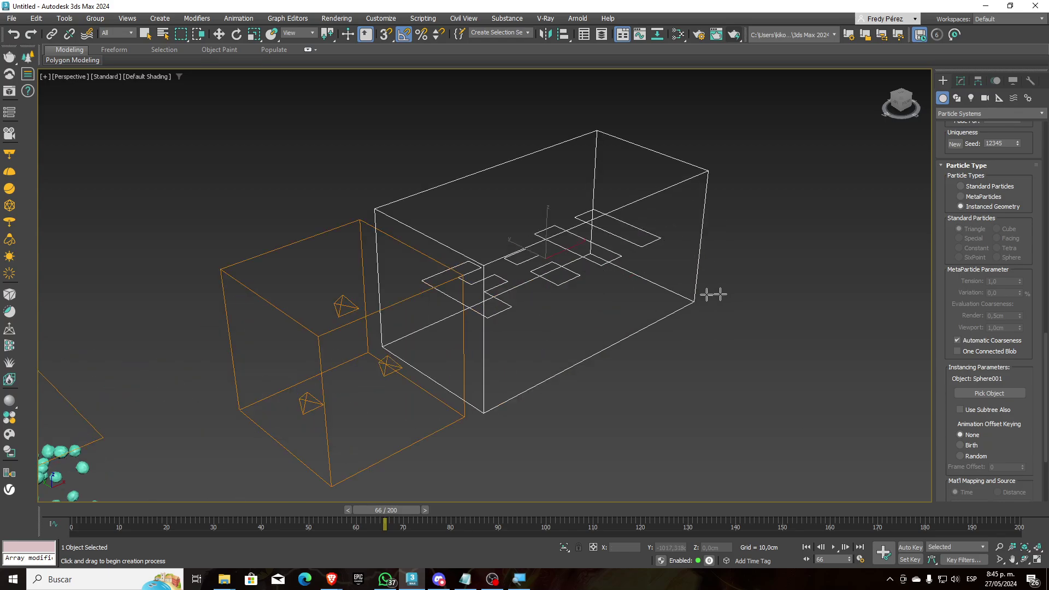
drag(396, 510, 230, 548)
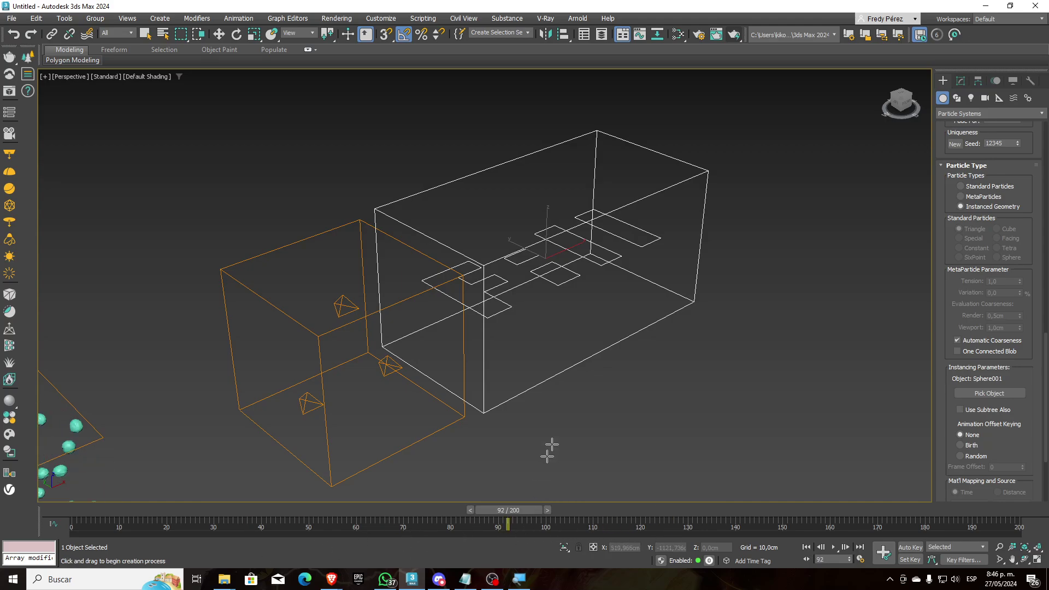
scroll(553, 354, down, 5)
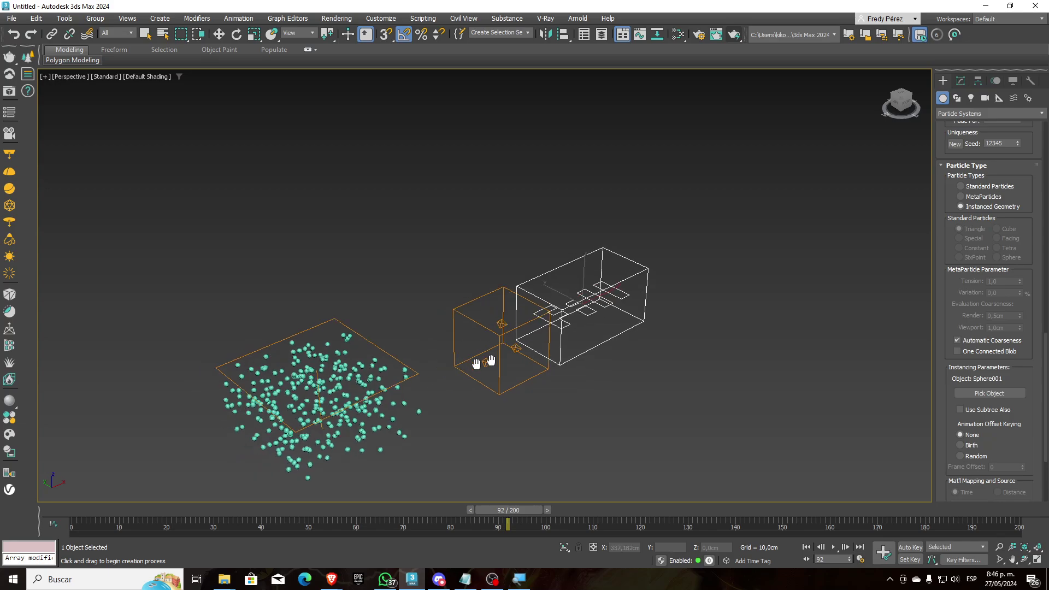
Delete the PCloud and PArray emitters from the scene.
right_click(635, 352)
key(Delete)
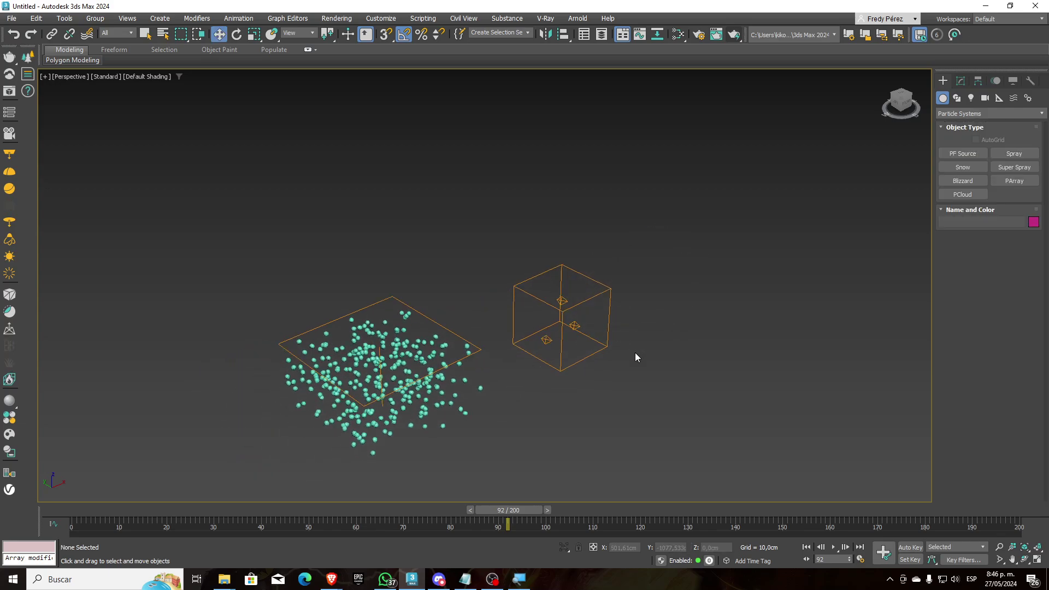
click(565, 360)
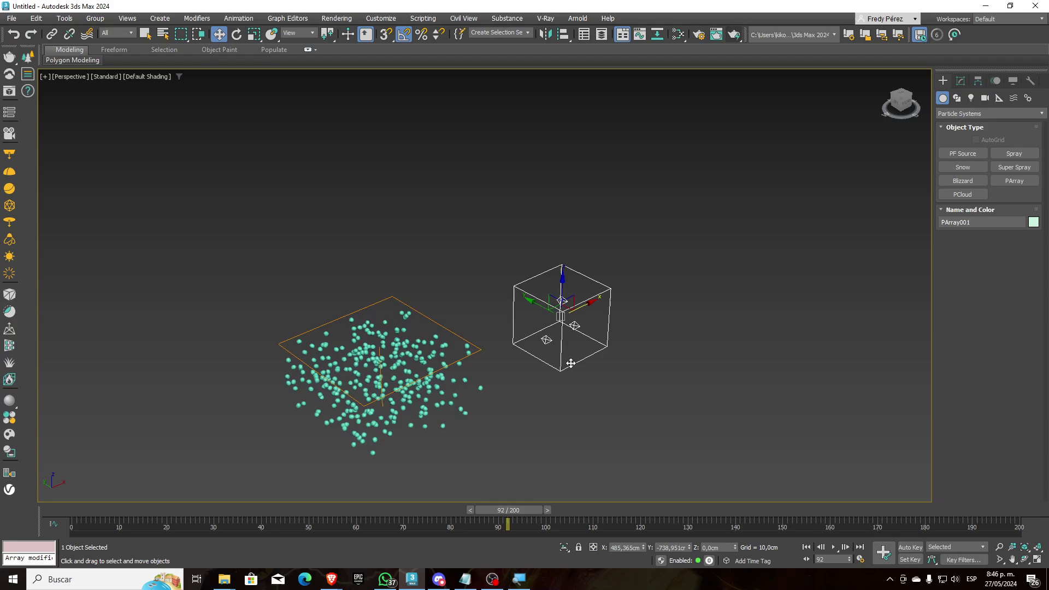
key(Delete)
Scrub the timeline to frame 109 and delete the Blizzard emitter.
scroll(534, 322, up, 1)
scroll(749, 409, down, 2)
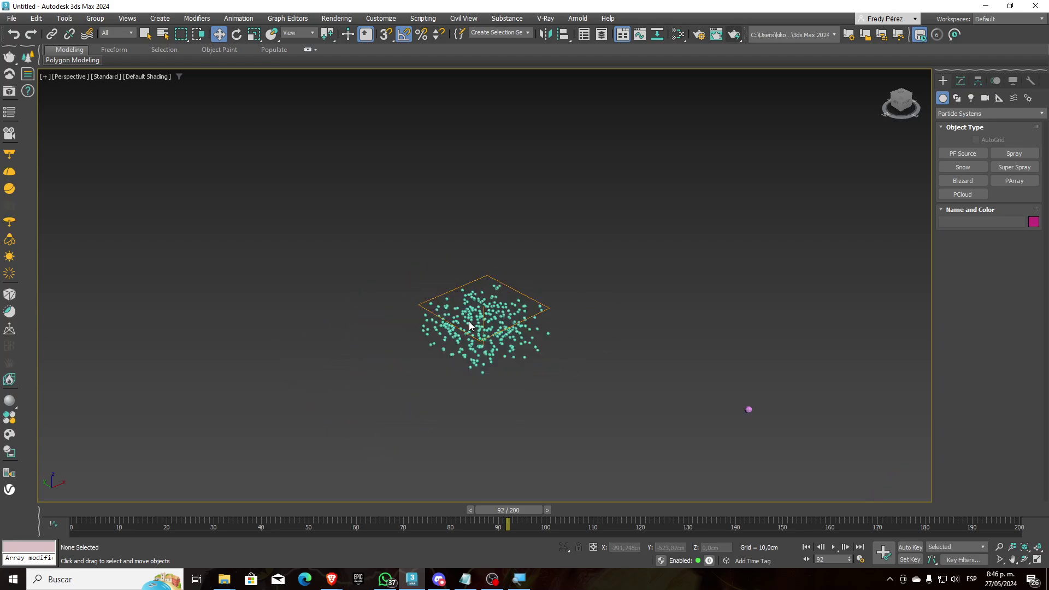
scroll(515, 347, up, 4)
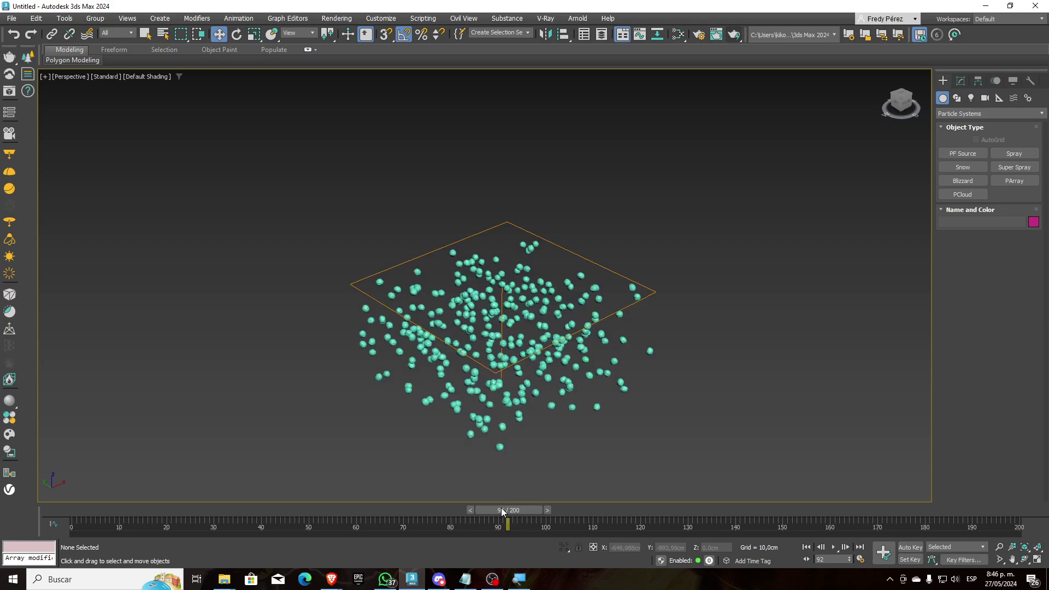
drag(502, 510, 583, 511)
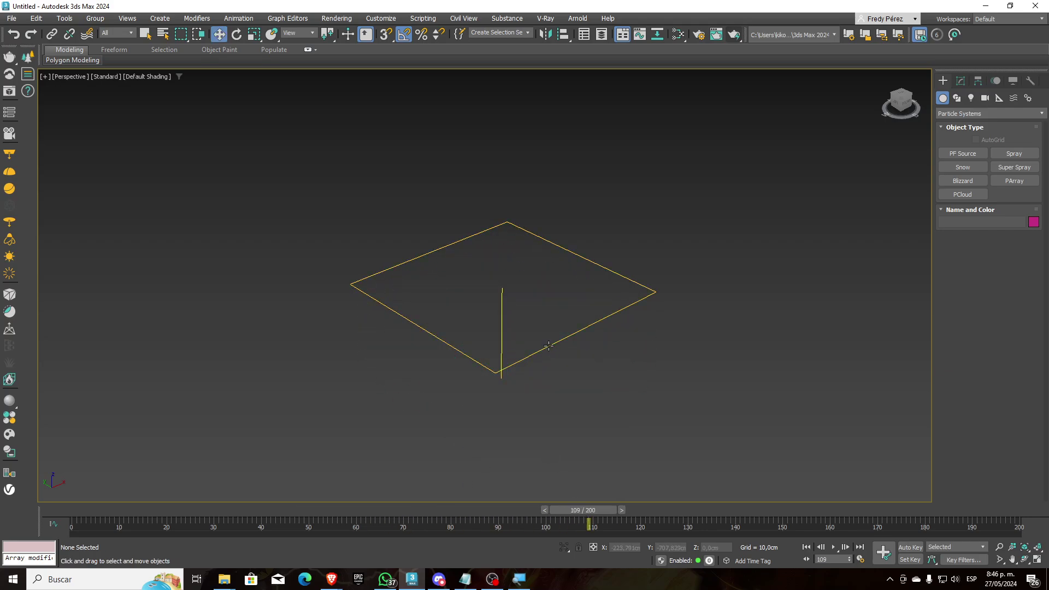
click(549, 345)
key(Delete)
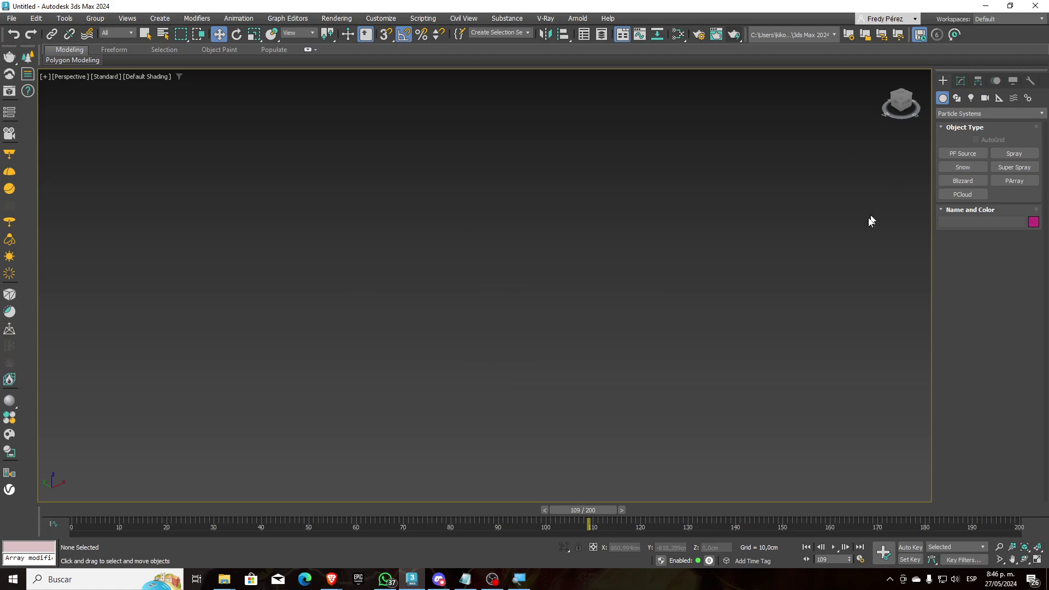
Create a Snow emitter about 682 cm wide and 707 cm long, with a viewport count of 5000.
click(1012, 154)
click(973, 172)
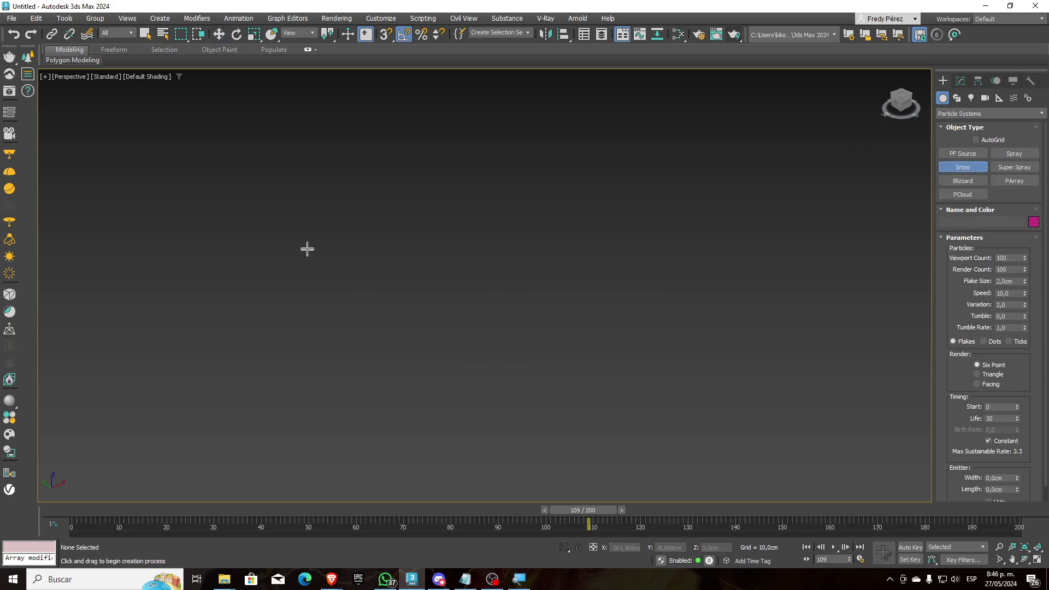
drag(328, 237, 722, 250)
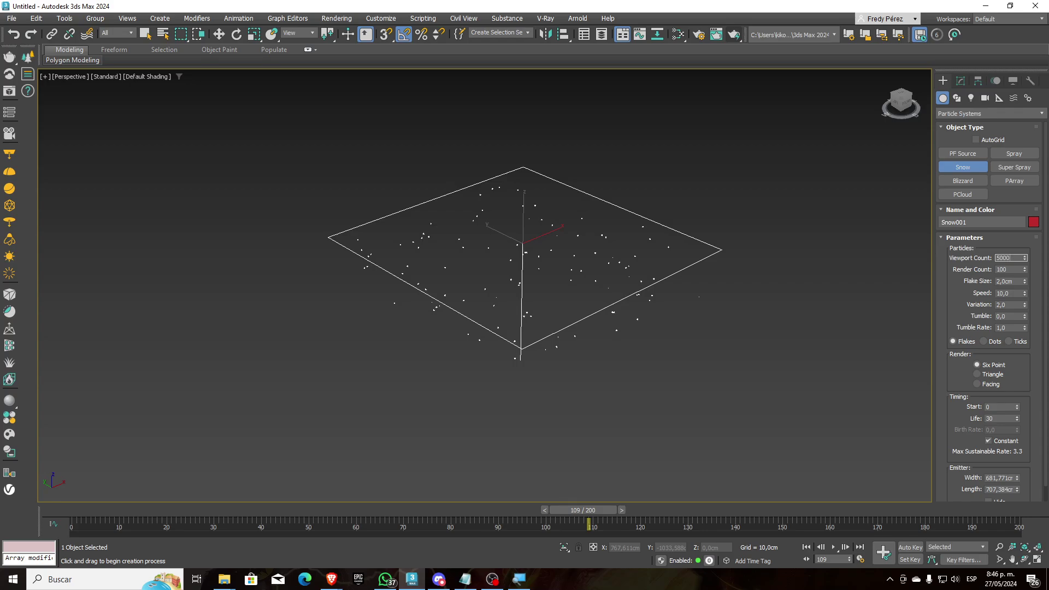
key(Return)
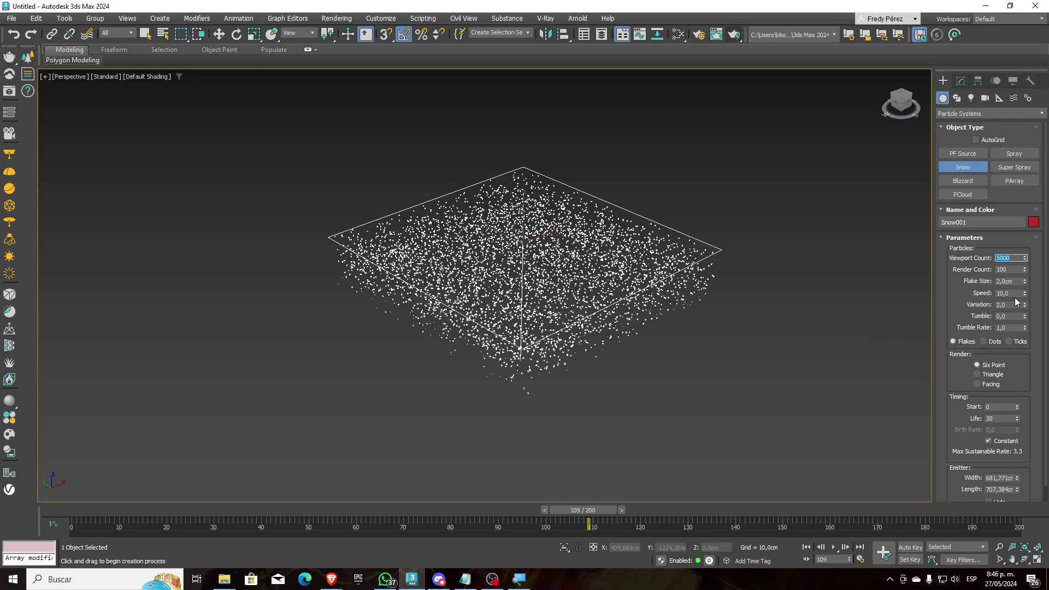
Set the snow's timing to Start -100 and Life 300.
scroll(980, 309, down, 1)
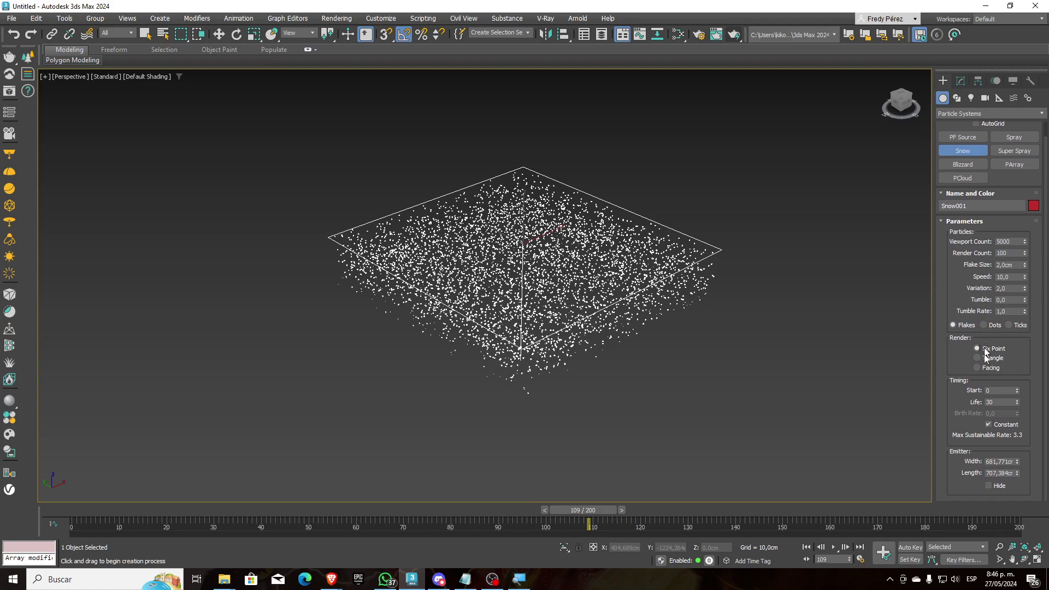
text(-100)
key(Return)
click(998, 402)
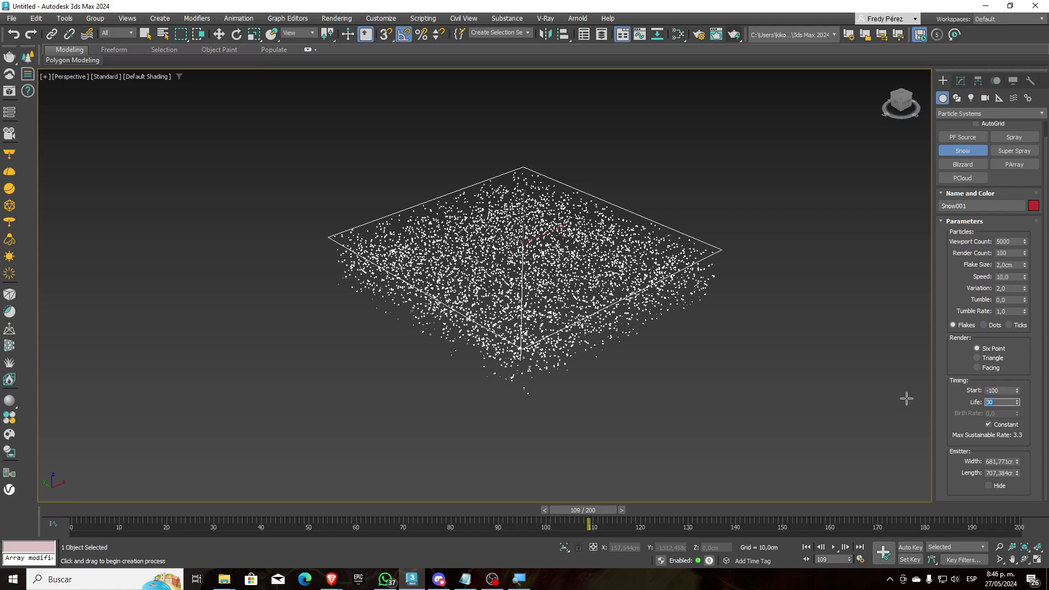
key(Return)
Scrub the timeline forward from frame 109 to review the falling snow.
middle_drag(531, 414, 481, 276)
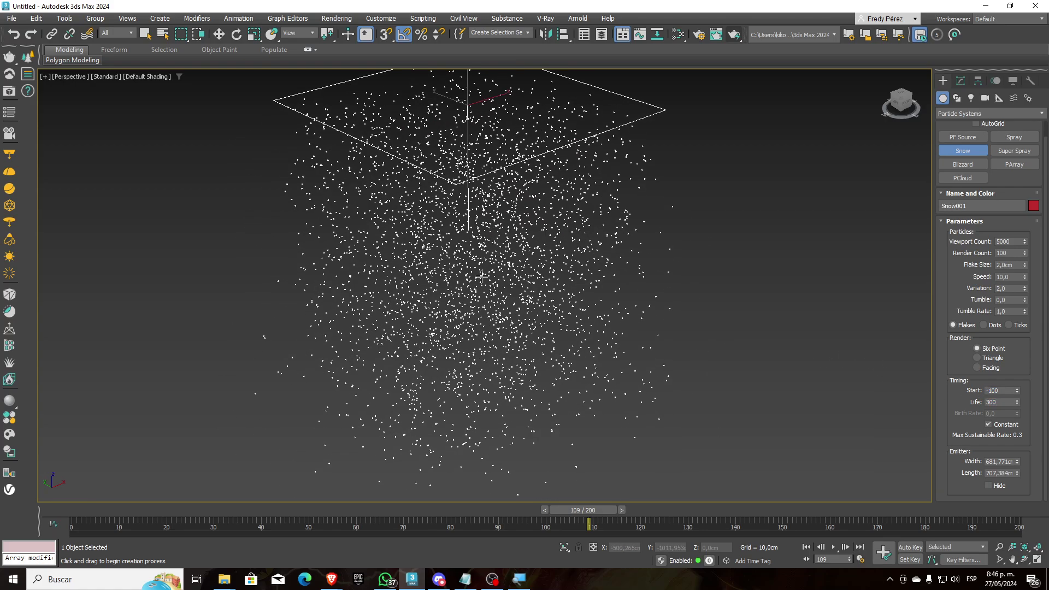
scroll(476, 311, down, 2)
drag(582, 510, 773, 510)
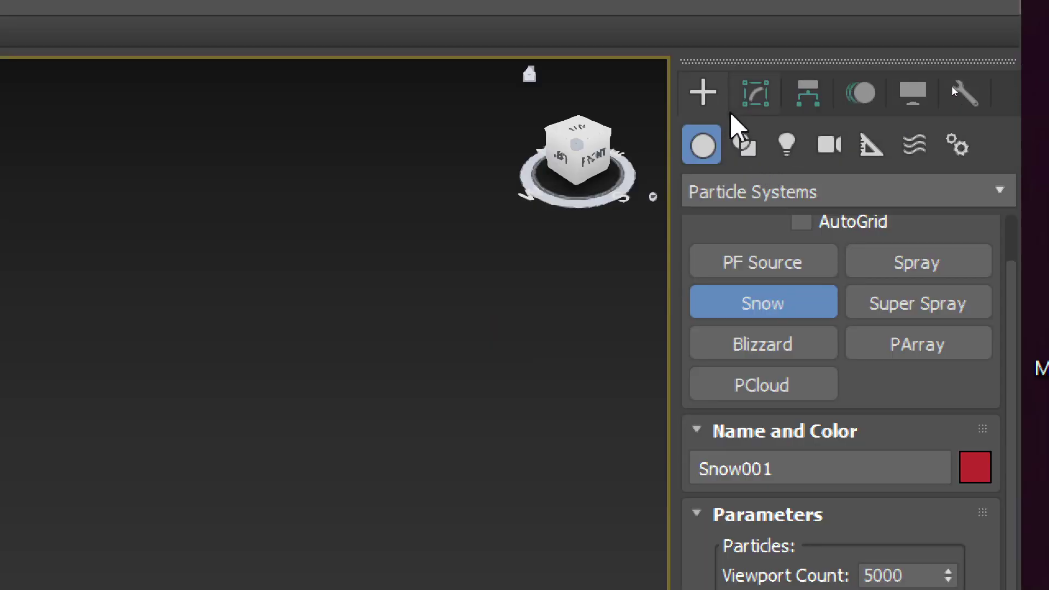
Review the Modify, Hierarchy, Motion, Display and Utilities settings, and the shape, light, camera and helper object categories.
click(758, 98)
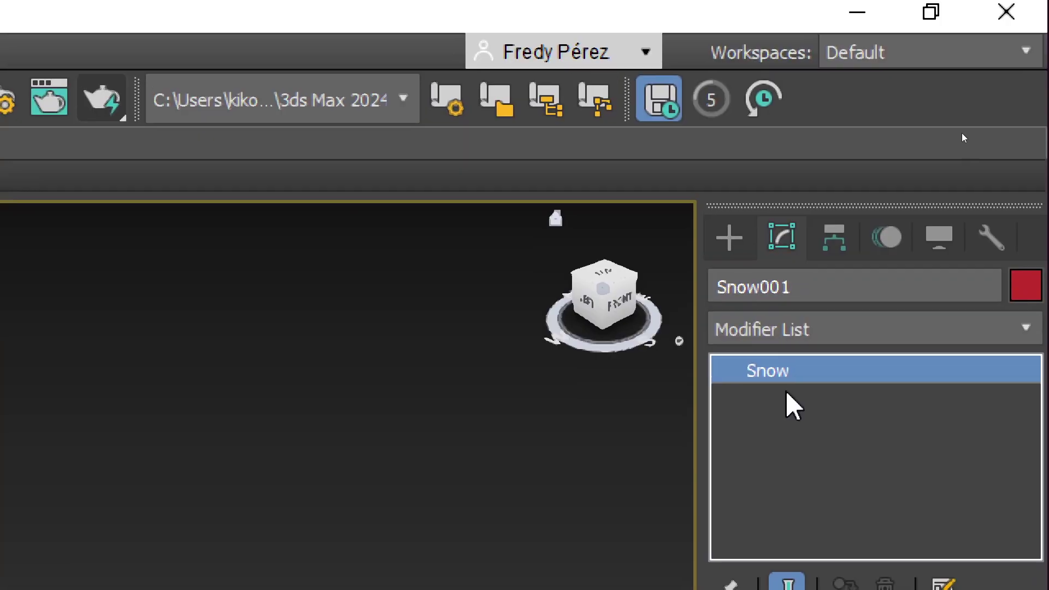
click(834, 240)
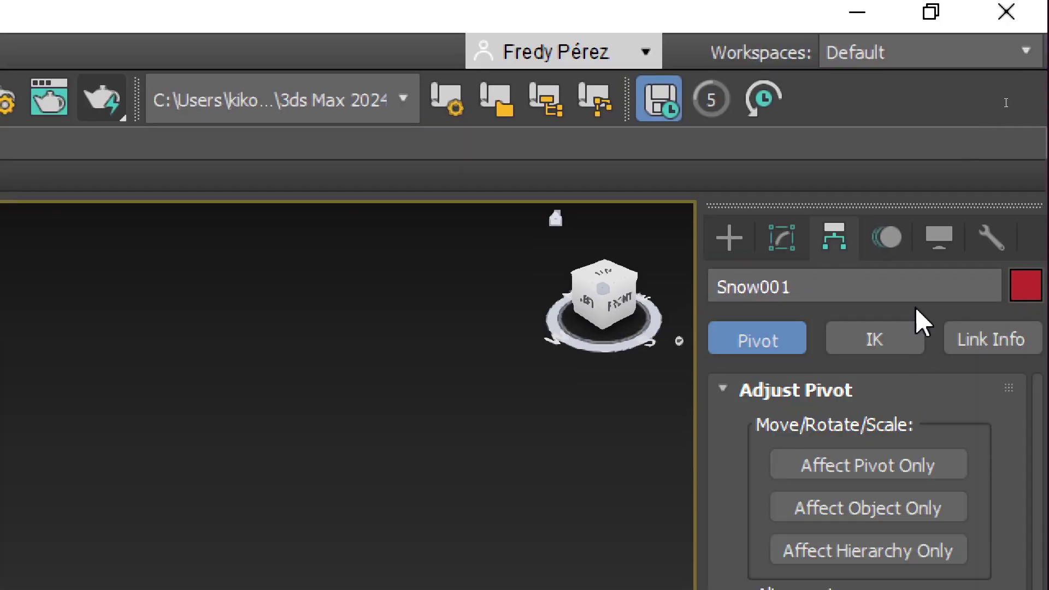
click(888, 235)
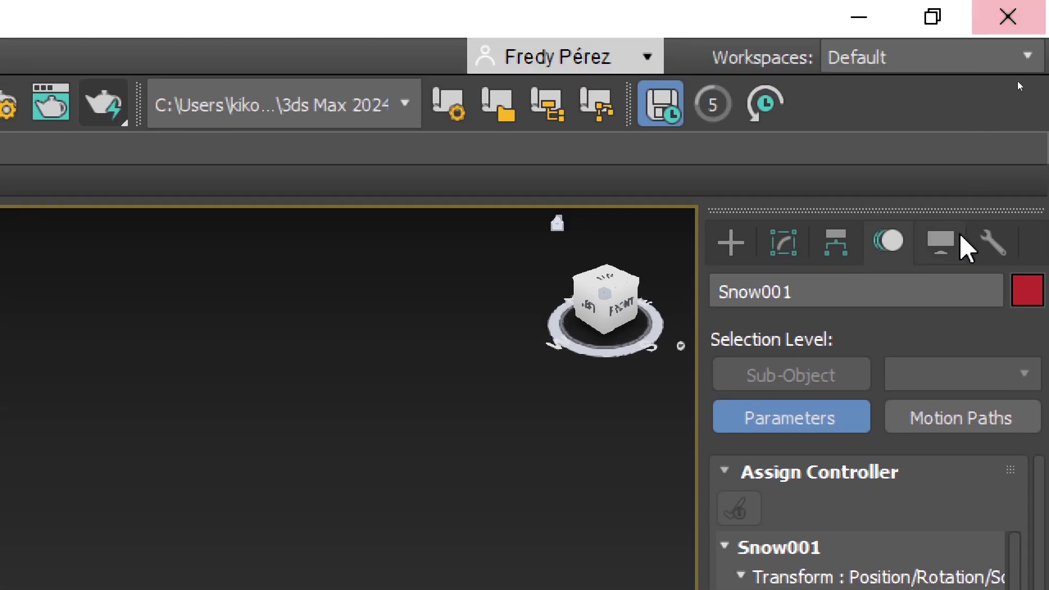
click(940, 243)
click(994, 243)
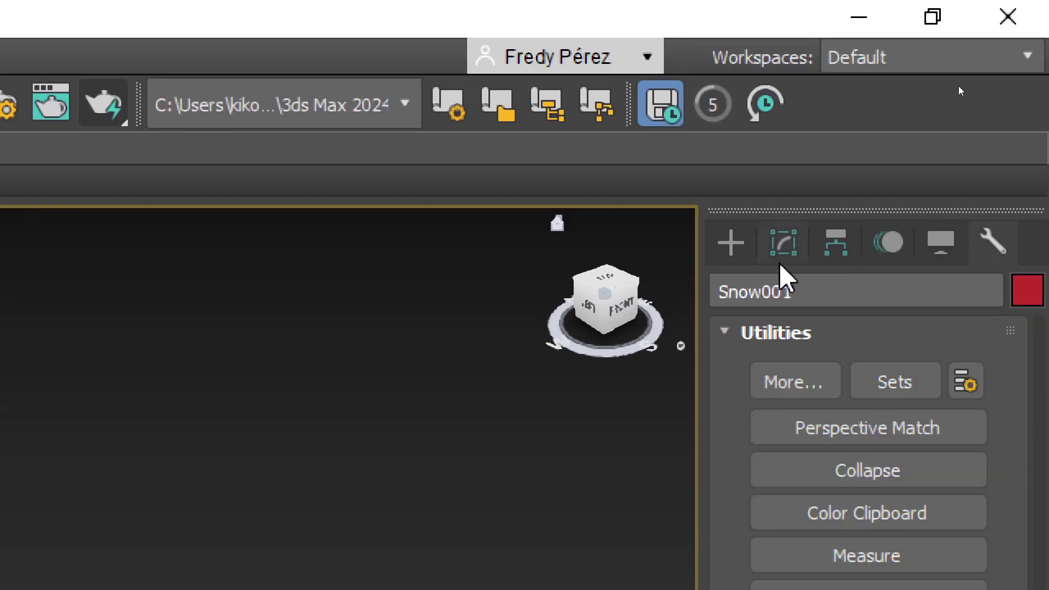
click(729, 245)
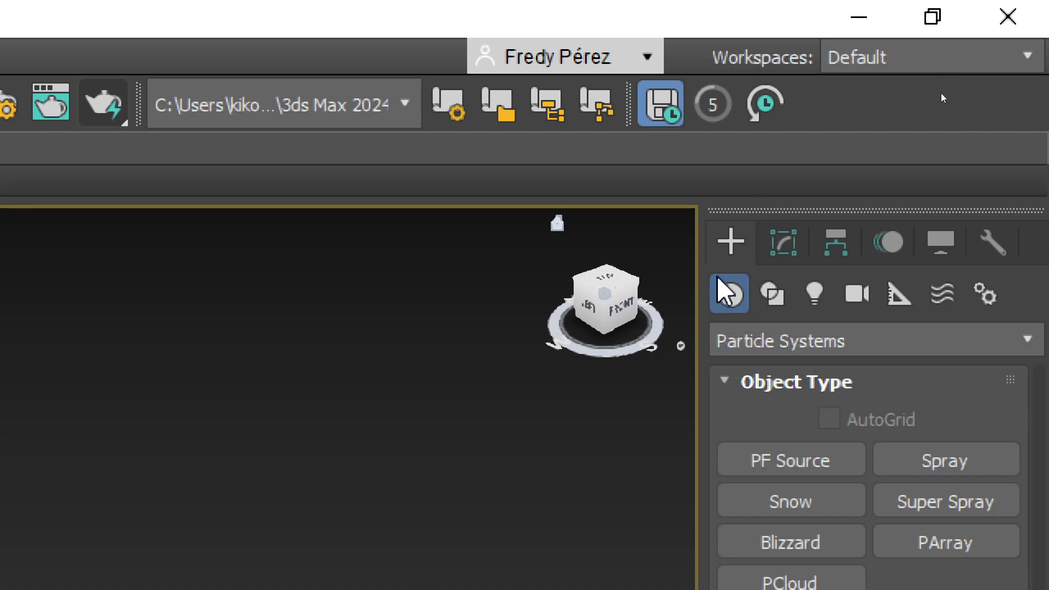
click(775, 300)
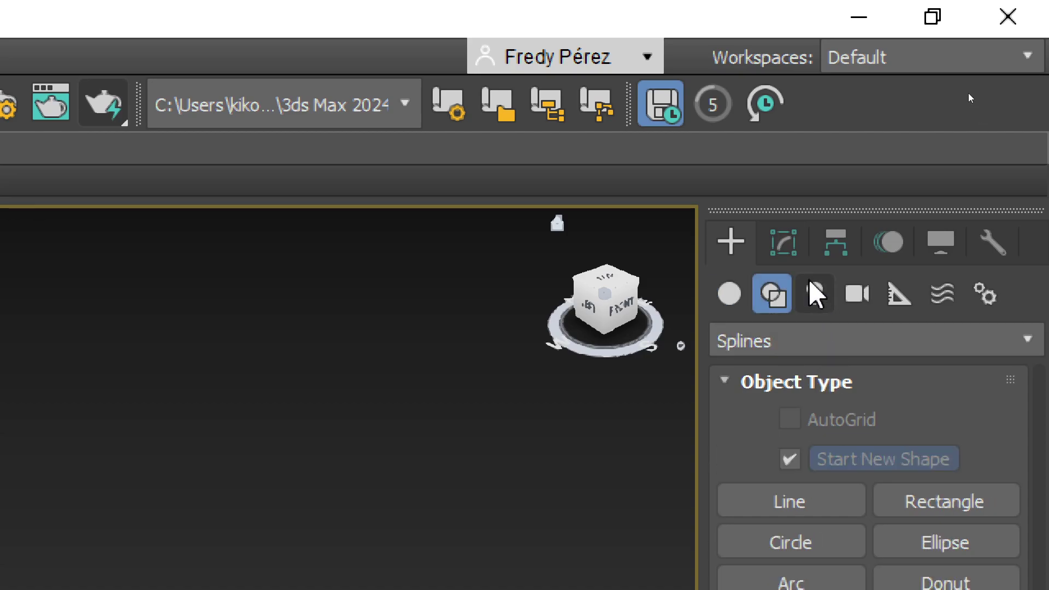
click(814, 298)
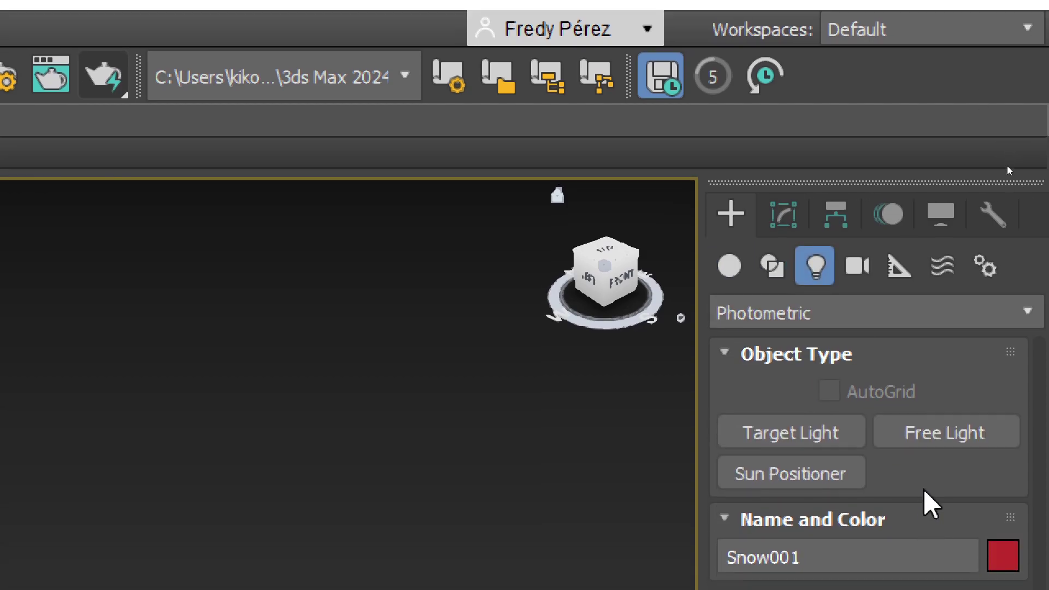
click(859, 298)
click(898, 266)
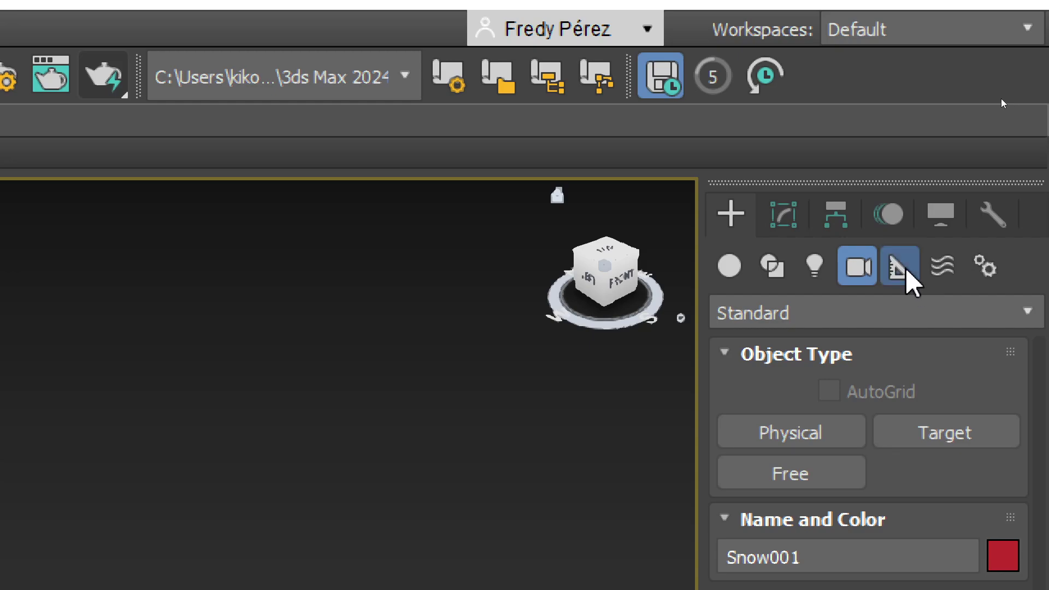
Create a Wind force space warp beside the snow in the Left view, with an icon size of about 202 cm.
click(943, 268)
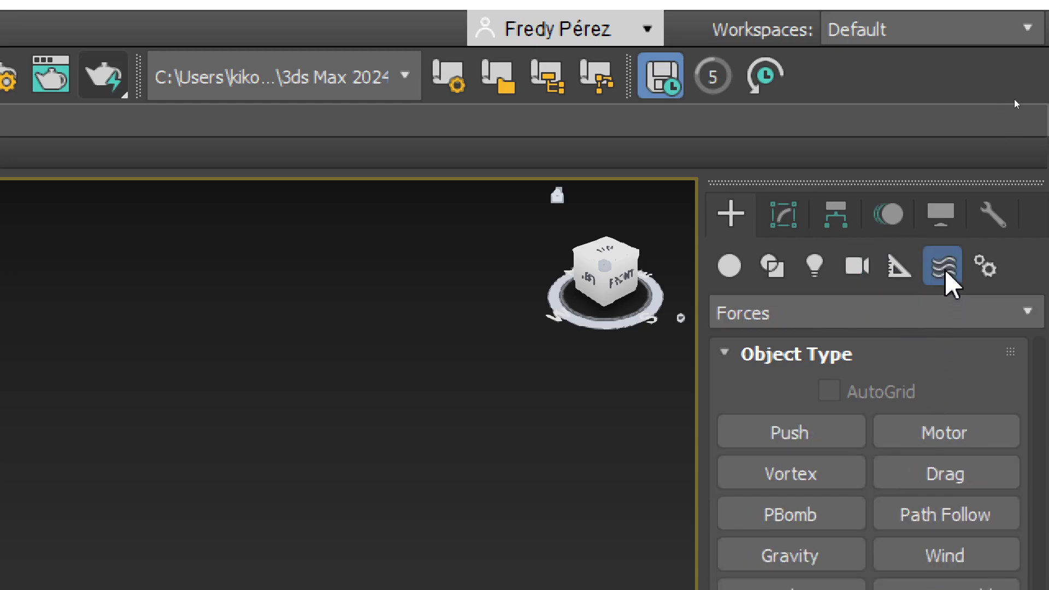
click(993, 267)
click(950, 257)
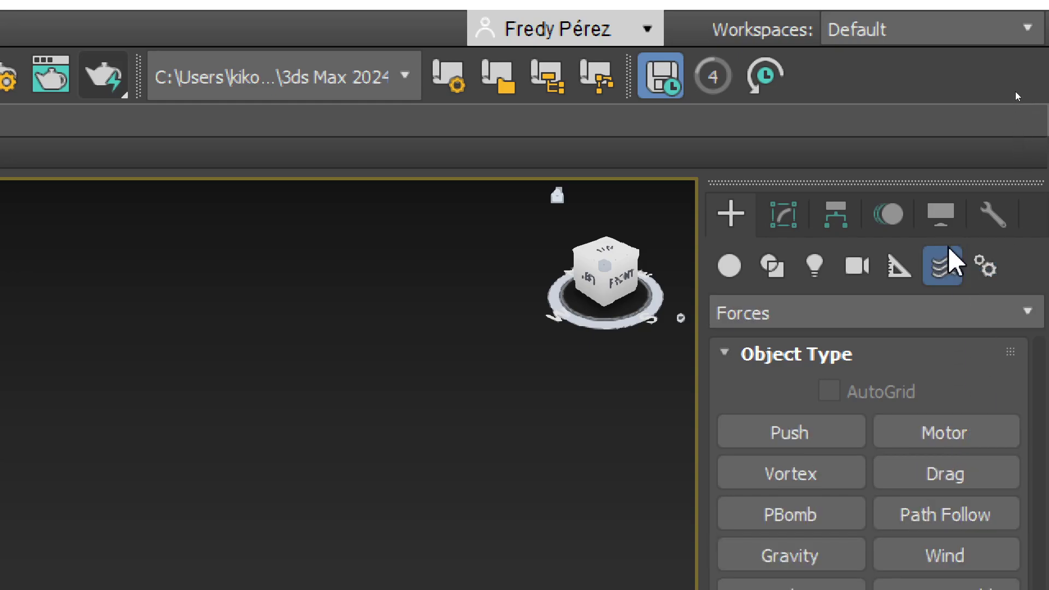
click(845, 317)
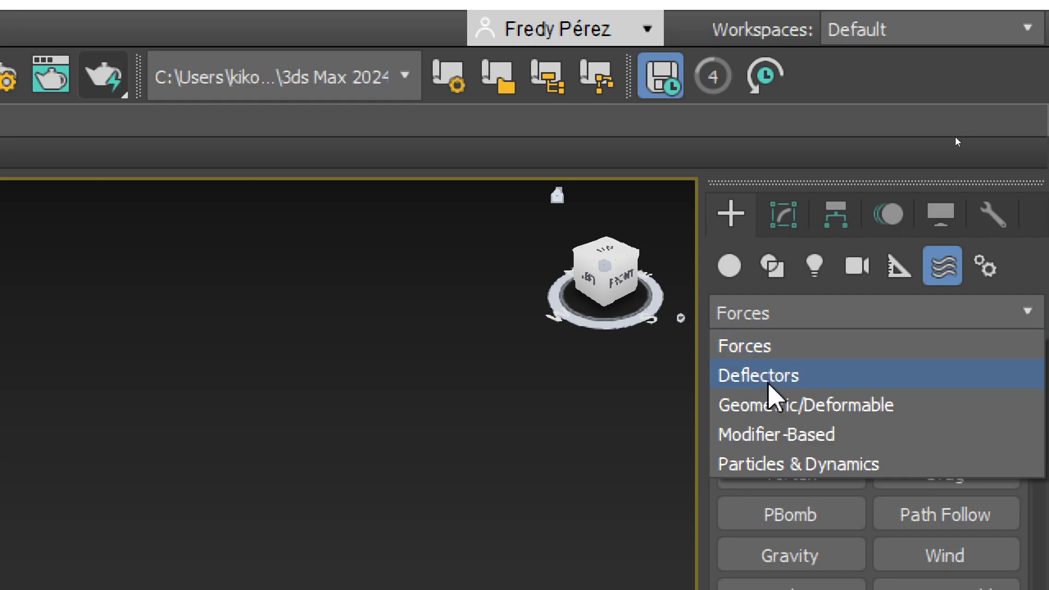
click(761, 345)
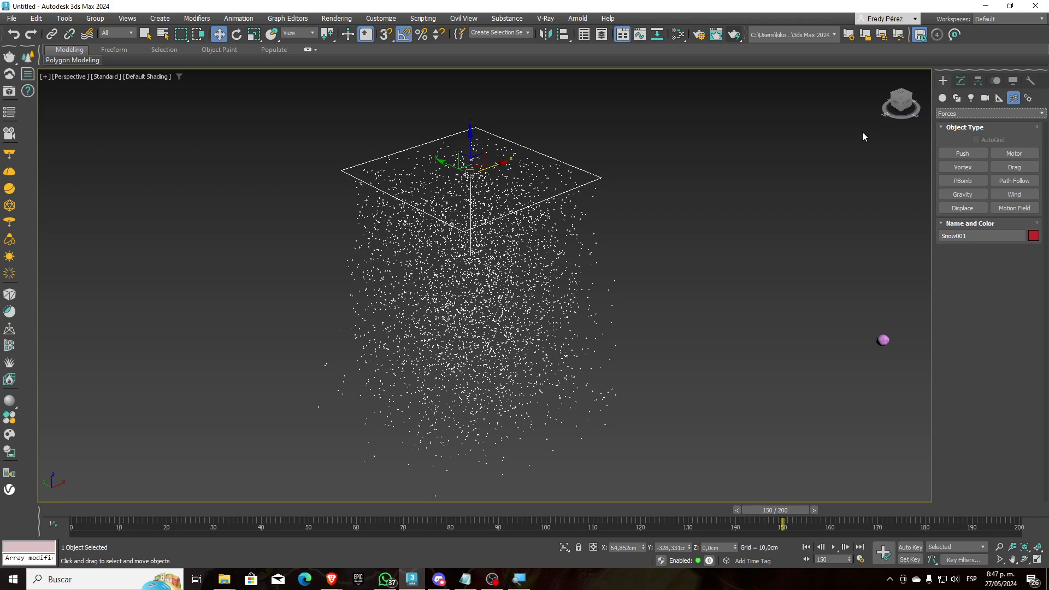
click(1003, 195)
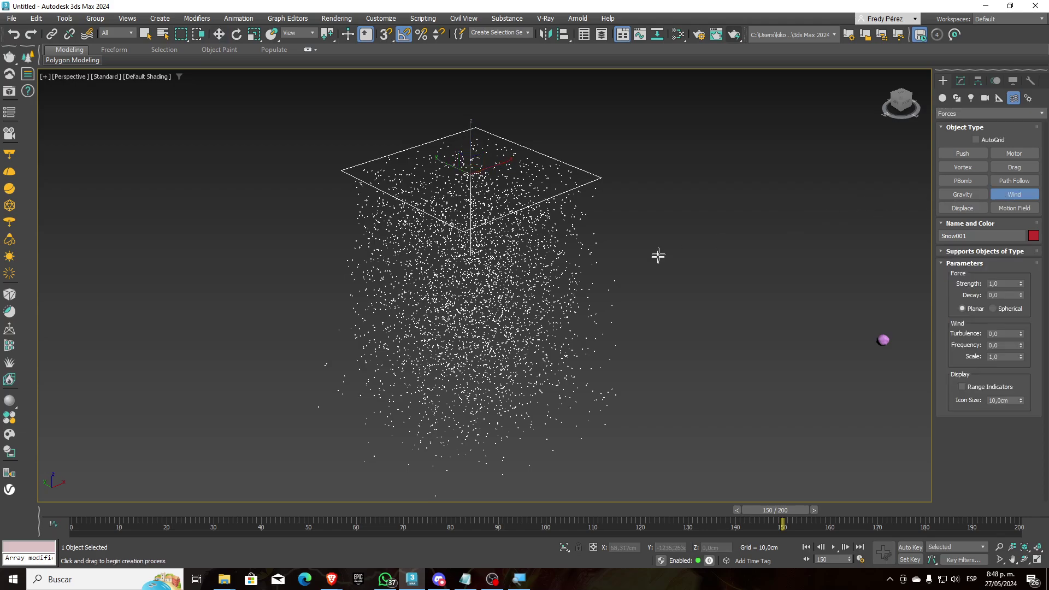
middle_drag(658, 253, 717, 237)
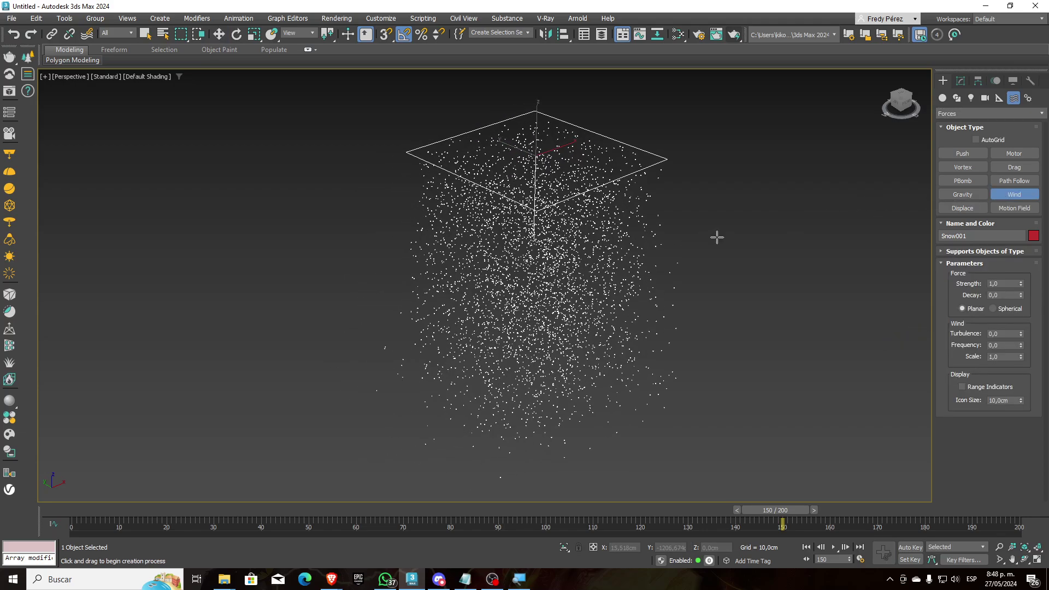
click(1036, 559)
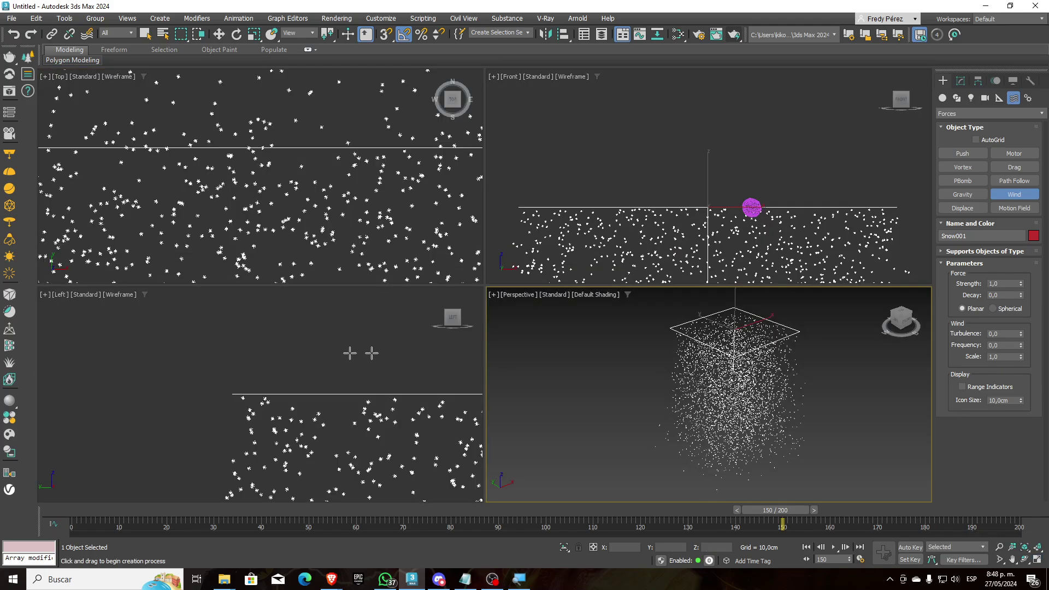
scroll(350, 353, down, 3)
middle_drag(453, 365, 335, 367)
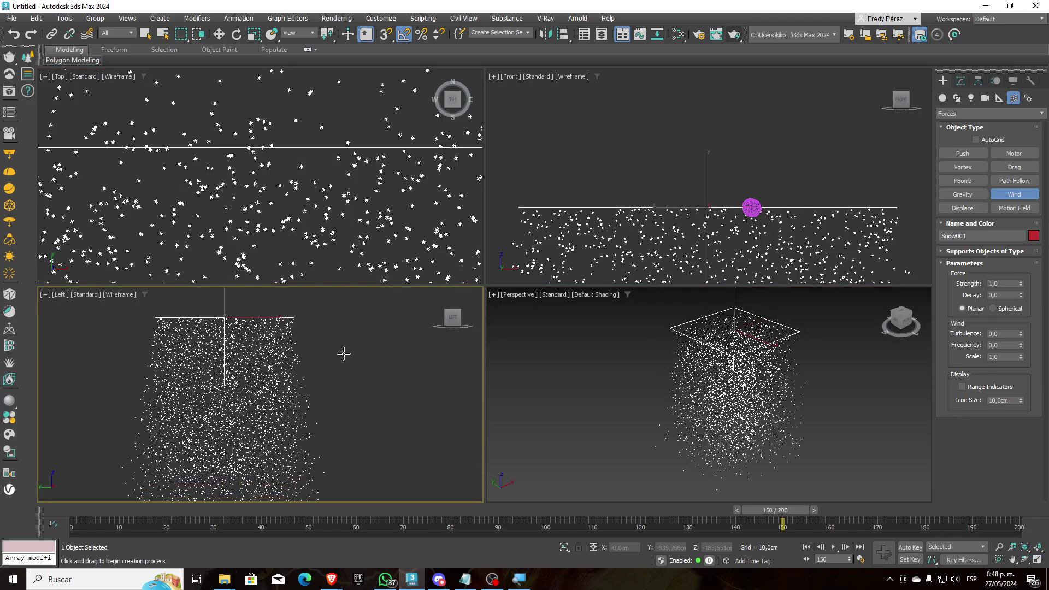
drag(344, 354, 394, 414)
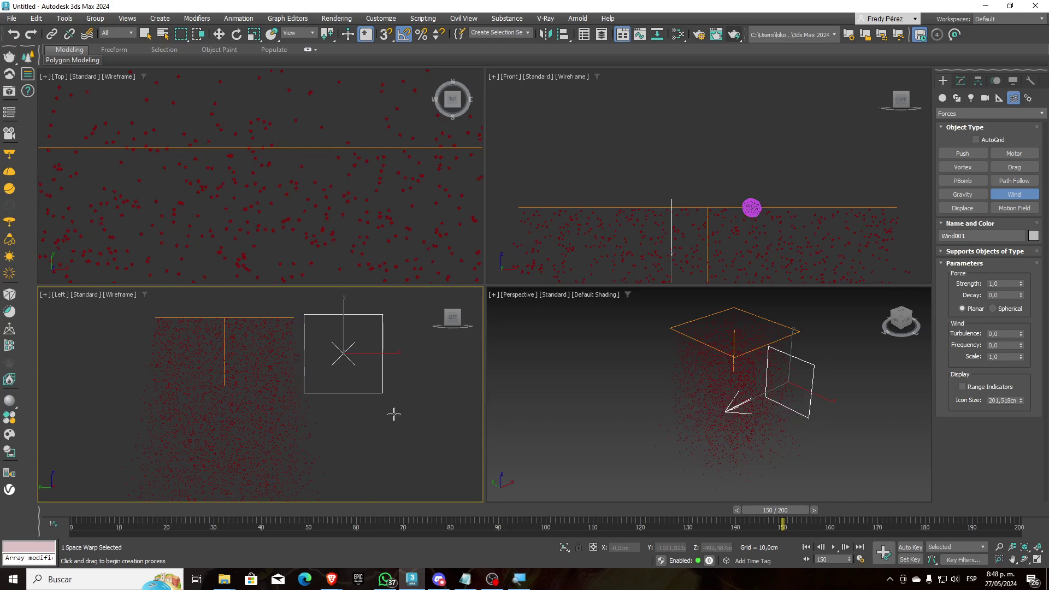
Move the wind icon beside the snow emitter to about X 1993 cm, Y -382 cm and Z -625 cm.
click(219, 35)
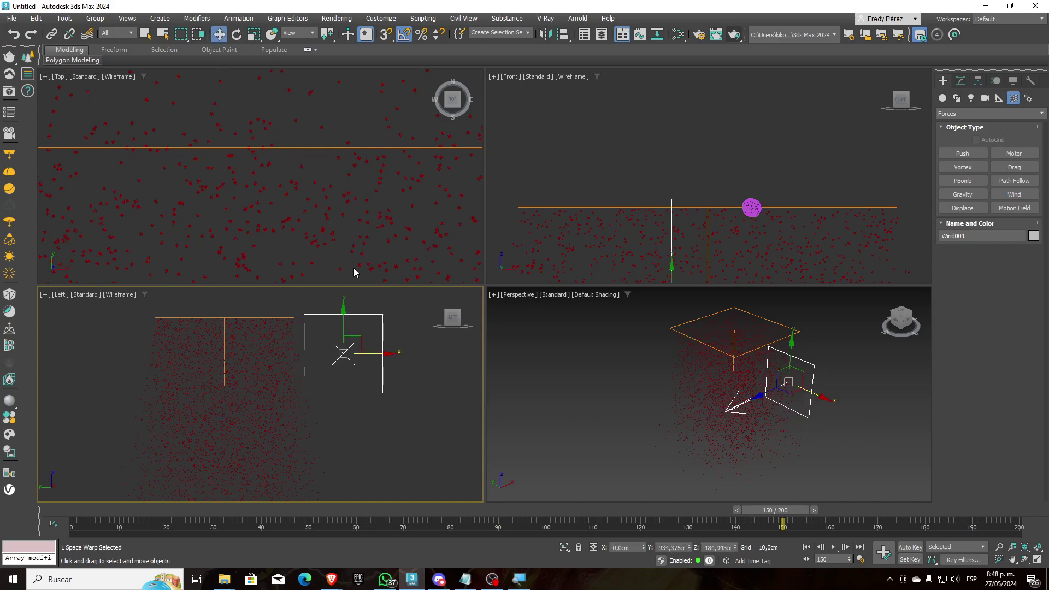
scroll(262, 164, down, 5)
middle_drag(284, 240, 262, 172)
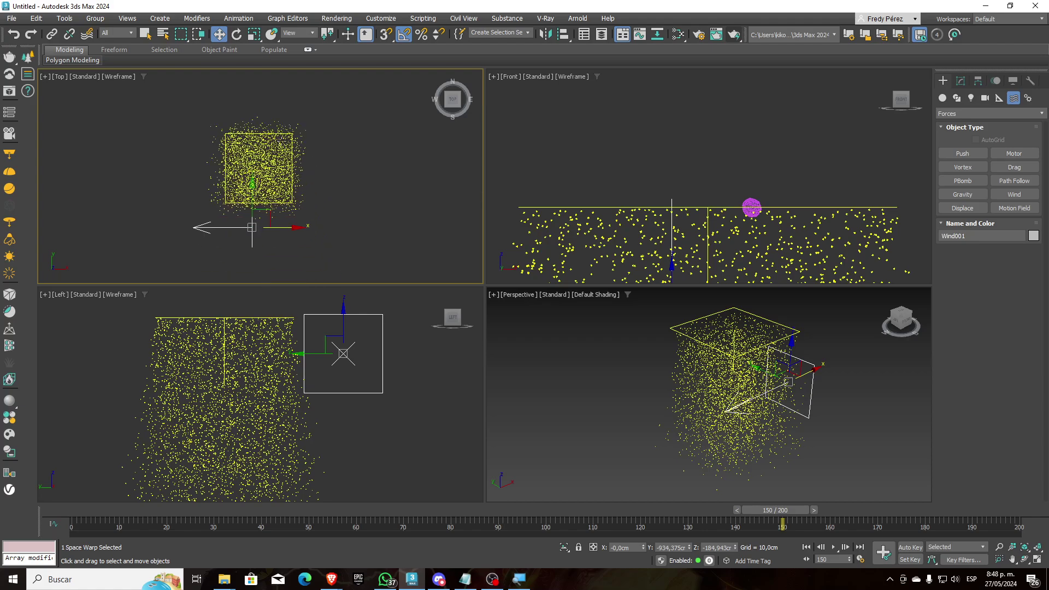
drag(263, 222, 463, 168)
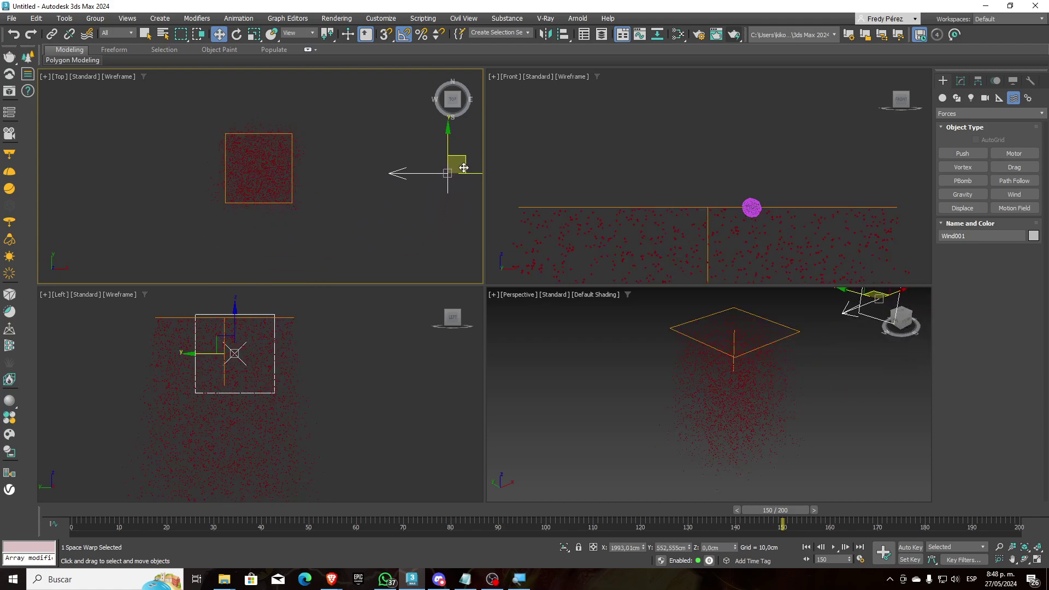
middle_drag(750, 412, 667, 423)
right_click(328, 382)
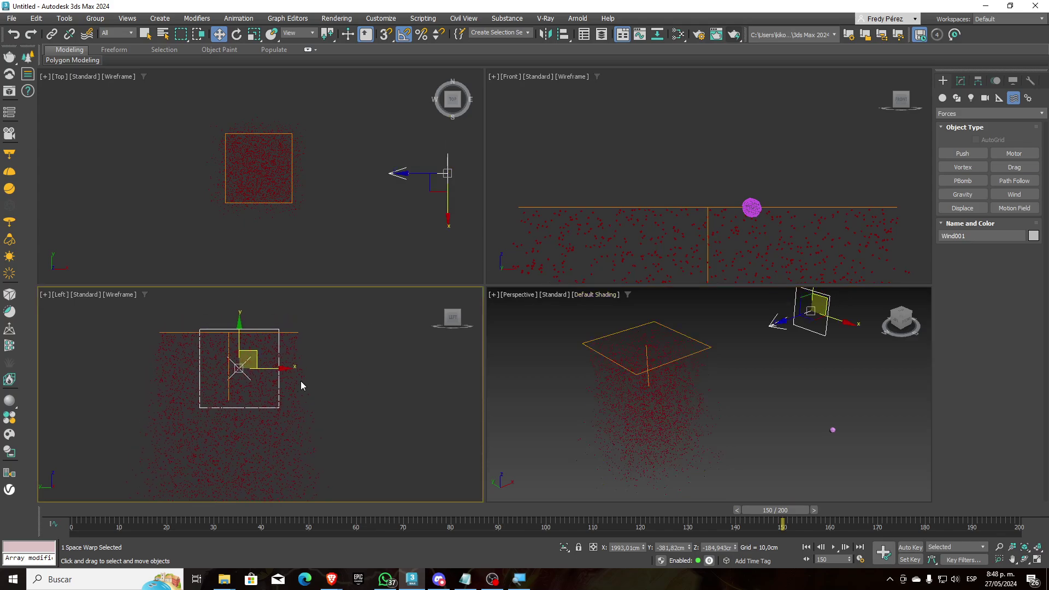
drag(239, 350, 239, 429)
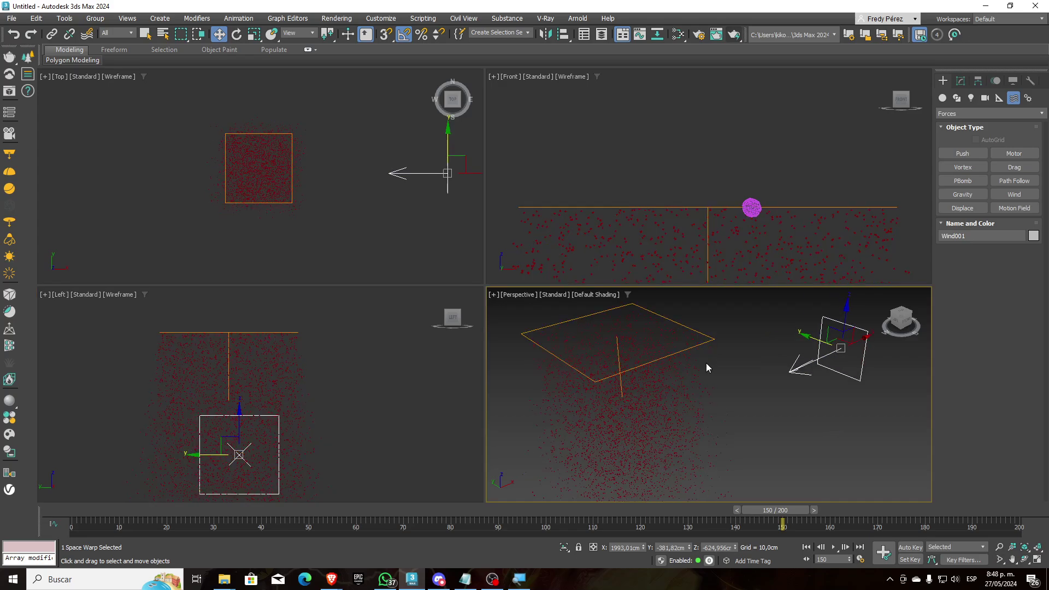
Play the snow animation from frame 0 in the maximized Perspective view to check the unbound wind, and return to frame 0.
scroll(705, 362, up, 2)
click(1035, 558)
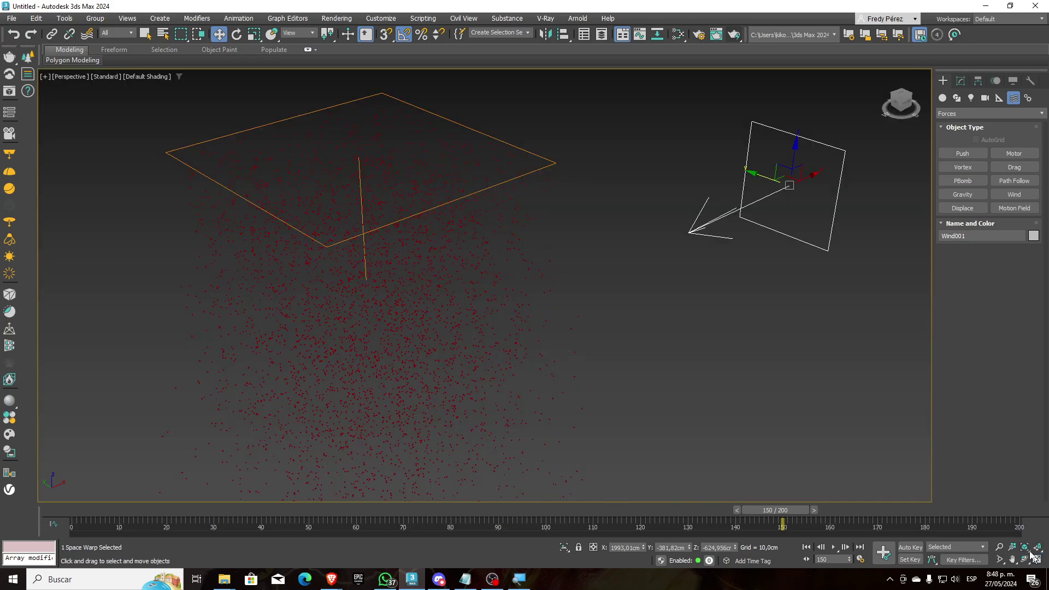
drag(757, 518, 525, 500)
key(w)
click(806, 546)
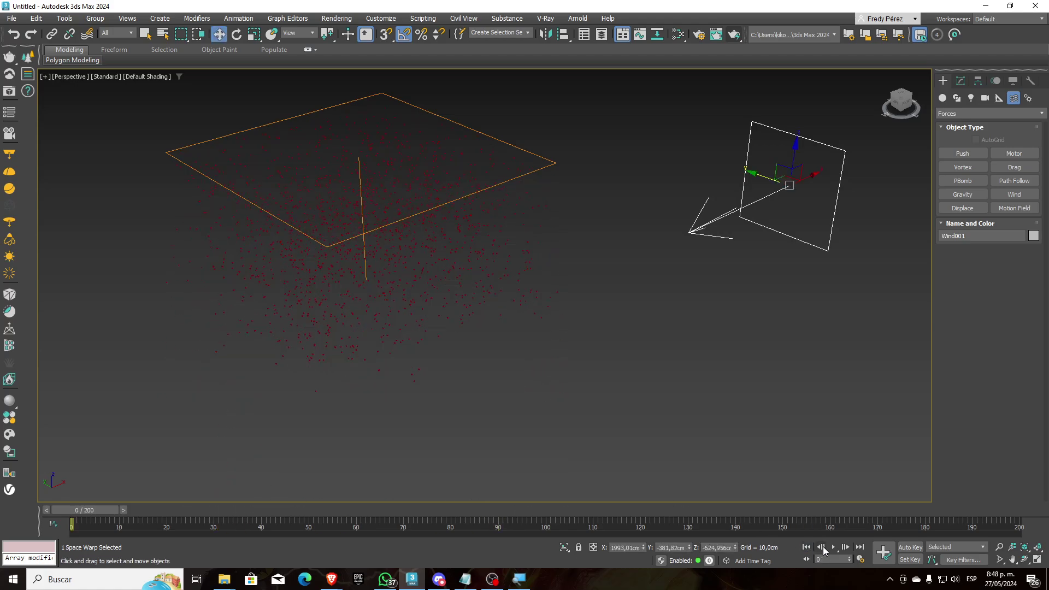
click(833, 546)
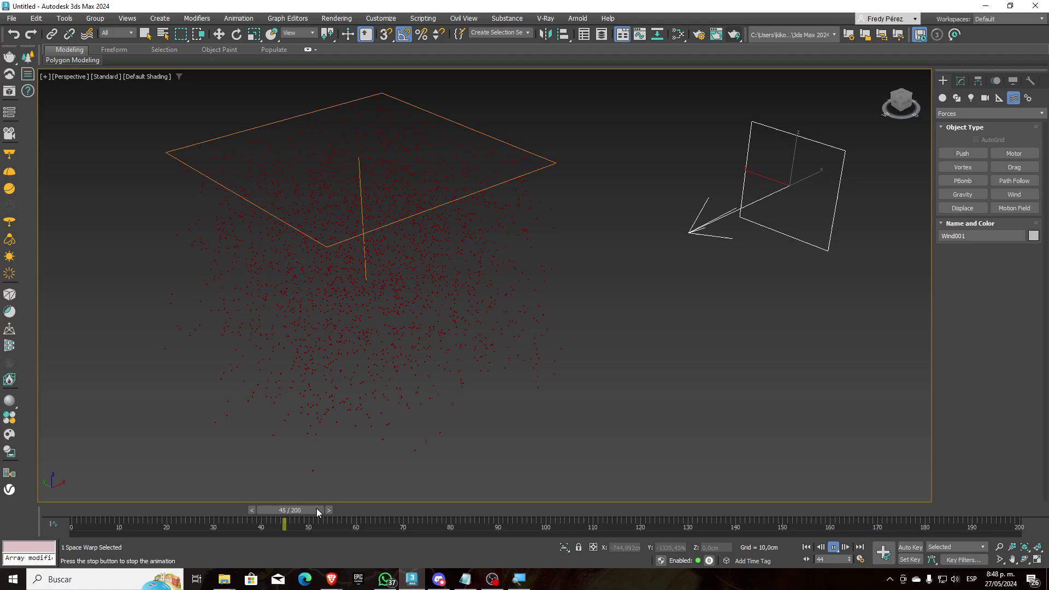
drag(392, 510, 1, 512)
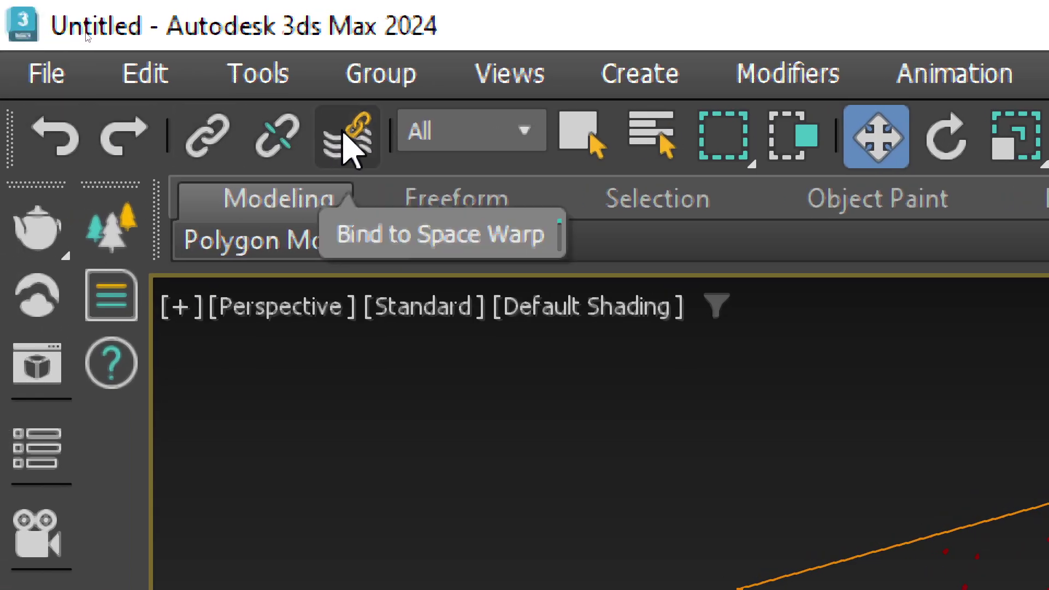
Bind the snow emitter to the wind space warp.
mouse_move(349, 148)
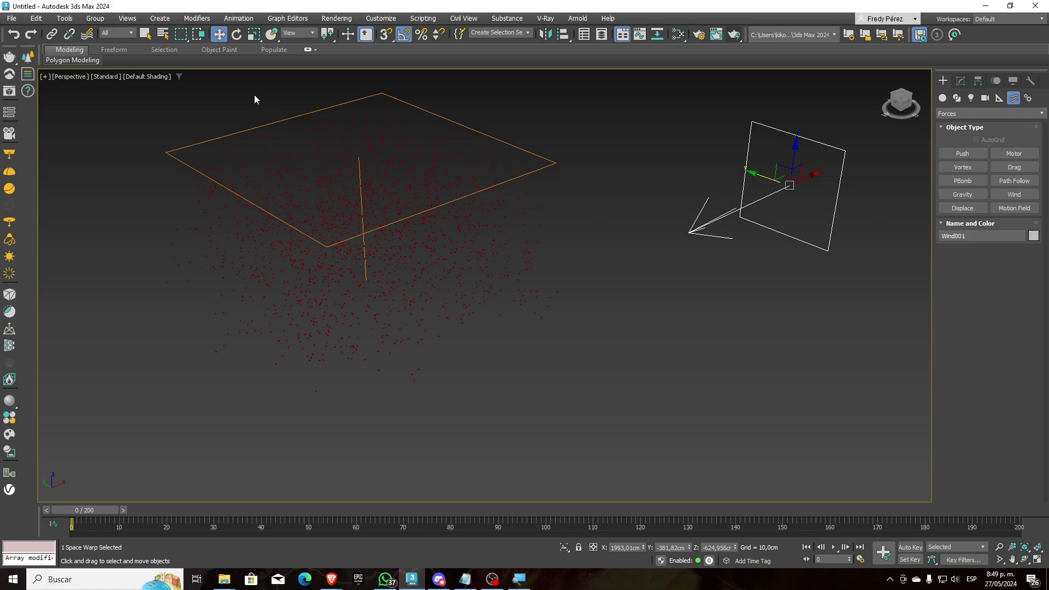
click(87, 34)
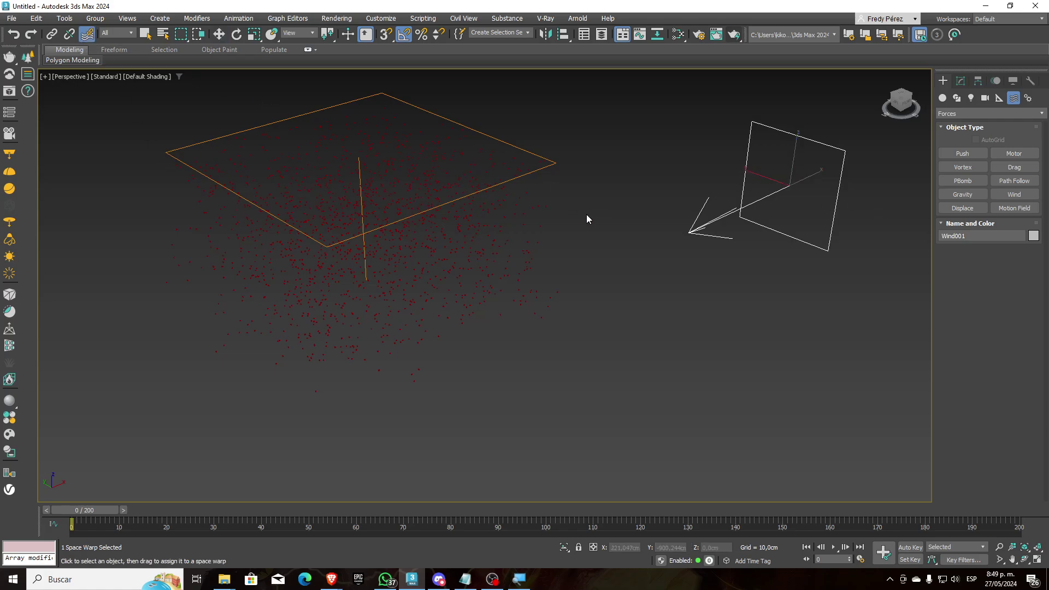
drag(737, 214, 432, 207)
click(474, 188)
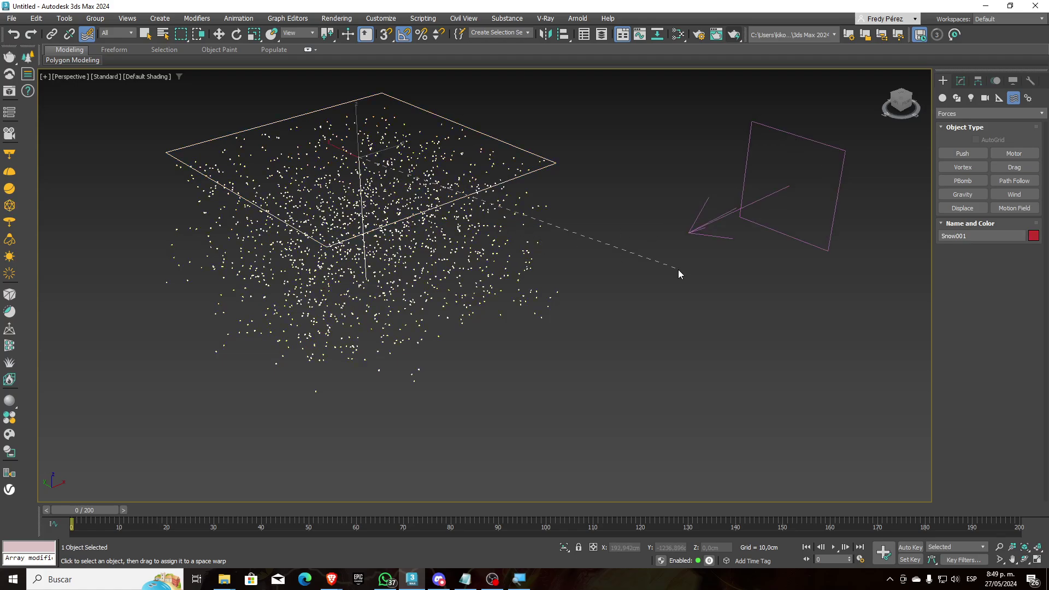
drag(679, 274, 717, 223)
drag(537, 201, 739, 214)
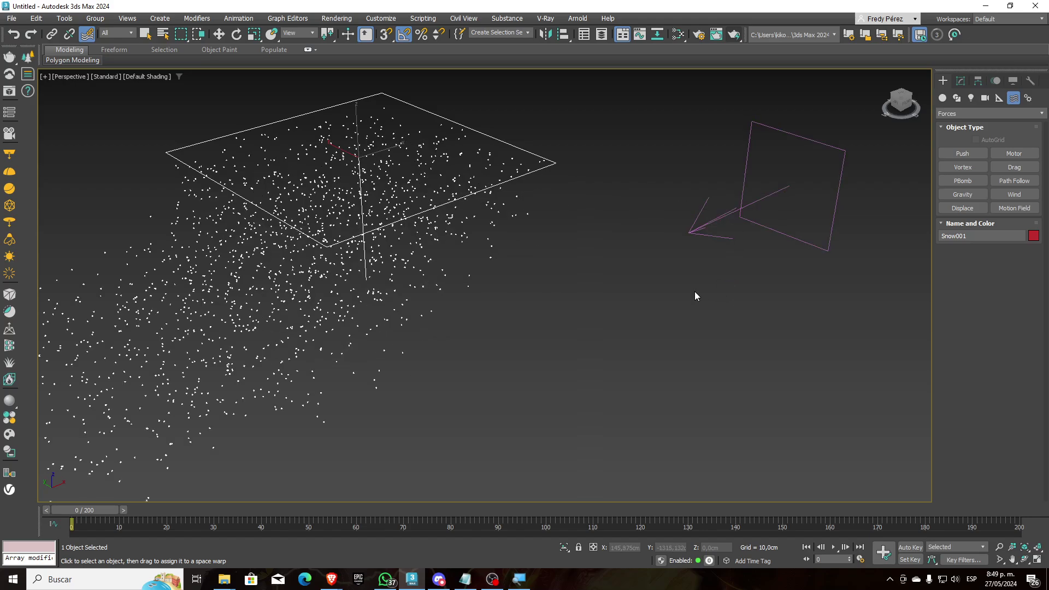
Play the animation to examine the wind's effect on the snow from the side, stop it at frame 88, and select the wind icon.
scroll(663, 386, down, 3)
middle_drag(659, 385, 609, 344)
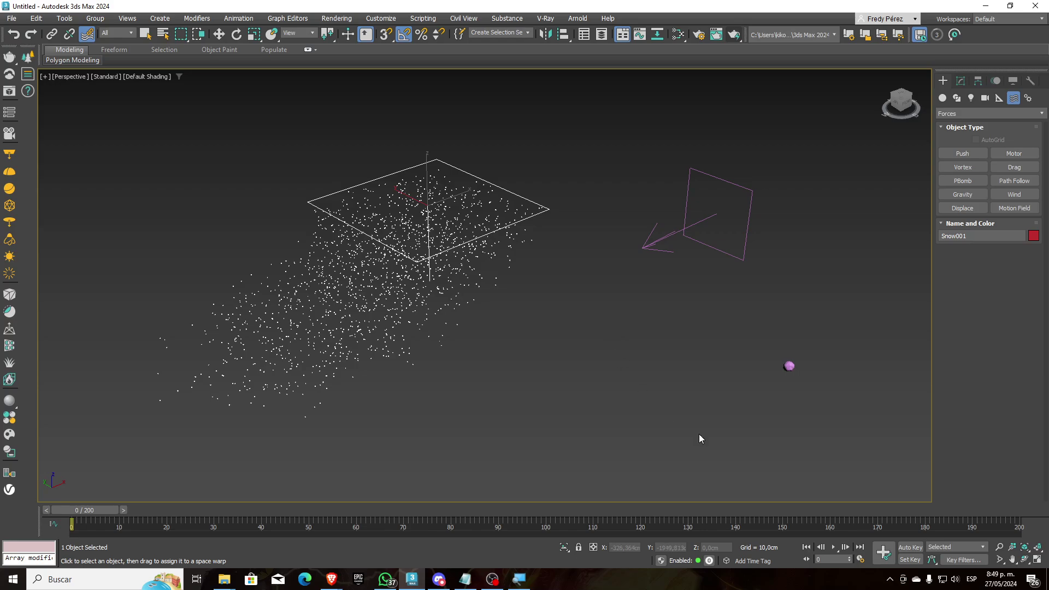
click(833, 547)
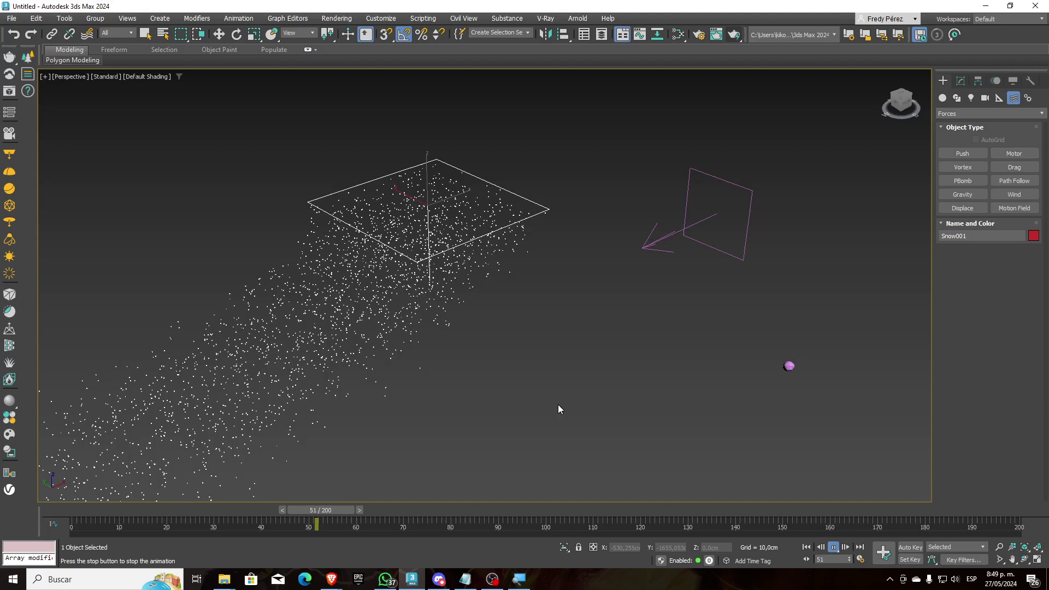
alt+middle_drag(538, 398, 546, 304)
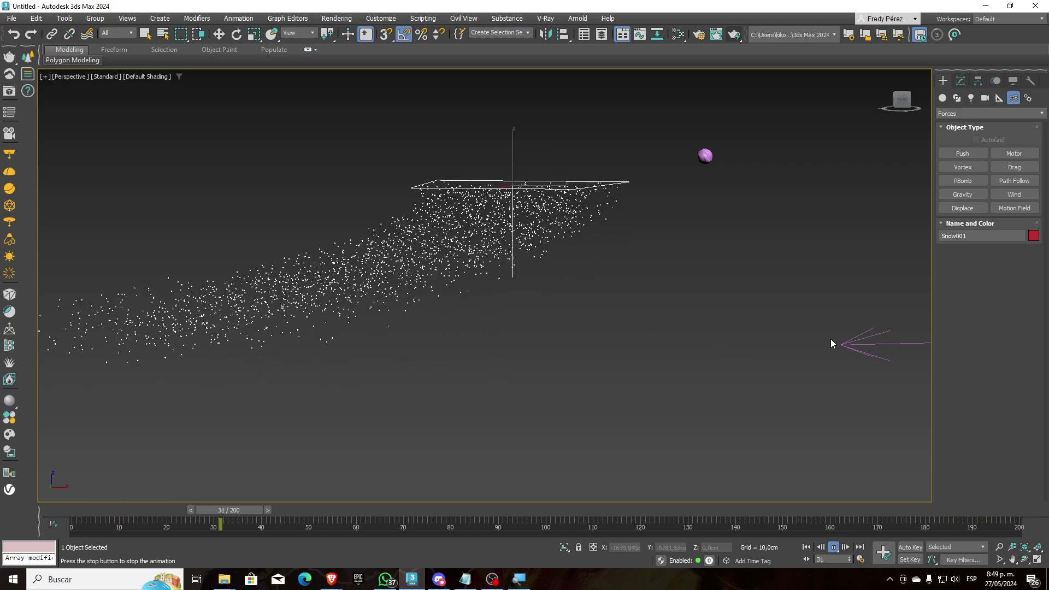
alt+middle_drag(677, 321, 618, 311)
right_click(741, 322)
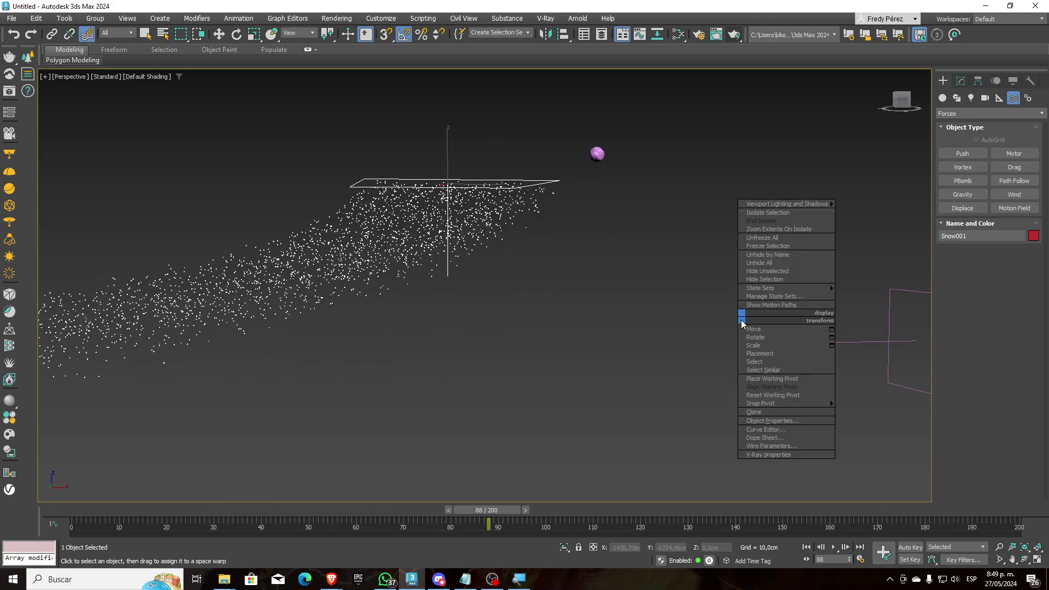
click(890, 328)
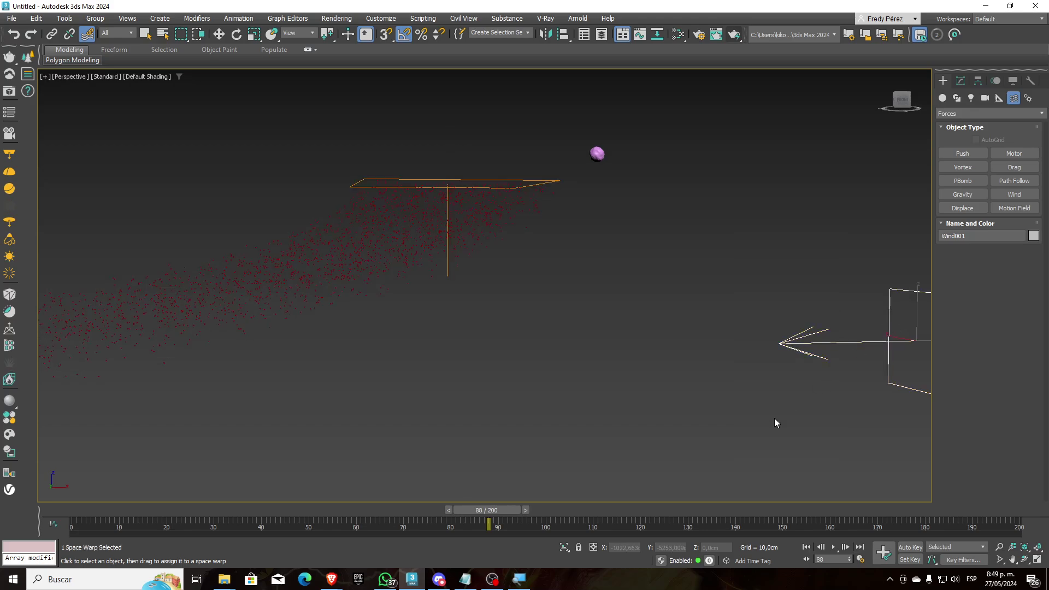
Play the animation and set the wind's Strength to 0.2.
click(825, 547)
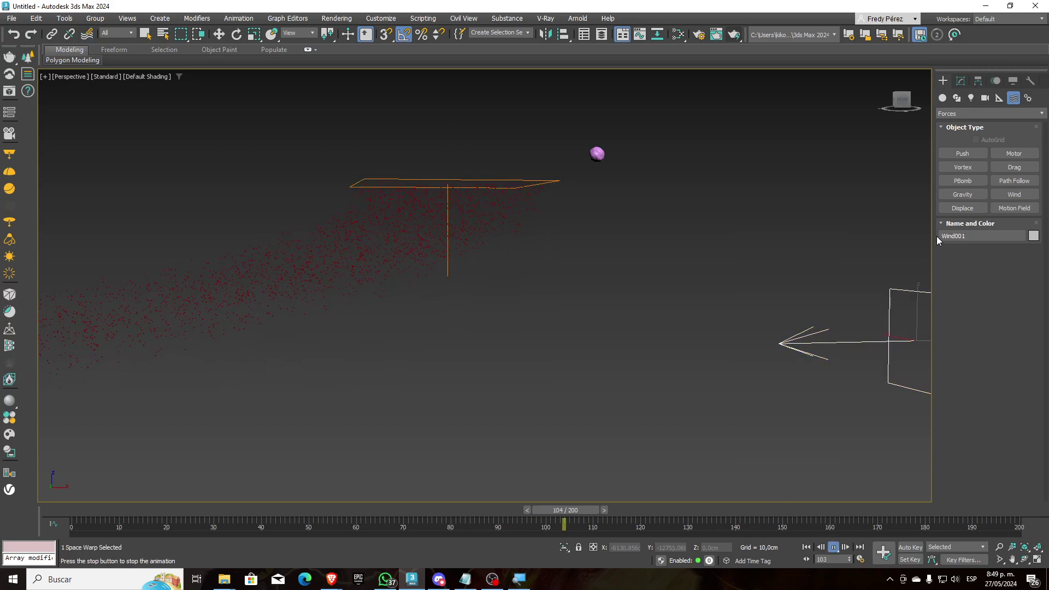
click(960, 80)
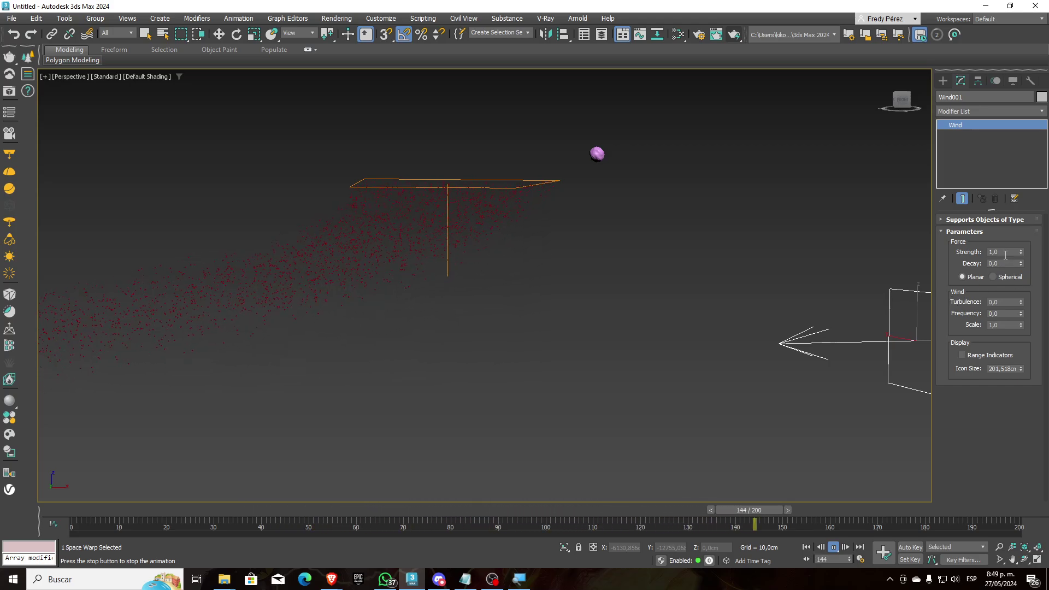
click(1005, 254)
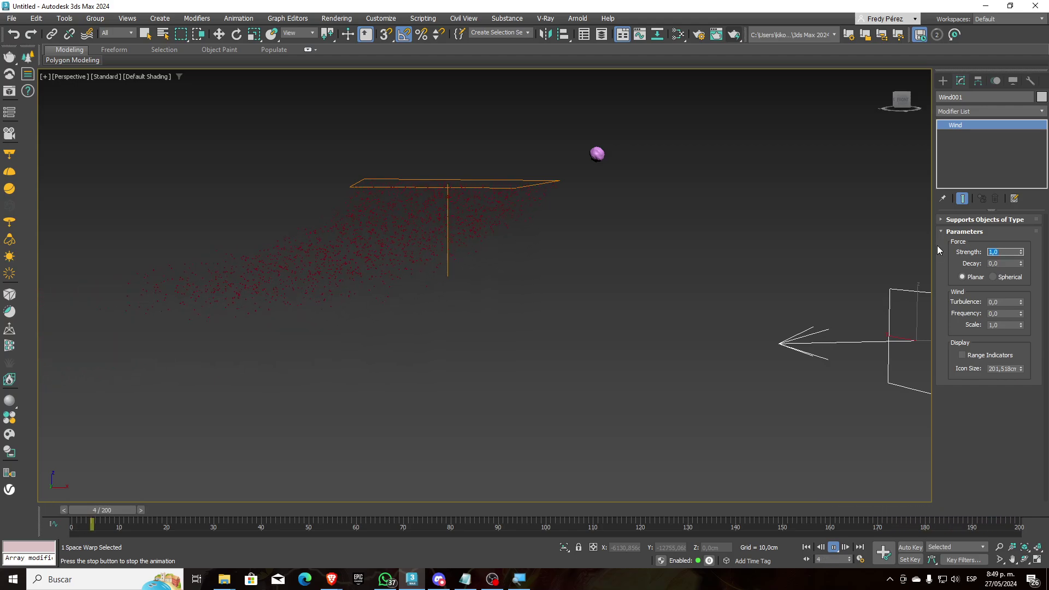
text(0,)
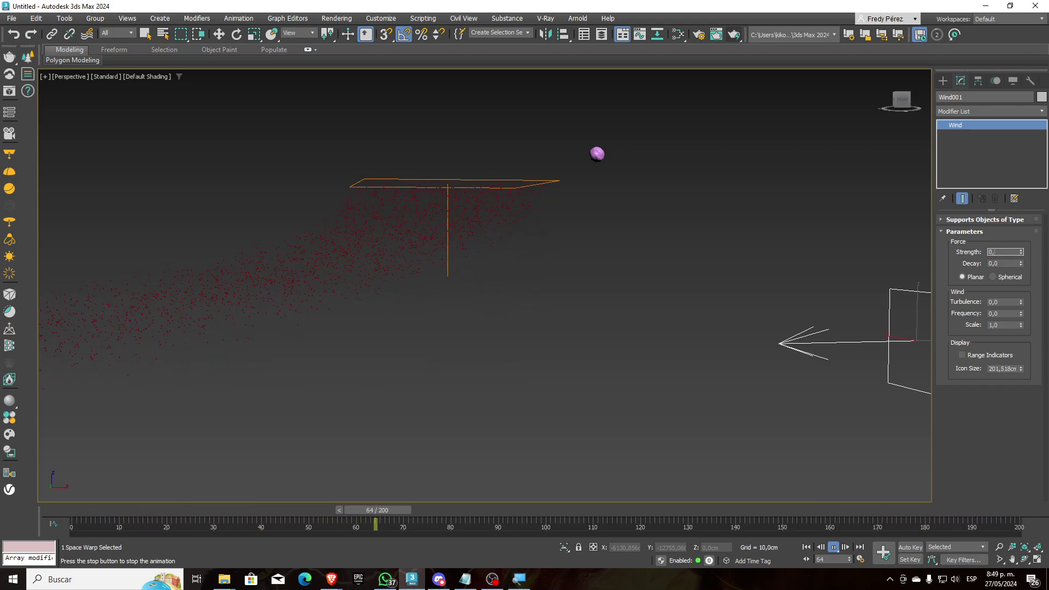
text(2)
key(Return)
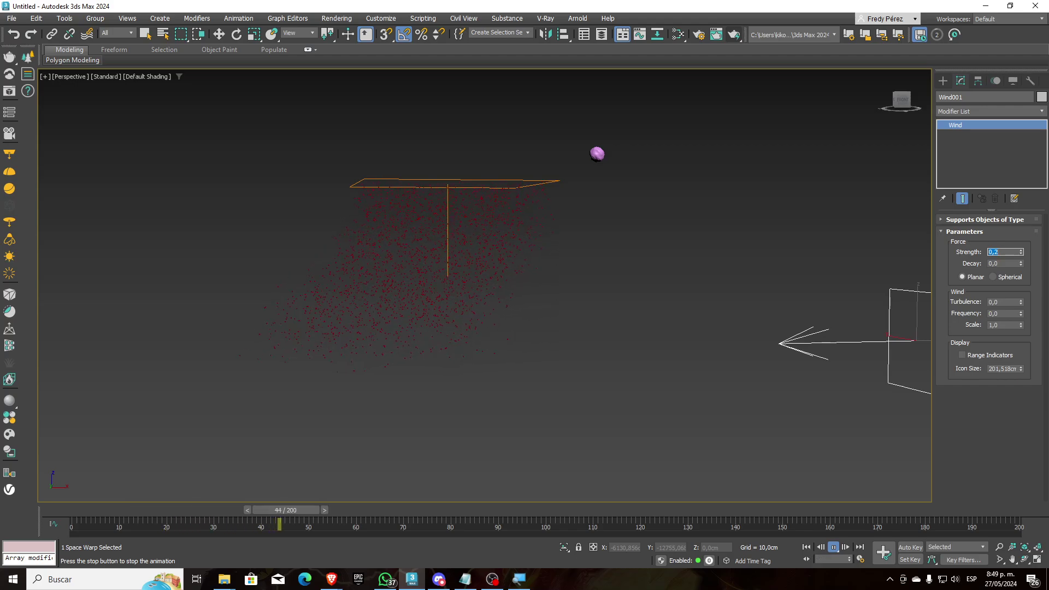
Try wind Decay values of 15.07, 200, 1500 and 1 during playback, and reset Decay to 0.
drag(1020, 264, 1025, 83)
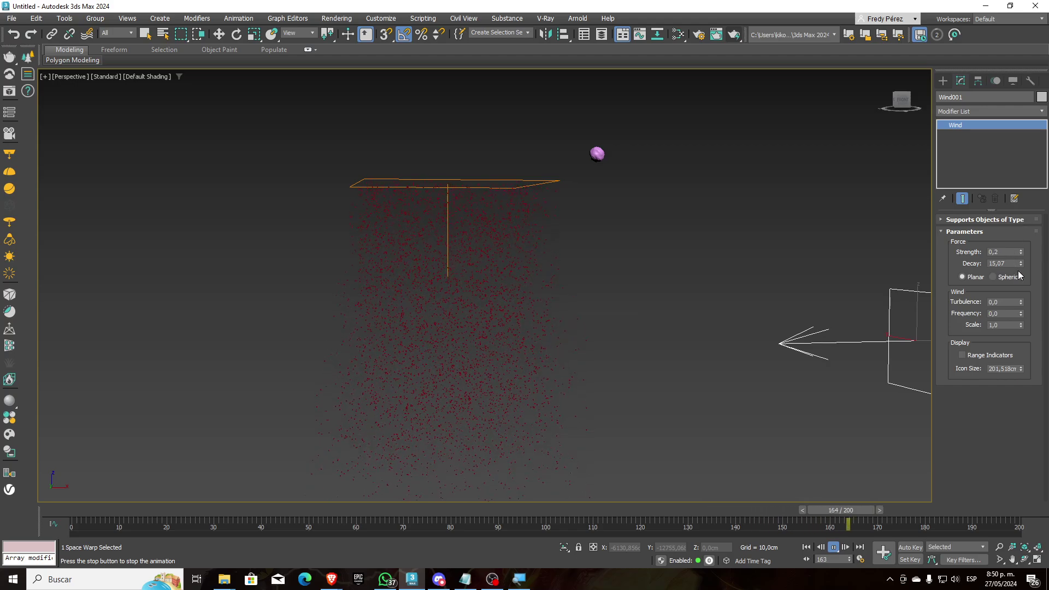
click(1005, 264)
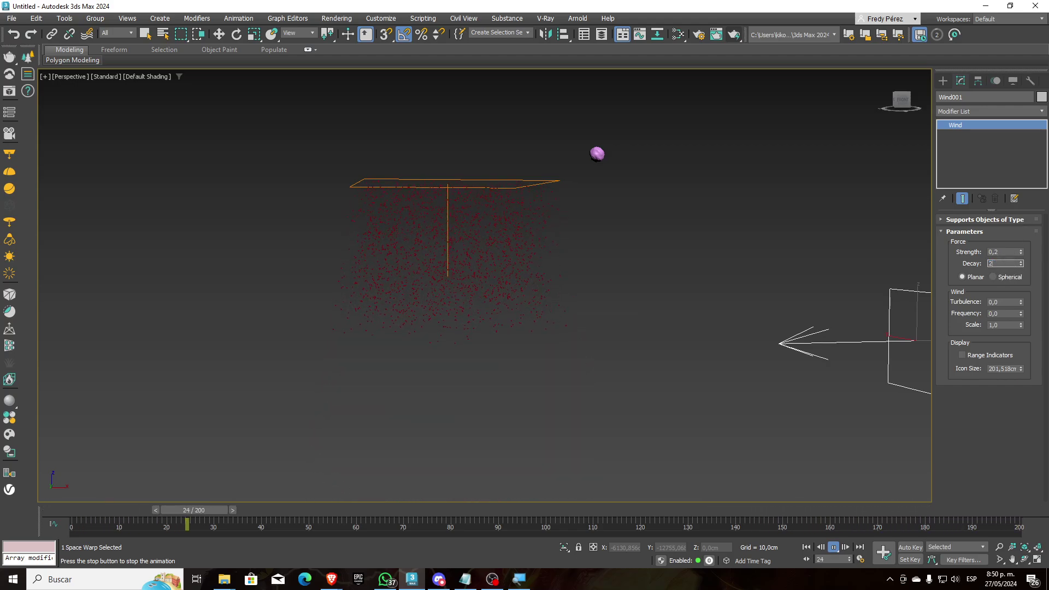
text(200)
key(Return)
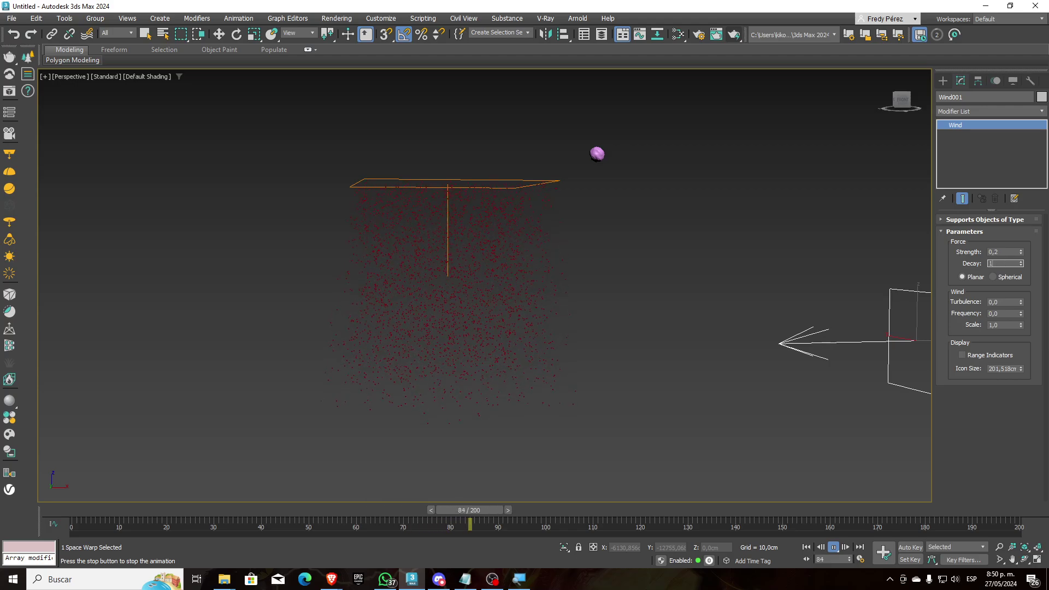
text(1500)
key(Return)
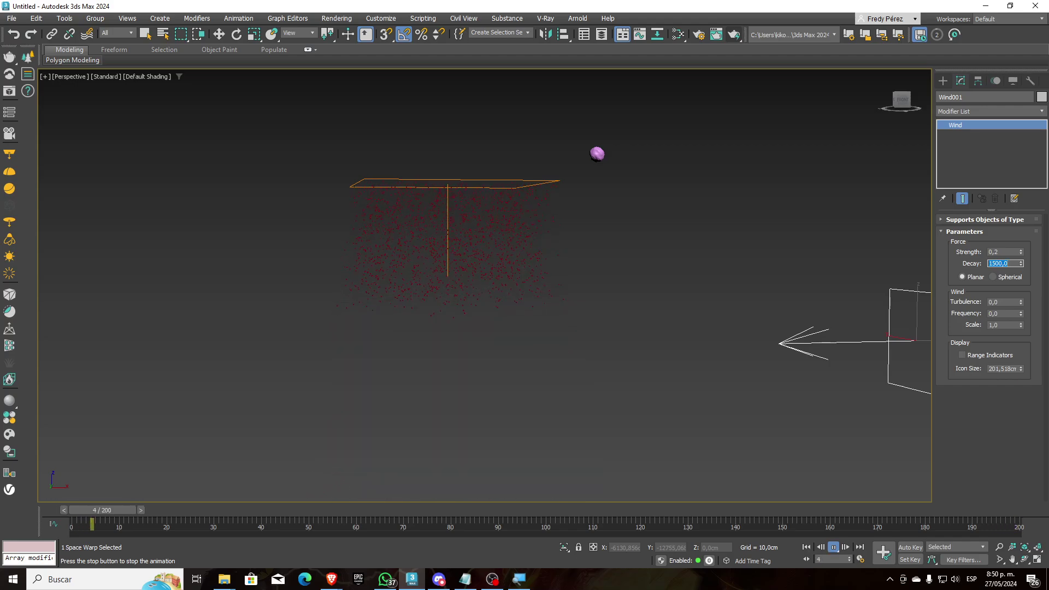
text(1)
key(Return)
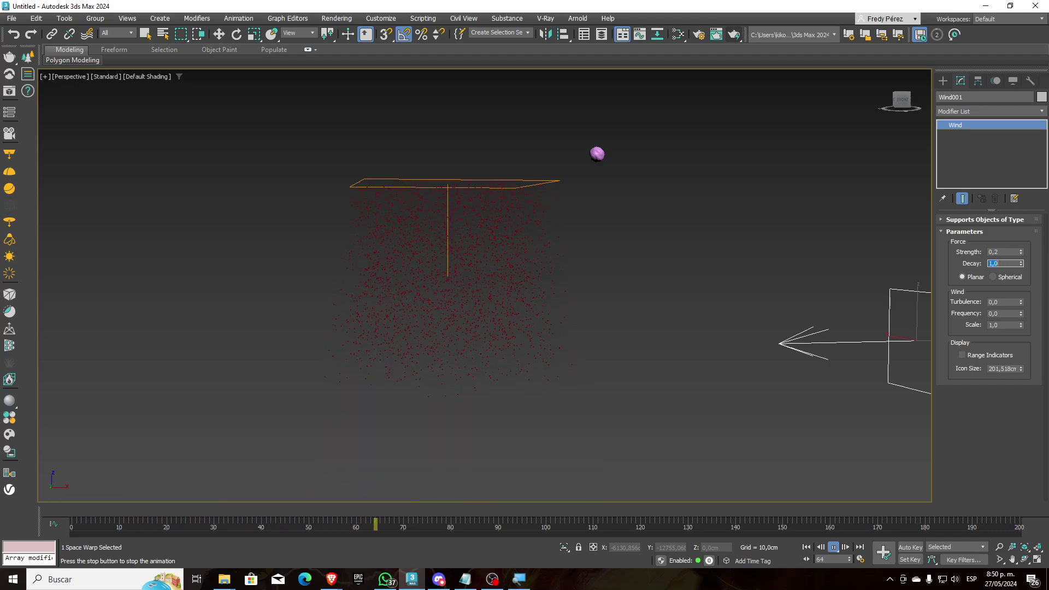
text(0)
key(Return)
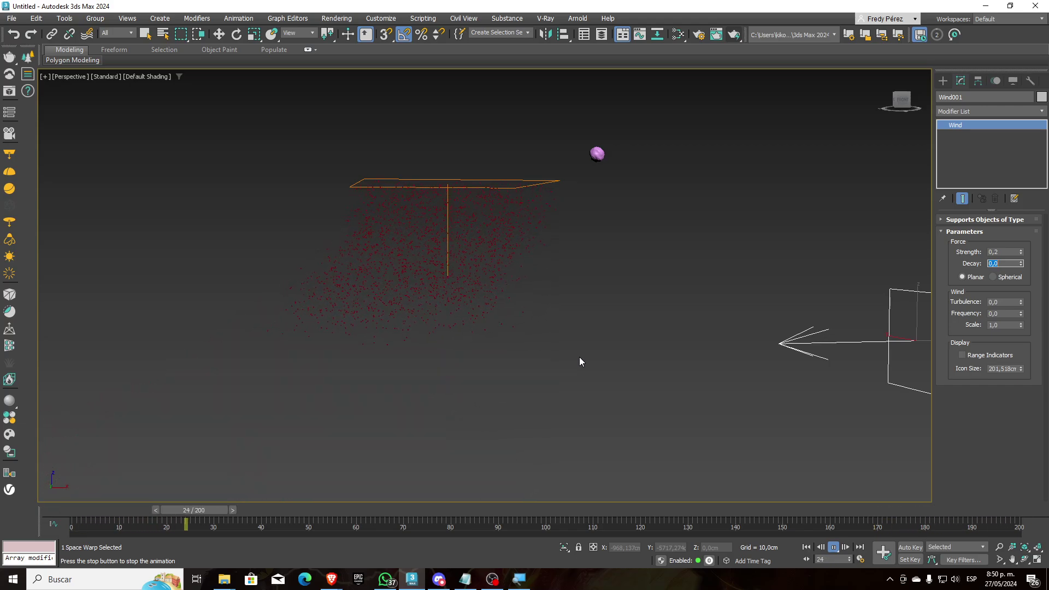
Set the wind's Decay to 1 while the animation plays.
double_click(1000, 265)
text(1)
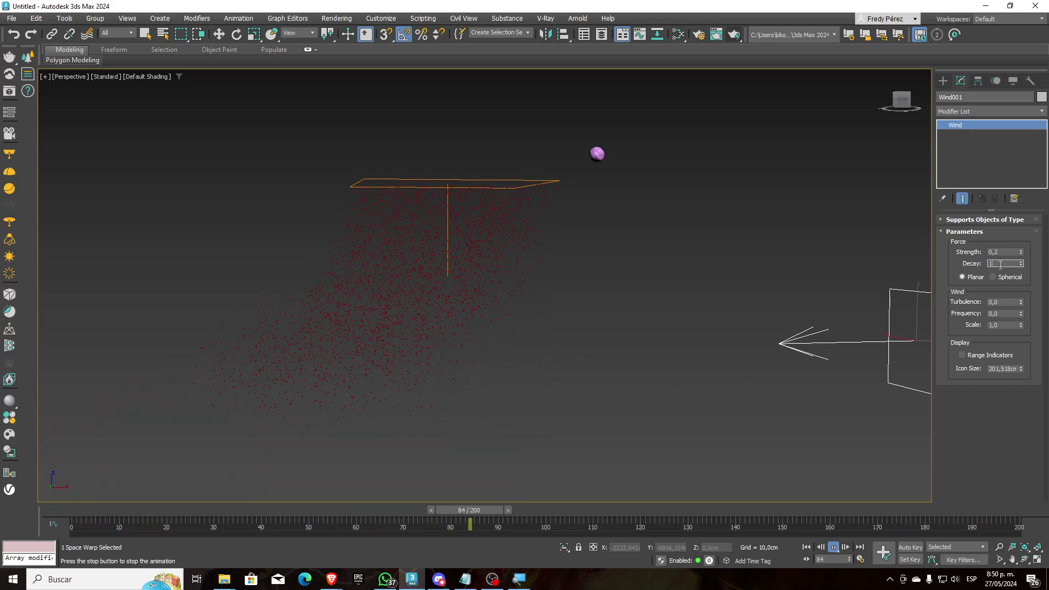
key(Return)
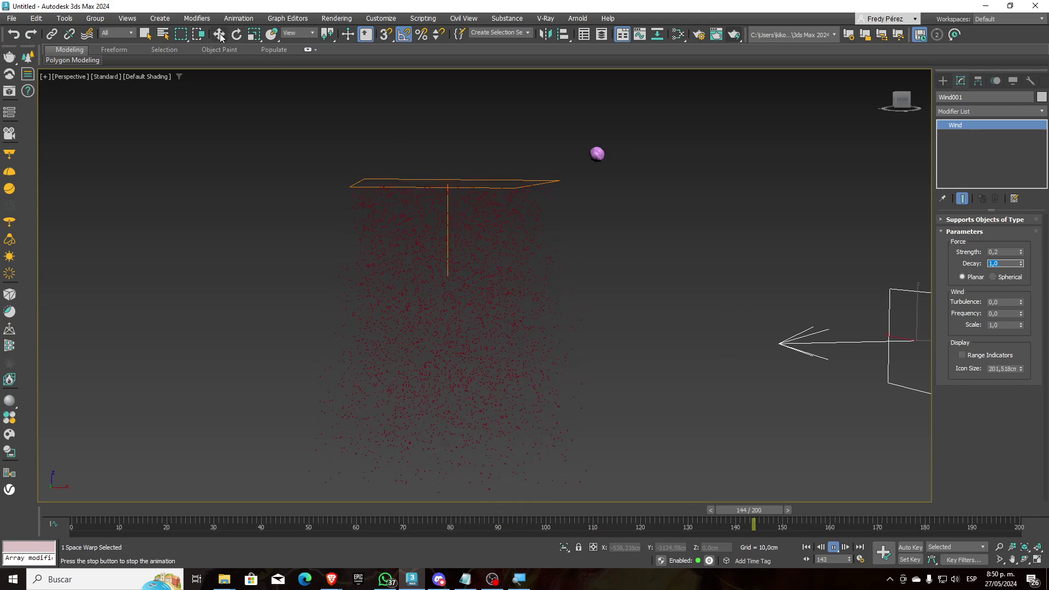
Stop playback and move the wind icon closer to the snow emitter along X, to about X 951 cm.
key(/)
key(w)
alt+middle_drag(479, 212, 583, 283)
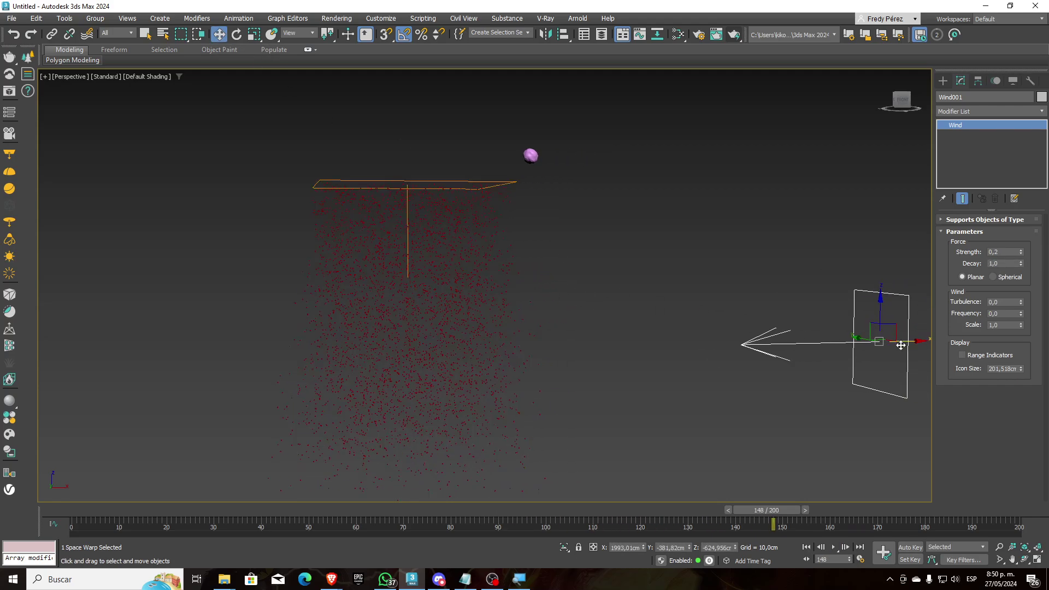
drag(900, 345, 657, 369)
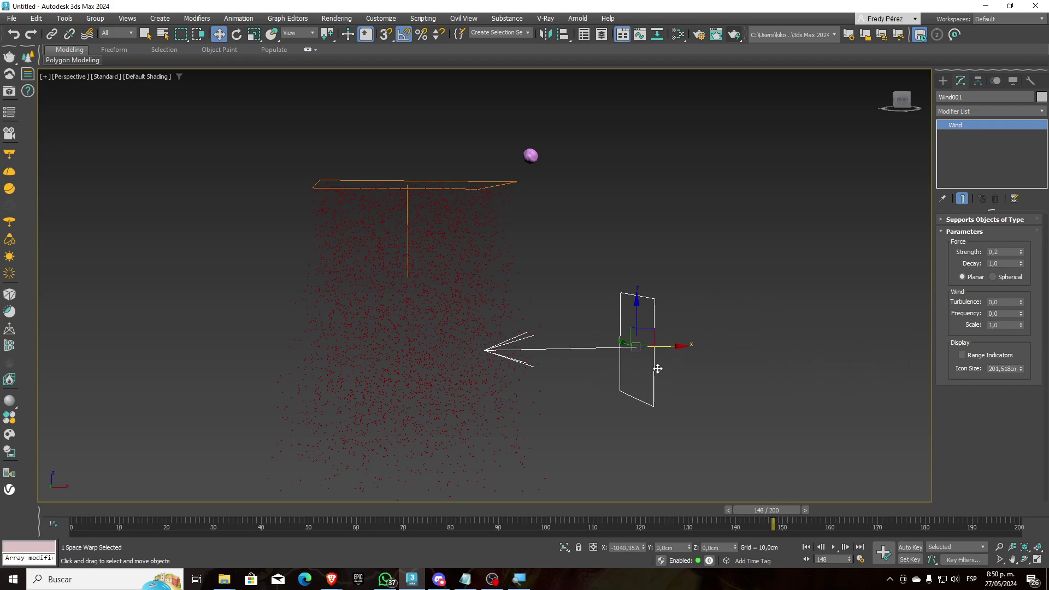
Play the animation from frame 0 to check the closer wind's effect on the snow, and stop at frame 107.
click(806, 546)
click(833, 547)
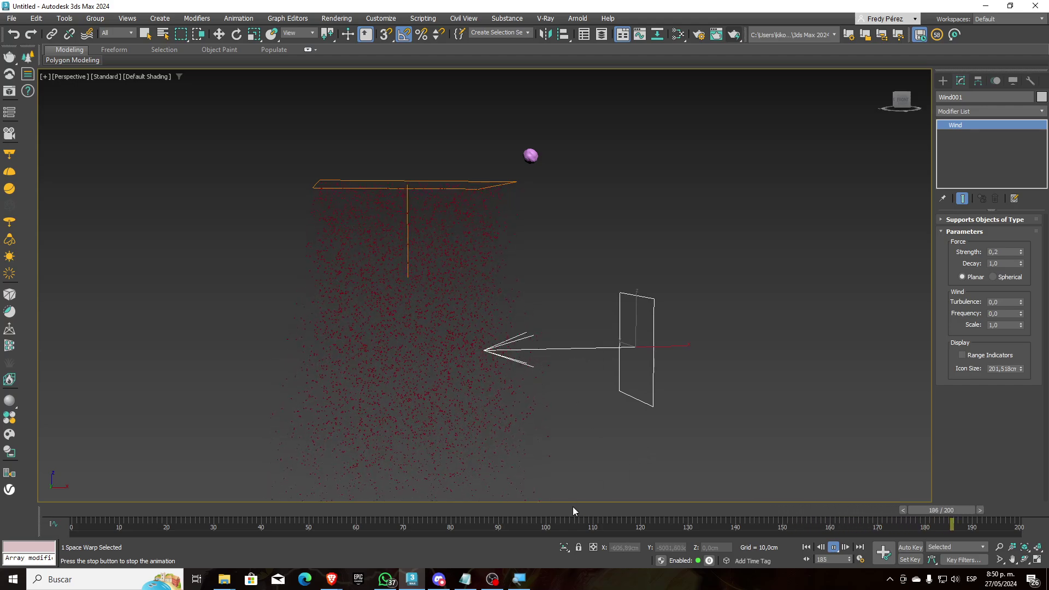
mouse_move(571, 509)
mouse_down()
mouse_move(628, 509)
mouse_move(458, 514)
mouse_move(578, 514)
mouse_up()
key(w)
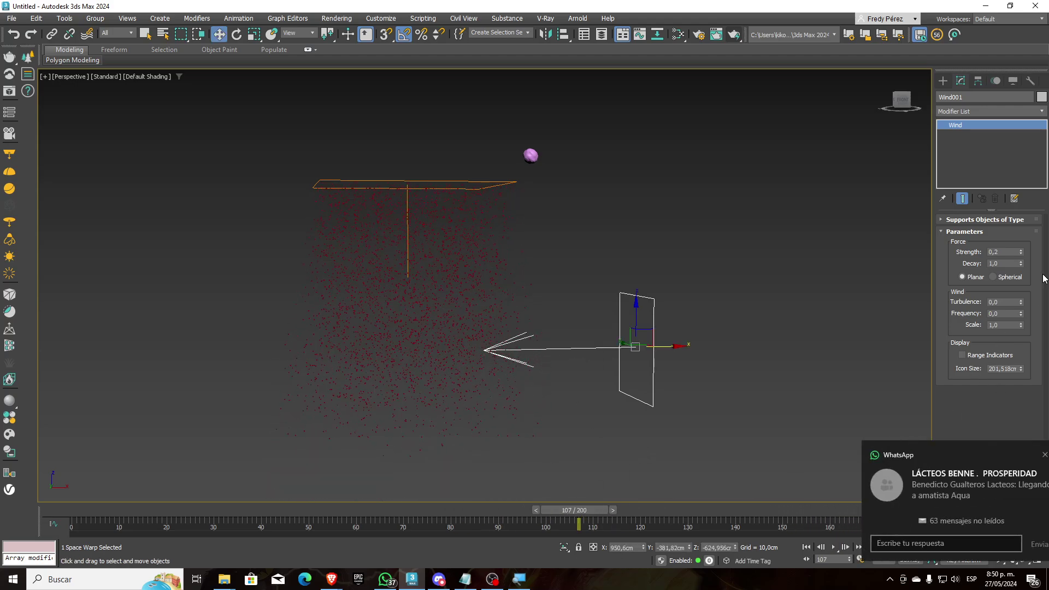
Set the wind's Decay to 0.1, dismiss the notification, and replay the animation from frame 0.
text(0,1)
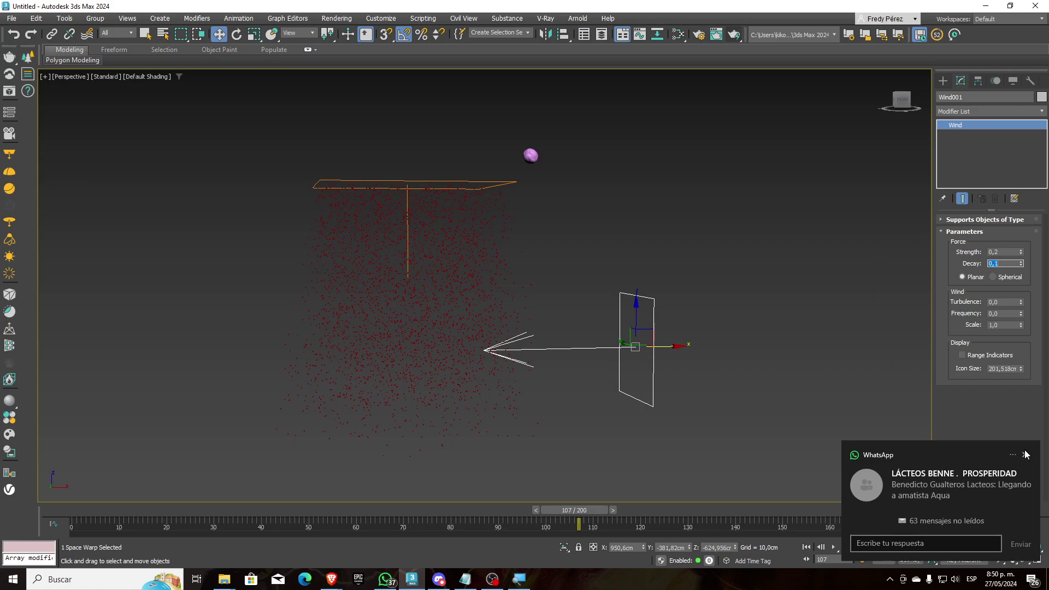
click(1024, 454)
click(807, 546)
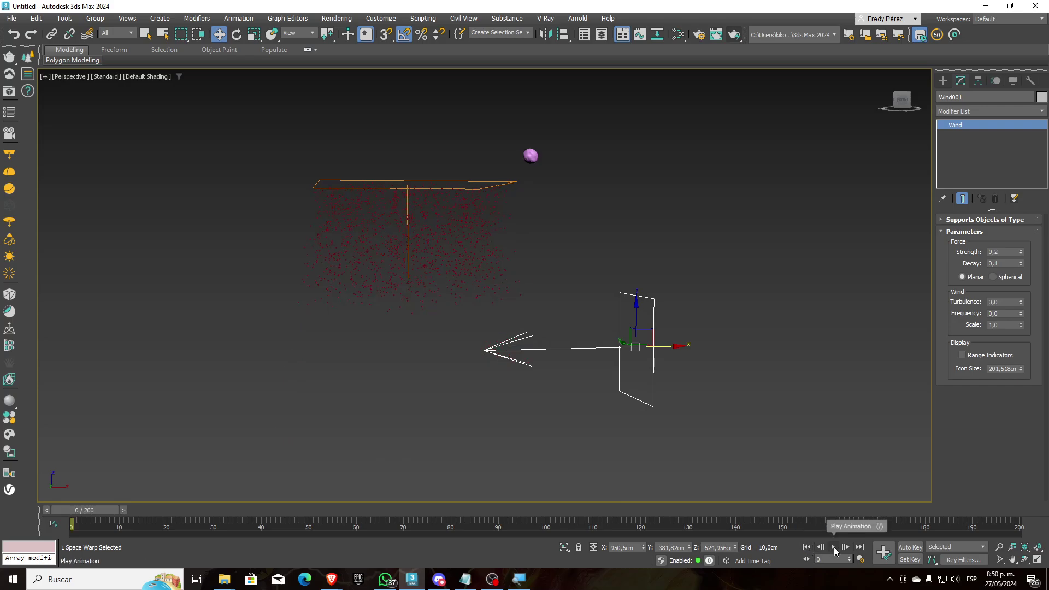
click(833, 547)
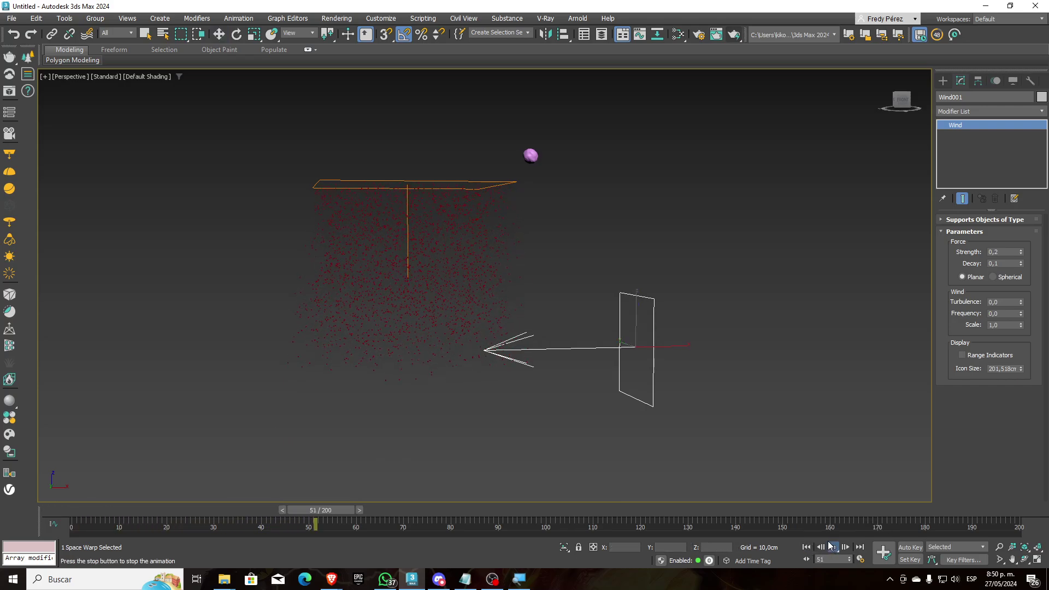
Try a wind Decay of 0.01 during playback, and return it to 0.
click(999, 263)
text(0)
key(Return)
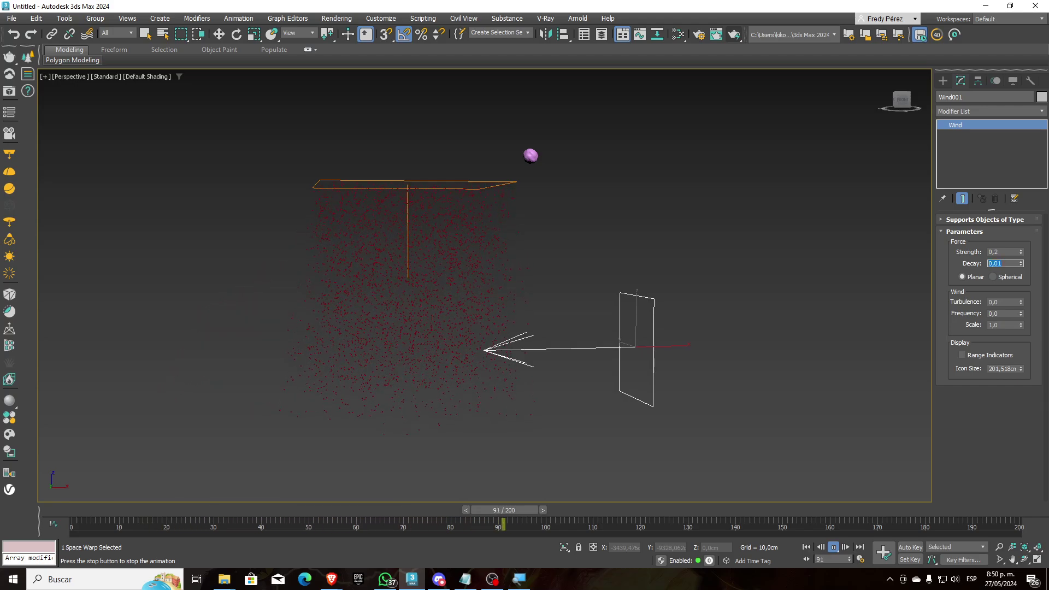
text(0)
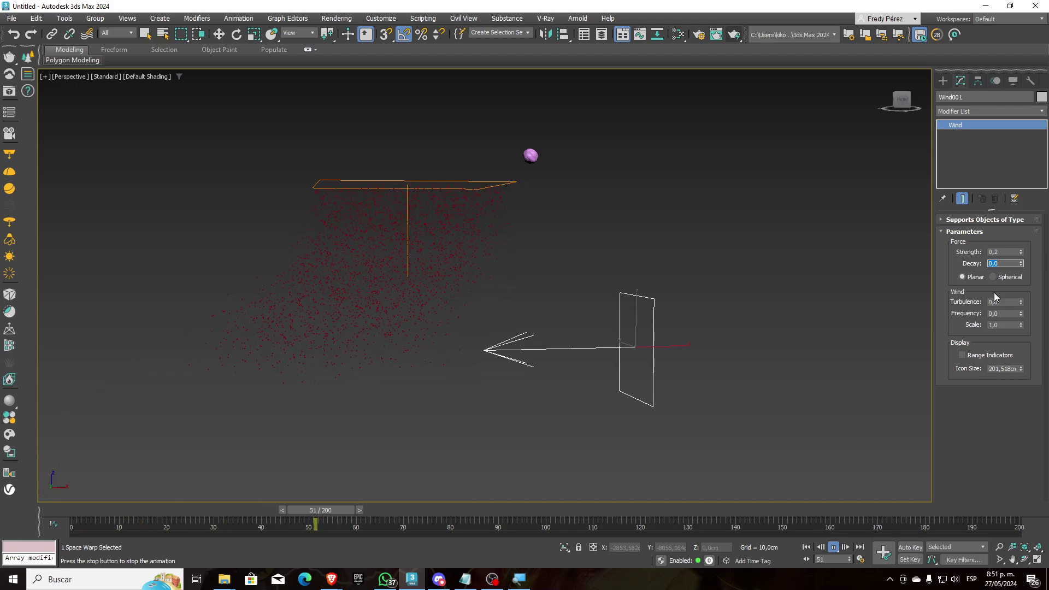
Try the Spherical force type on the wind and switch it back to Planar.
click(993, 277)
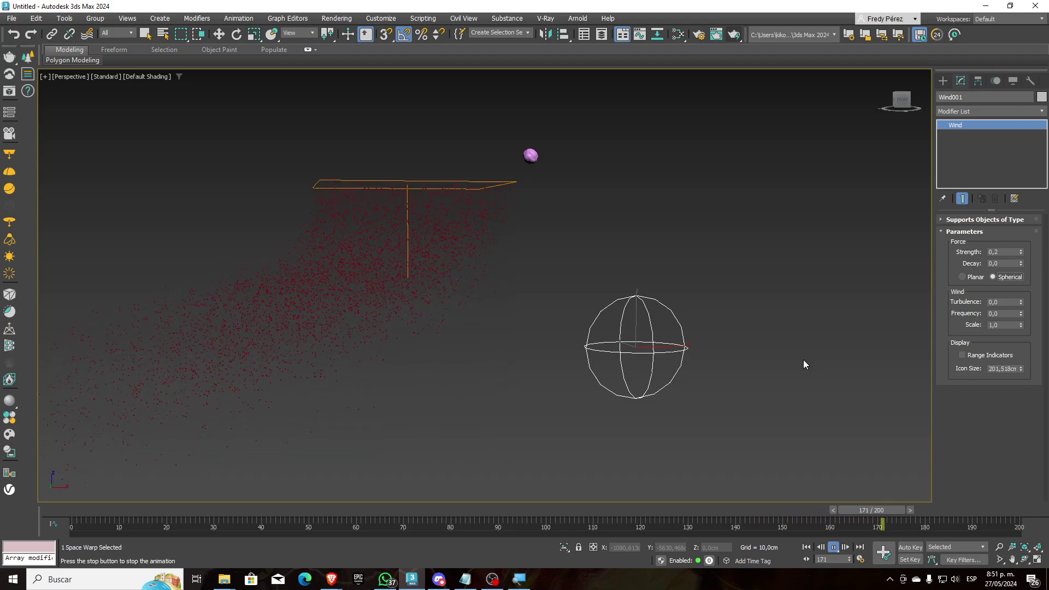
click(963, 277)
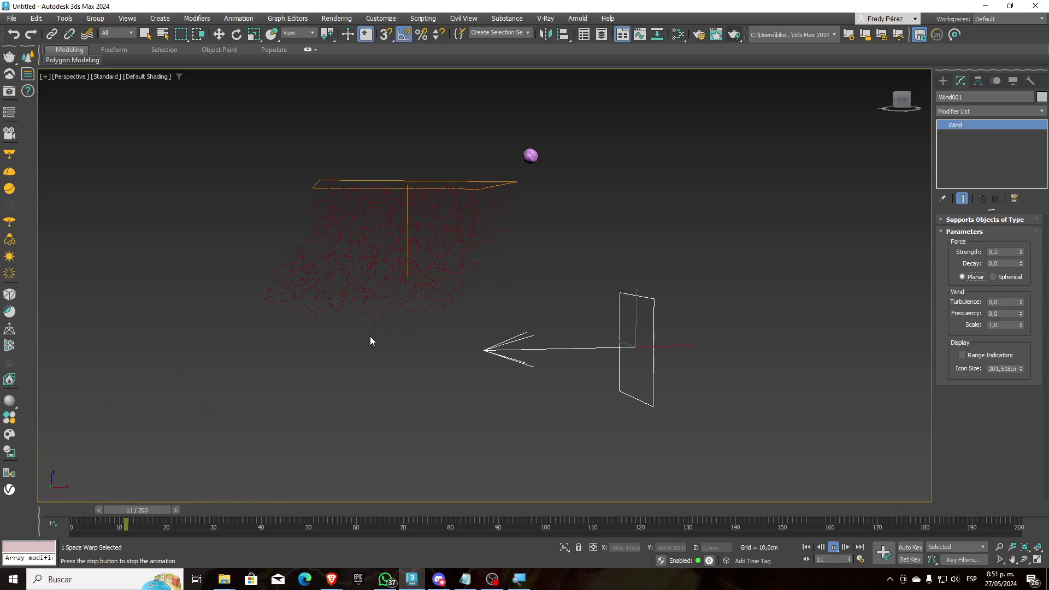
Set the wind's Turbulence to 1 and examine the falling snow up close.
middle_drag(370, 336, 446, 336)
scroll(446, 335, up, 3)
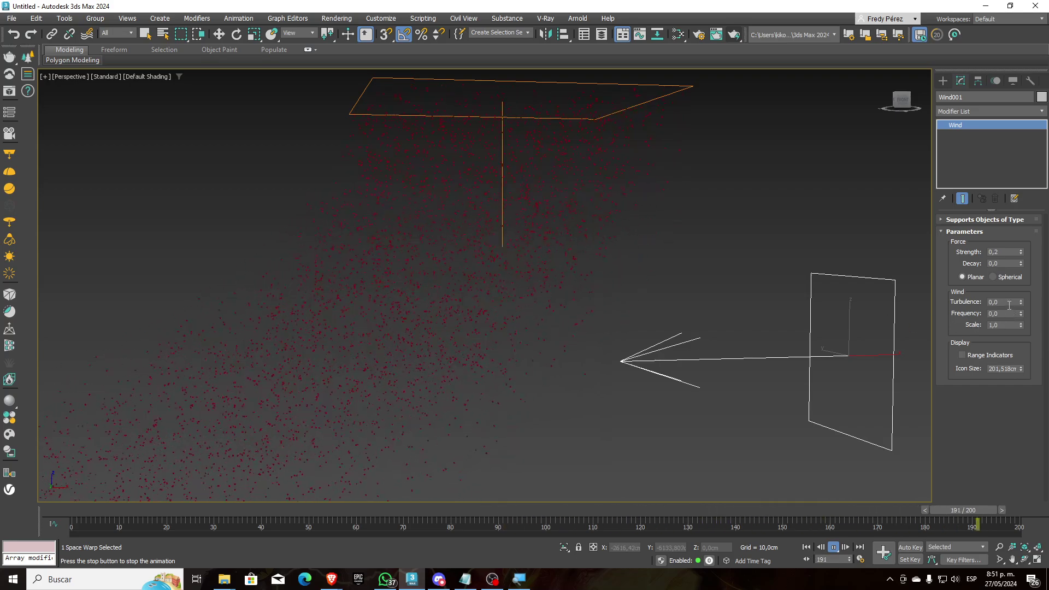
click(993, 302)
text(1)
key(Return)
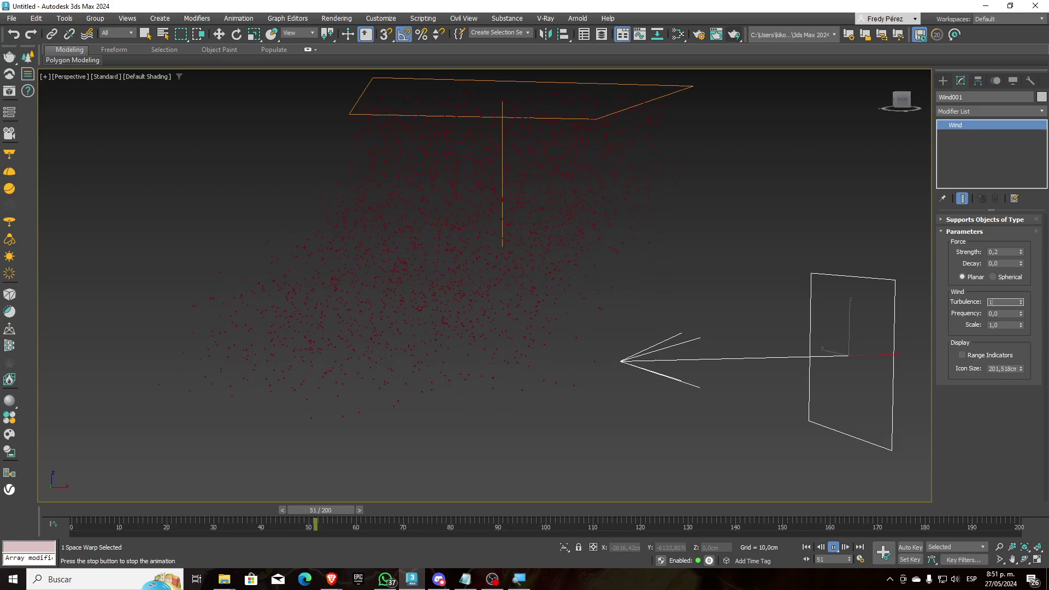
middle_drag(489, 289, 582, 264)
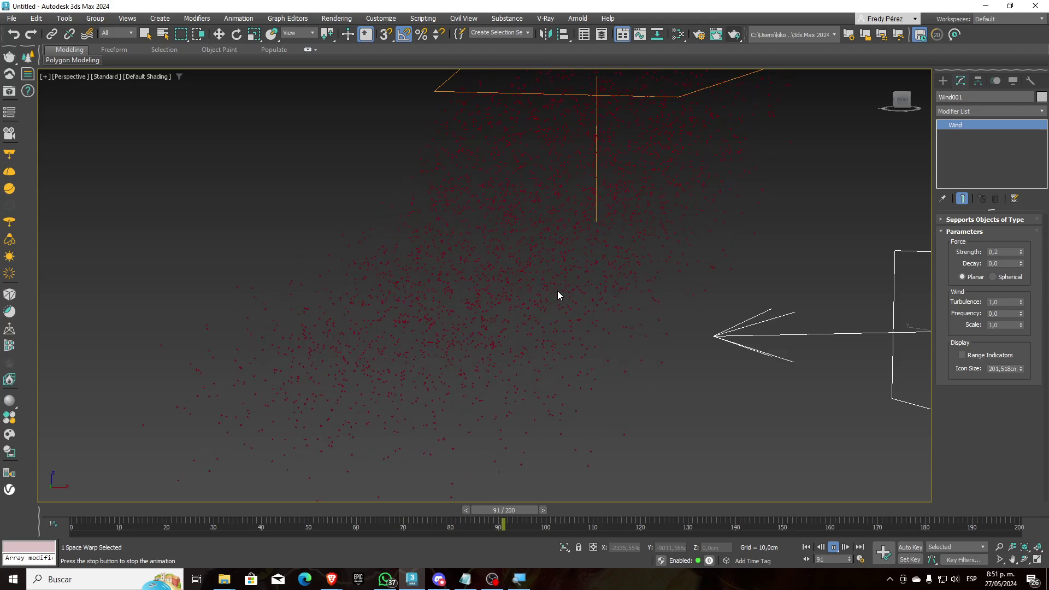
Set the wind's Turbulence to 10 and examine how the particles scatter below the emitter.
drag(1001, 302, 962, 295)
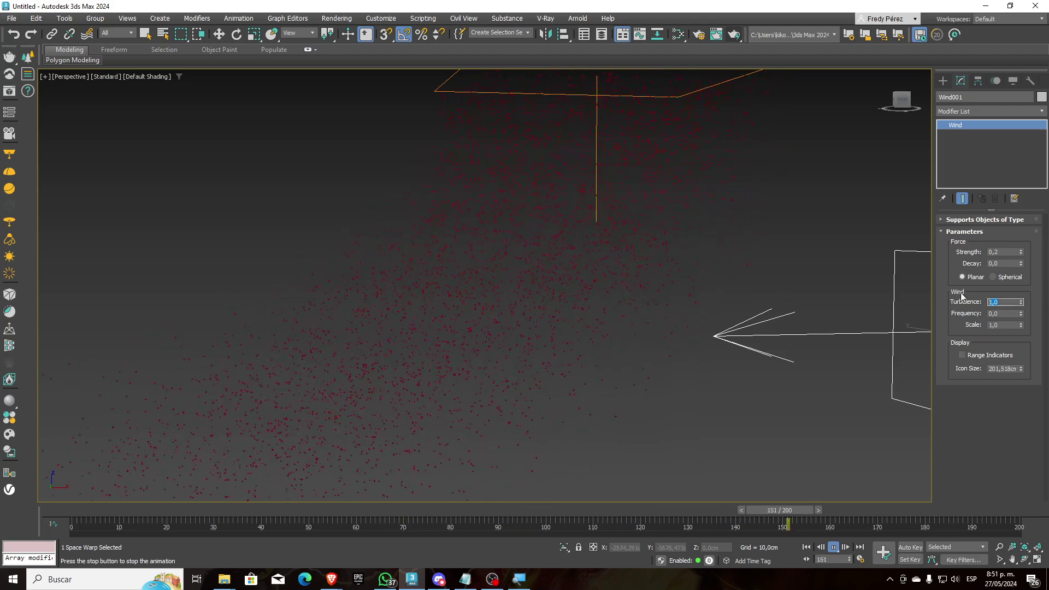
text(10)
key(Return)
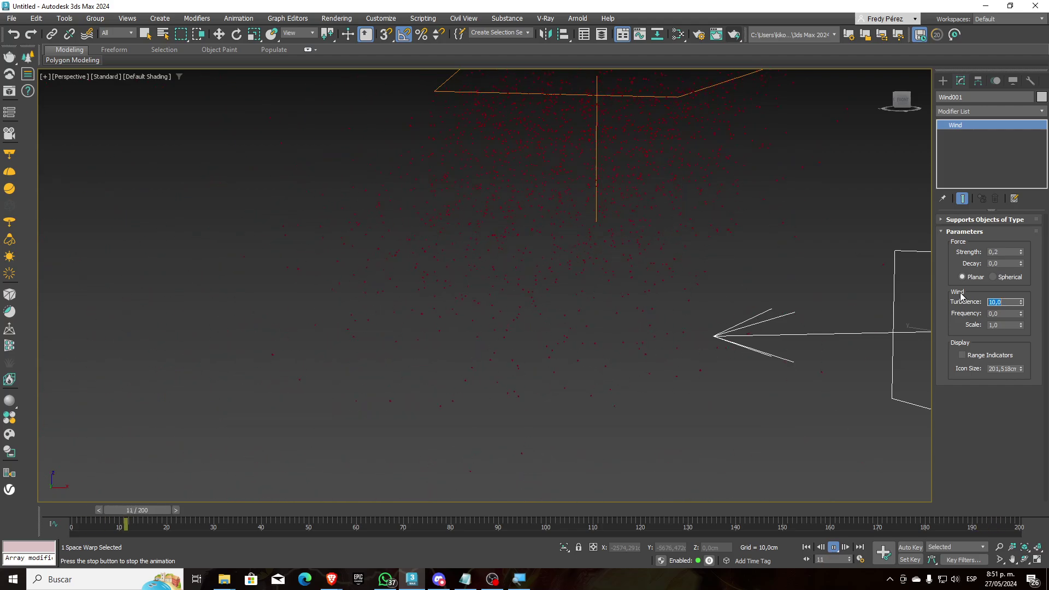
scroll(663, 287, down, 2)
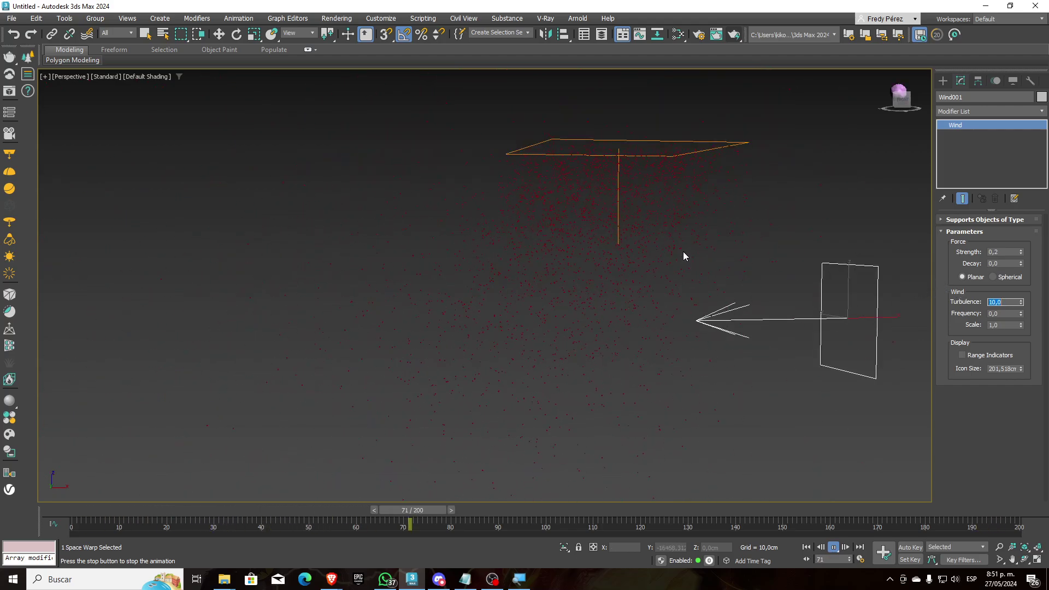
scroll(657, 169, up, 2)
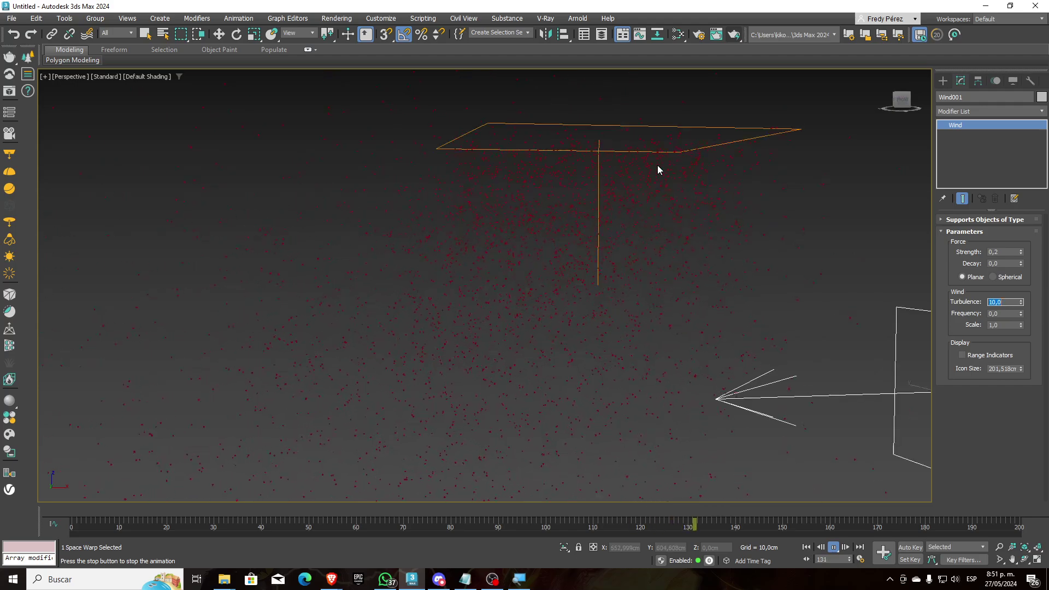
scroll(655, 164, up, 2)
scroll(627, 159, down, 3)
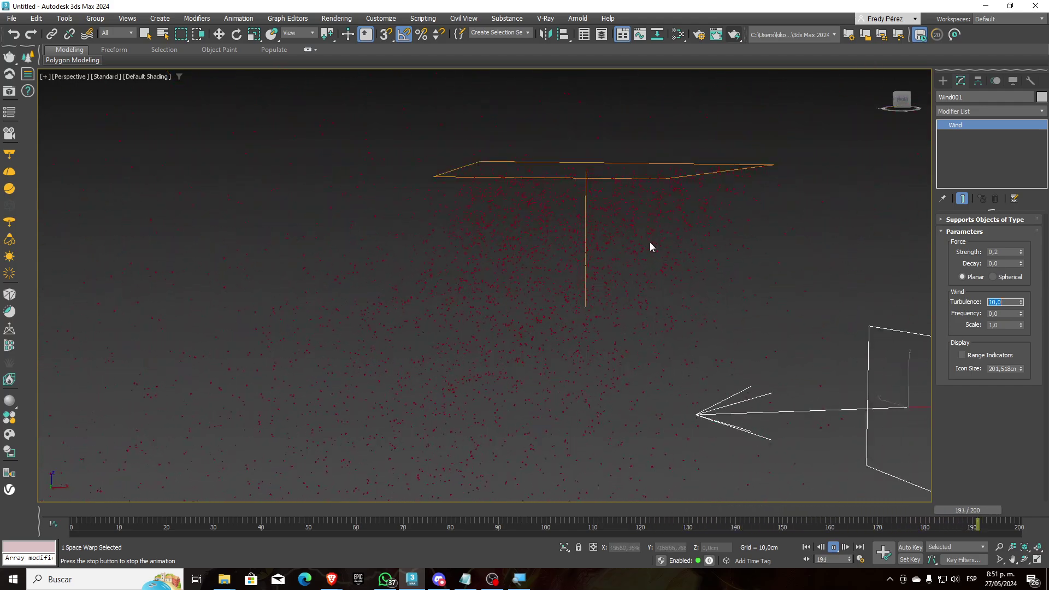
middle_drag(674, 276, 599, 227)
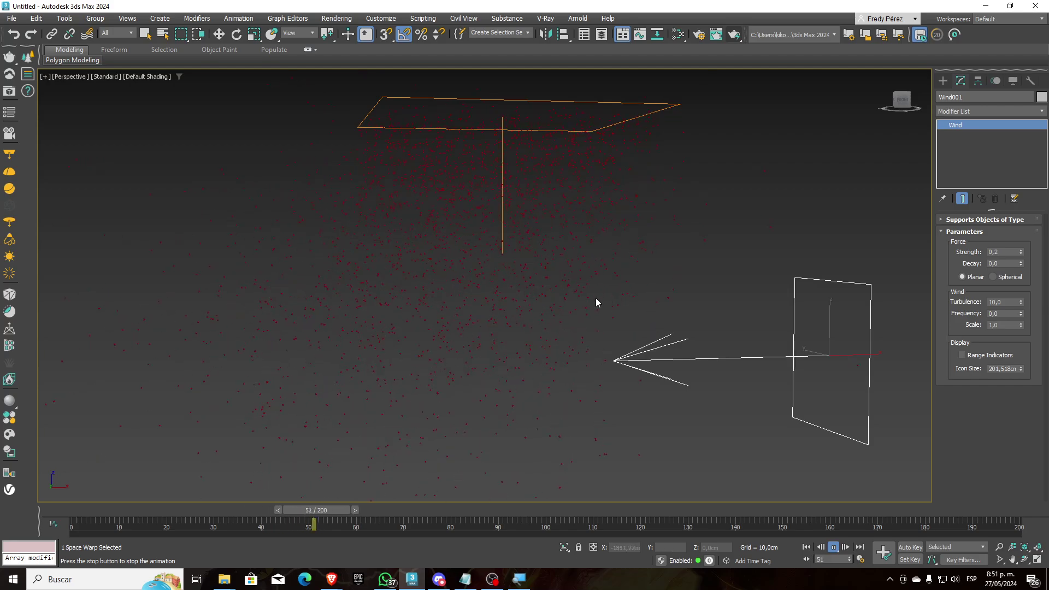
Stop playback and lower the wind icon along Z to about -1002 cm.
click(218, 34)
scroll(567, 150, down, 4)
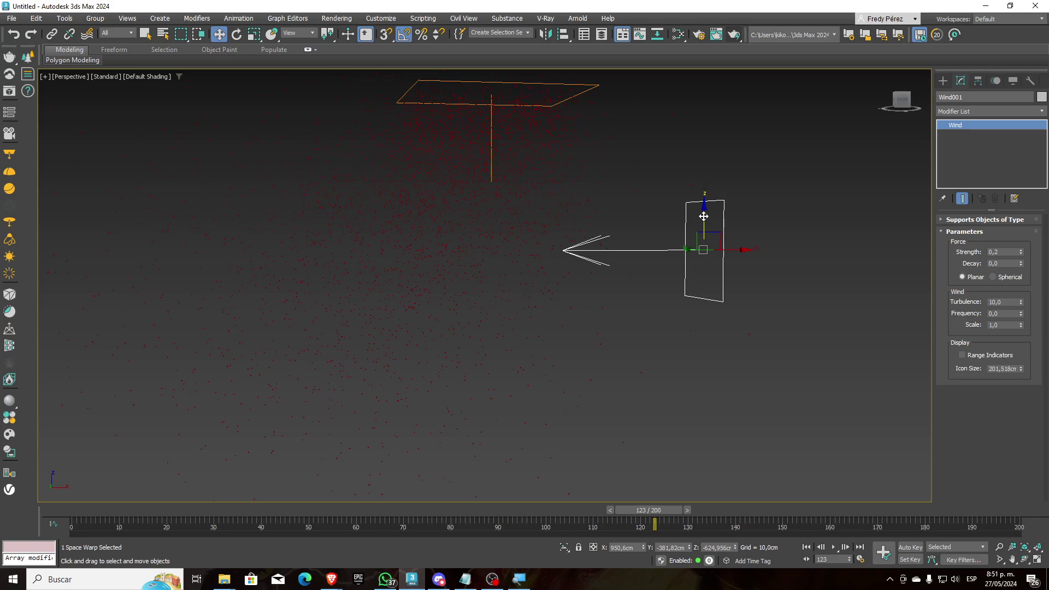
drag(703, 216, 693, 310)
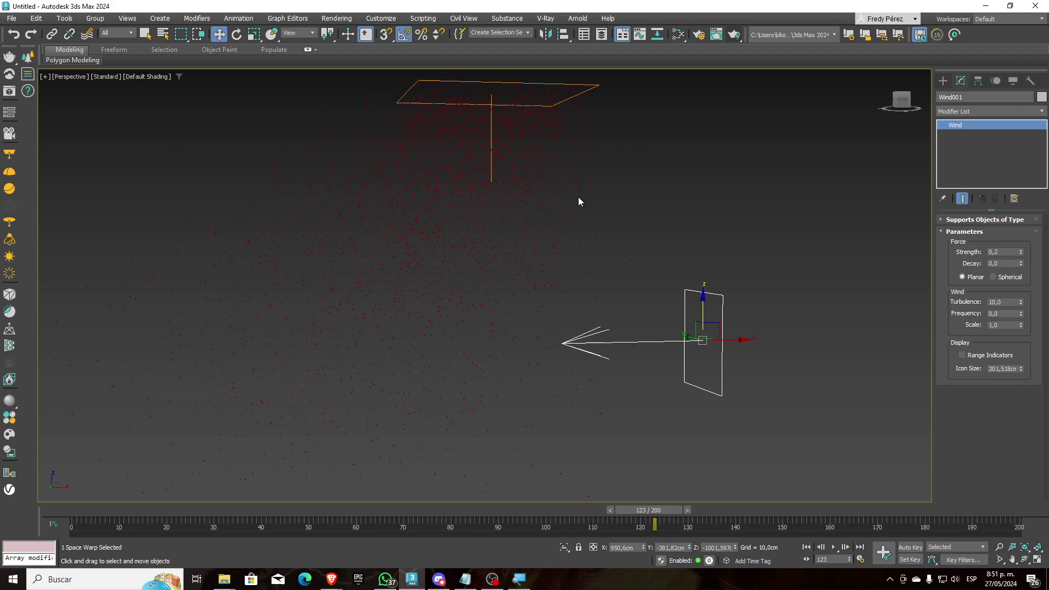
Play the animation from frame 0 and examine how the turbulent wind scatters the snow, then rewind it.
mouse_move(578, 197)
middle_down()
mouse_move(649, 246)
mouse_move(715, 235)
mouse_move(733, 311)
mouse_move(624, 310)
mouse_move(635, 283)
mouse_move(632, 218)
mouse_move(608, 259)
middle_up()
scroll(591, 178, up, 3)
scroll(591, 178, down, 3)
click(539, 263)
click(805, 547)
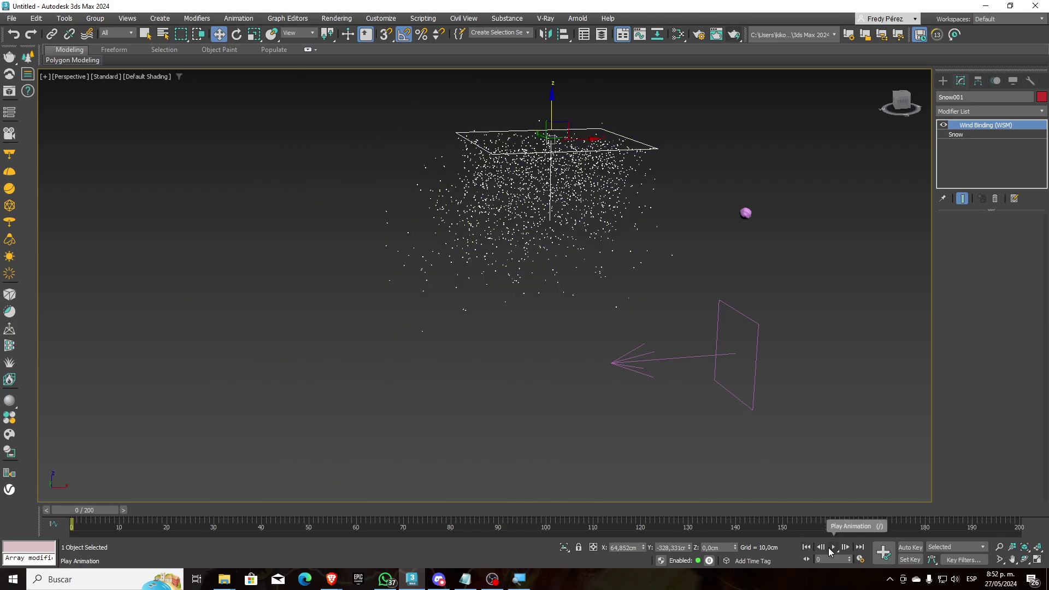
click(833, 547)
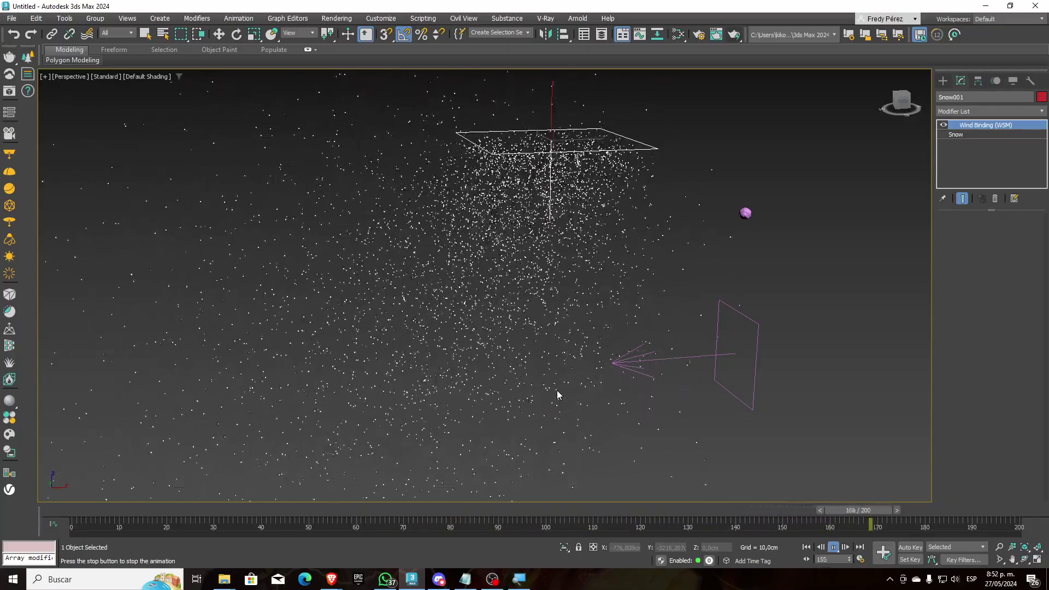
click(805, 546)
Set the wind's Turbulence to 1 and play the animation.
click(755, 381)
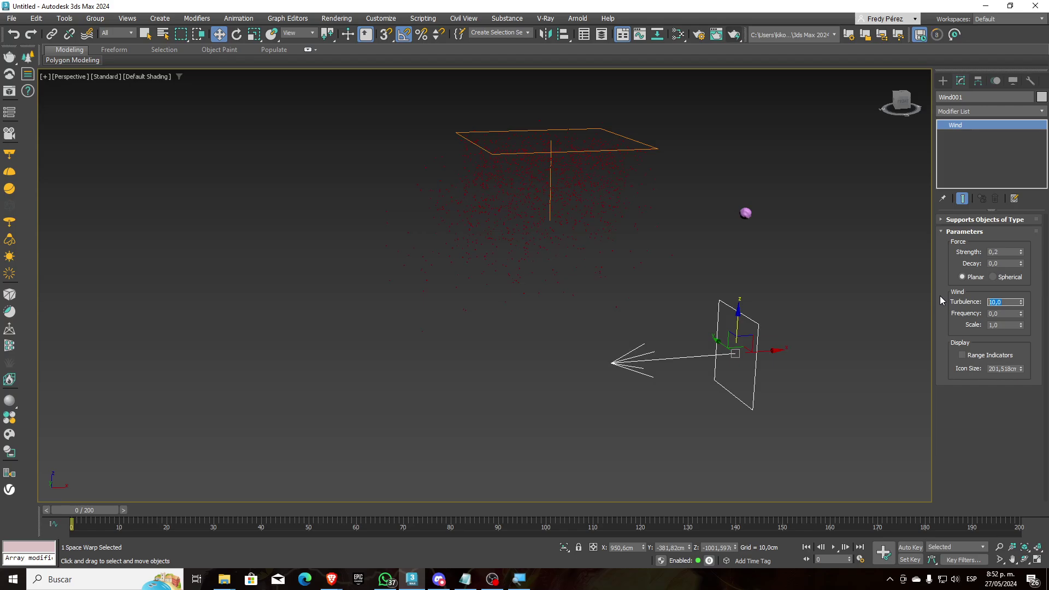
text(1)
key(Return)
click(833, 547)
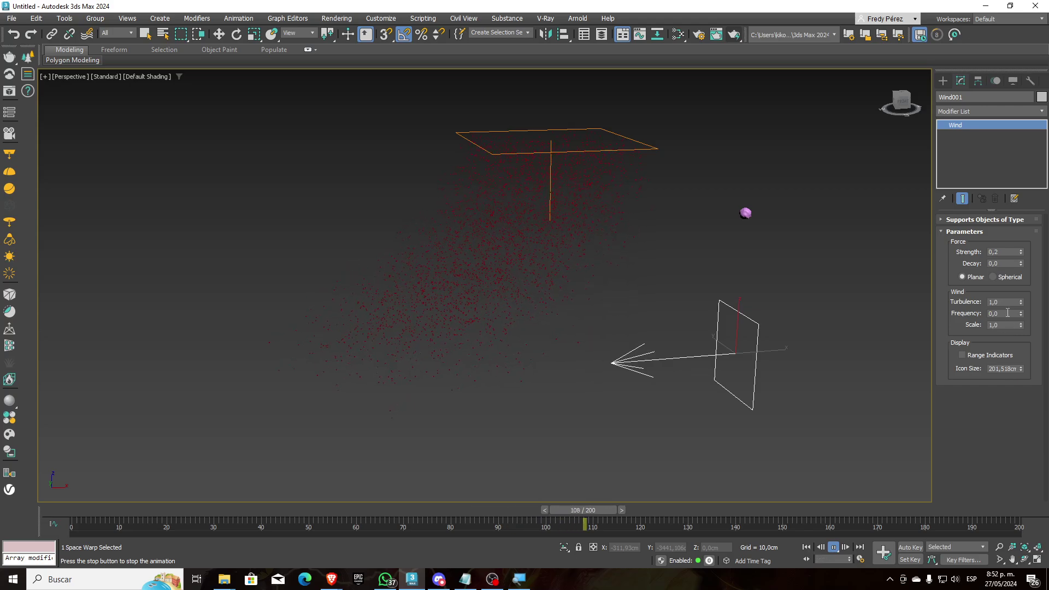
Try a wind Frequency of 20 during playback and set it back to 0.
drag(1008, 314, 919, 311)
text(20)
key(Return)
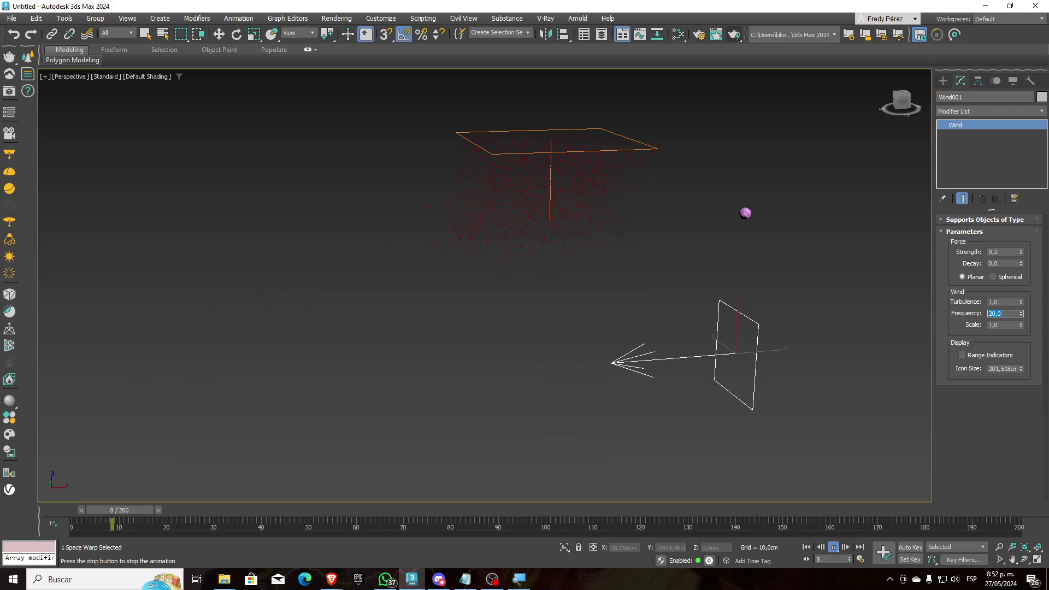
text(0)
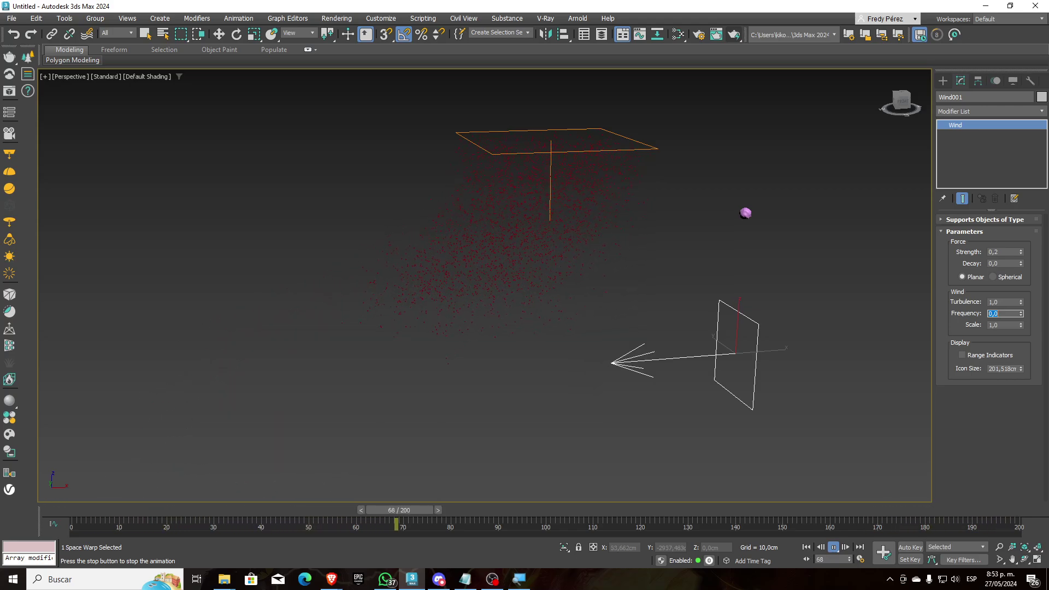
Try a wind Scale of 20 during playback and set it back to 1, dismissing the chat notification.
drag(1010, 324, 911, 321)
text(20)
key(Return)
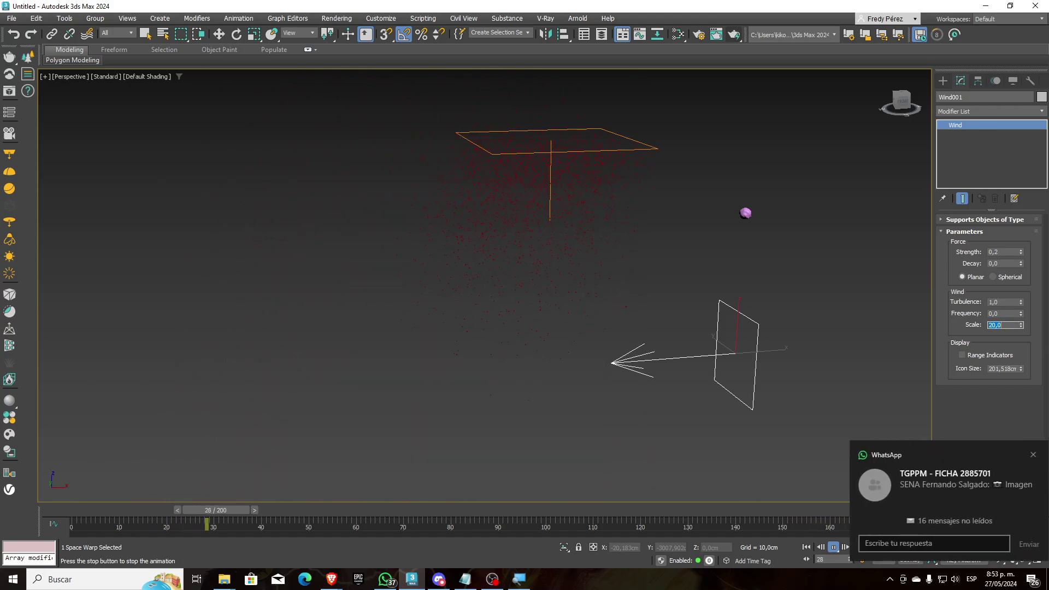
text(1)
key(Return)
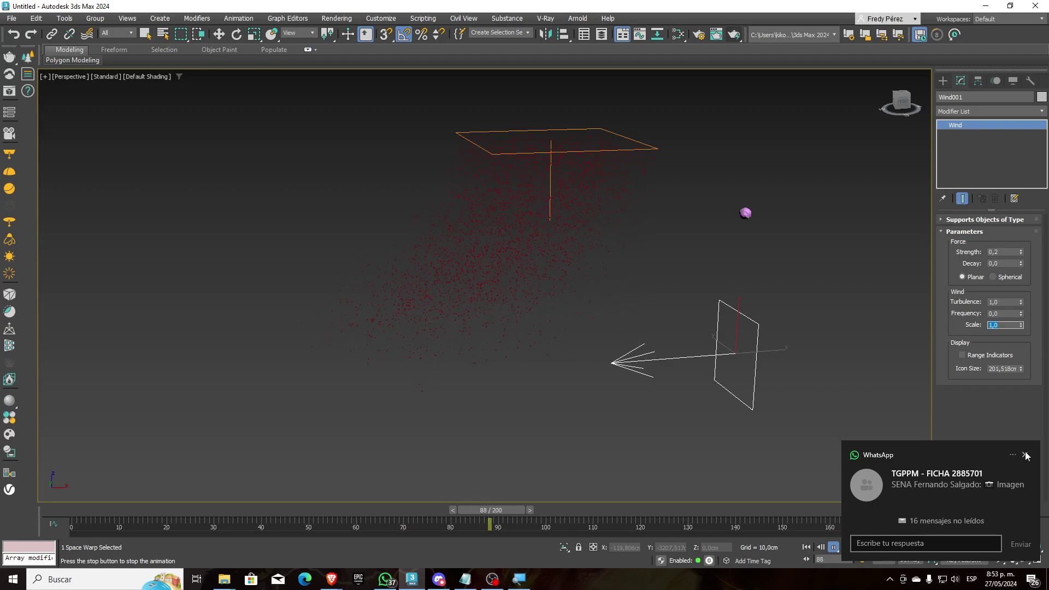
click(1024, 455)
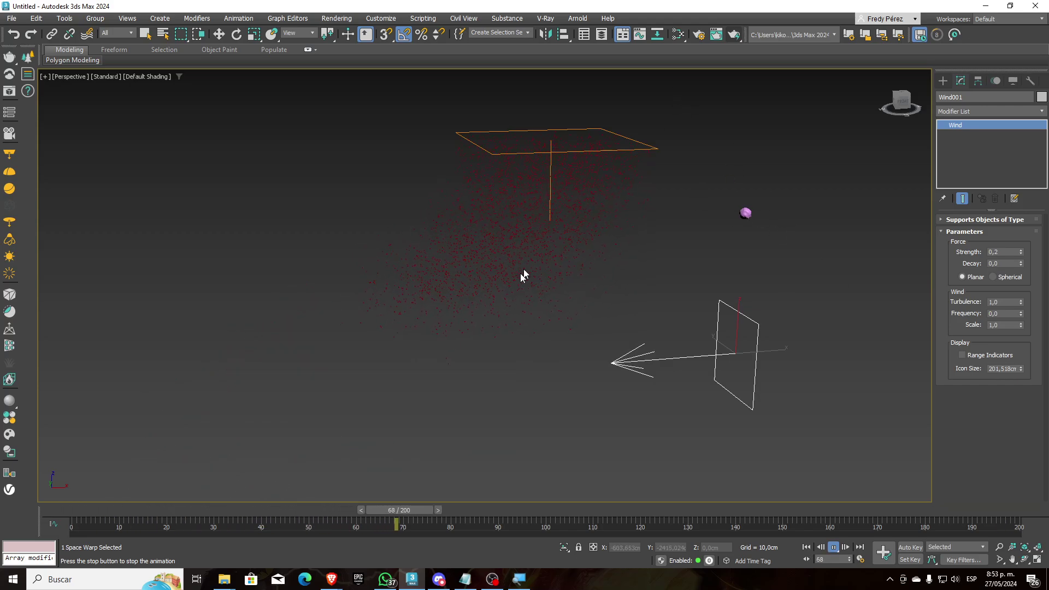
scroll(537, 261, up, 2)
middle_drag(537, 261, 545, 293)
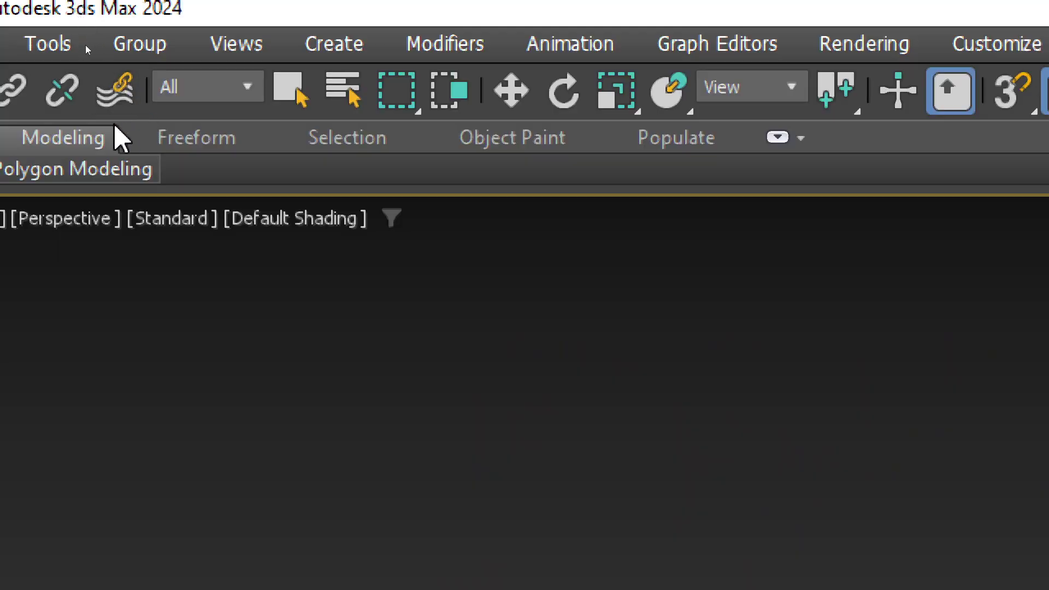
click(112, 94)
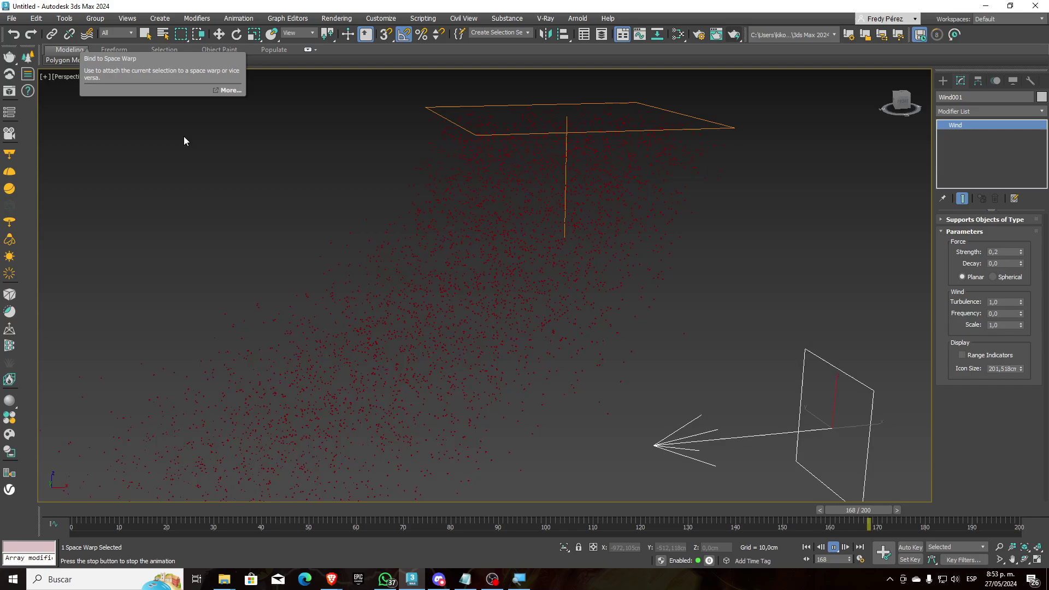
Stop playback, return to frame 0 and delete all objects in the scene.
scroll(560, 239, down, 8)
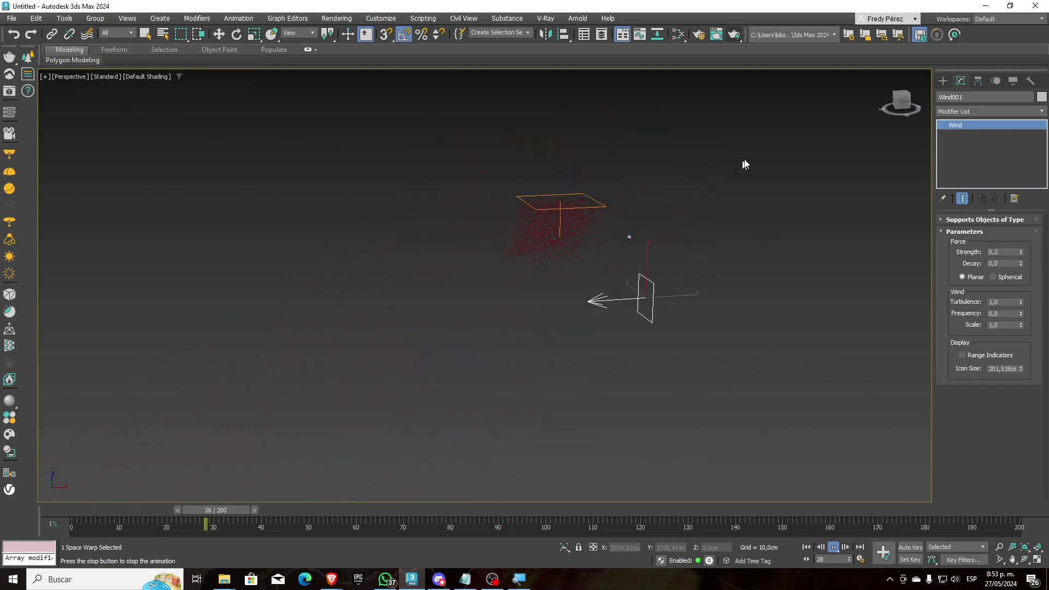
right_click(301, 227)
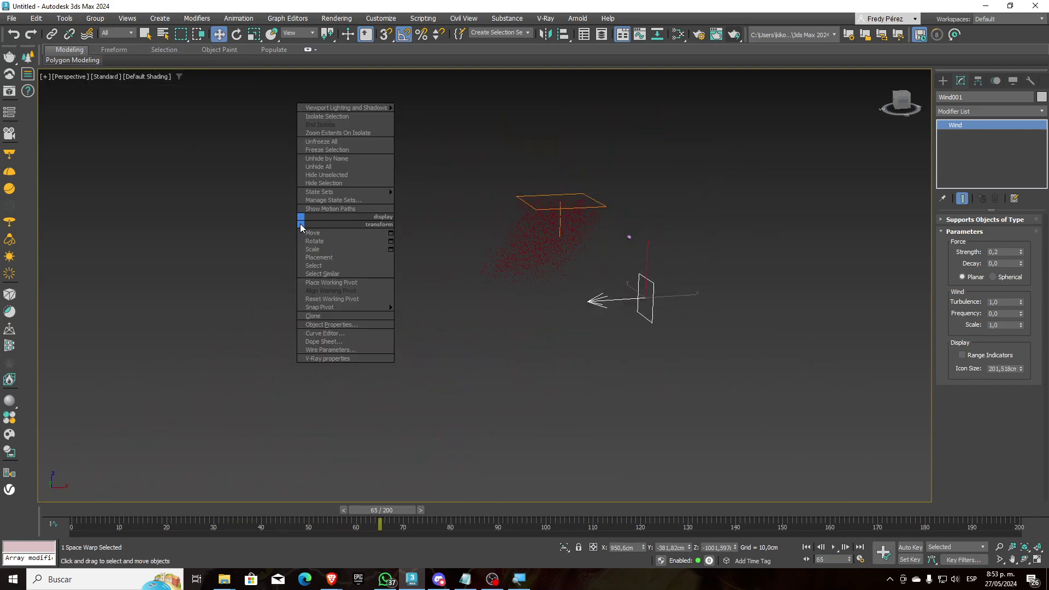
click(415, 508)
drag(390, 509, 80, 506)
drag(728, 370, 763, 425)
key(Delete)
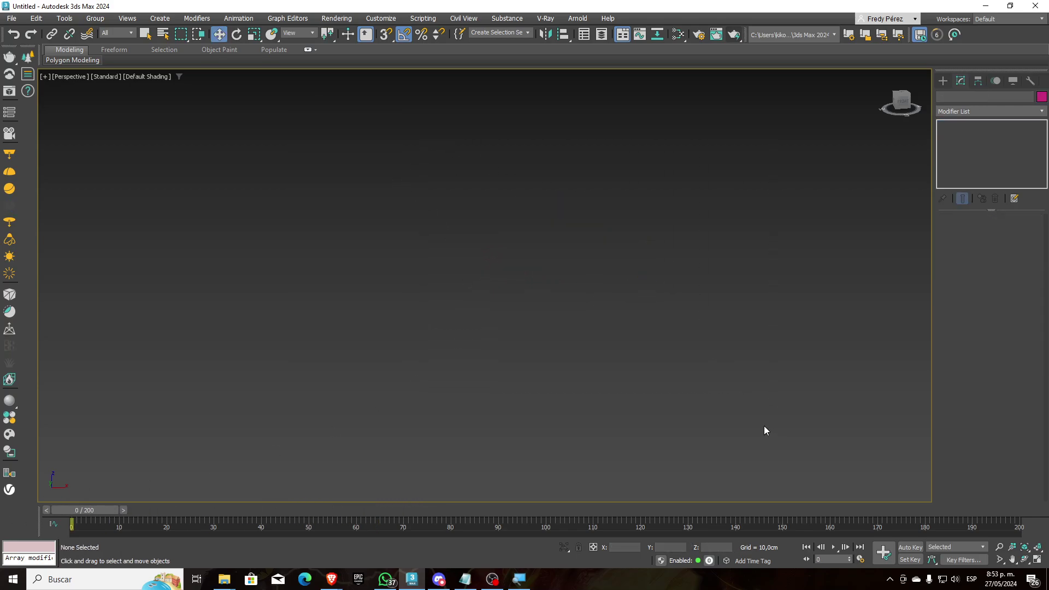
Show all four viewports and create a Teapot primitive with a radius of about 182 cm in the Top view.
click(1038, 559)
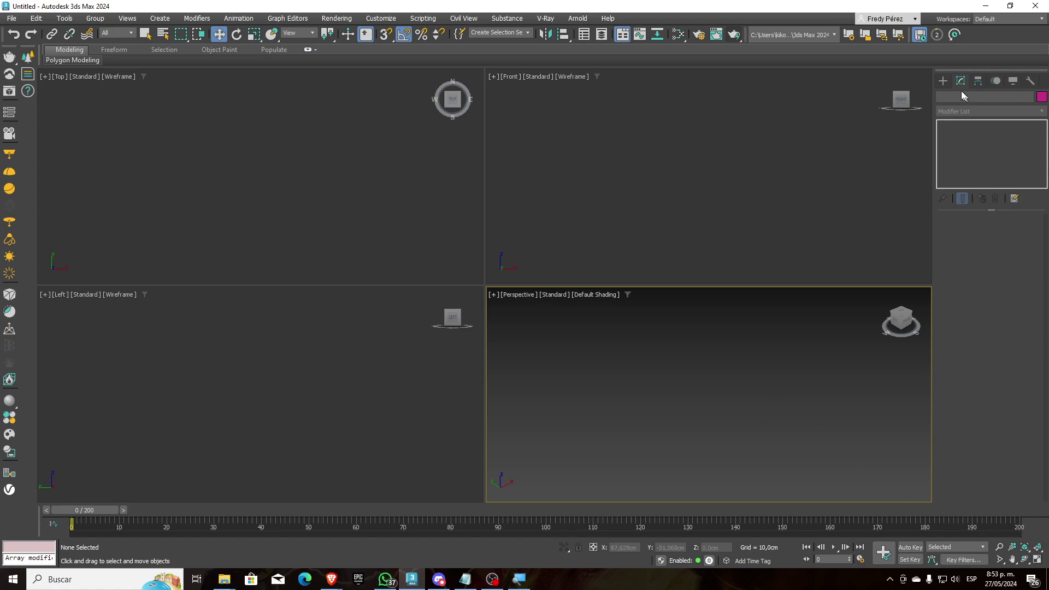
click(943, 82)
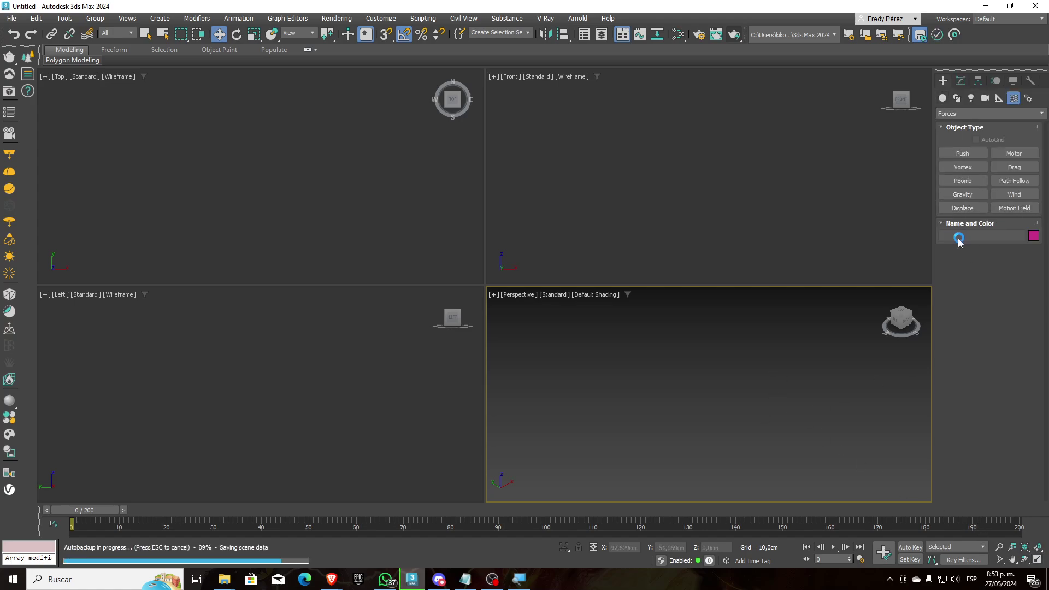
click(961, 113)
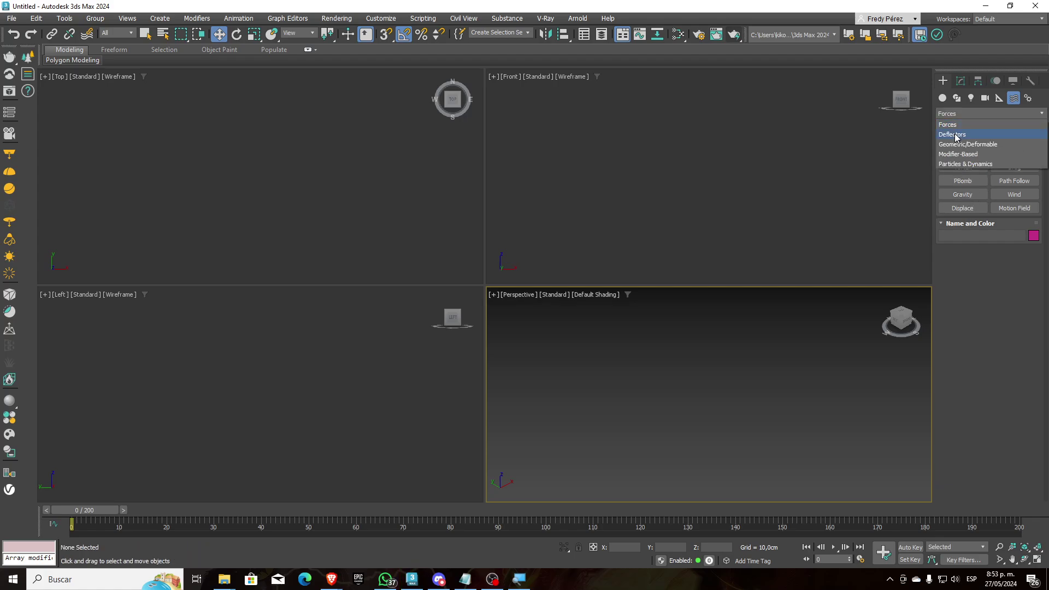
click(943, 98)
click(961, 113)
click(954, 125)
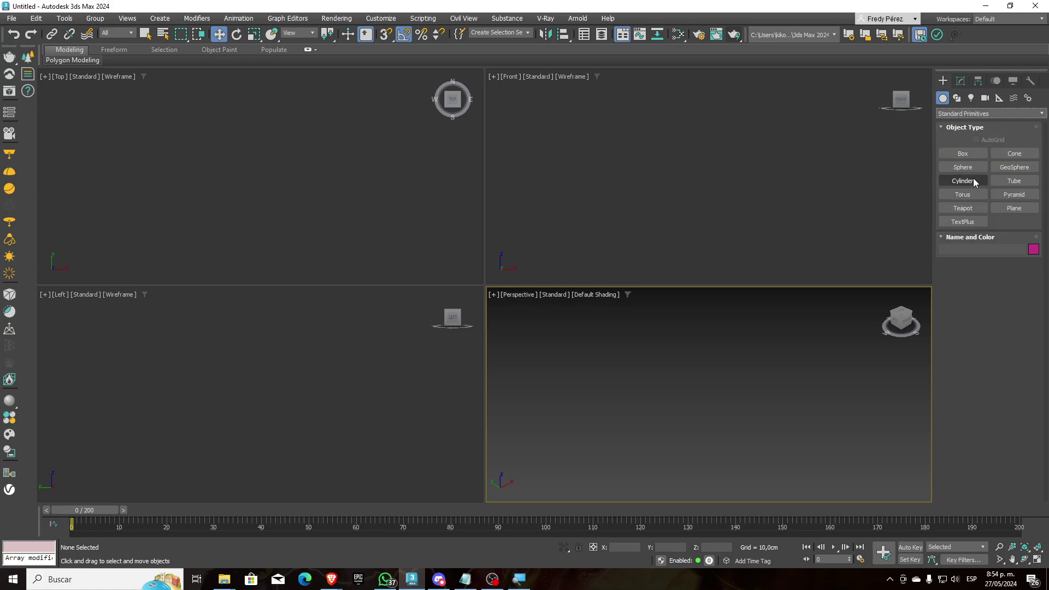
click(962, 208)
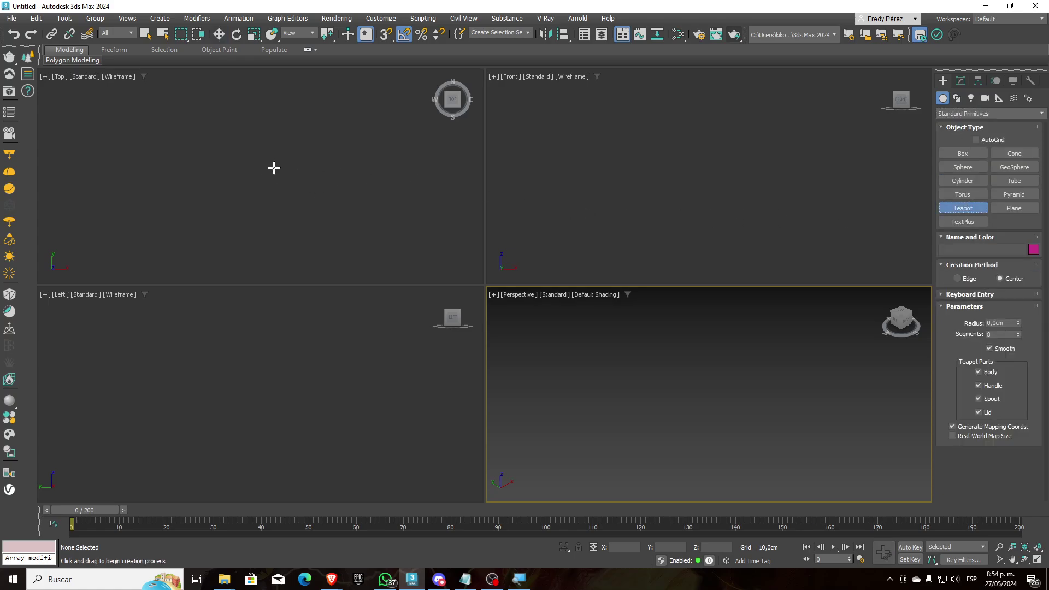
drag(260, 173, 299, 164)
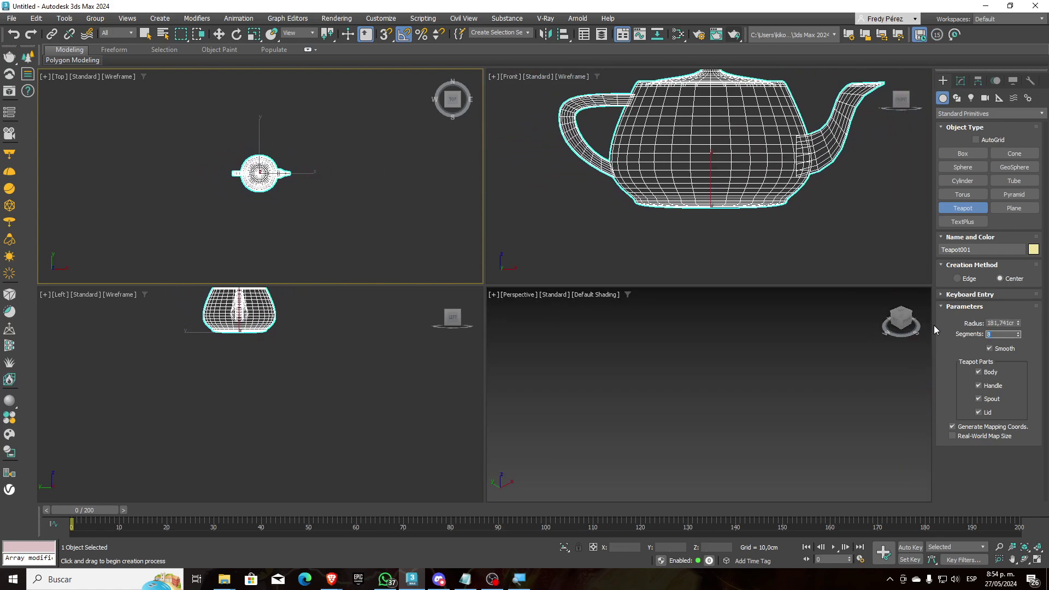
Set the teapot's Segments to 16 and fit it in all viewports.
text(16)
key(Return)
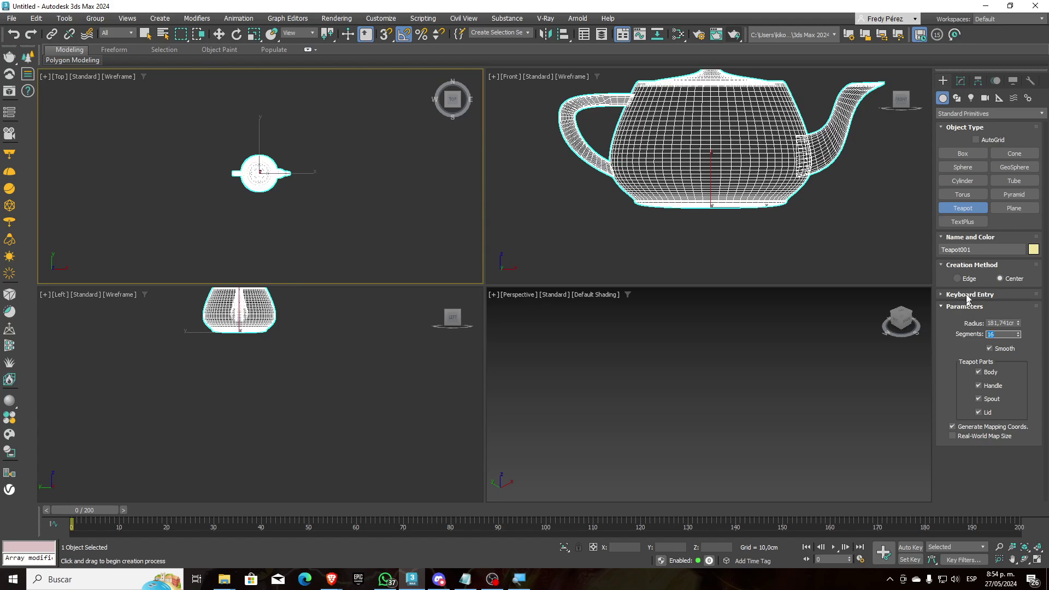
click(1036, 549)
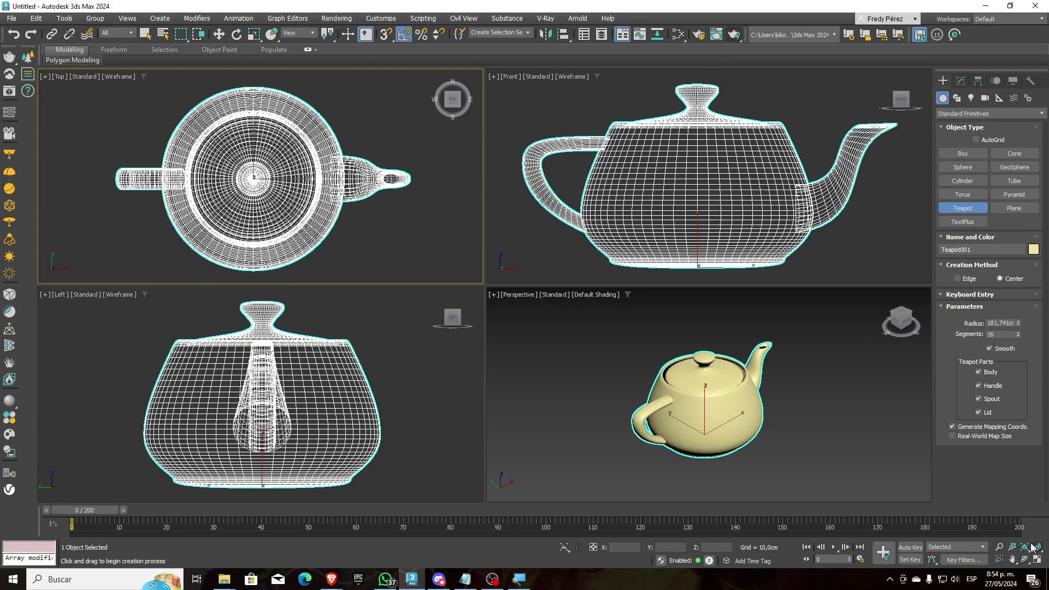
Place a Bomb space warp from the Geometric/Deformable category beside the teapot, below its spout in the Top view.
click(1013, 101)
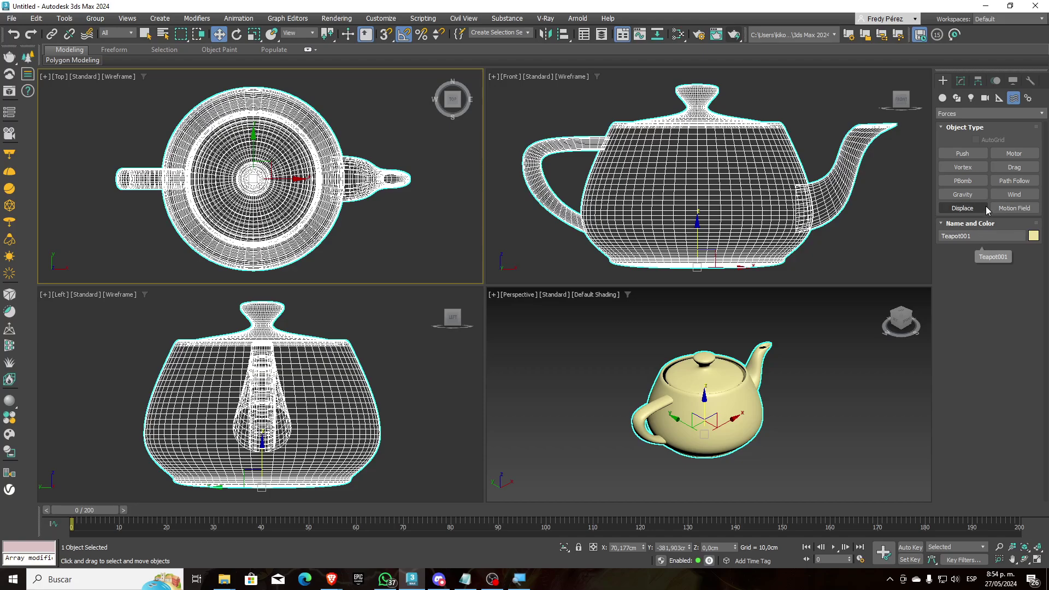
click(1001, 113)
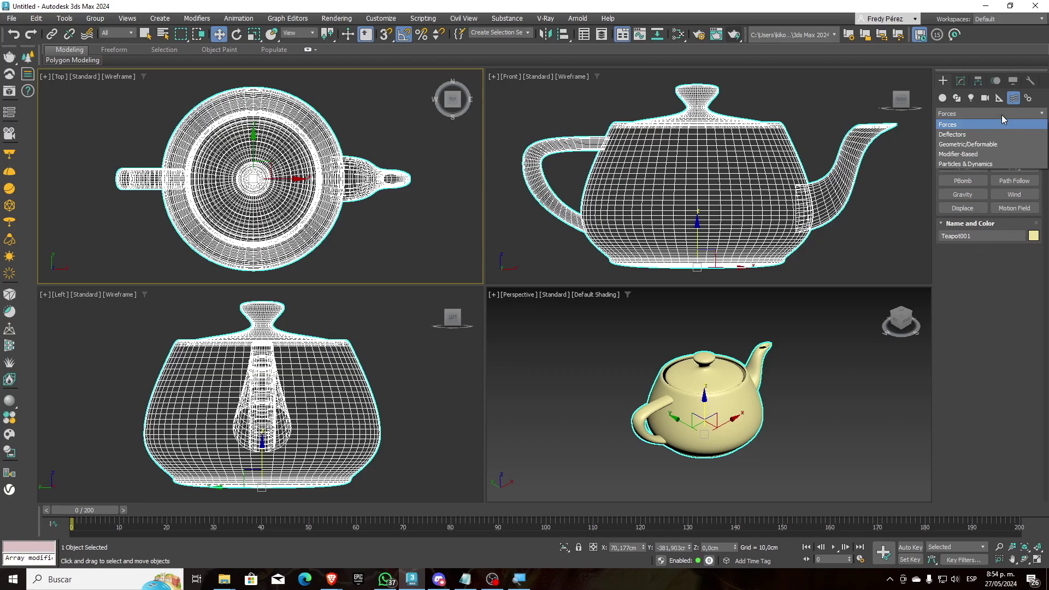
click(952, 135)
click(970, 113)
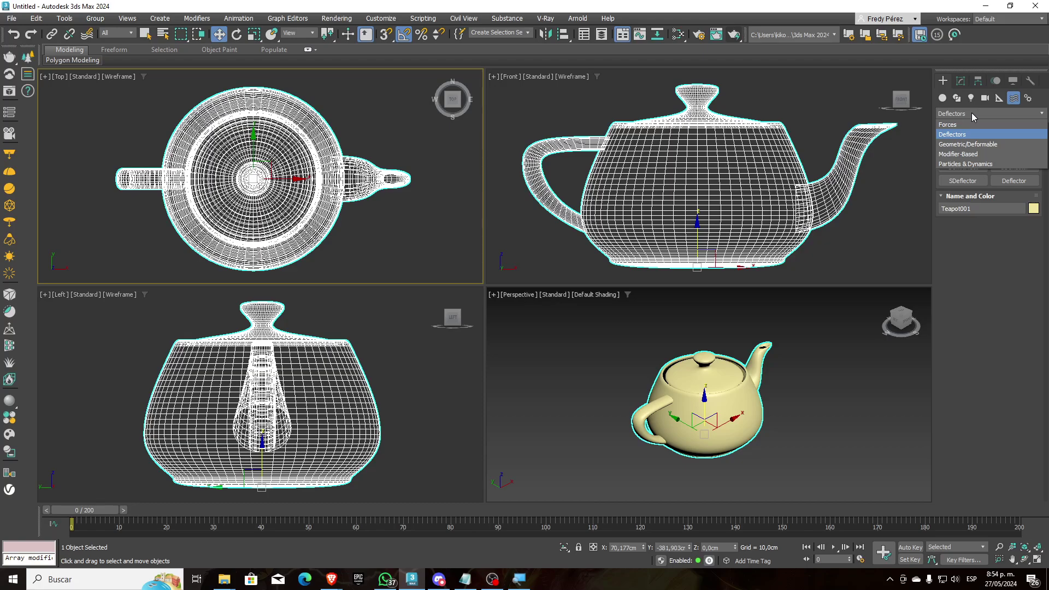
click(970, 145)
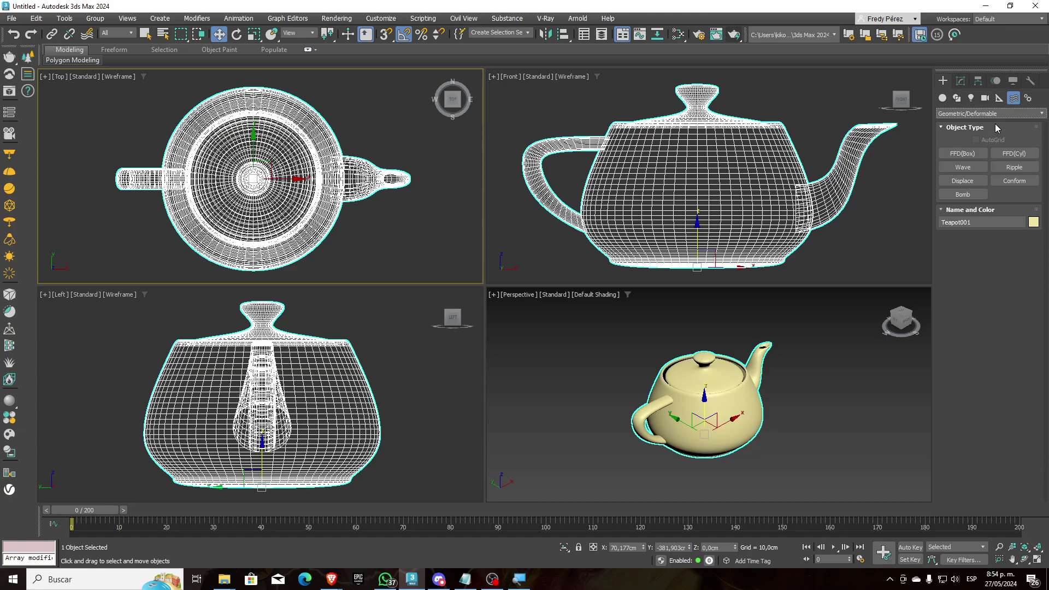
click(962, 195)
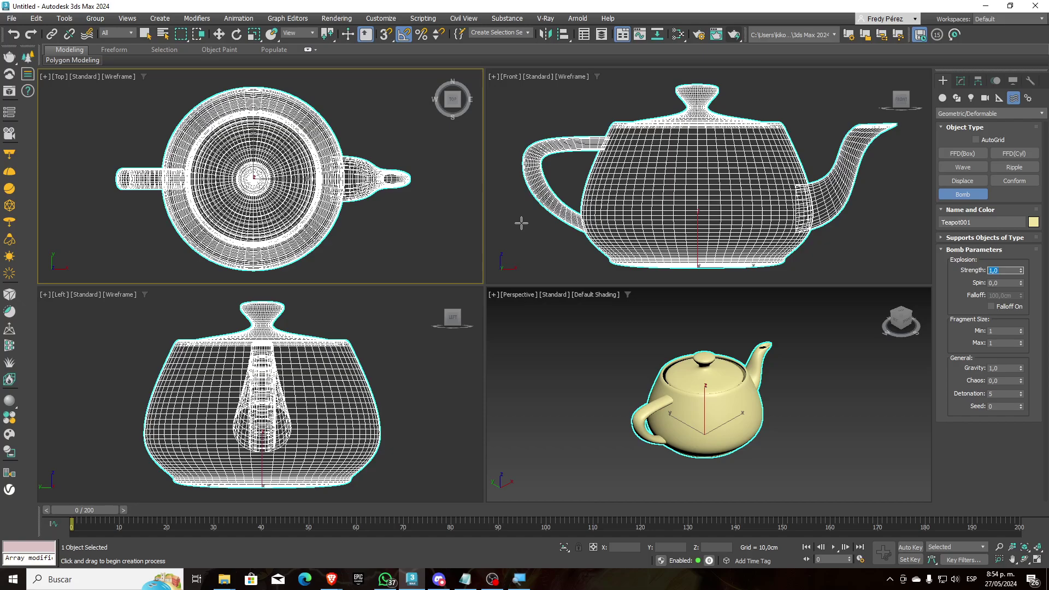
middle_drag(356, 205, 330, 173)
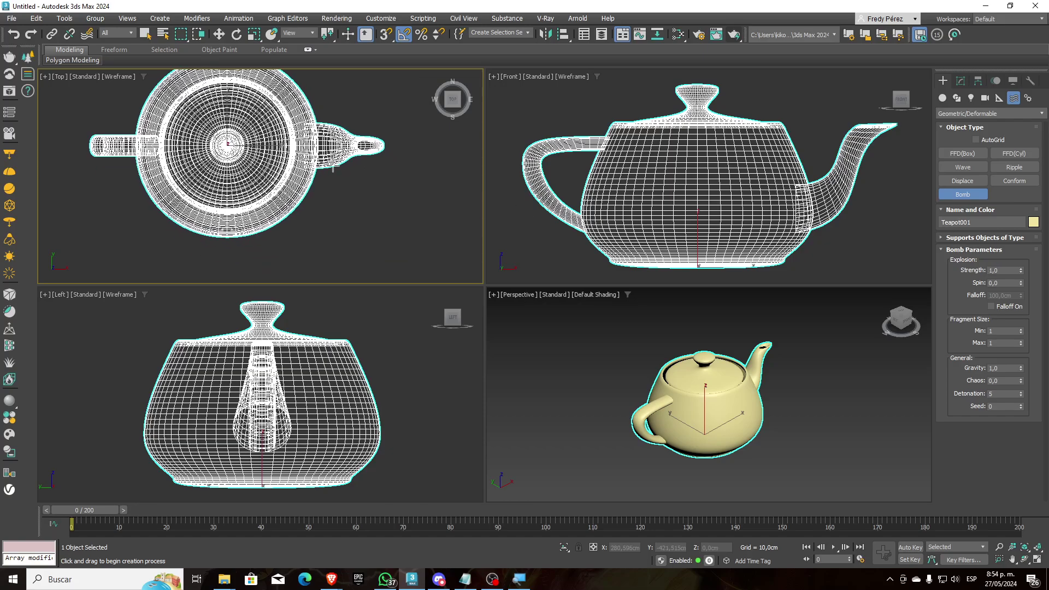
click(356, 229)
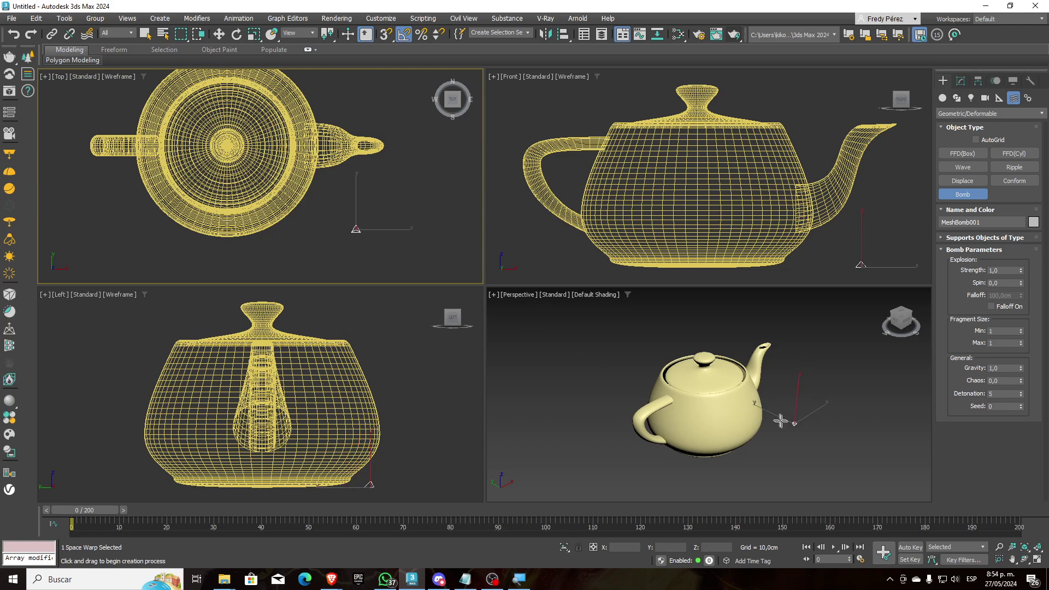
Examine the bomb's icon and its position next to the teapot in the Perspective view.
scroll(796, 425, up, 10)
scroll(760, 403, up, 3)
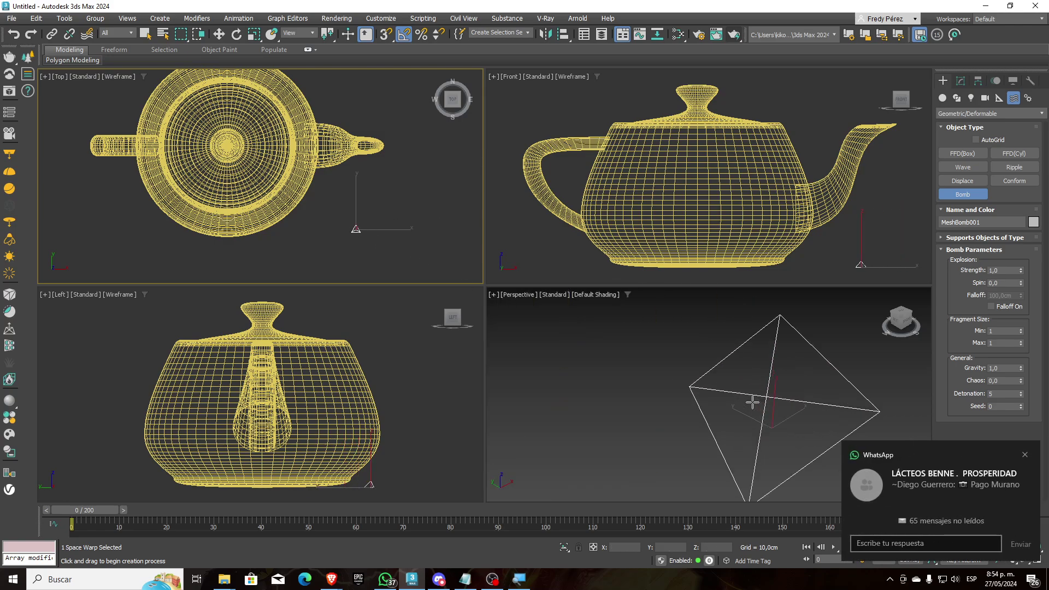
scroll(751, 402, down, 4)
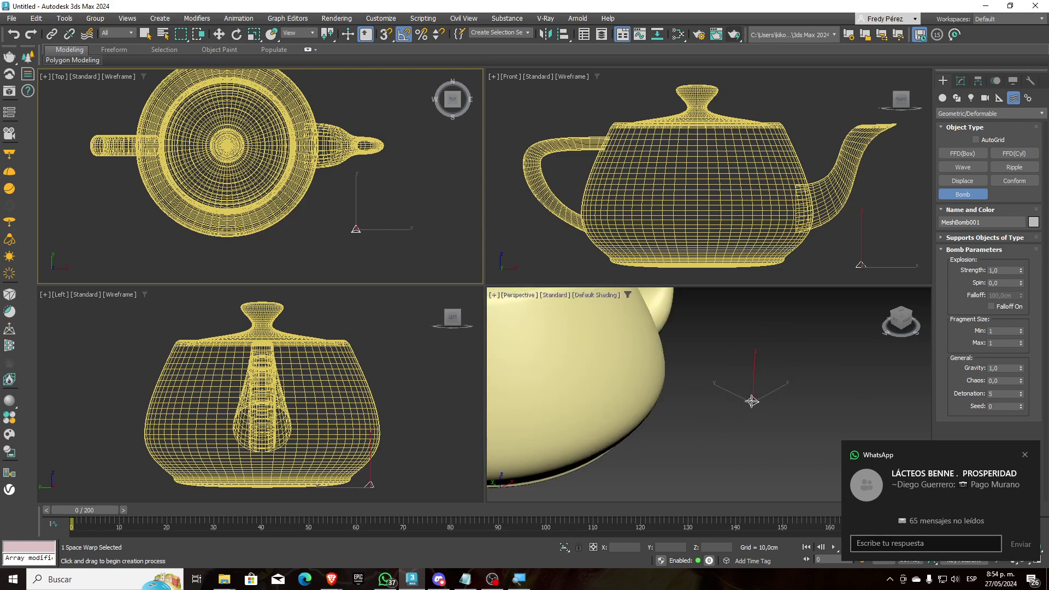
click(678, 376)
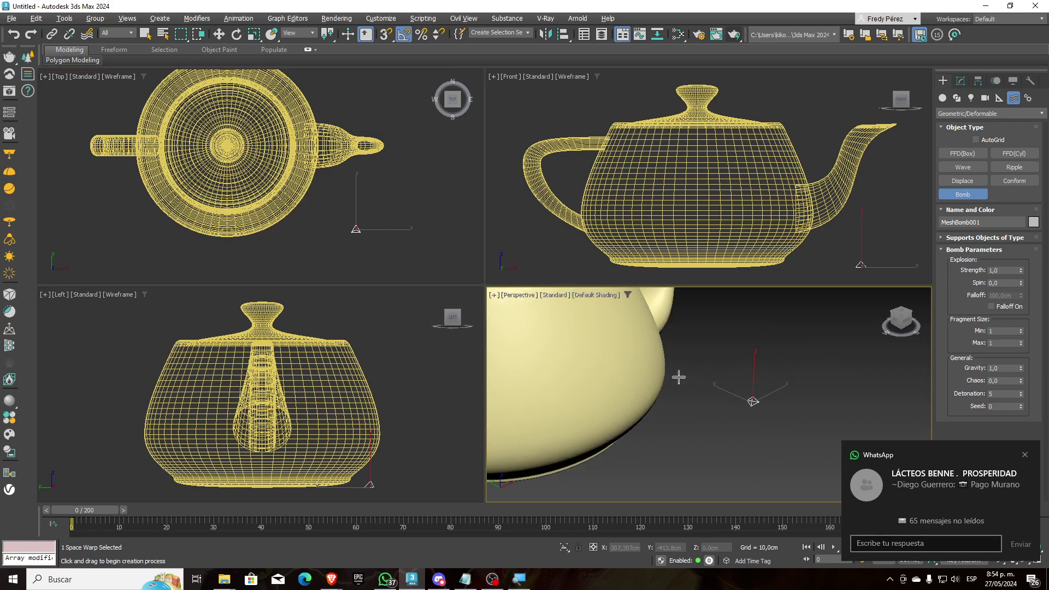
mouse_move(678, 377)
alt+middle_down()
mouse_move(678, 348)
mouse_move(682, 373)
alt+middle_up()
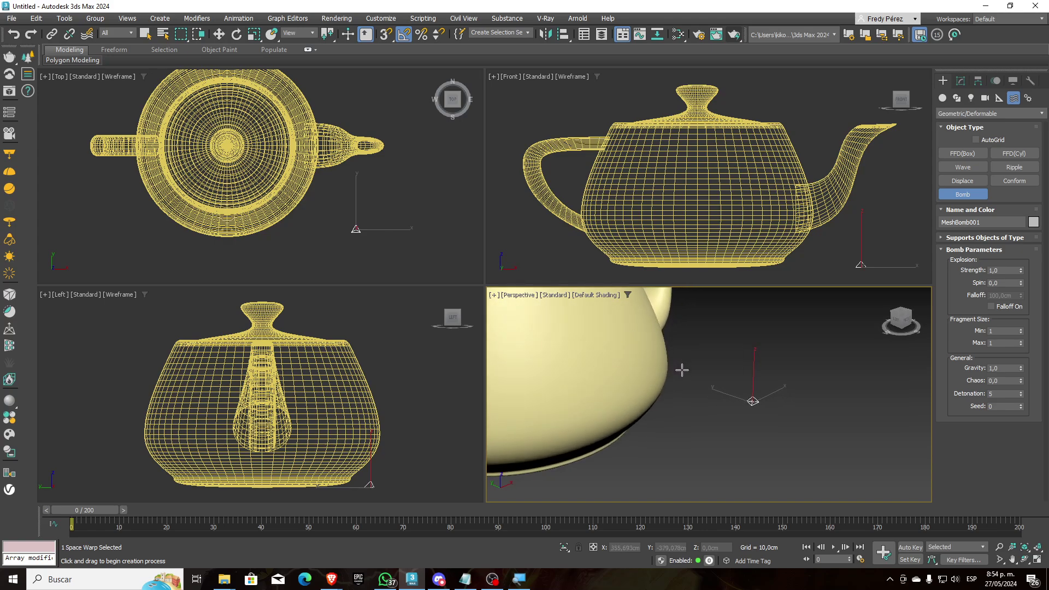
scroll(768, 391, up, 5)
scroll(737, 428, up, 2)
scroll(733, 427, down, 2)
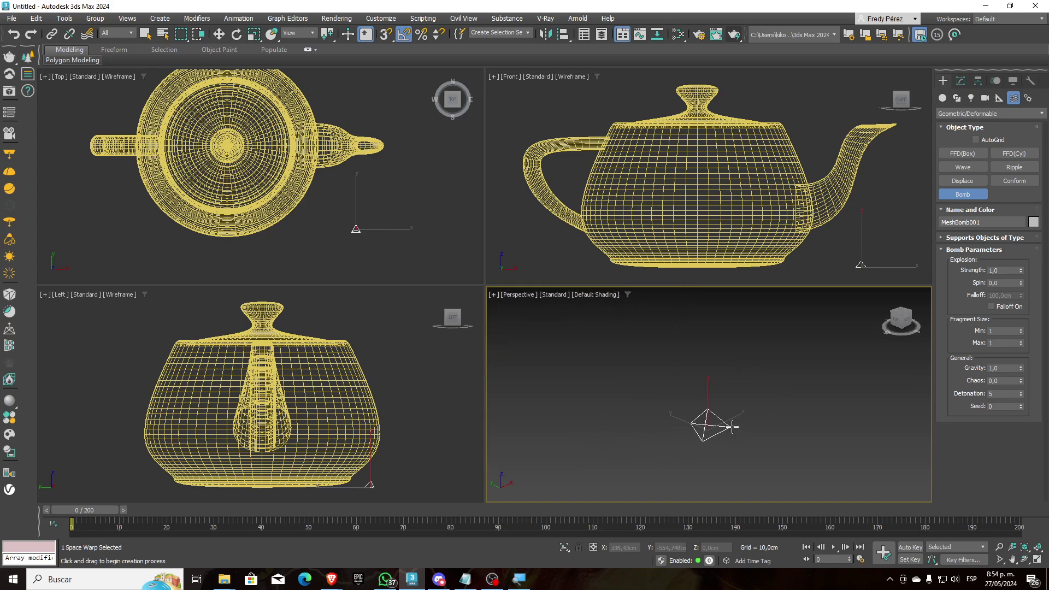
scroll(697, 411, down, 4)
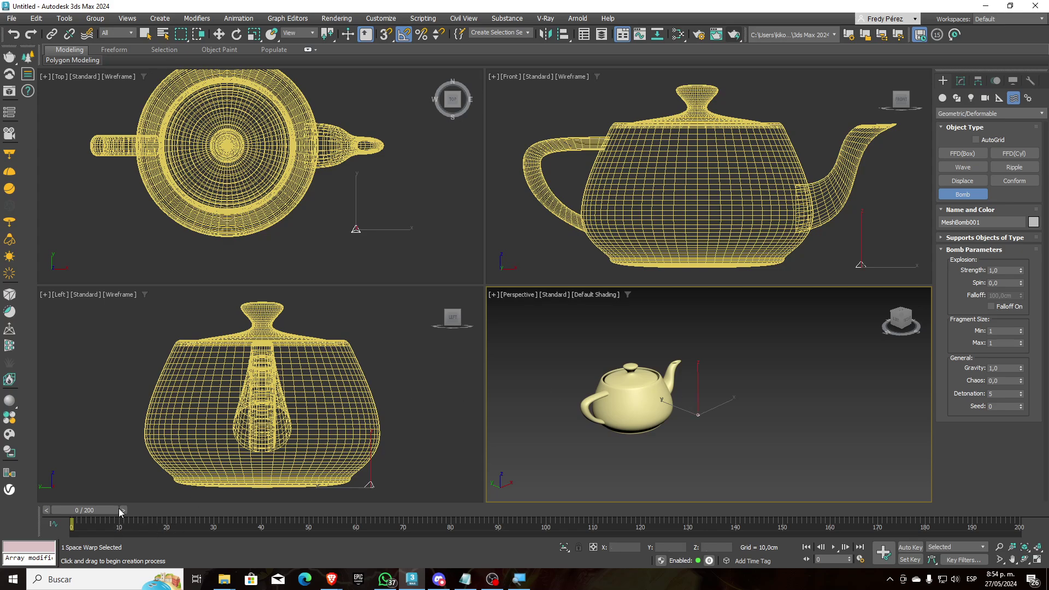
Go to frame 68 and bind the Bomb space warp to the teapot in the Top view.
drag(119, 508, 393, 513)
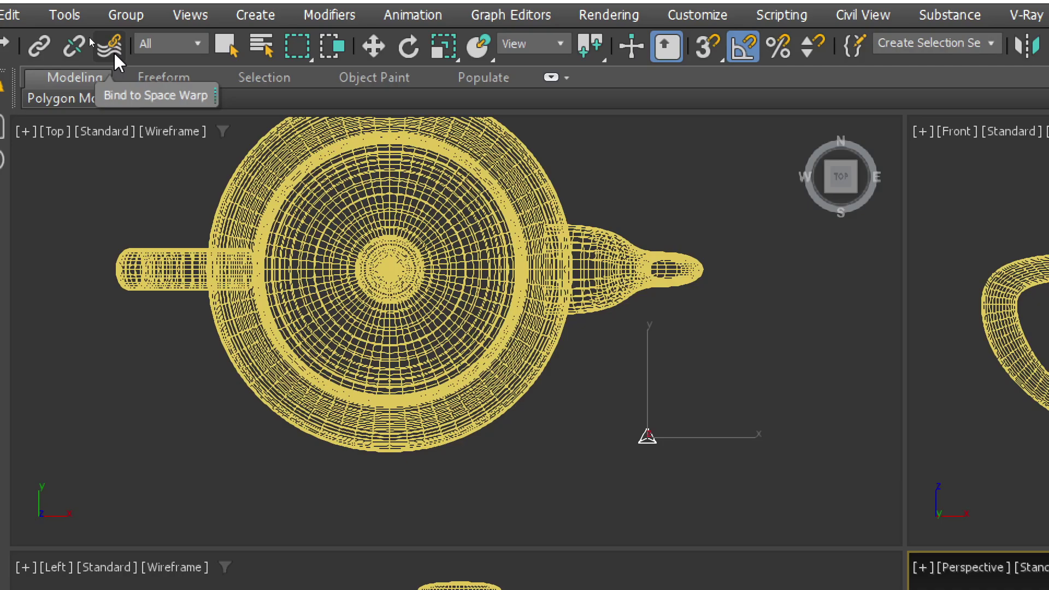
click(87, 35)
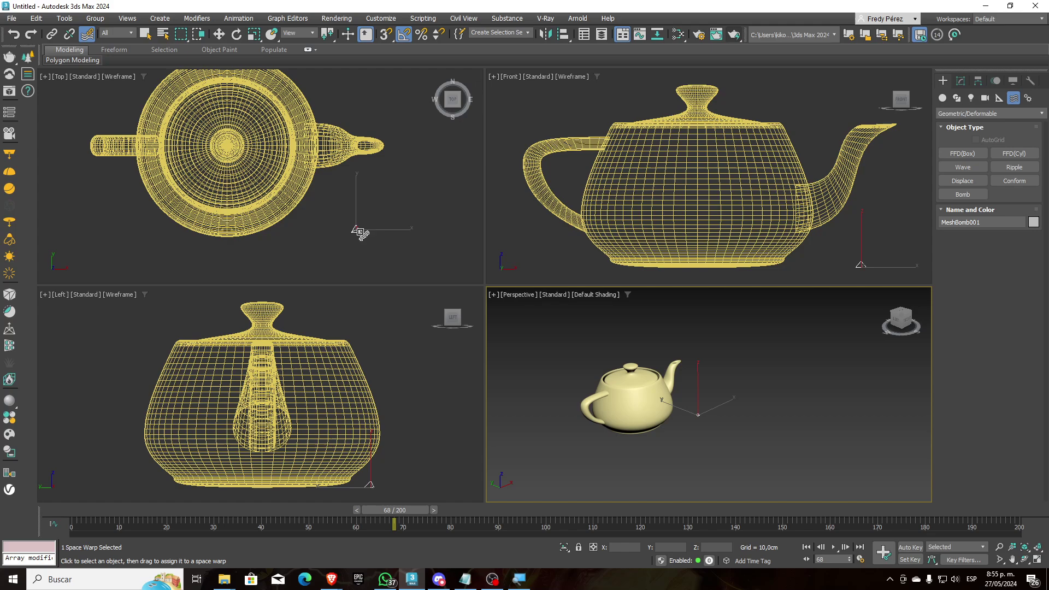
drag(356, 230, 262, 162)
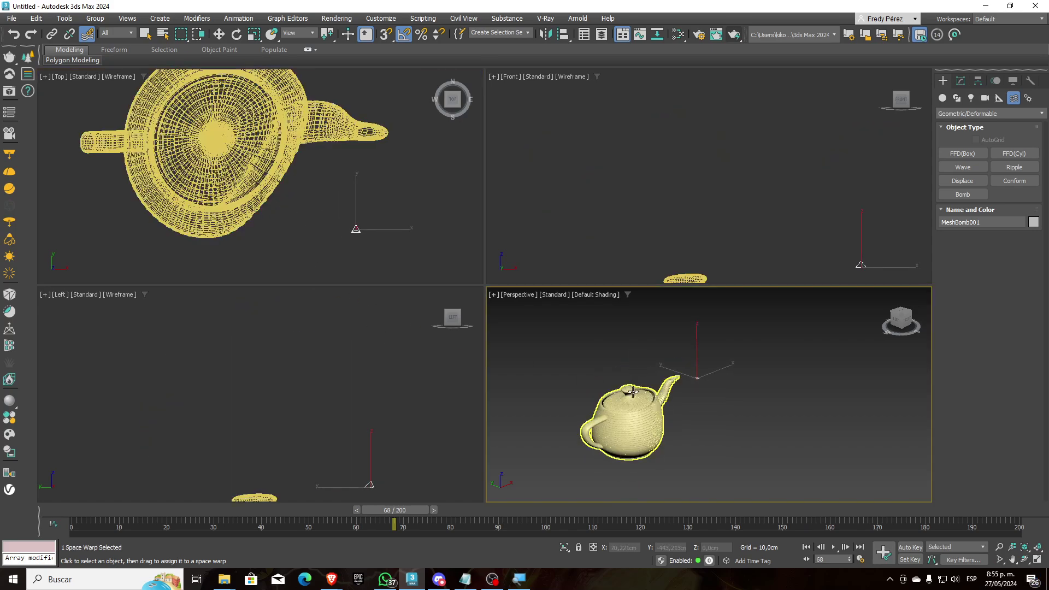
scroll(659, 397, up, 3)
mouse_move(294, 165)
middle_down()
mouse_move(299, 172)
mouse_move(283, 175)
middle_up()
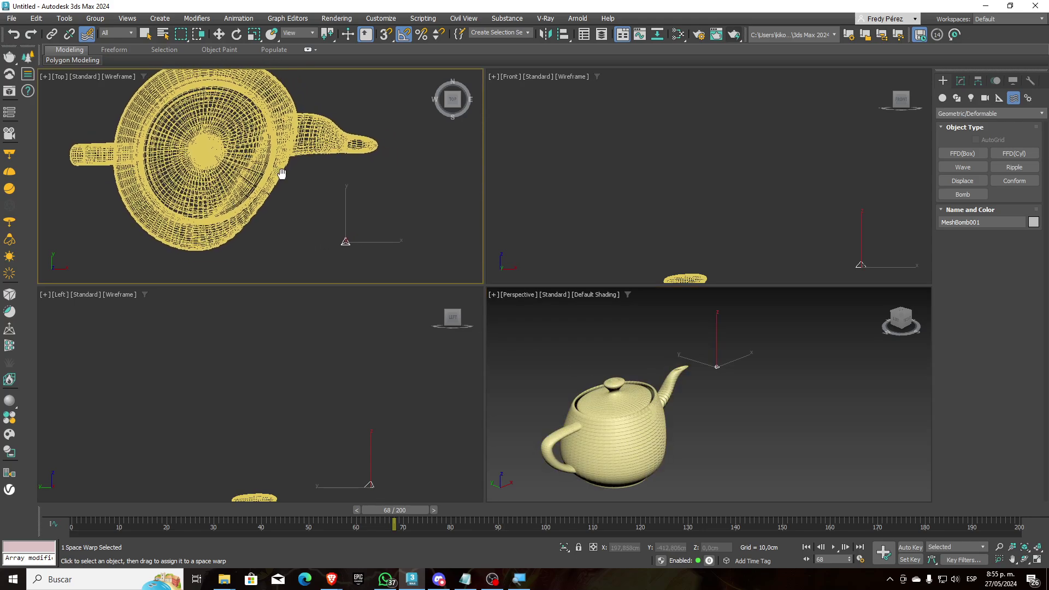
scroll(283, 180, down, 2)
scroll(283, 180, up, 2)
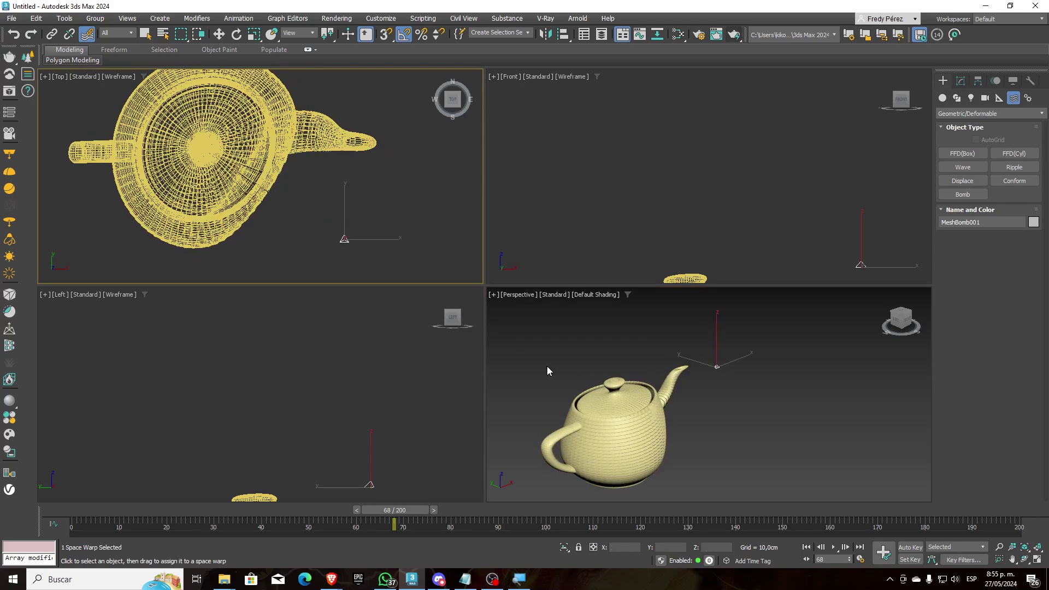
Scrub the animation to frame 73 and back to frame 50 to examine how the bomb affects the teapot.
middle_drag(546, 366, 534, 335)
drag(376, 511, 419, 510)
click(87, 34)
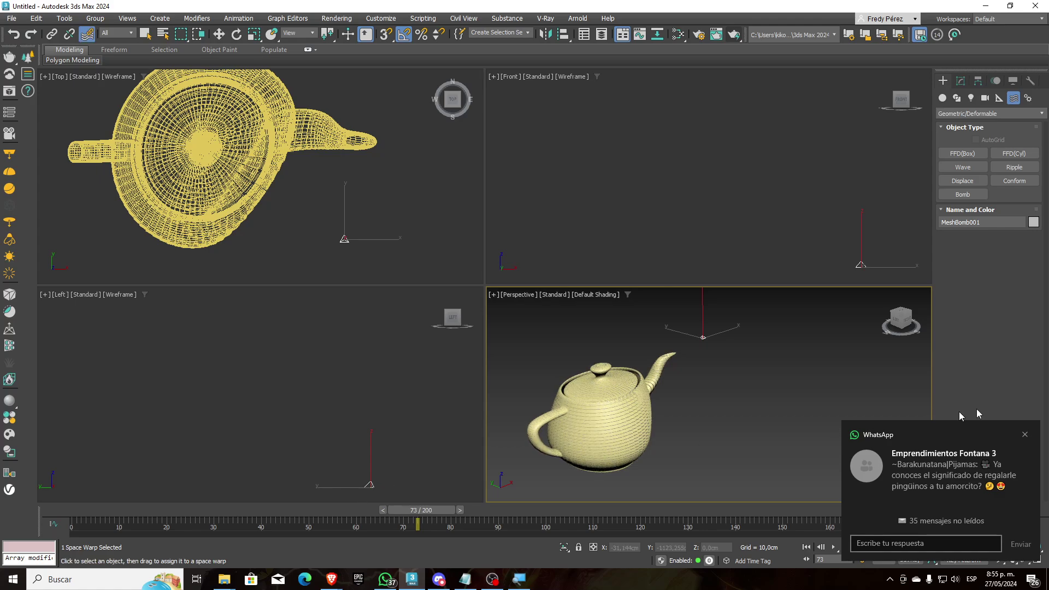
click(1025, 435)
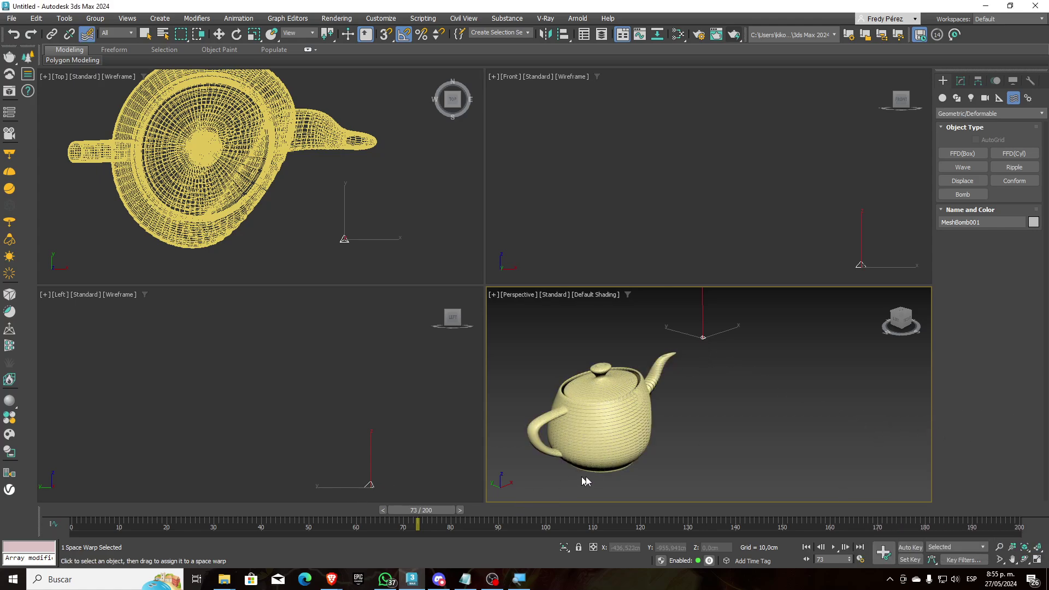
drag(421, 513, 316, 525)
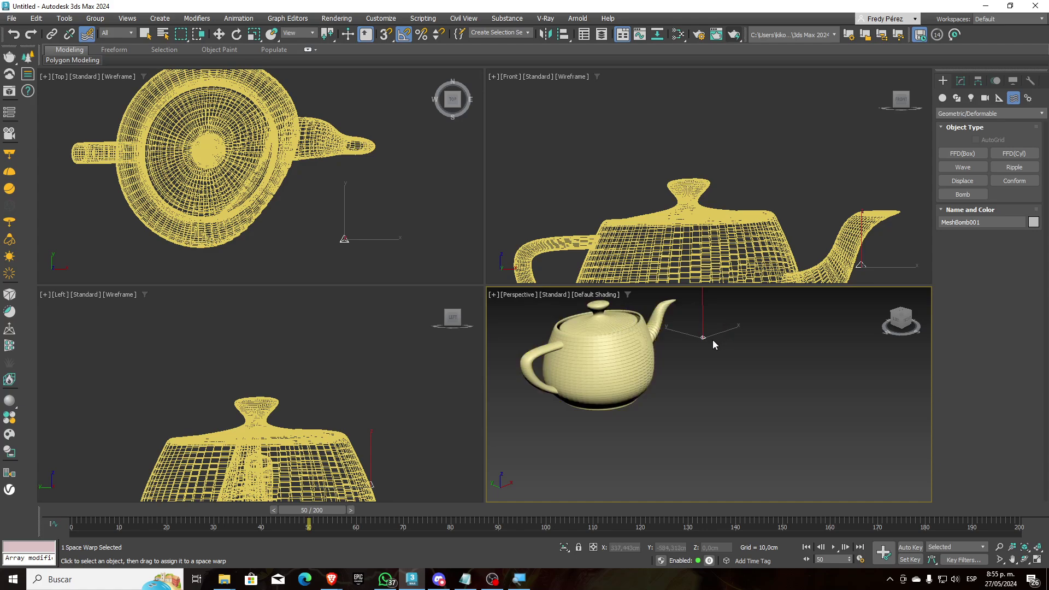
Set the bomb's Gravity parameter to 0.
click(962, 80)
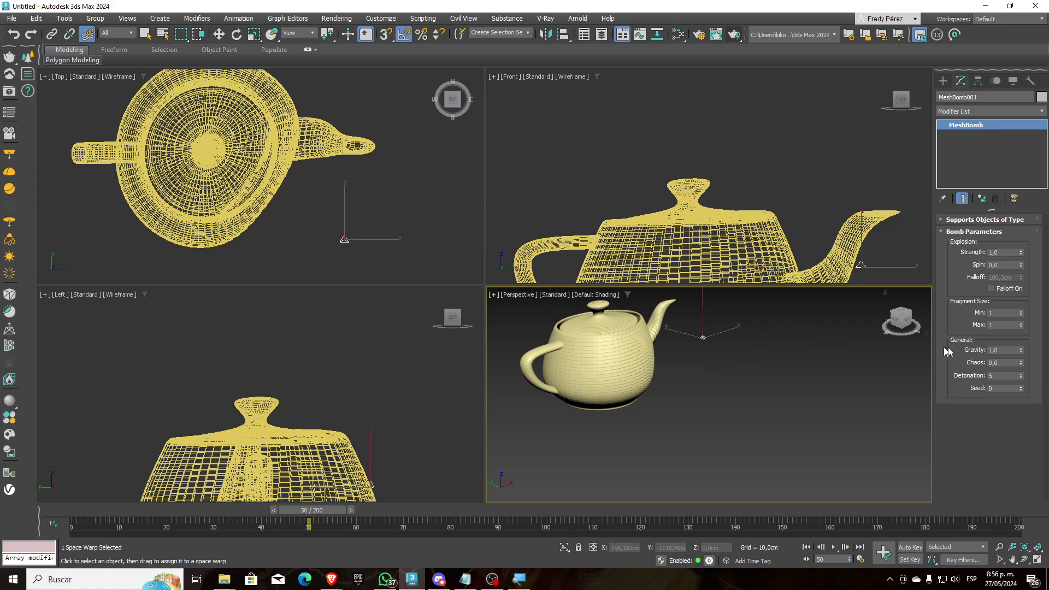
double_click(1004, 353)
text(0)
key(Return)
scroll(721, 371, down, 4)
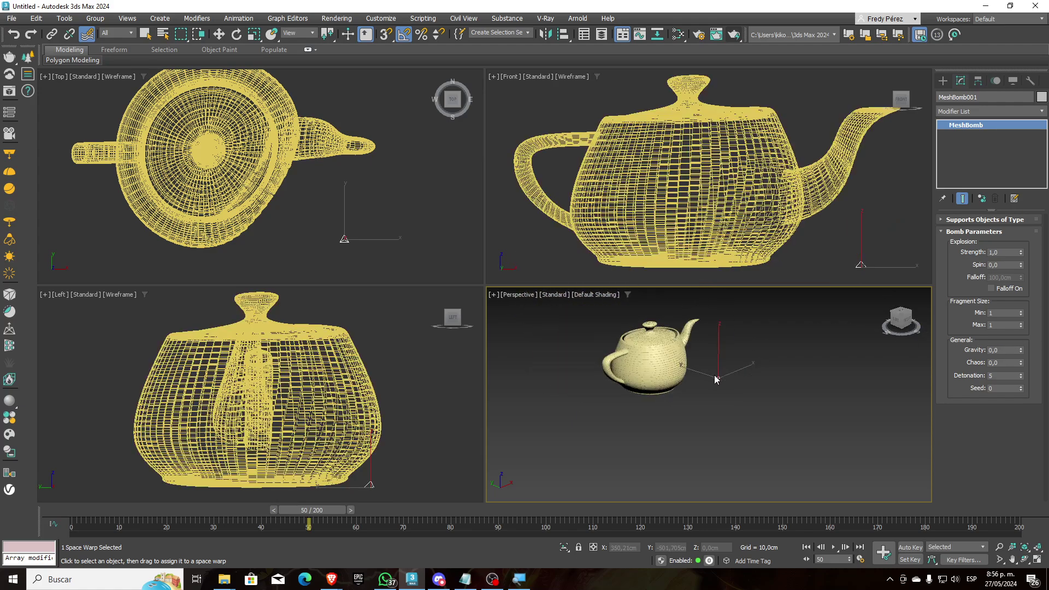
Scrub to frame 124 and back to frame 100, examining the teapot's fragments up close in the Perspective view.
drag(336, 513, 680, 500)
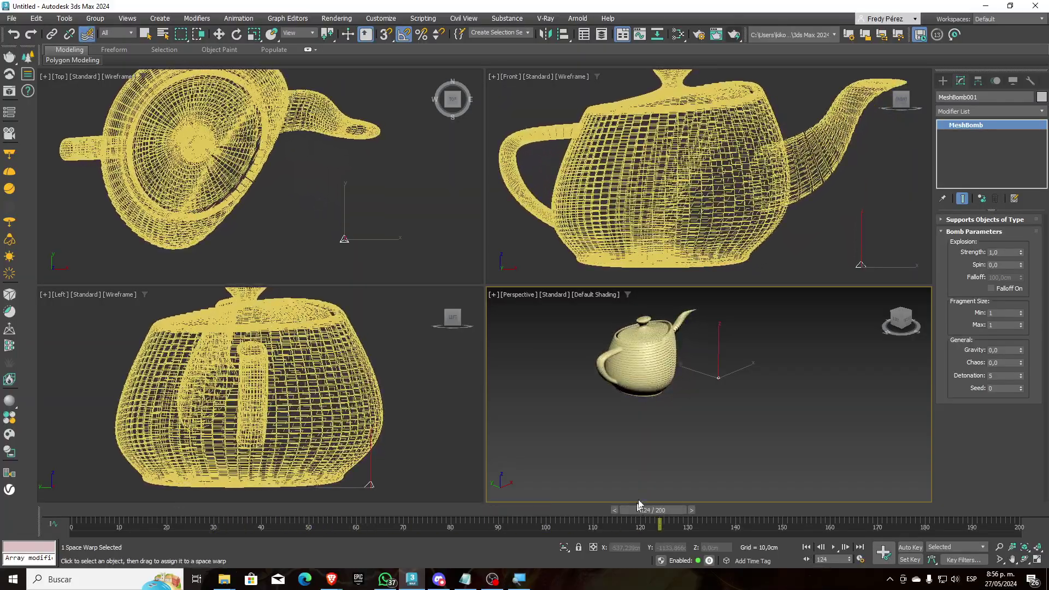
alt+middle_drag(651, 428, 640, 379)
scroll(672, 329, up, 4)
alt+middle_drag(671, 329, 674, 350)
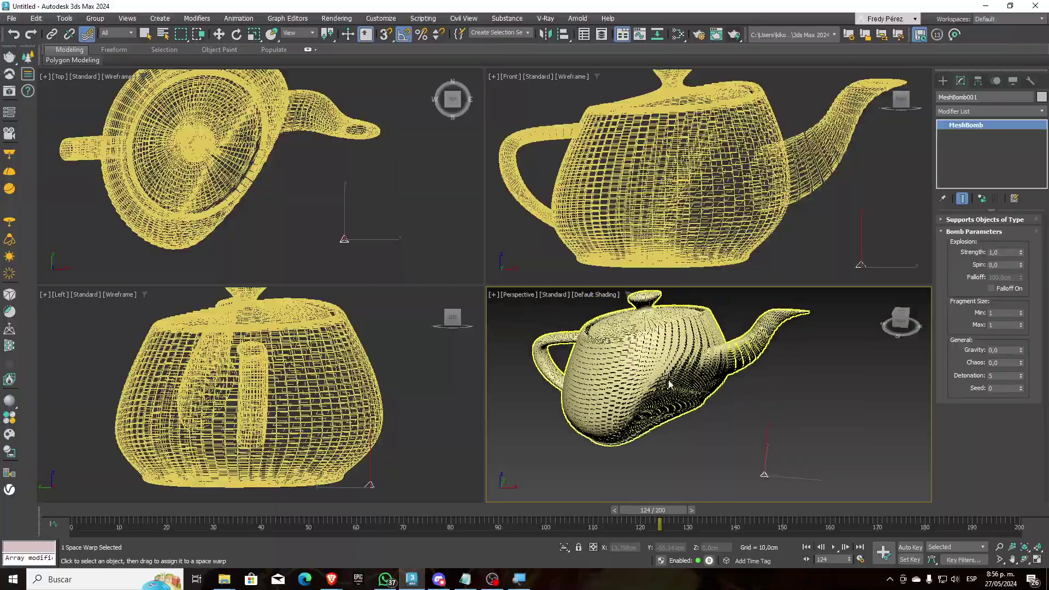
drag(659, 510, 560, 514)
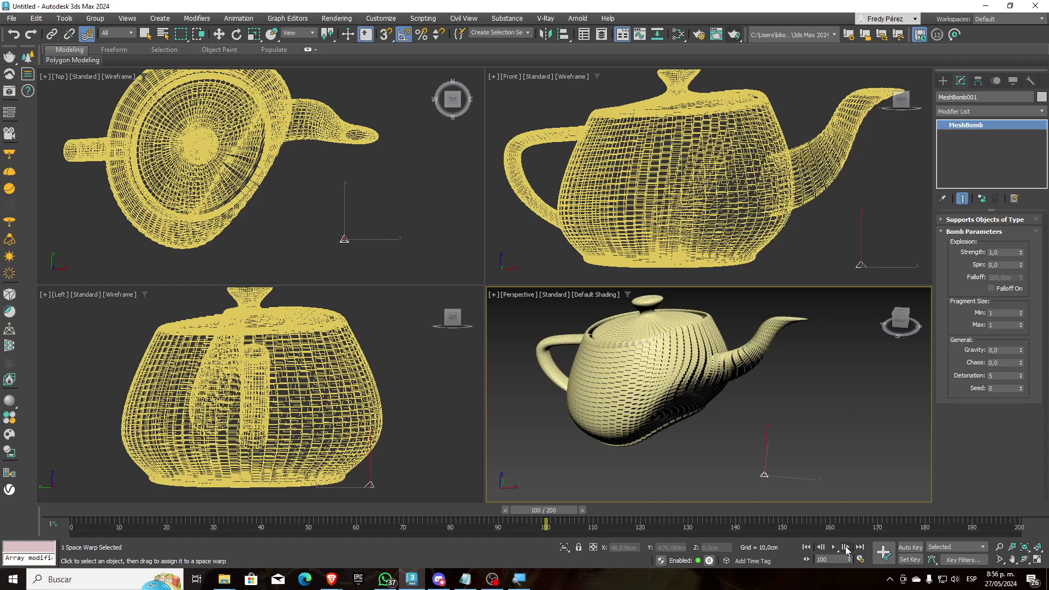
click(861, 559)
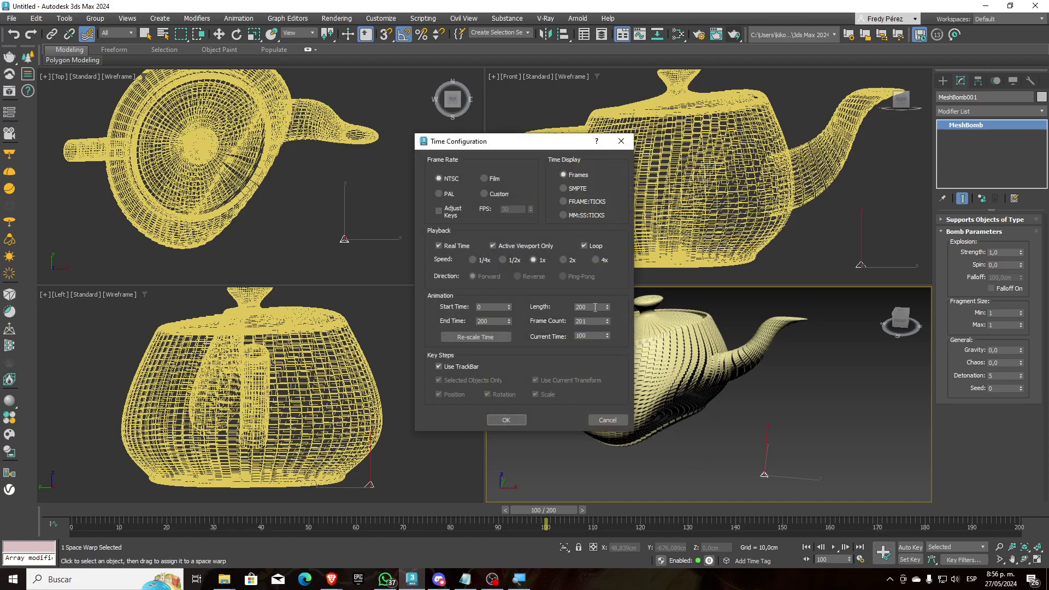
drag(595, 307, 528, 305)
key(Return)
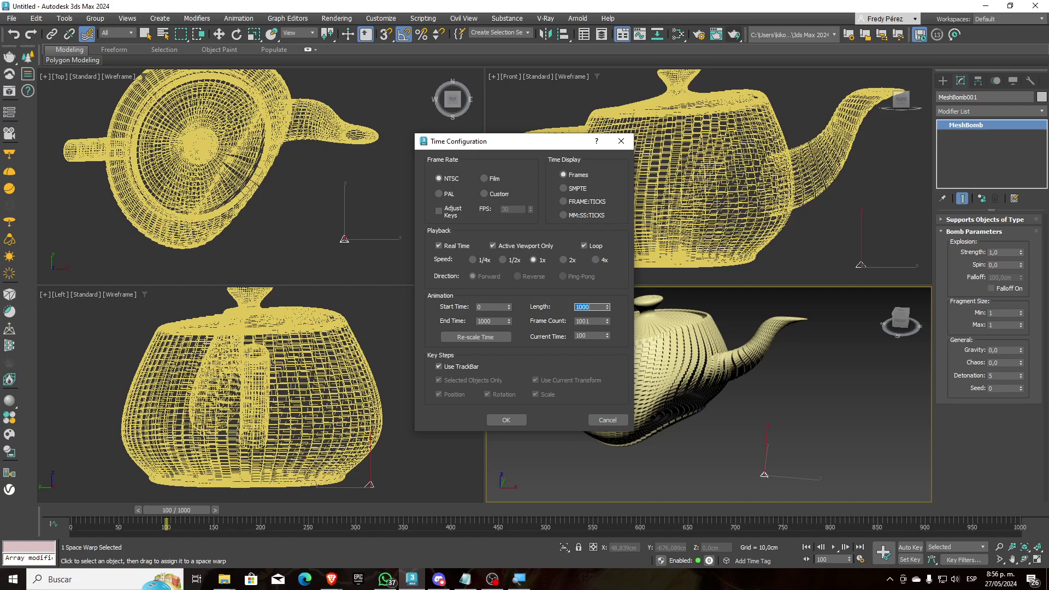
click(621, 141)
Preview the explosion from frame 0 to 167 and set the animation length to 1000 frames.
click(806, 546)
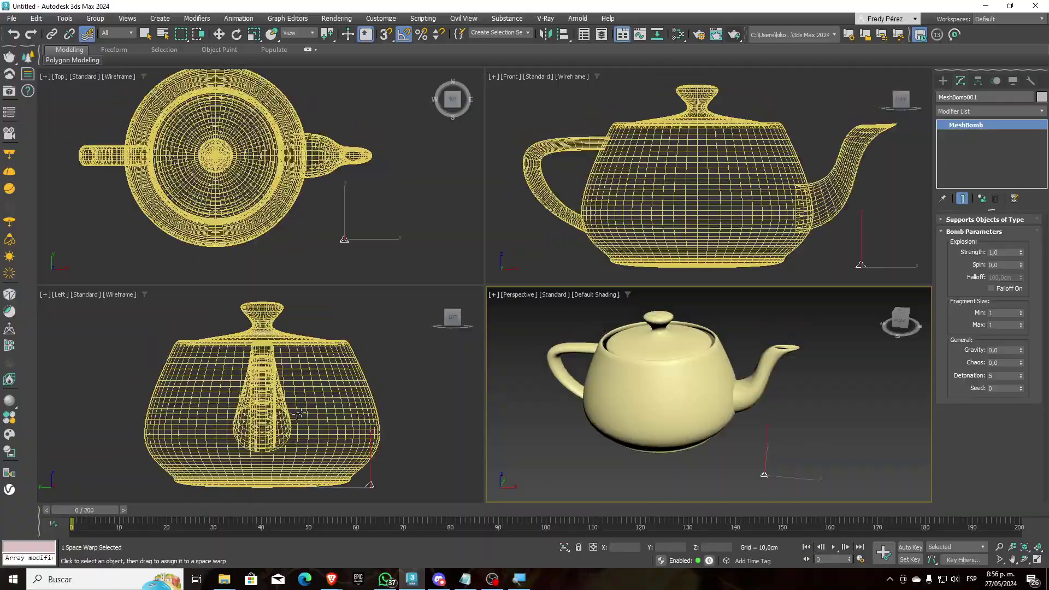
drag(91, 515, 863, 518)
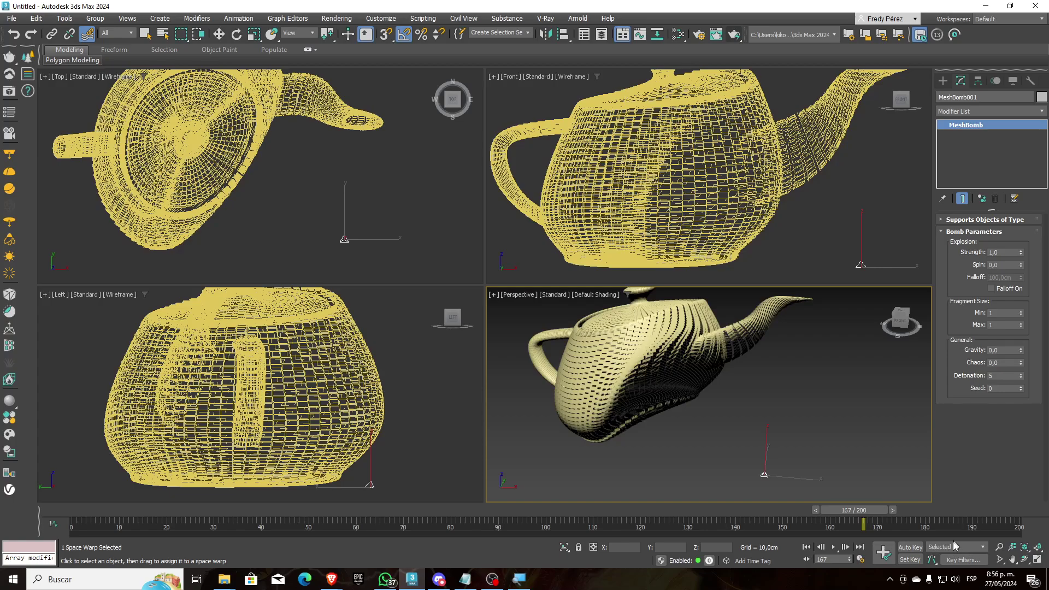
click(861, 561)
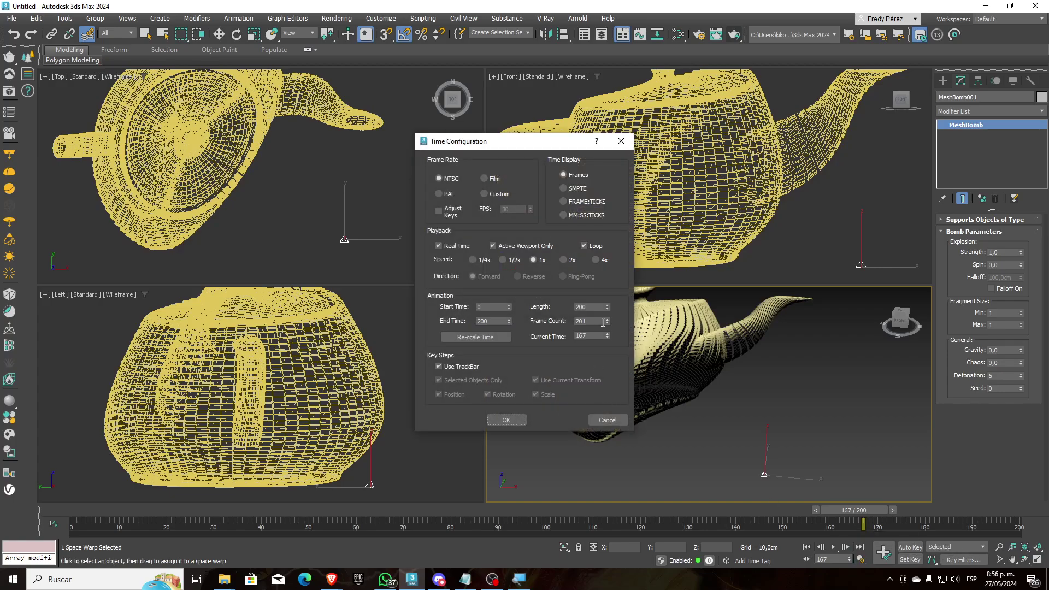
drag(592, 306, 550, 306)
click(506, 421)
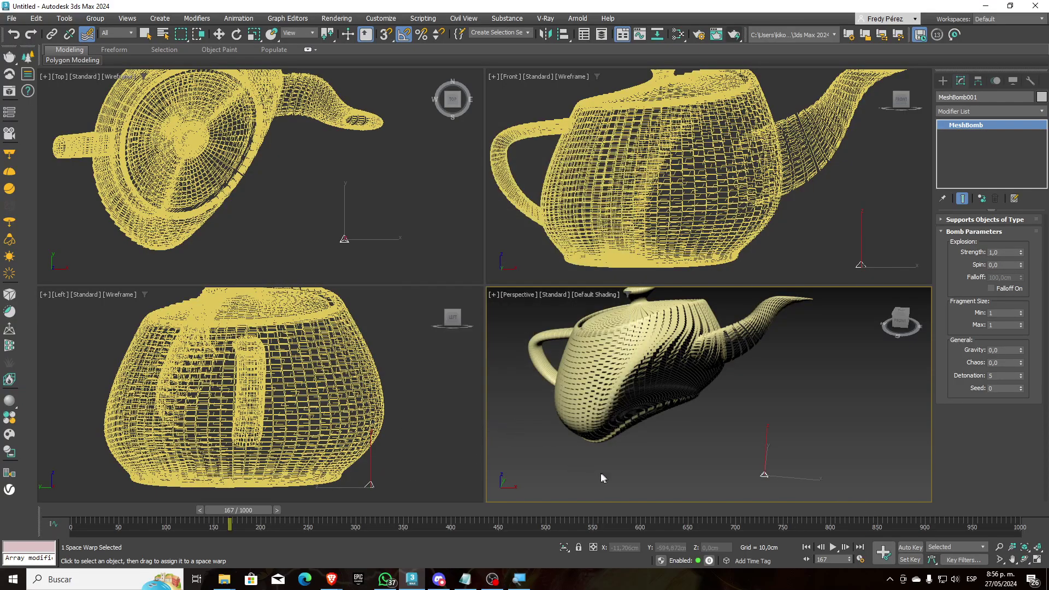
Maximize the Perspective view and scrub the animation through frame 337 to 627 to examine the scattering teapot fragments.
drag(243, 510, 390, 511)
alt+middle_drag(702, 421, 707, 438)
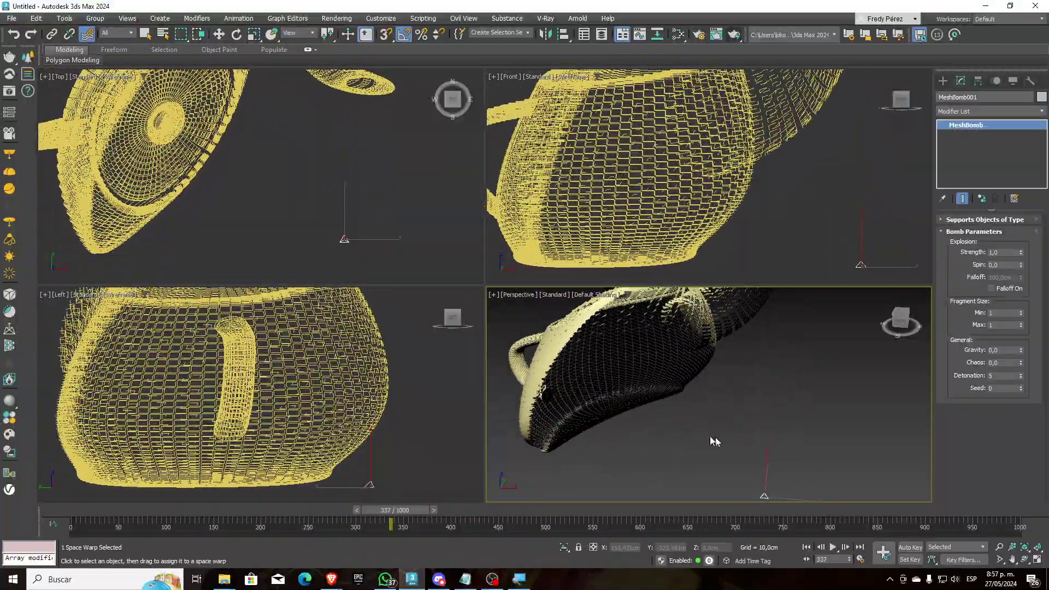
click(1037, 561)
scroll(546, 393, down, 5)
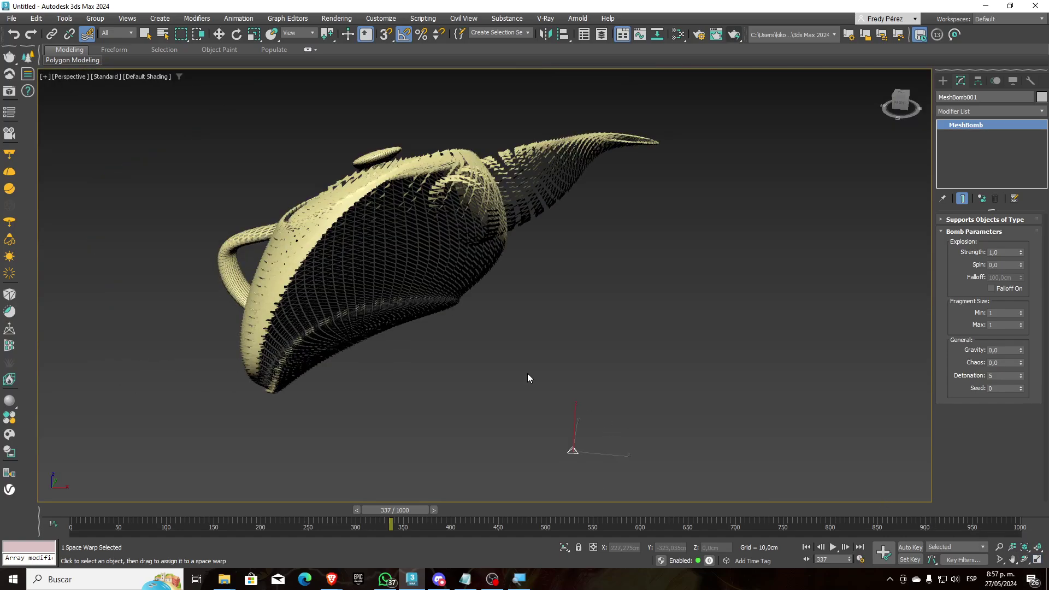
middle_drag(527, 374, 464, 361)
drag(422, 512, 678, 520)
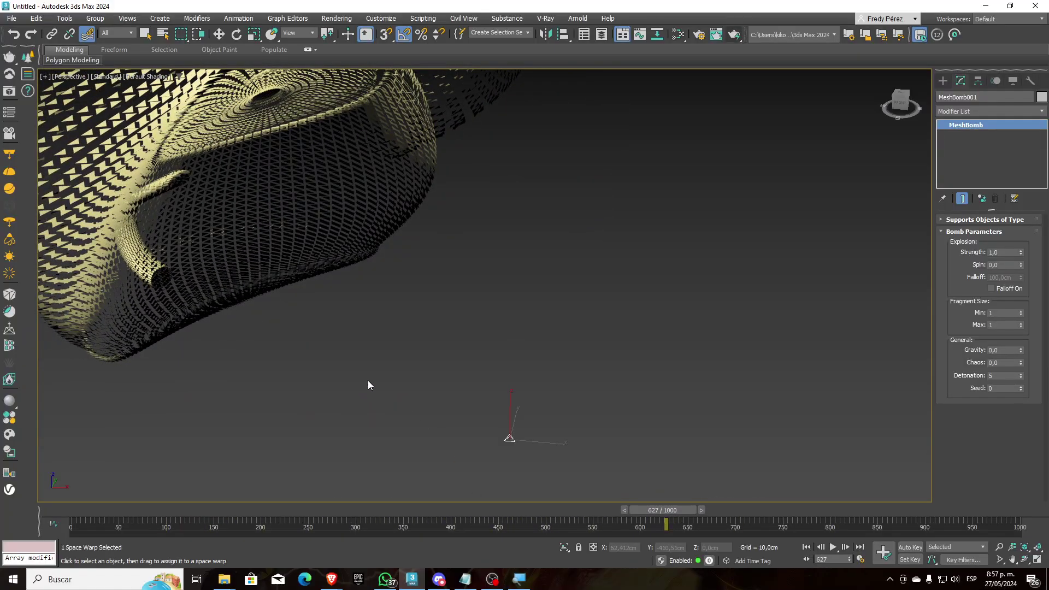
middle_drag(367, 381, 431, 428)
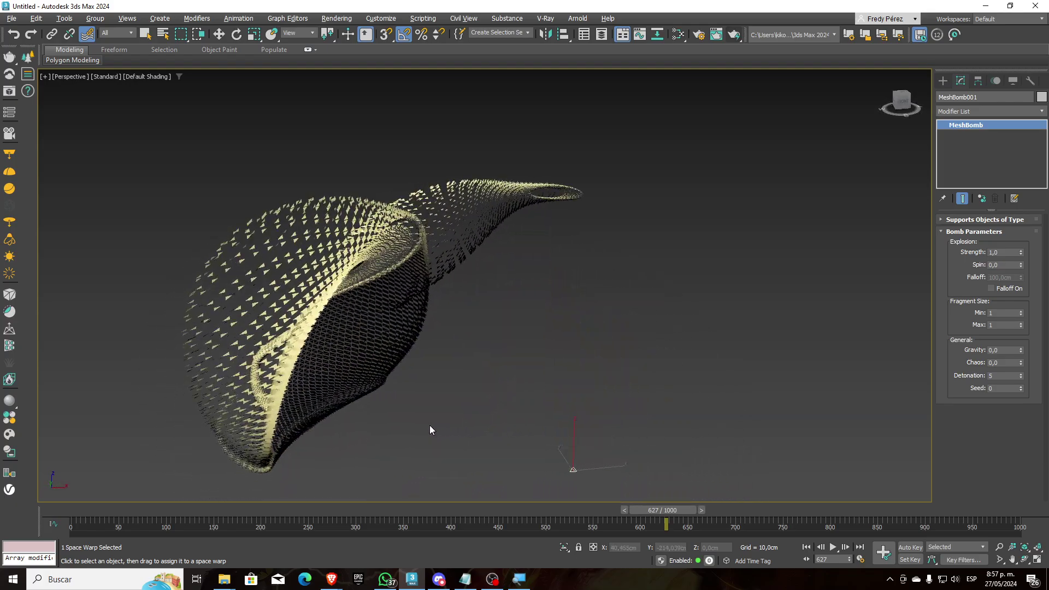
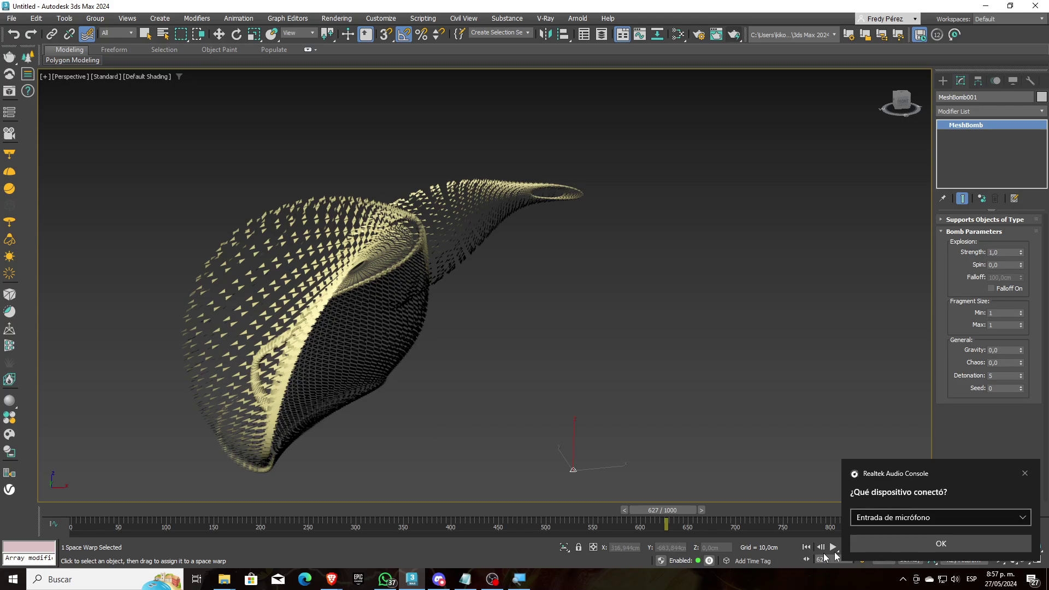
click(874, 545)
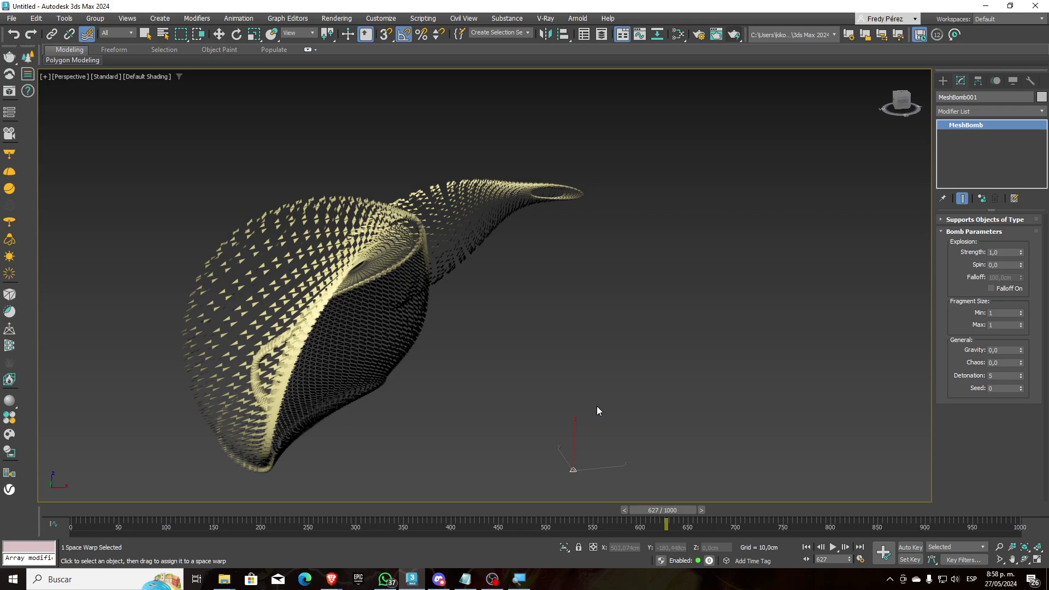
At frame 277, move the bomb into the middle of the teapot, to about X 114 cm and Y -298 cm.
drag(666, 510, 74, 527)
click(87, 34)
click(218, 34)
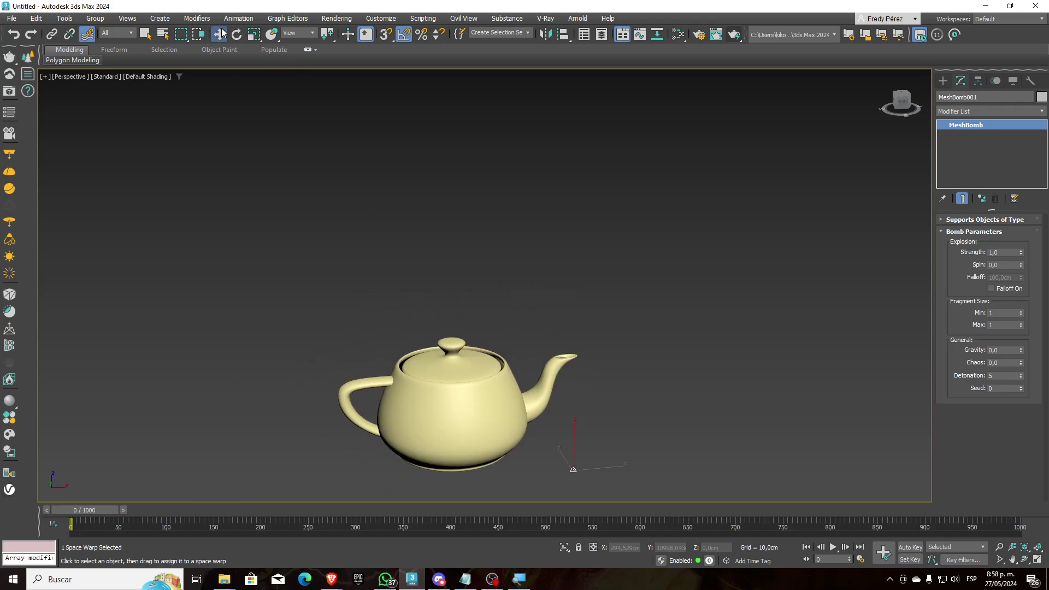
middle_drag(575, 382, 586, 356)
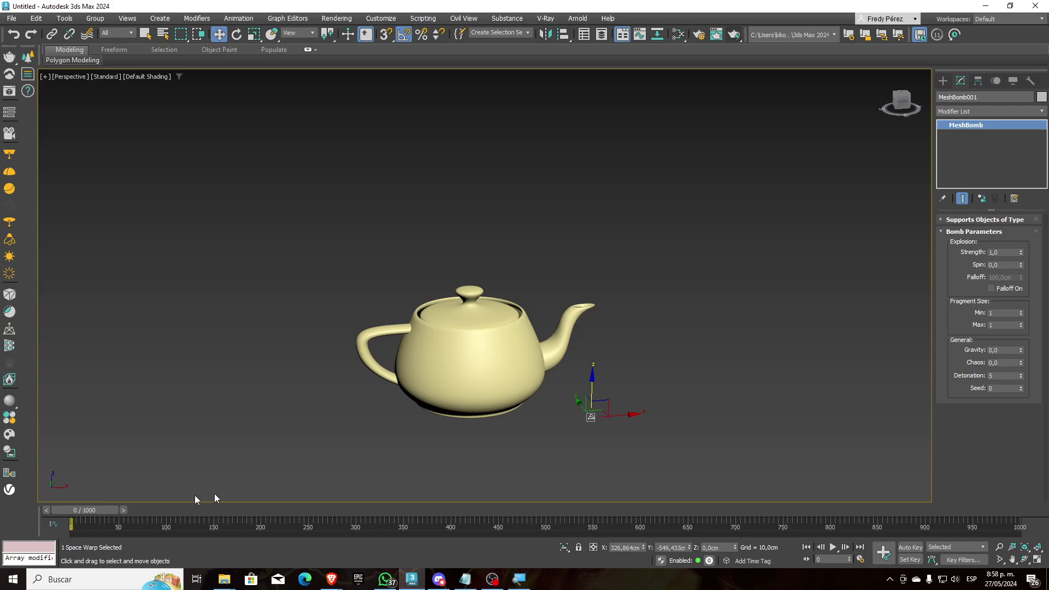
drag(78, 517, 334, 521)
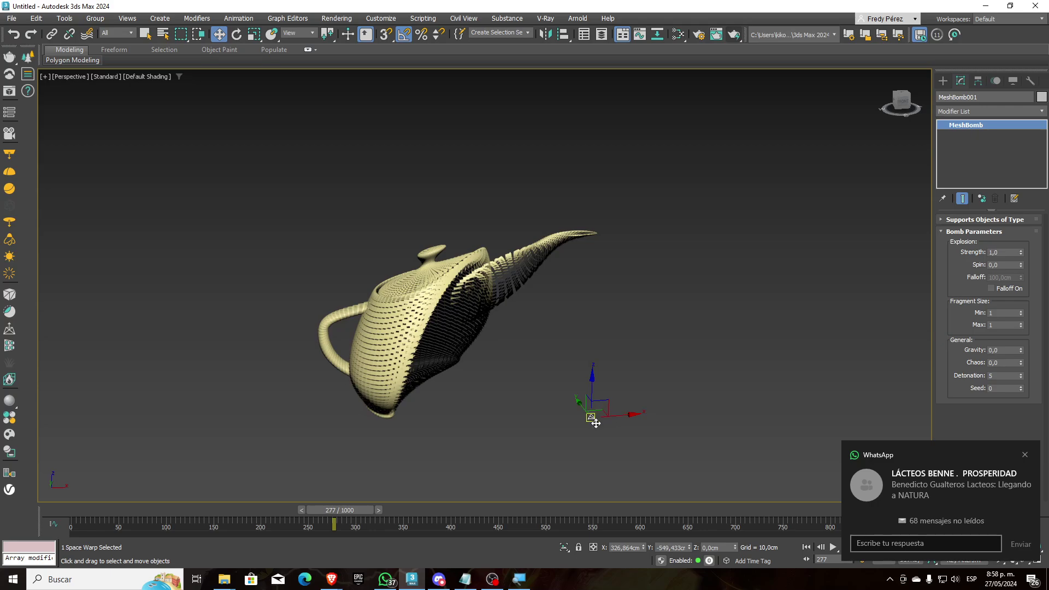
scroll(597, 424, up, 2)
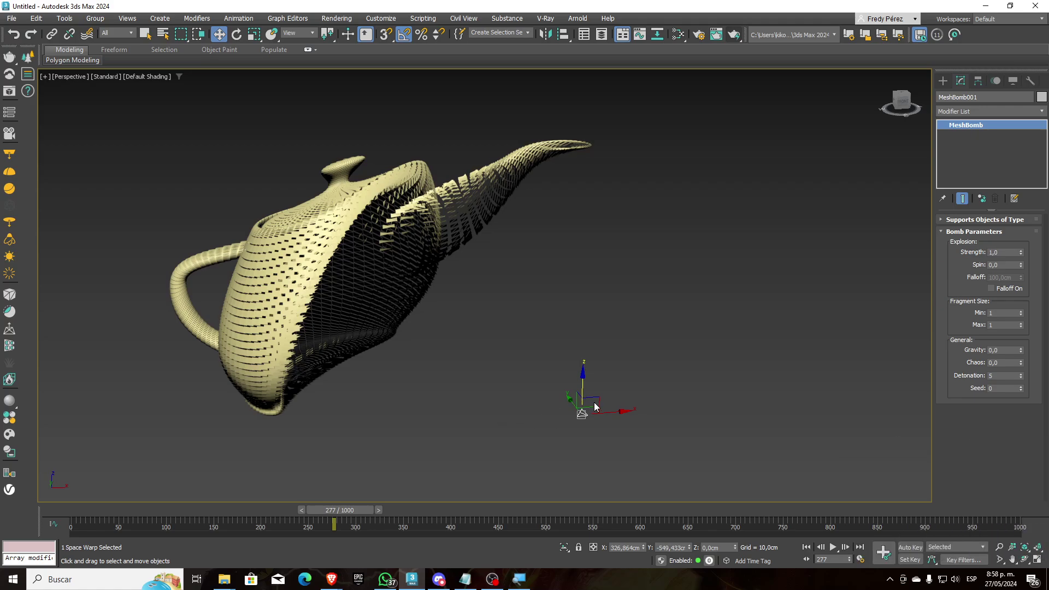
drag(595, 408, 432, 362)
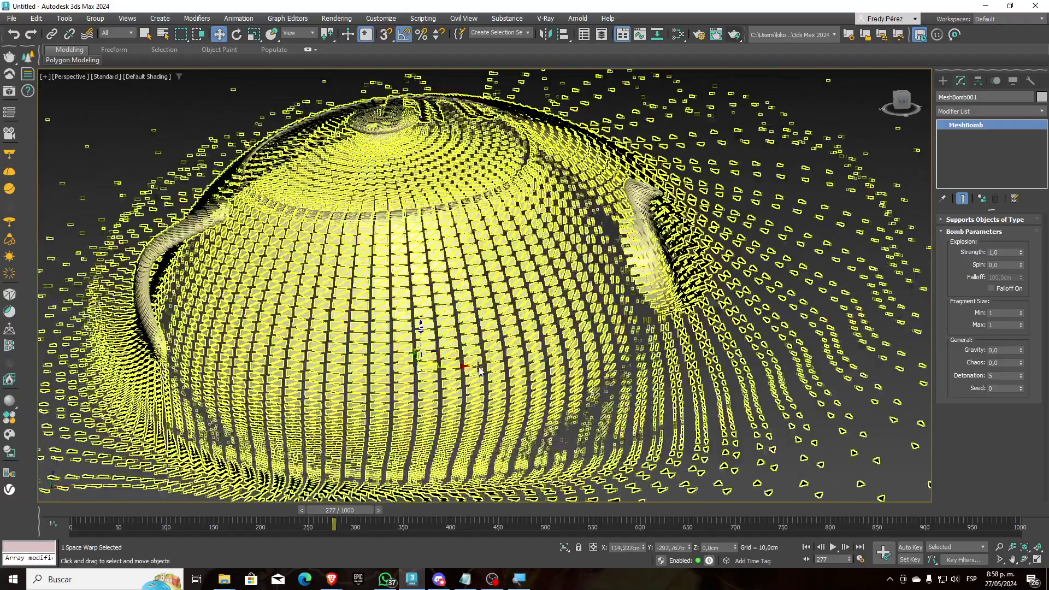
scroll(480, 366, down, 4)
mouse_move(519, 431)
alt+middle_down()
mouse_move(605, 455)
mouse_move(511, 387)
mouse_move(505, 438)
alt+middle_up()
scroll(519, 426, up, 3)
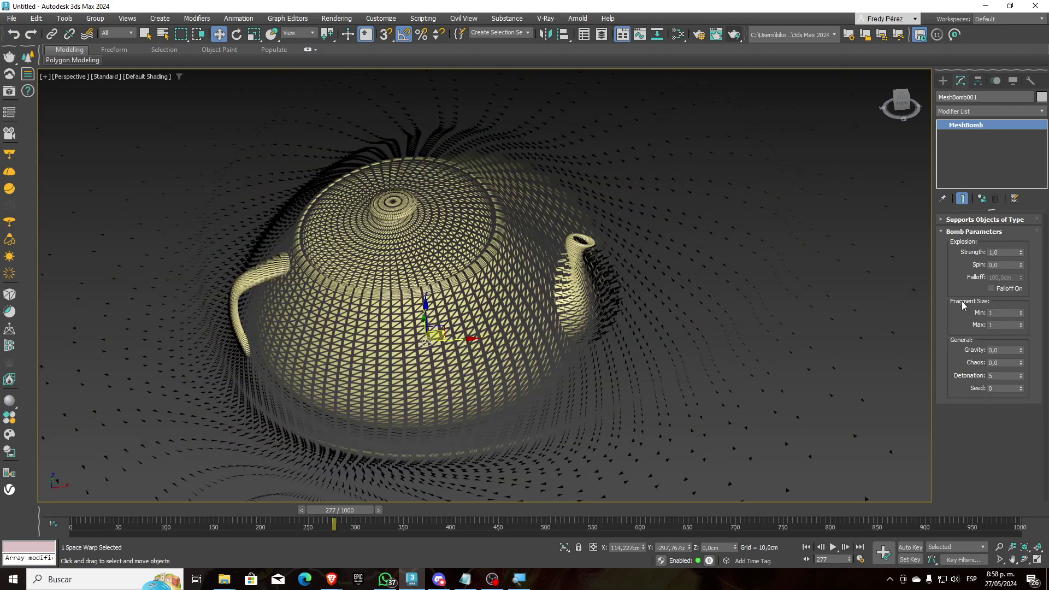
Set the bomb's Chaos parameter to 0,5.
click(1007, 362)
text(0,5)
key(Return)
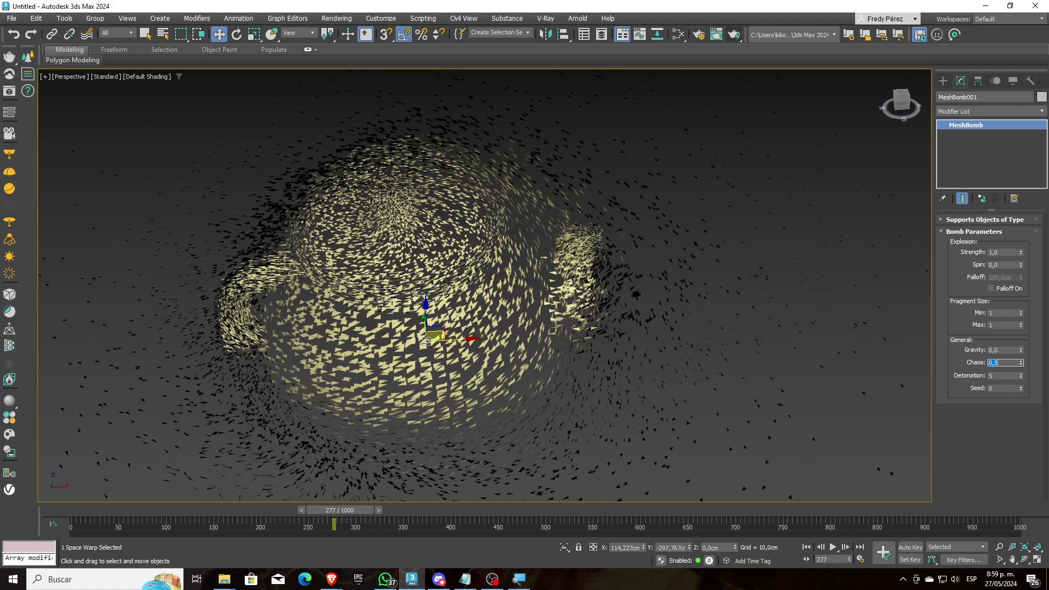
Play the teapot explosion from frame 0 in the Perspective view.
scroll(666, 311, down, 5)
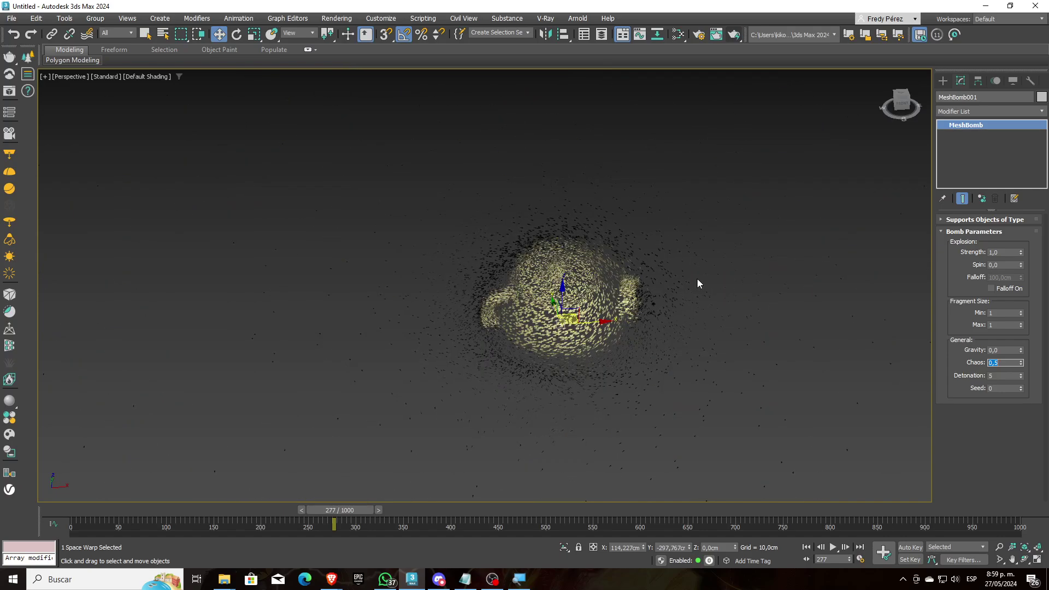
scroll(697, 278, up, 2)
click(806, 547)
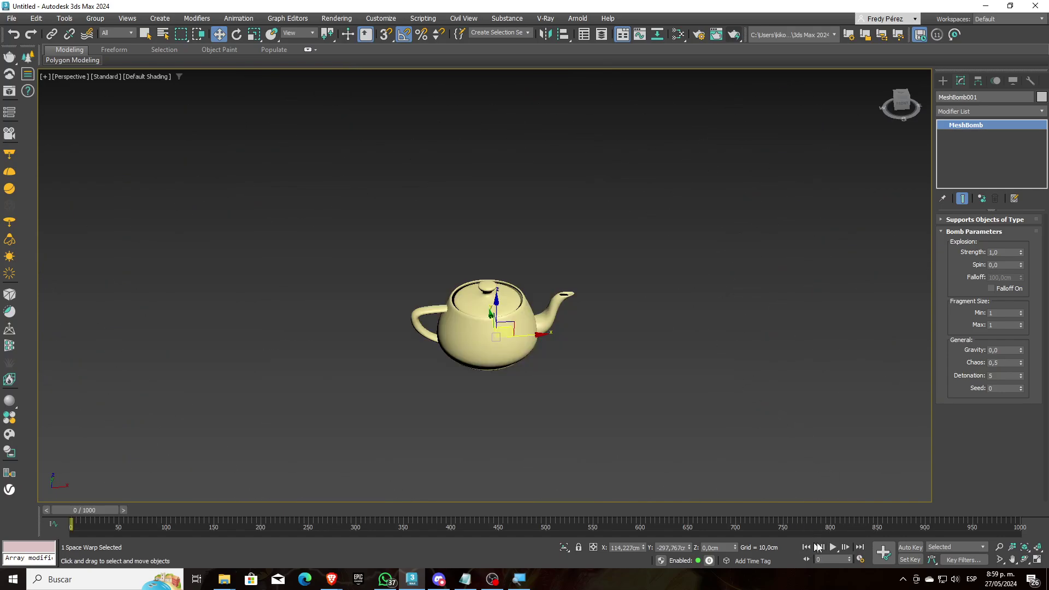
click(833, 546)
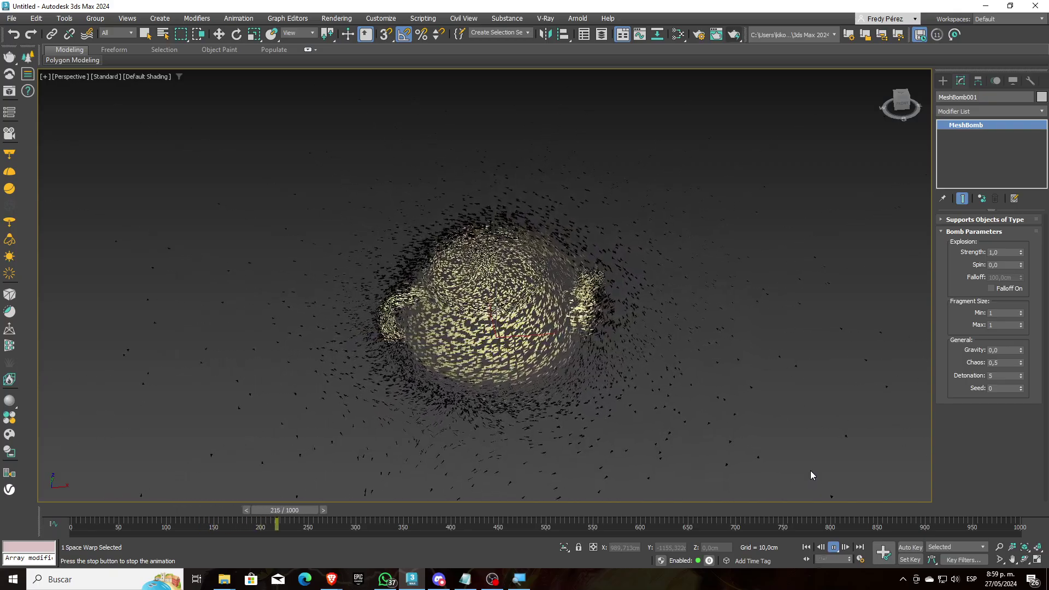
Try a Gravity of 0,1 on the bomb during playback, and settle on 0,01.
alt+middle_drag(632, 417, 673, 369)
mouse_move(590, 351)
alt+middle_down()
mouse_move(604, 379)
mouse_move(613, 367)
mouse_move(575, 347)
alt+middle_up()
scroll(576, 347, down, 4)
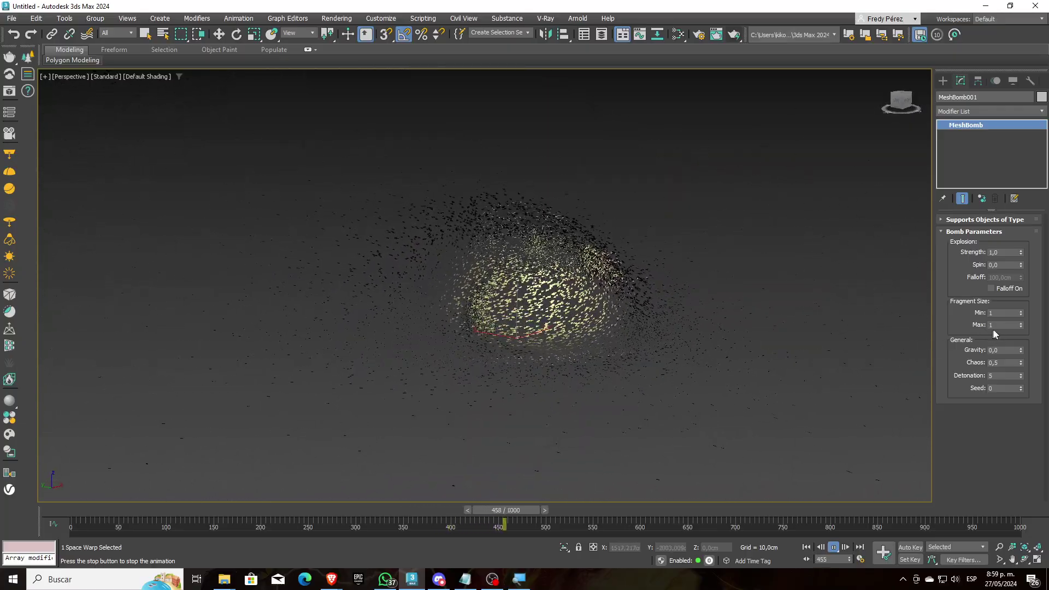
double_click(999, 349)
text(0,1)
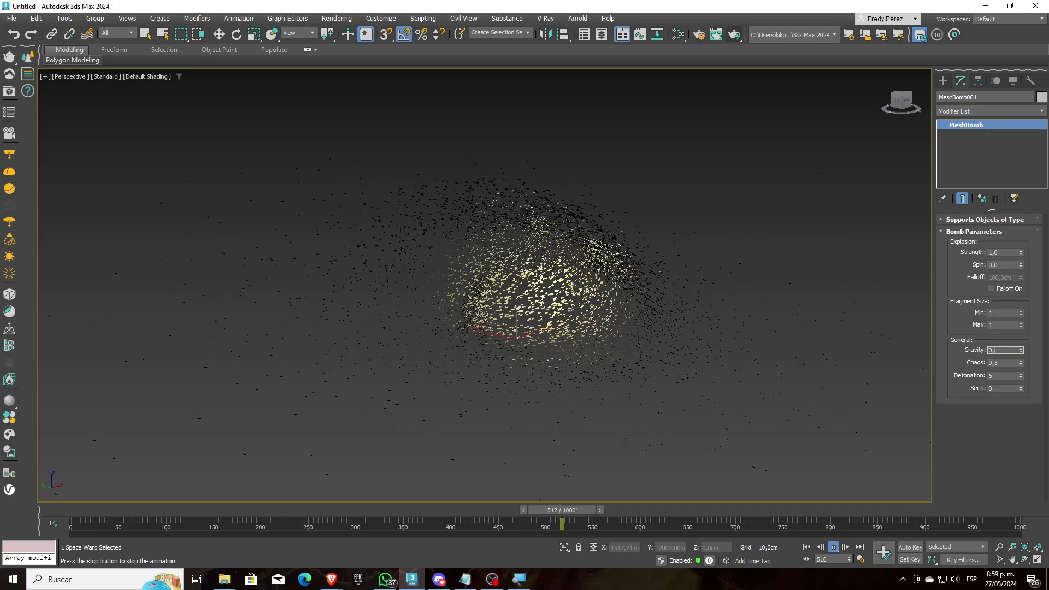
key(Return)
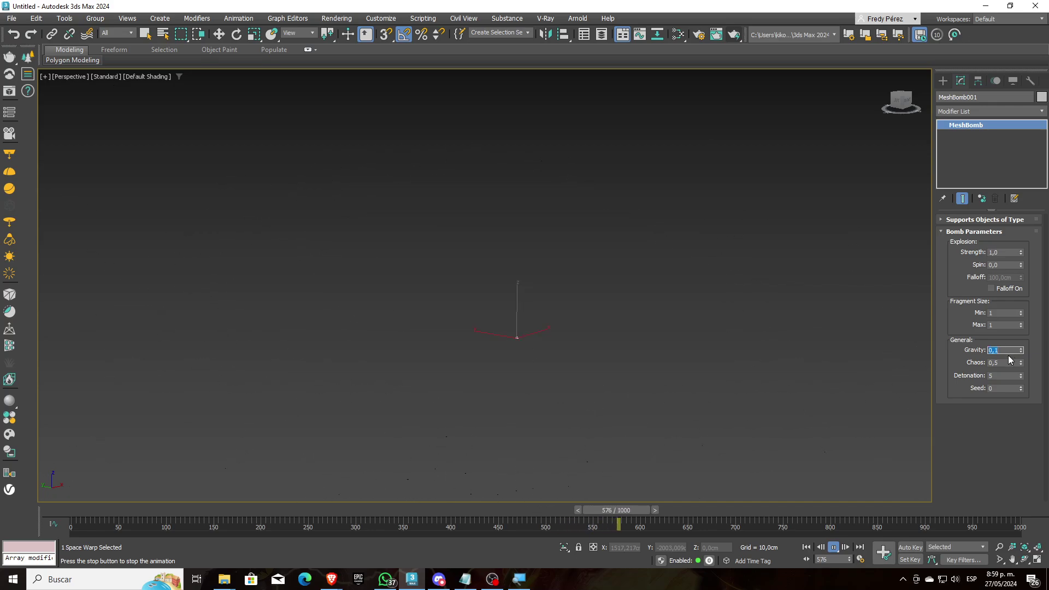
text(0,01)
key(Return)
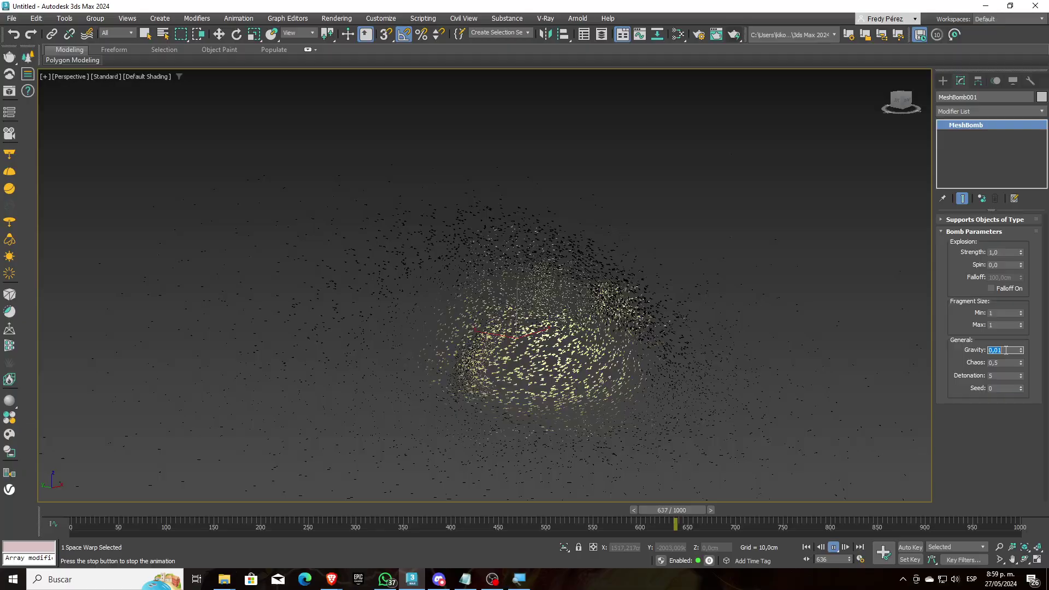
Stop the playback and scrub between frame 46 and frame 303 to examine how the fragments scatter.
drag(732, 510, 150, 480)
key(w)
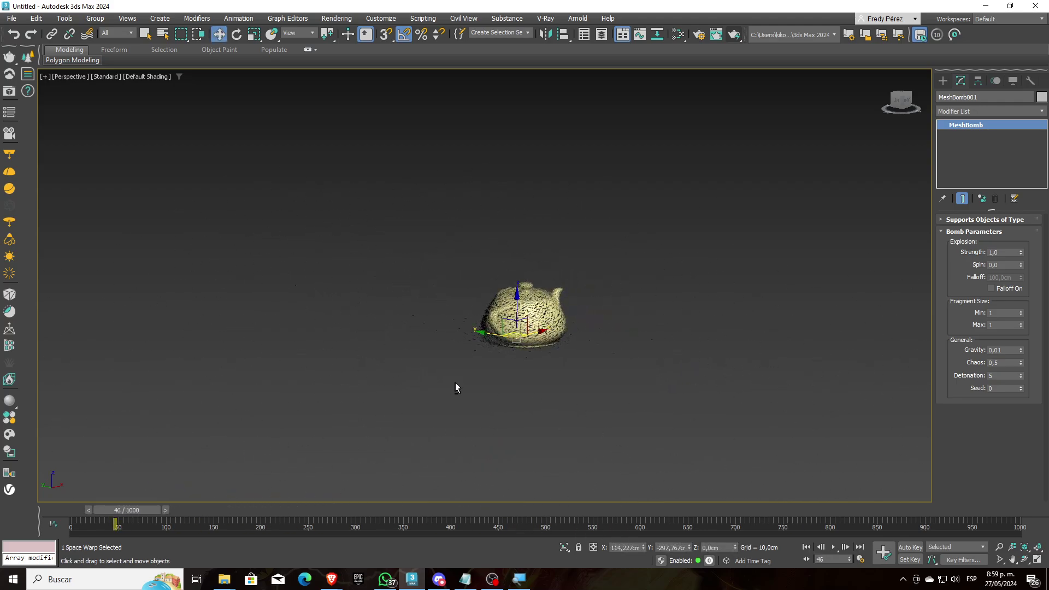
alt+middle_drag(534, 380, 549, 393)
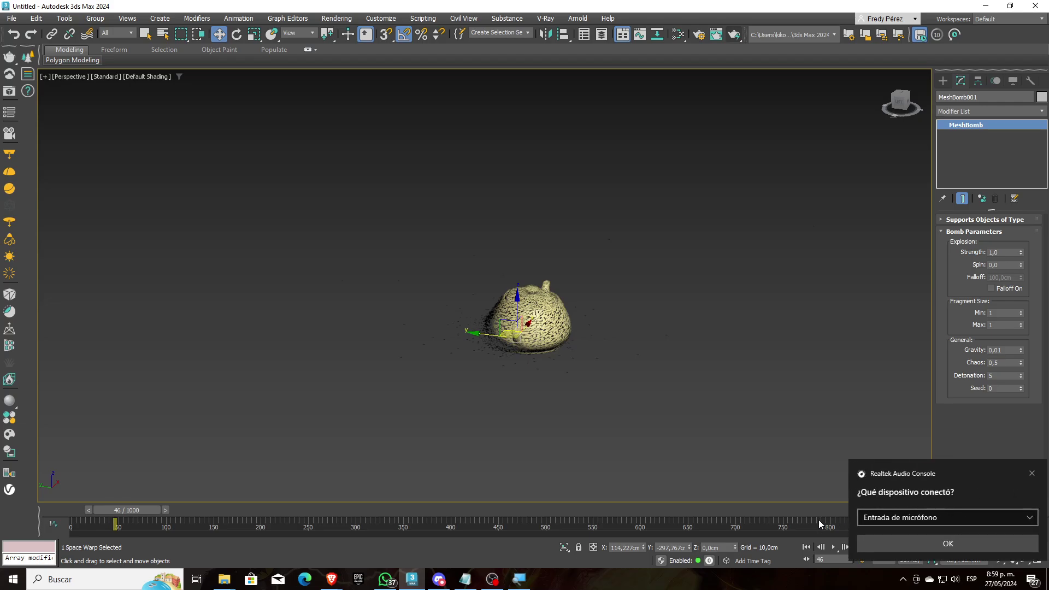
click(964, 548)
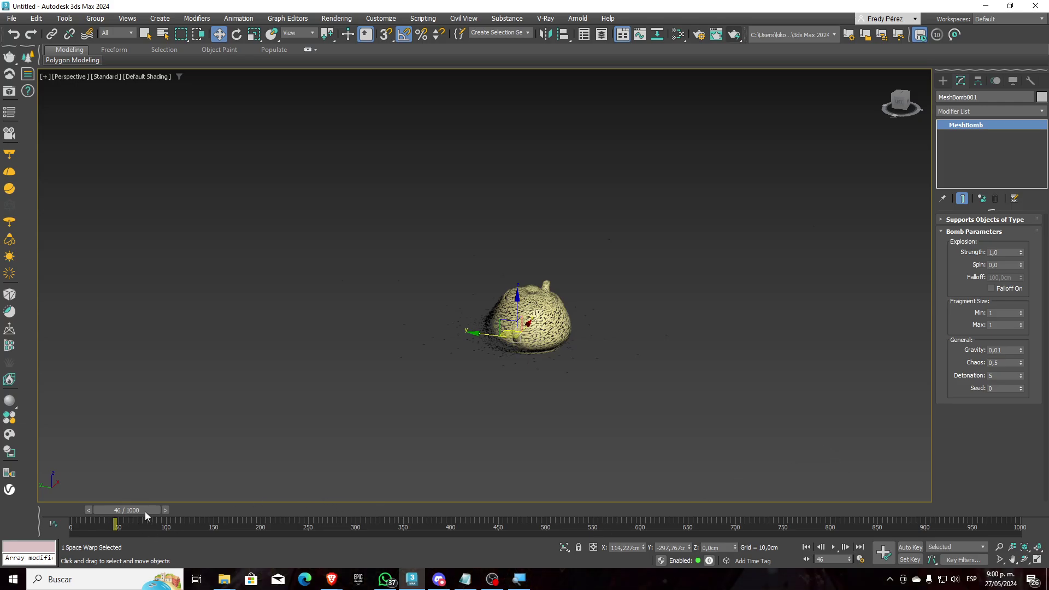
drag(145, 511, 398, 587)
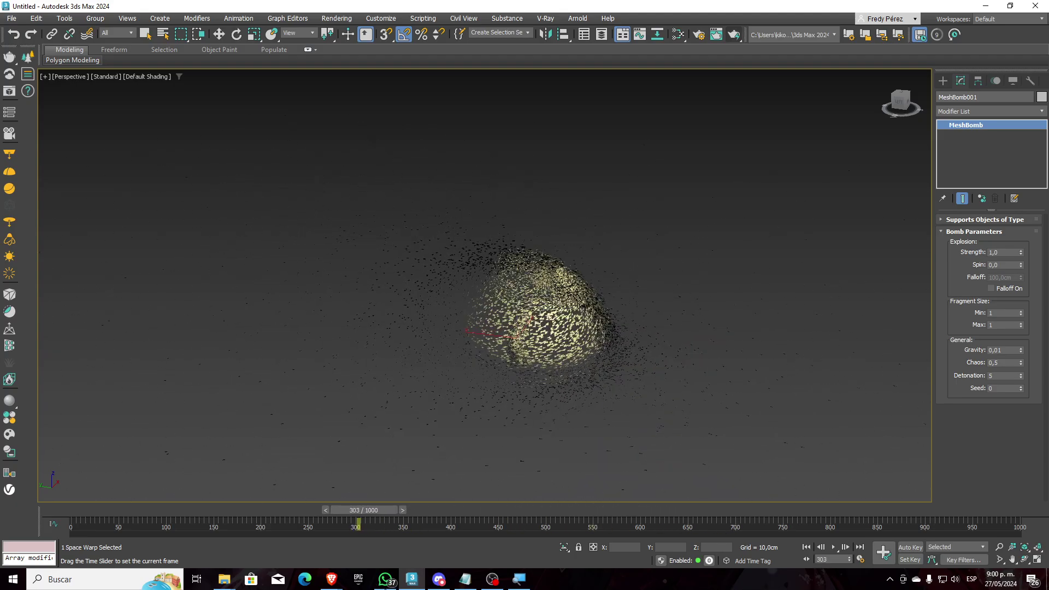
key(w)
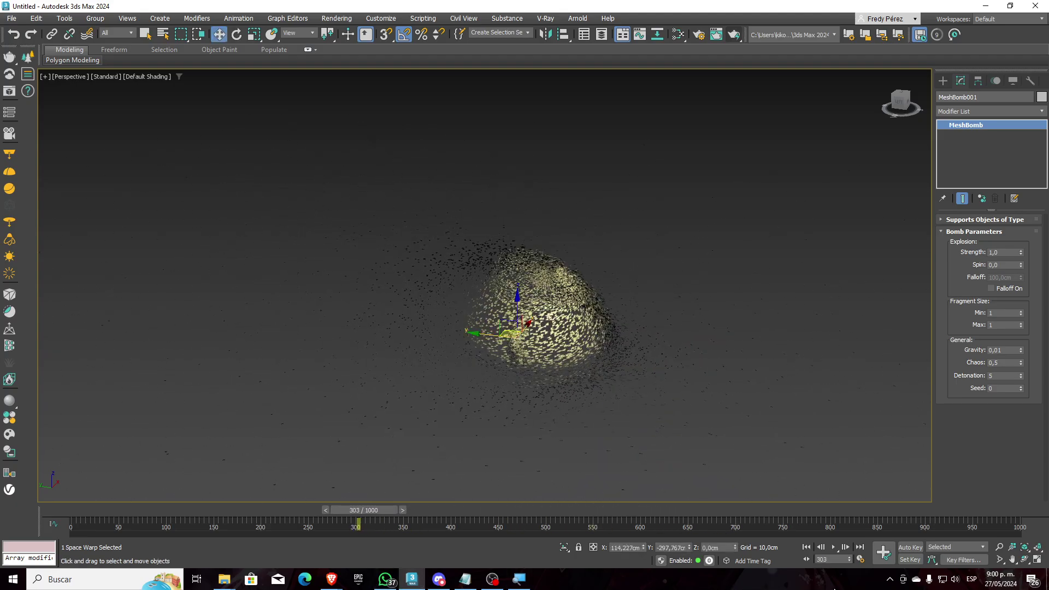
Set the bomb's Chaos parameter to 1,0 and return the animation to frame 0.
double_click(1002, 362)
text(1)
key(Return)
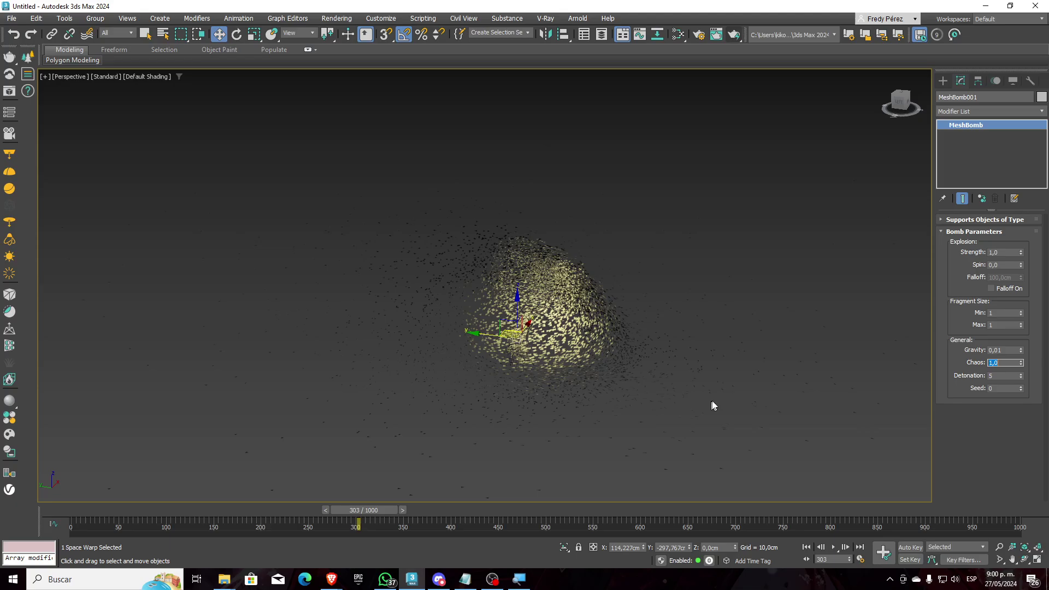
drag(364, 510, 4, 579)
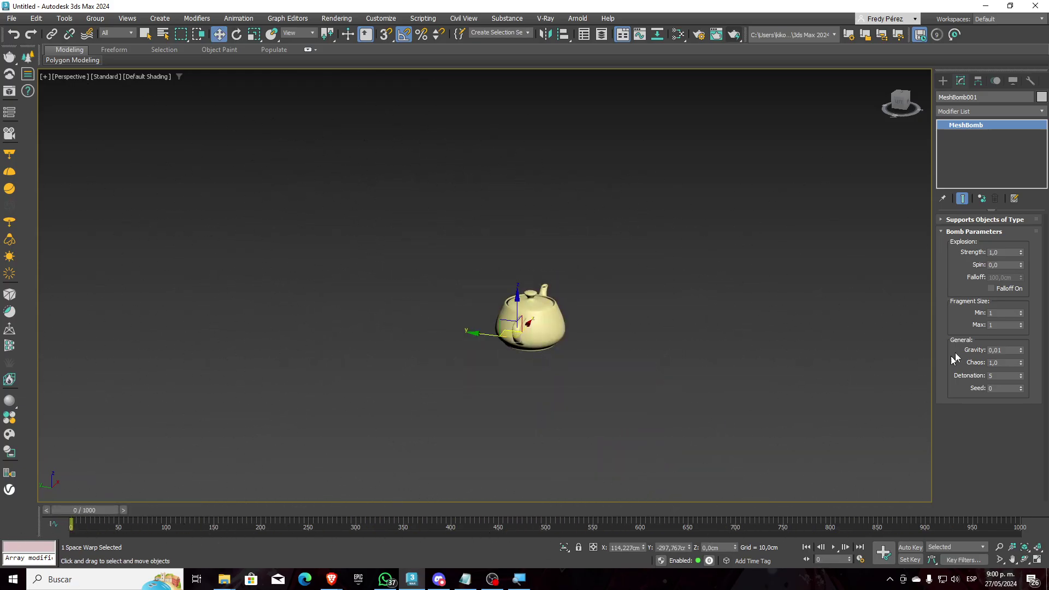
Set the bomb's maximum fragment size to 5 and advance the animation to frame 312.
click(1006, 313)
key(Tab)
drag(94, 505, 382, 507)
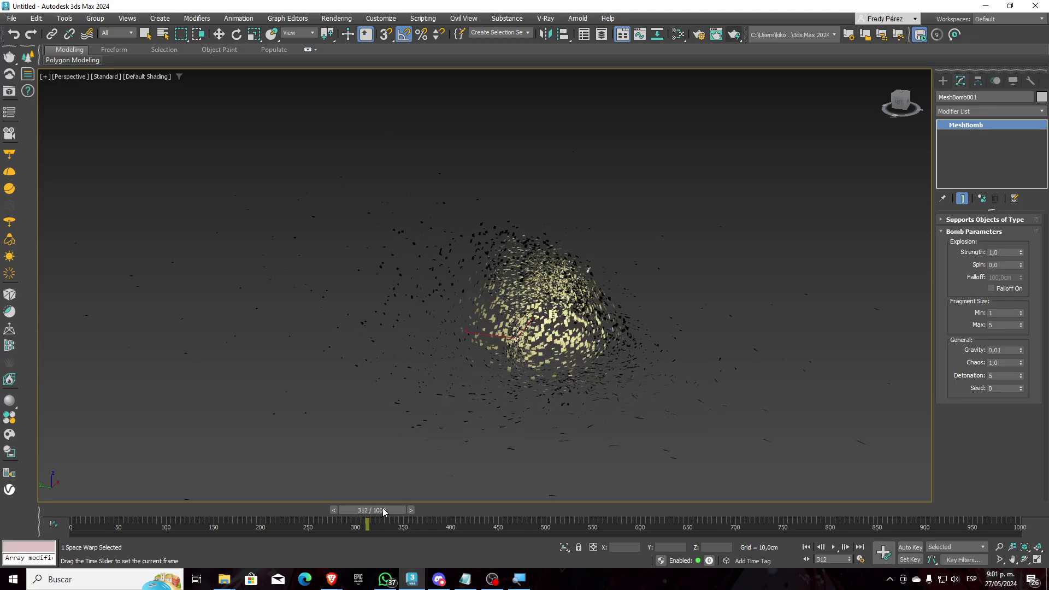
key(w)
Examine the size and shape of the larger teapot fragments at frame 312, both close up and from a distance.
scroll(632, 350, up, 5)
scroll(597, 402, up, 10)
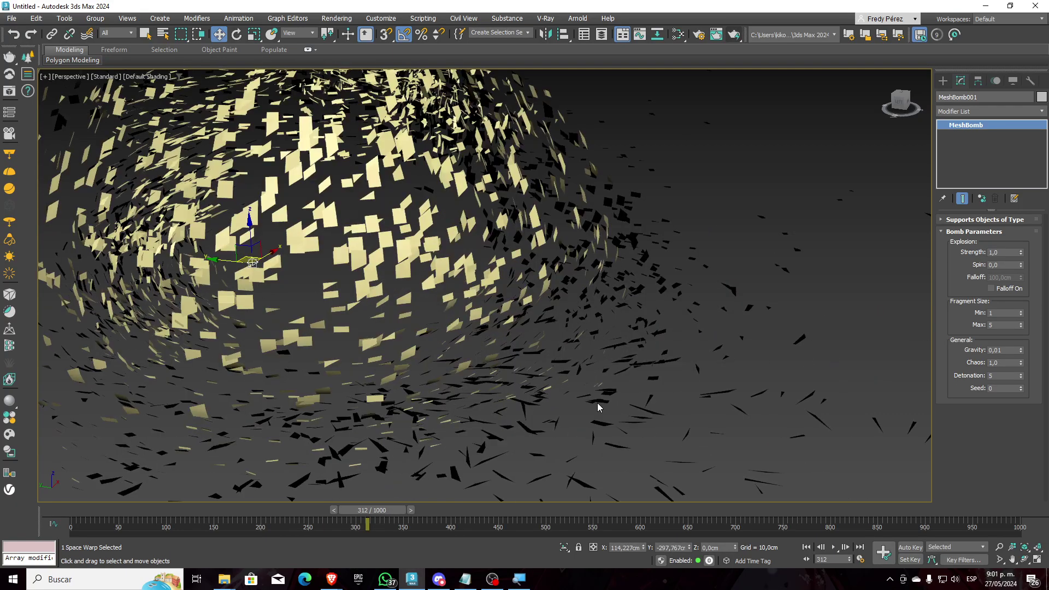
scroll(632, 393, down, 15)
scroll(628, 391, up, 8)
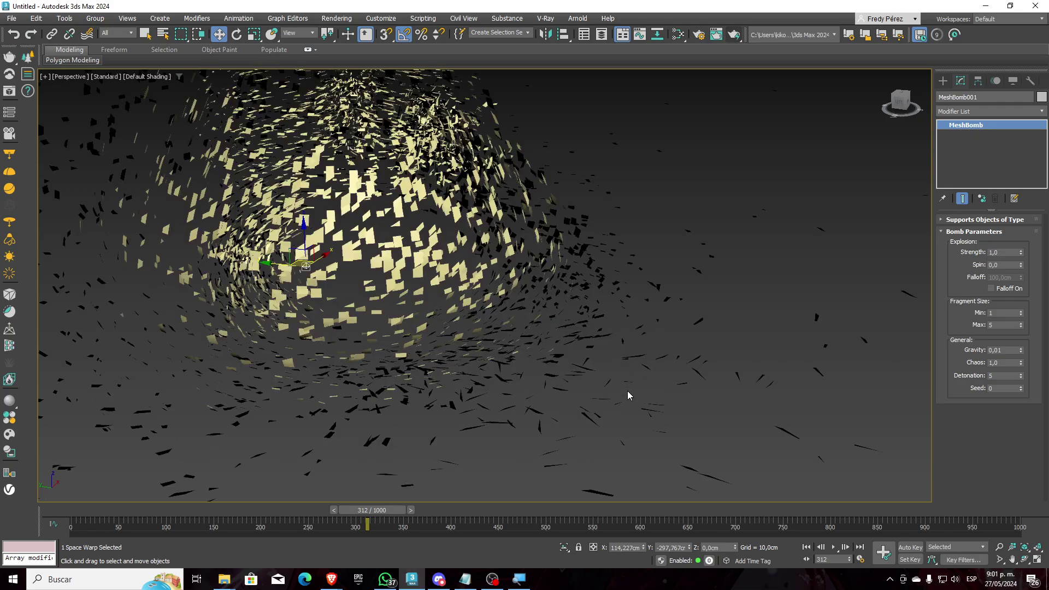
scroll(653, 352, down, 12)
scroll(652, 359, up, 10)
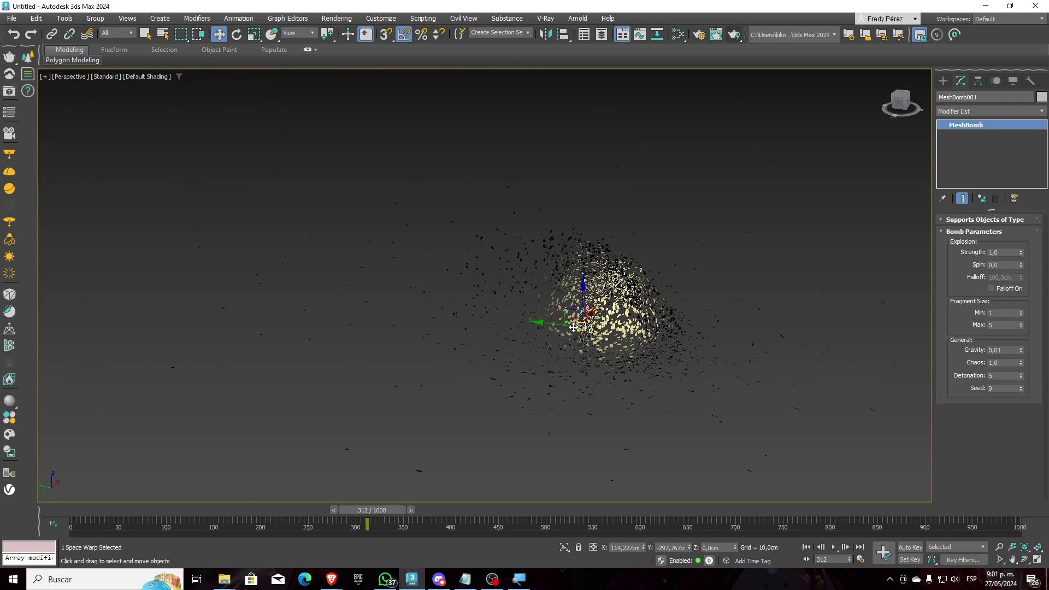
scroll(581, 344, up, 3)
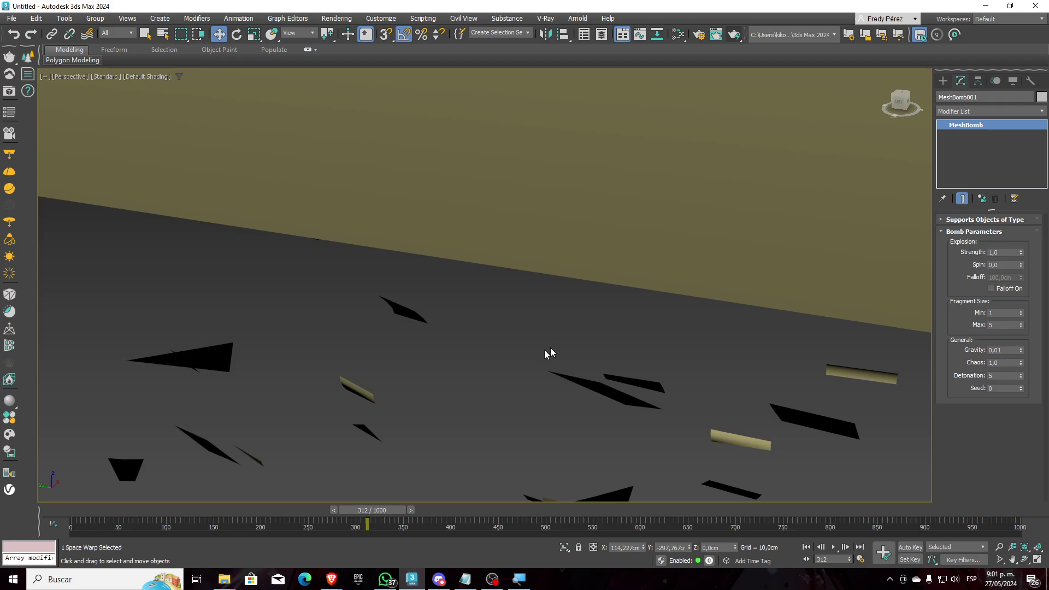
scroll(549, 347, down, 12)
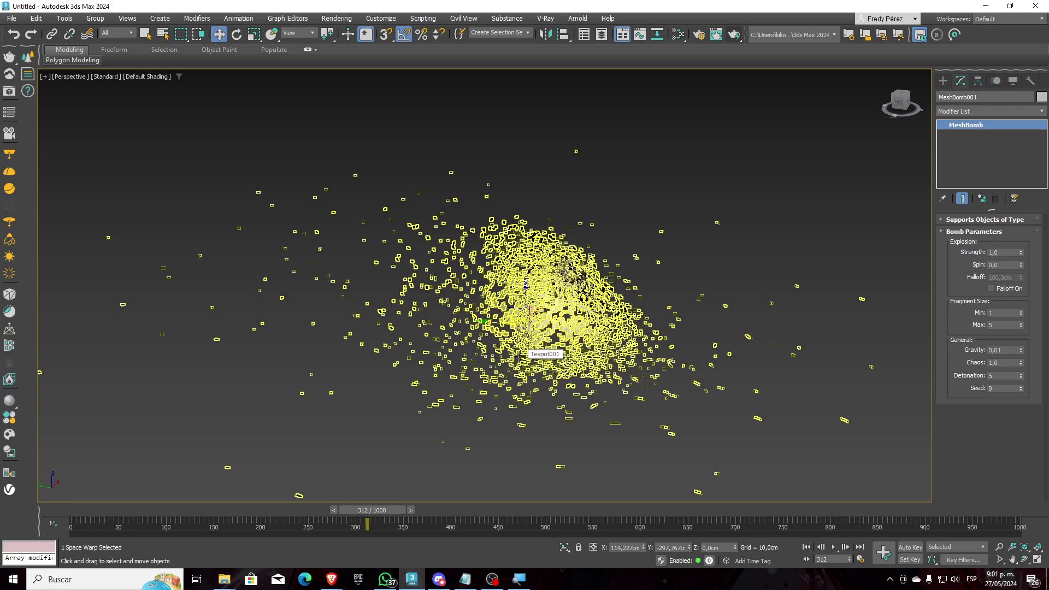
scroll(522, 405, up, 15)
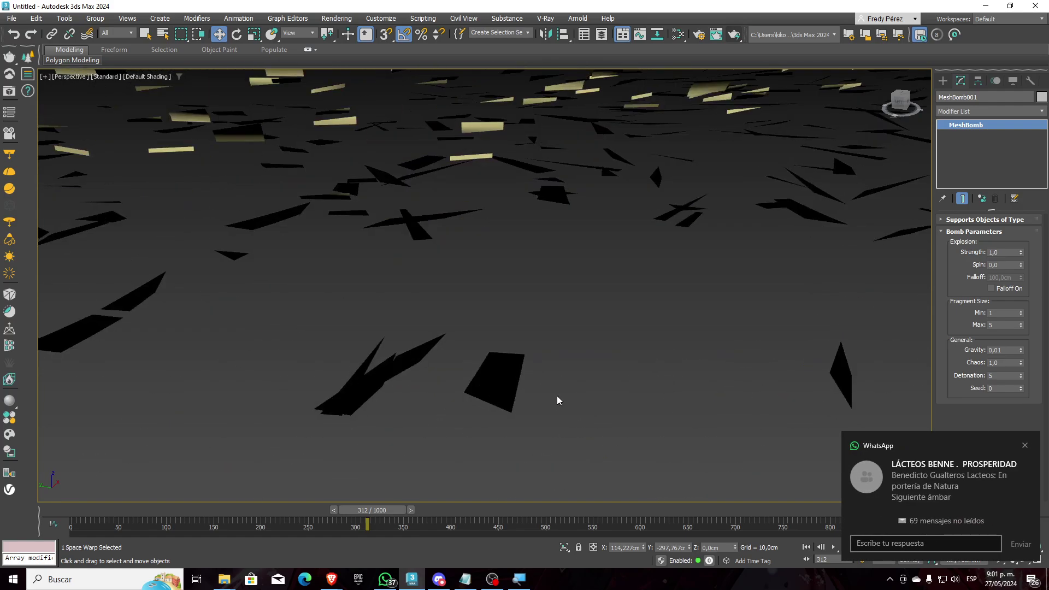
Set the bomb's maximum fragment size back to 1.
click(1003, 325)
text(1)
key(Return)
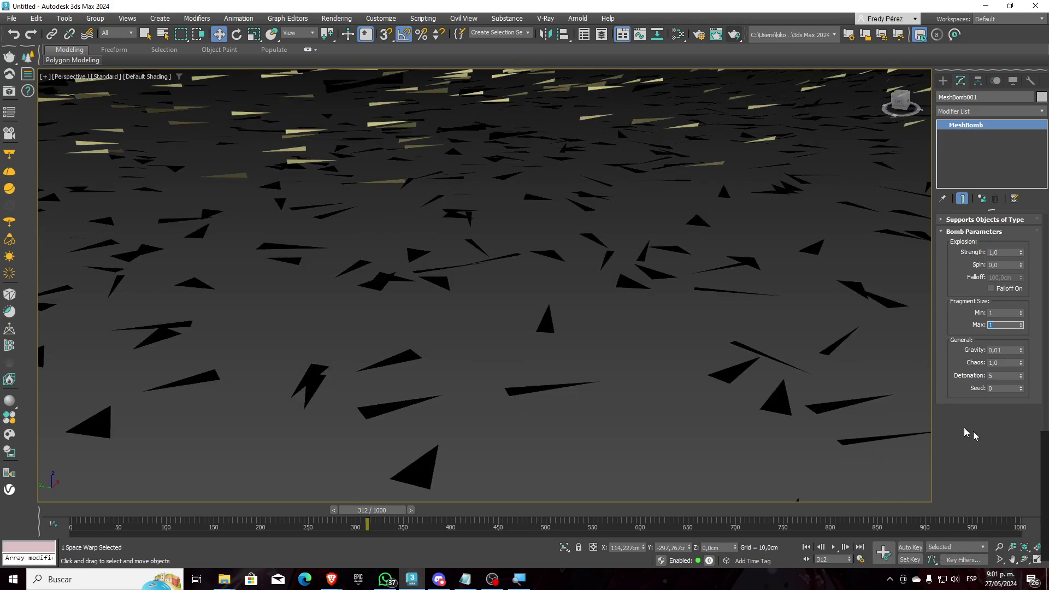
Inspect the smaller teapot fragments in the Perspective view and scrub the animation back to frame 182.
scroll(555, 352, down, 10)
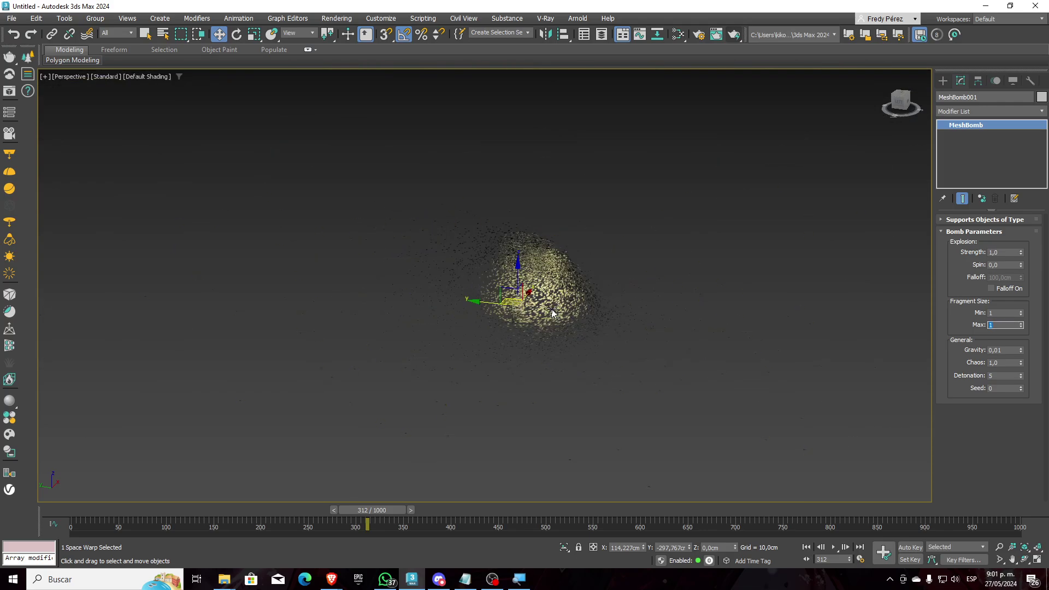
scroll(554, 352, up, 6)
scroll(440, 402, down, 3)
scroll(440, 403, up, 10)
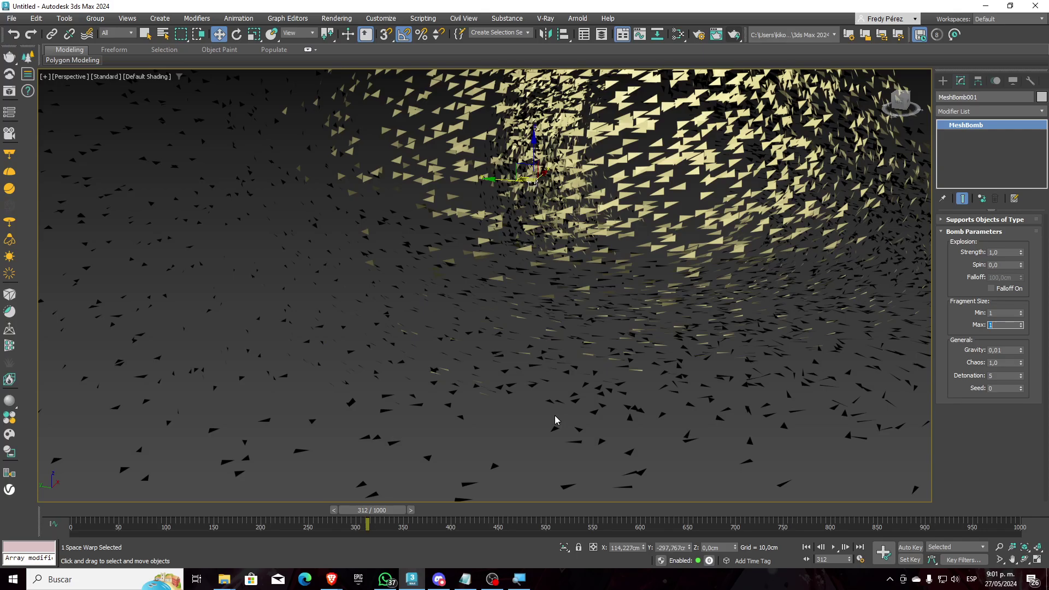
scroll(552, 410, down, 5)
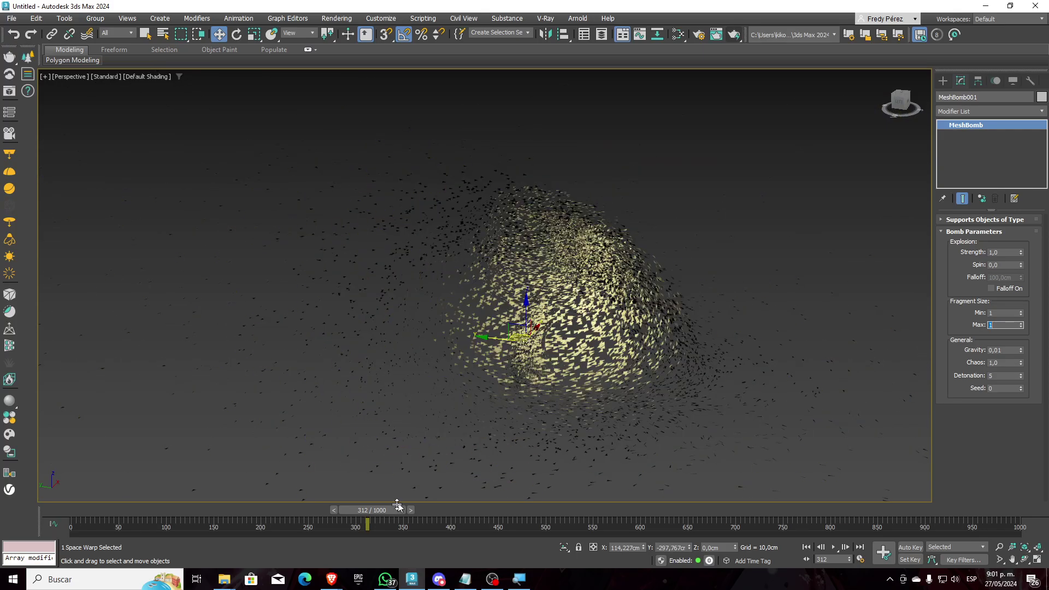
drag(405, 506, 284, 506)
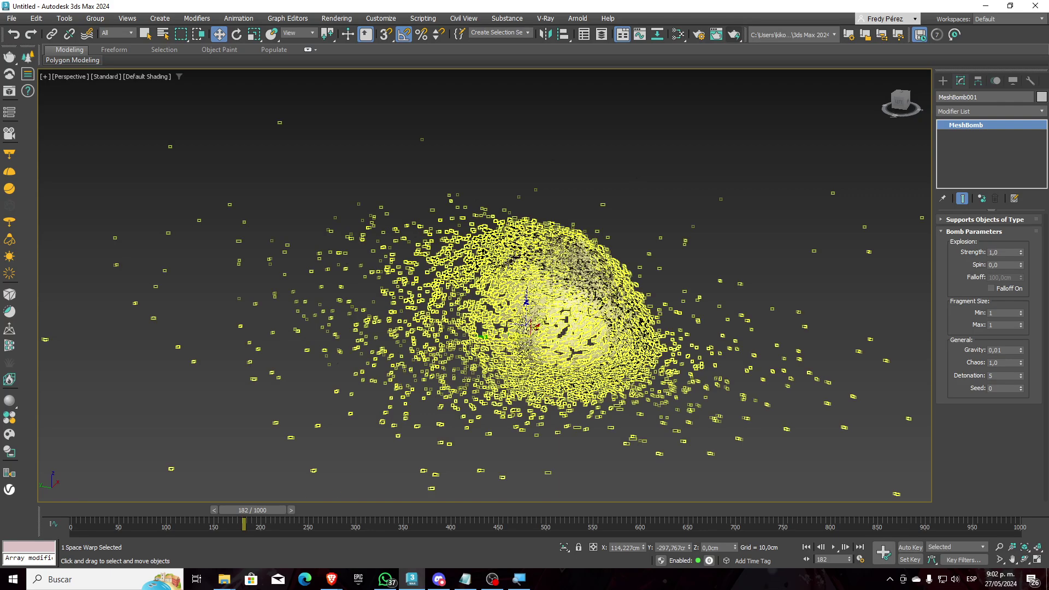
Create a second teapot with a radius of about 337 cm beside the exploding one.
click(943, 81)
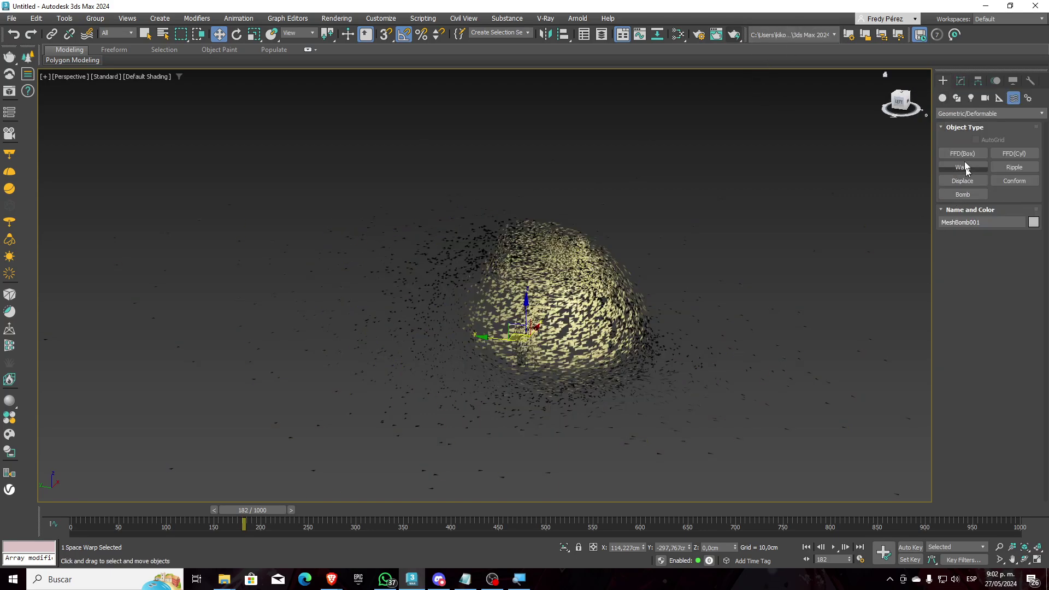
click(962, 208)
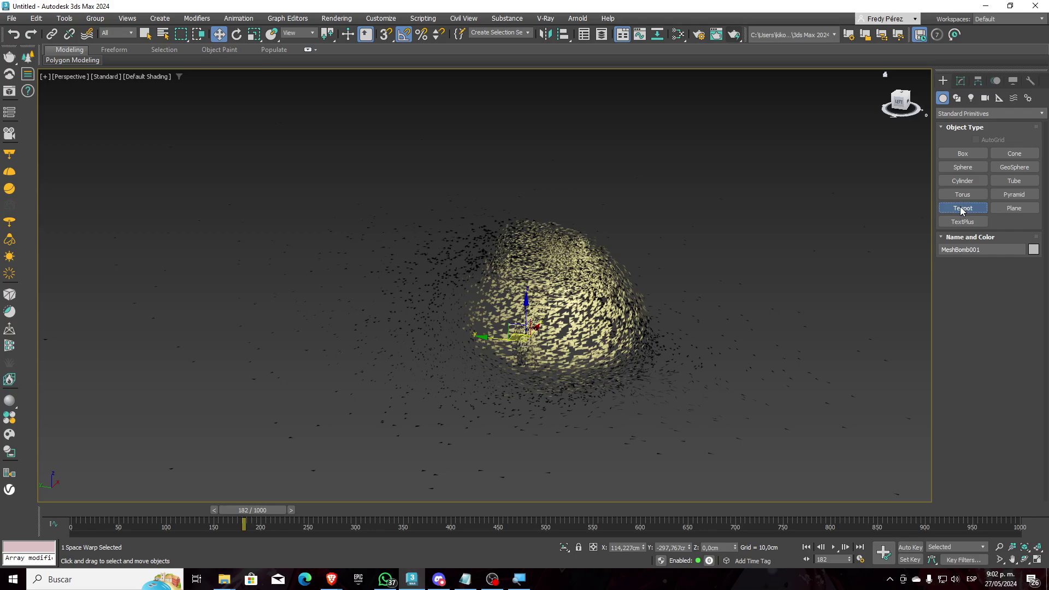
drag(770, 274, 803, 250)
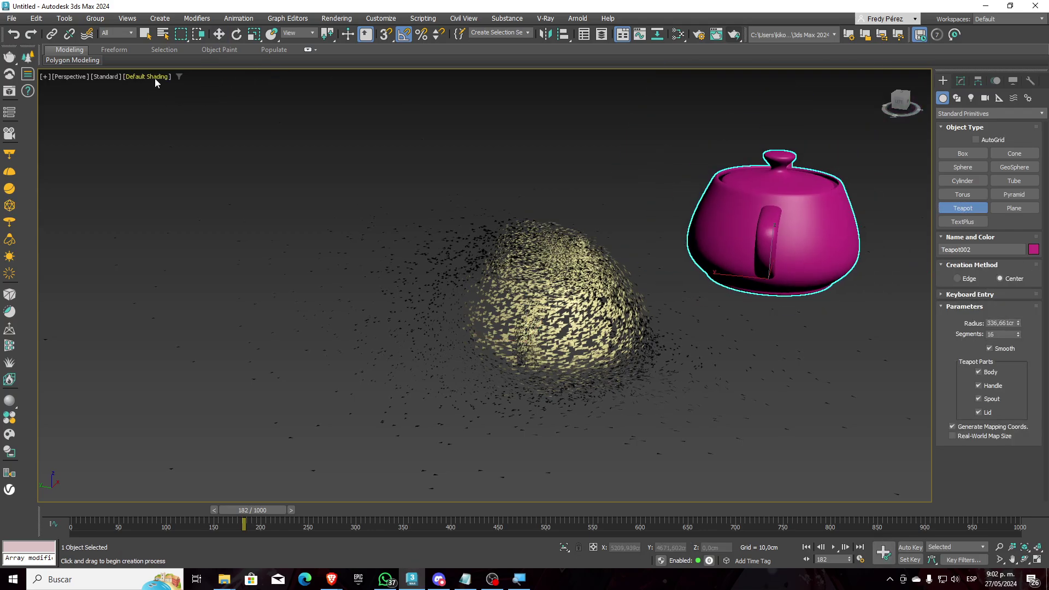
Display the Perspective view with edged faces and examine the polygon mesh of the new teapot.
click(155, 77)
click(164, 203)
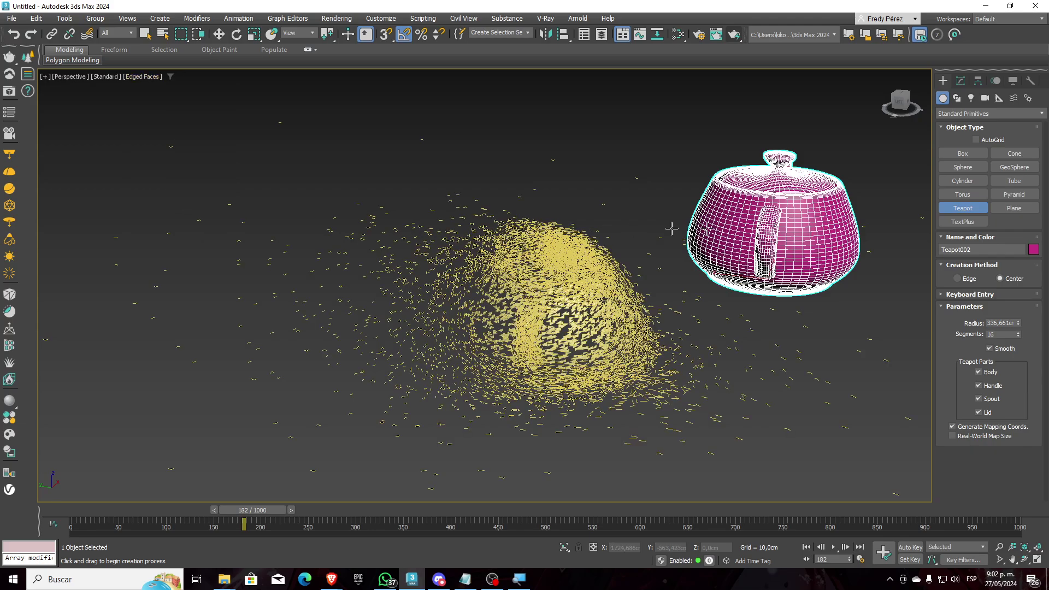
scroll(671, 227, up, 6)
scroll(687, 233, up, 5)
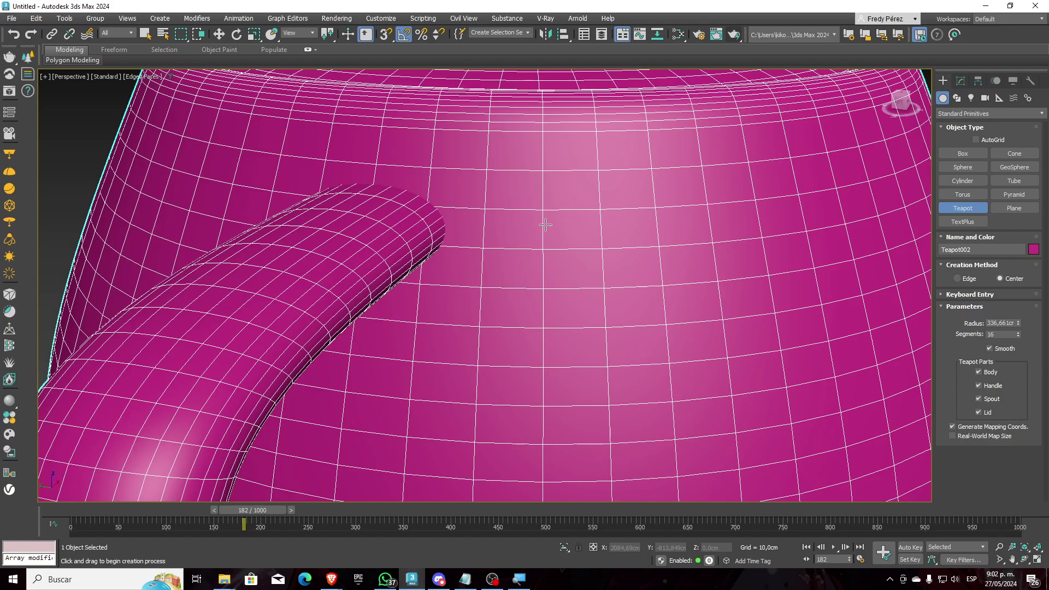
scroll(576, 215, down, 10)
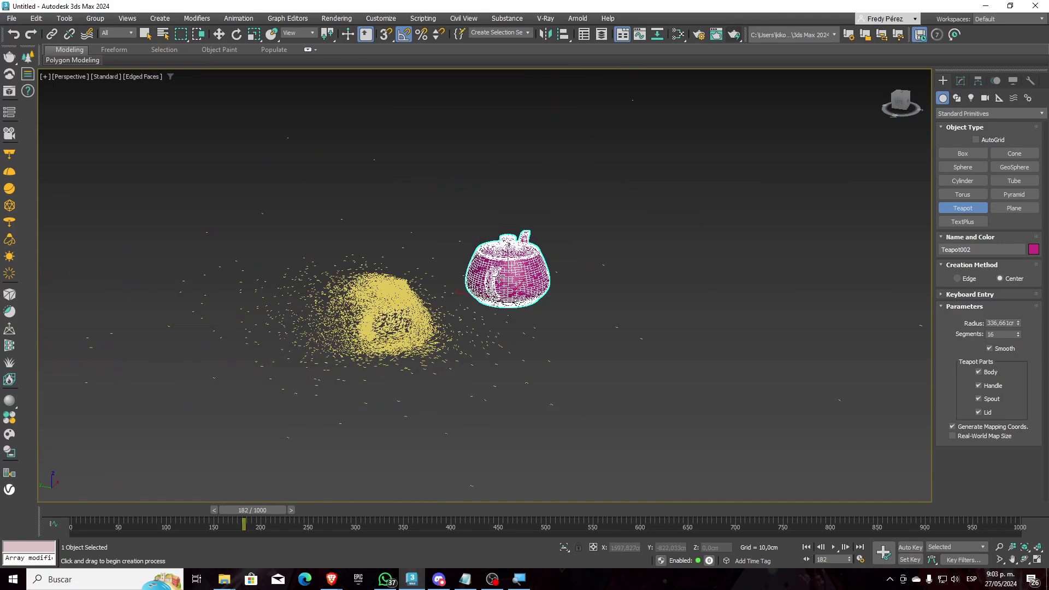
Delete the second teapot, select MeshBomb001 from the scene list and open its parameters for editing.
key(Delete)
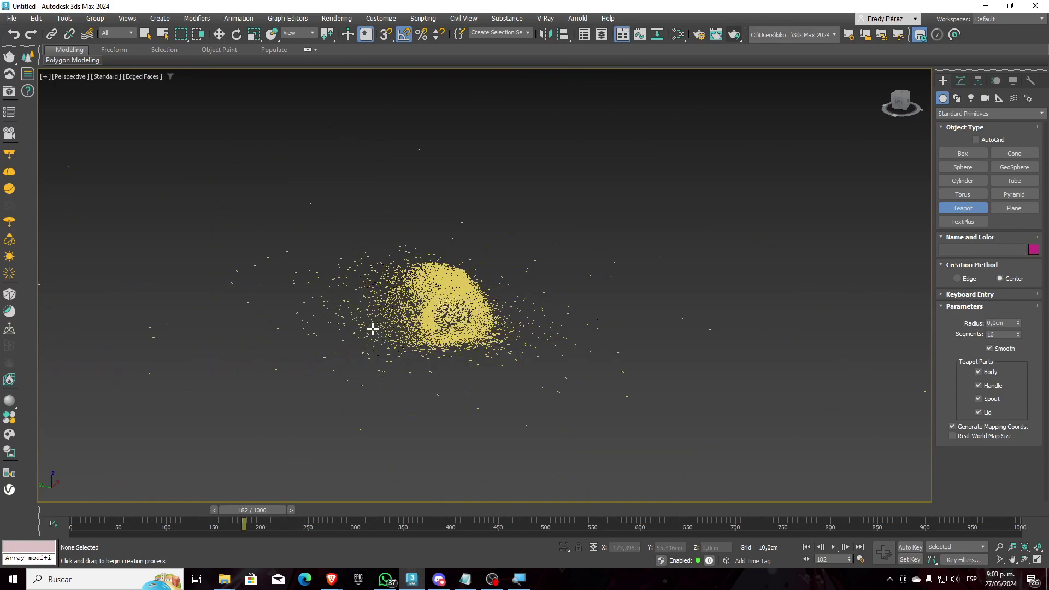
click(162, 34)
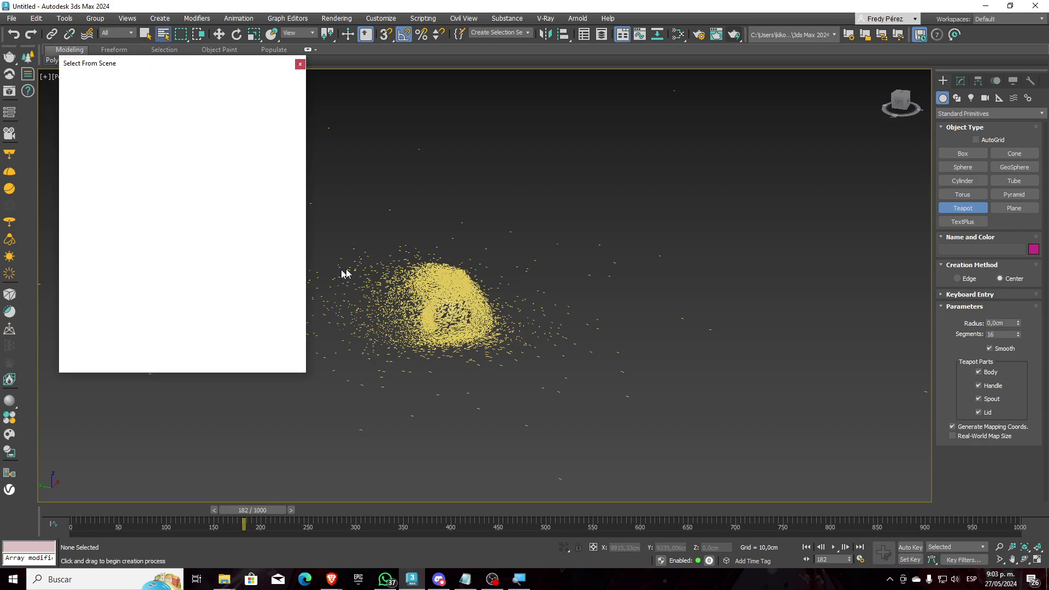
double_click(115, 133)
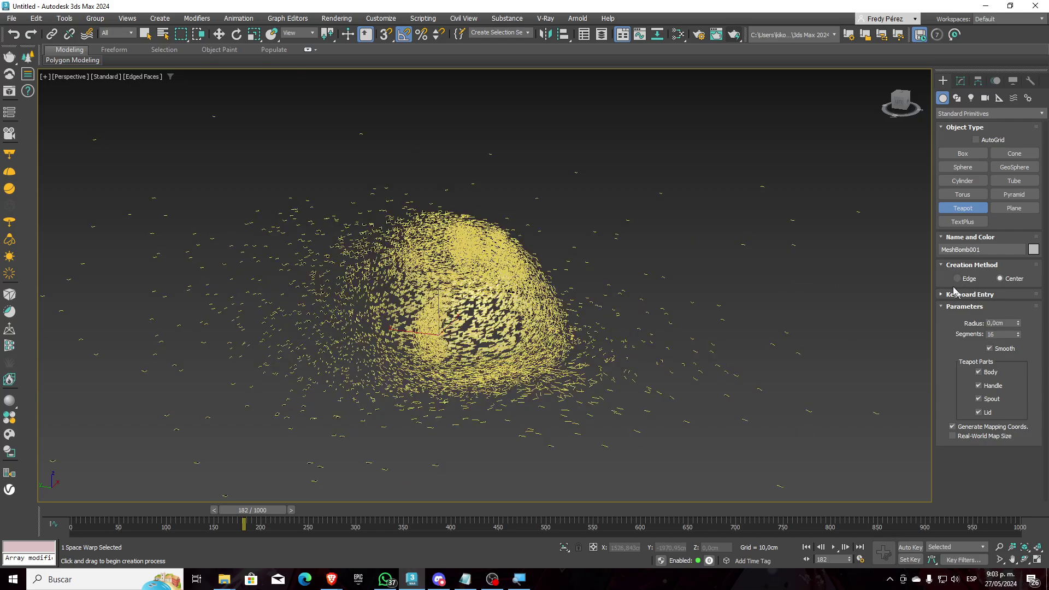
click(960, 81)
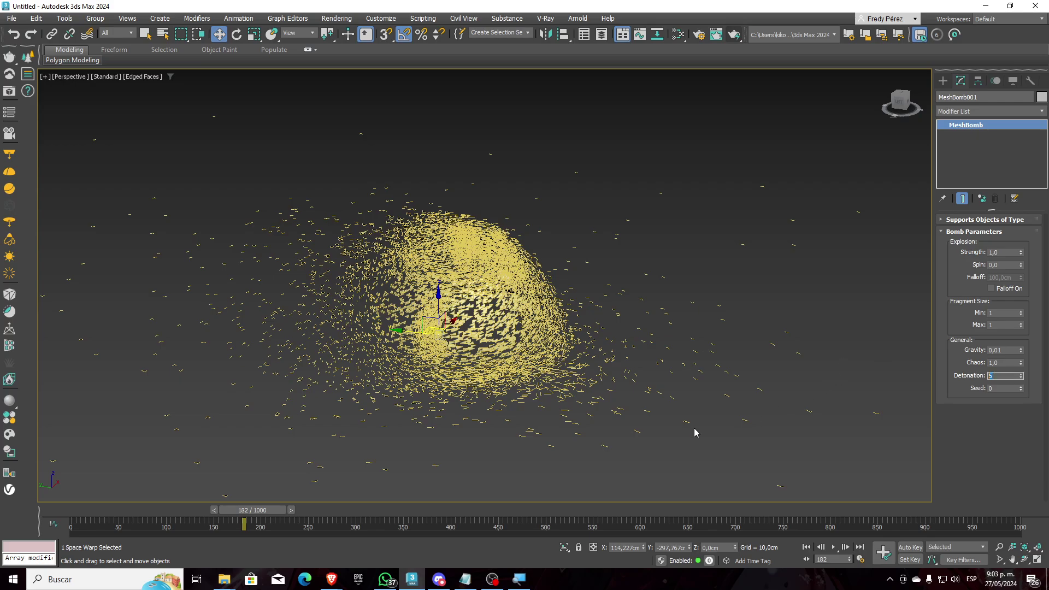
Return the animation to frame 0 and examine the intact teapot with the bomb from its side.
drag(258, 515, 88, 515)
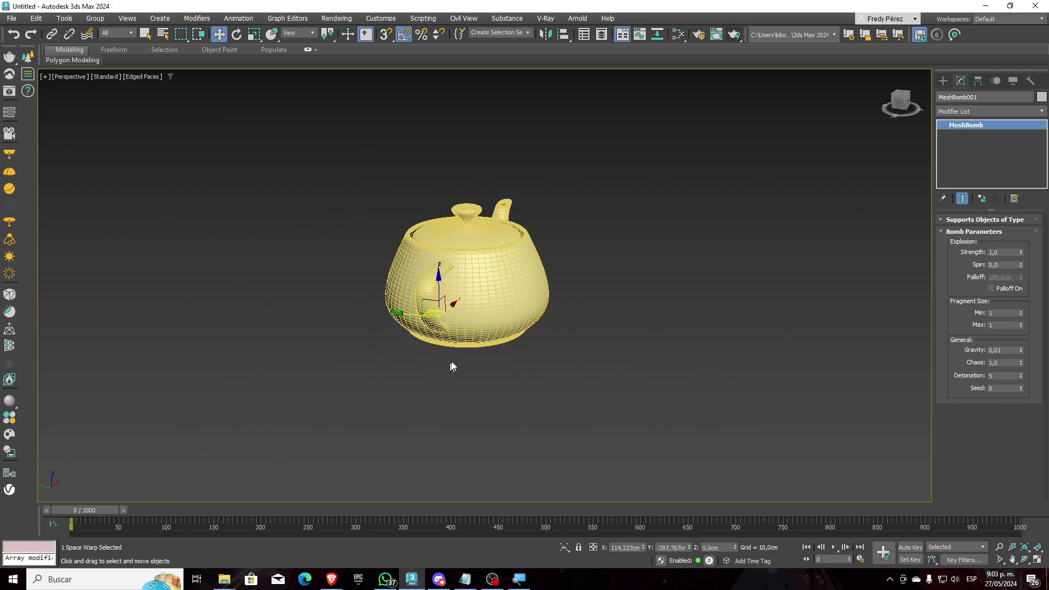
alt+middle_drag(452, 377, 428, 375)
scroll(372, 334, up, 3)
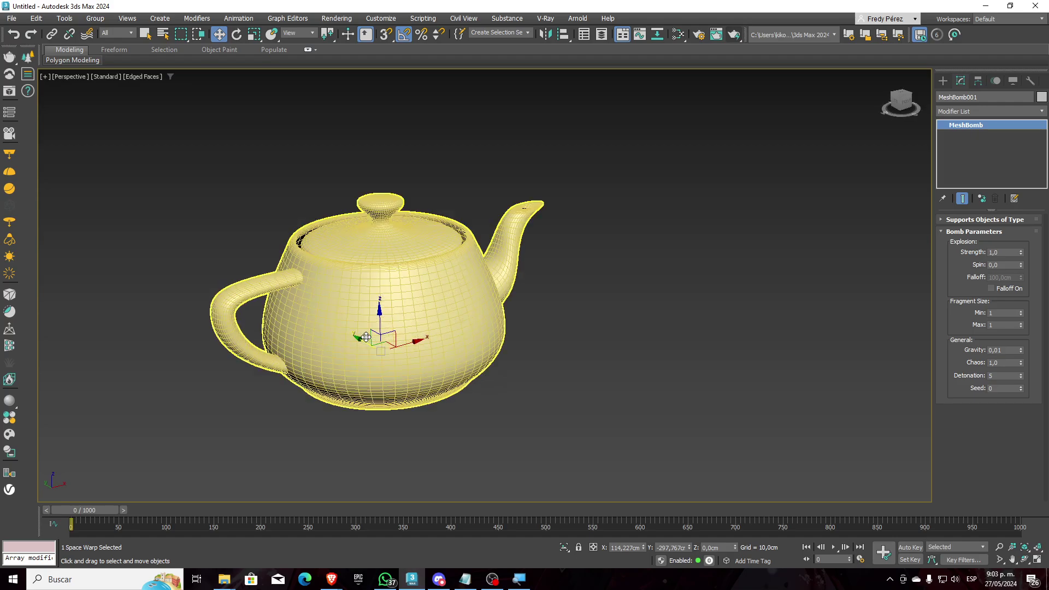
Advance the animation frame by frame from frame 0 to frame 11 to examine how the teapot starts to explode.
middle_drag(370, 341, 402, 342)
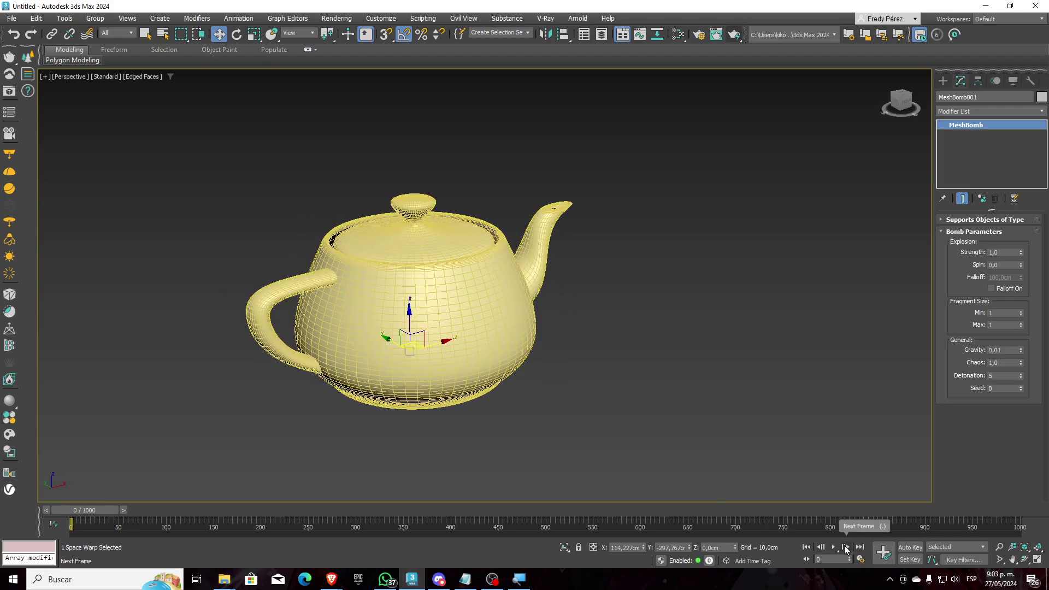
click(845, 546)
click(844, 547)
click(845, 546)
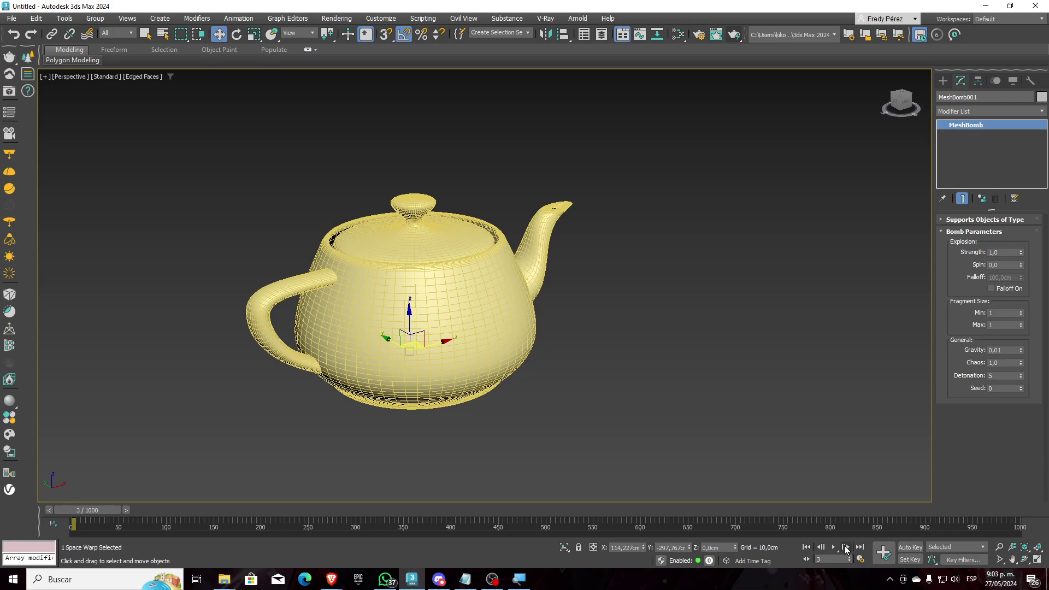
click(844, 547)
click(845, 547)
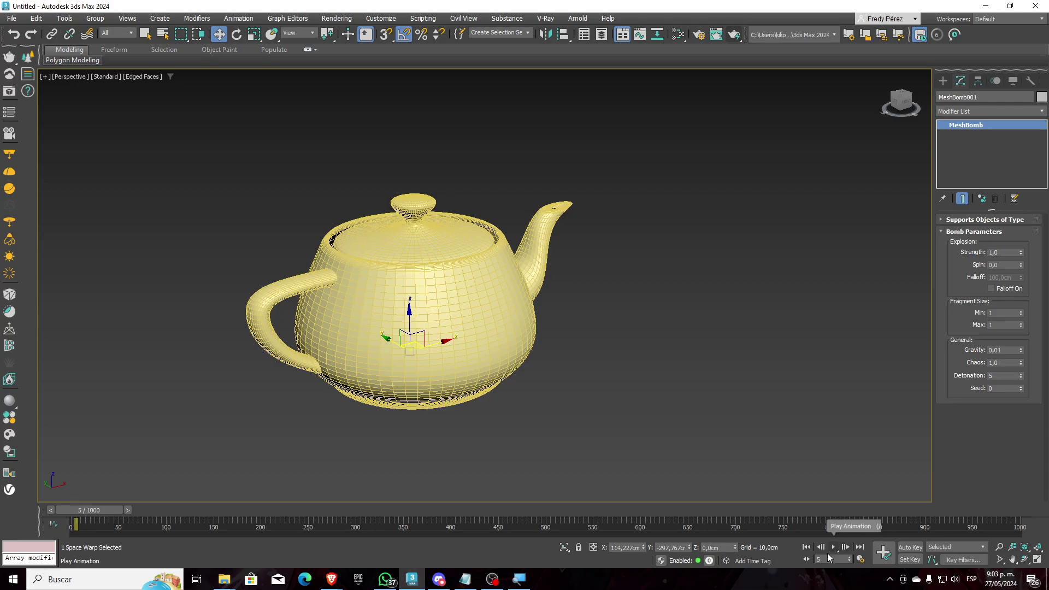
click(845, 547)
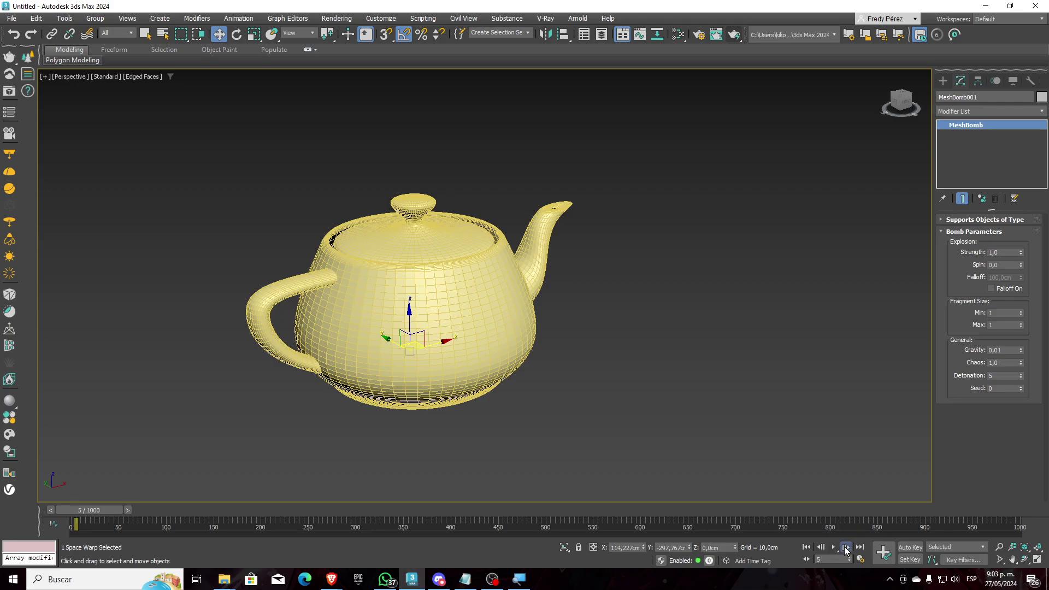
click(845, 547)
click(845, 546)
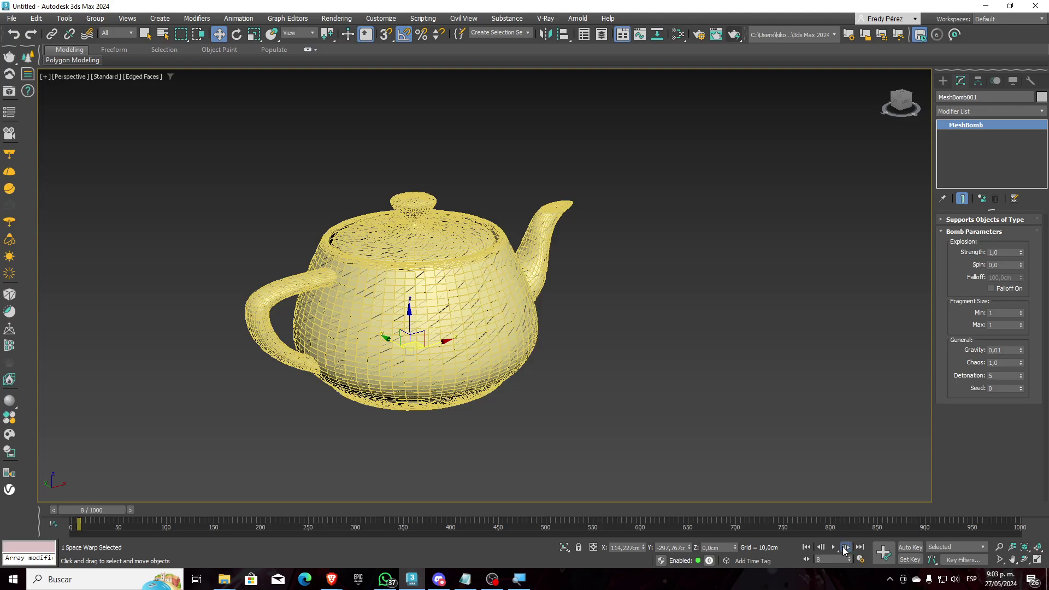
click(845, 547)
click(845, 547)
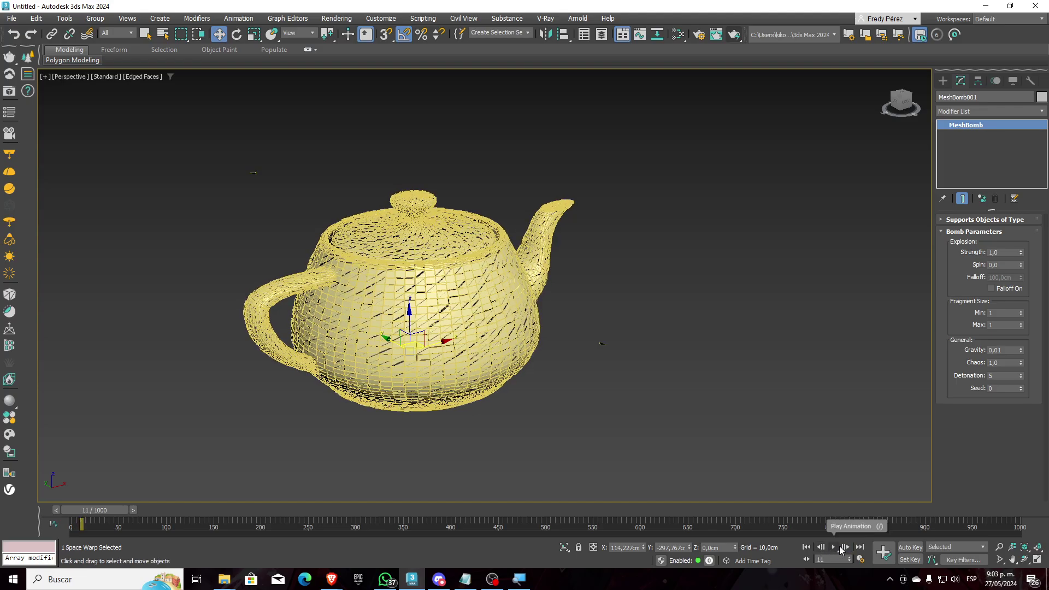
Scrub the animation to frame 52 and examine the exploding teapot in a maximized Front view.
drag(126, 508, 164, 568)
key(w)
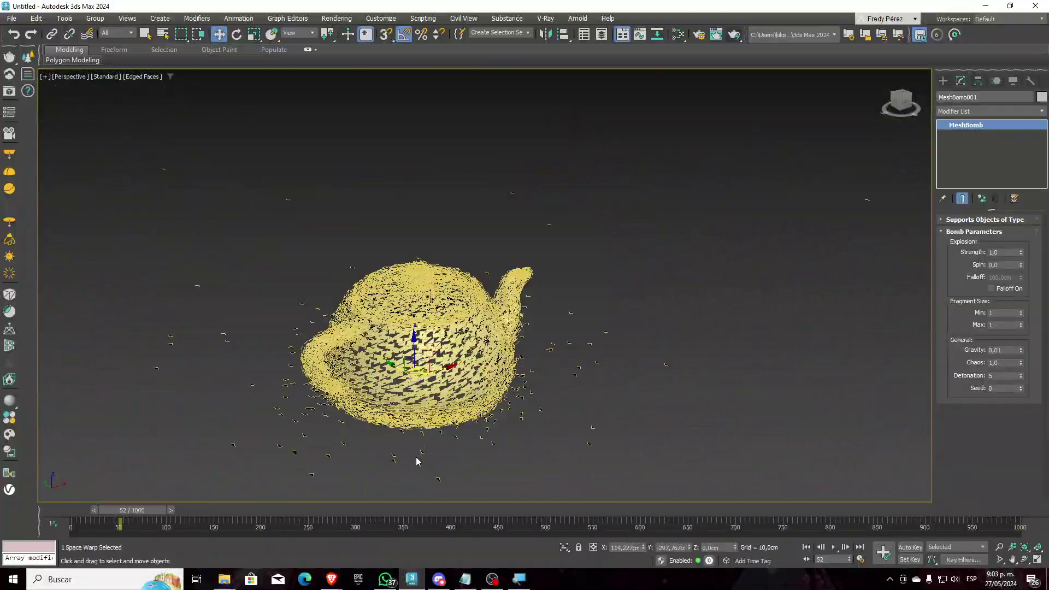
click(1037, 561)
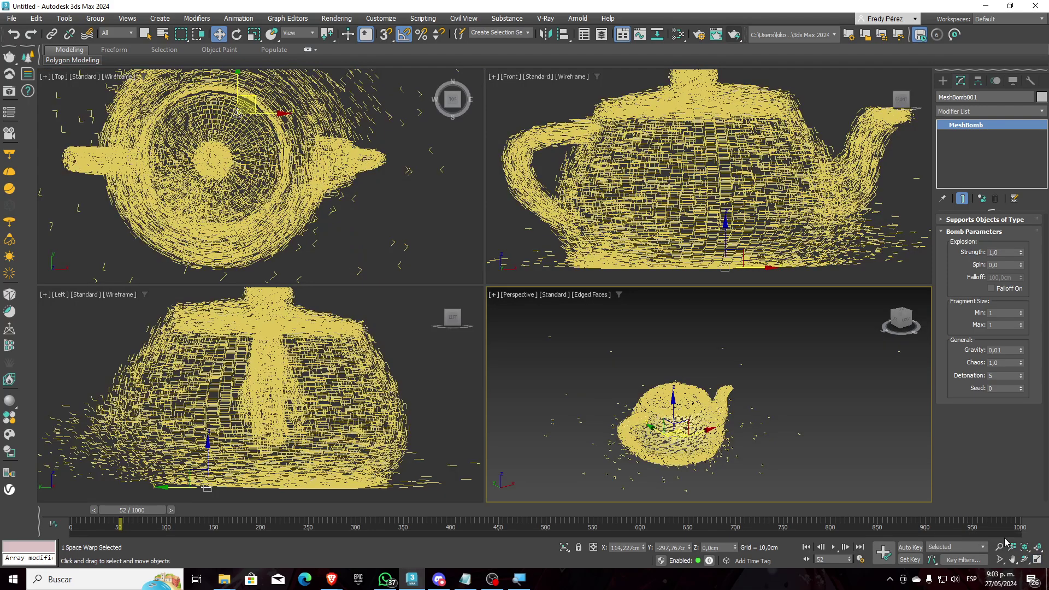
click(1039, 562)
middle_drag(563, 256, 514, 343)
key(f)
scroll(592, 306, down, 4)
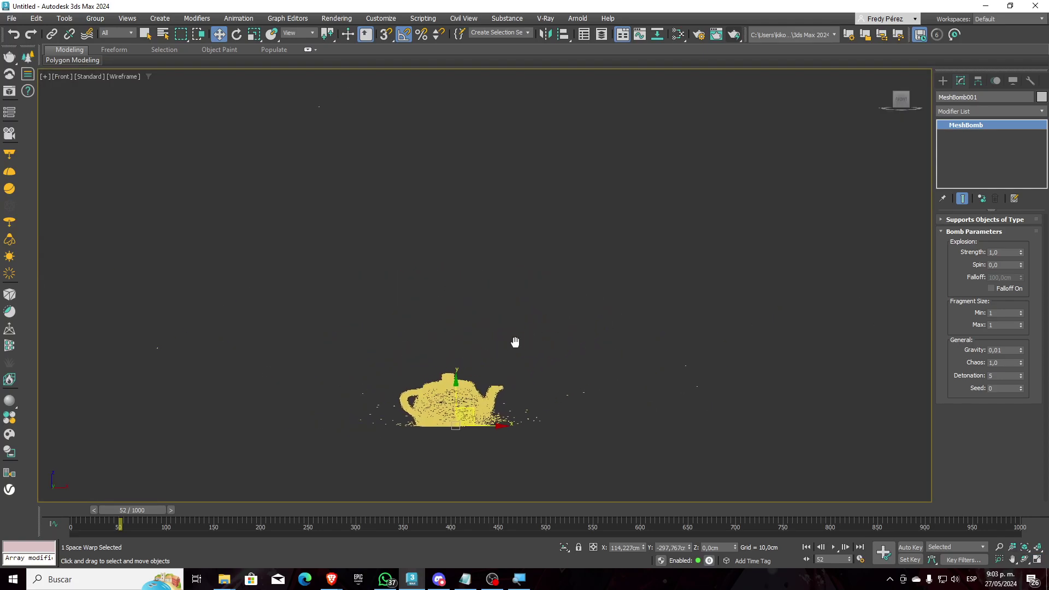
scroll(513, 343, up, 3)
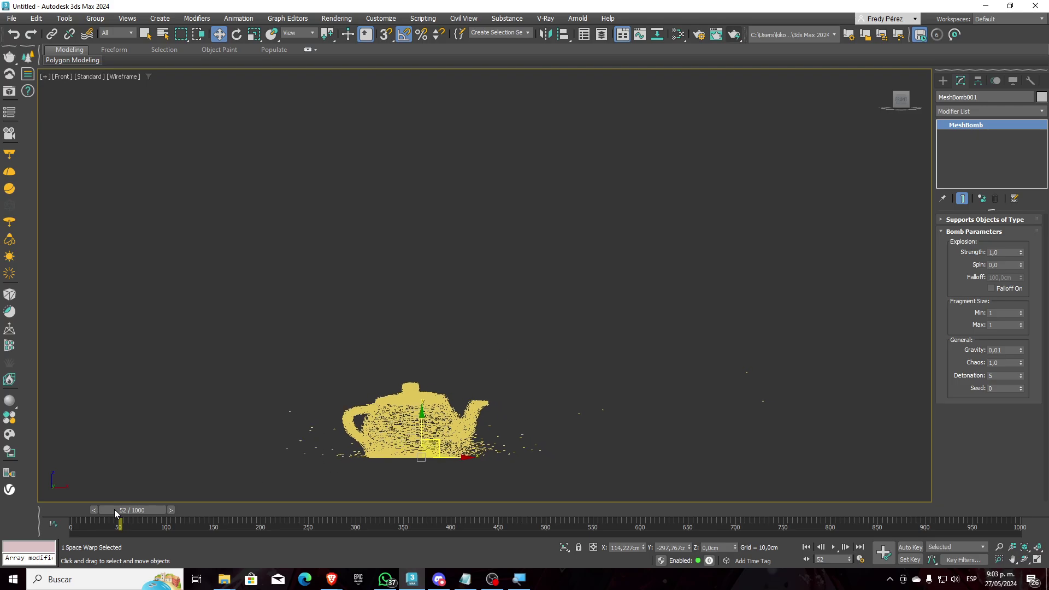
Scrub the animation to frame 210 and examine the scattered fragments above and around the teapot in the Front view.
drag(125, 513, 270, 511)
key(w)
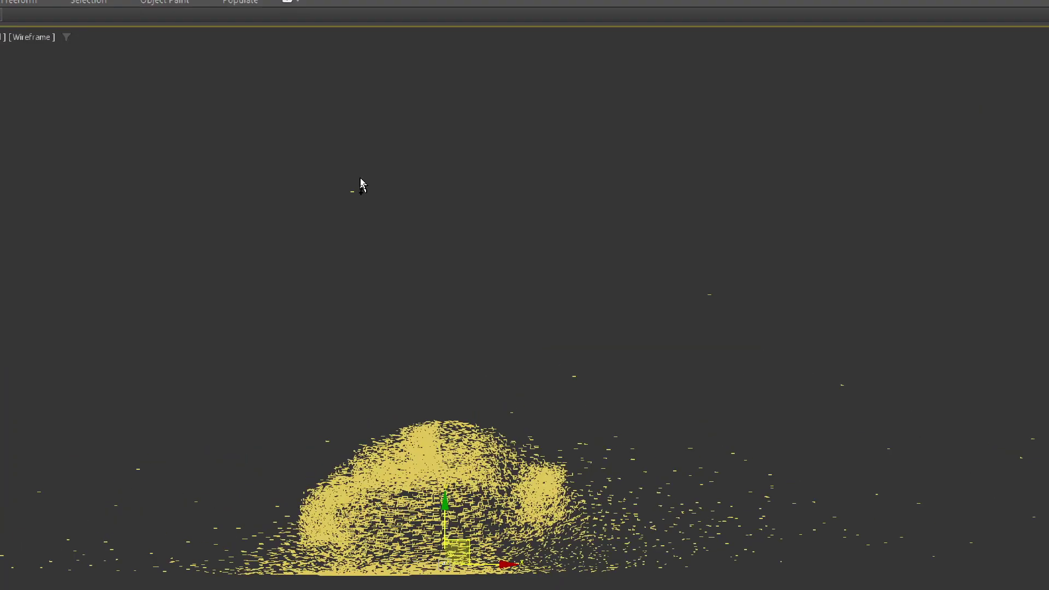
scroll(357, 183, up, 5)
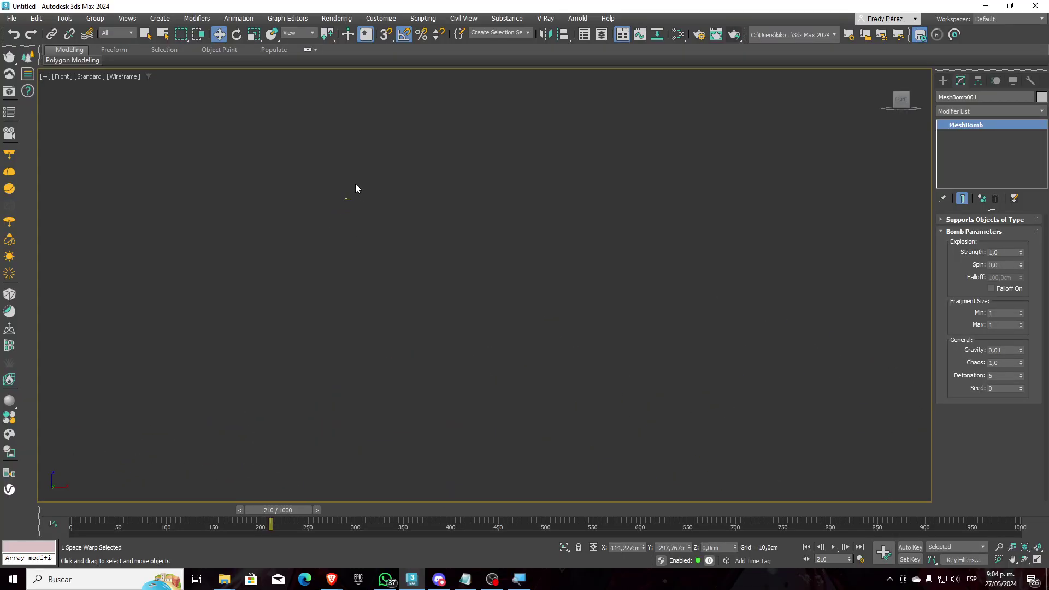
scroll(347, 208, up, 8)
scroll(323, 262, down, 7)
scroll(355, 262, down, 10)
middle_drag(355, 264, 356, 239)
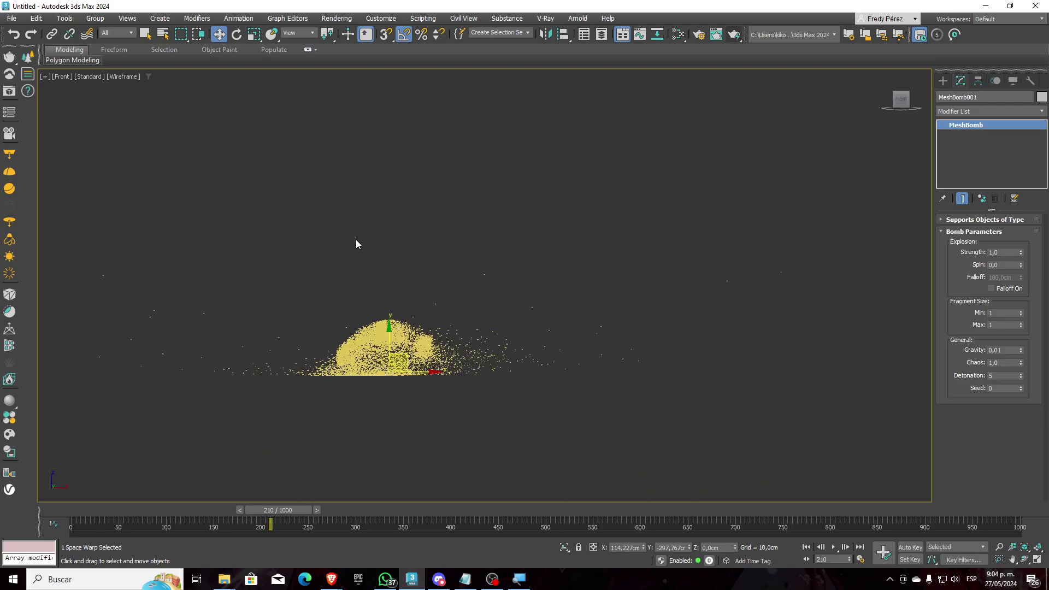
scroll(356, 239, up, 4)
scroll(356, 240, down, 3)
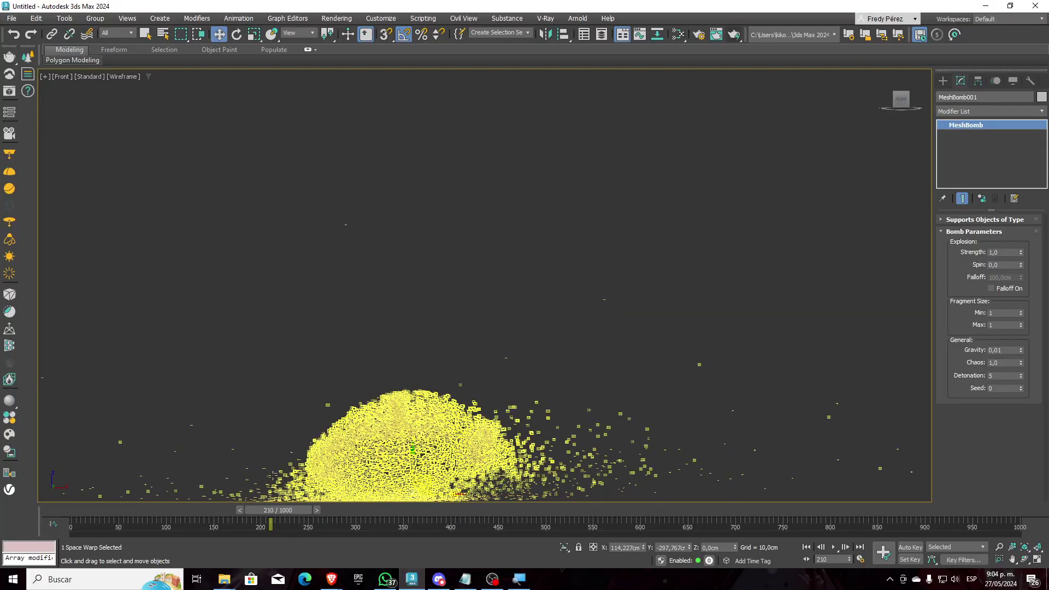
Return the animation to frame 0 and delete the teapot from the scene.
drag(280, 512, 64, 530)
middle_drag(637, 261, 704, 210)
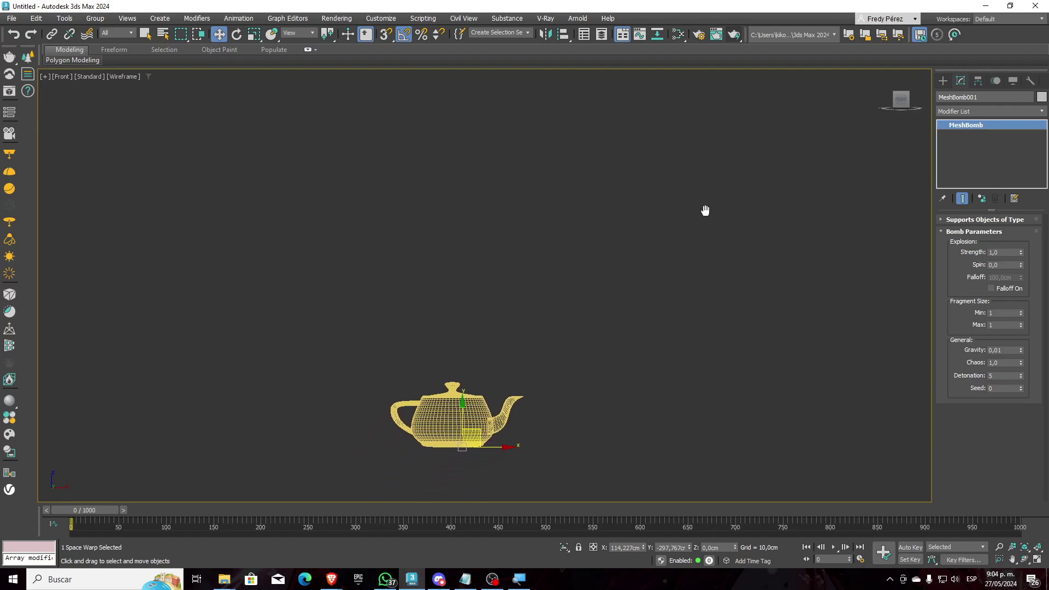
click(705, 211)
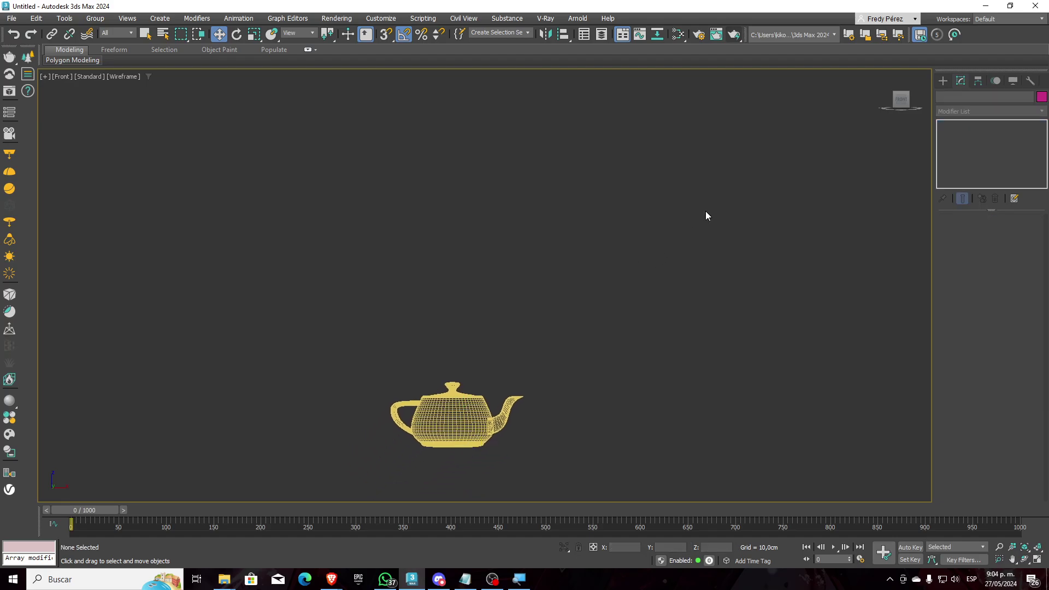
click(459, 428)
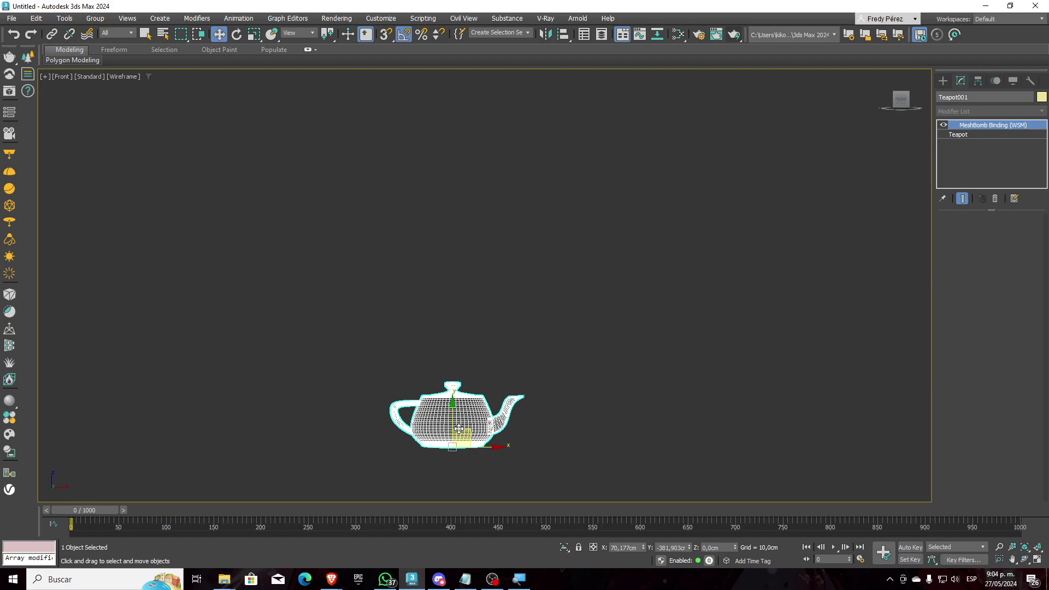
key(Delete)
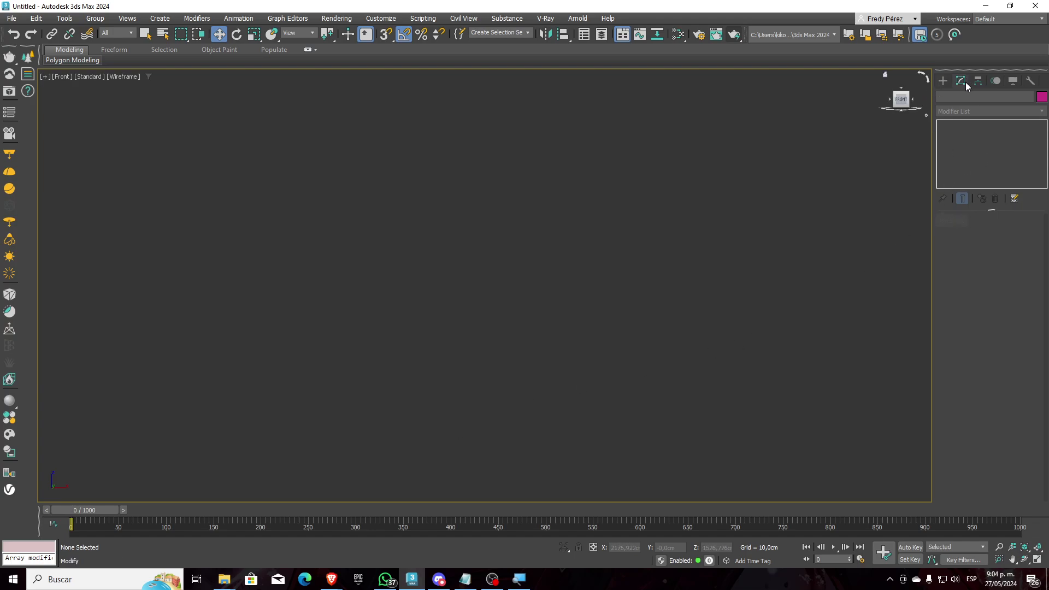
Display the Deflectors category of space warps and examine its available object types.
click(942, 81)
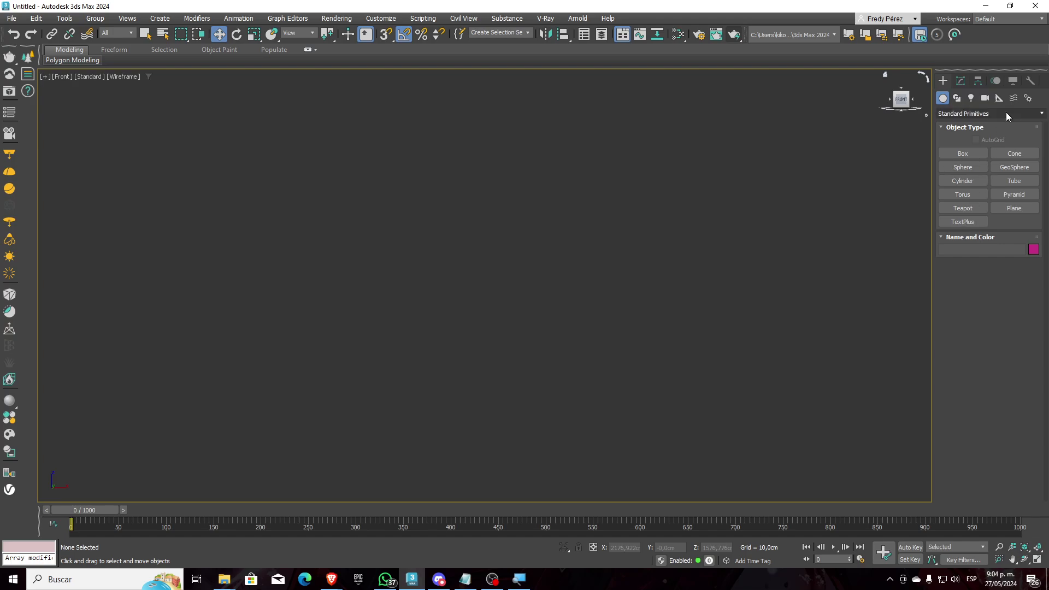
click(1013, 98)
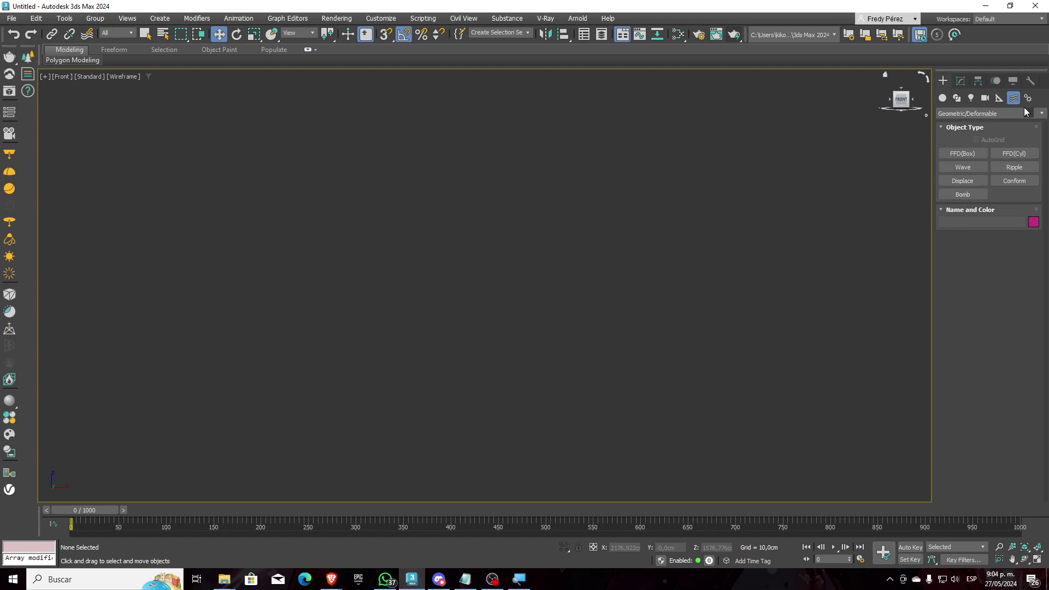
click(1000, 111)
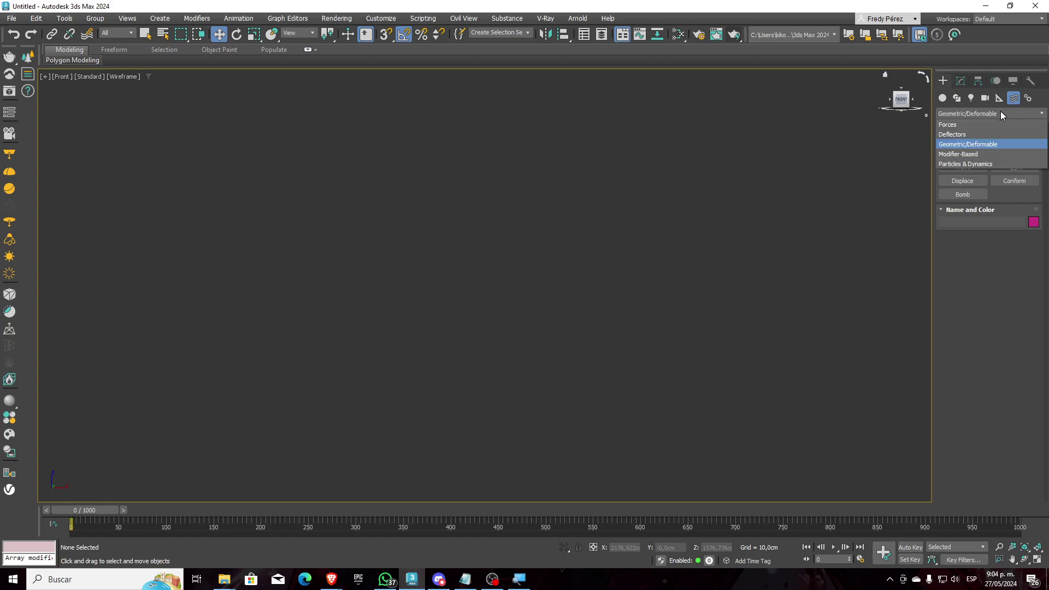
click(956, 135)
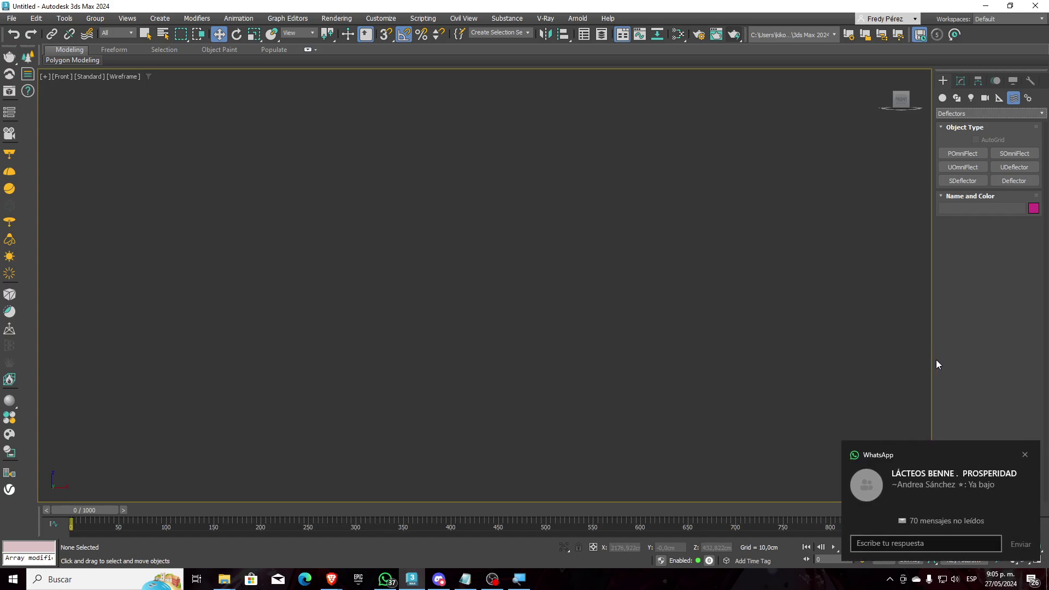
click(1025, 455)
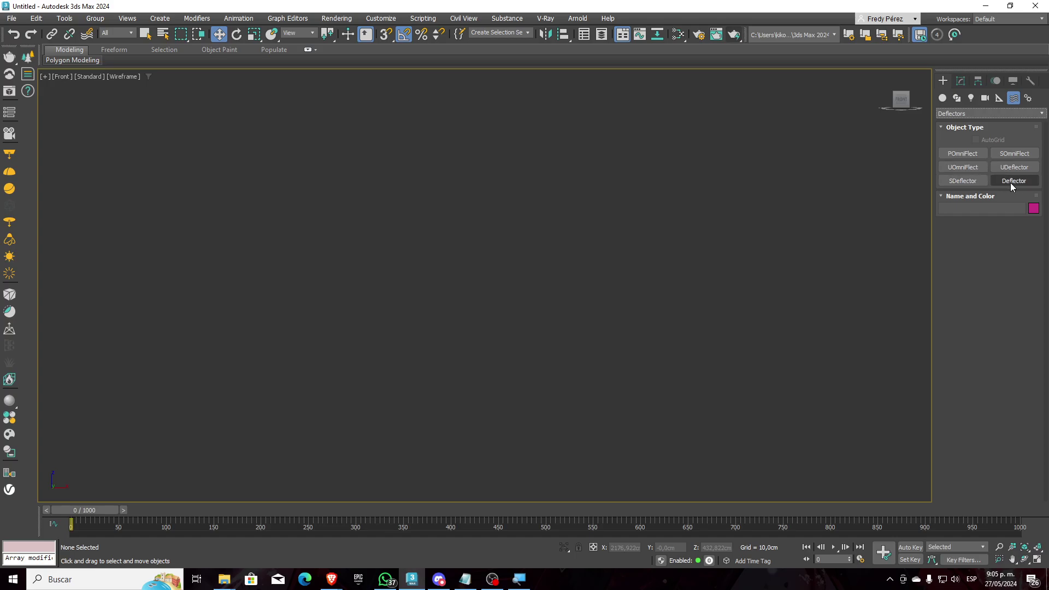
Create a Spray particle system in the Top view with an emitter about 415 cm wide and 321 cm long.
click(943, 97)
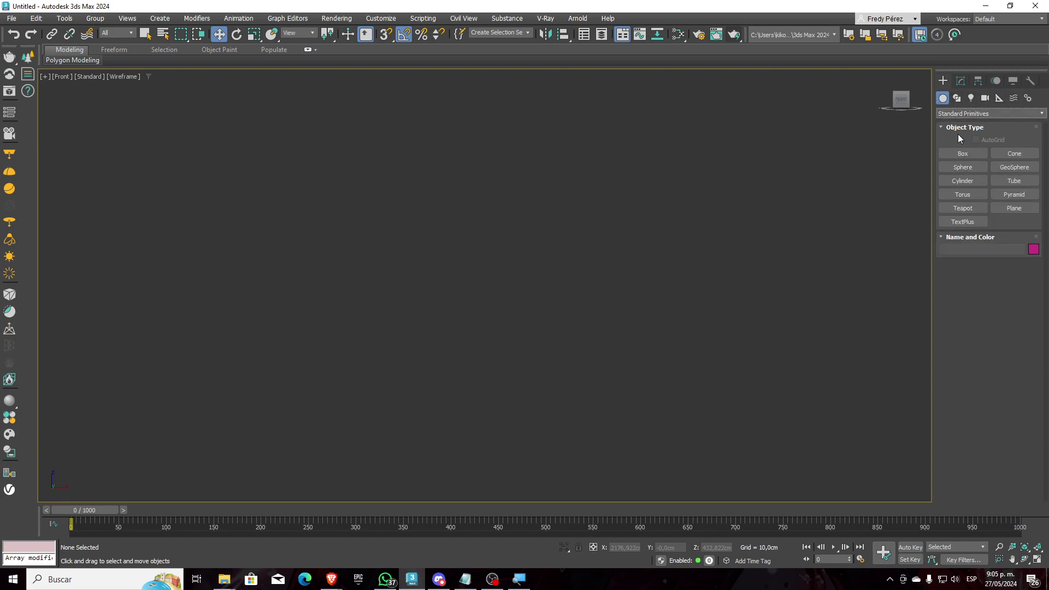
click(964, 115)
click(960, 155)
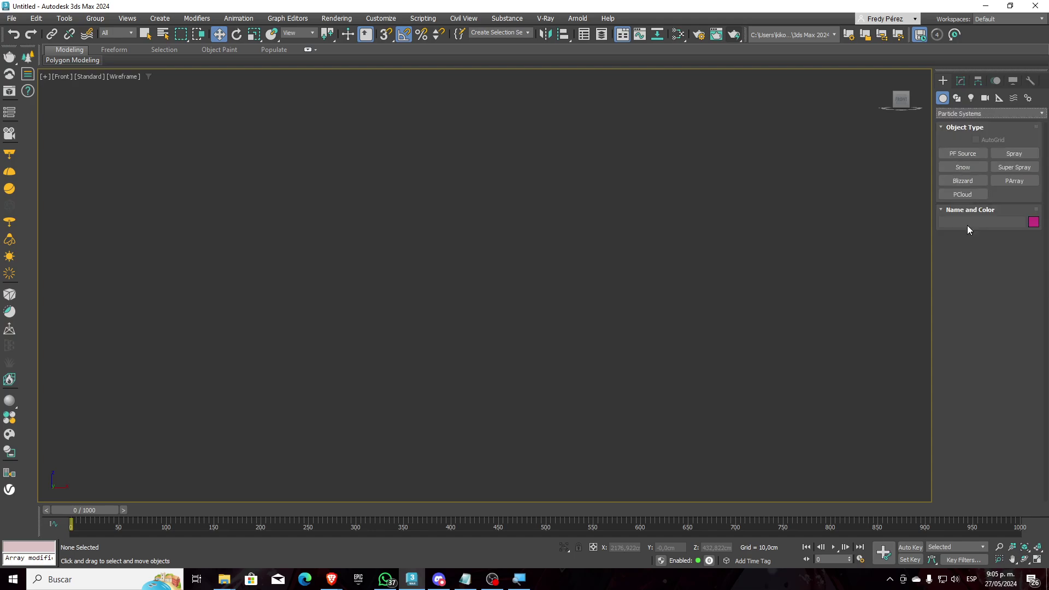
click(1016, 157)
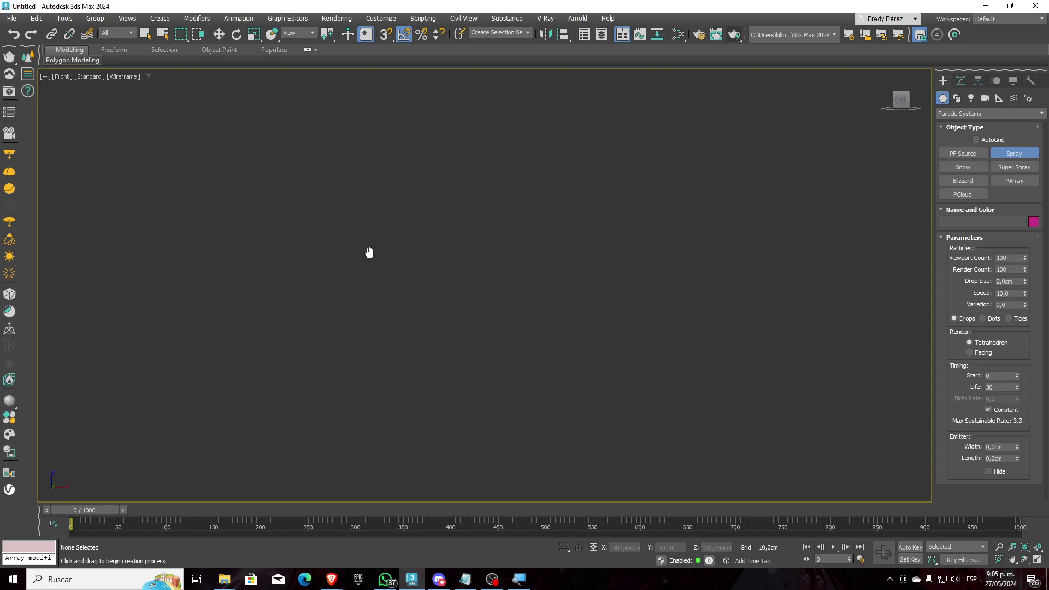
key(t)
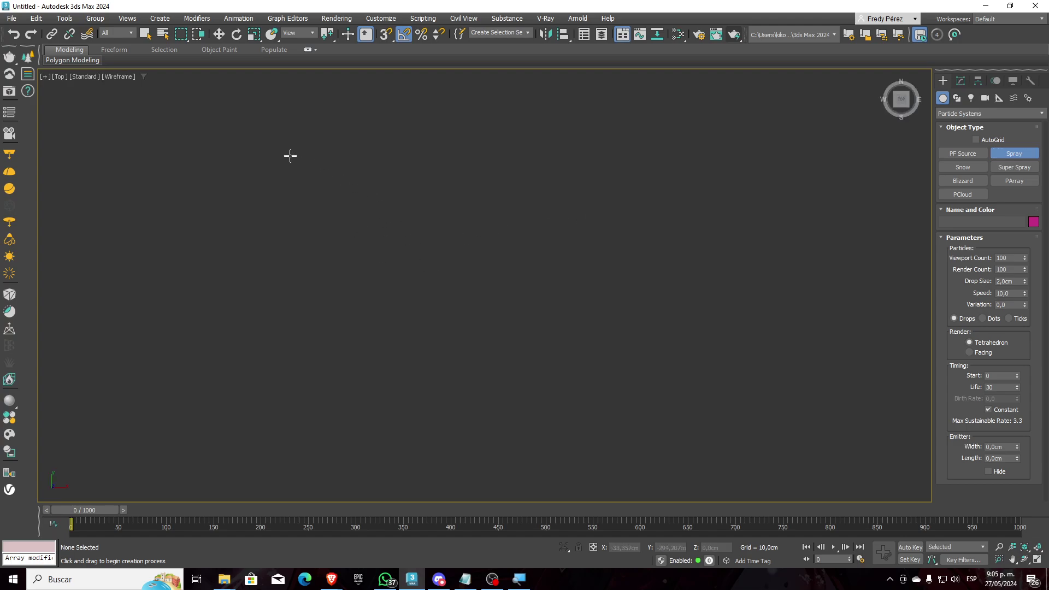
drag(289, 146, 707, 469)
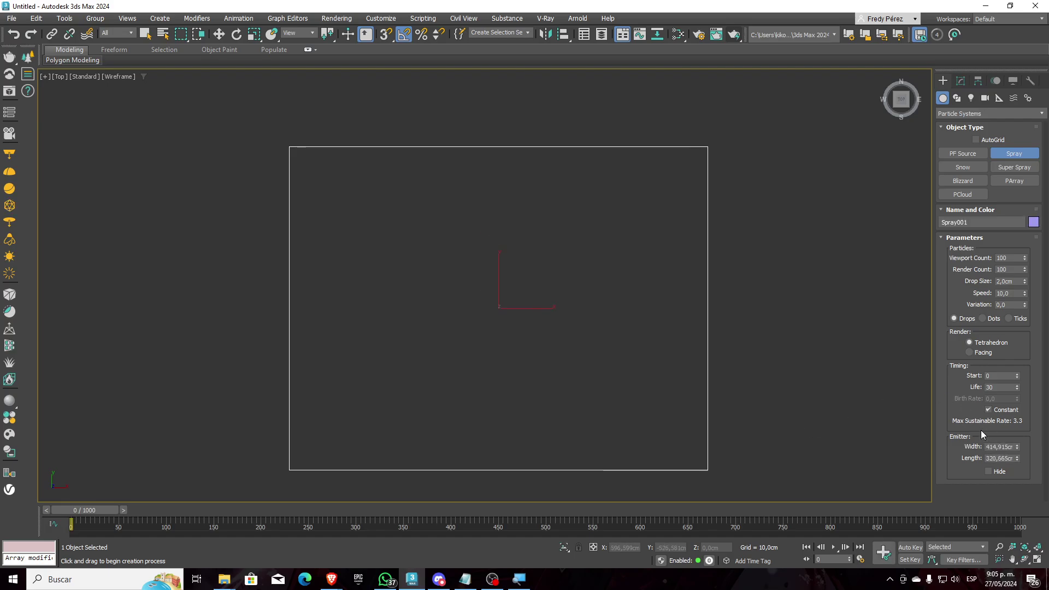
Set the spray emitter's width and length to 500 cm each.
double_click(1007, 448)
text(500)
key(Tab)
text(500)
key(Return)
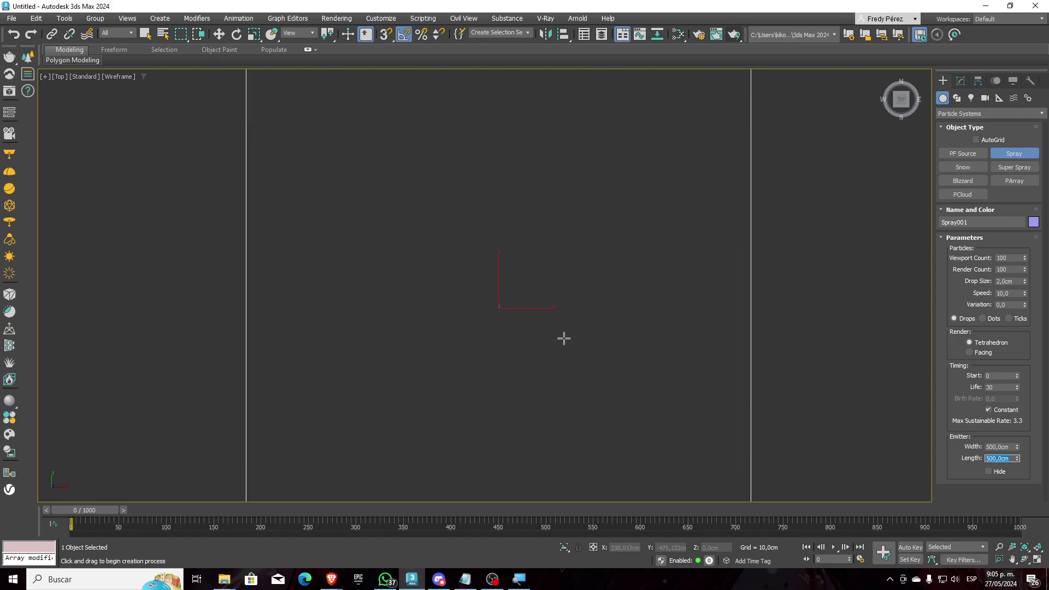
scroll(568, 319, down, 5)
scroll(569, 319, up, 2)
middle_drag(566, 316, 555, 286)
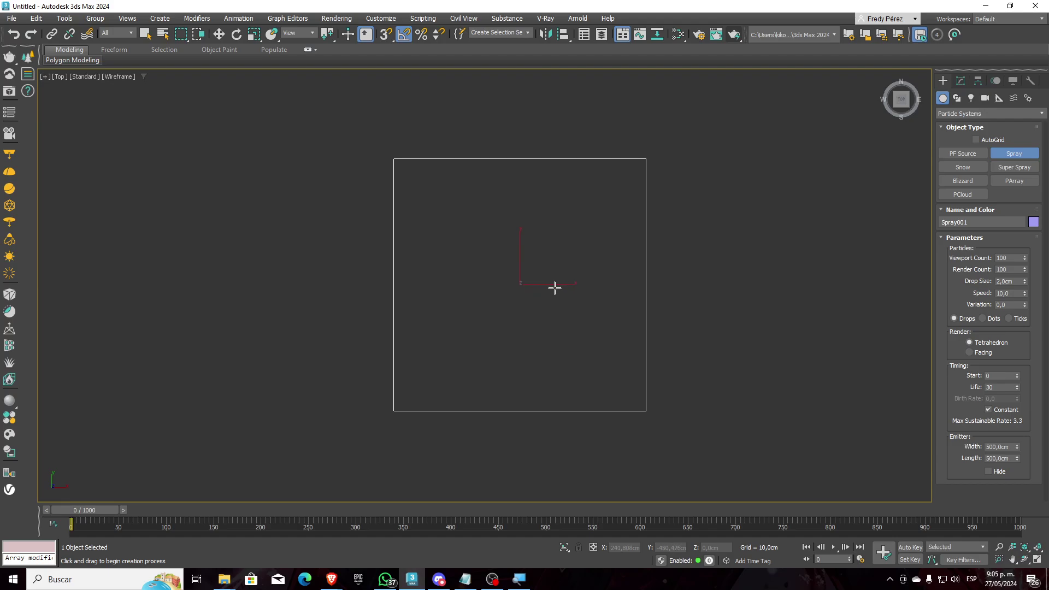
Show all four viewports and scrub the animation to frame 410 to examine the falling spray particles.
click(1037, 559)
middle_drag(738, 415, 714, 314)
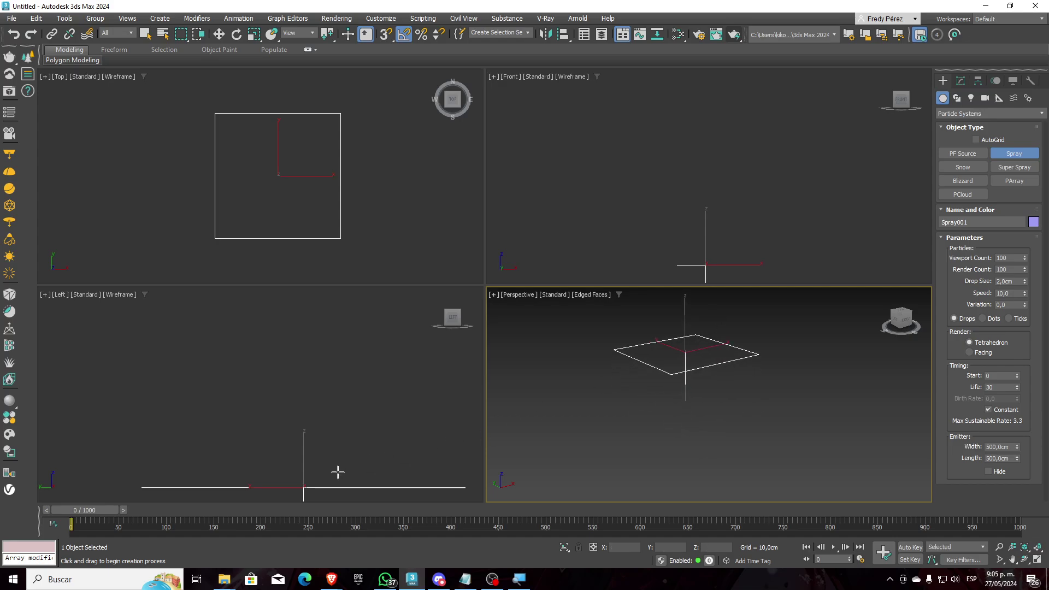
drag(155, 509, 480, 510)
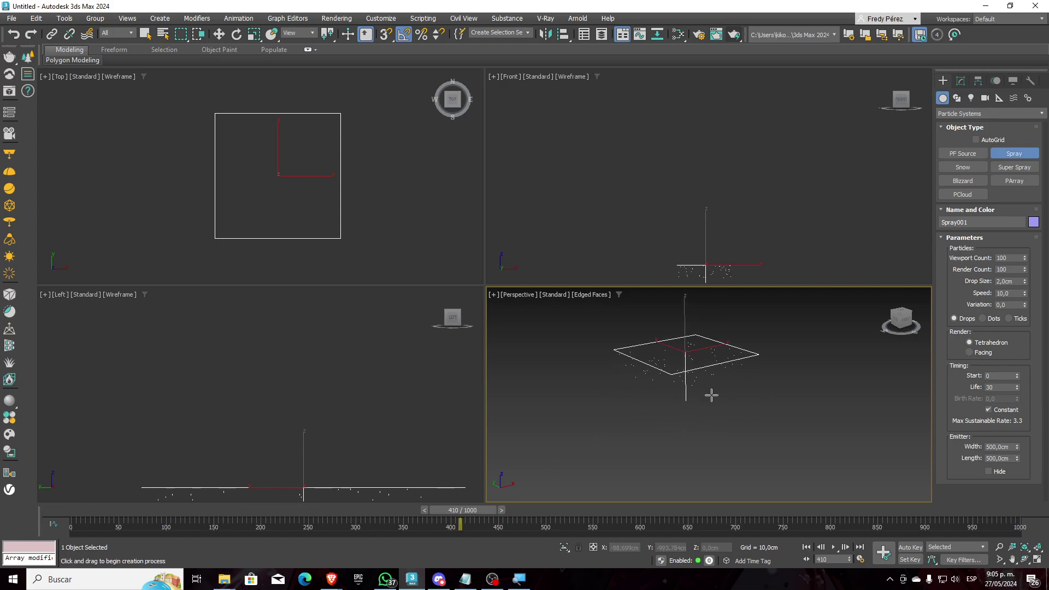
Set the spray particles' speed to 2 and their variation to 0,1.
click(1009, 293)
text(2)
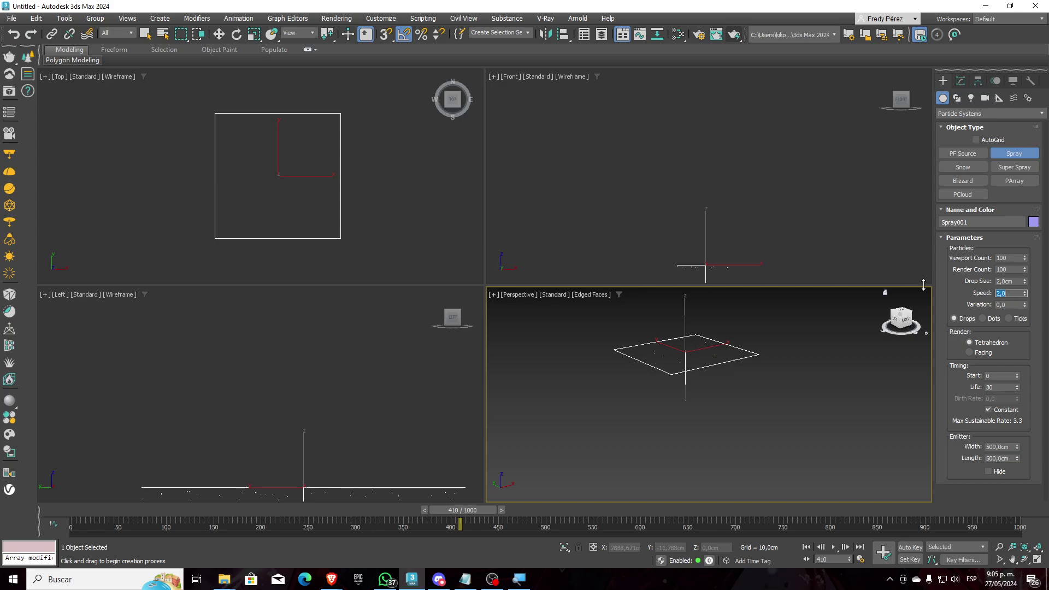
click(1010, 304)
key(Return)
Set the spray's timing to start at frame -50 with a particle life of 500.
click(964, 398)
click(999, 376)
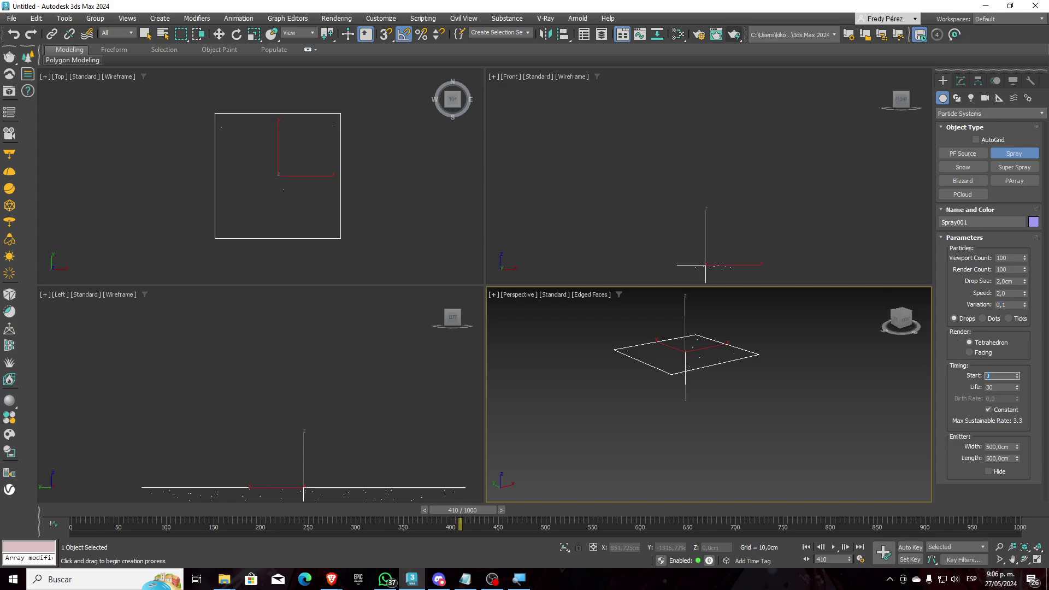
click(993, 387)
text(500)
key(Return)
Set the spray's viewport particle count to 200.
click(1008, 258)
text(200)
key(Return)
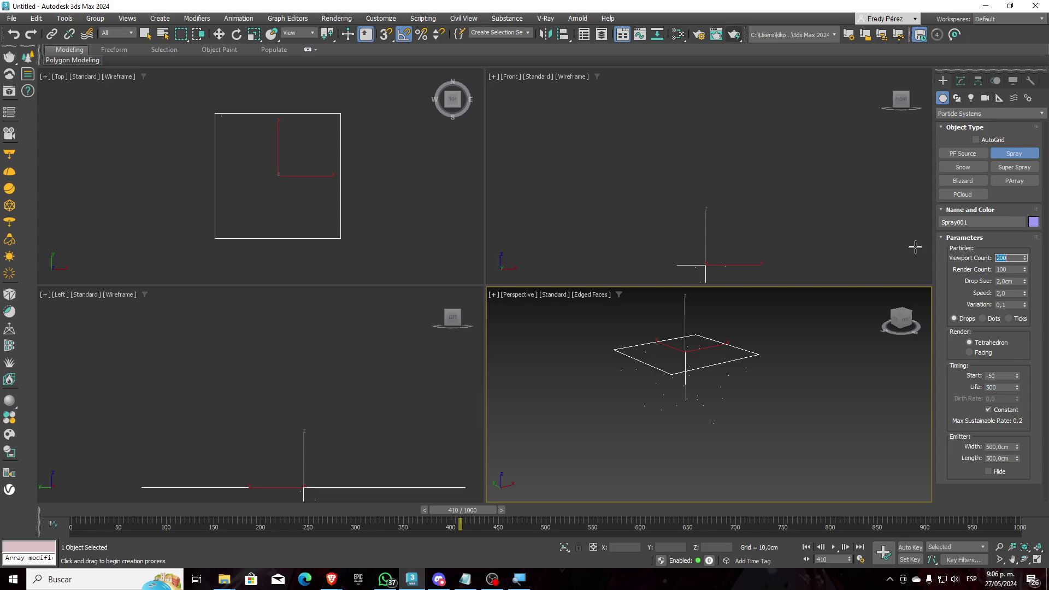
Raise the spray's viewport particle count to 2000.
text(2)
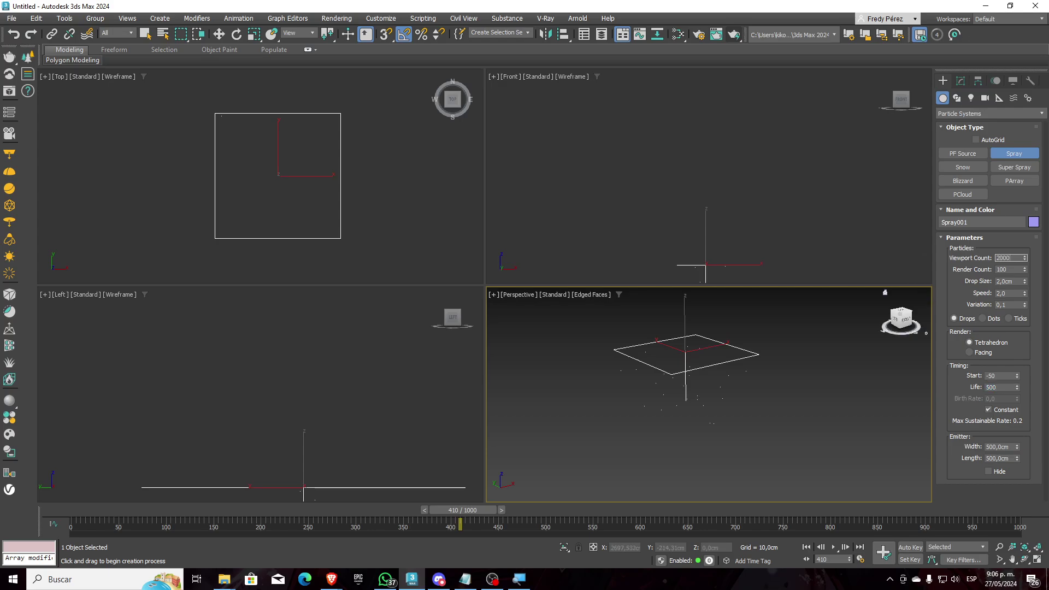
text(000)
key(Return)
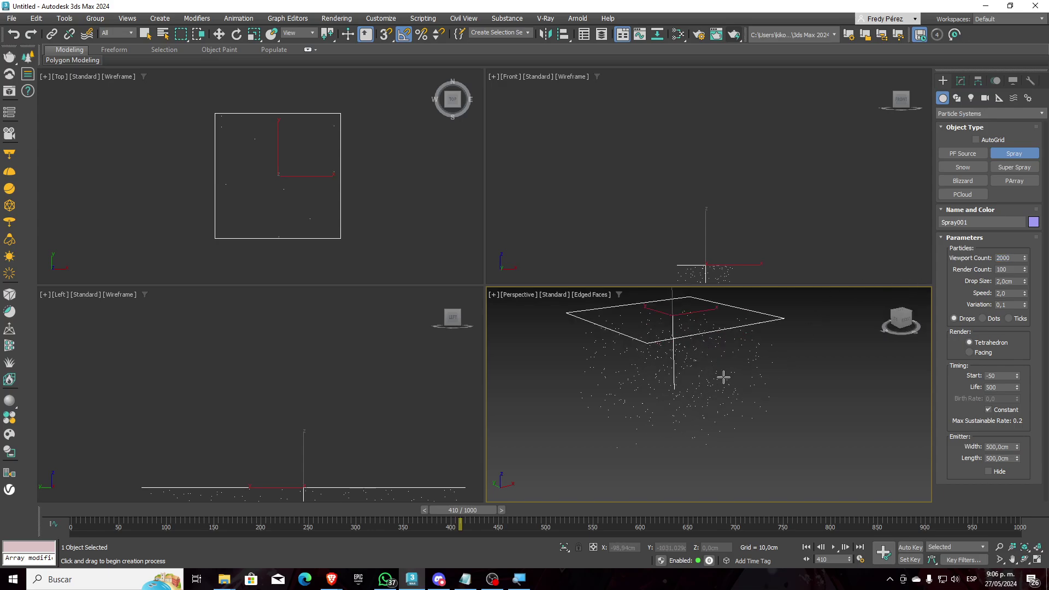
scroll(723, 377, up, 3)
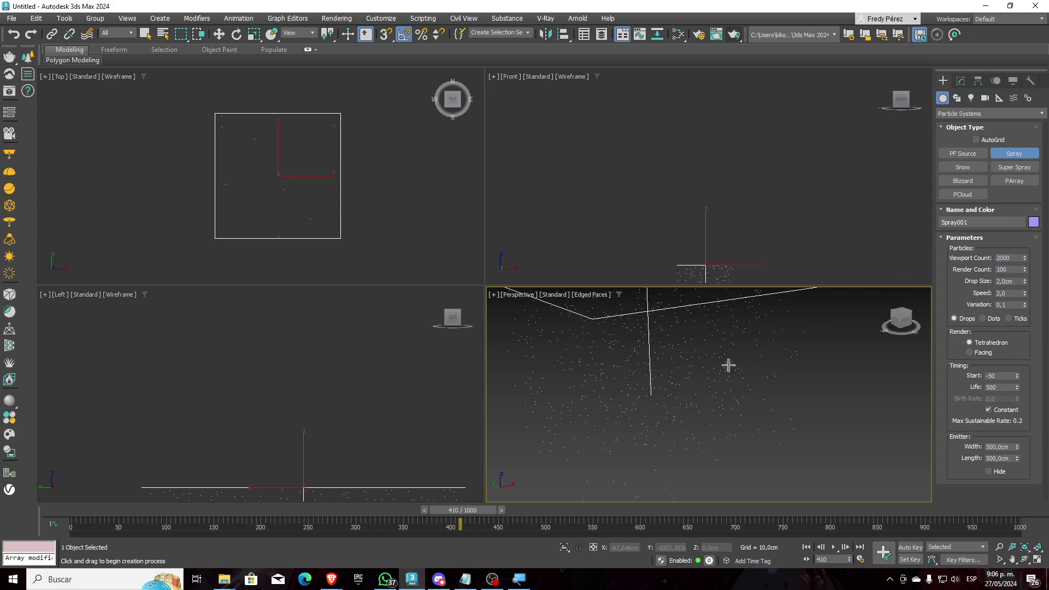
Display the spray particles as ticks in an enlarged Perspective view and scrub the animation to frame 413.
click(1036, 559)
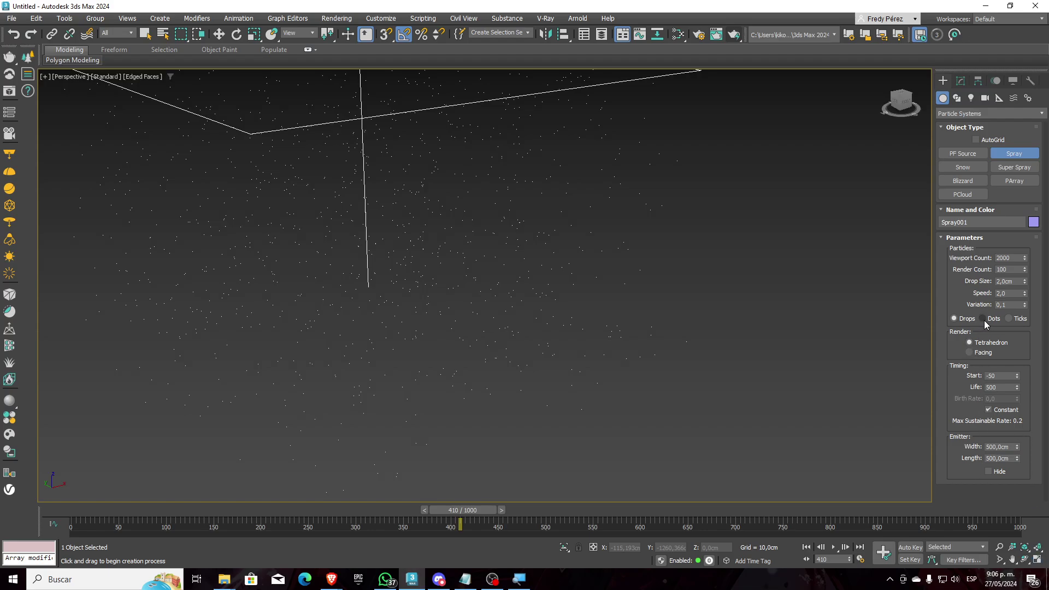
click(1010, 319)
middle_drag(528, 278, 612, 310)
scroll(611, 310, down, 3)
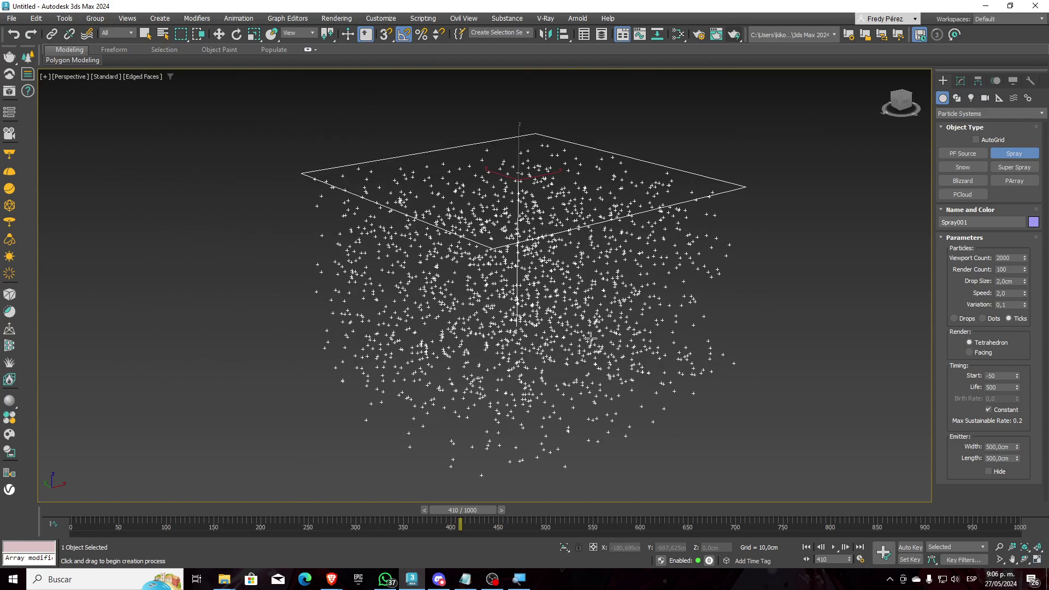
mouse_move(483, 510)
mouse_down()
mouse_move(150, 524)
mouse_move(582, 525)
mouse_move(463, 524)
mouse_up()
middle_drag(535, 444, 543, 416)
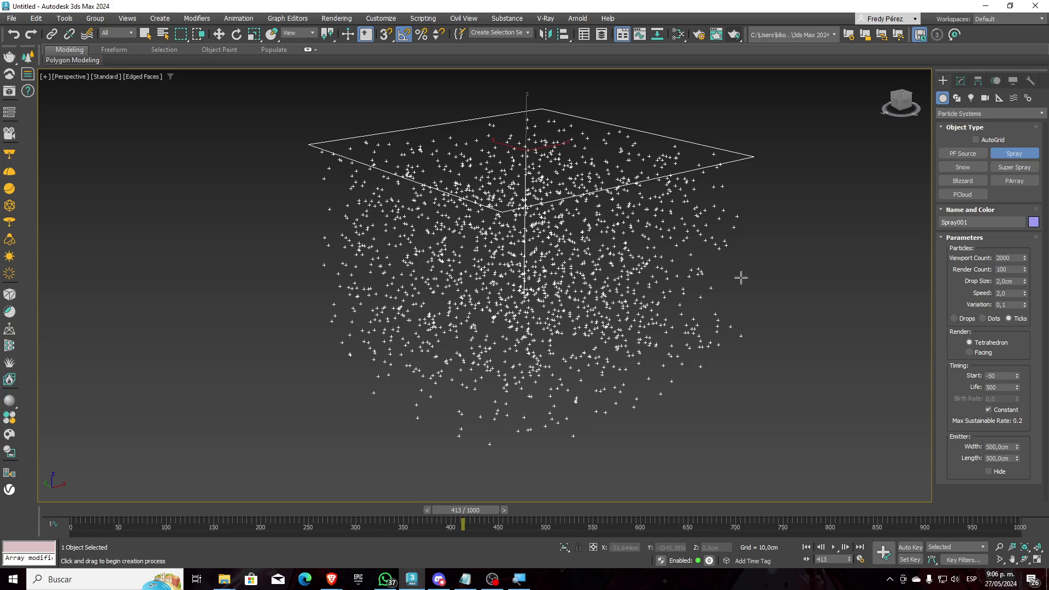
Create a Deflector space warp about 111 cm wide and 138 cm long on the ground beside the spray.
click(1014, 98)
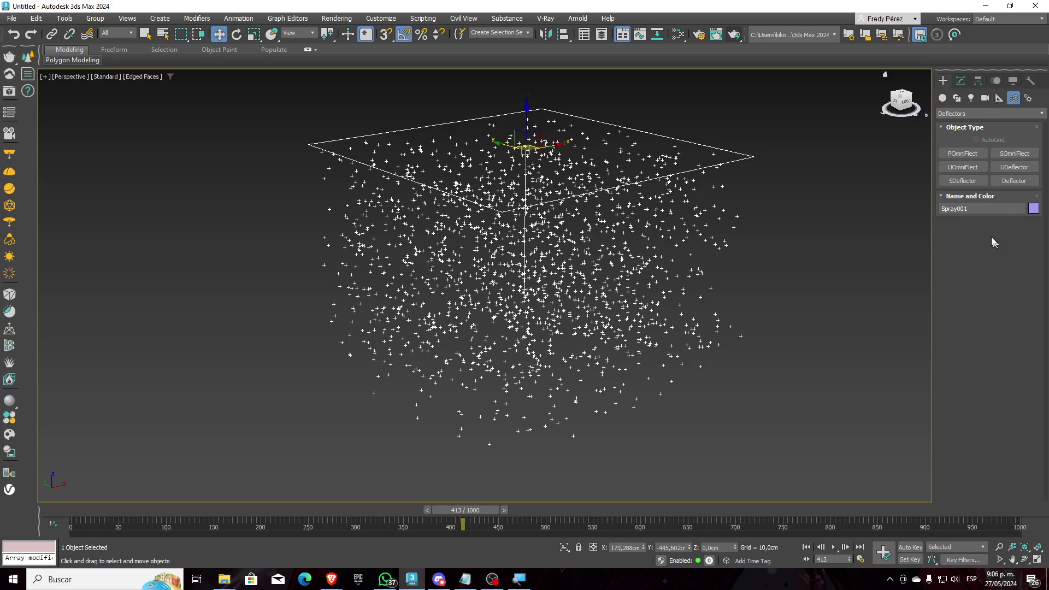
click(1006, 181)
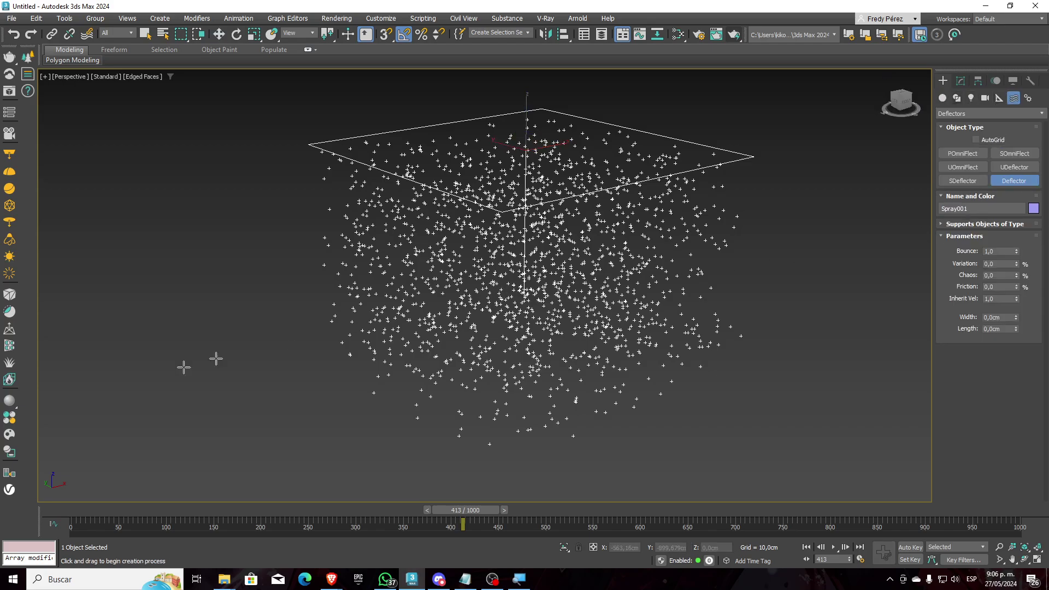
mouse_move(96, 382)
mouse_down()
mouse_move(269, 442)
mouse_move(296, 405)
mouse_up()
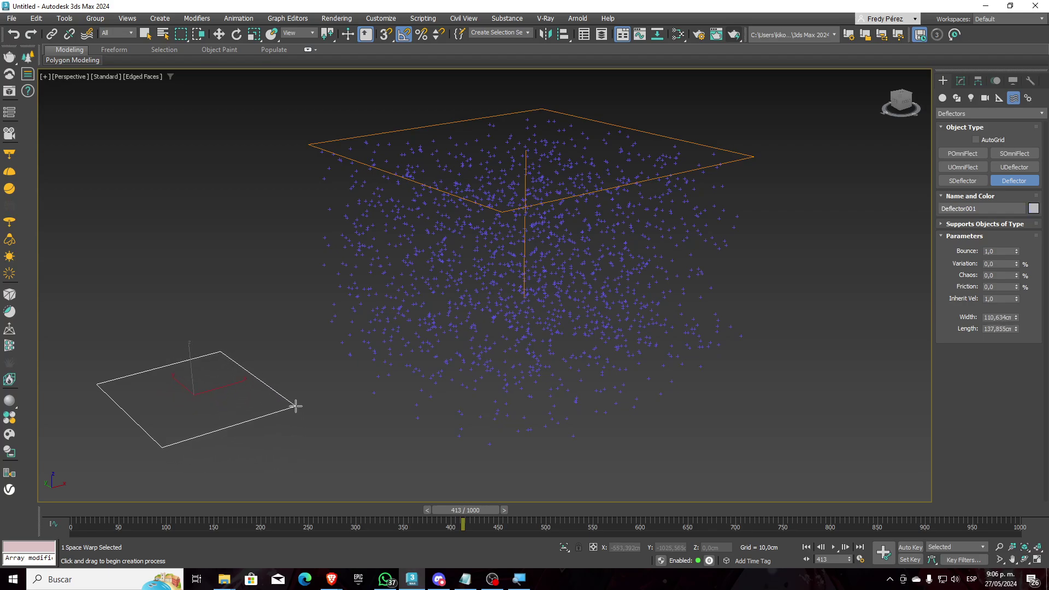
Move the deflector along the X axis toward the spray and ready it for uniform scaling in the Front view.
click(219, 35)
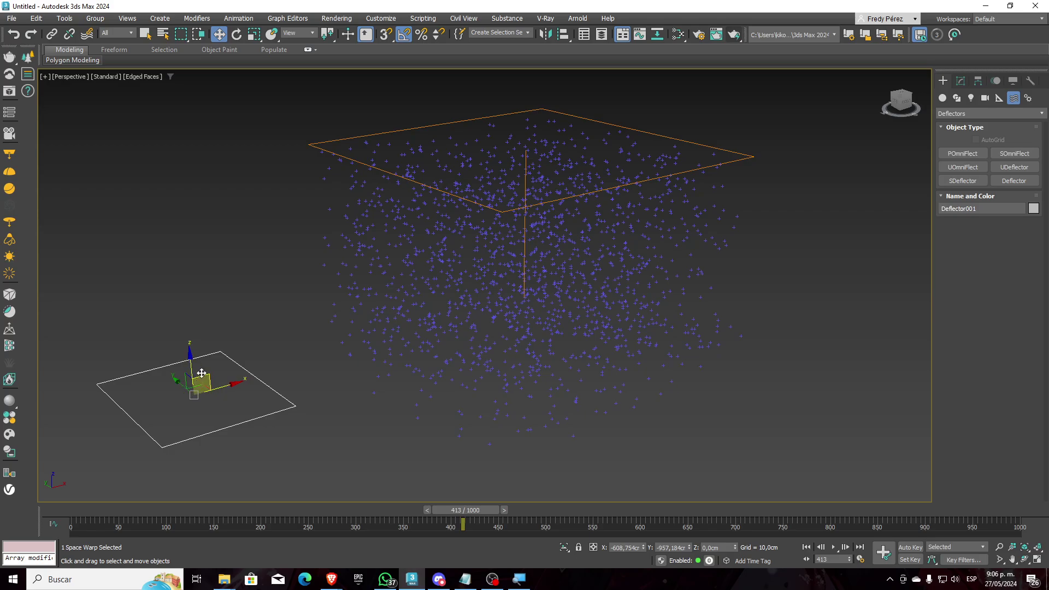
scroll(201, 373, up, 2)
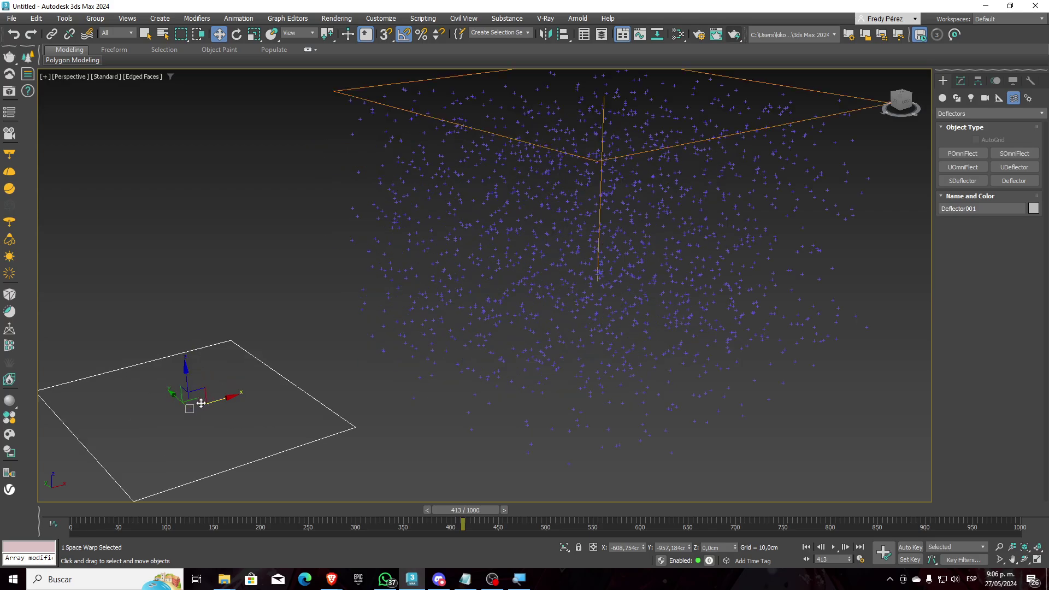
drag(196, 400, 419, 390)
key(r)
key(f)
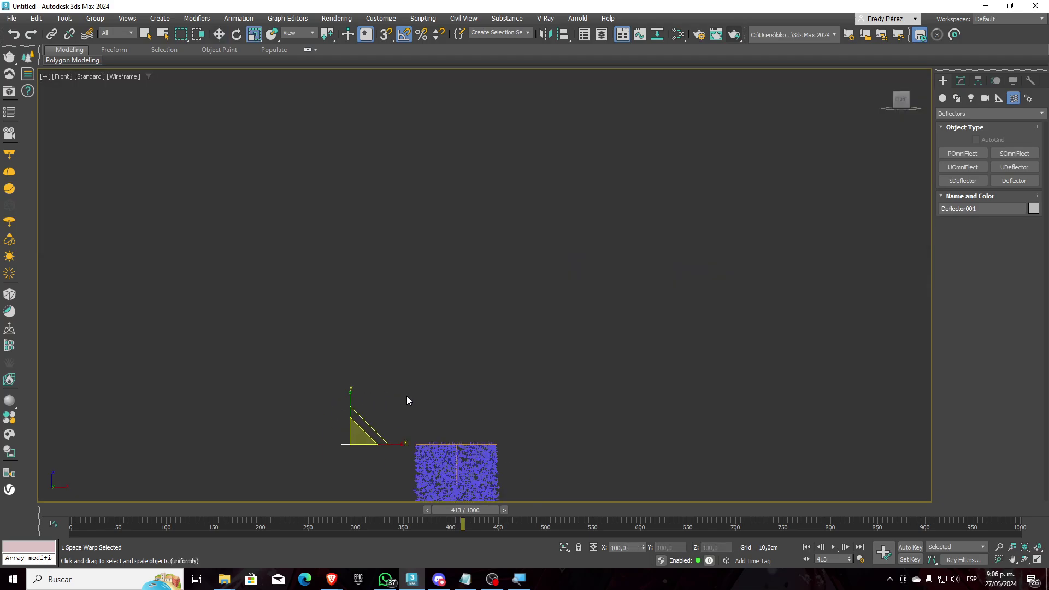
Move the deflector beneath the front corner of the particle emitter, to about X -39, Y -635, Z -220 cm.
scroll(387, 323, up, 3)
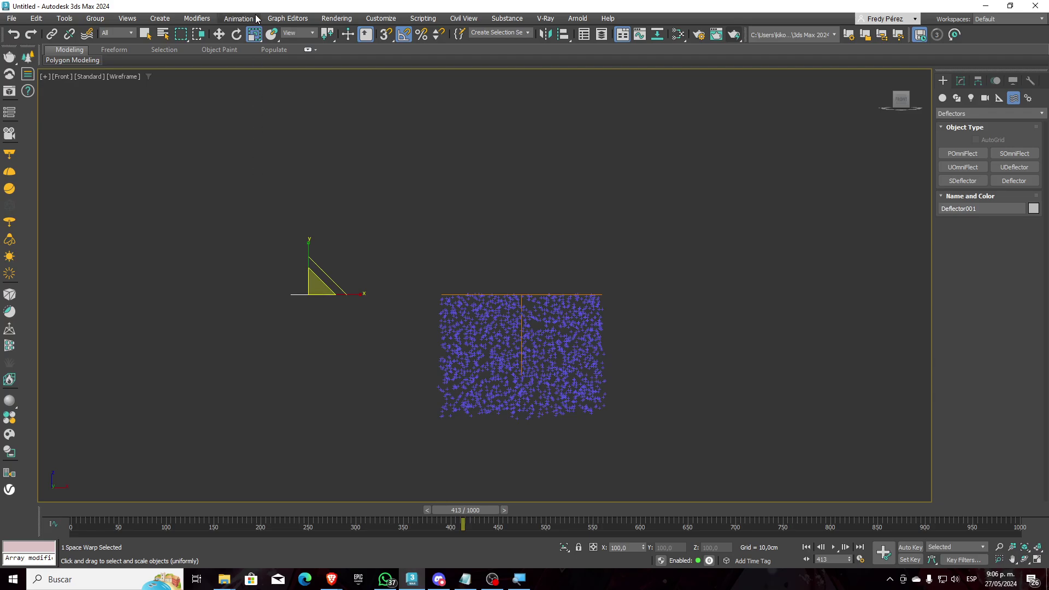
click(218, 34)
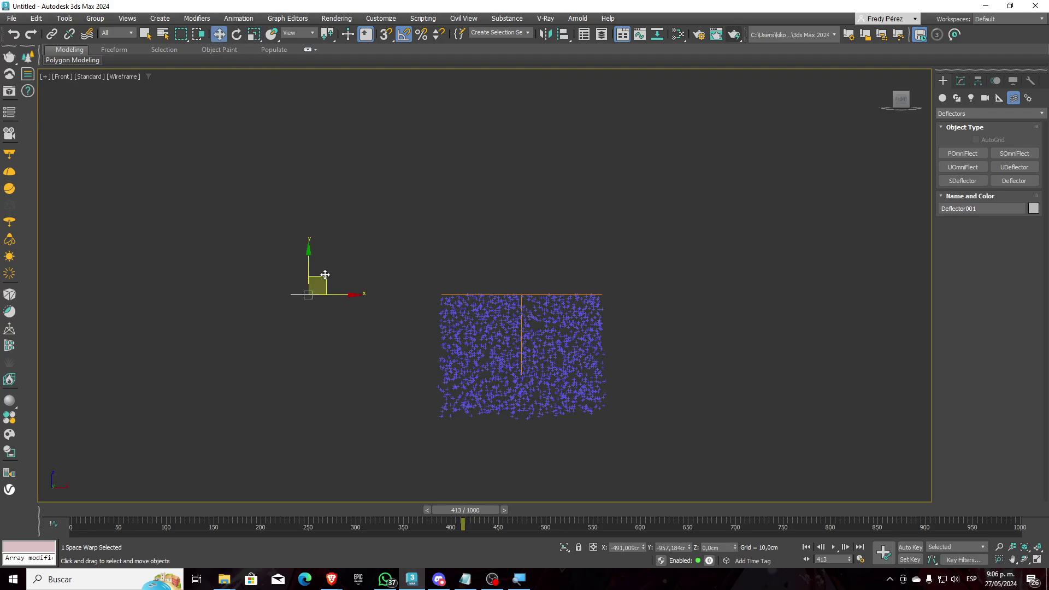
drag(322, 280, 462, 342)
scroll(462, 343, up, 5)
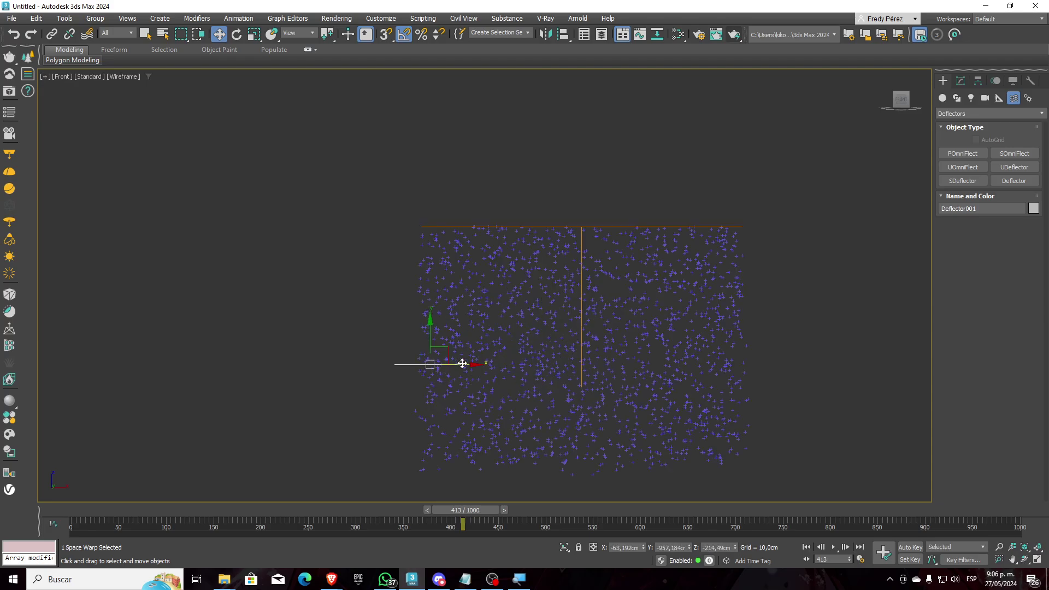
drag(432, 350, 451, 358)
key(t)
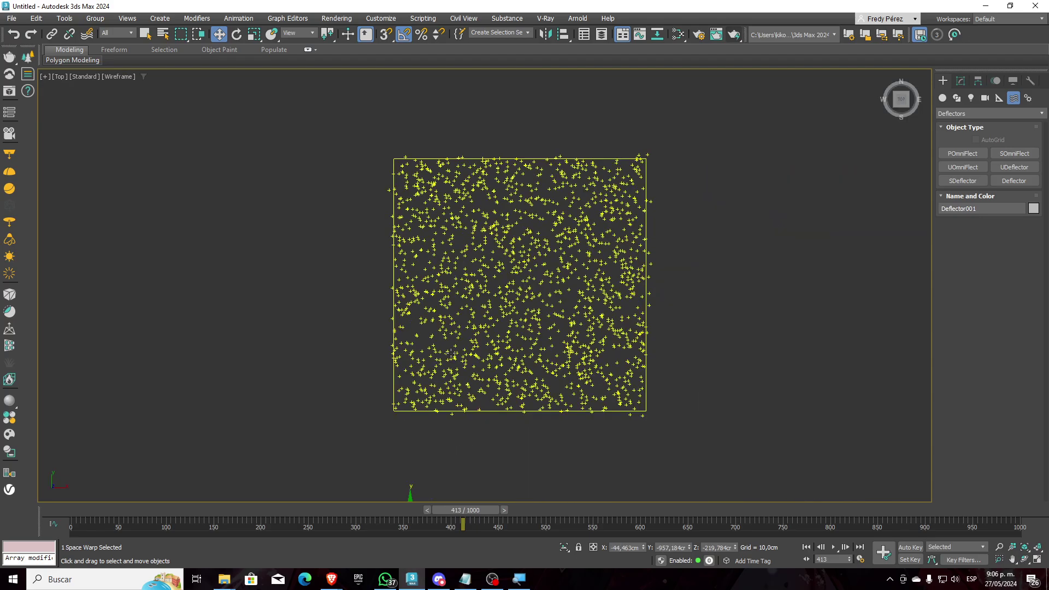
middle_drag(449, 355, 477, 248)
drag(457, 417, 460, 254)
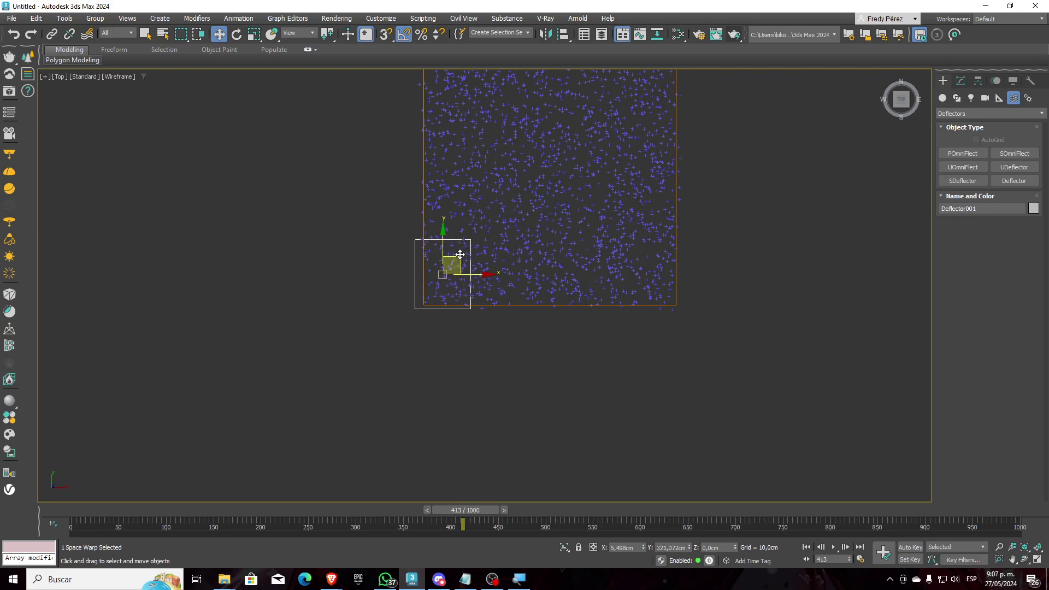
Go to frame 124 and bind the deflector to the particle system.
click(1037, 561)
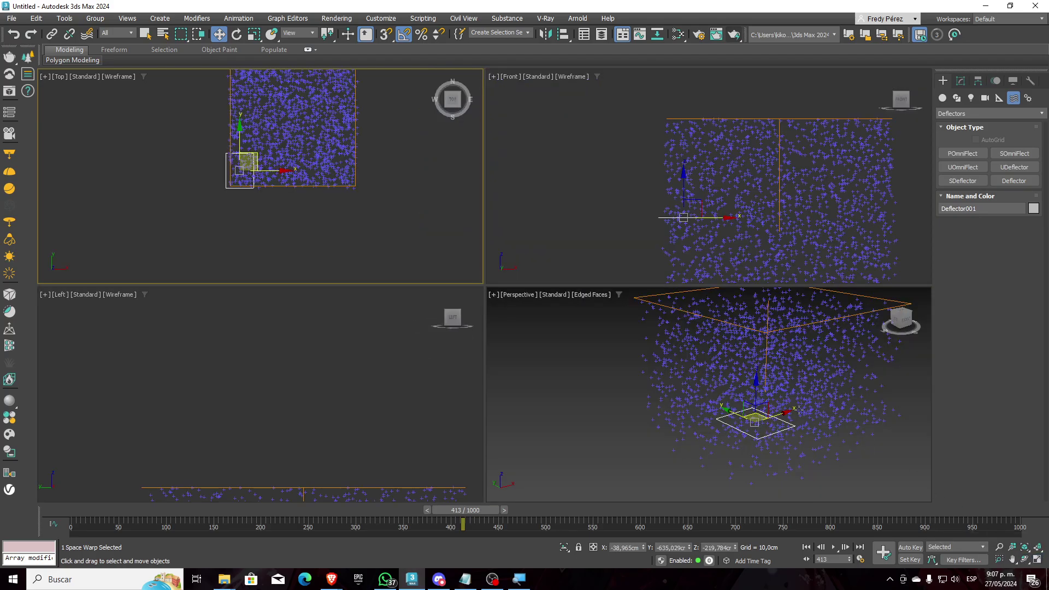
scroll(731, 206, up, 3)
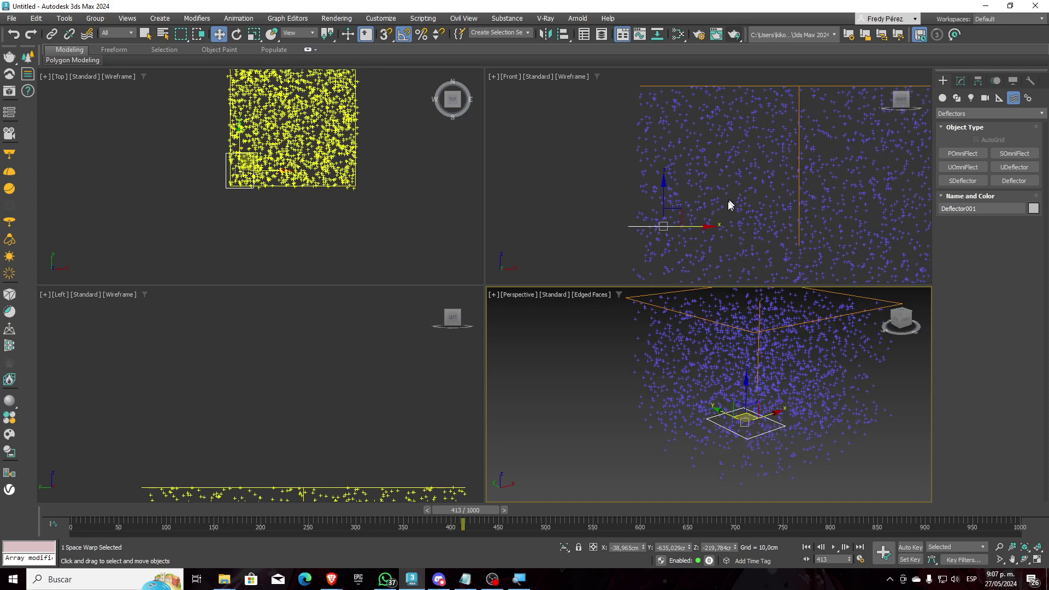
middle_drag(724, 398, 708, 398)
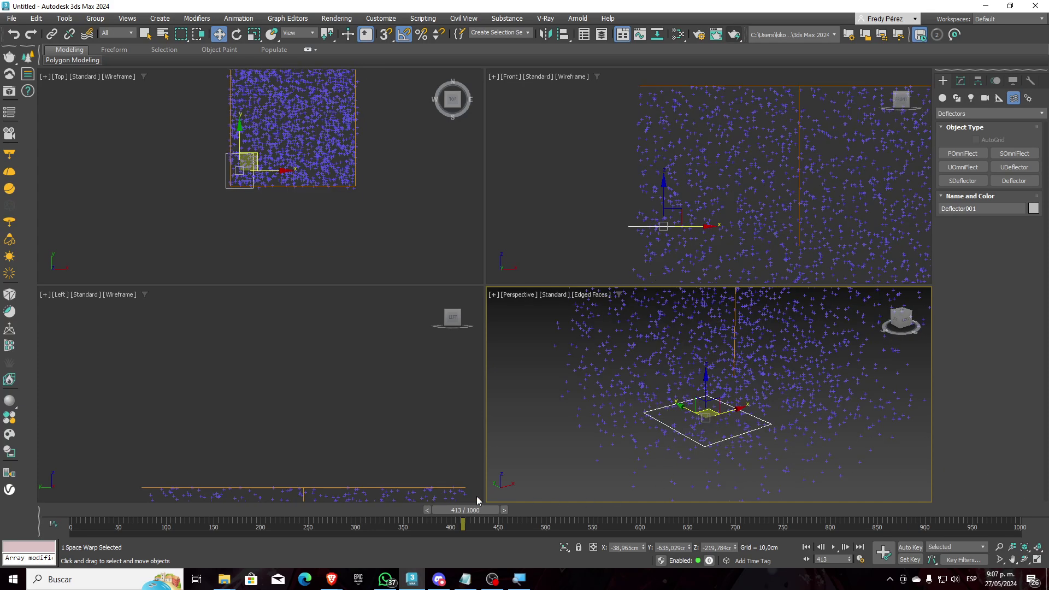
drag(456, 514, 189, 523)
key(w)
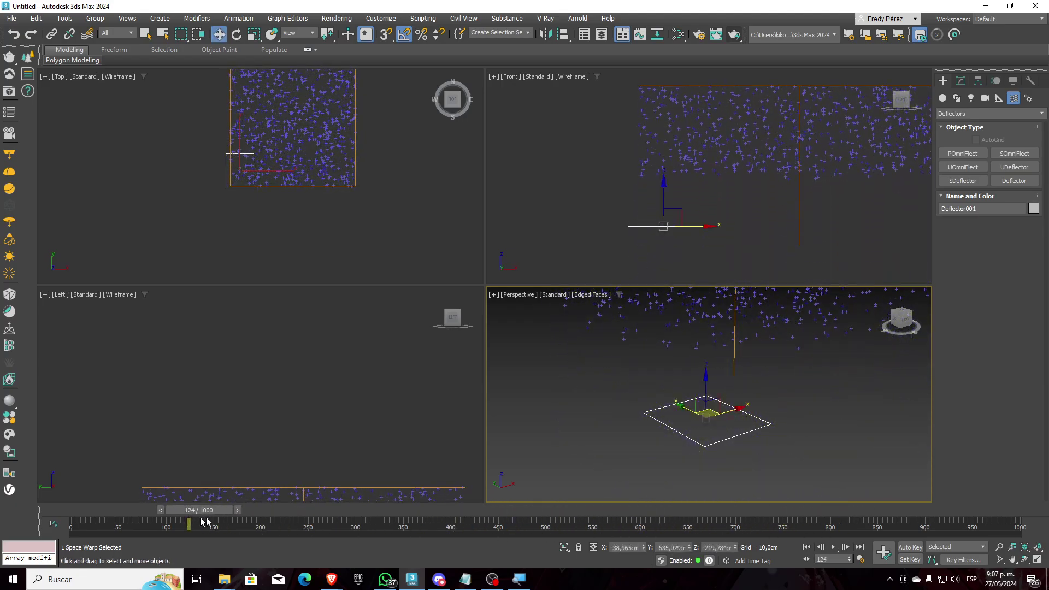
click(87, 34)
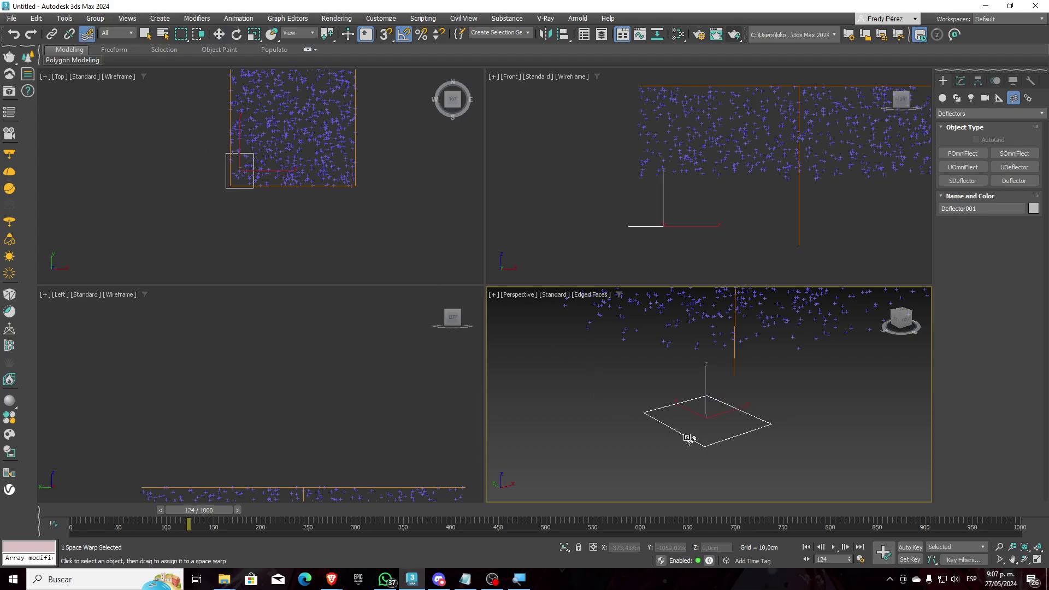
drag(685, 436, 788, 323)
Scrub the animation to frame 246, examine up close how the particles meet the deflector, and return to frame 0.
click(1037, 559)
middle_drag(645, 355, 621, 427)
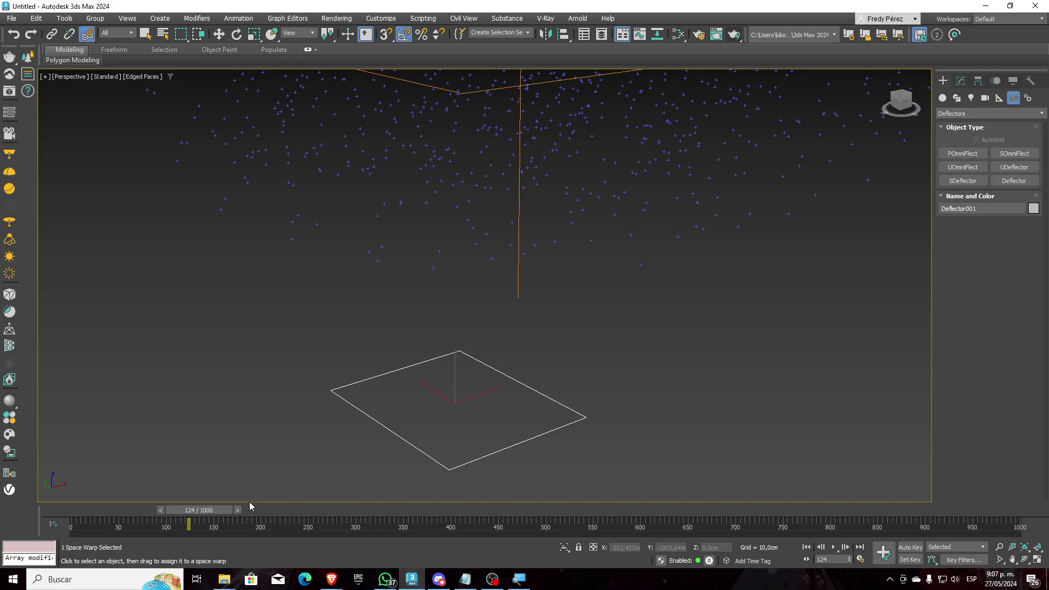
drag(188, 516, 278, 523)
drag(313, 524, 300, 525)
scroll(436, 452, up, 5)
scroll(450, 359, down, 5)
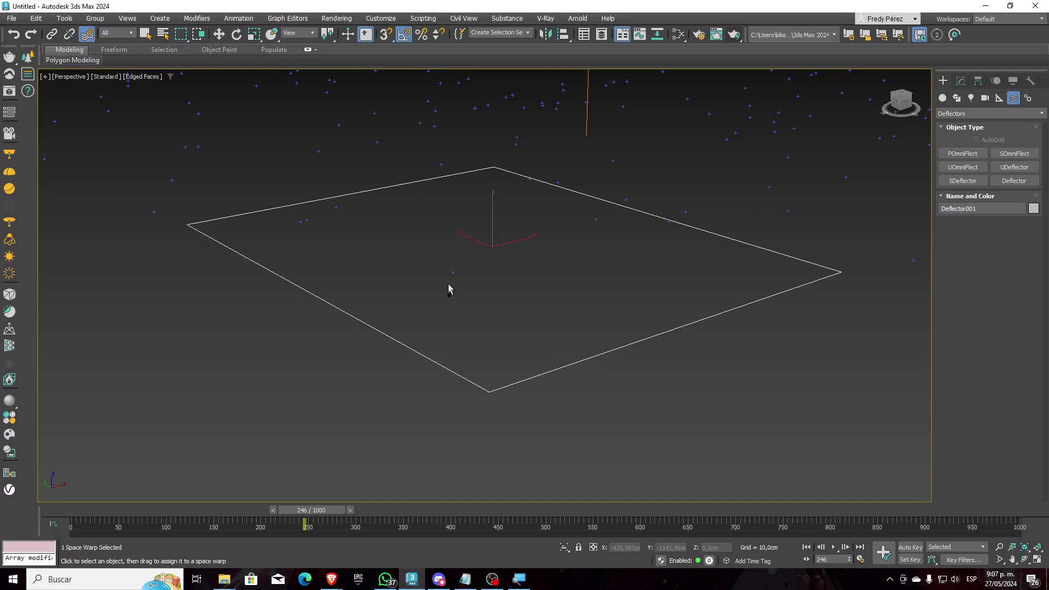
scroll(454, 278, up, 5)
scroll(456, 269, down, 6)
scroll(456, 266, up, 6)
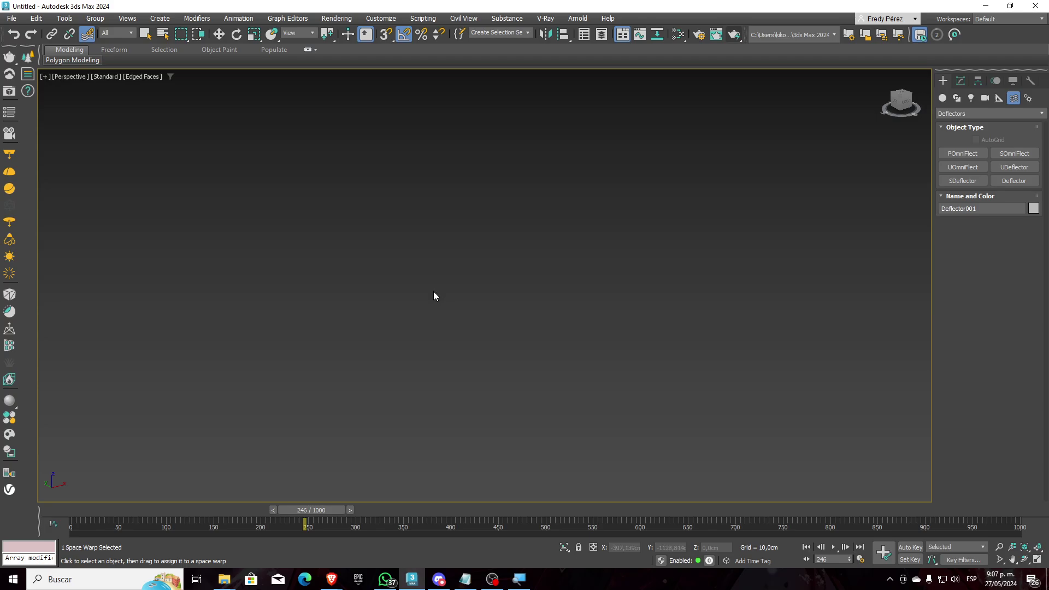
scroll(437, 295, down, 6)
scroll(428, 300, up, 4)
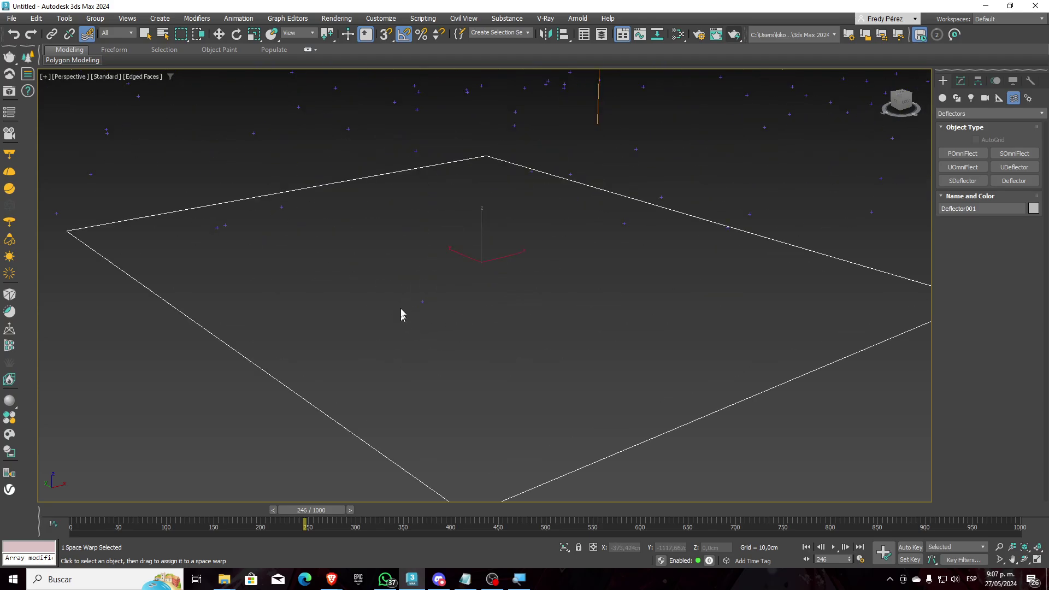
scroll(463, 339, down, 2)
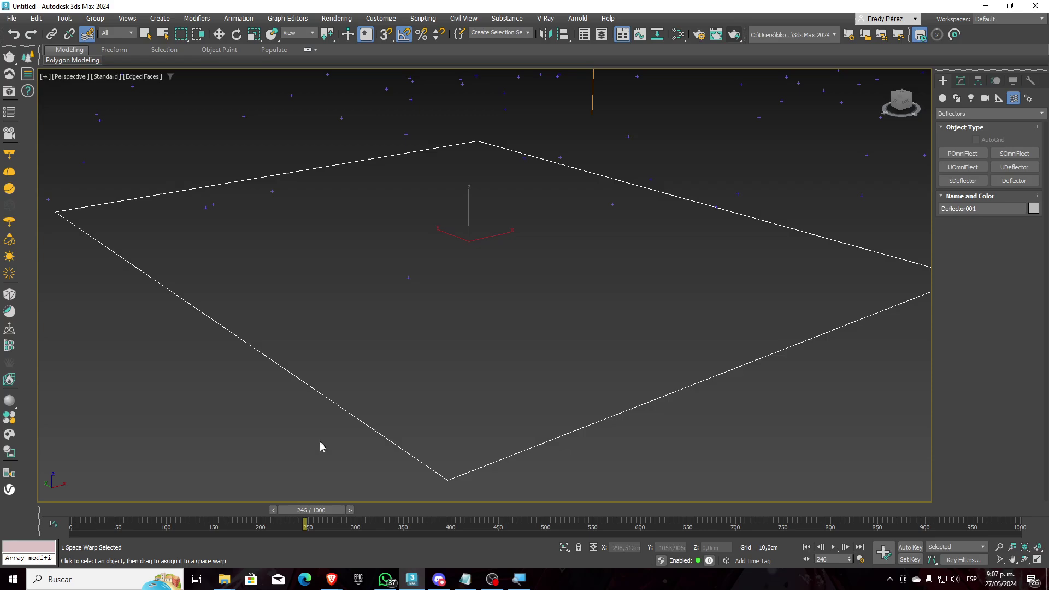
drag(312, 513, 2, 549)
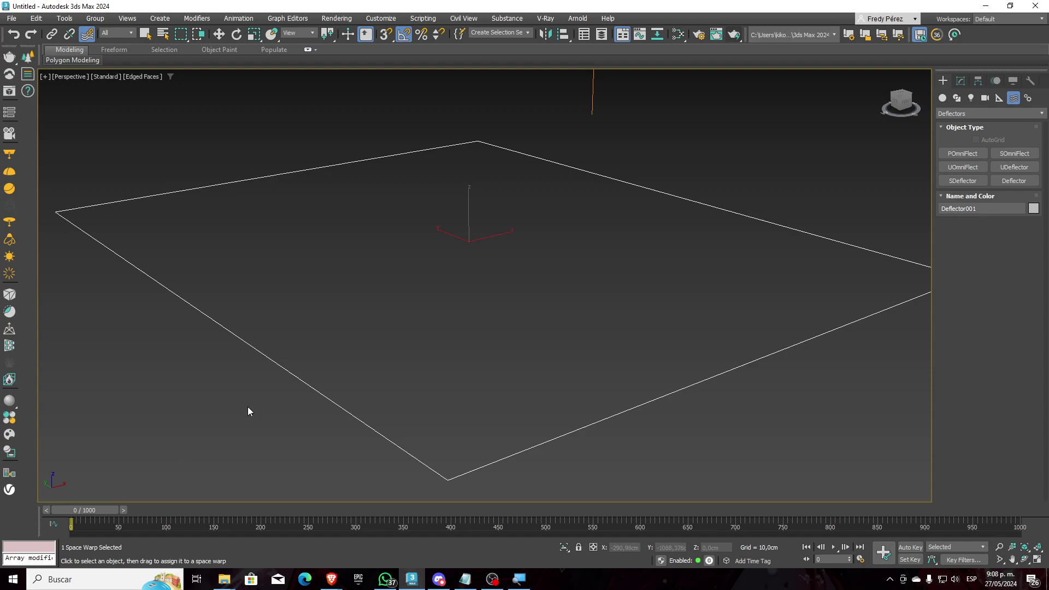
Create a Gravity space warp with an icon size of about 69 cm below the particle emitter in the Front view.
scroll(314, 370, down, 5)
middle_drag(335, 355, 337, 422)
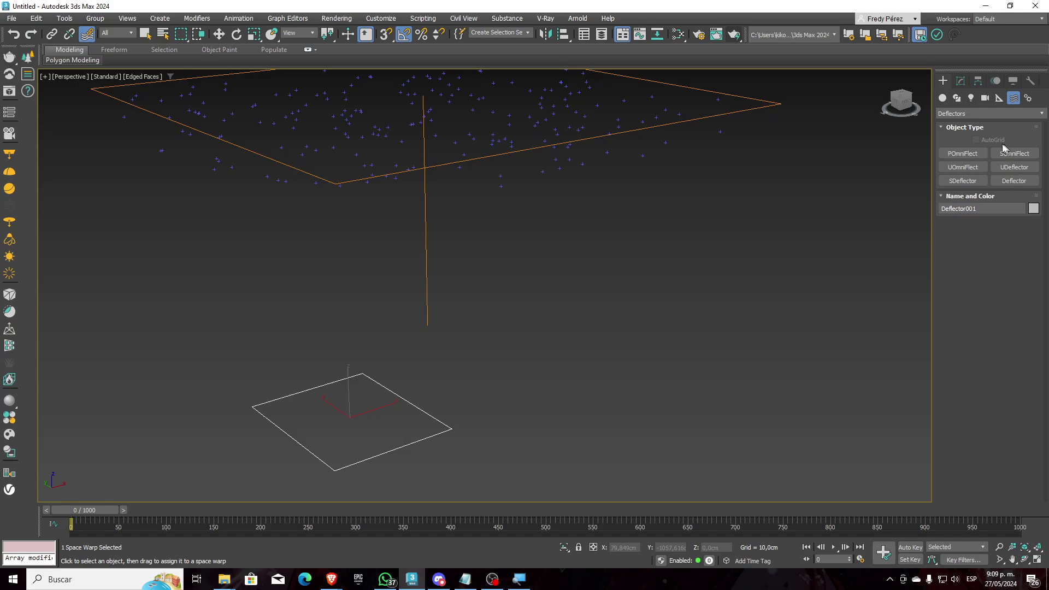
click(1014, 115)
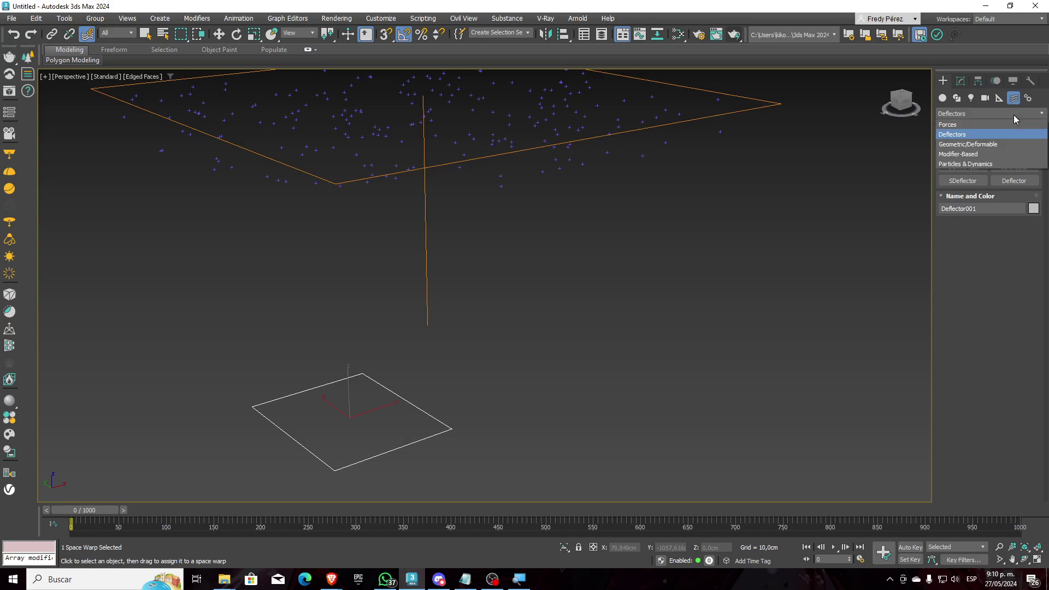
click(973, 125)
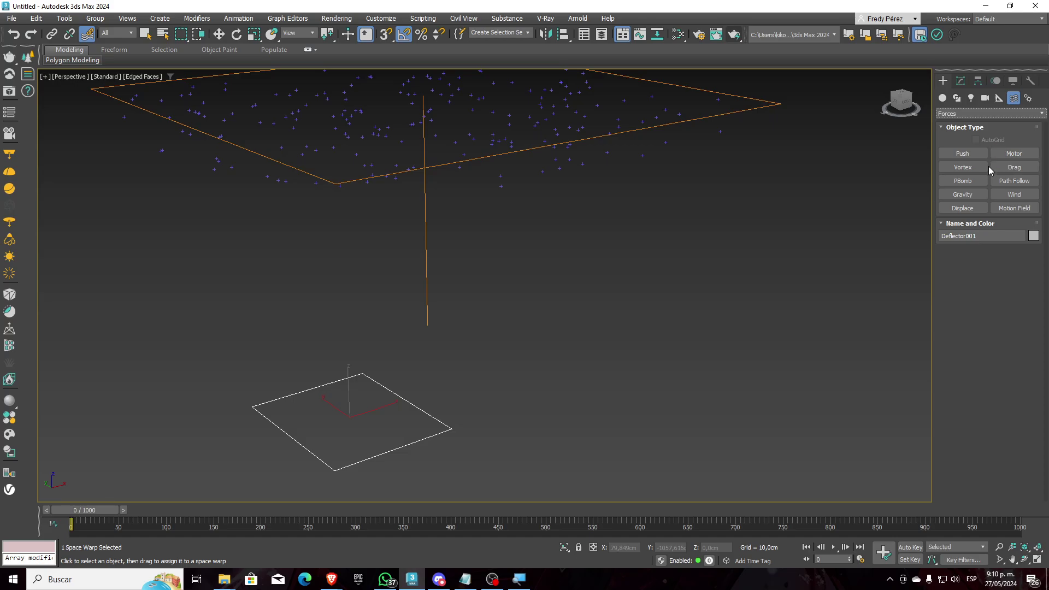
click(967, 195)
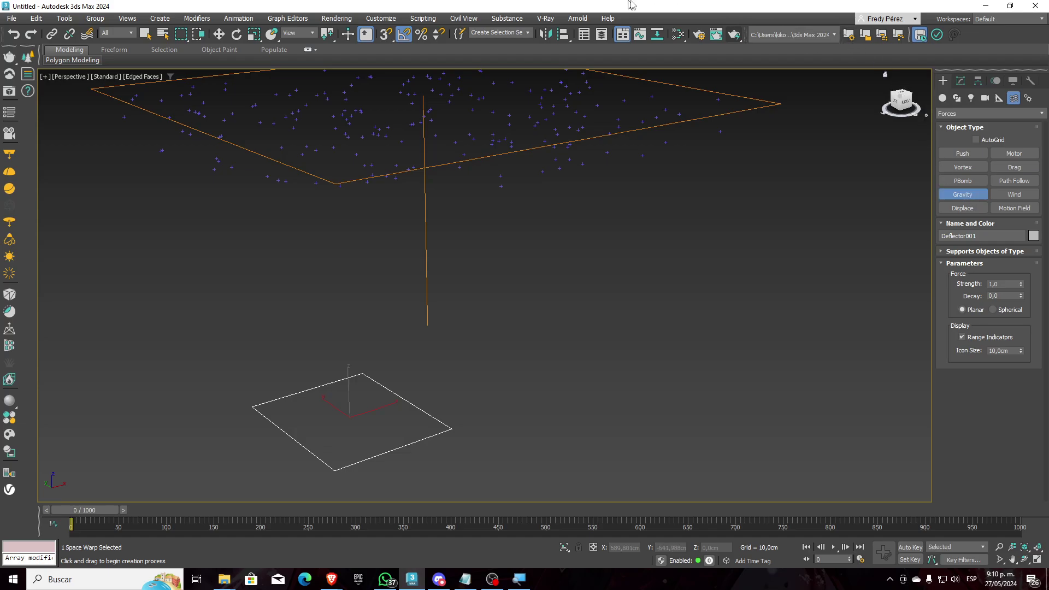
key(f)
scroll(605, 122, down, 4)
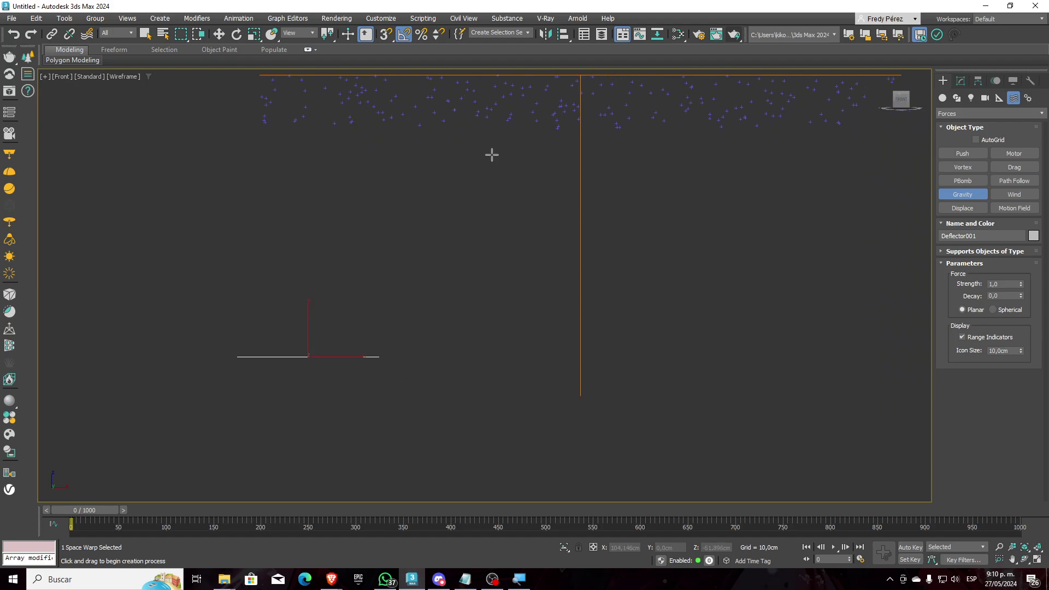
drag(547, 289, 598, 341)
Move the Gravity warp behind the emitter, to about X 156, Y 17, Z -271 cm, near the emitter's center line.
click(219, 34)
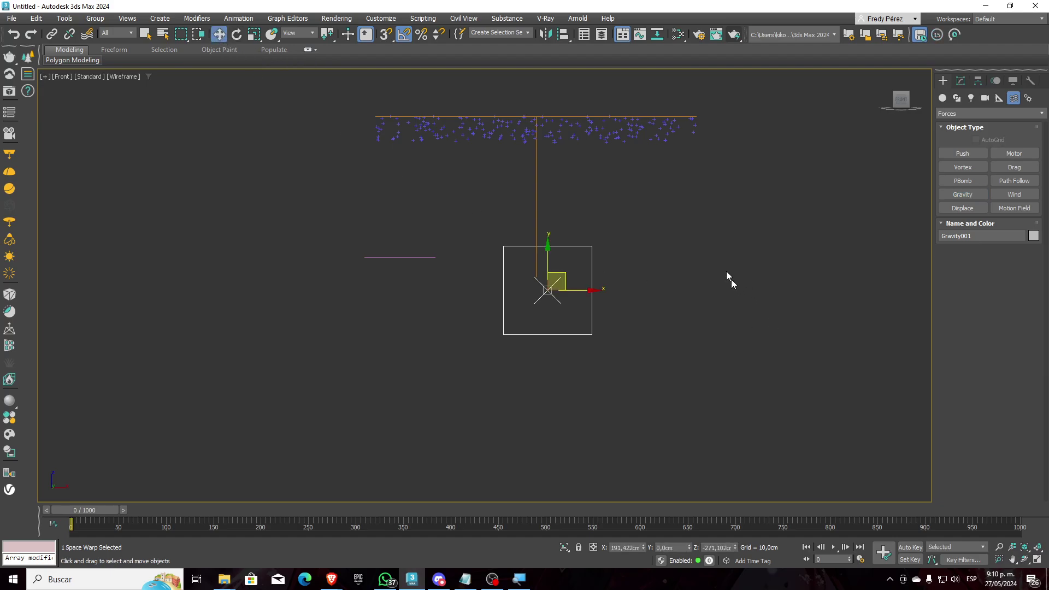
click(1029, 562)
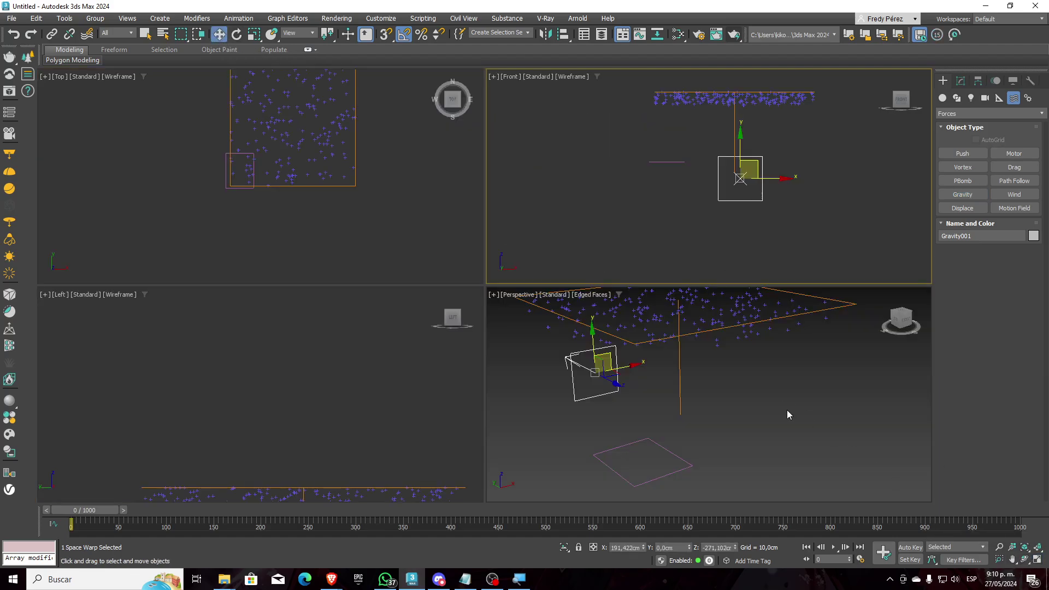
scroll(333, 188, down, 3)
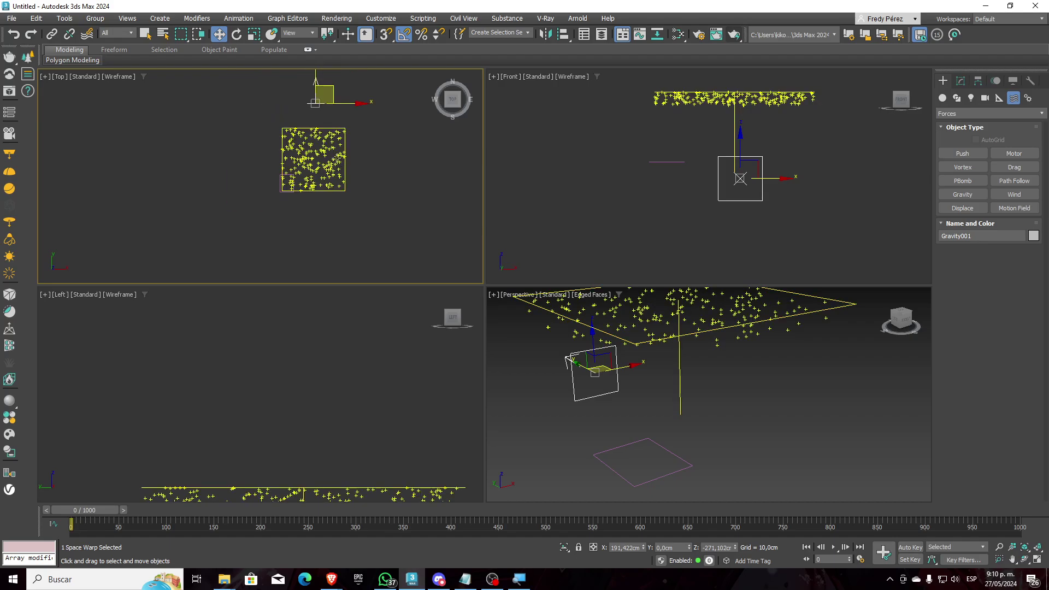
middle_drag(334, 183, 325, 224)
drag(324, 128, 320, 125)
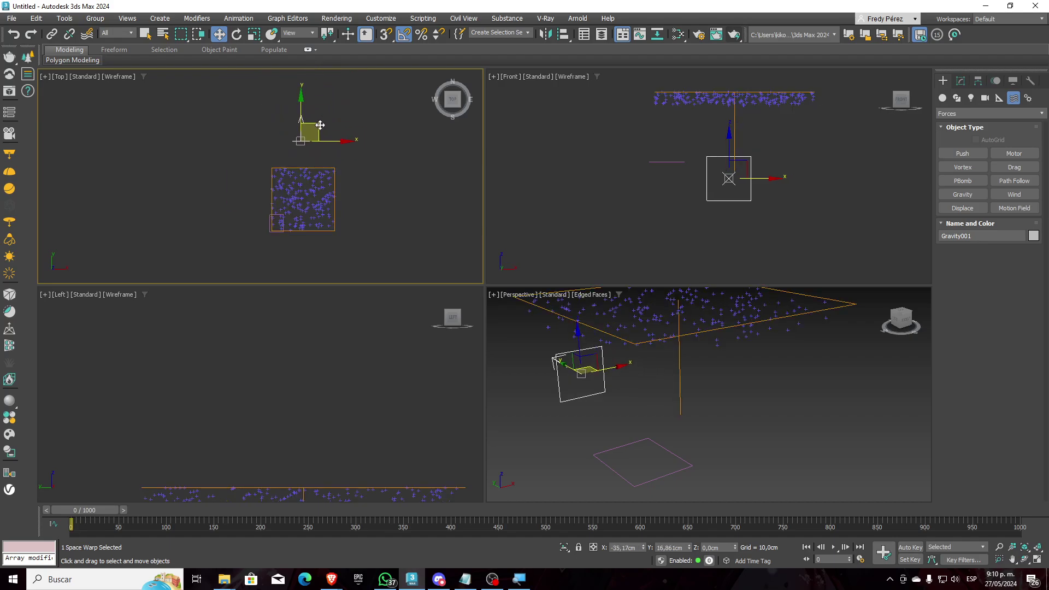
Go to frame 311 and bind the Gravity warp to the particle system.
alt+middle_drag(627, 395, 752, 409)
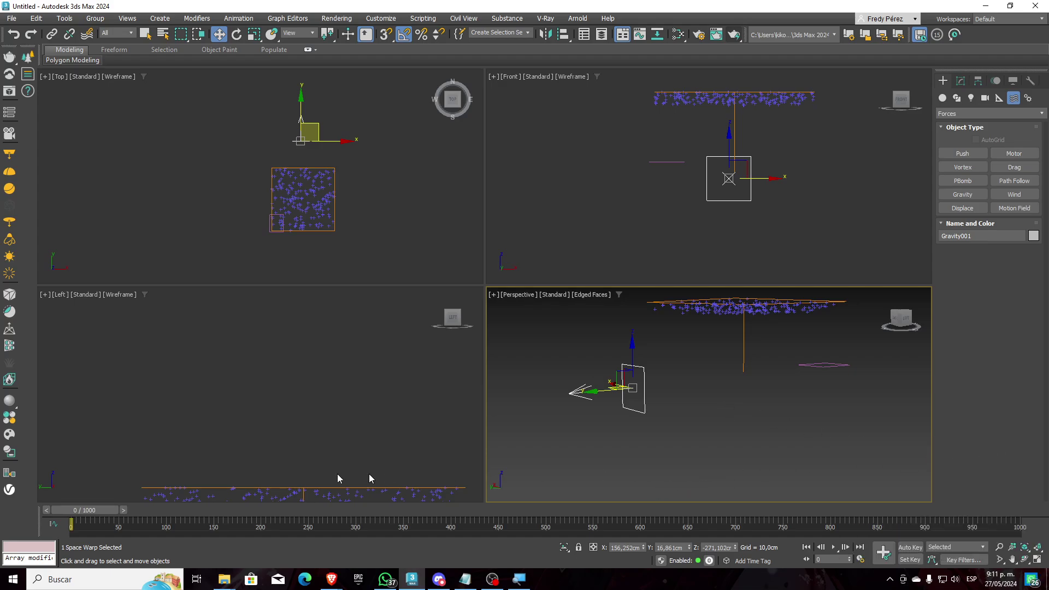
drag(94, 507, 382, 514)
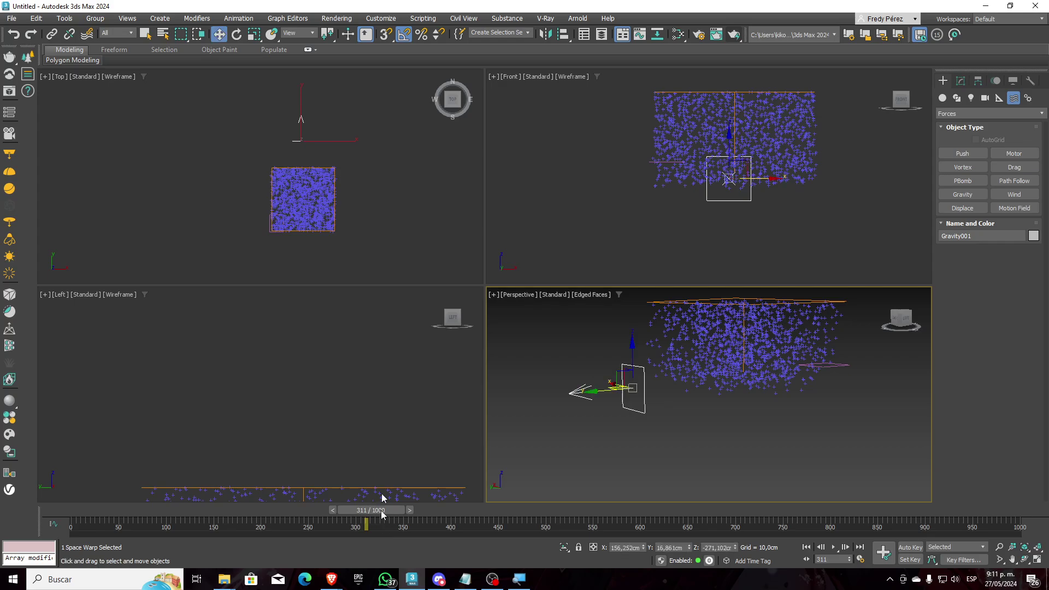
click(86, 35)
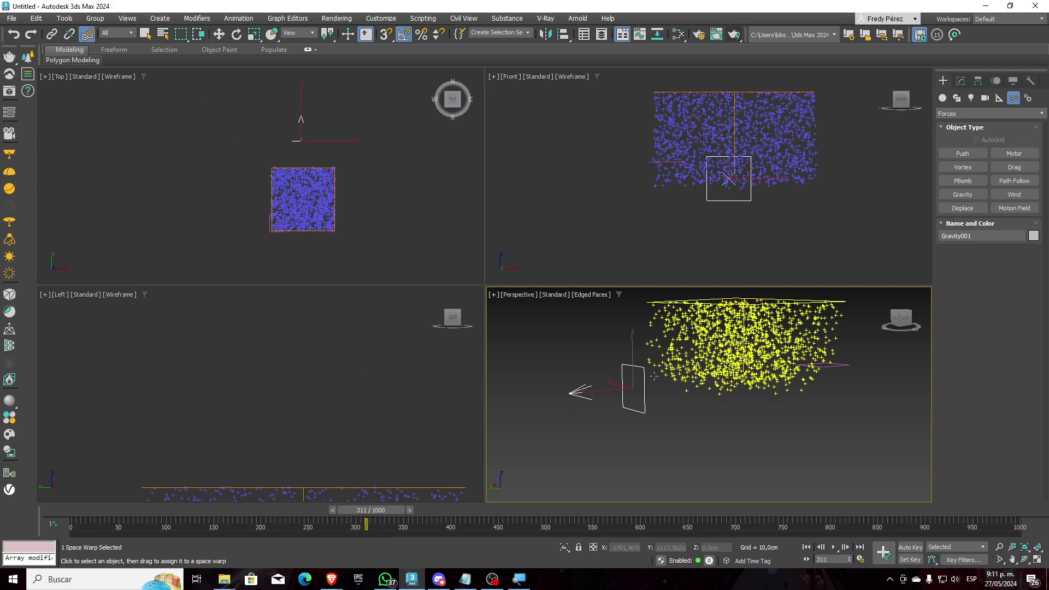
drag(644, 385, 706, 338)
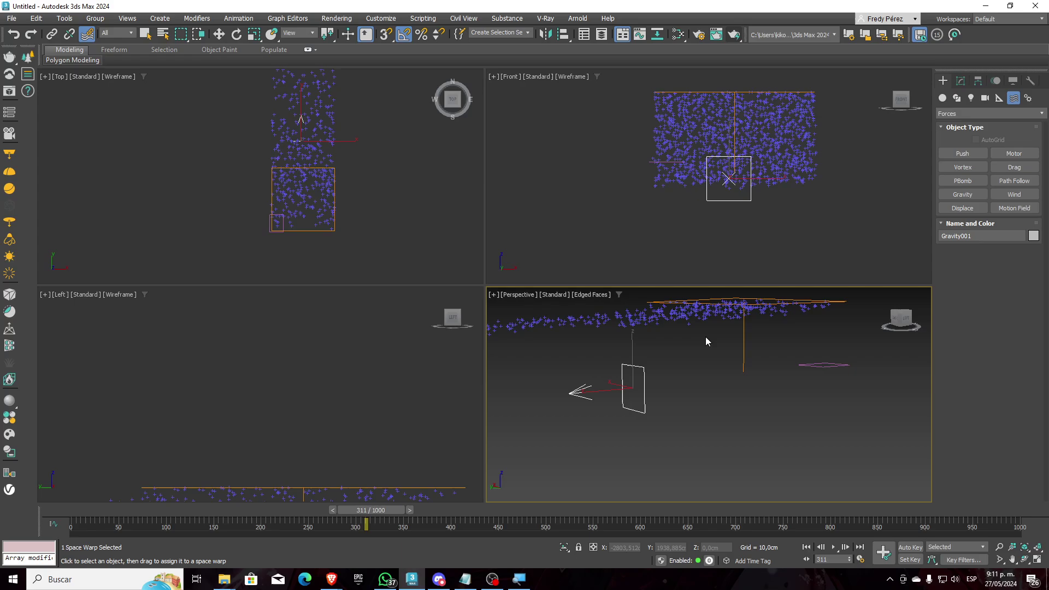
Scrub the animation forward and back to frame 196 to examine how gravity pulls the particles sideways.
middle_drag(628, 413, 793, 403)
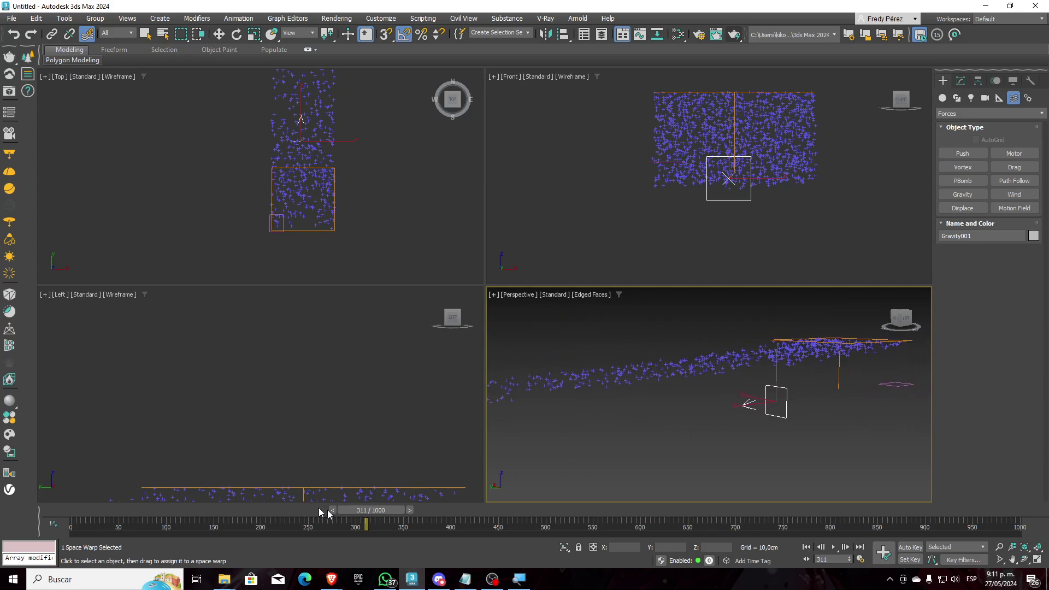
drag(367, 510, 624, 543)
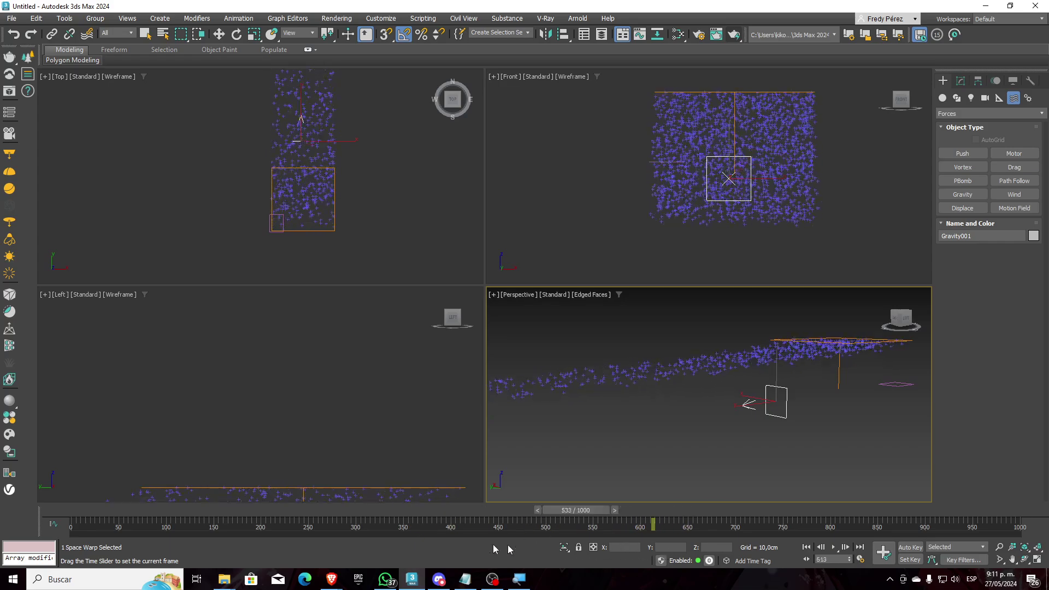
drag(507, 545, 261, 558)
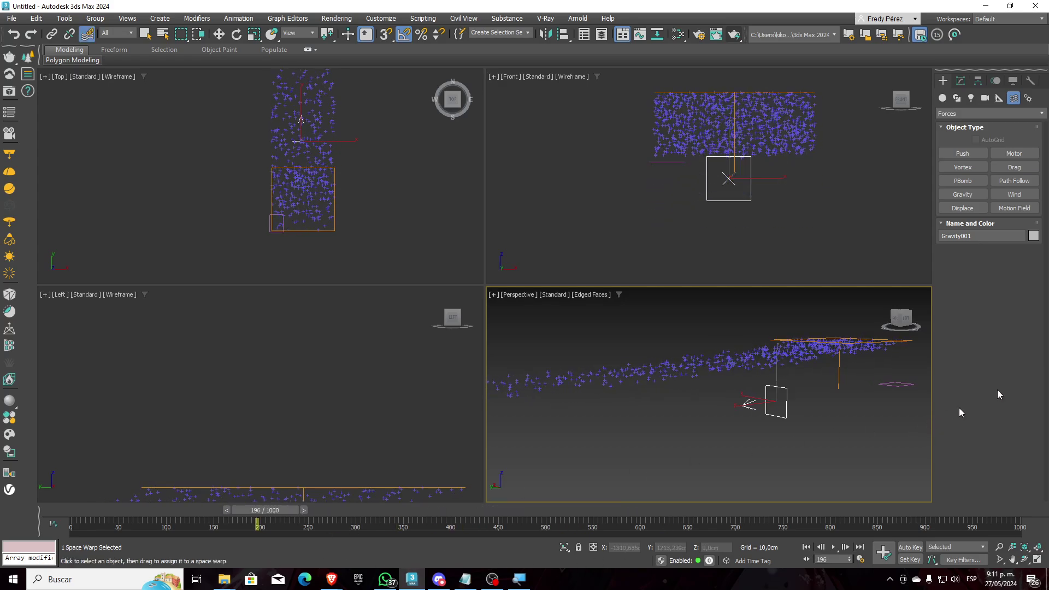
Set the Gravity warp's strength to 0,1.
click(960, 81)
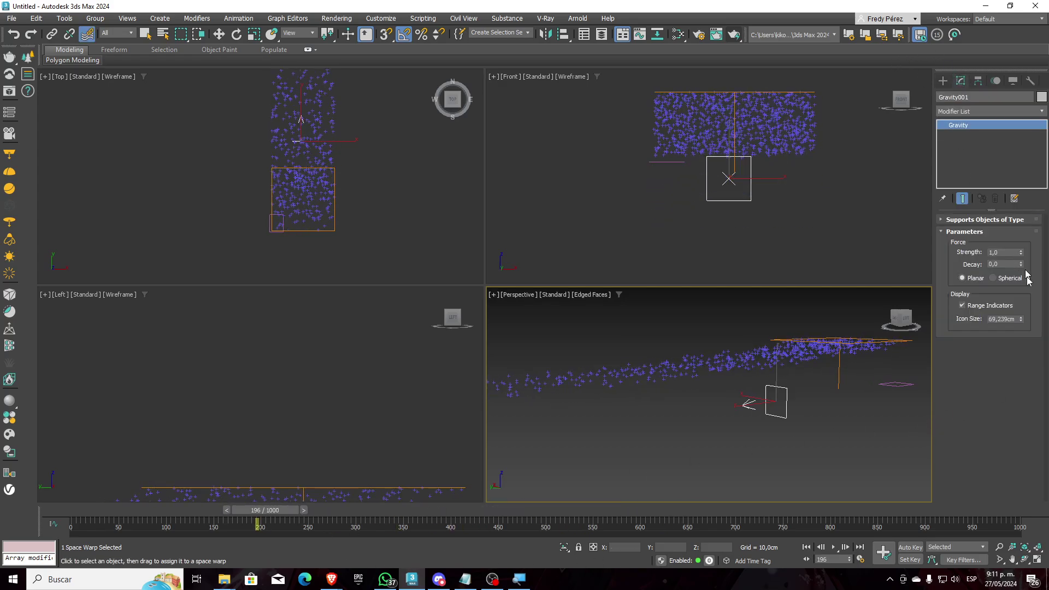
click(1037, 560)
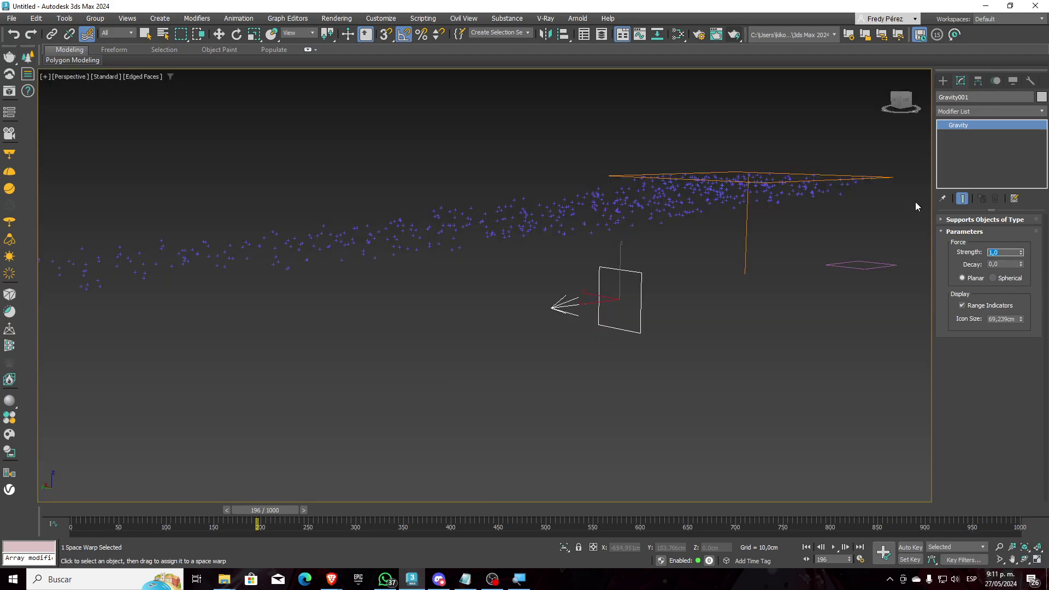
text(0,1)
key(Return)
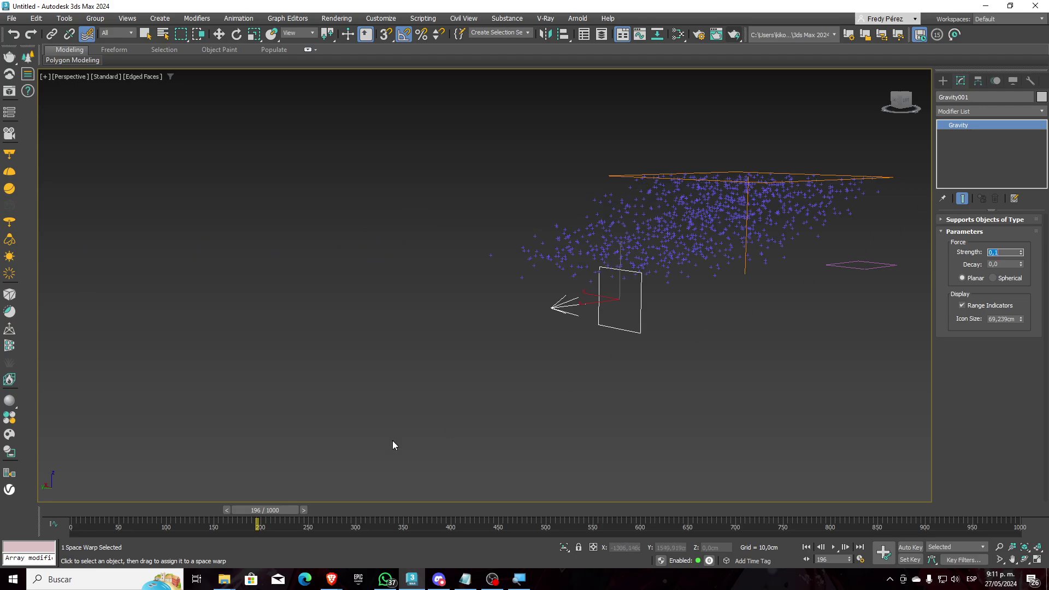
Play the animation from the start in the Left view to examine how the adjusted gravity pulls the particles, then return to frame 0.
drag(271, 511, 309, 509)
key(f)
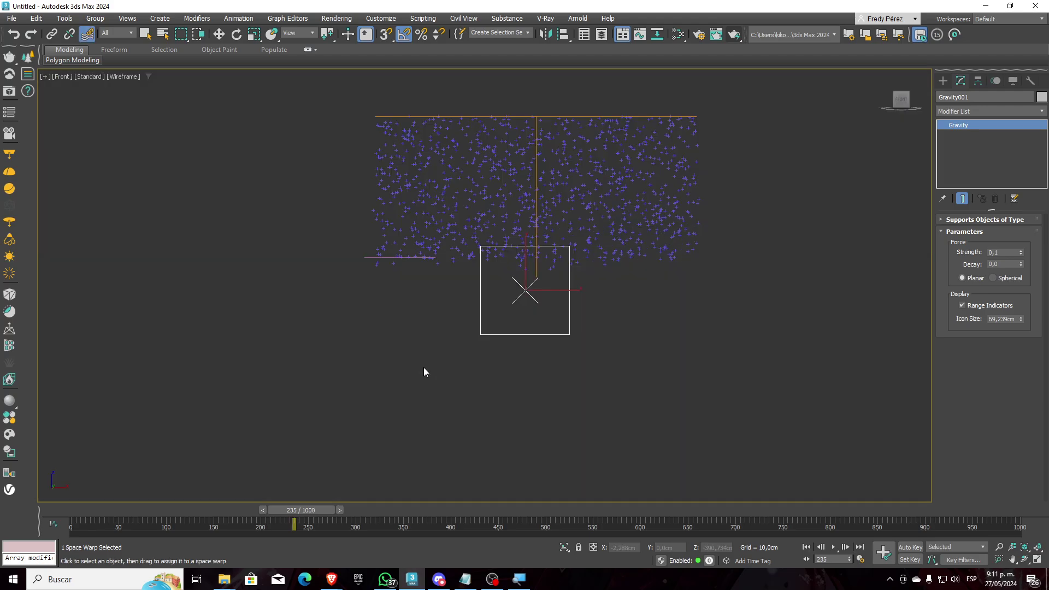
key(l)
middle_drag(422, 375, 711, 232)
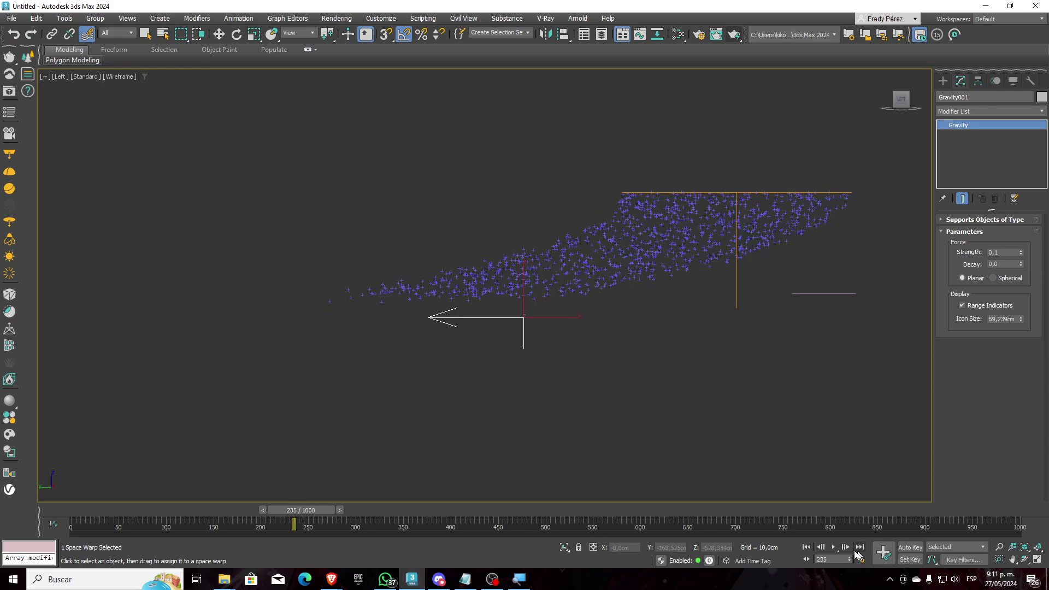
click(807, 547)
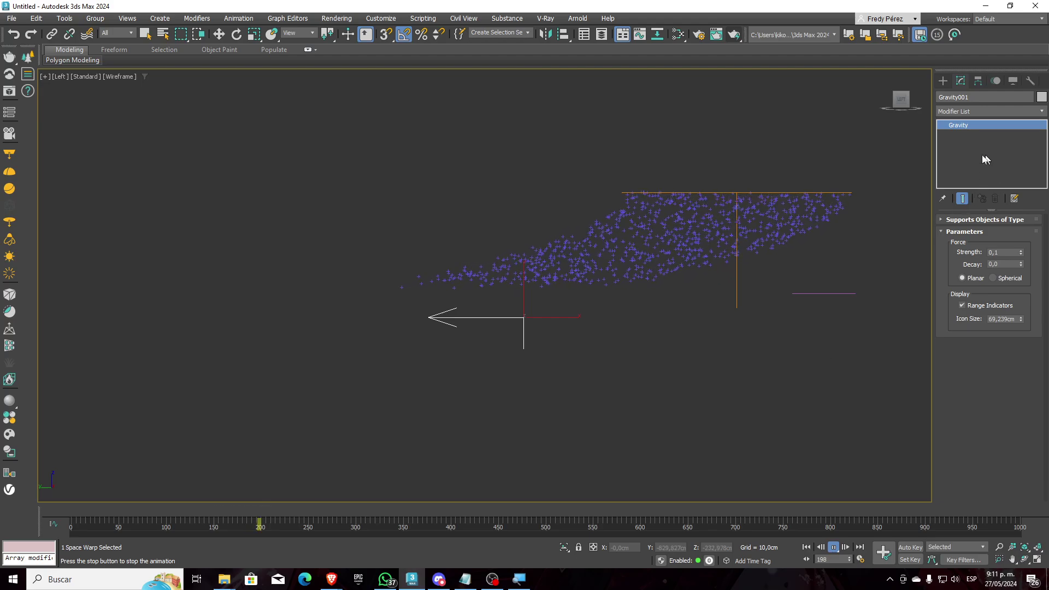
click(942, 80)
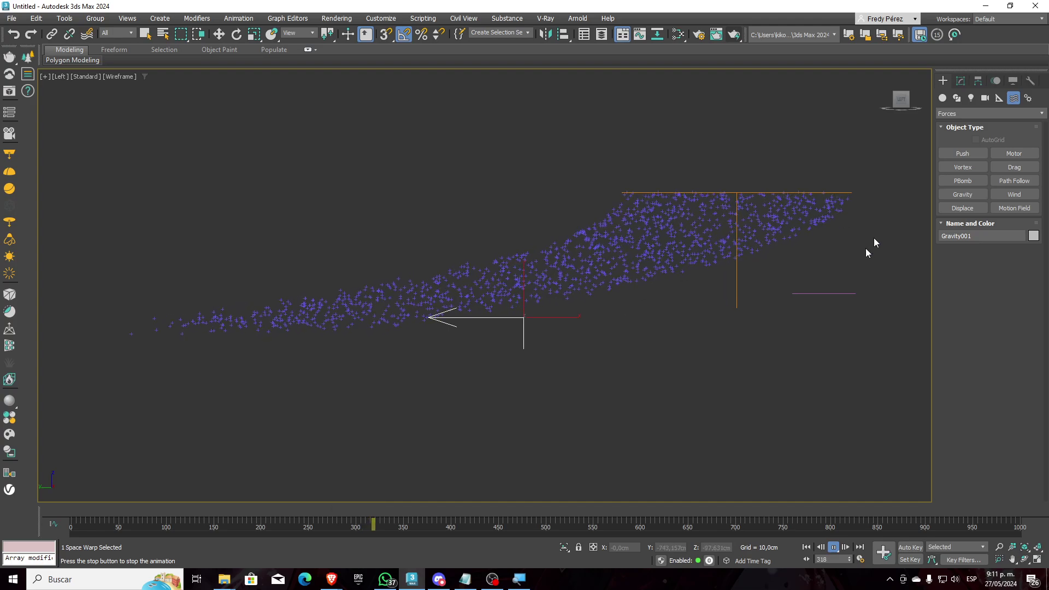
click(805, 547)
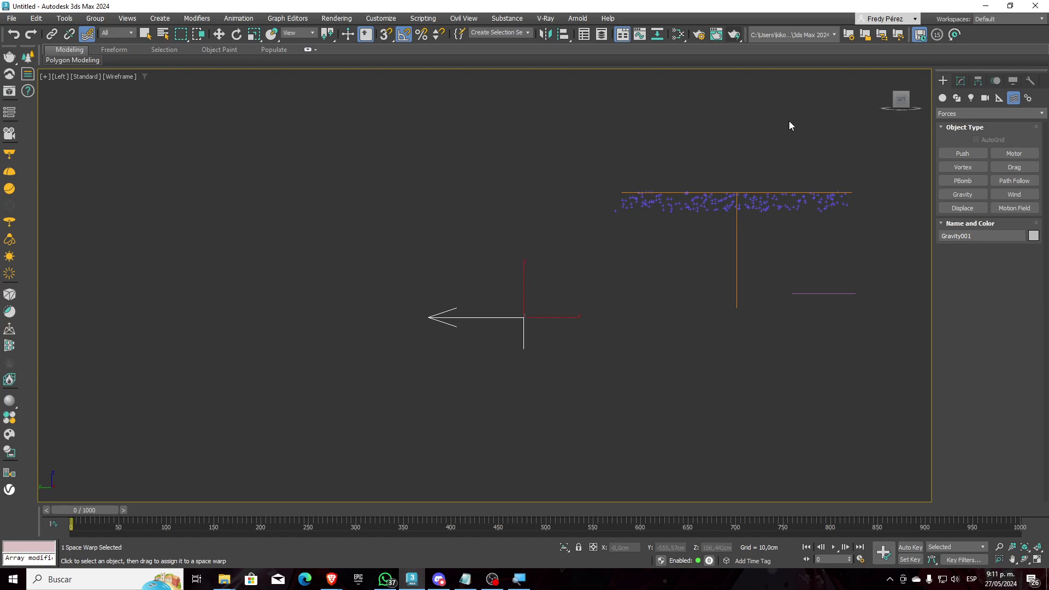
middle_drag(805, 122, 683, 164)
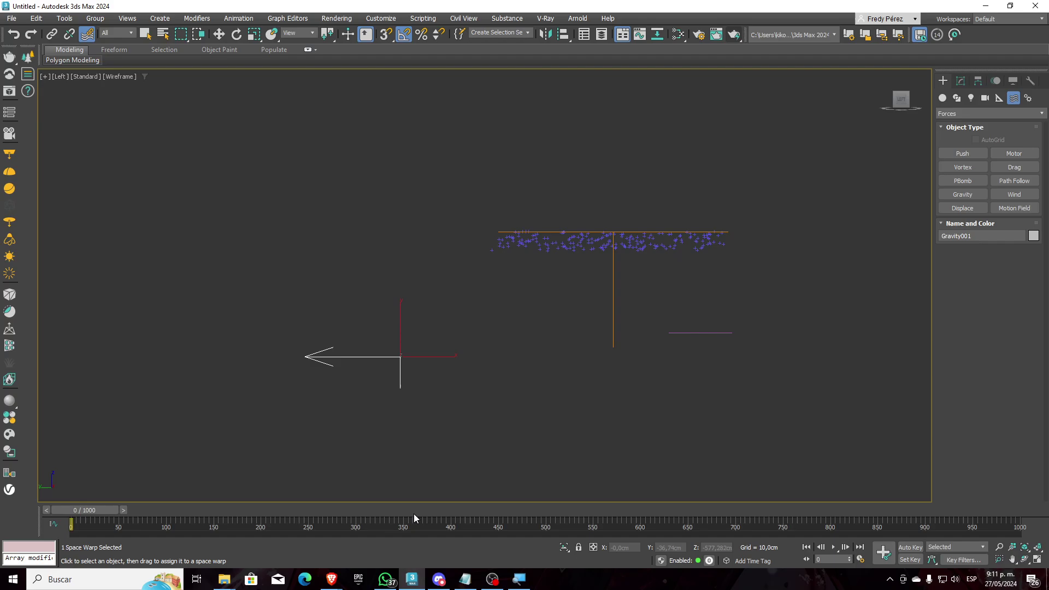
Switch to the Brave browser, search for tyflow in a new tab and open the tyFlow website.
mouse_move(338, 584)
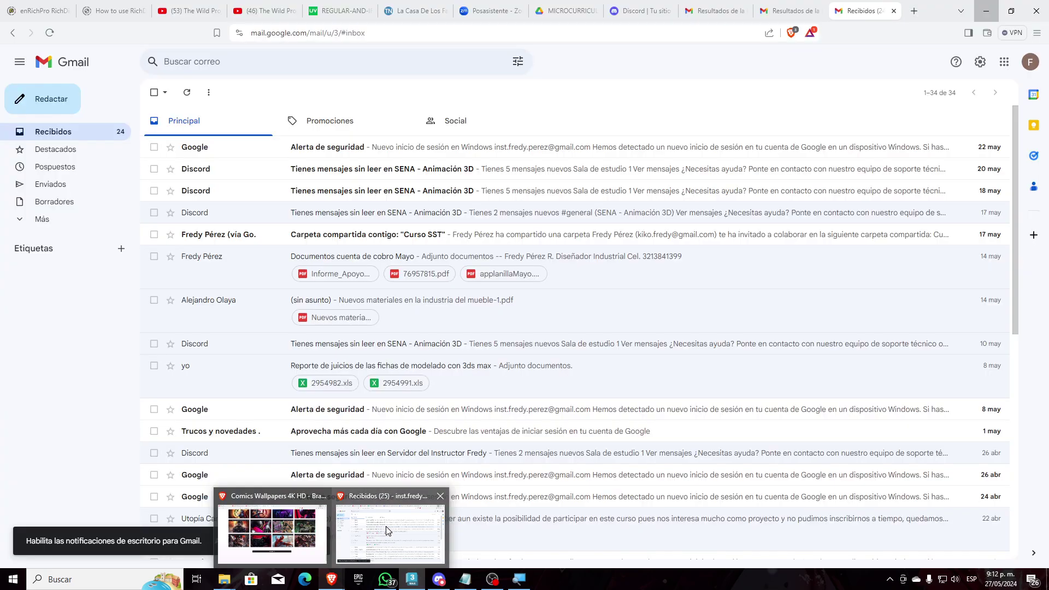
click(385, 526)
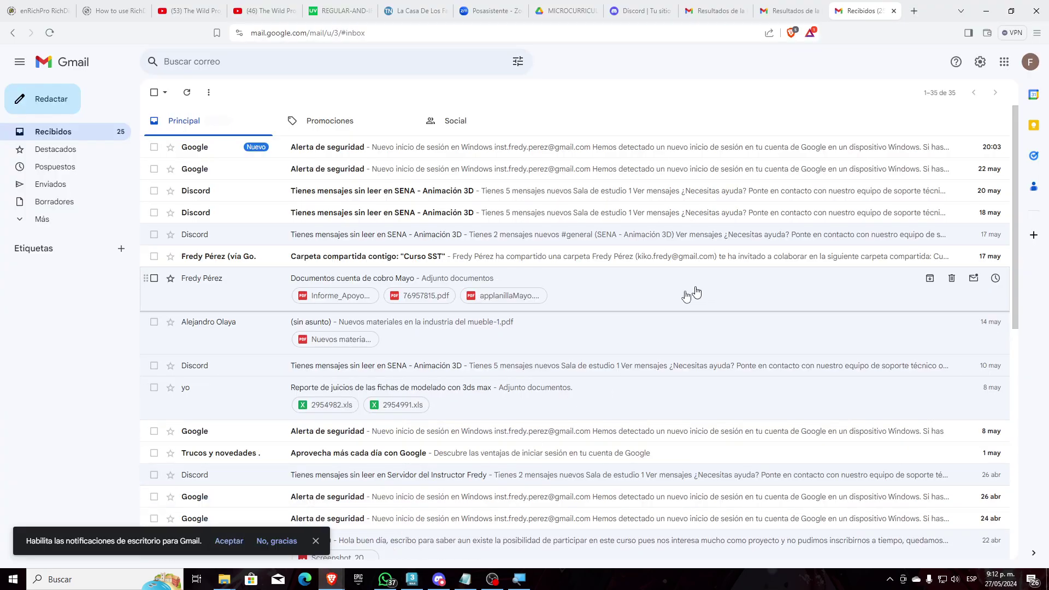
click(913, 12)
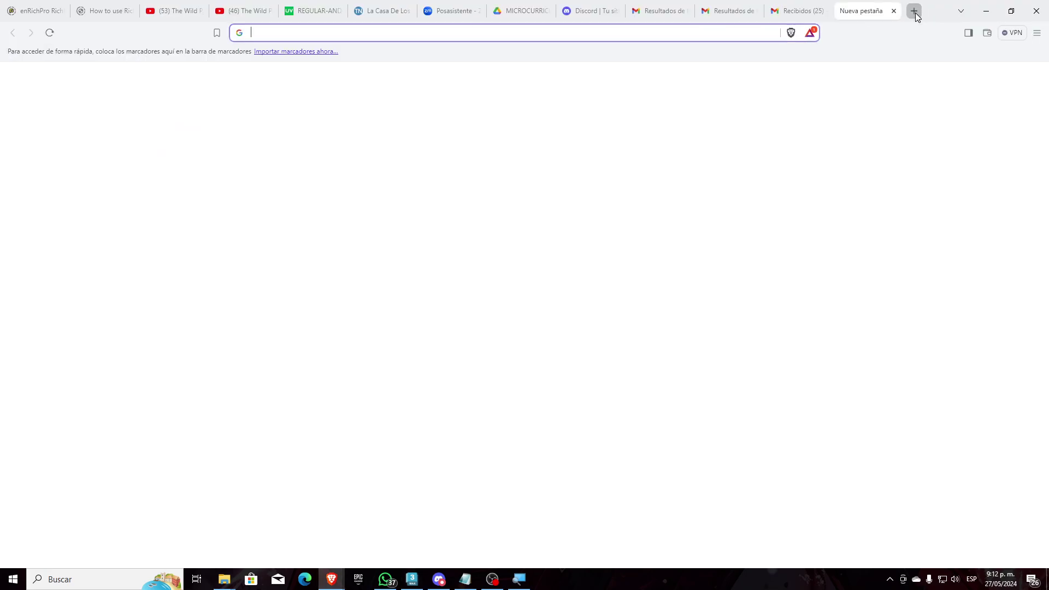
text(tyflow)
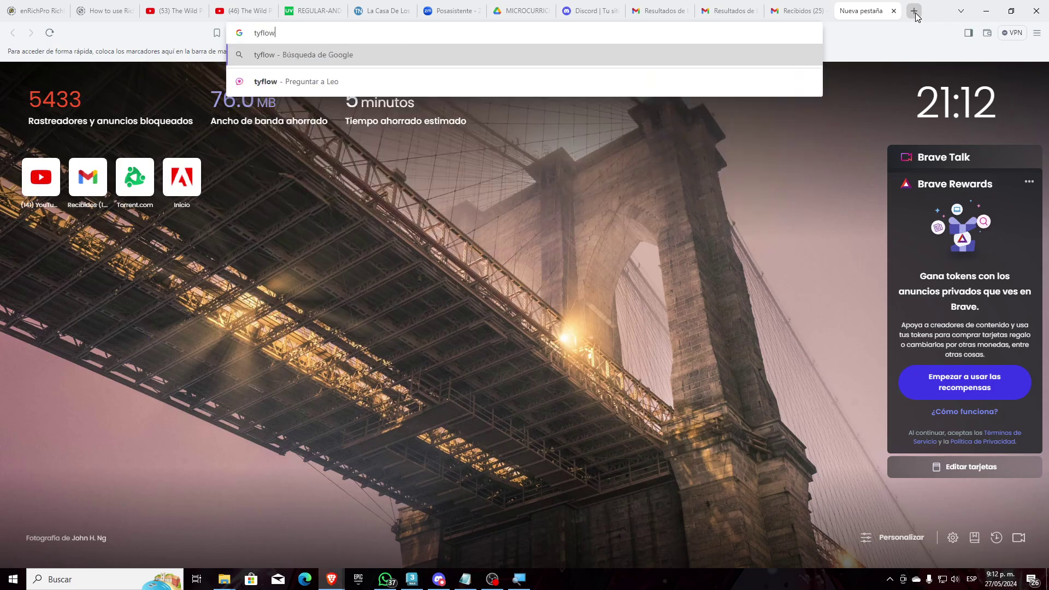
key(Return)
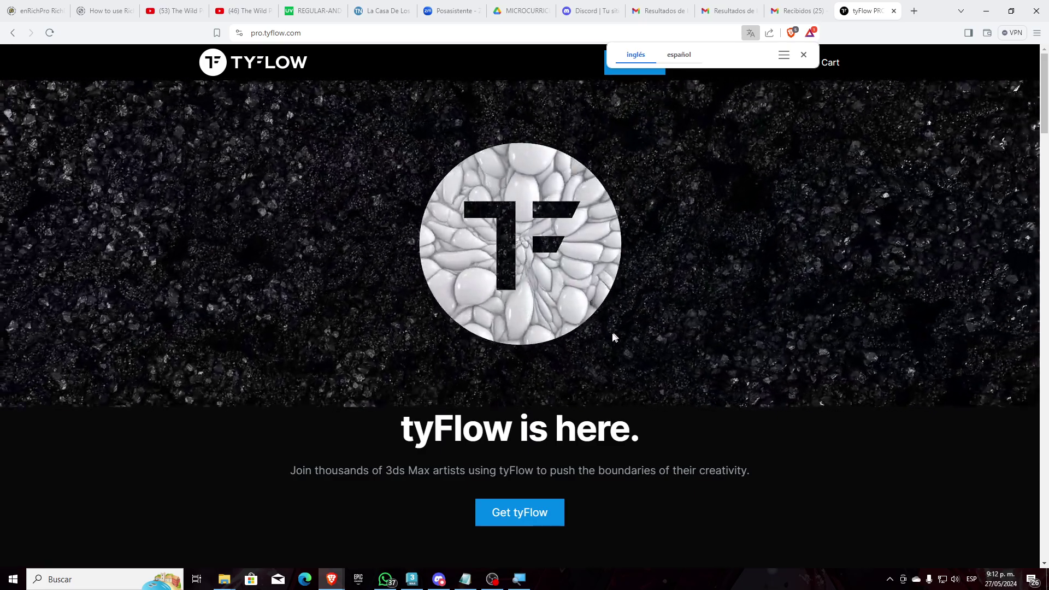
Examine the tyFlow page from the feature overview down to the Free and PRO license plans.
scroll(621, 368, down, 4)
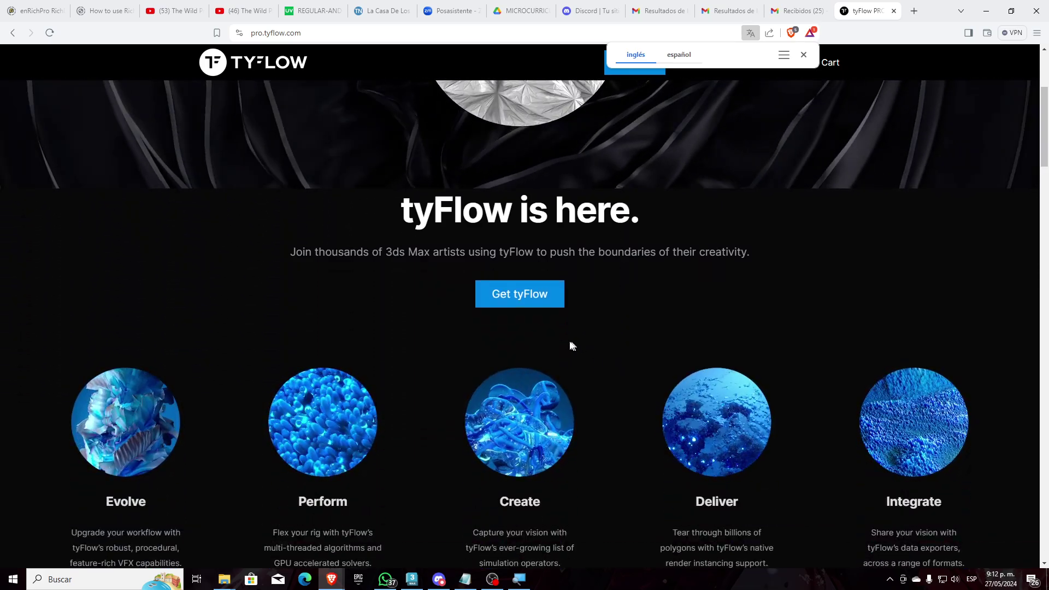
scroll(547, 337, down, 3)
scroll(546, 335, down, 10)
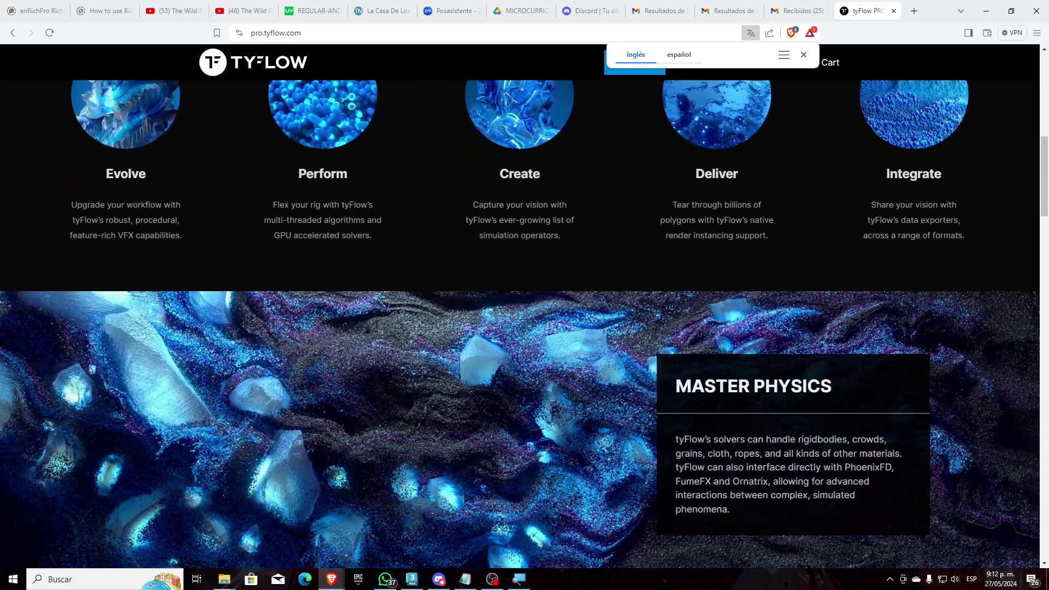
scroll(543, 341, down, 12)
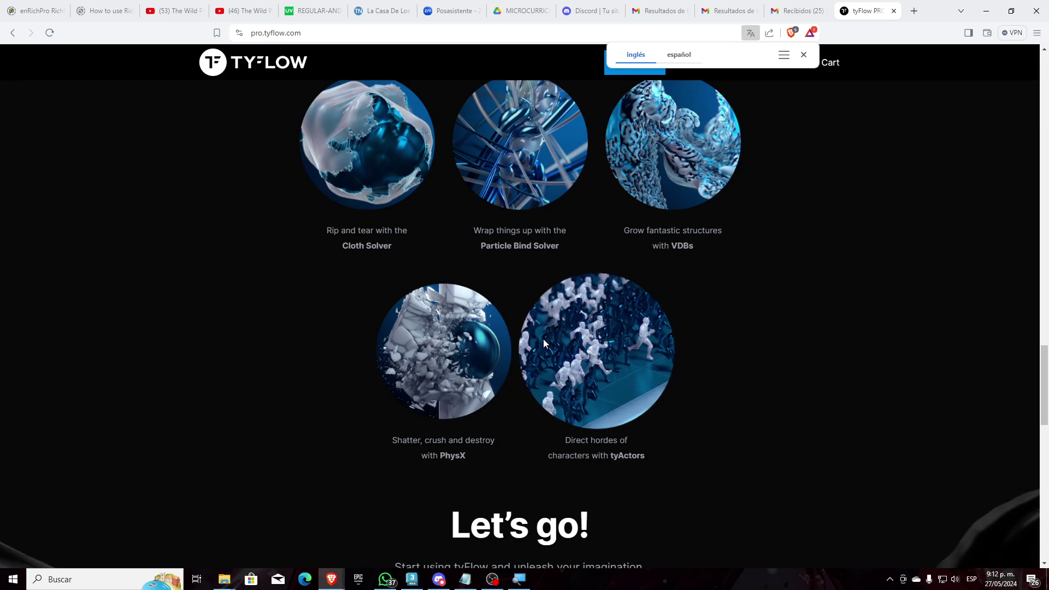
scroll(544, 343, down, 3)
scroll(544, 343, down, 3)
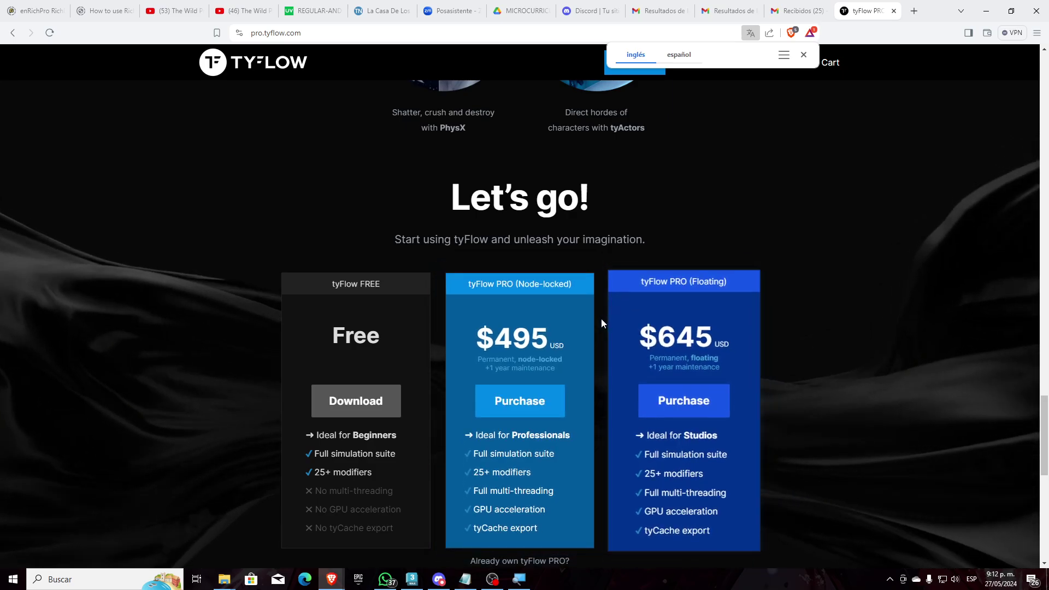
scroll(568, 344, down, 2)
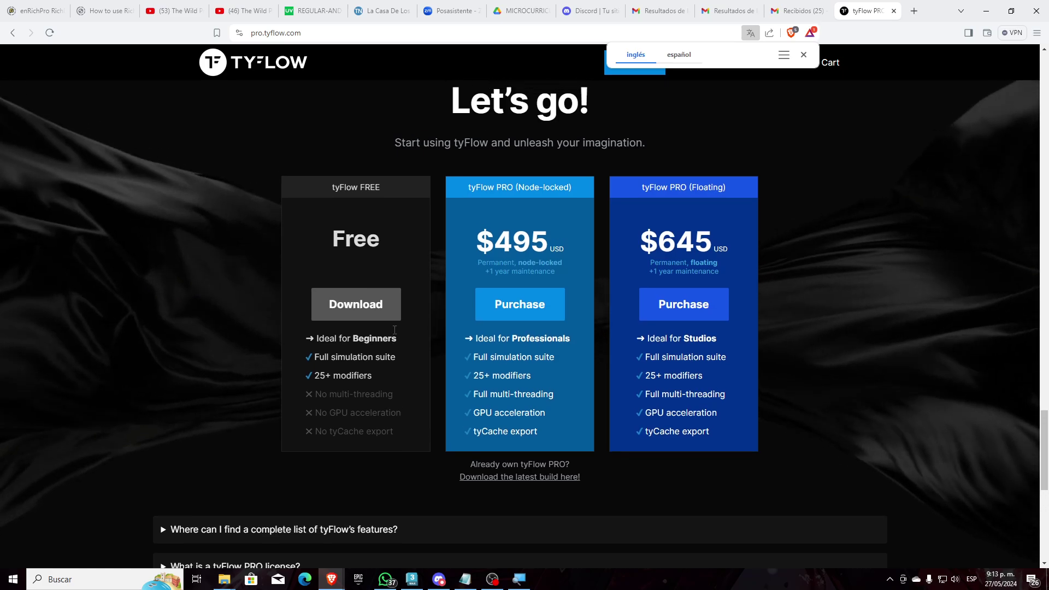
Review the tyFlow page's physics, destruction and solver sections again and compare them with the license plans.
scroll(394, 331, up, 12)
scroll(393, 332, up, 15)
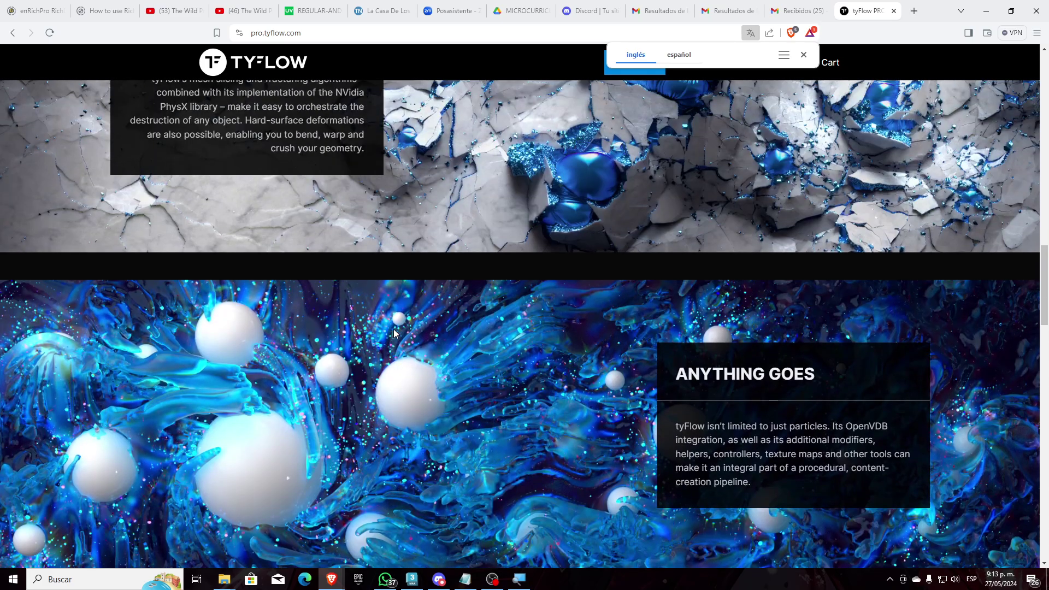
scroll(394, 329, up, 10)
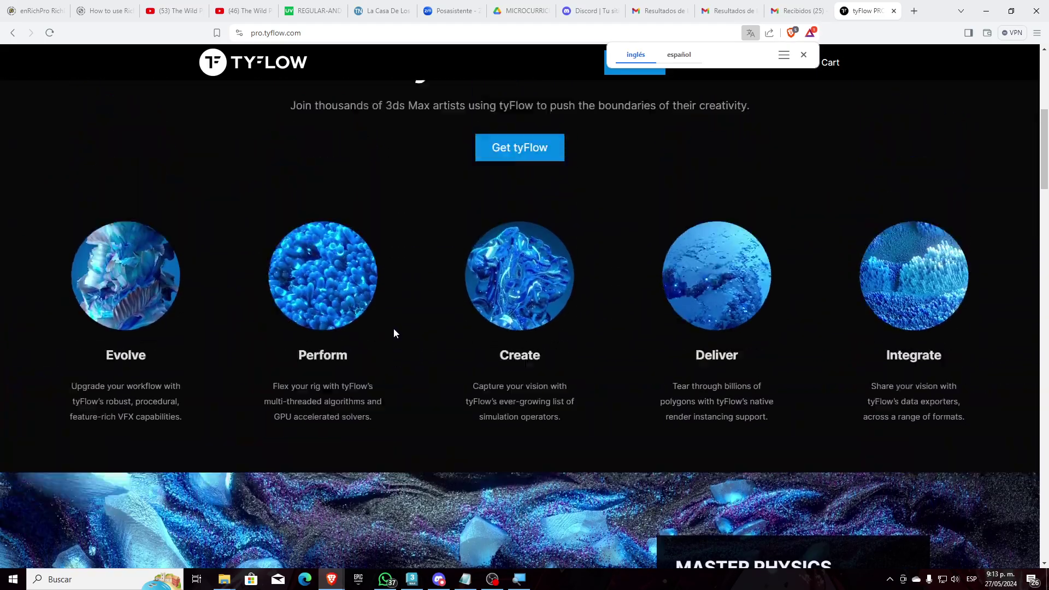
scroll(393, 328, down, 6)
scroll(394, 330, down, 15)
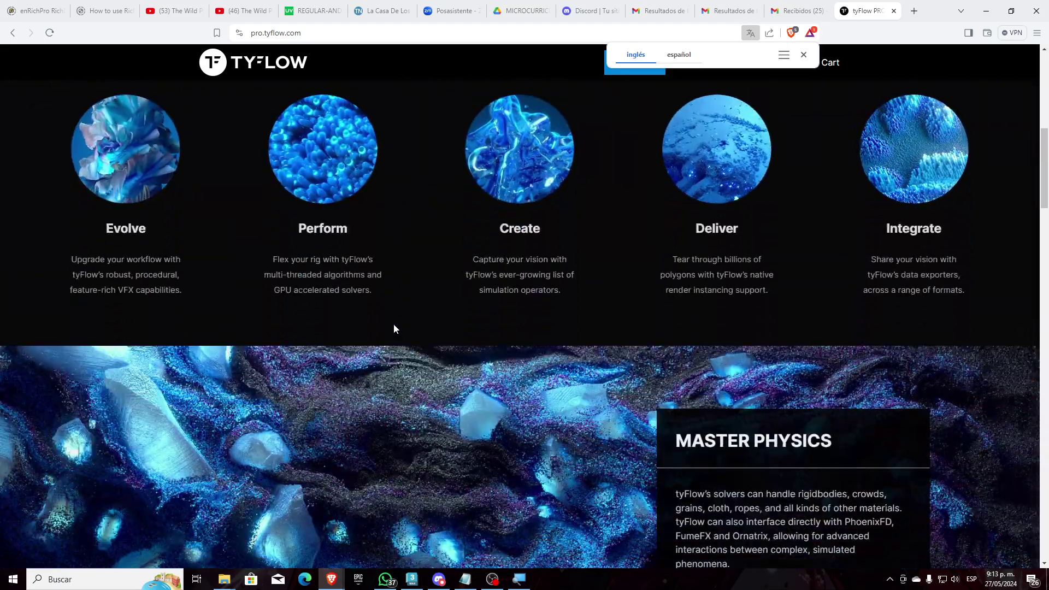
scroll(389, 330, down, 14)
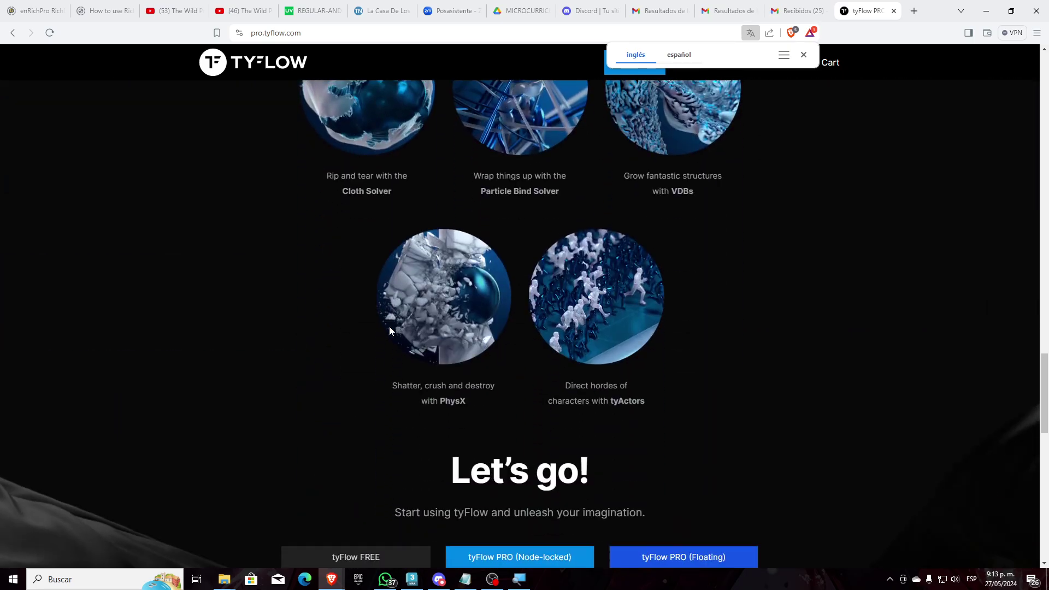
scroll(389, 330, up, 5)
scroll(389, 328, down, 2)
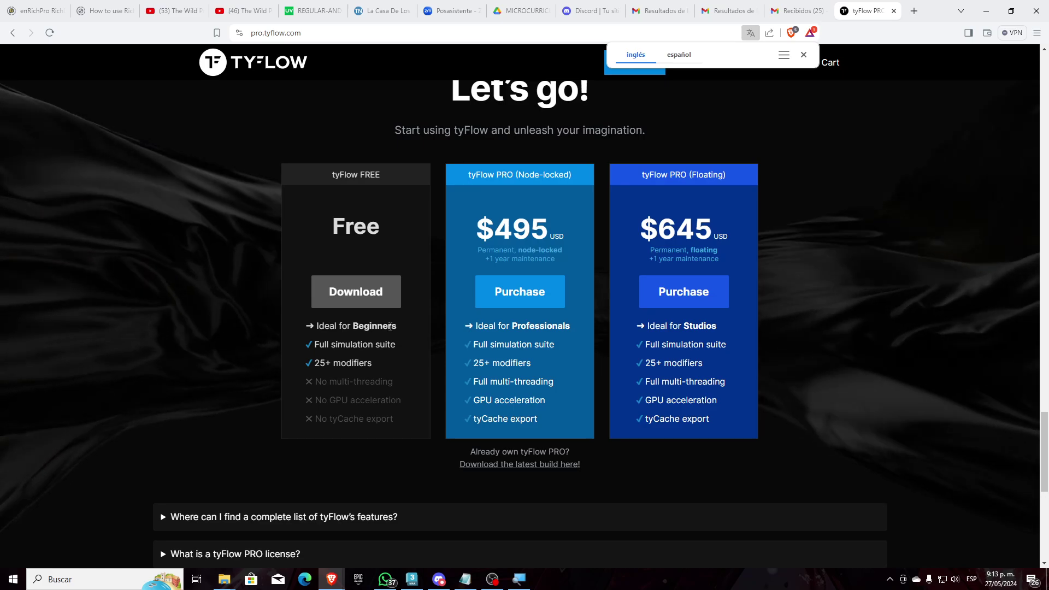
scroll(390, 326, up, 4)
scroll(390, 327, up, 20)
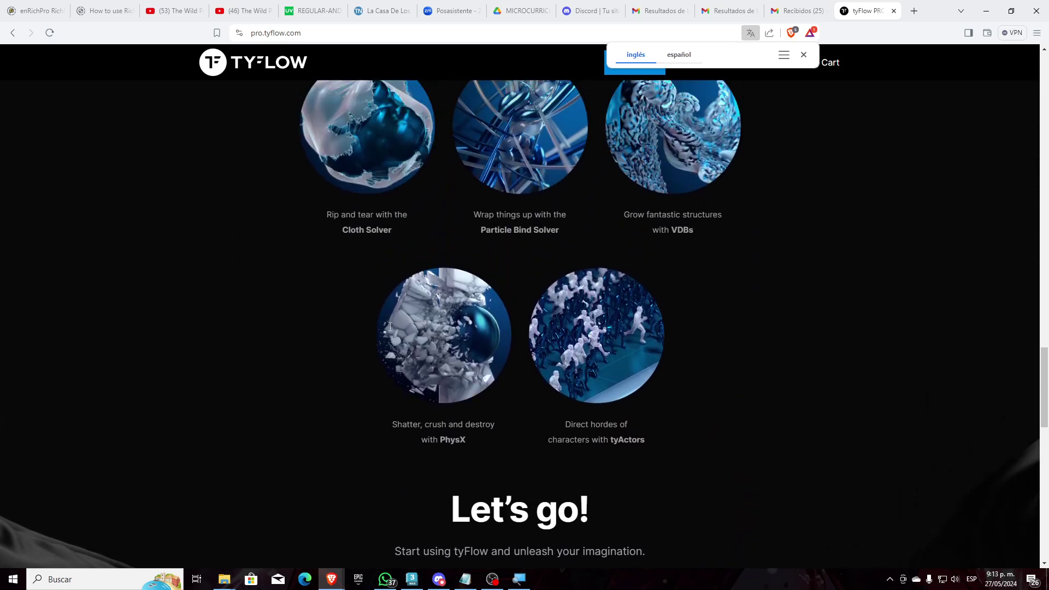
scroll(389, 326, up, 4)
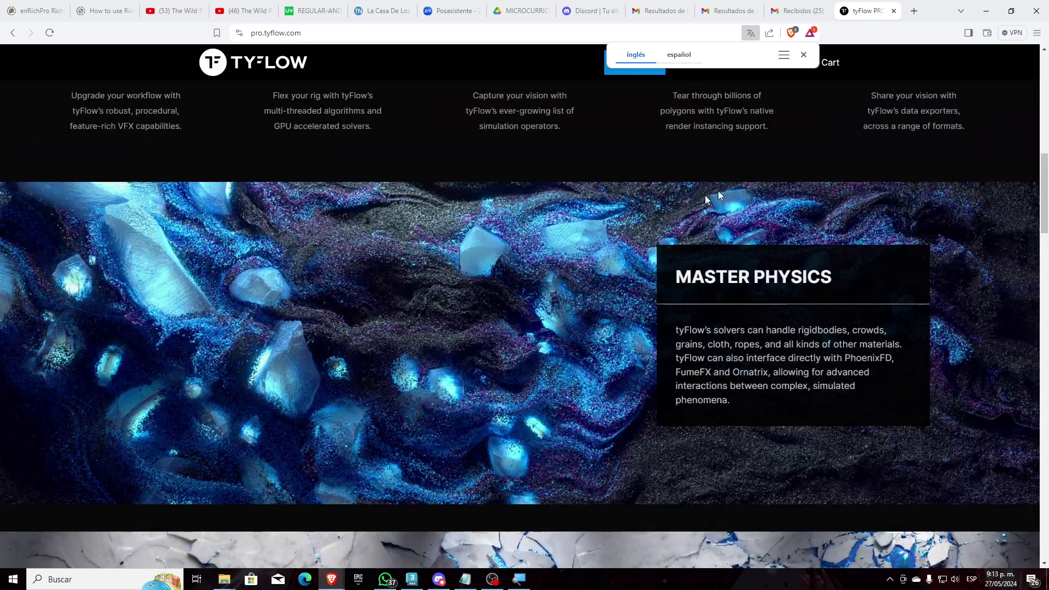
Return to 3ds Max and delete the particle system and all space warps from the scene.
click(989, 11)
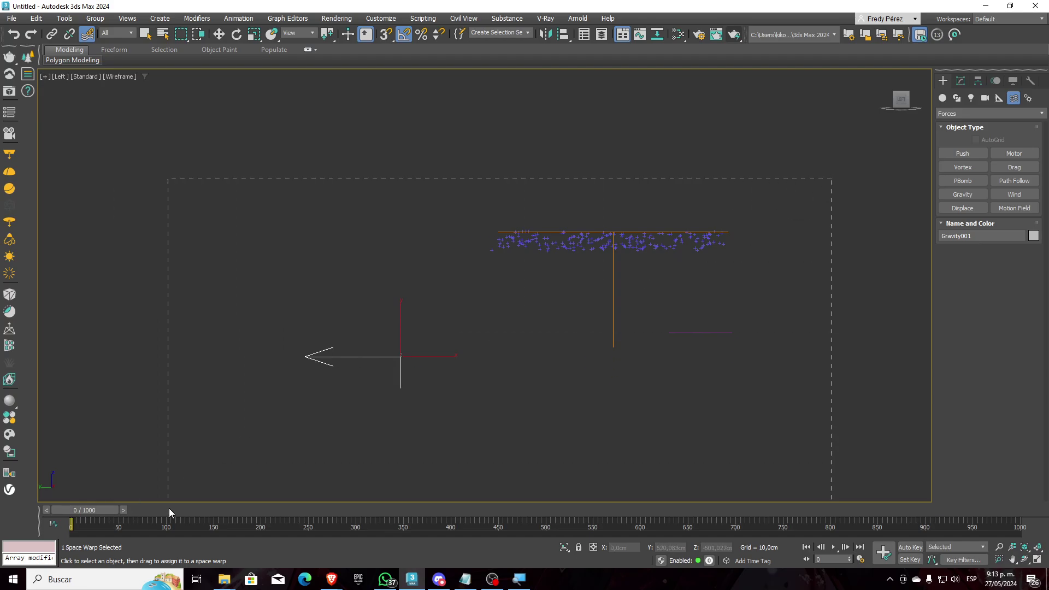
drag(169, 509, 170, 501)
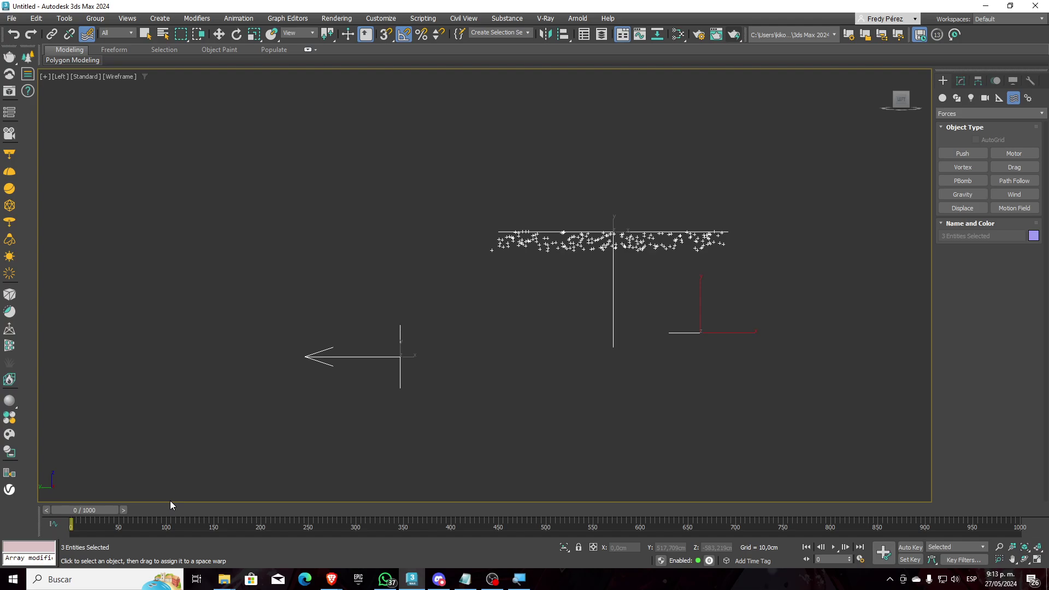
key(Delete)
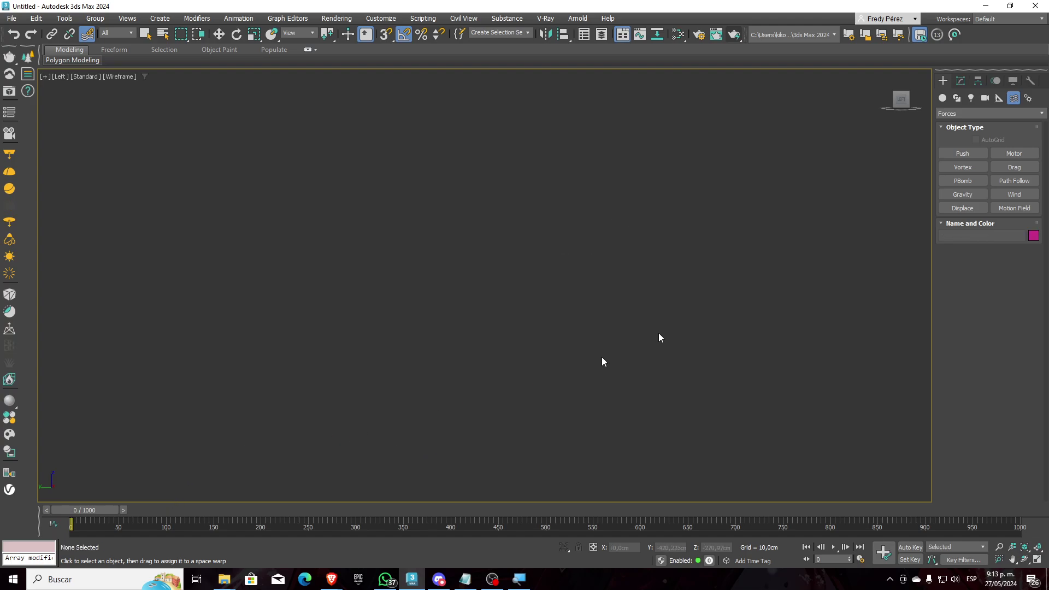
View the object types available under Fluids geometry and the Forces space warps.
click(942, 98)
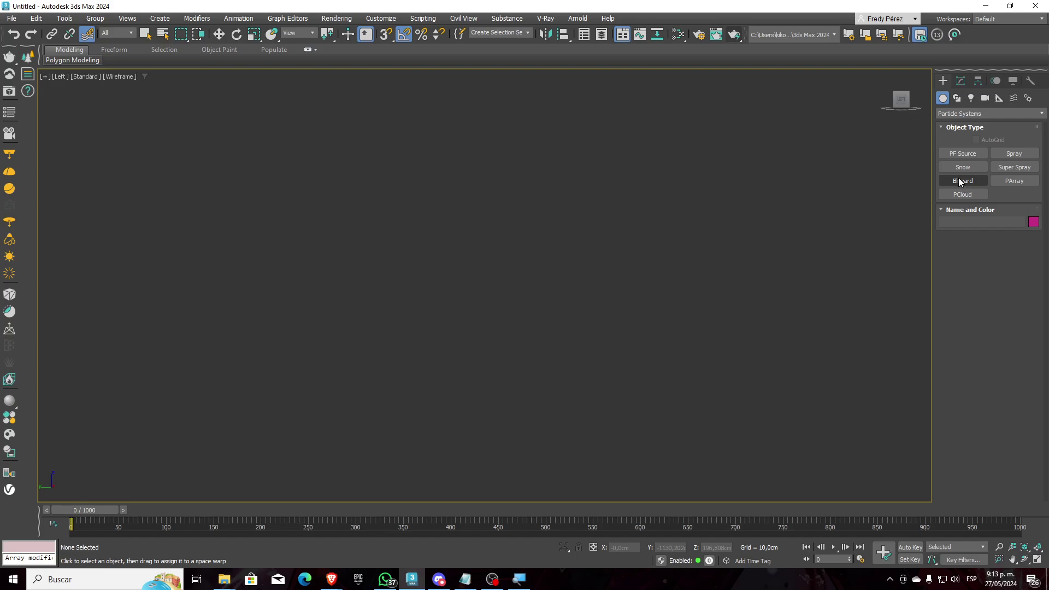
click(979, 114)
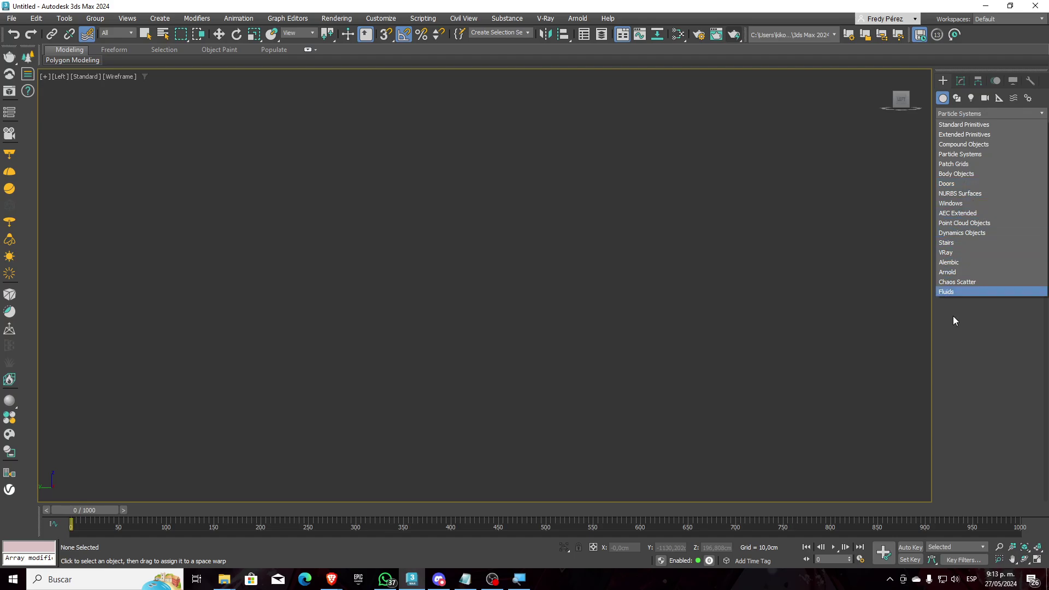
click(959, 293)
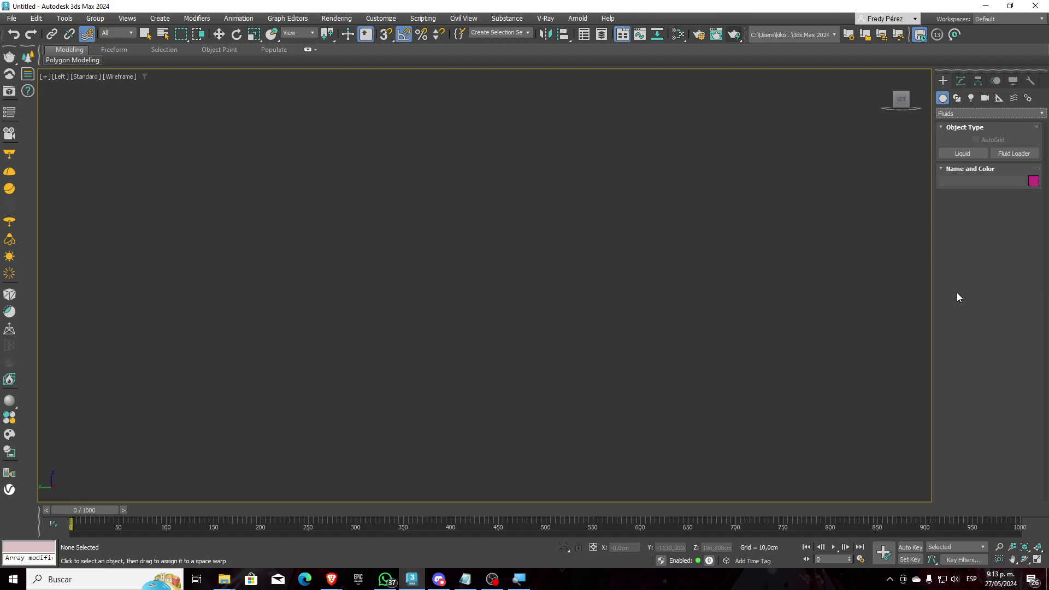
click(977, 114)
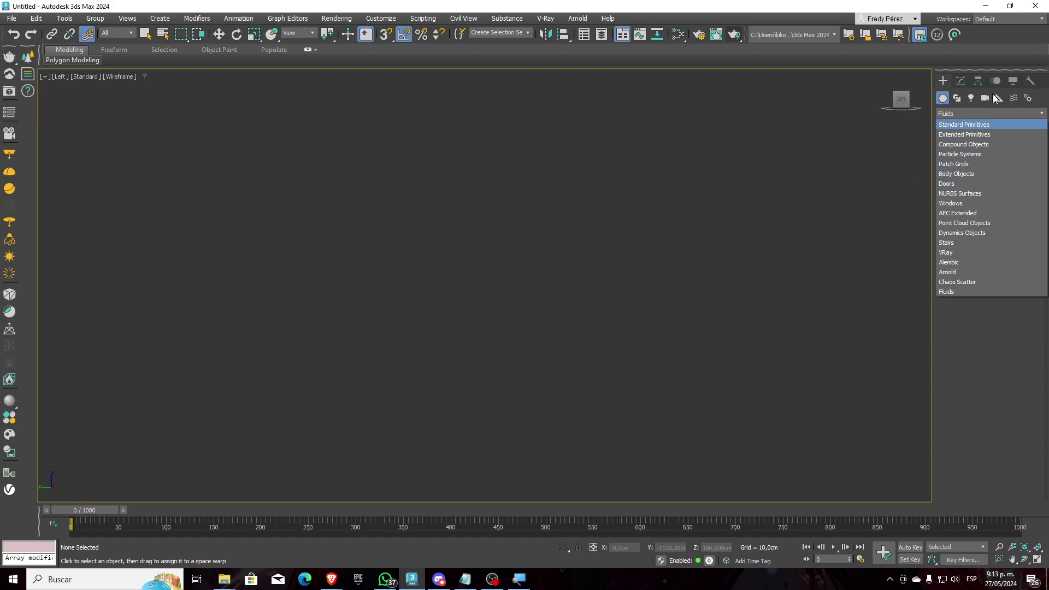
click(1013, 99)
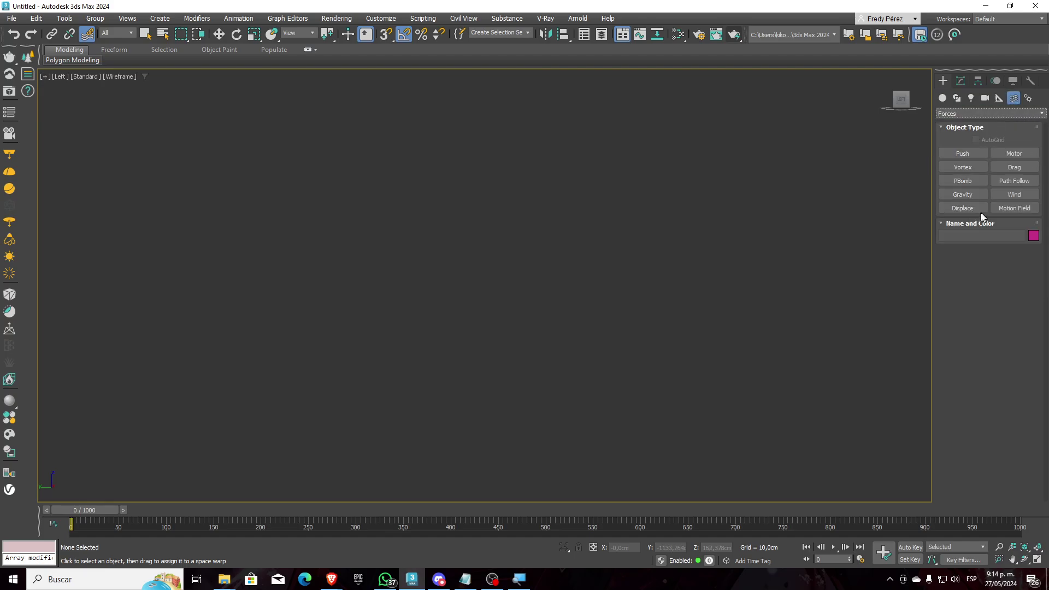
Create a PF Source emitter about 303 cm long and 347 cm wide in the Left view, and show its System Management settings.
click(943, 99)
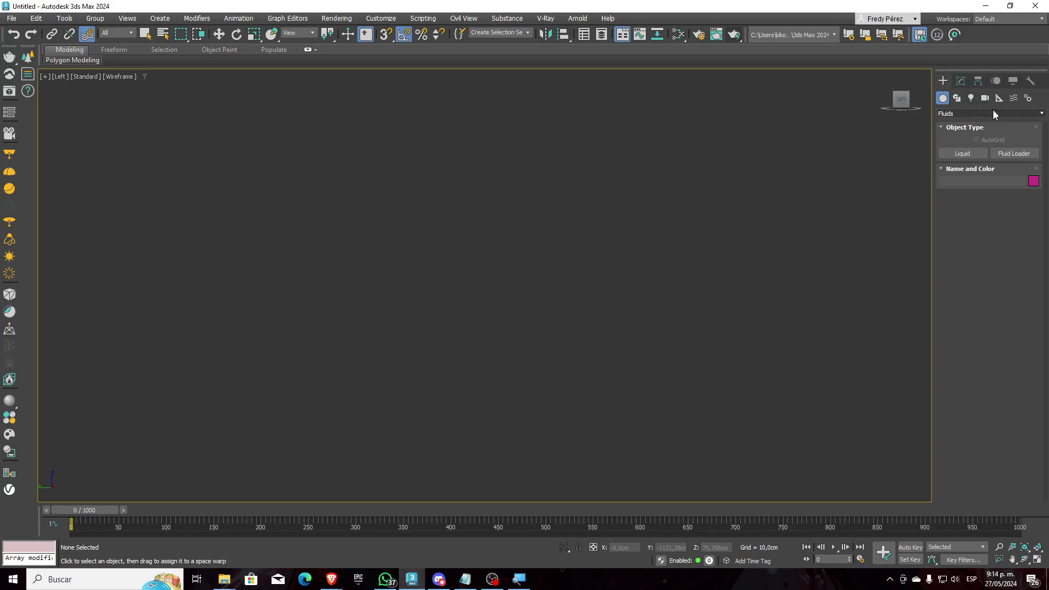
click(956, 113)
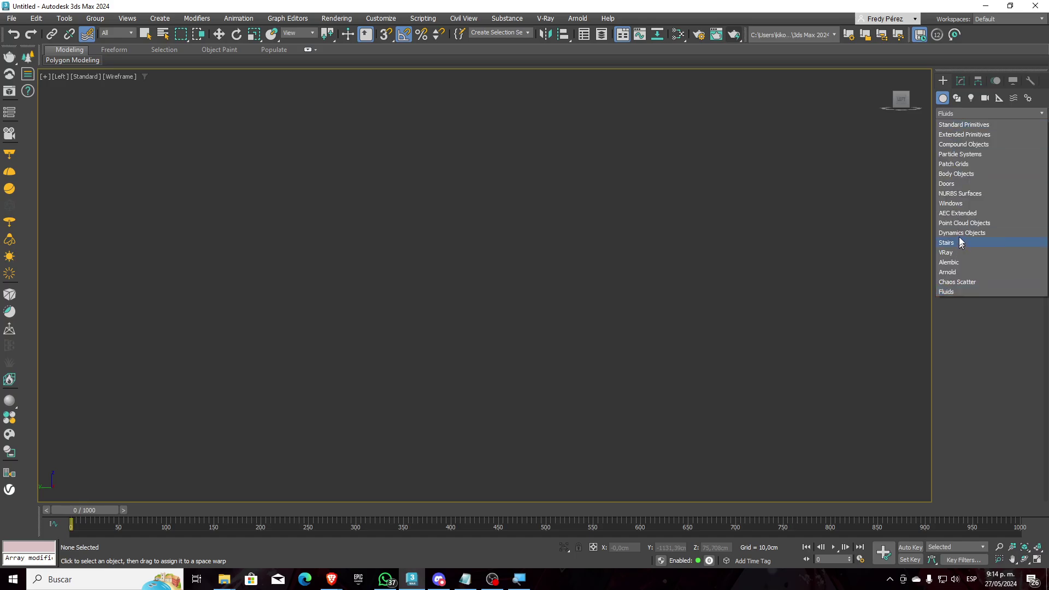
click(960, 156)
click(974, 156)
drag(526, 303, 686, 162)
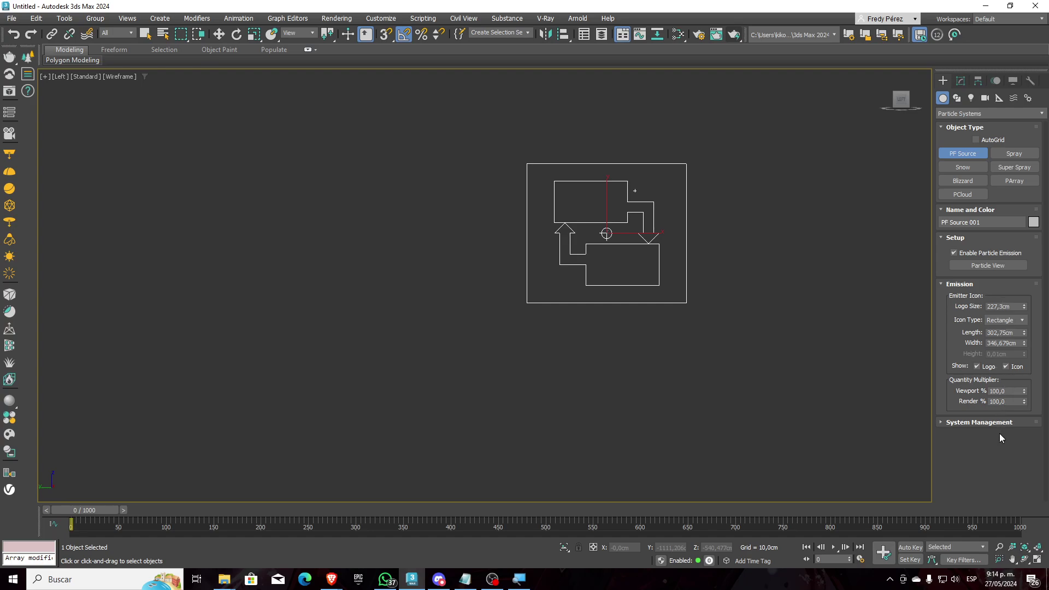
click(958, 422)
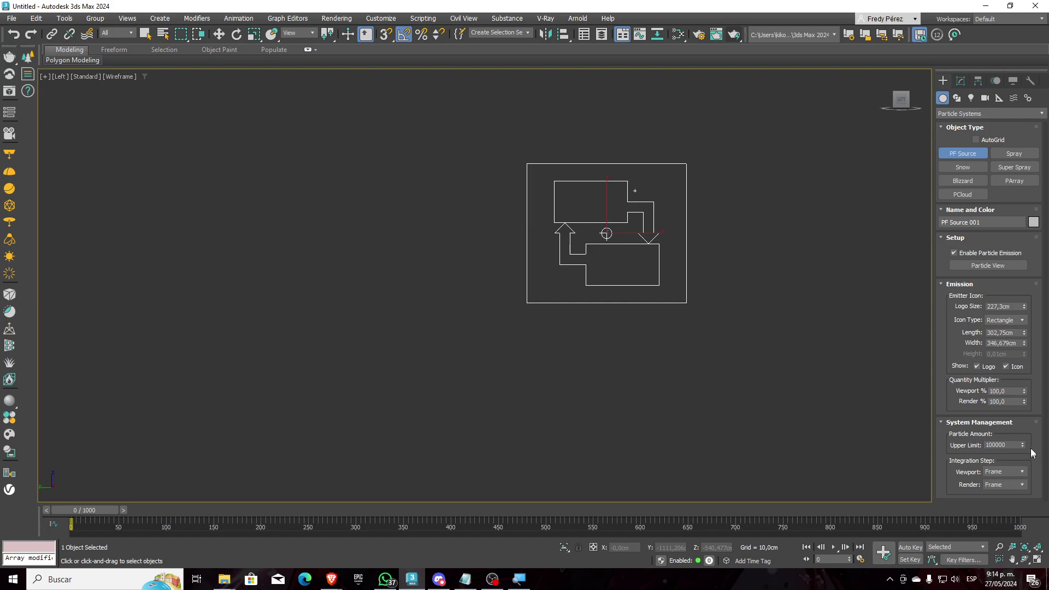
Show the PF Source's event flow in Particle View and enlarge the window to view more of its available operators.
click(1004, 266)
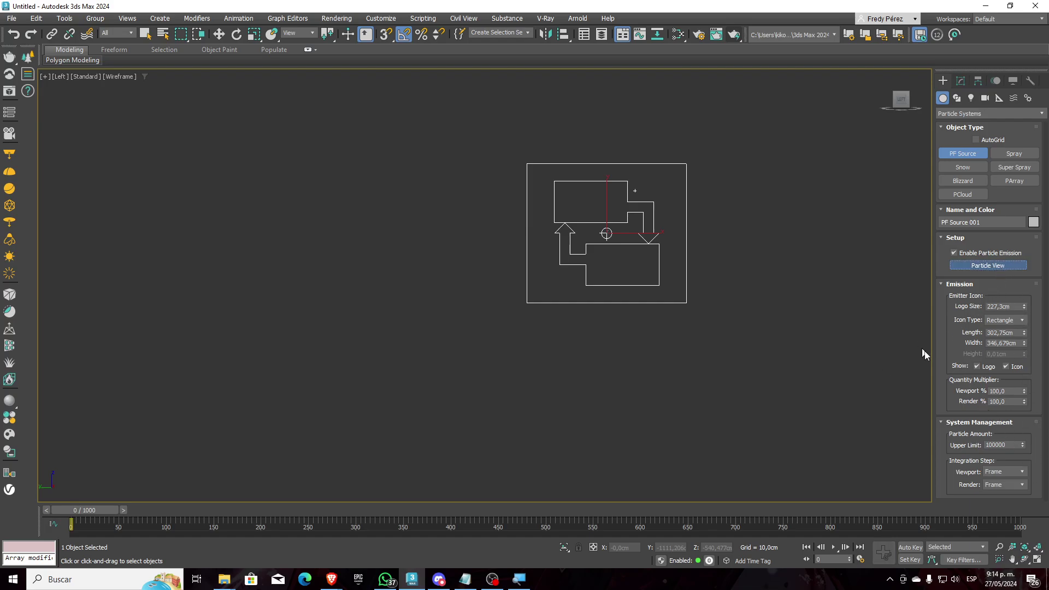
drag(288, 38, 594, 39)
drag(773, 353, 1036, 354)
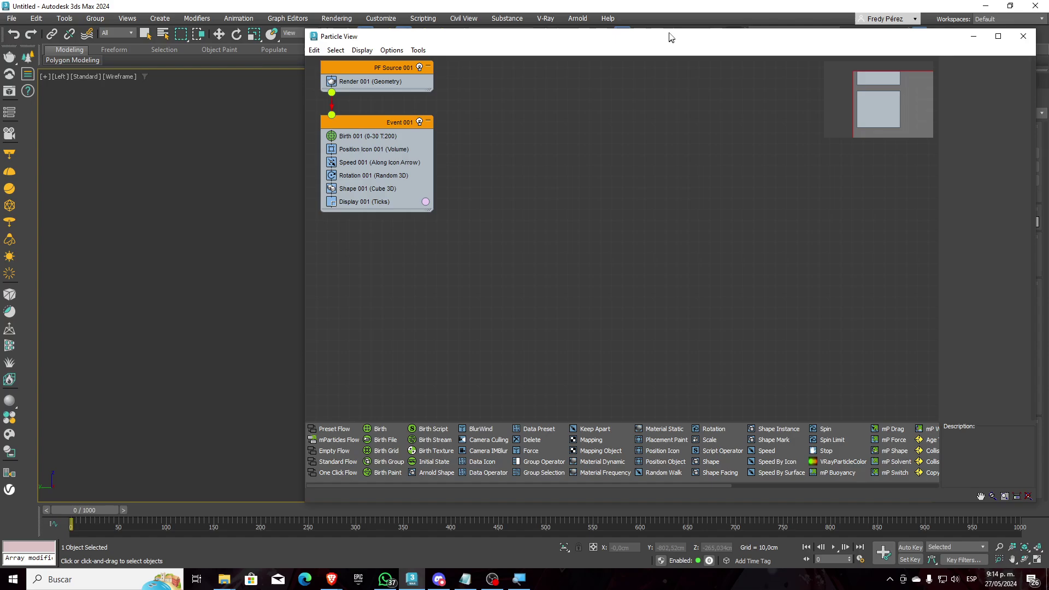
drag(670, 37, 424, 92)
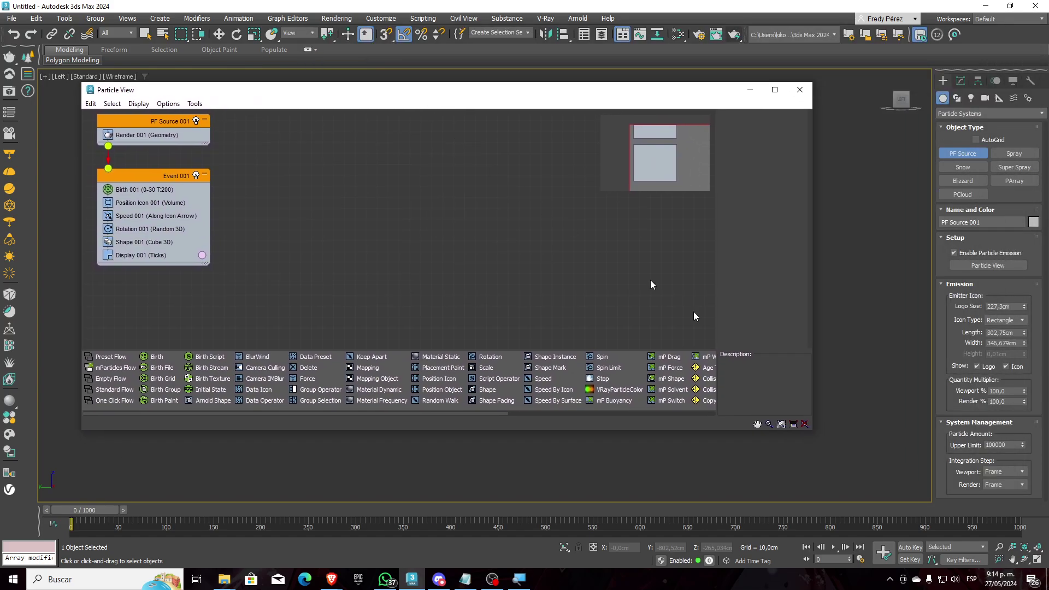
drag(734, 430, 746, 454)
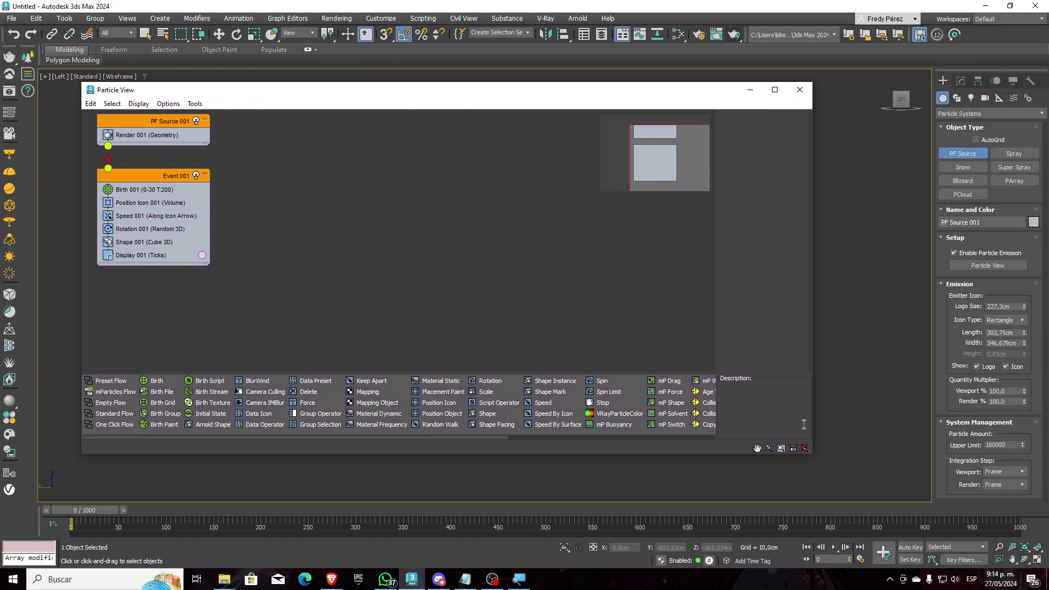
drag(813, 411, 879, 407)
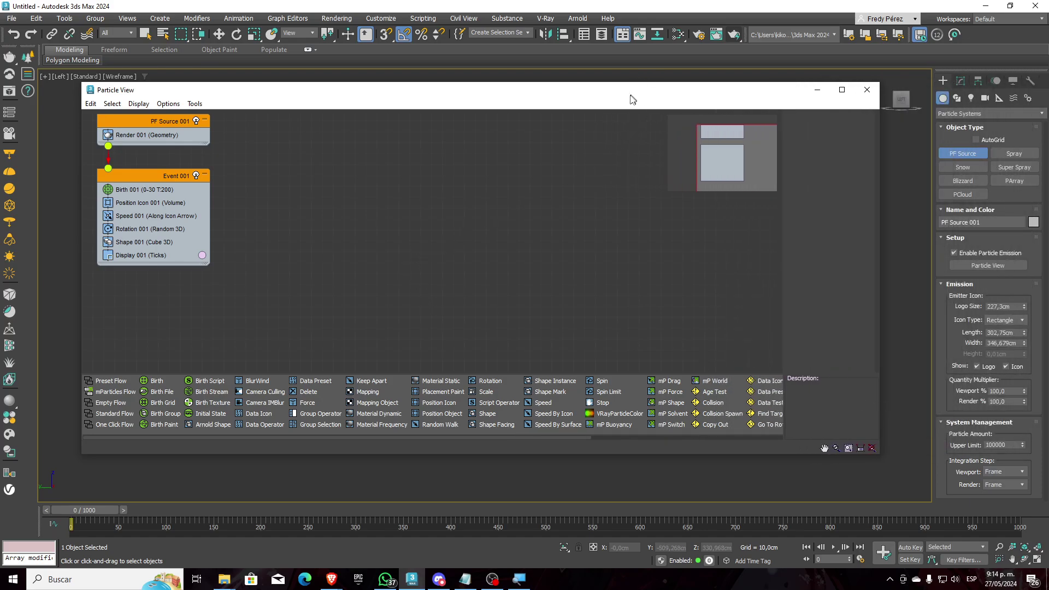
drag(630, 96, 577, 137)
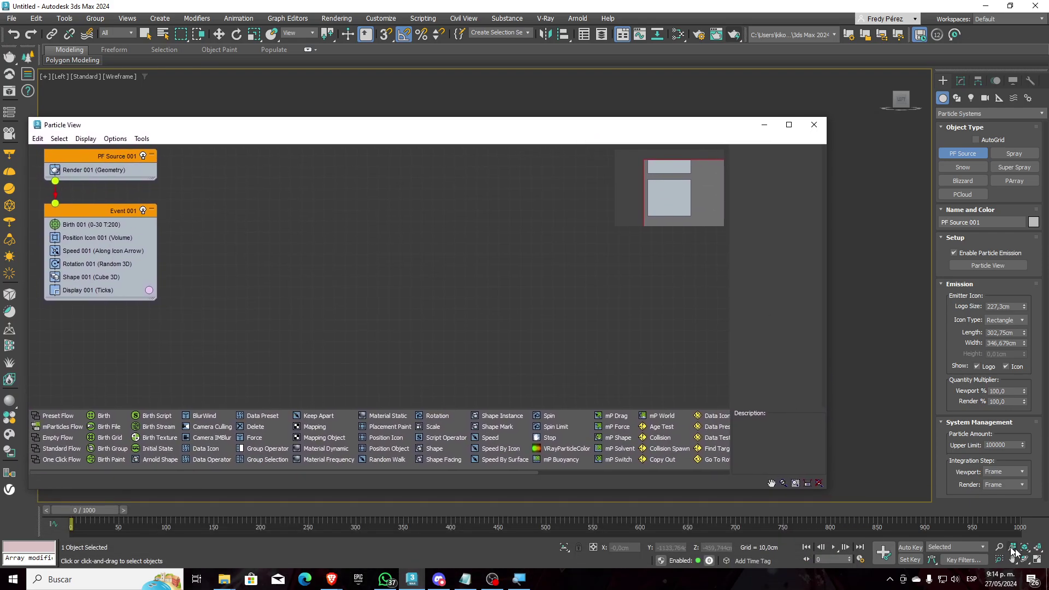
Show all four viewports and move the animation to frame 54 to preview the particle emission.
click(1036, 560)
drag(649, 126, 447, 127)
key(z)
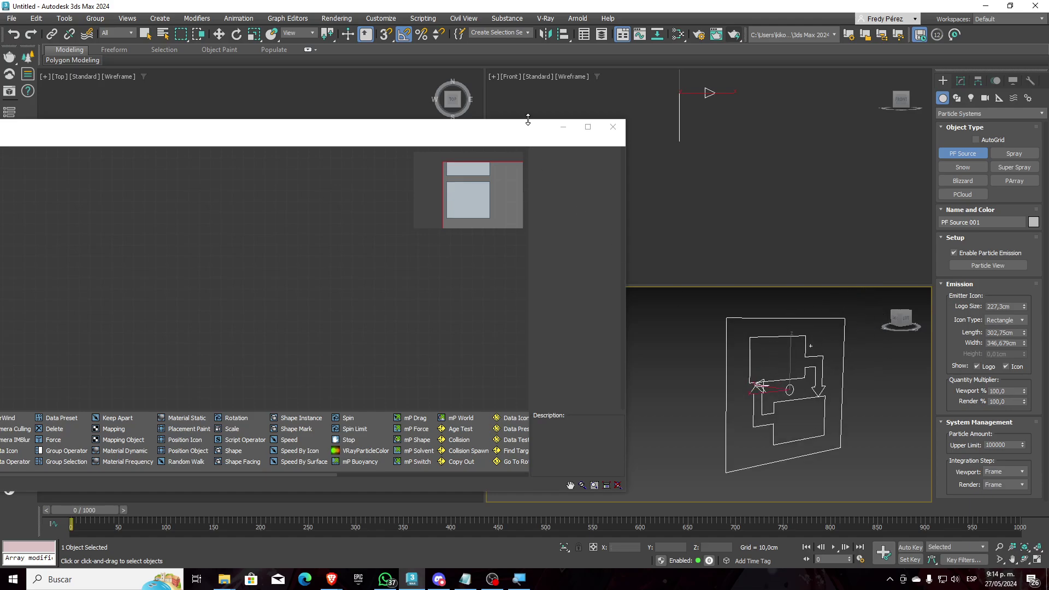
drag(481, 131, 386, 52)
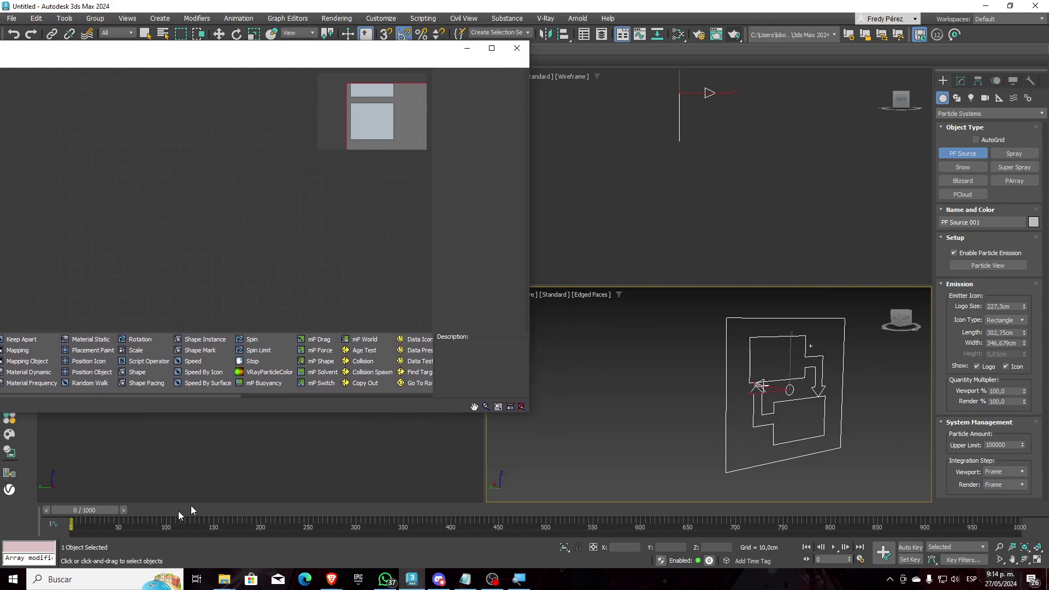
mouse_move(123, 513)
mouse_down()
mouse_move(164, 513)
mouse_move(90, 514)
mouse_move(224, 513)
mouse_move(95, 514)
mouse_move(192, 513)
mouse_move(123, 513)
mouse_up()
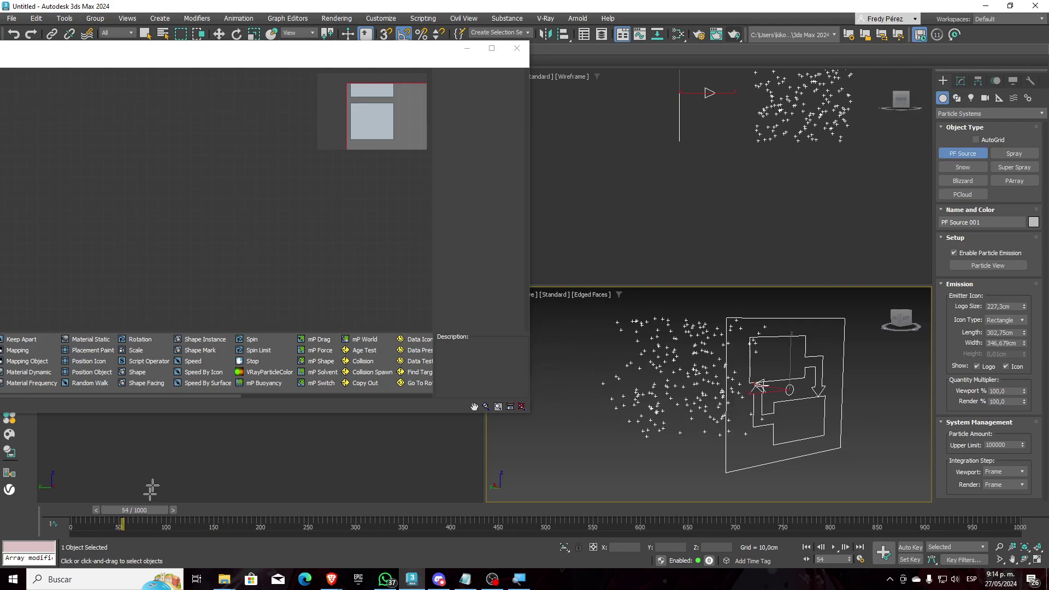
Show the PF Source's modifiable parameters and enlarge its event diagram in Particle View for reading.
drag(222, 49, 583, 100)
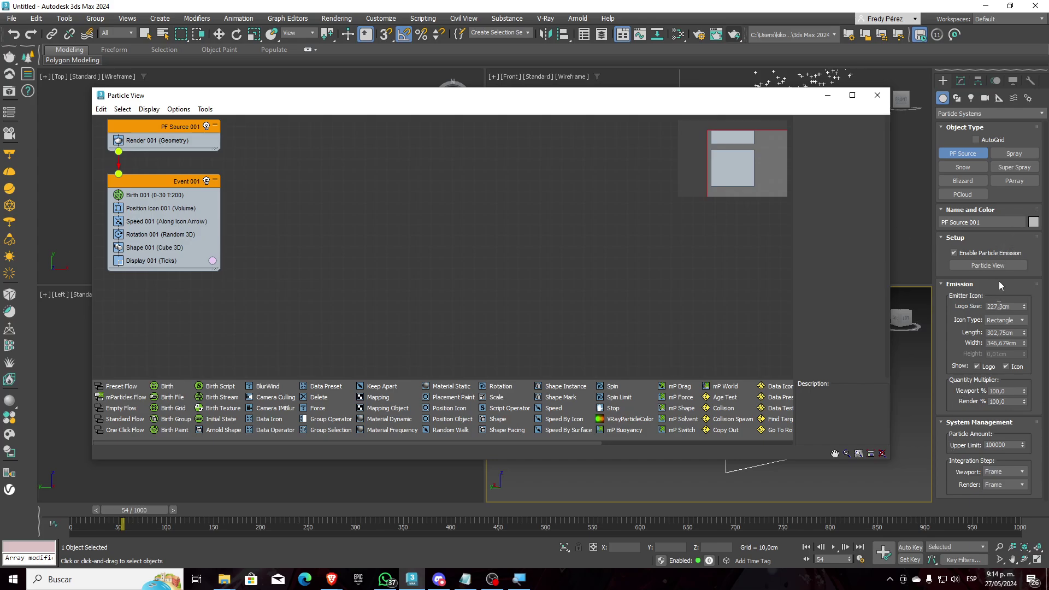
click(960, 82)
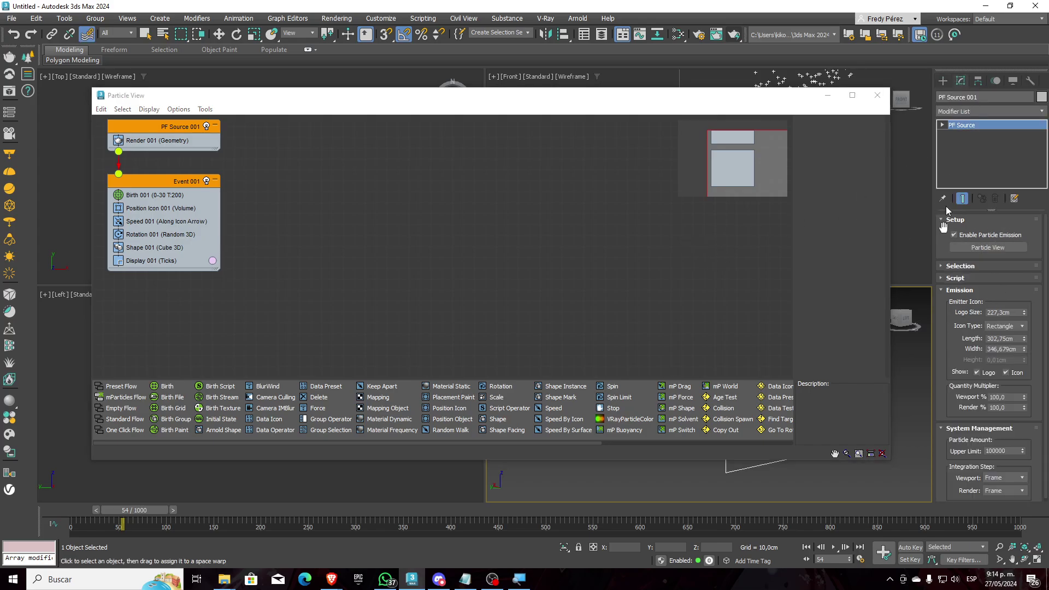
drag(185, 98, 313, 114)
scroll(278, 195, up, 1)
scroll(382, 240, up, 4)
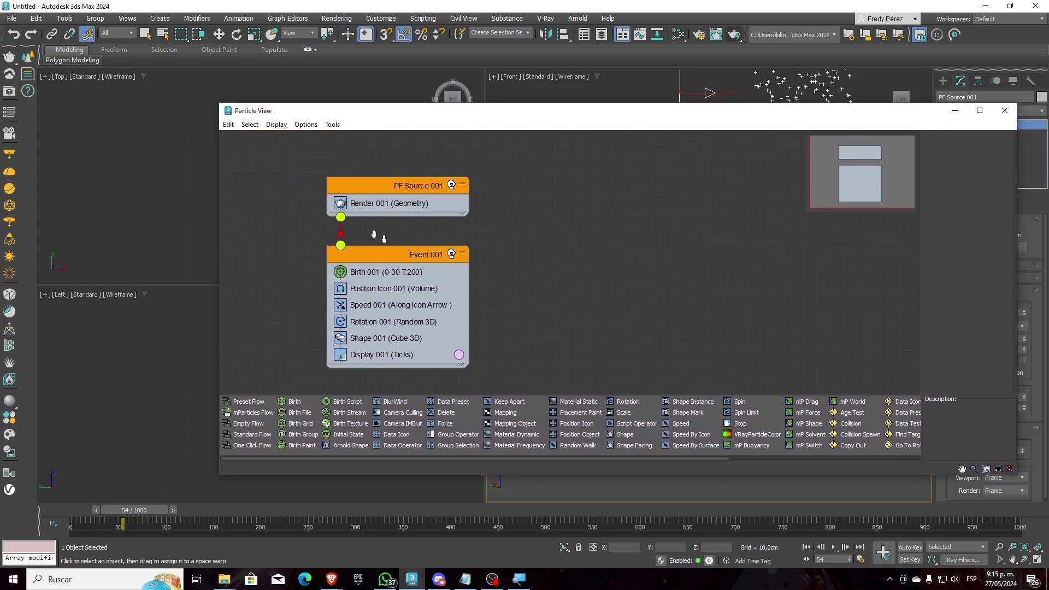
scroll(375, 203, down, 1)
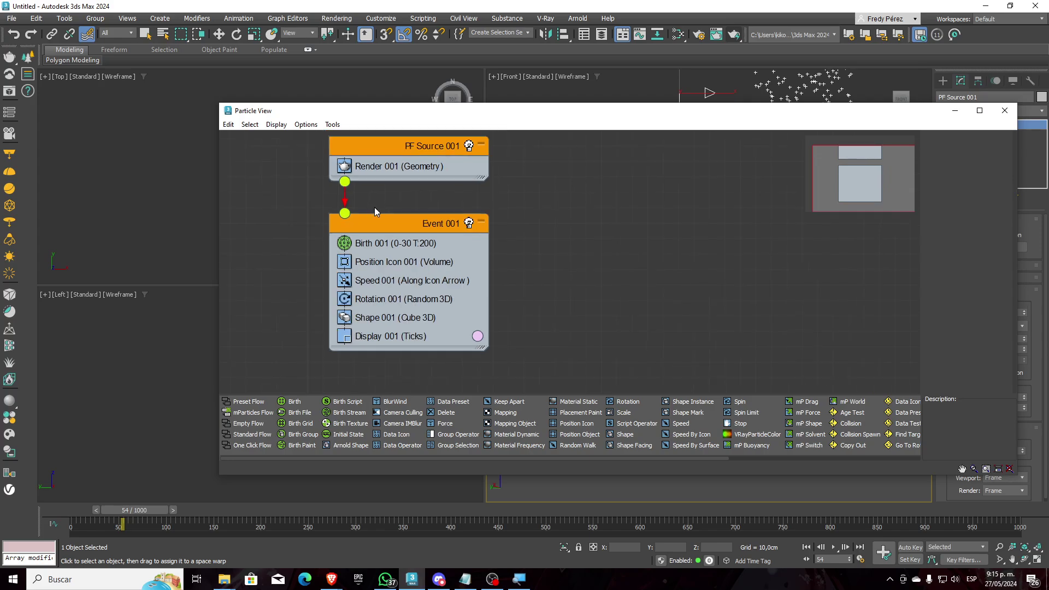
Examine the Birth, Position Icon, Speed and Rotation operator settings and the list of available Particle Flow operators.
click(370, 247)
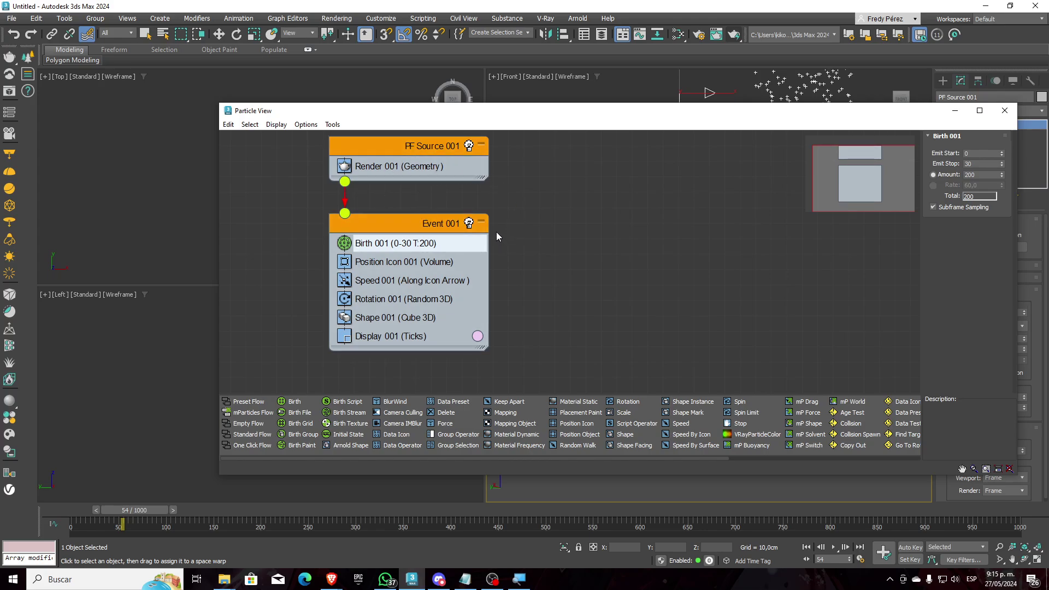
click(394, 267)
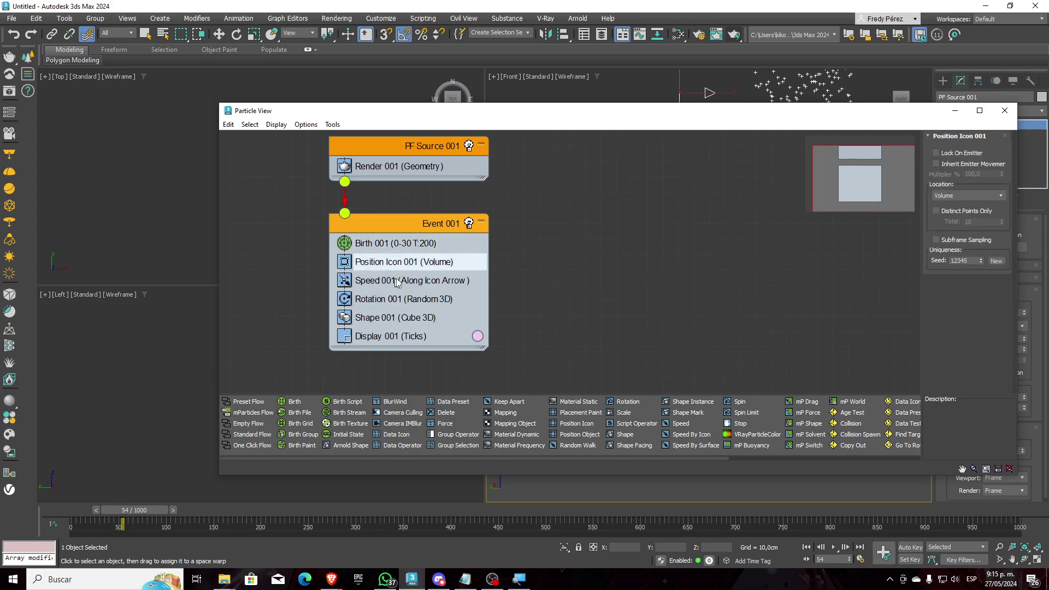
click(396, 282)
click(407, 299)
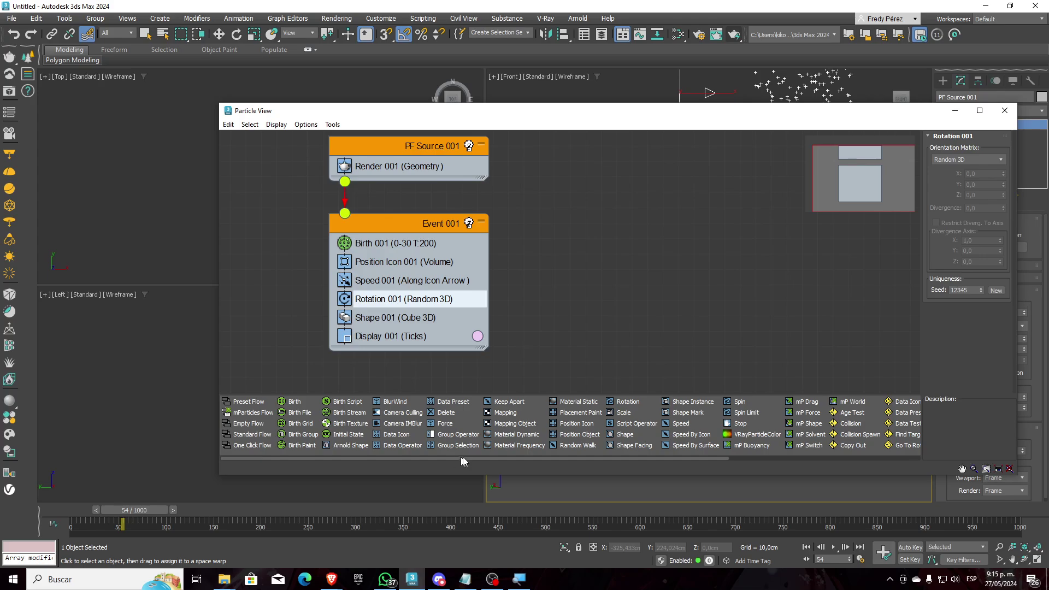
drag(461, 459, 350, 468)
drag(432, 462, 385, 463)
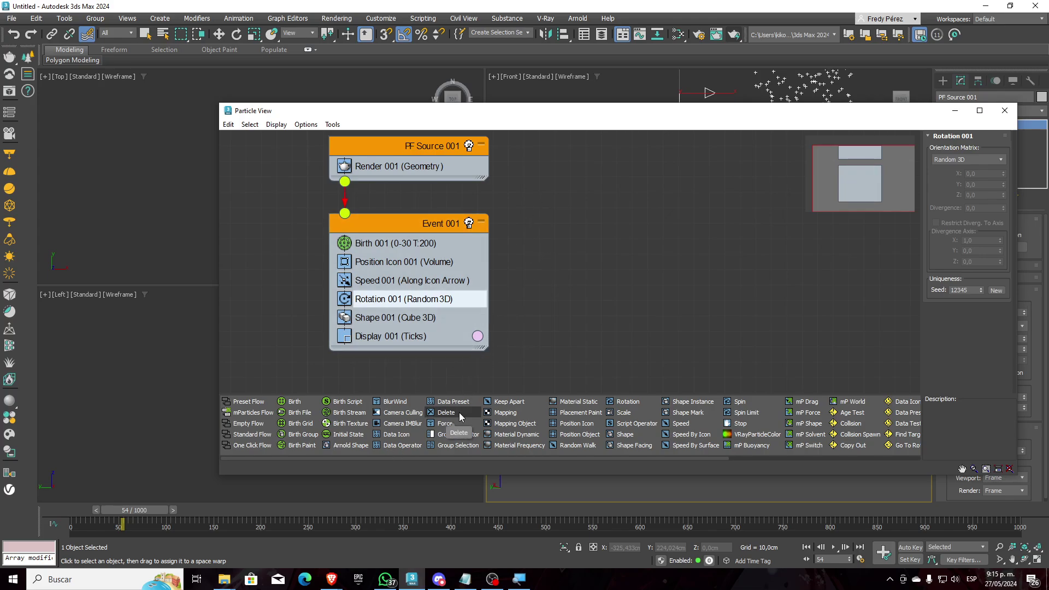
mouse_move(484, 458)
mouse_down()
mouse_move(648, 458)
mouse_move(492, 458)
mouse_up()
Close Particle View and delete the PF Source from the scene.
click(1005, 111)
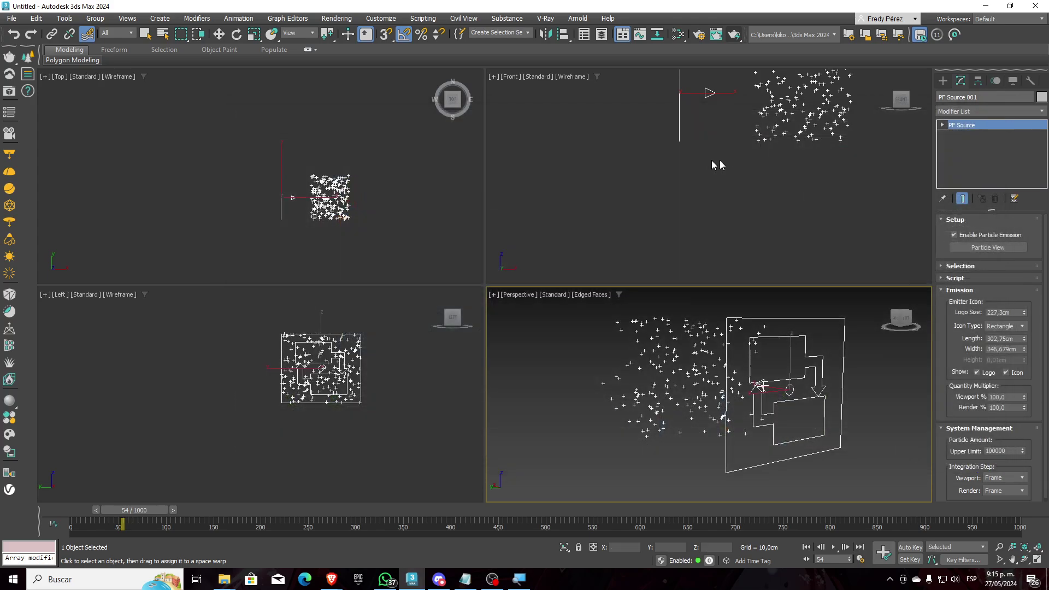
click(325, 174)
key(Delete)
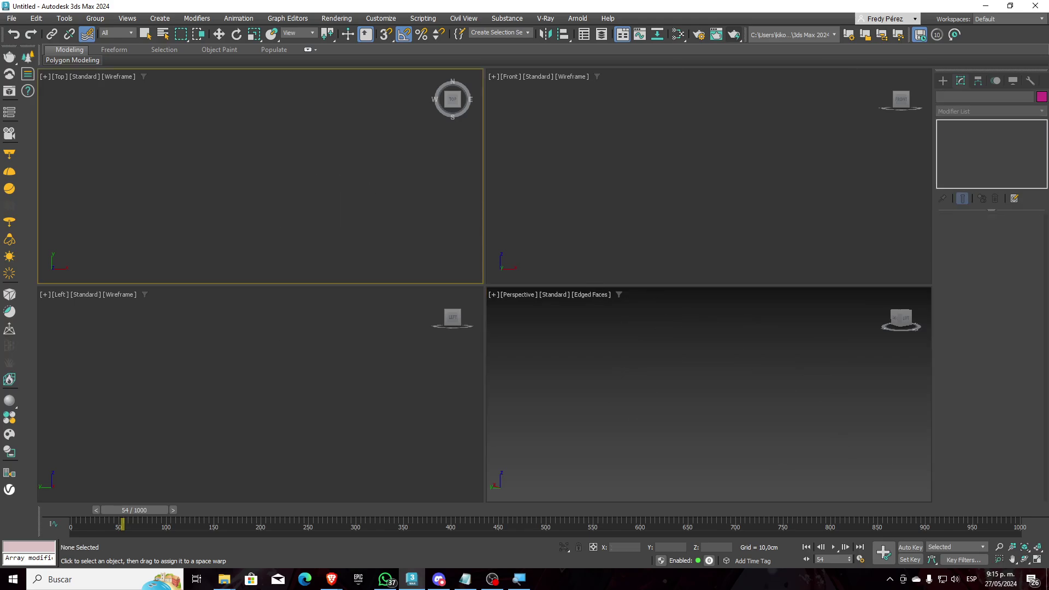
Create a standard plane about 150 cm long and 250 cm wide in the maximized Top view.
click(1037, 559)
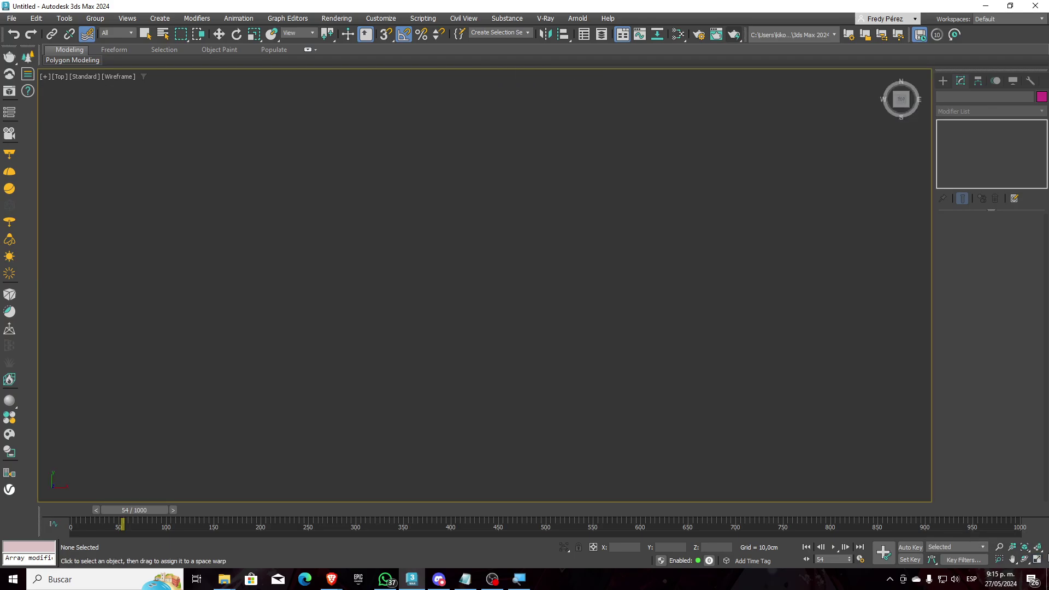
click(943, 81)
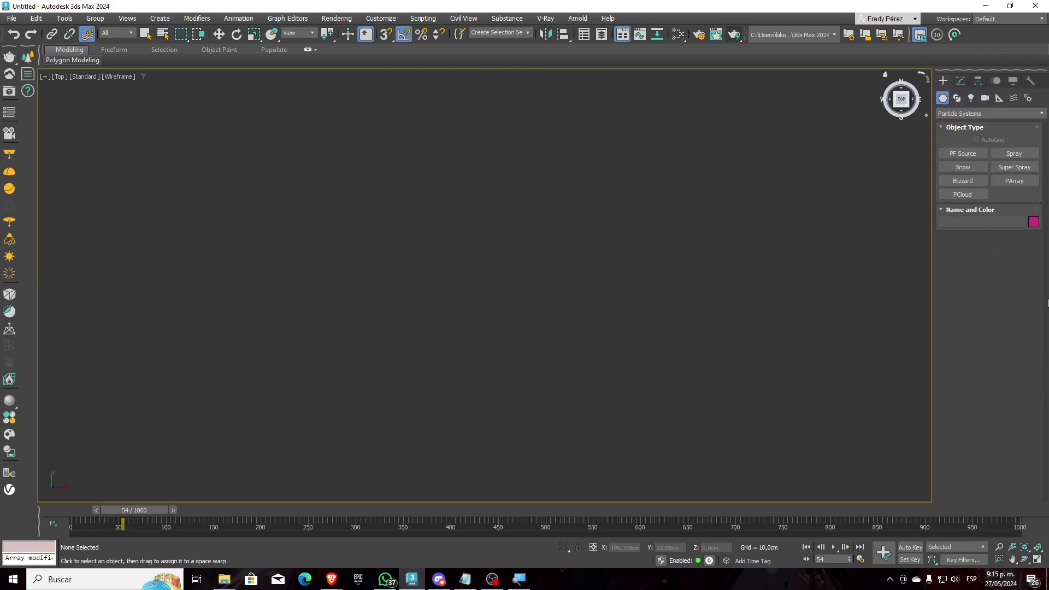
click(971, 112)
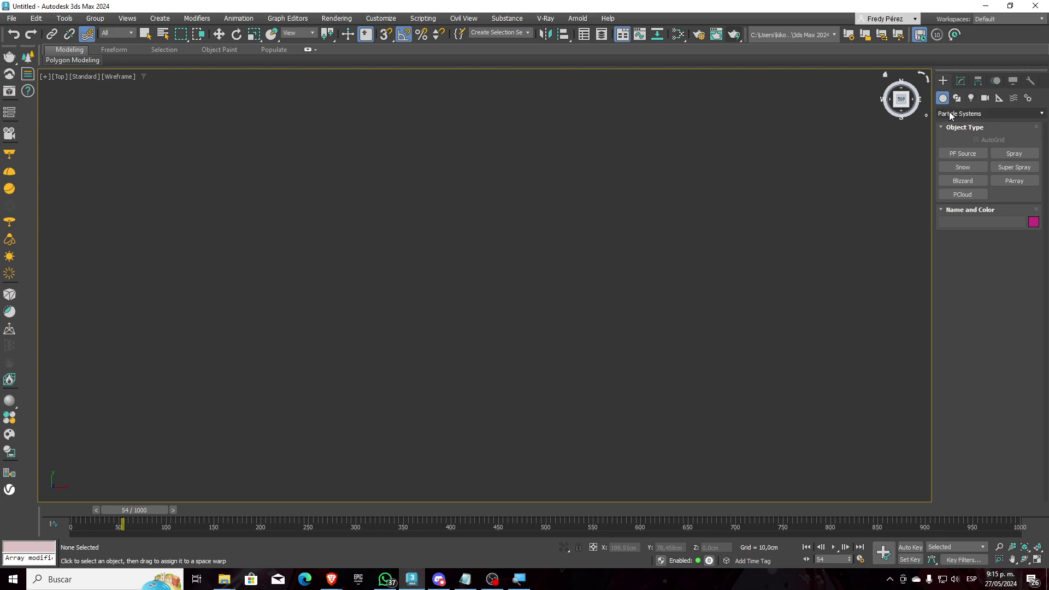
click(949, 125)
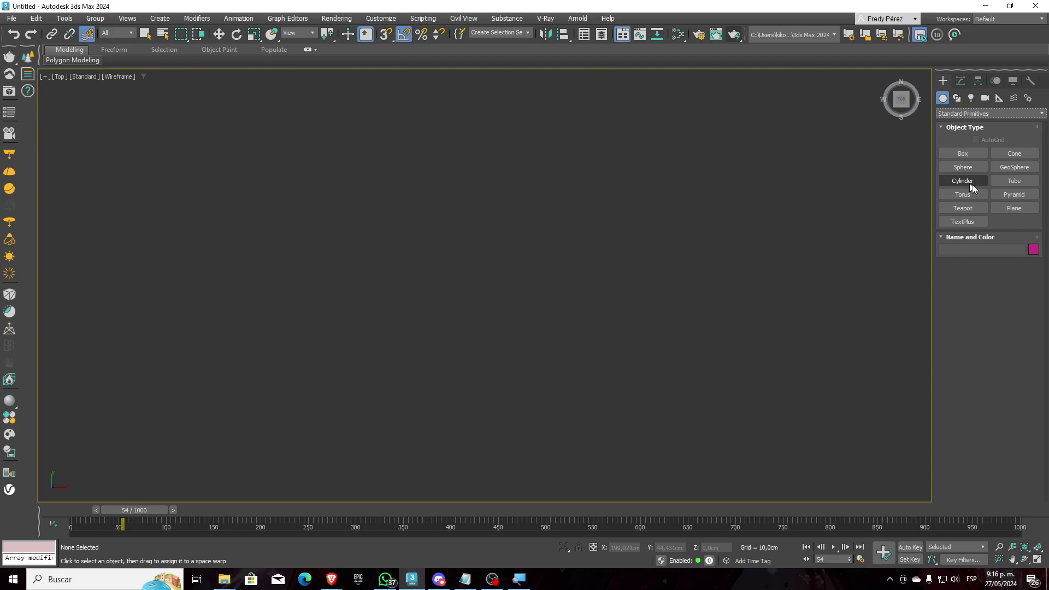
click(957, 152)
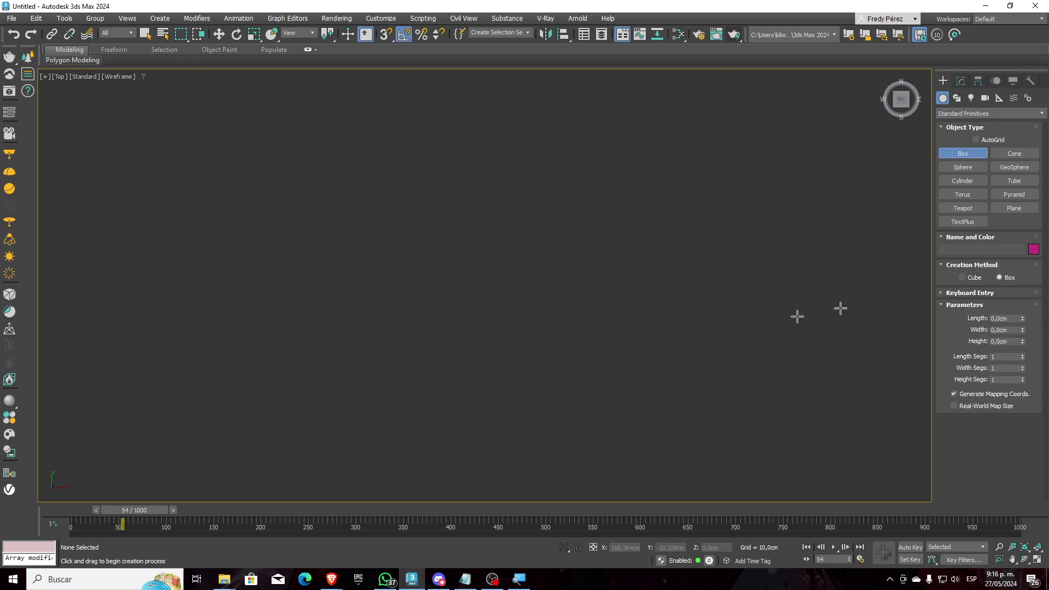
click(963, 168)
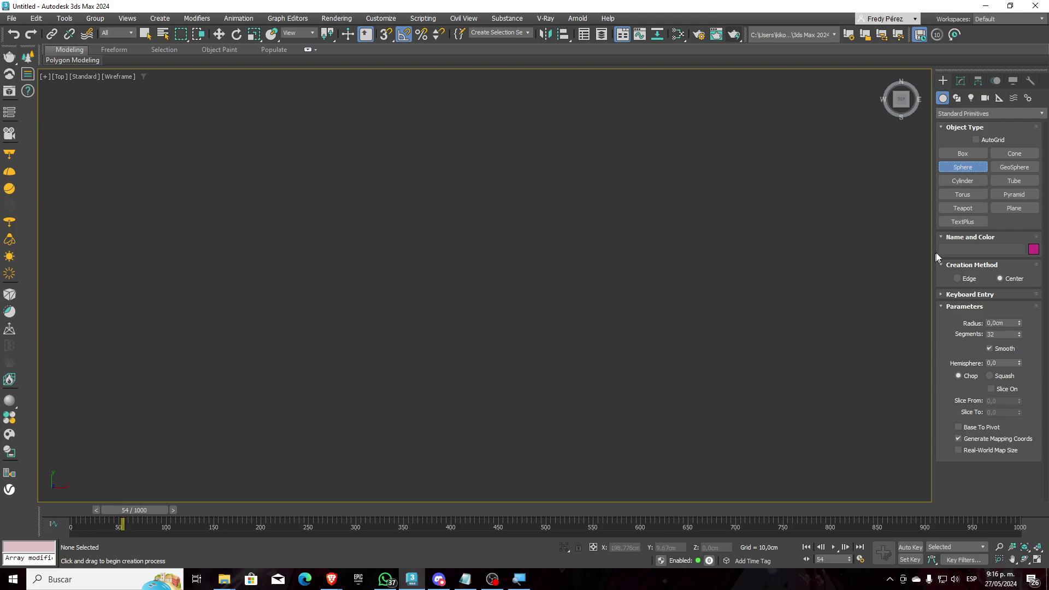
click(1026, 210)
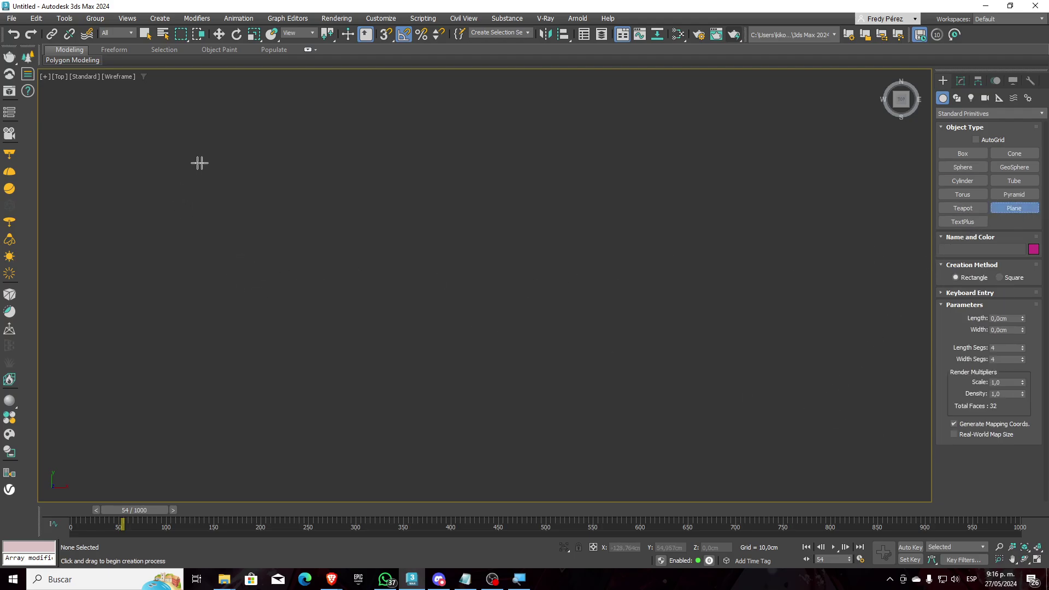
drag(199, 162, 756, 497)
Create a small sphere at the centre of the plane in the Top view.
middle_drag(712, 440, 698, 390)
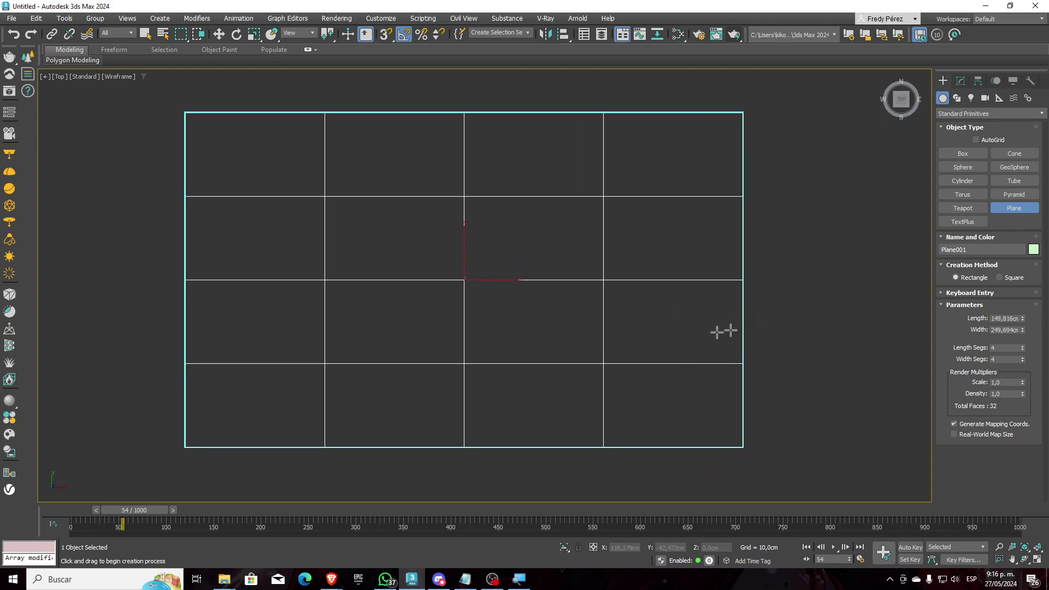
click(963, 167)
mouse_move(435, 265)
mouse_down()
mouse_move(453, 249)
mouse_move(480, 268)
mouse_up()
Raise the sphere in the Front view to a height of about 240 cm above the plane.
click(218, 34)
middle_drag(619, 290, 608, 312)
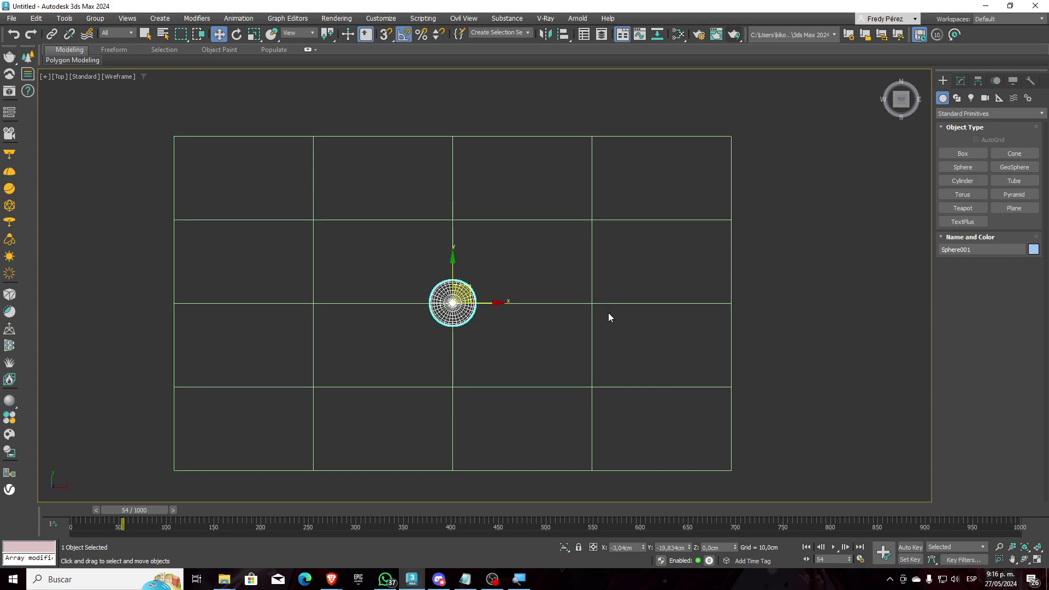
key(f)
scroll(605, 320, down, 3)
middle_drag(609, 258, 548, 341)
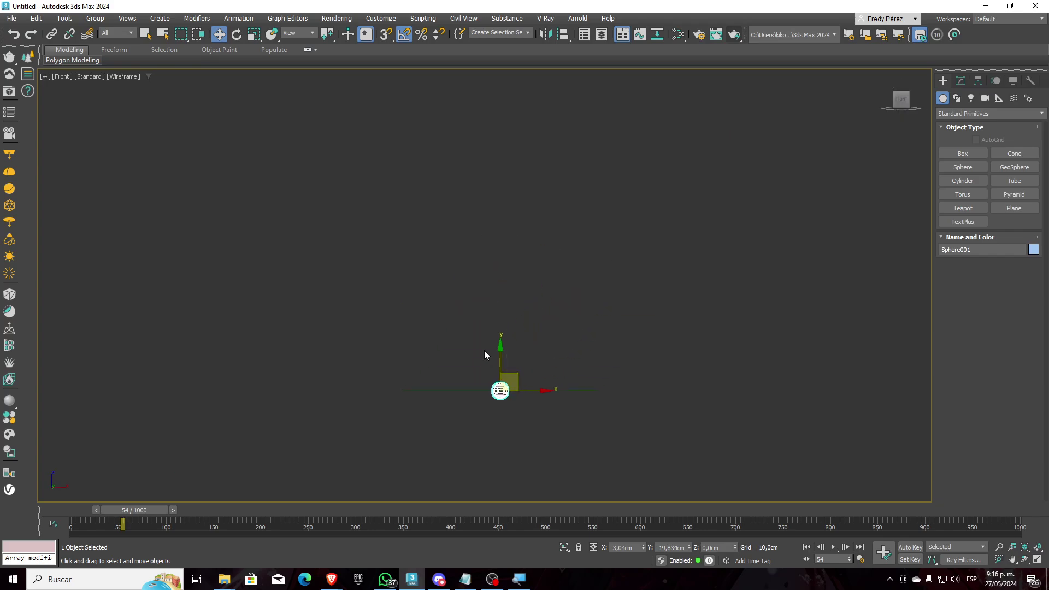
drag(500, 361, 501, 173)
Maximize the Perspective view and frame both the raised sphere and the plane from a low side angle.
click(1037, 559)
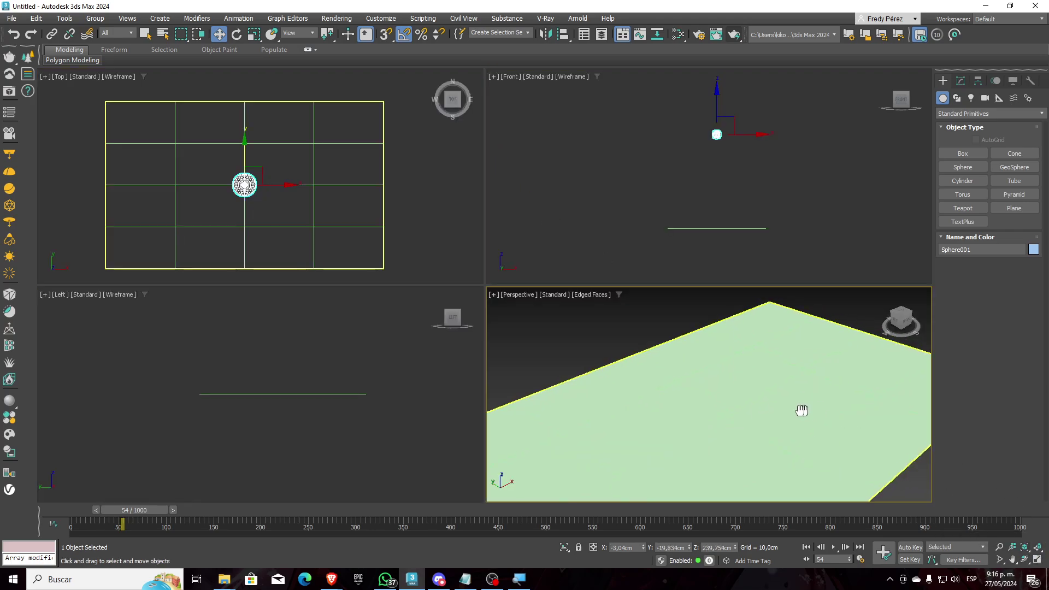
scroll(799, 410, down, 2)
scroll(798, 410, down, 4)
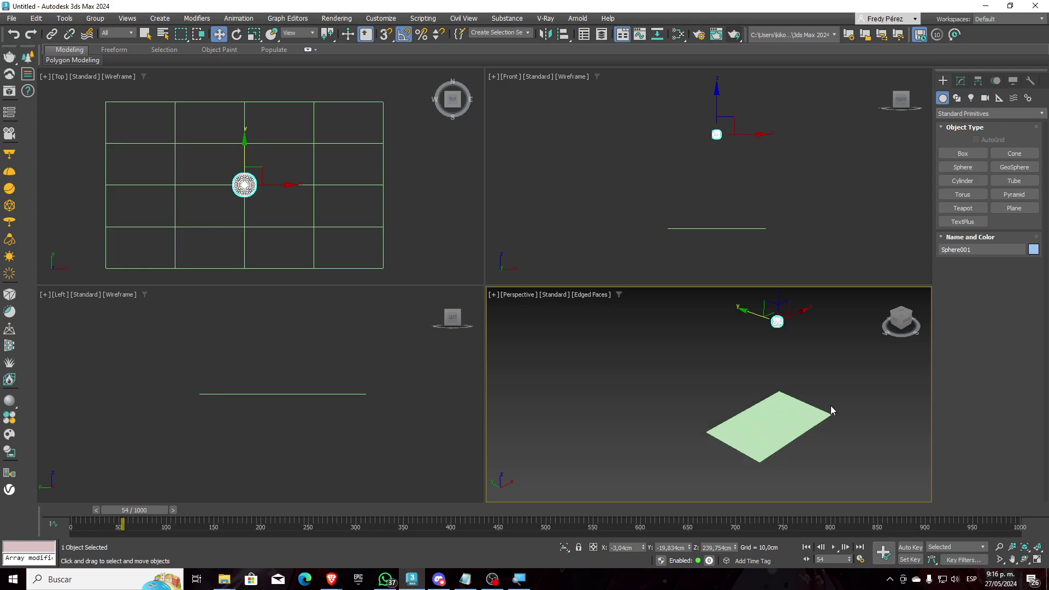
middle_drag(829, 408, 805, 400)
scroll(786, 429, up, 2)
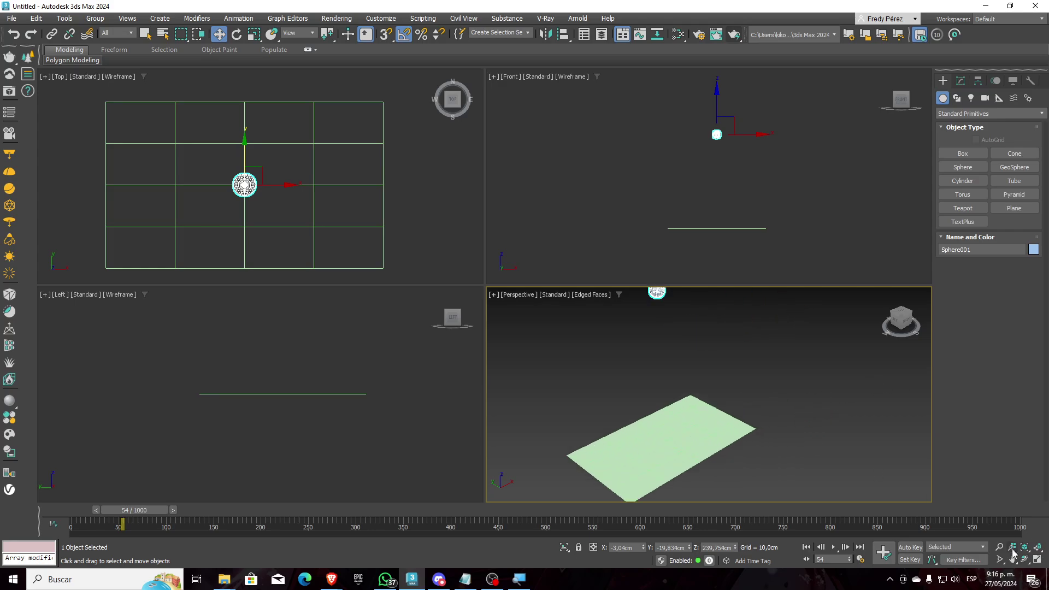
click(1037, 558)
click(1025, 559)
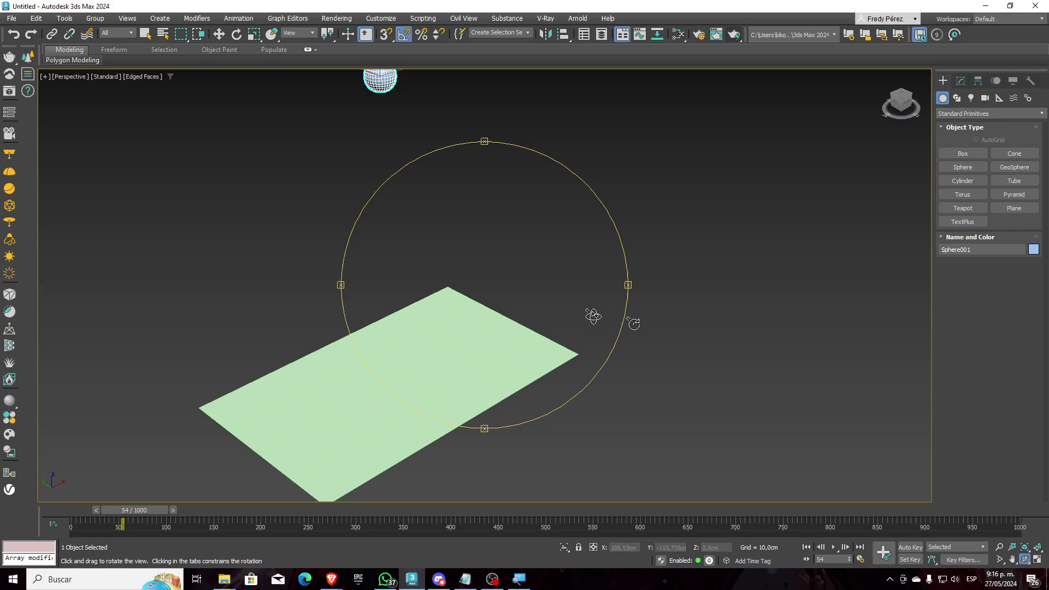
drag(593, 316, 546, 275)
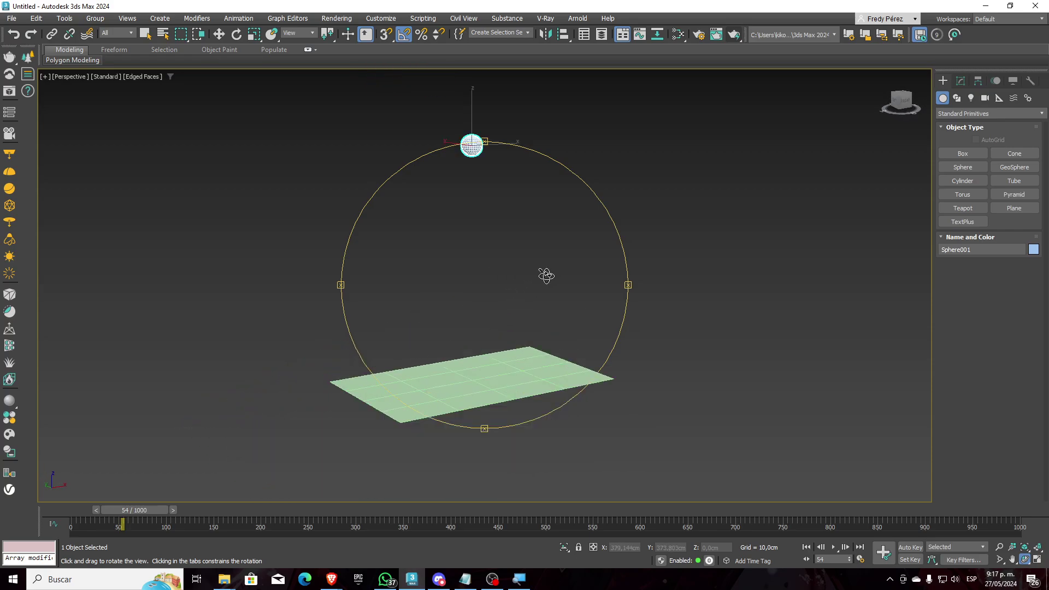
key(w)
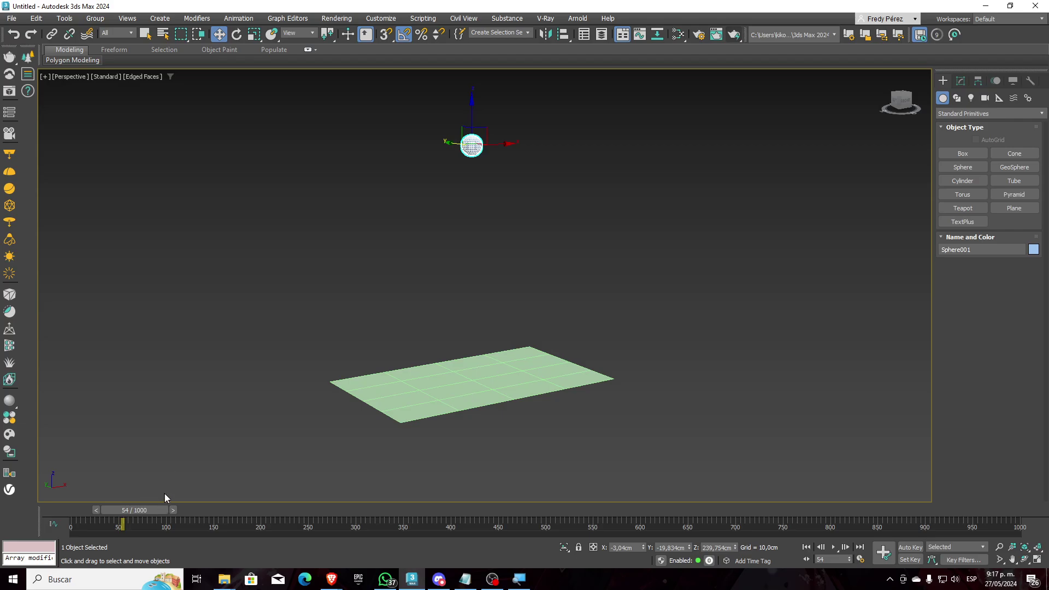
Return the timeline to frame 0, show the MassFX Toolbar and dock it next to the V-Ray toolbar.
drag(155, 513, 100, 515)
key(w)
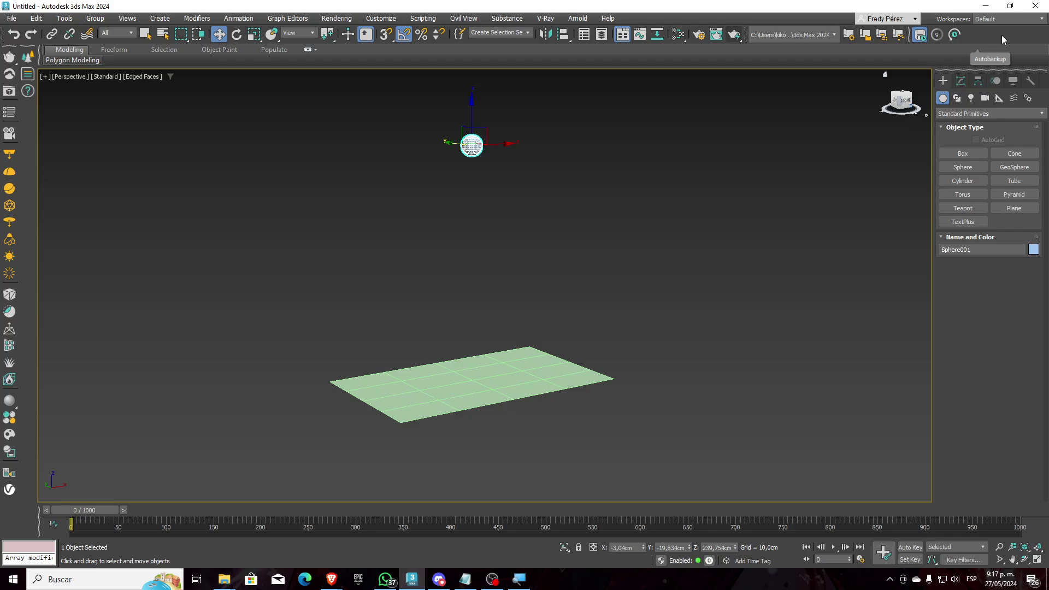
right_click(1001, 35)
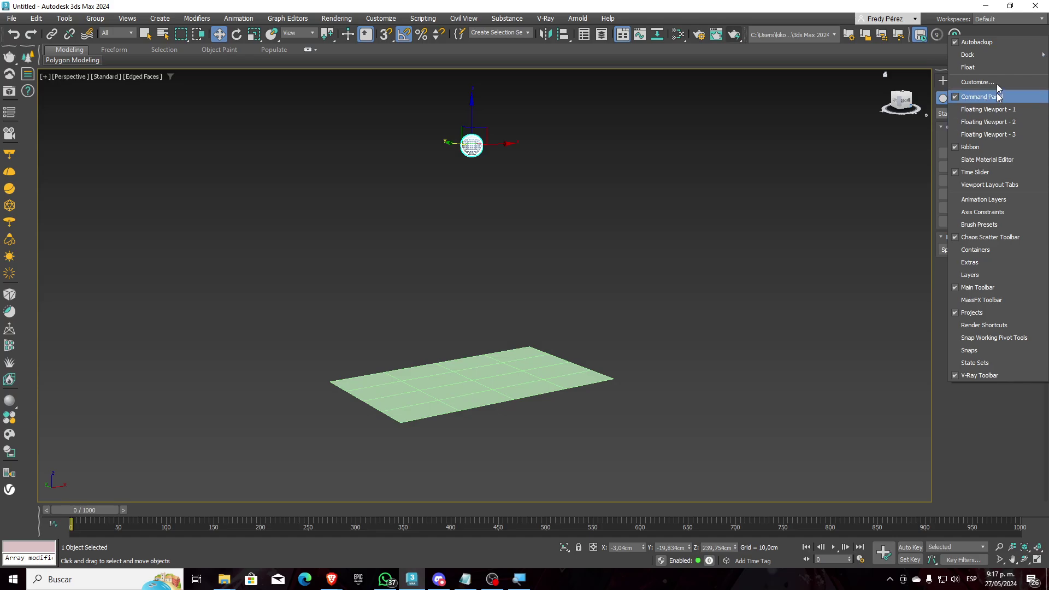
click(960, 302)
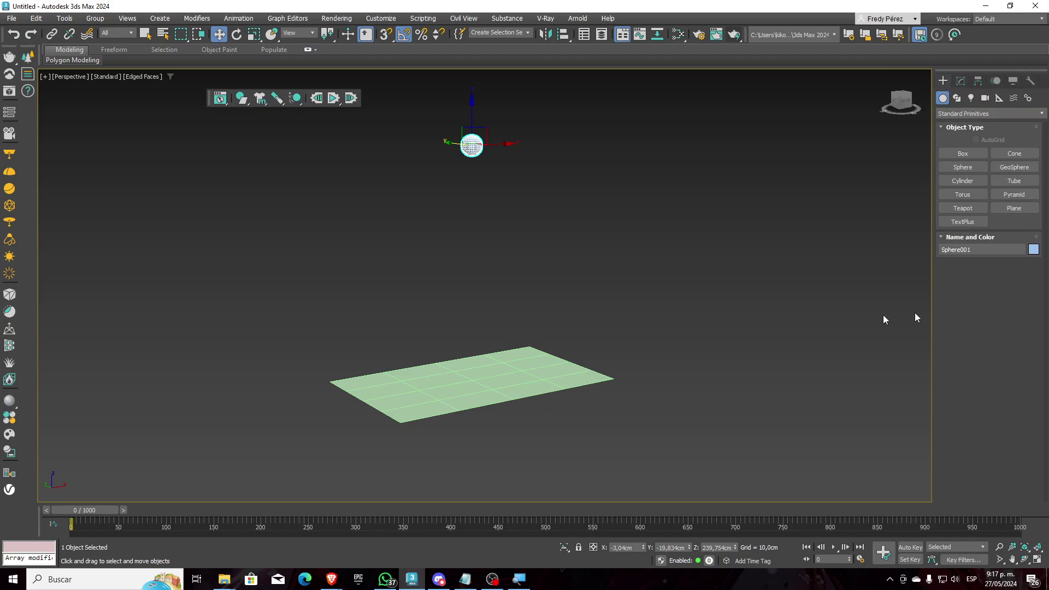
drag(207, 96, 22, 127)
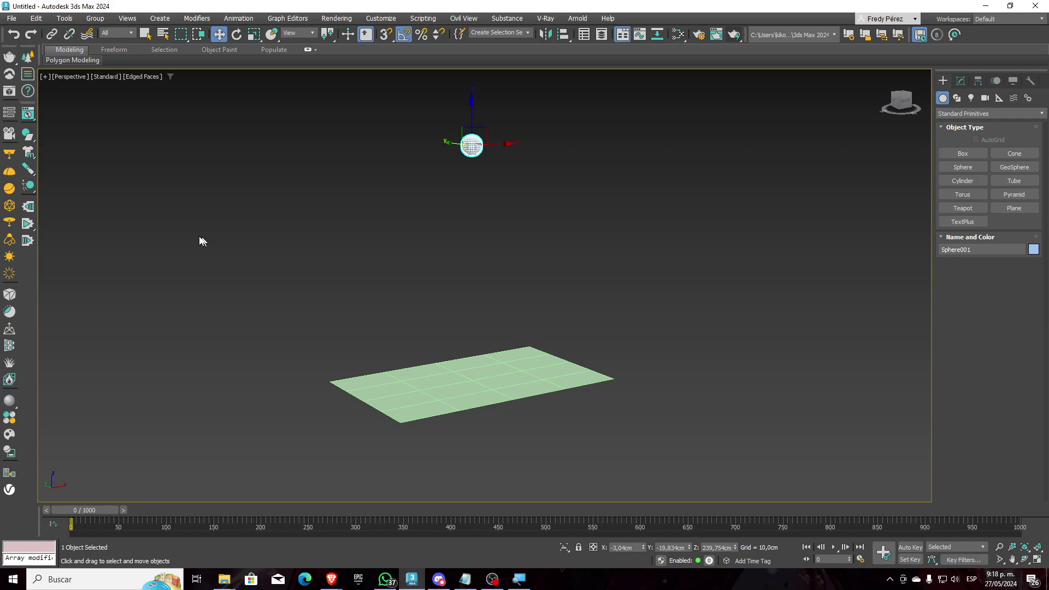
Set the raised sphere as a dynamic rigid body and delete the added MassFX Rigid Body modifier.
middle_drag(574, 143, 556, 158)
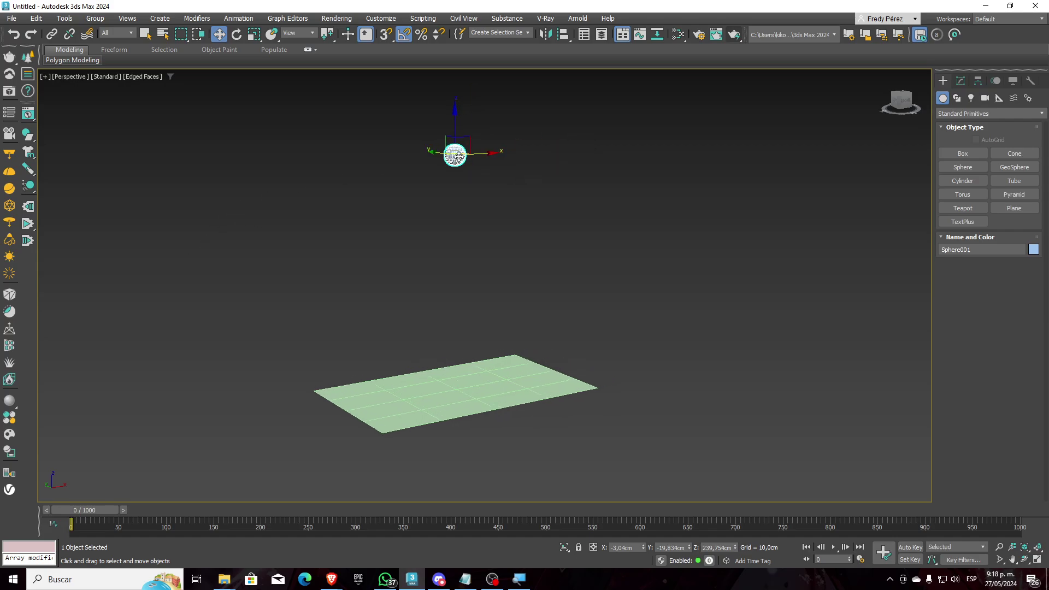
scroll(371, 153, up, 2)
scroll(300, 117, up, 1)
scroll(235, 131, down, 2)
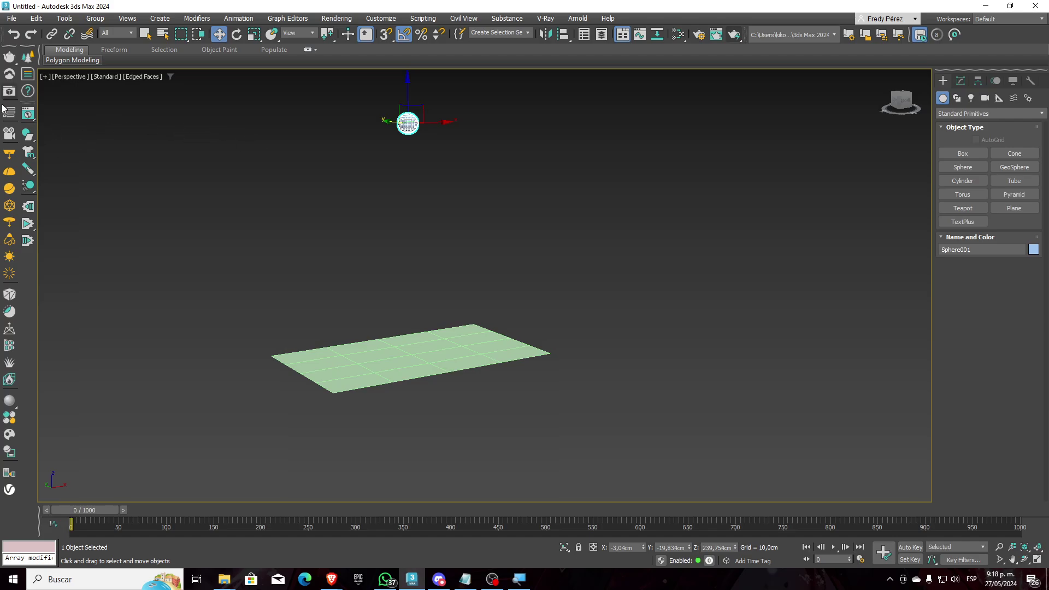
click(34, 143)
click(26, 141)
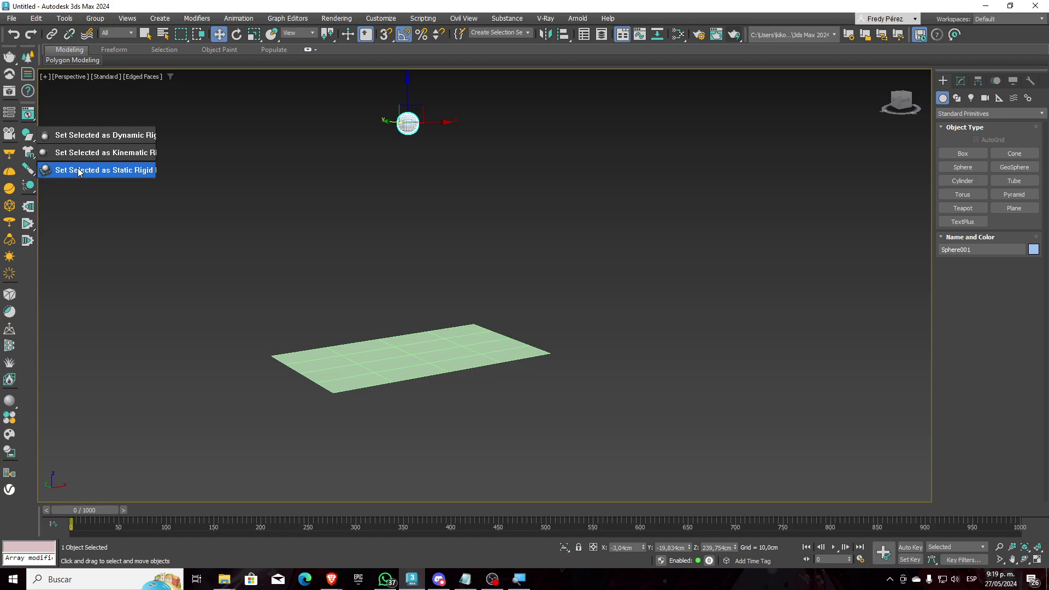
click(94, 141)
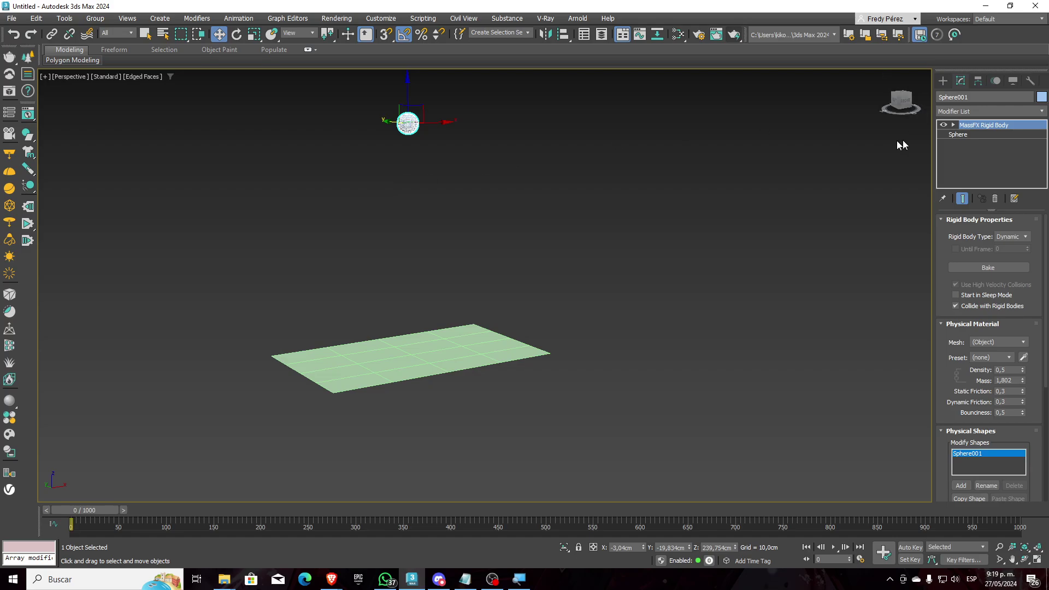
click(994, 199)
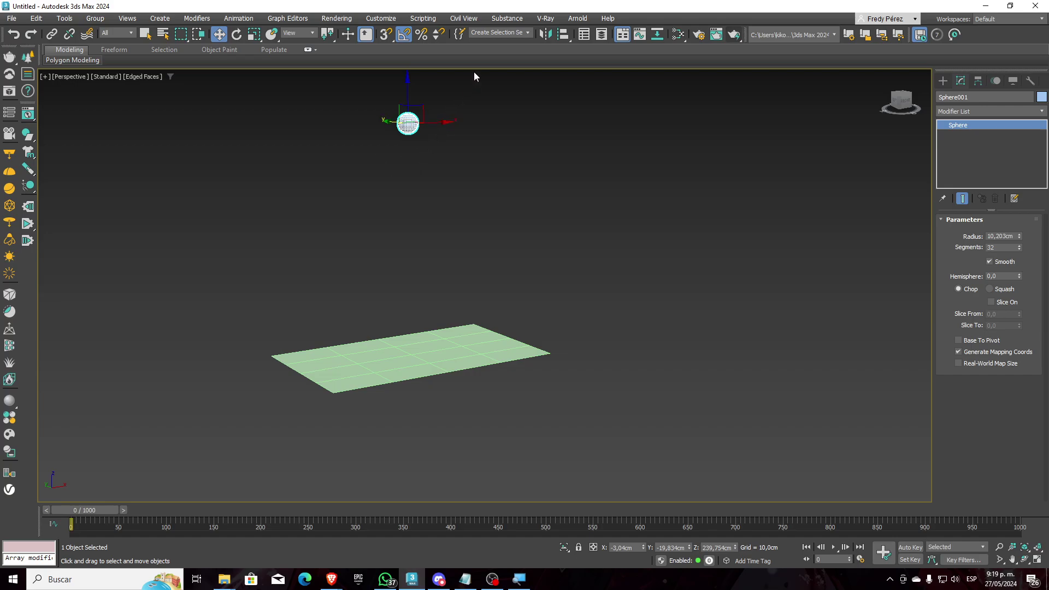
Make the sphere a dynamic rigid body again through the MassFX animation commands, and remove that modifier from its stack.
click(239, 19)
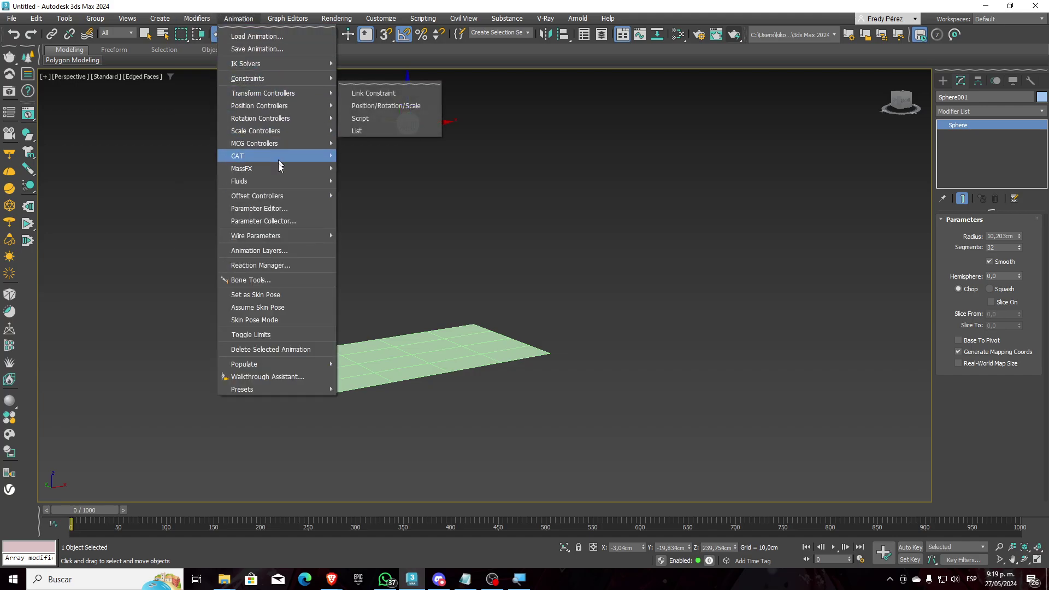
mouse_move(287, 166)
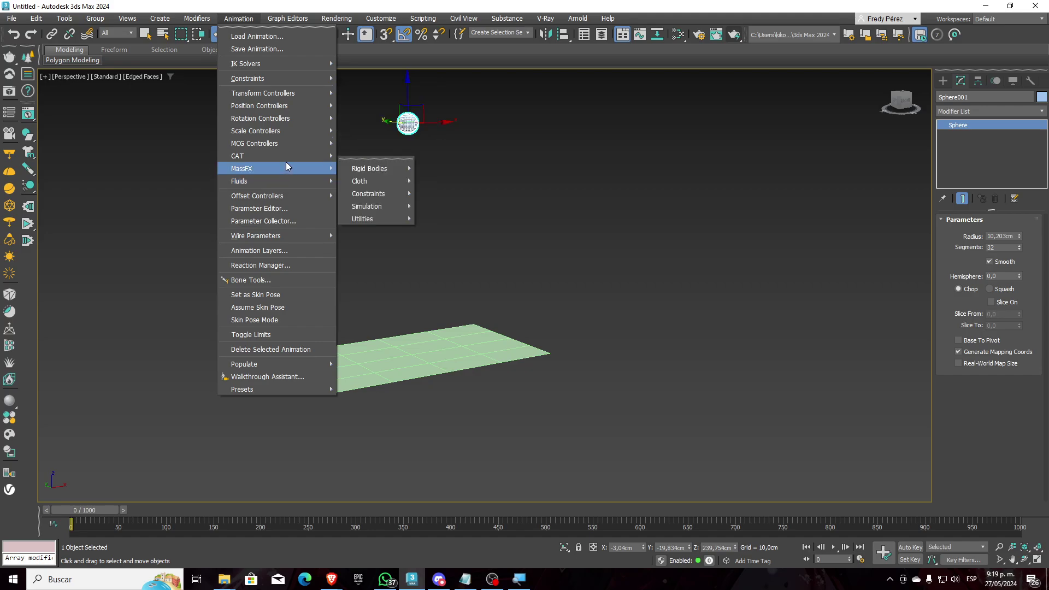
mouse_move(370, 174)
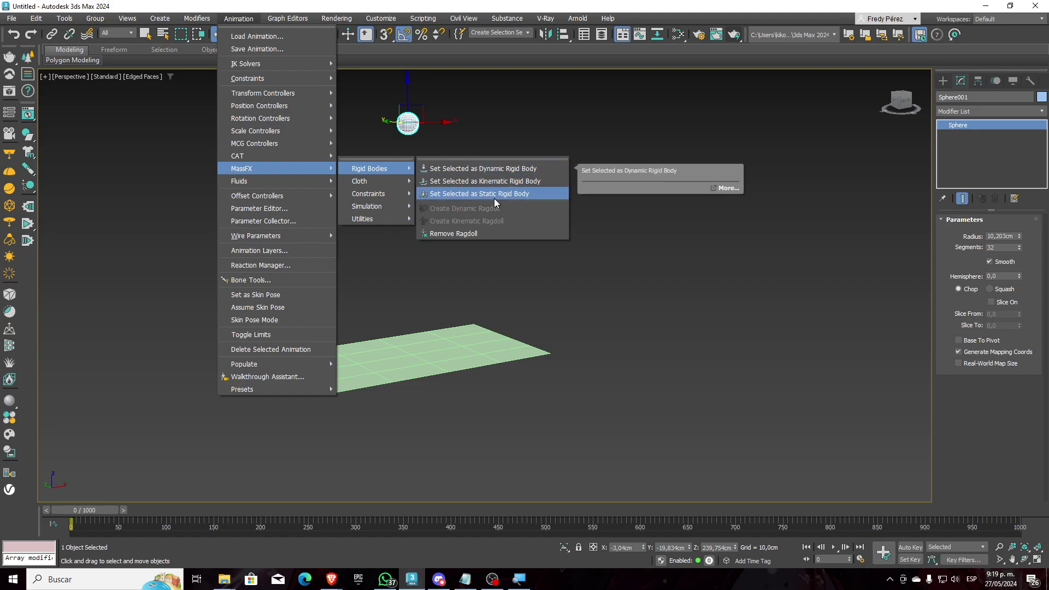
click(478, 169)
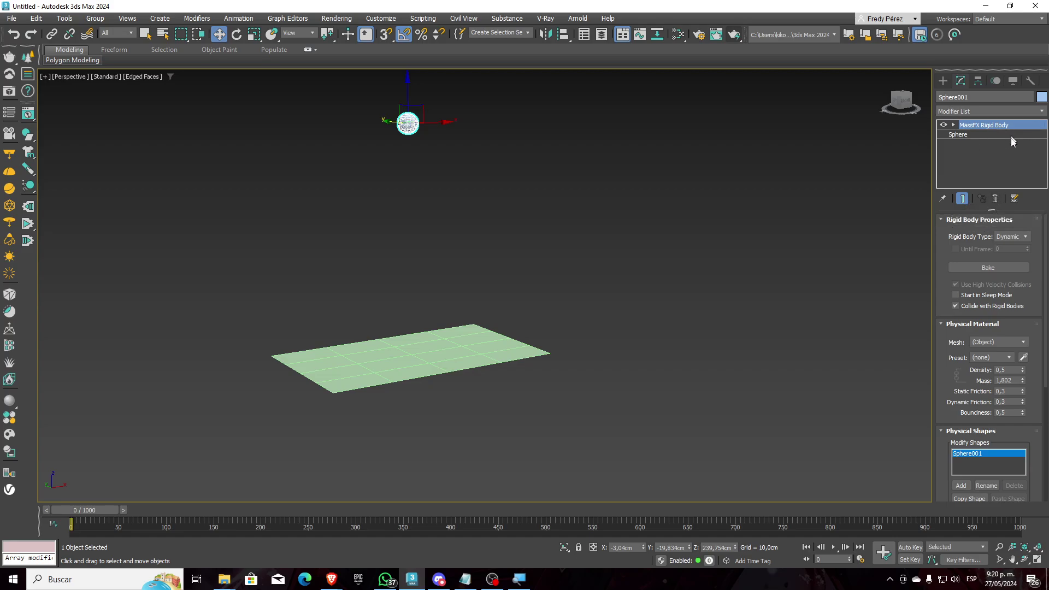
click(995, 198)
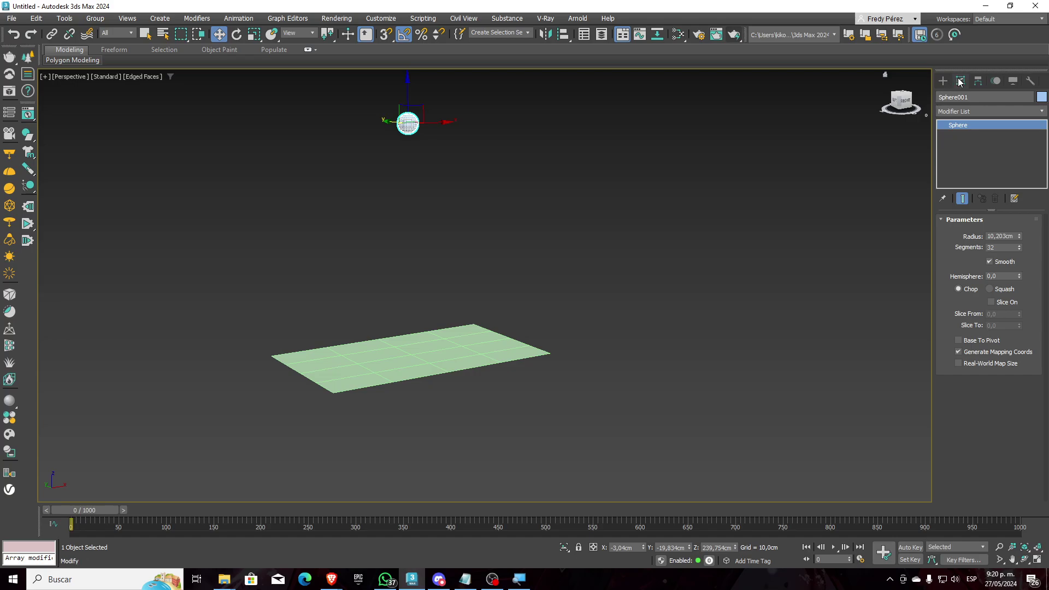
Add the MassFX RBody modifier to the sphere and keep Dynamic as its rigid body type.
click(1045, 112)
click(1048, 231)
click(1041, 111)
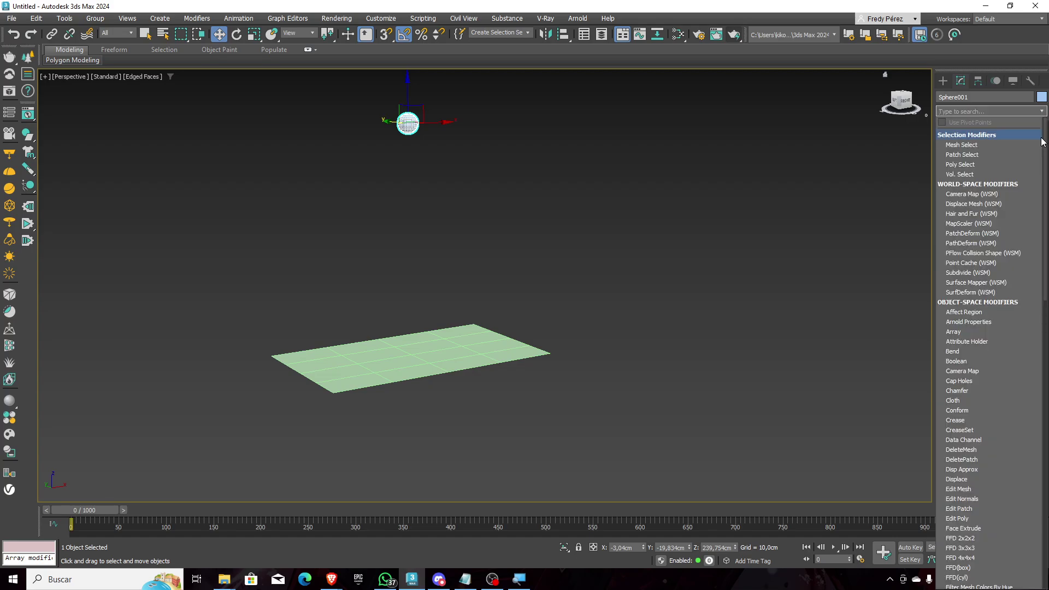
drag(1046, 139, 1046, 266)
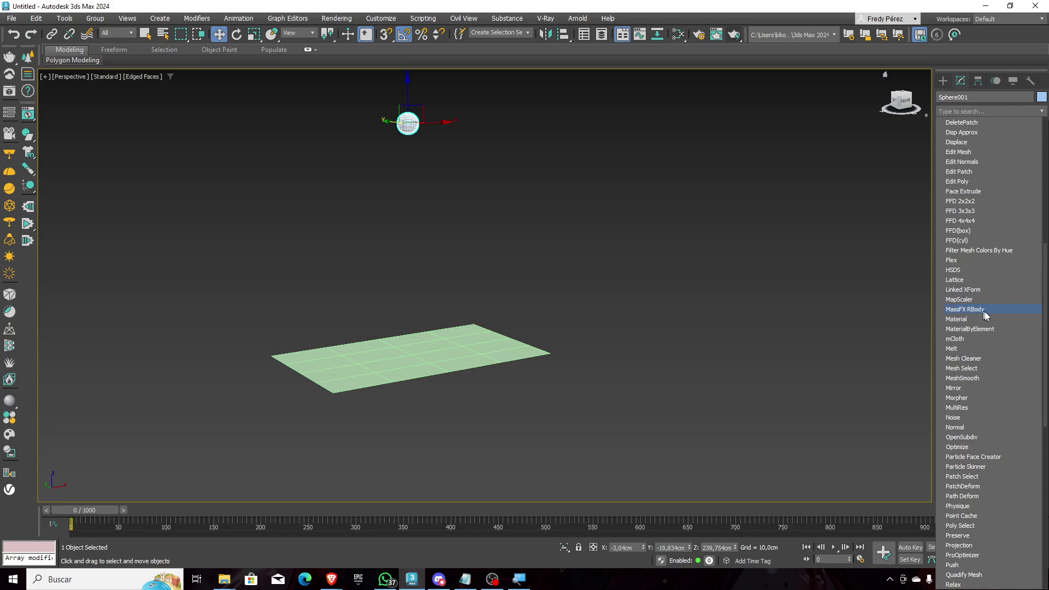
click(964, 309)
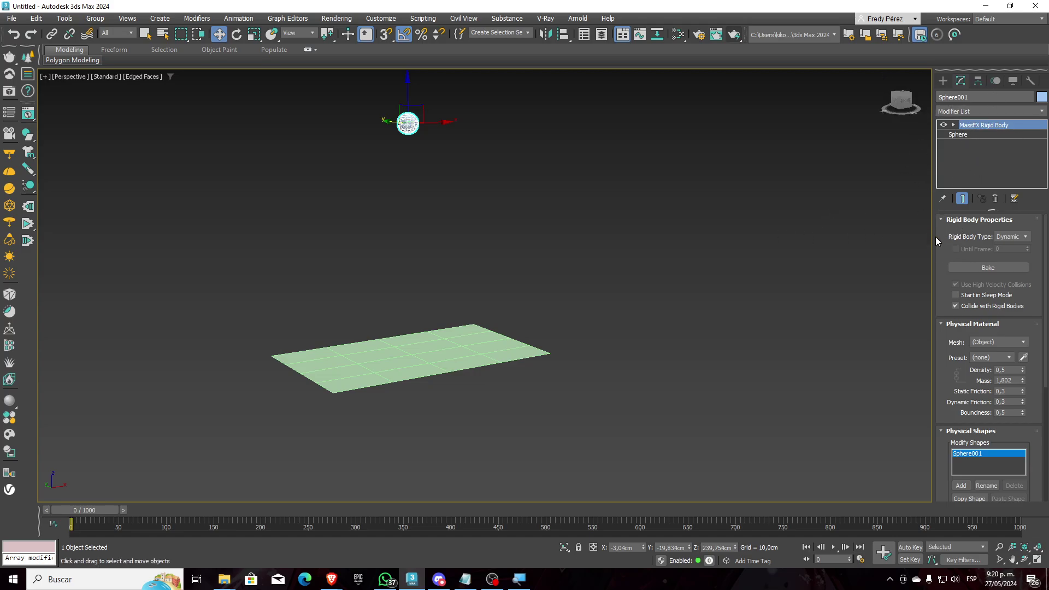
click(1019, 237)
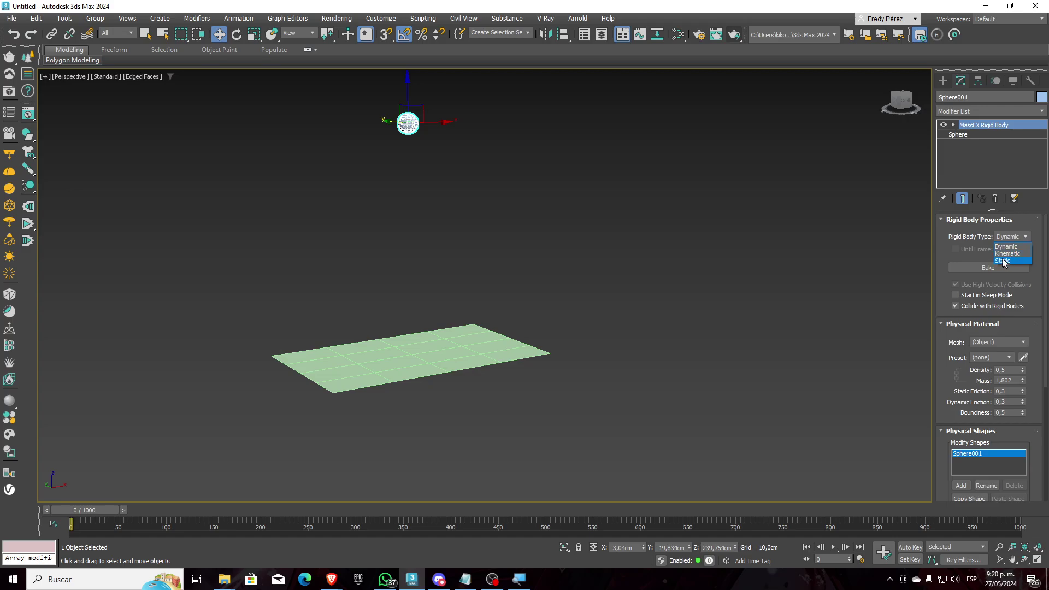
click(973, 232)
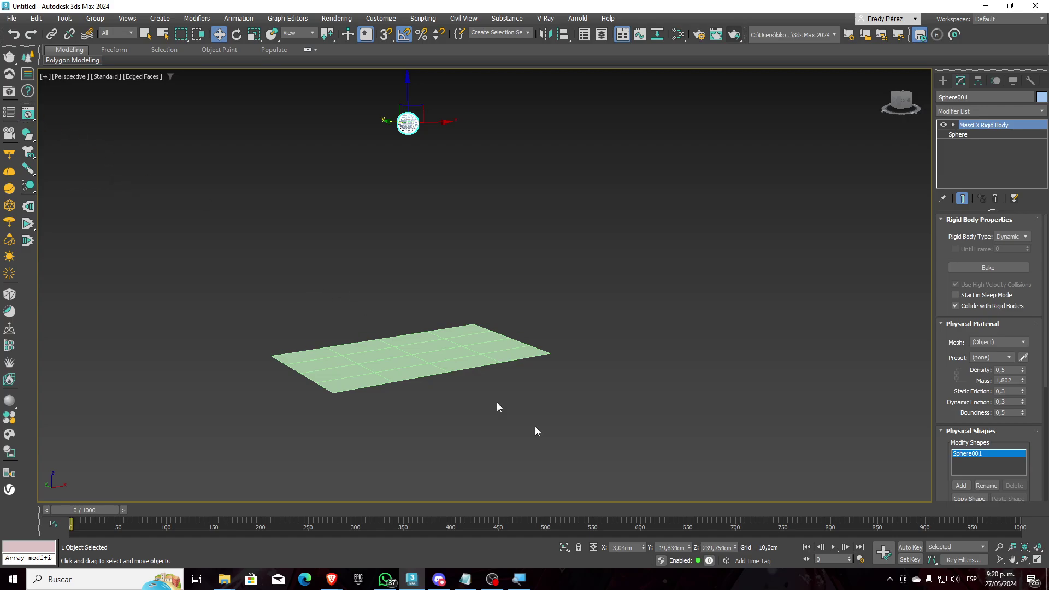
click(862, 559)
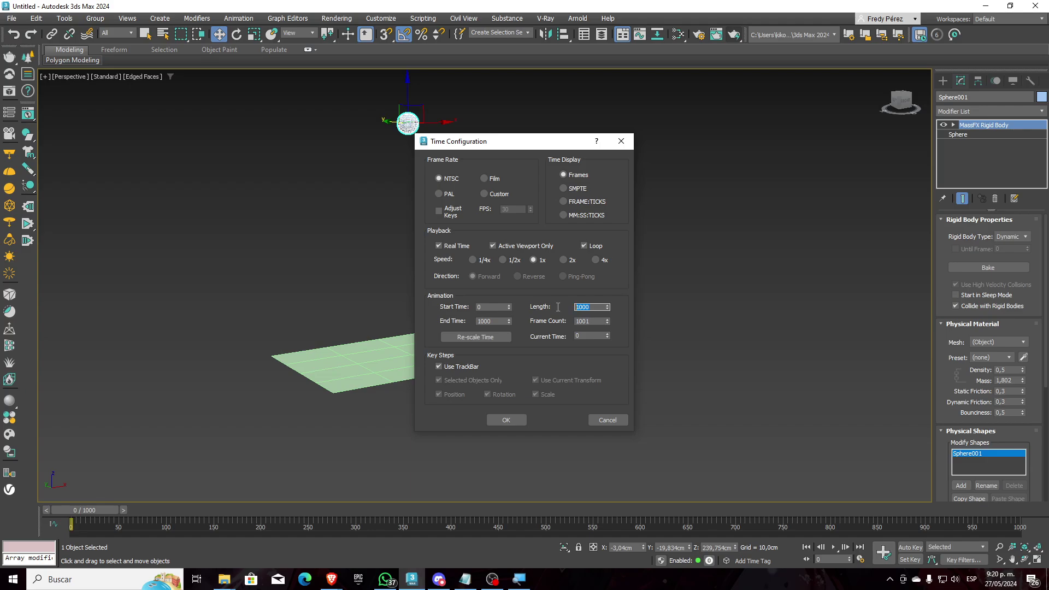
text(20)
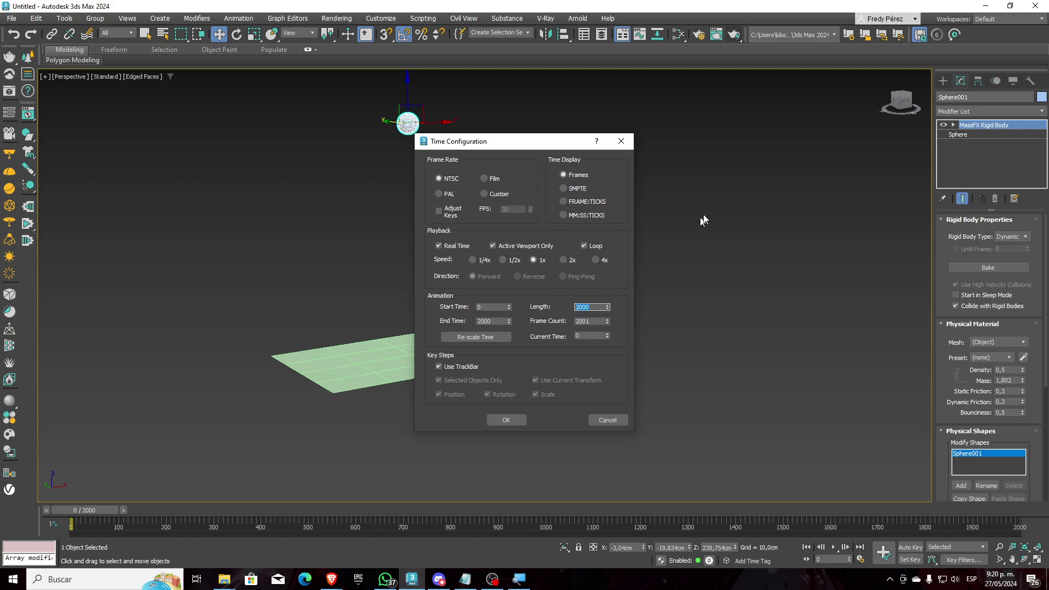
click(620, 144)
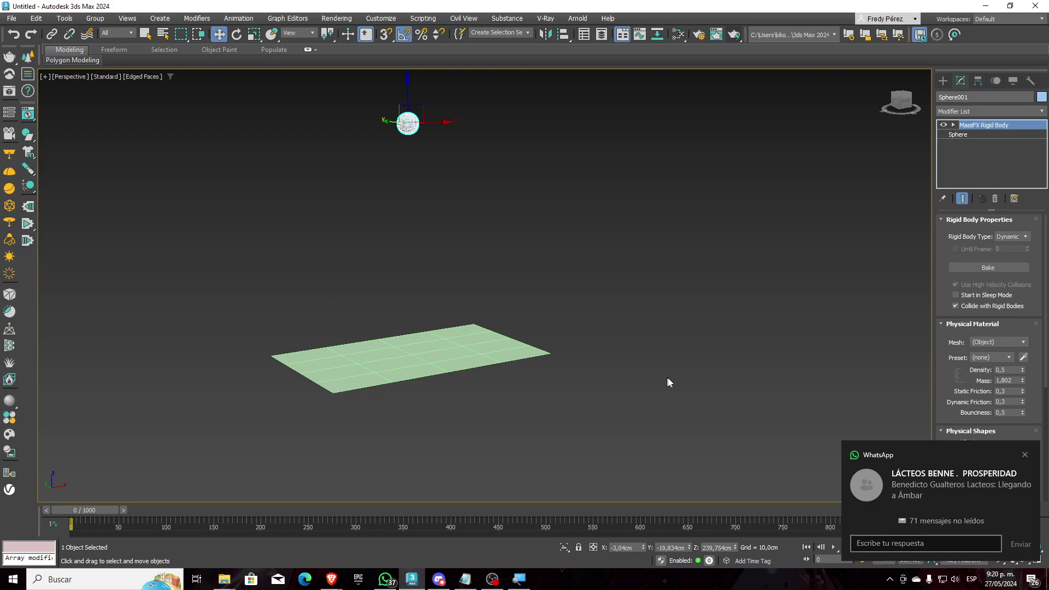
click(1024, 454)
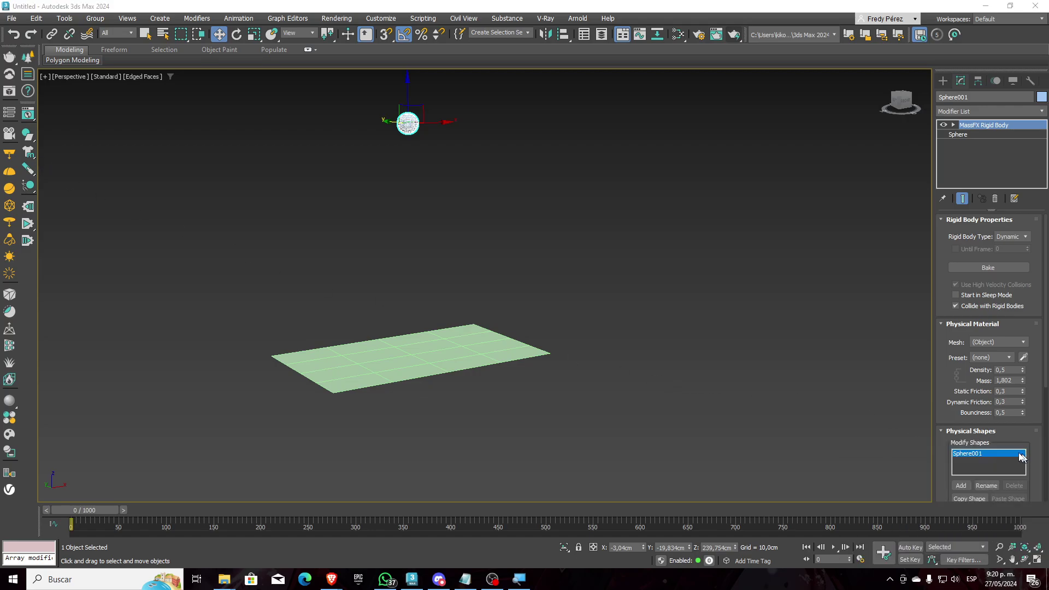
Open the MassFX Tools window, place it clear of the sphere and plane, and enlarge it to show all Scene Settings.
click(30, 116)
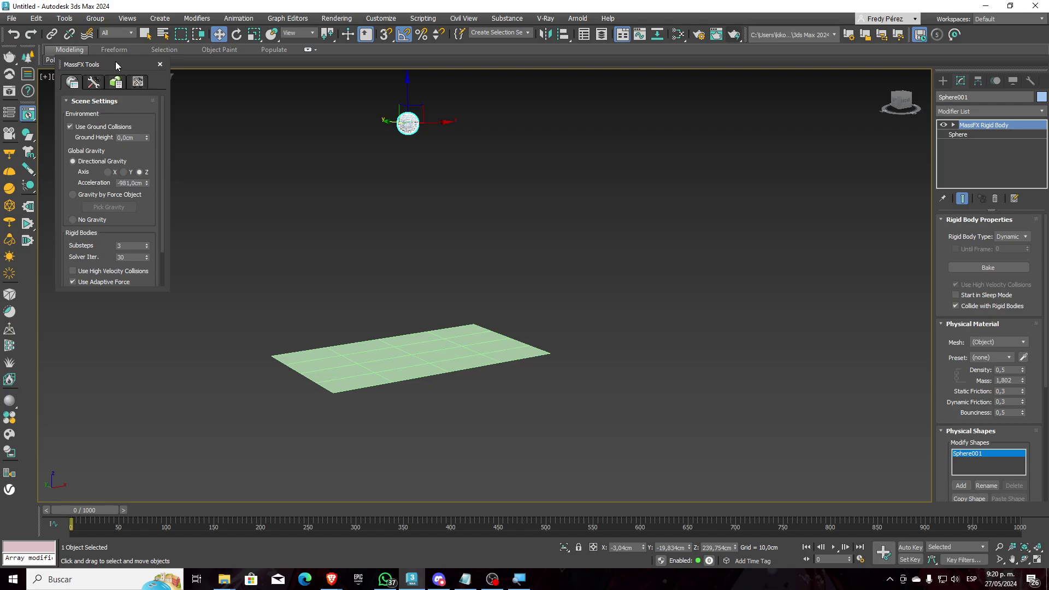
drag(116, 65, 695, 128)
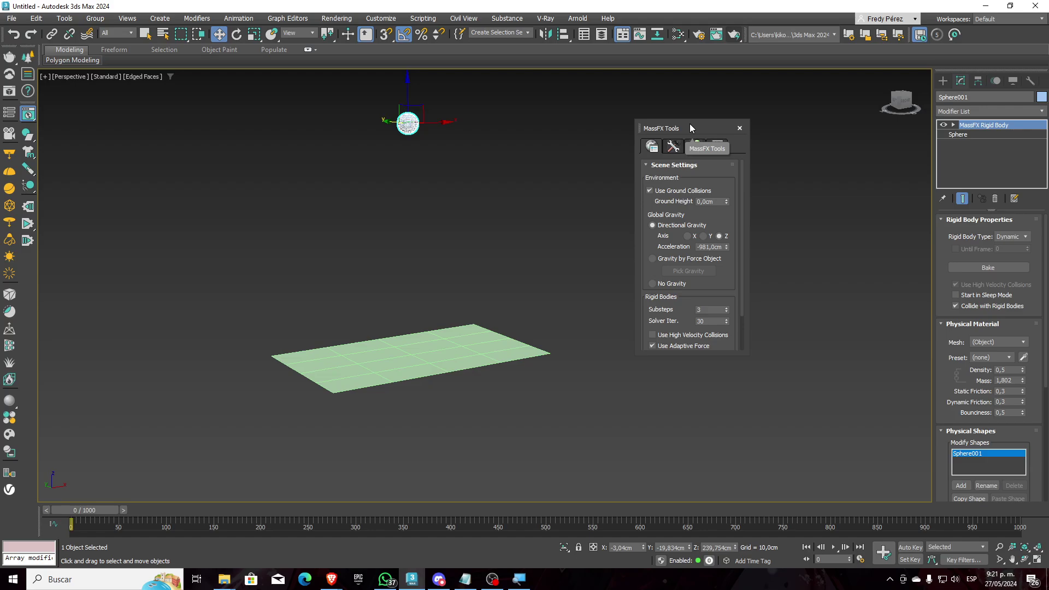
click(245, 23)
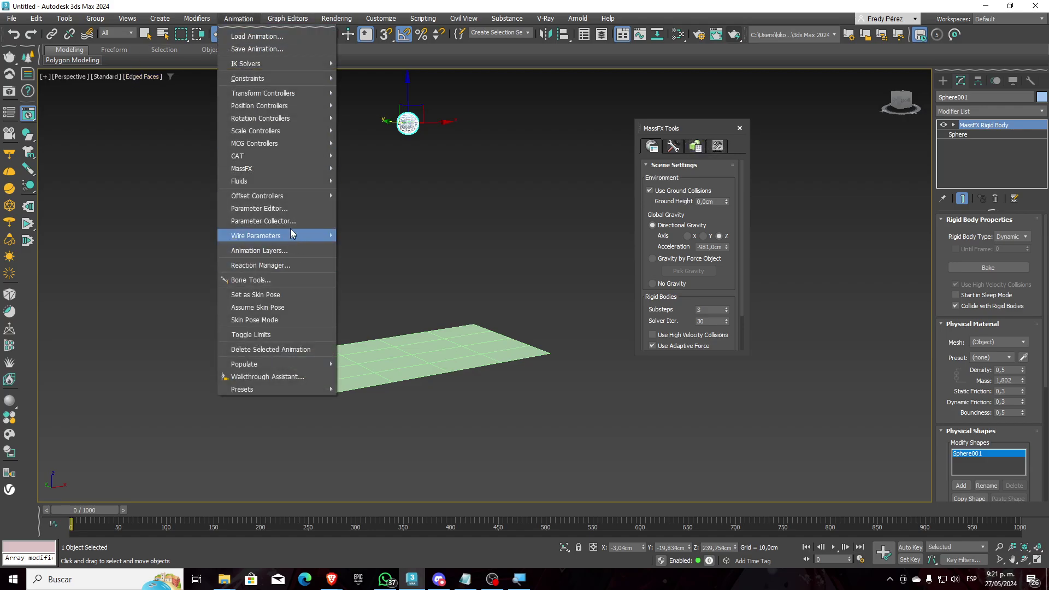
mouse_move(288, 169)
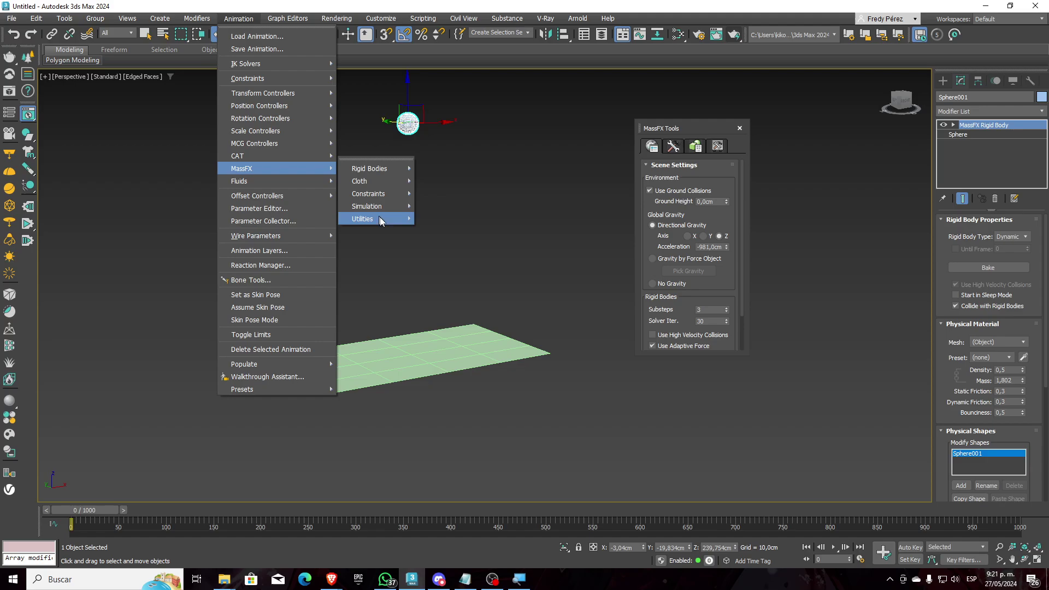
mouse_move(385, 218)
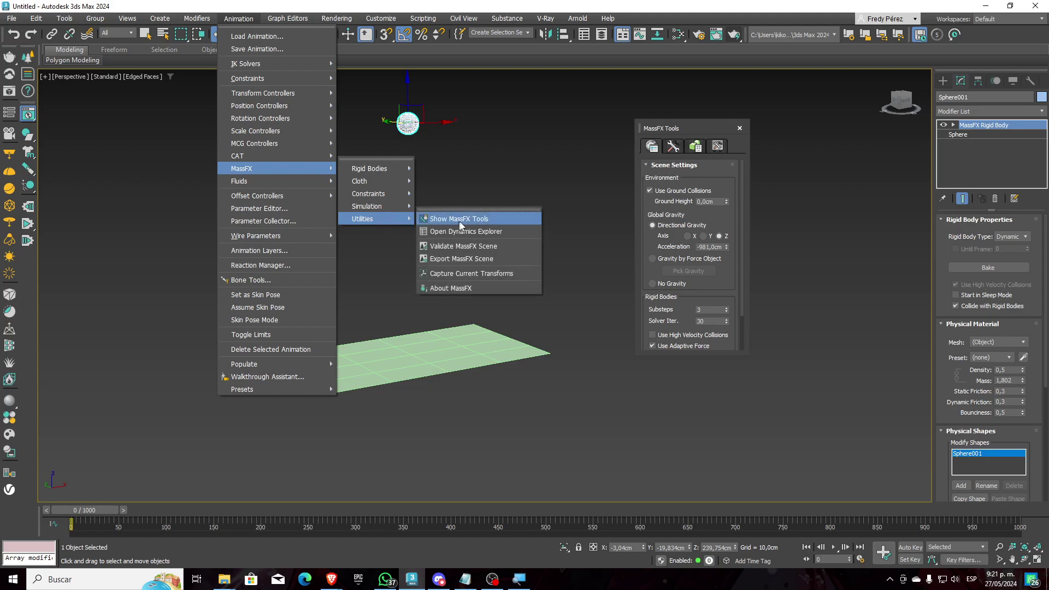
click(490, 219)
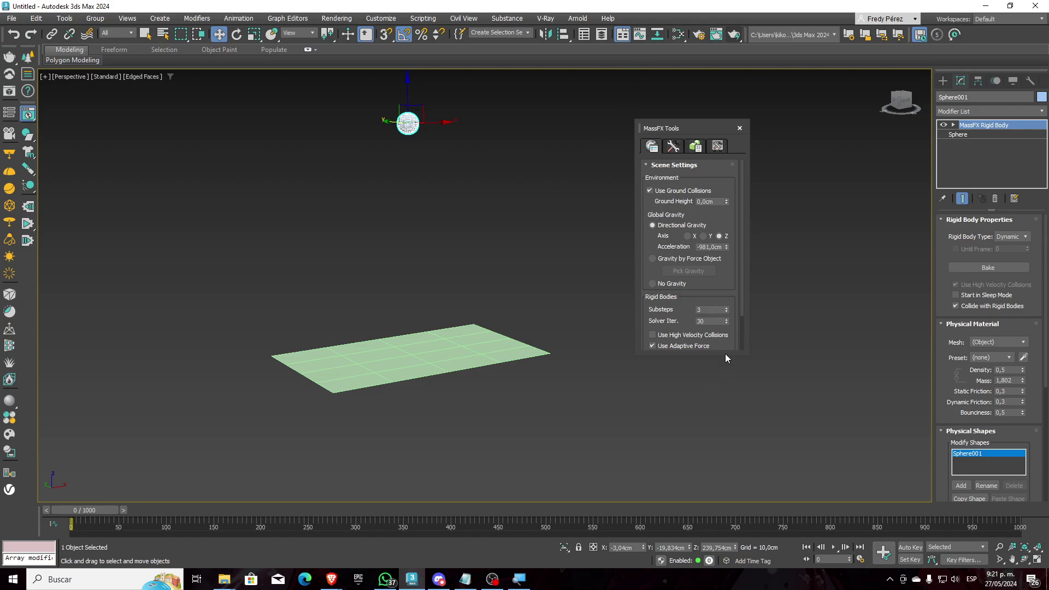
drag(725, 355, 729, 451)
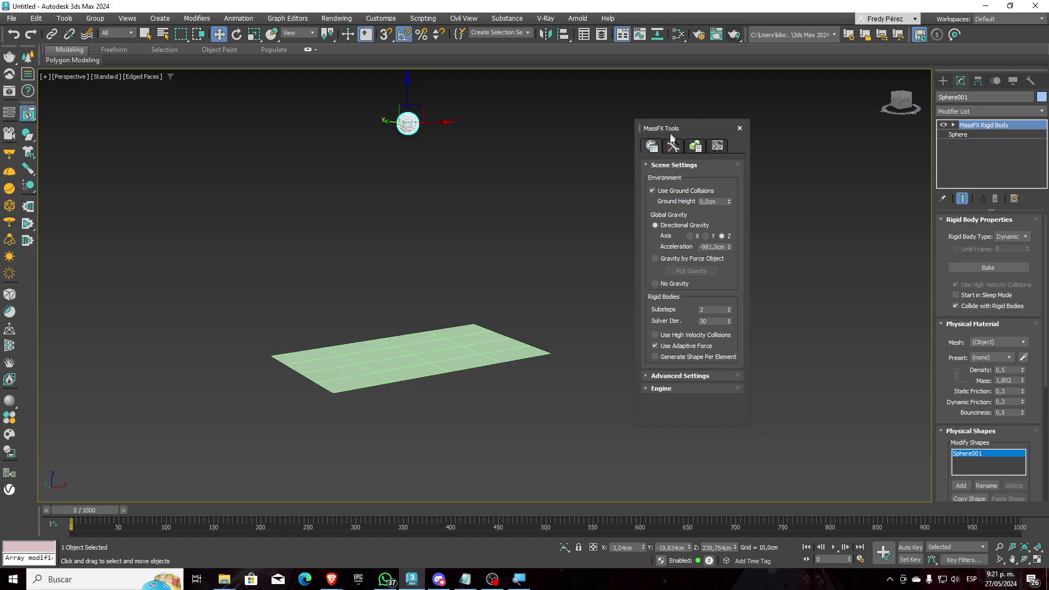
Play the MassFX simulation of the falling sphere twice, resetting it to its starting state after each run.
click(671, 148)
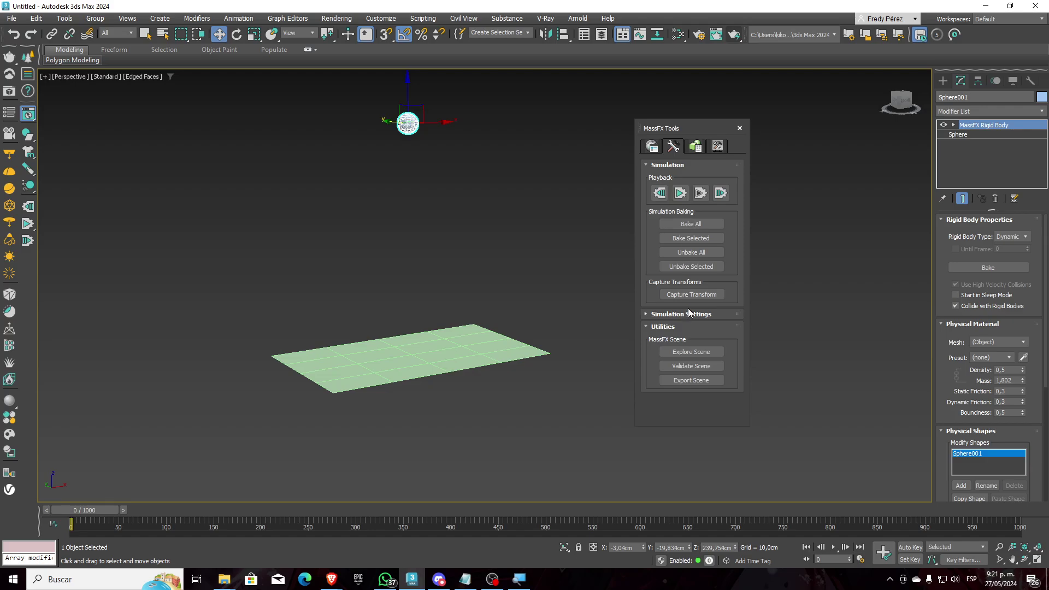
click(680, 194)
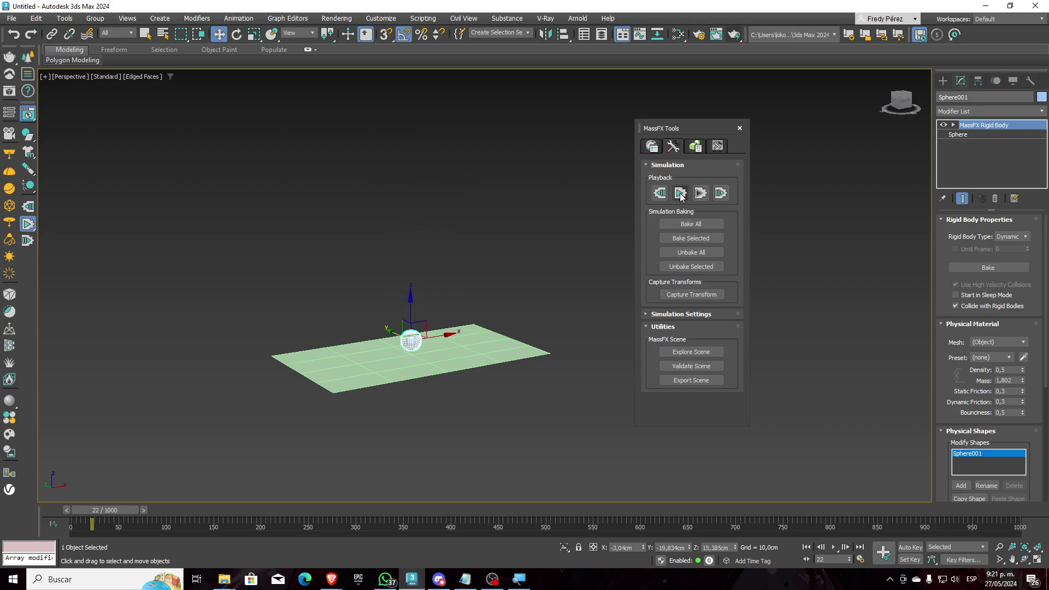
click(661, 196)
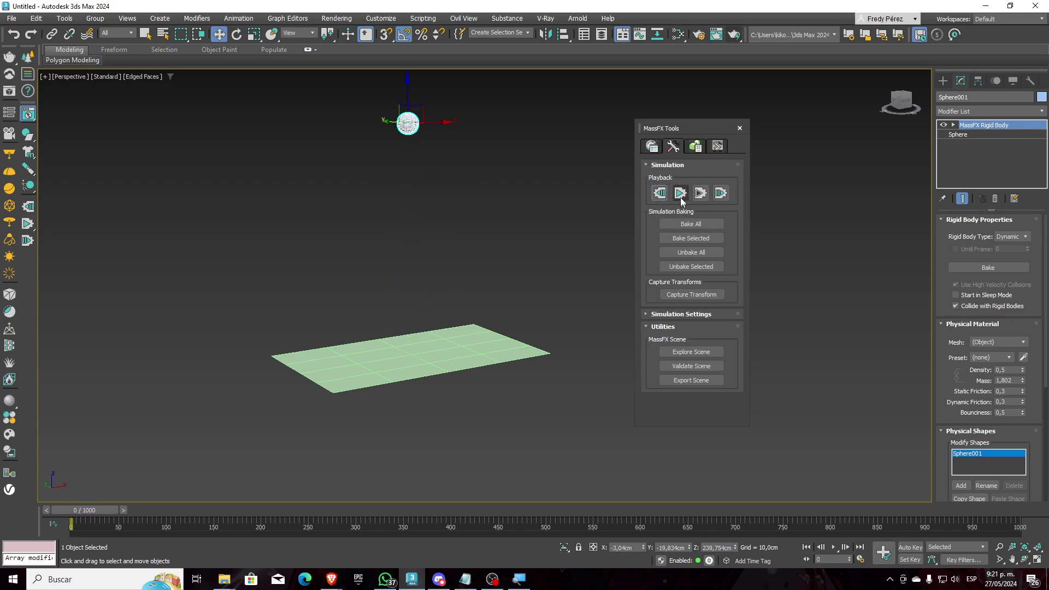
click(682, 197)
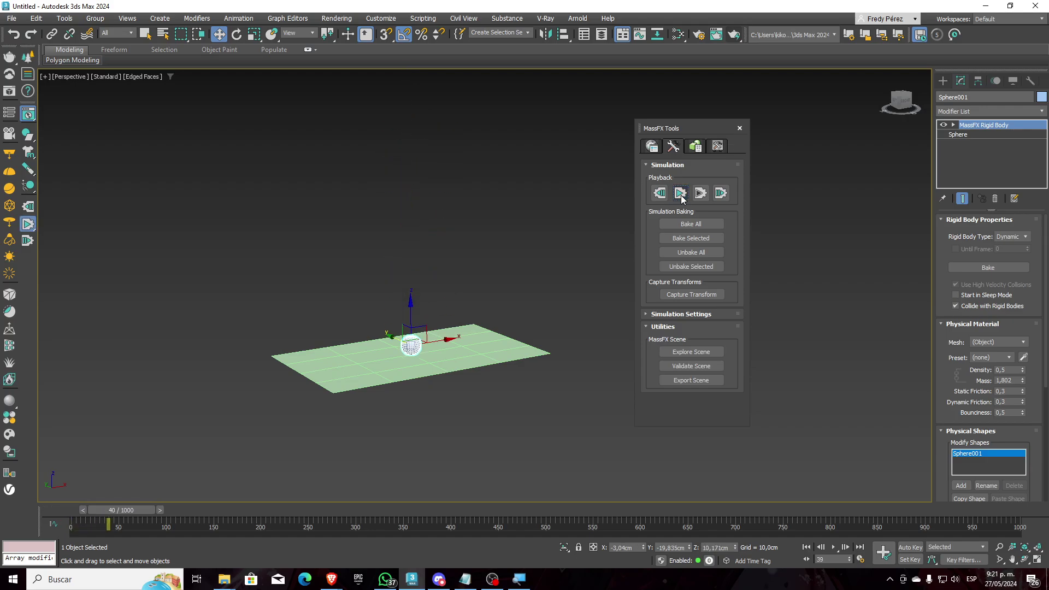
click(660, 193)
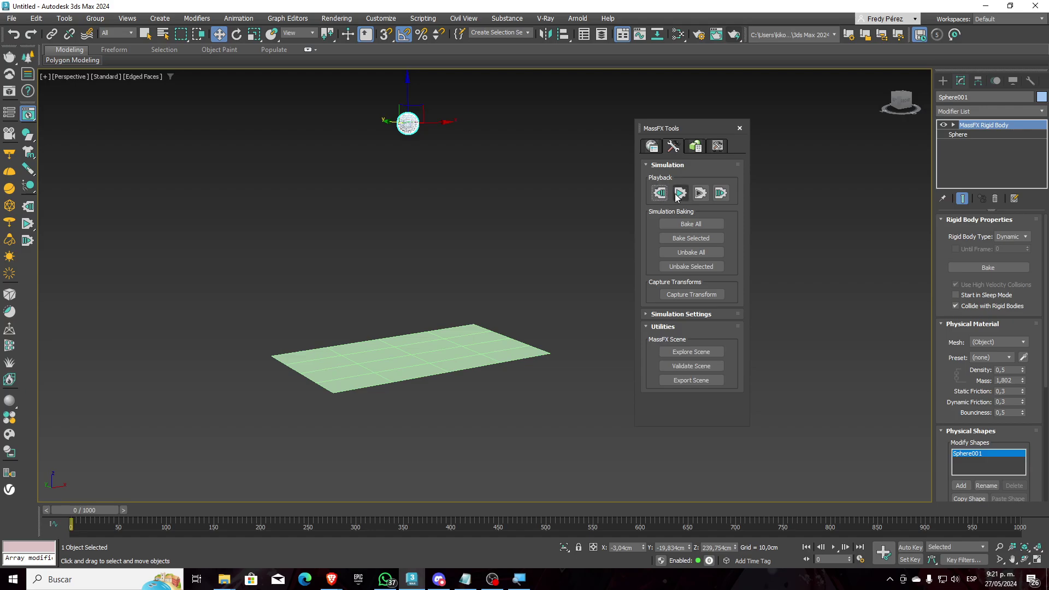
Run the MassFX simulation of the falling sphere once more and return the scene to frame 0.
click(678, 195)
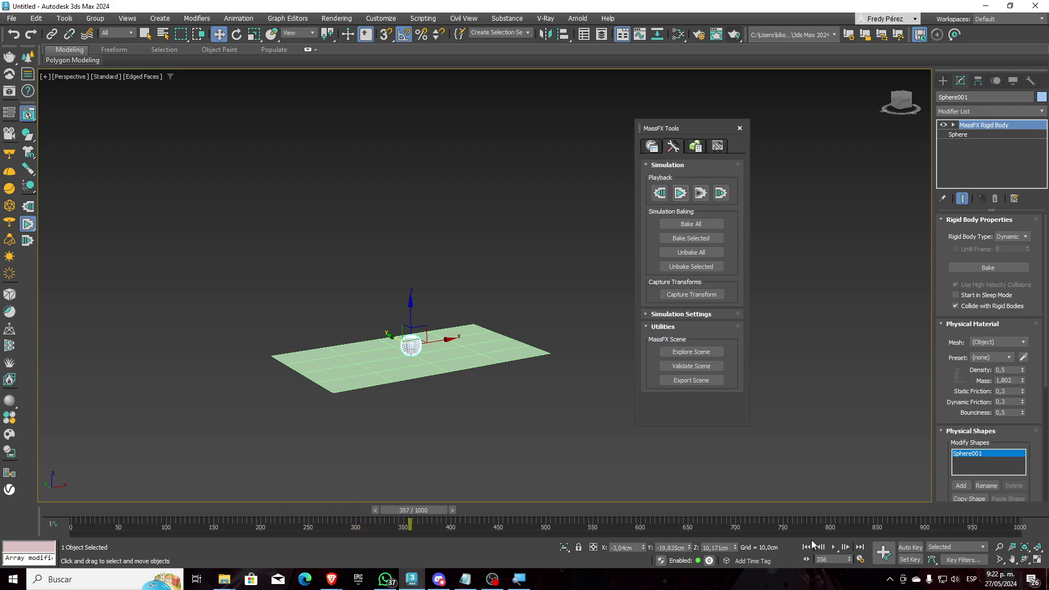
click(807, 547)
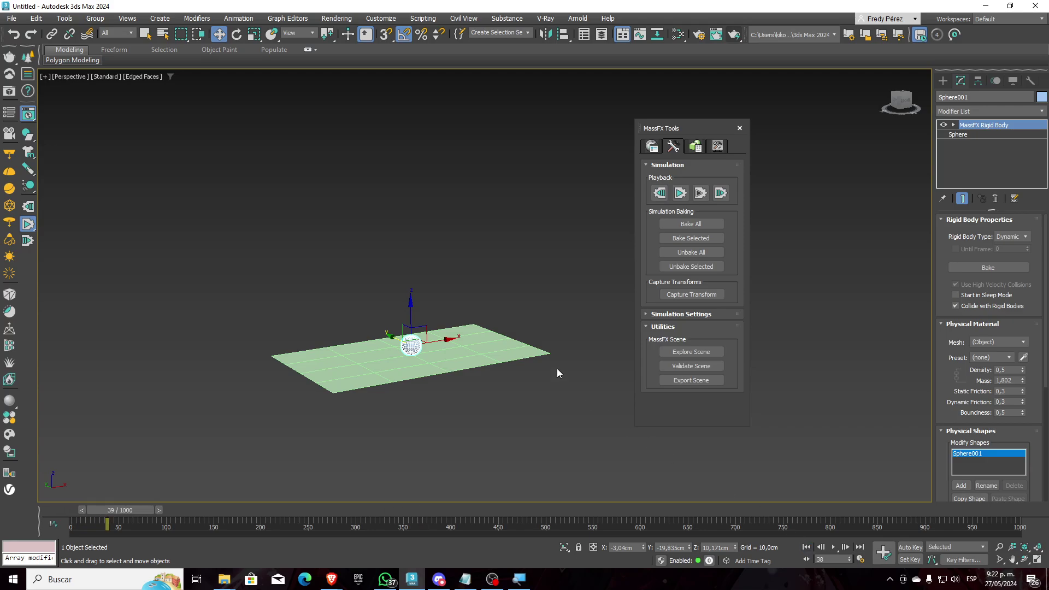
click(808, 546)
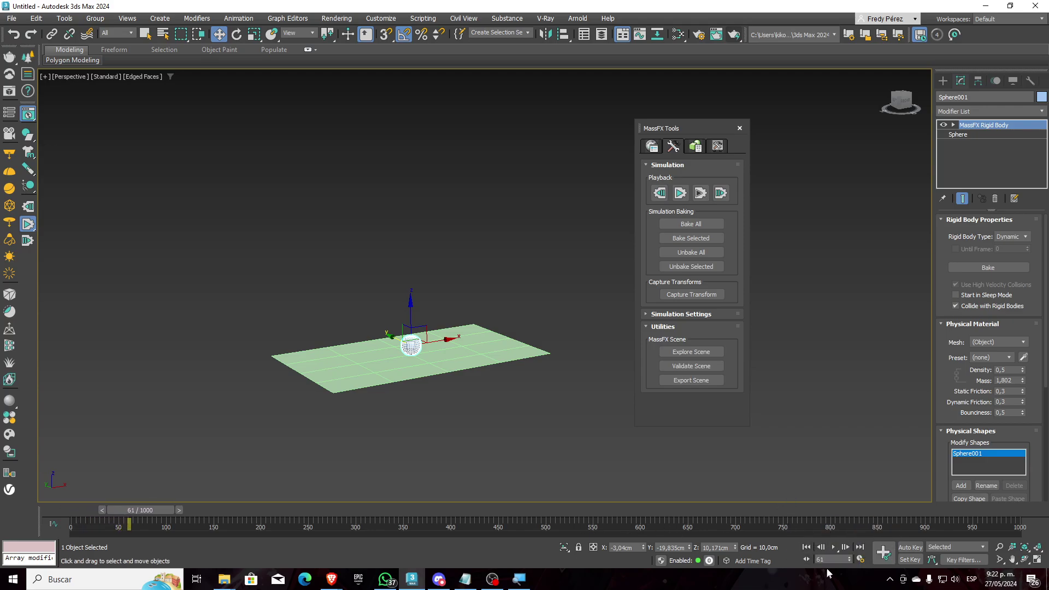
click(807, 547)
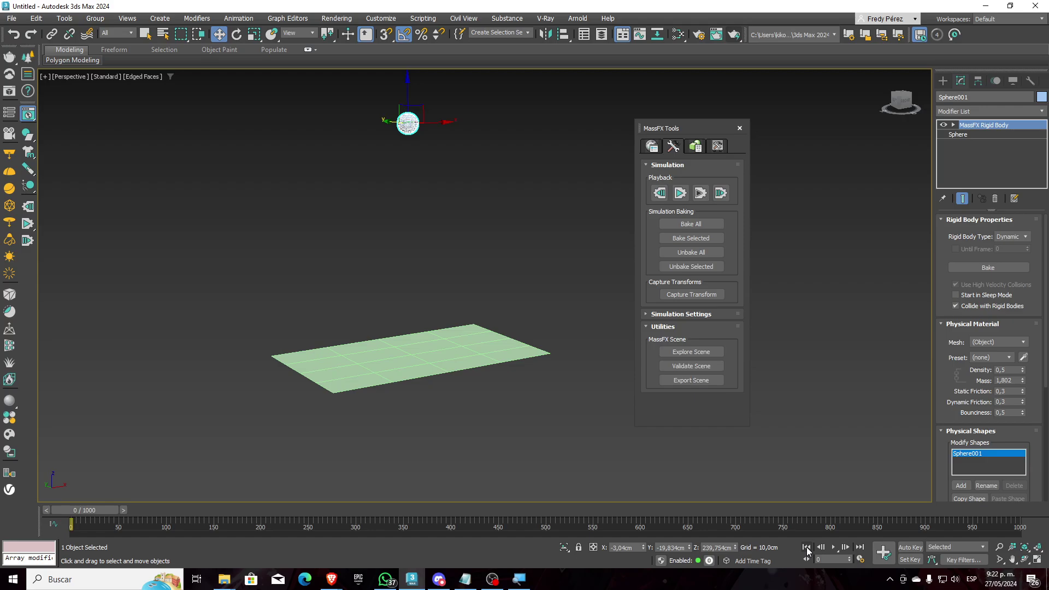
Raise the plane and tilt it 15° about the Y axis, and test the setup by playing and resetting the simulation.
click(421, 339)
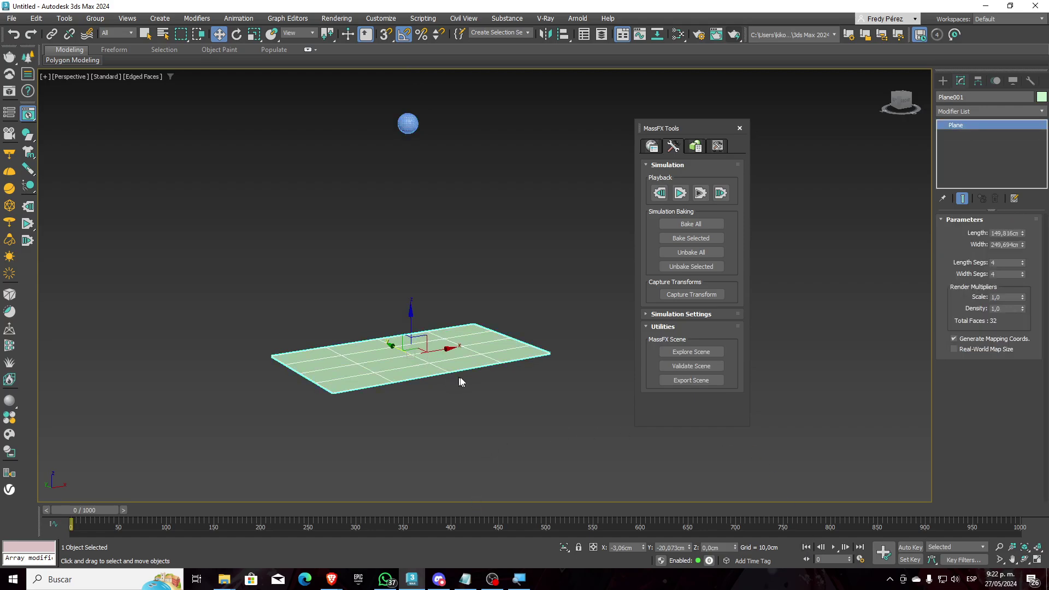
drag(413, 317, 382, 242)
click(236, 34)
right_click(382, 243)
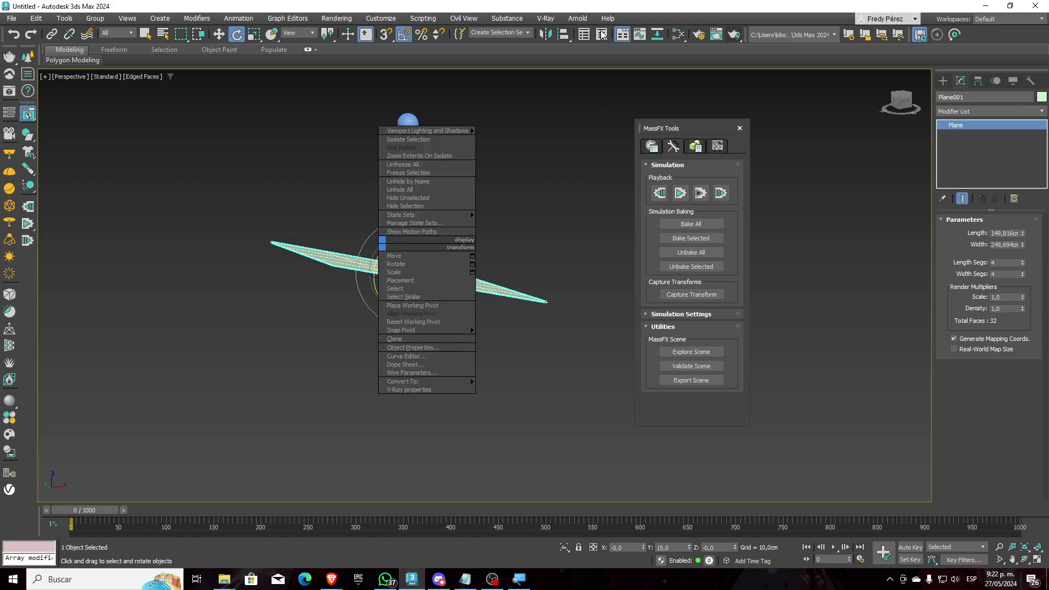
alt+middle_drag(559, 355, 526, 362)
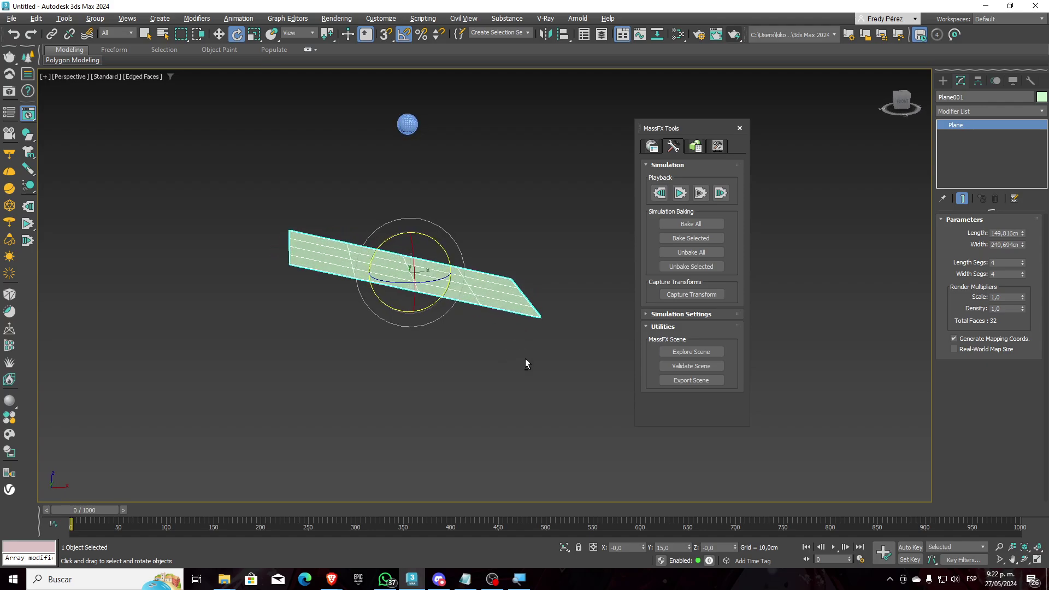
click(683, 197)
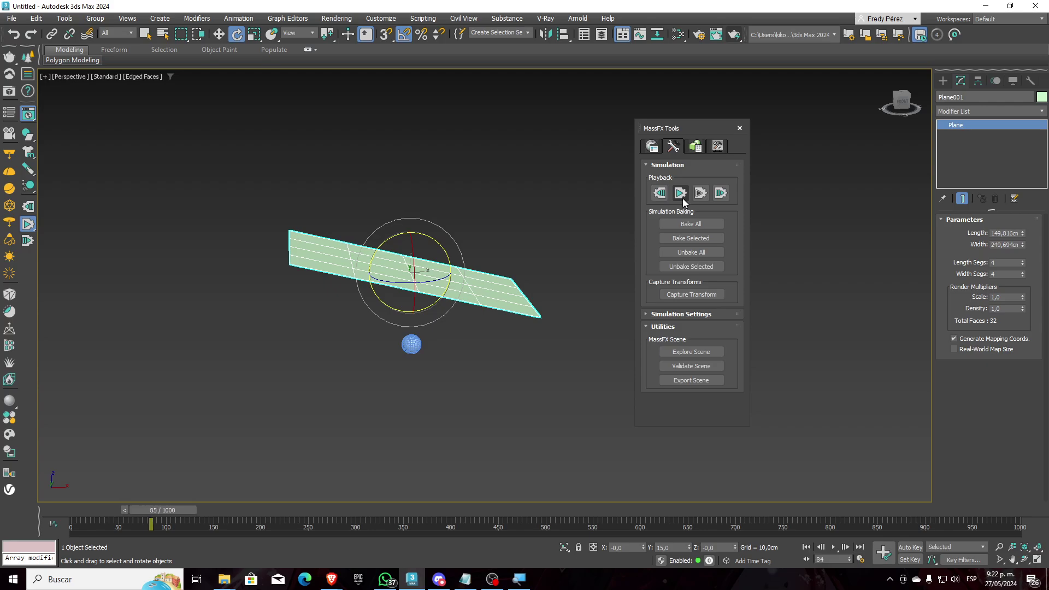
click(659, 193)
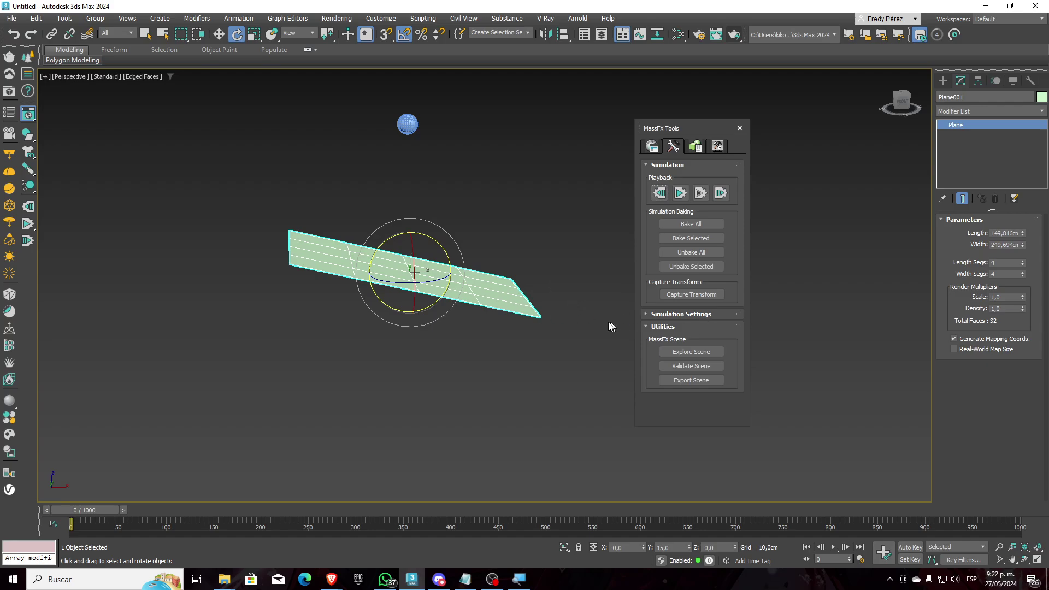
Set the Bounciness in the sphere's MassFX physical material to 1,0.
click(405, 123)
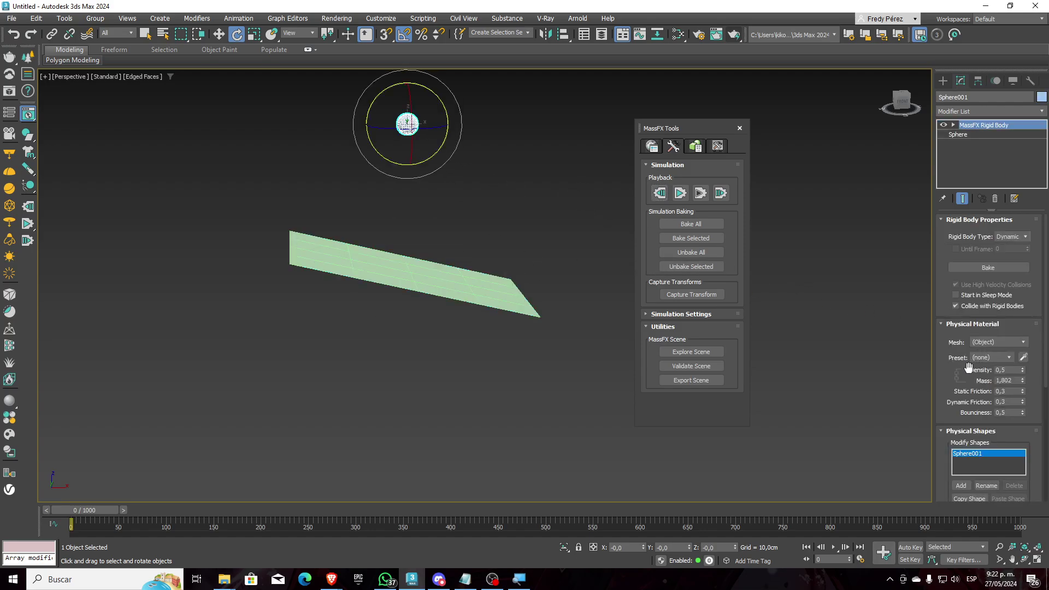
drag(976, 410, 980, 387)
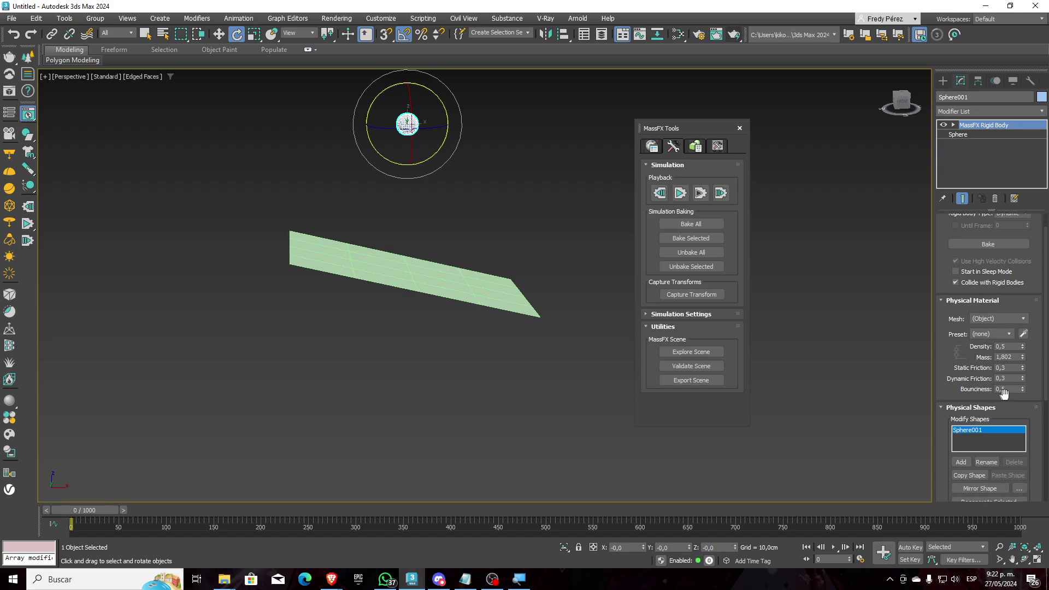
click(1011, 389)
Test the bouncier sphere above the tilted plane by playing the simulation twice, and reset it to its starting state.
click(659, 194)
click(681, 194)
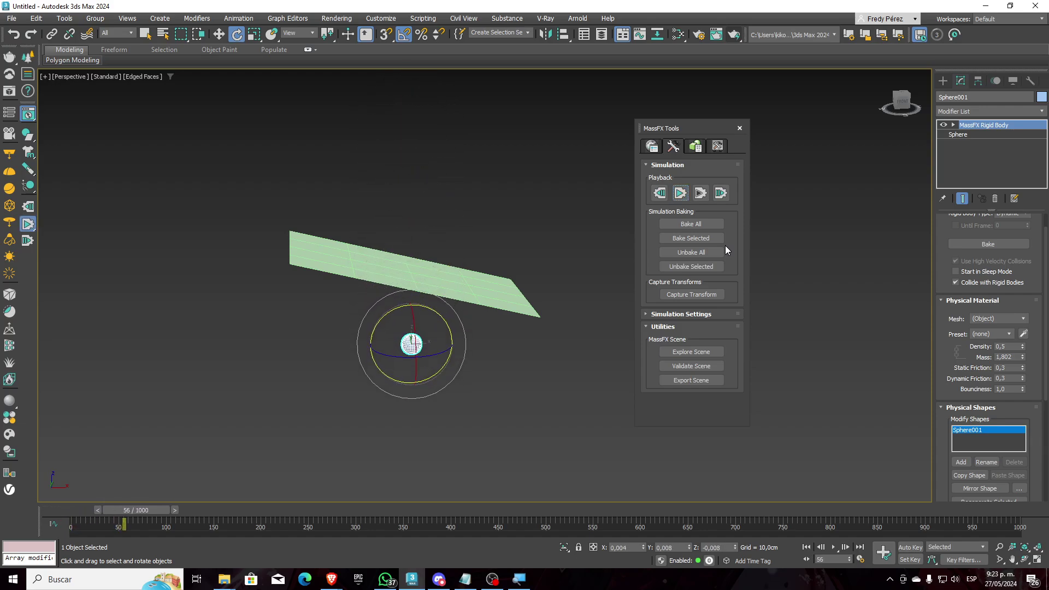
click(658, 192)
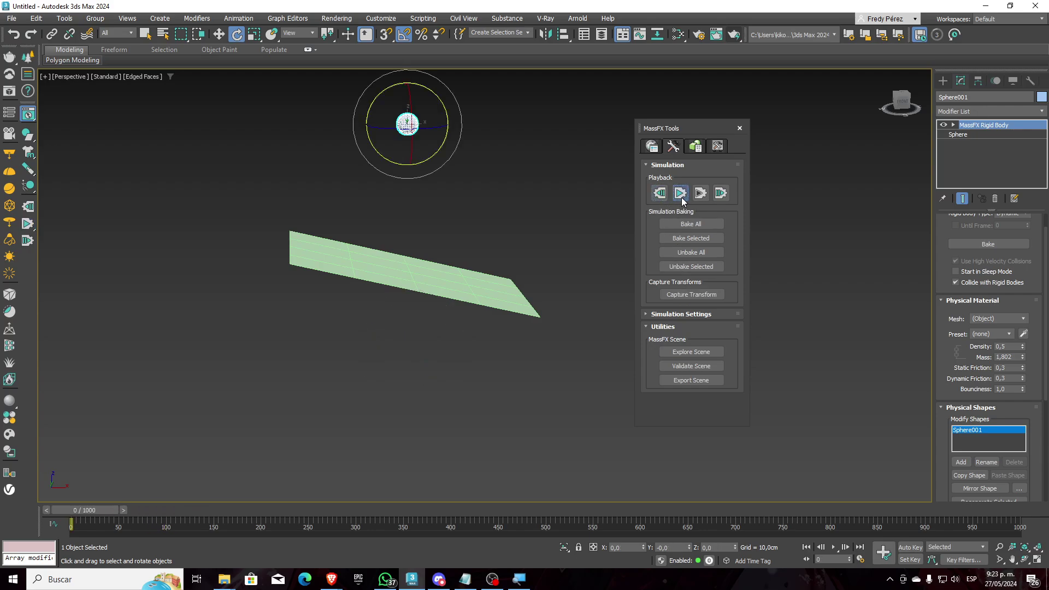
click(681, 196)
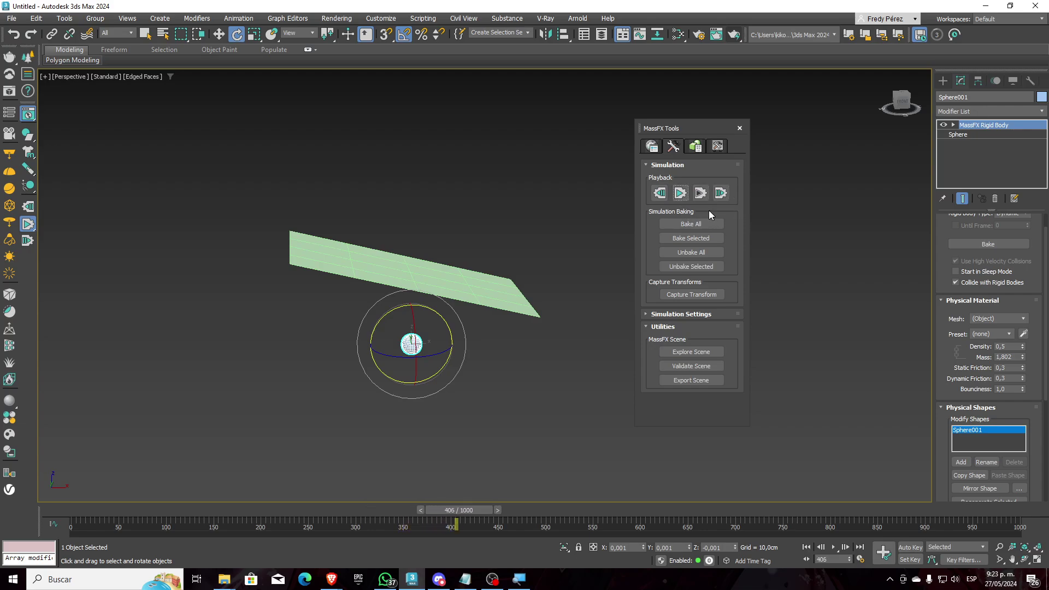
click(382, 266)
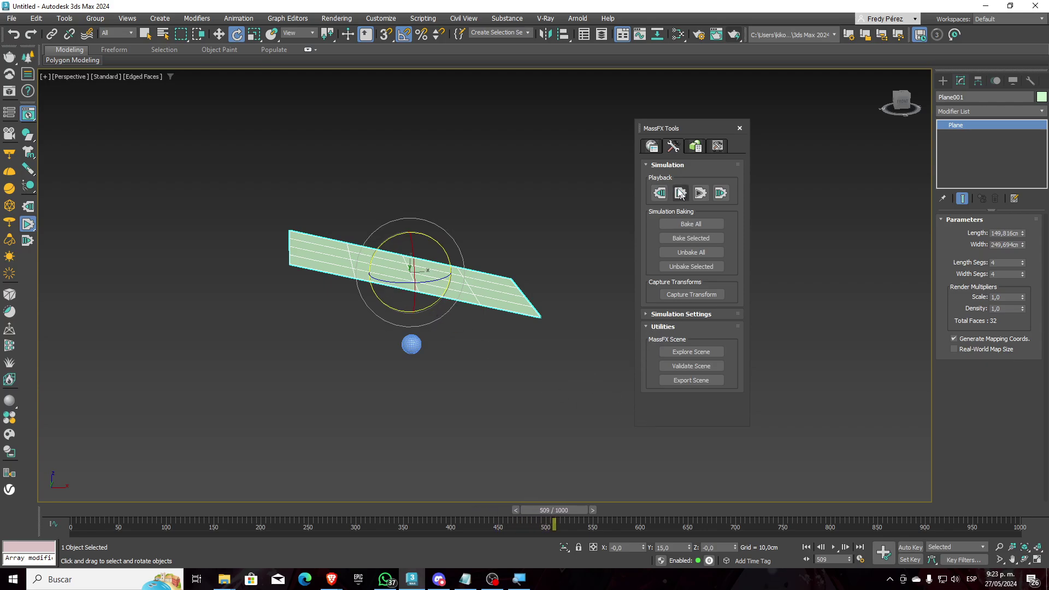
click(658, 193)
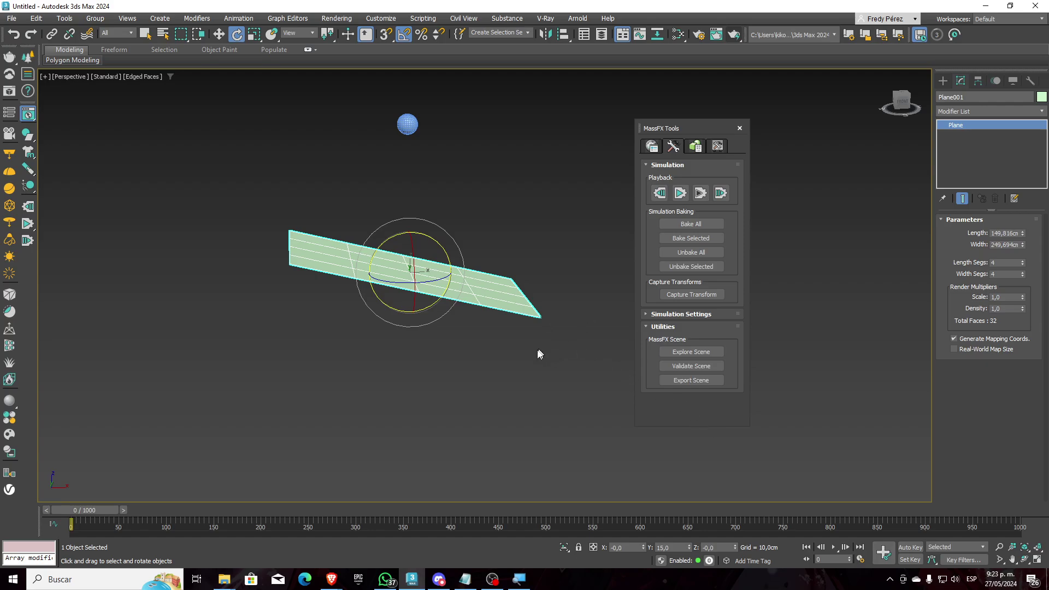
Make the tilted plane a static rigid body.
click(23, 140)
drag(31, 140, 104, 172)
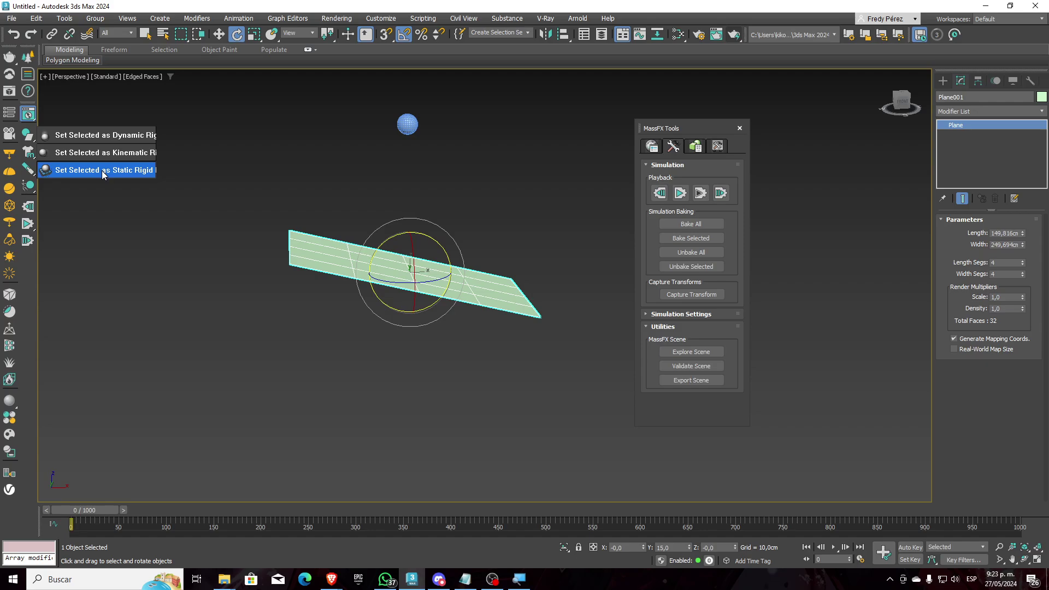
drag(103, 174, 101, 172)
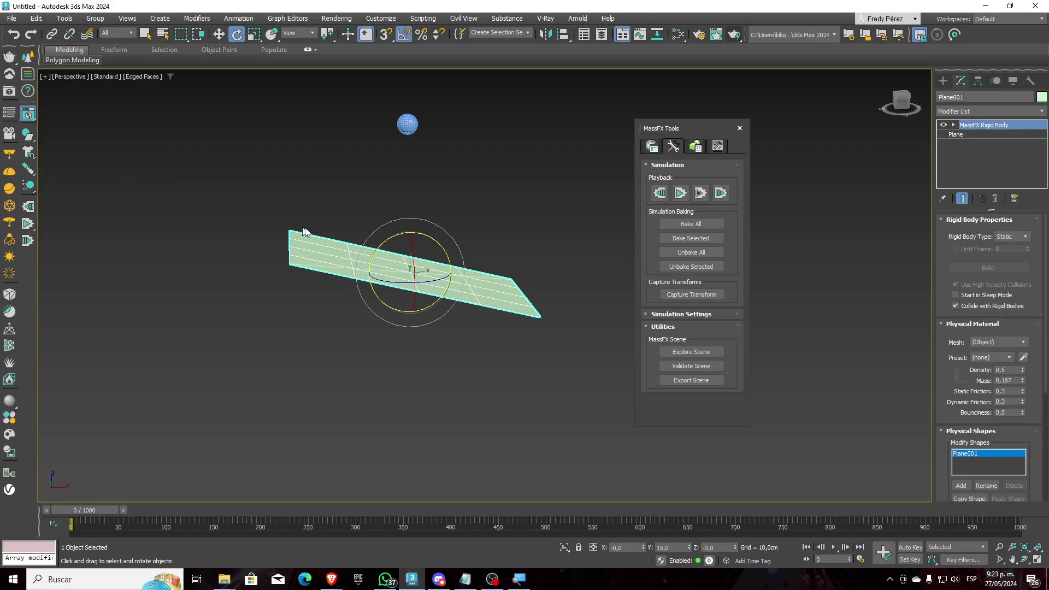
Play the simulation twice against the static plane, move the MassFX Tools window clear of the sphere's path, and rewind the timeline.
click(680, 197)
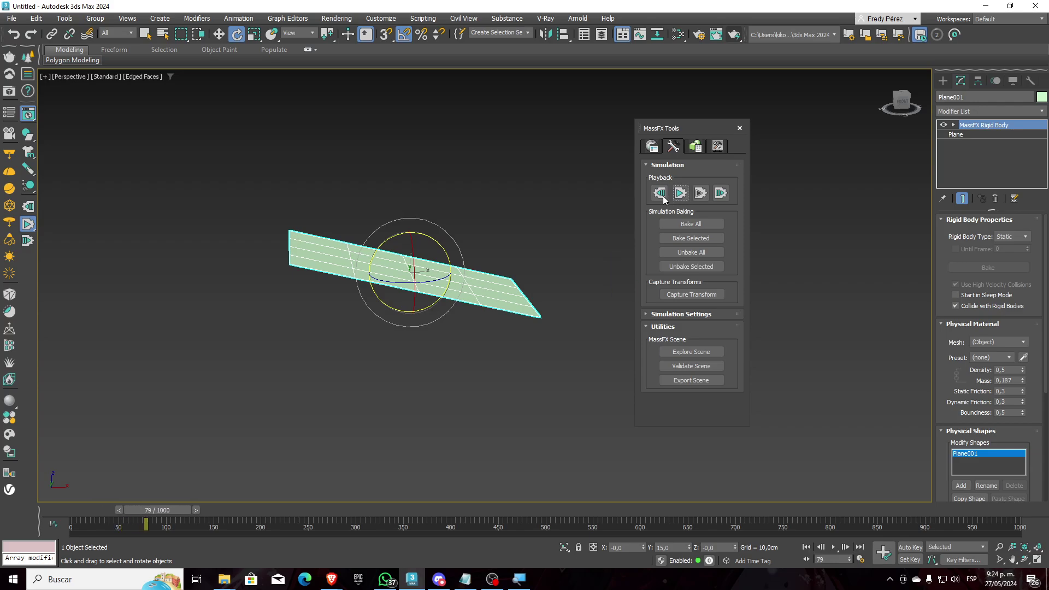
click(660, 194)
click(682, 200)
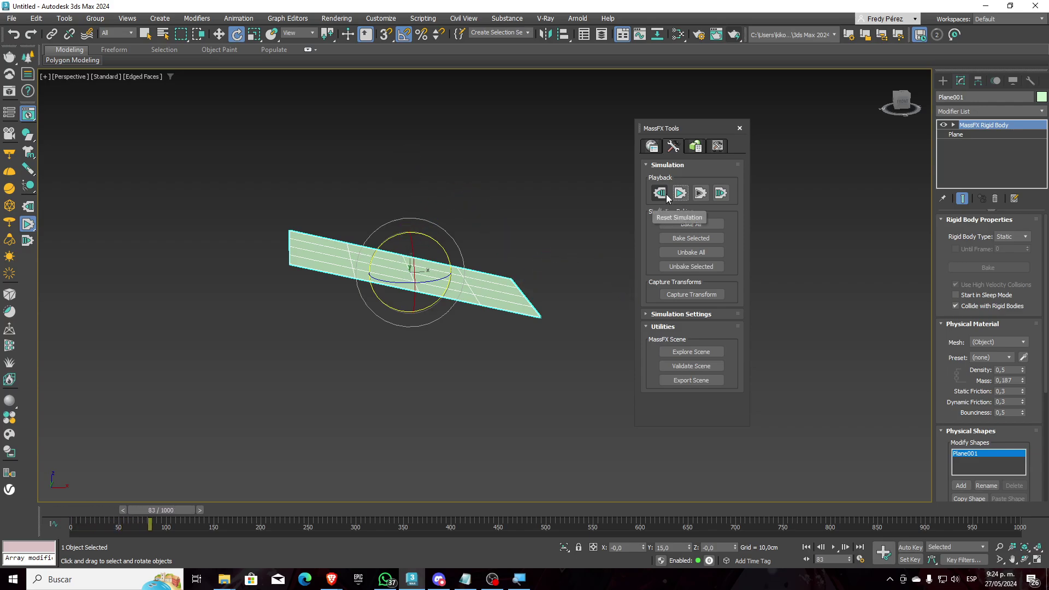
drag(686, 128, 198, 149)
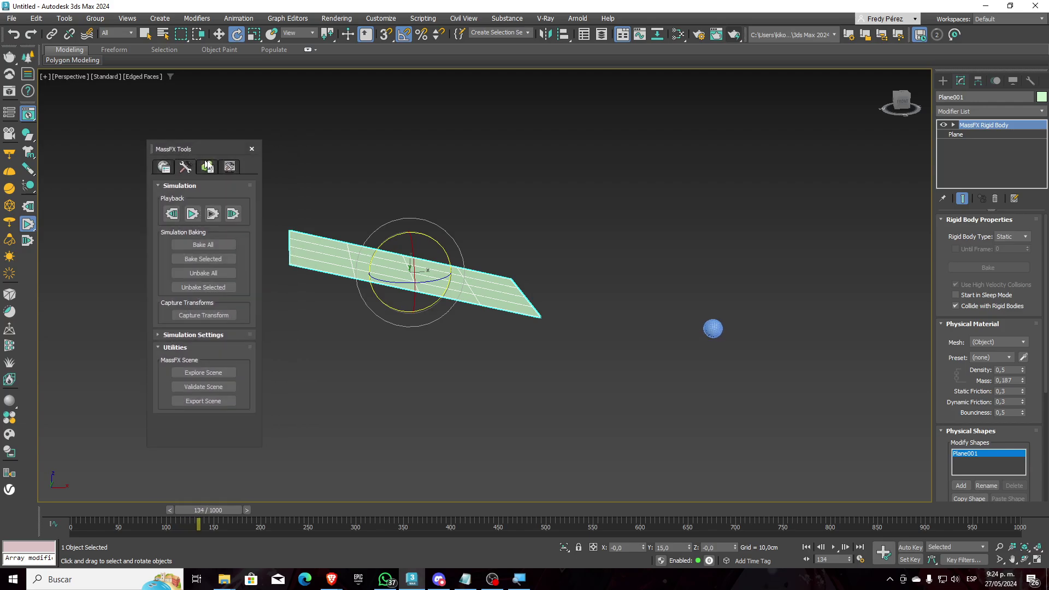
click(177, 214)
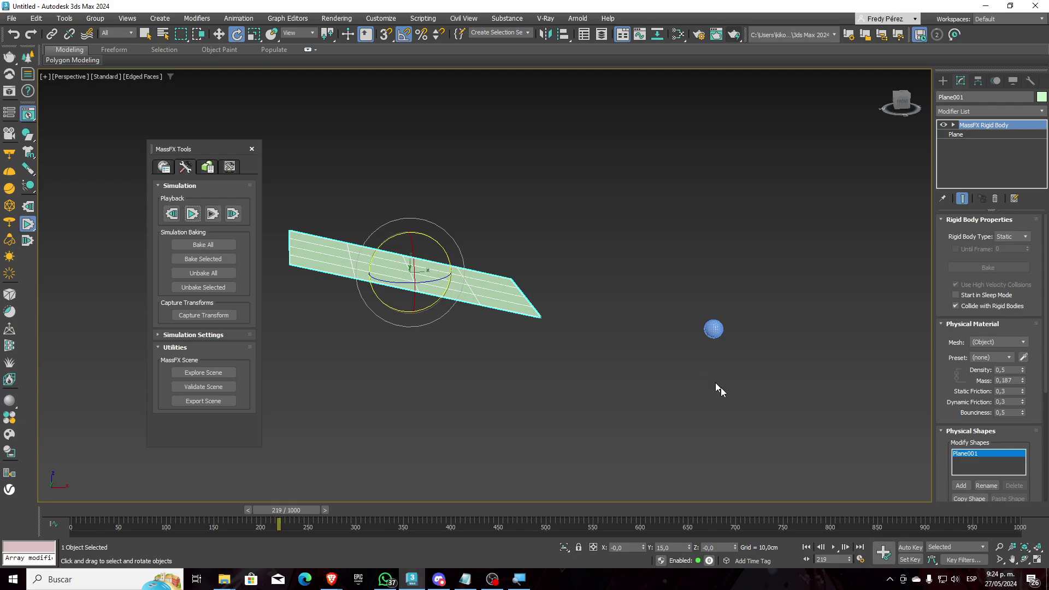
click(809, 548)
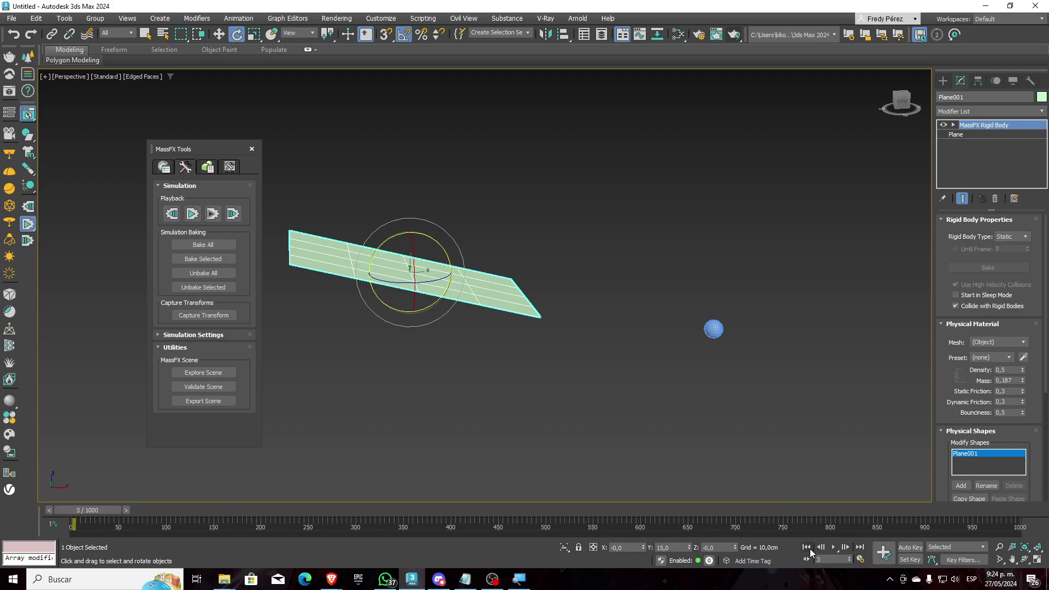
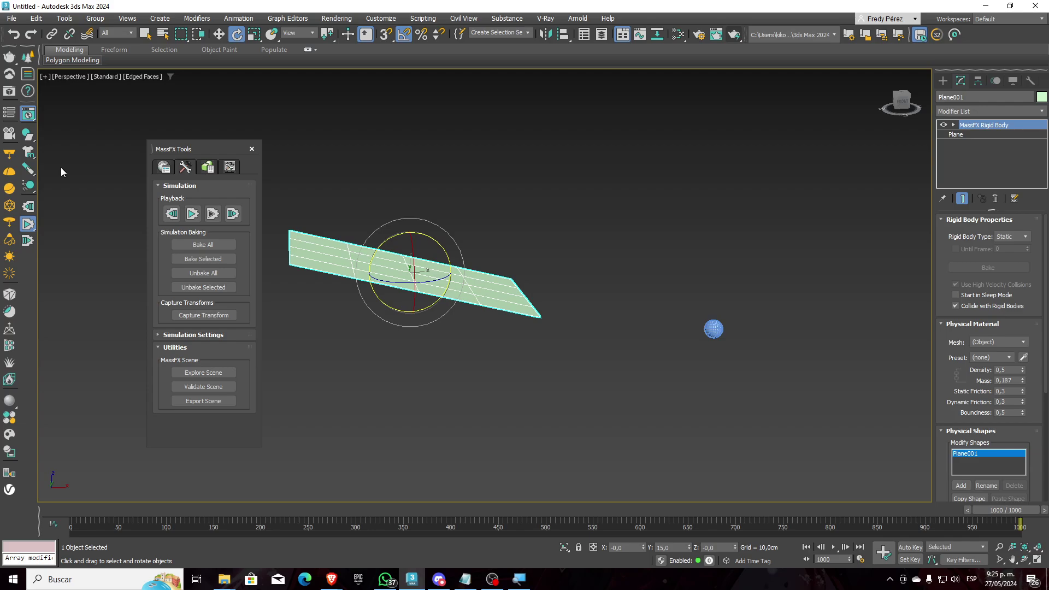
click(806, 546)
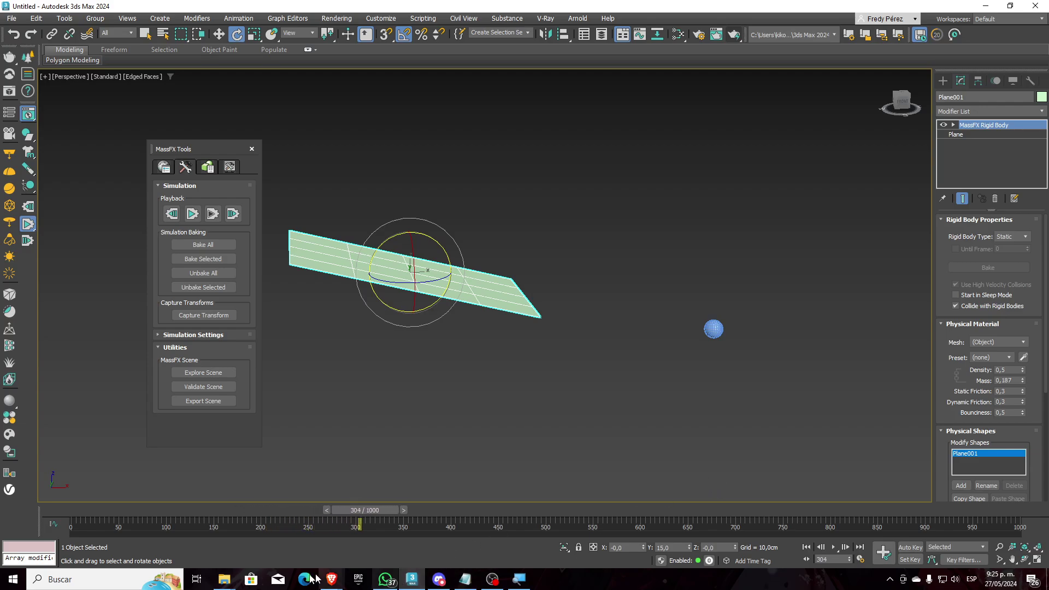
Switch to the tyFlow website in the browser and bring the Discord window onto this screen, filling it.
mouse_move(331, 578)
click(383, 541)
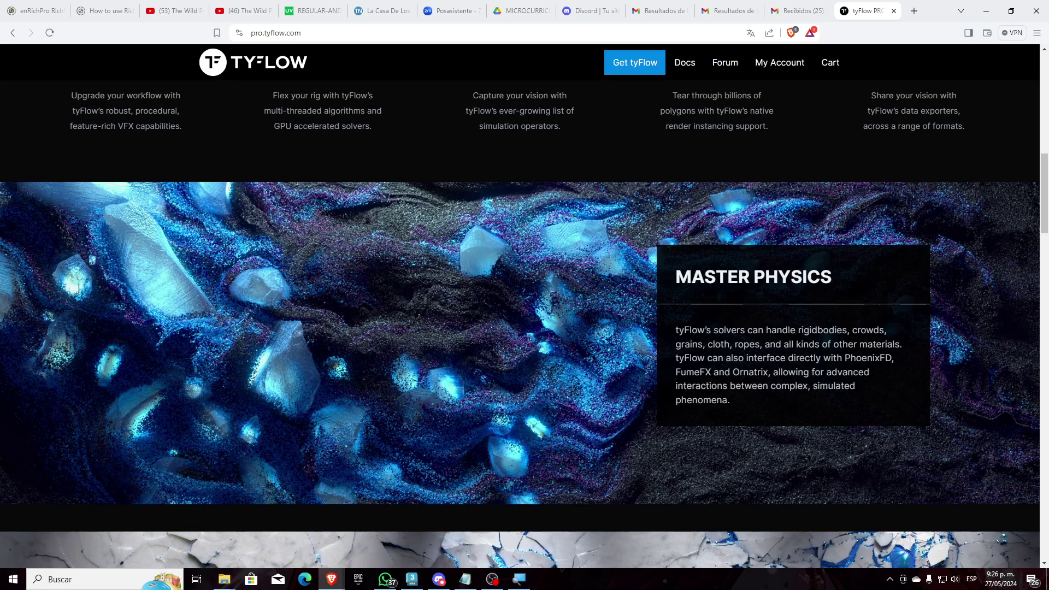
drag(1048, 22, 773, 40)
double_click(773, 41)
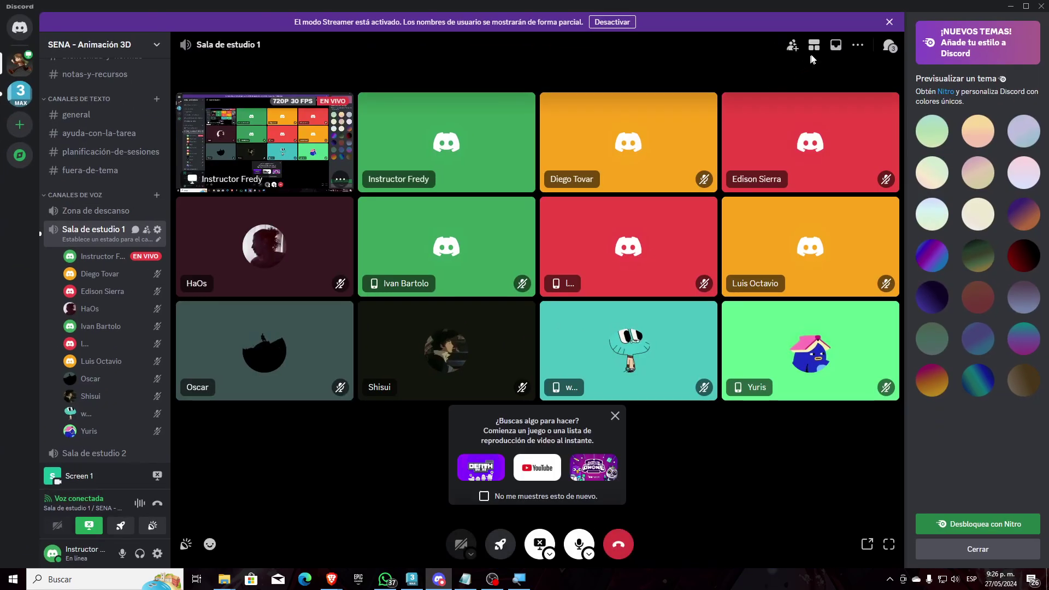
Stop the live screen stream in the Discord voice channel and give it the happiest rating.
click(89, 532)
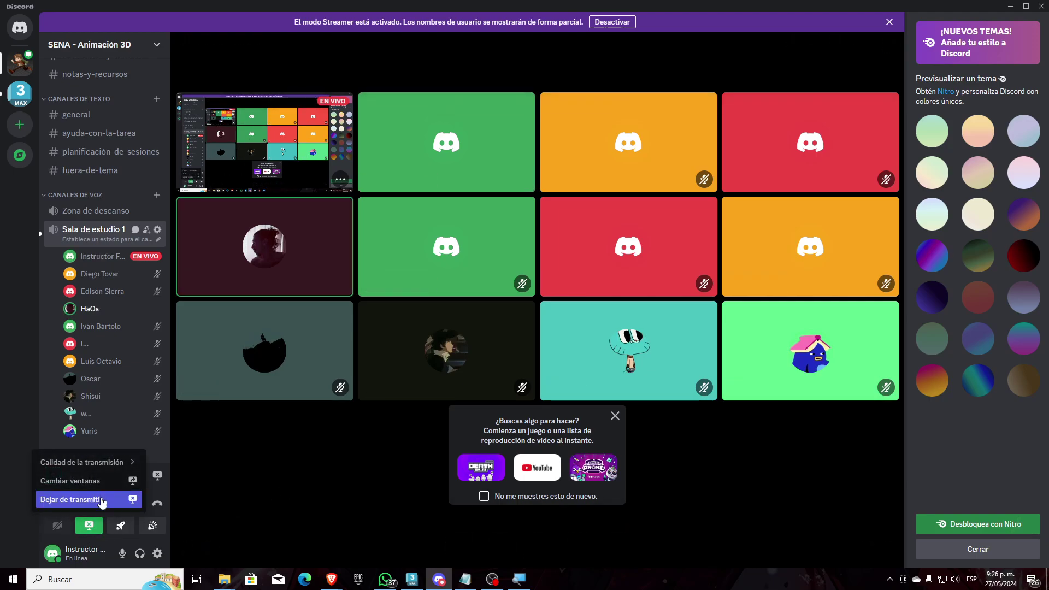
mouse_move(107, 469)
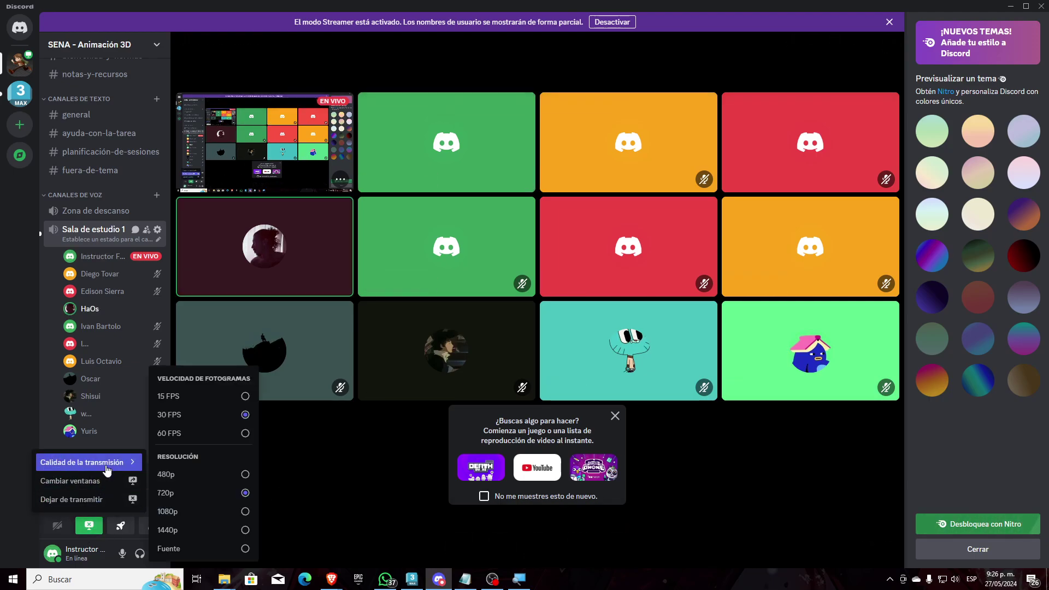
click(100, 501)
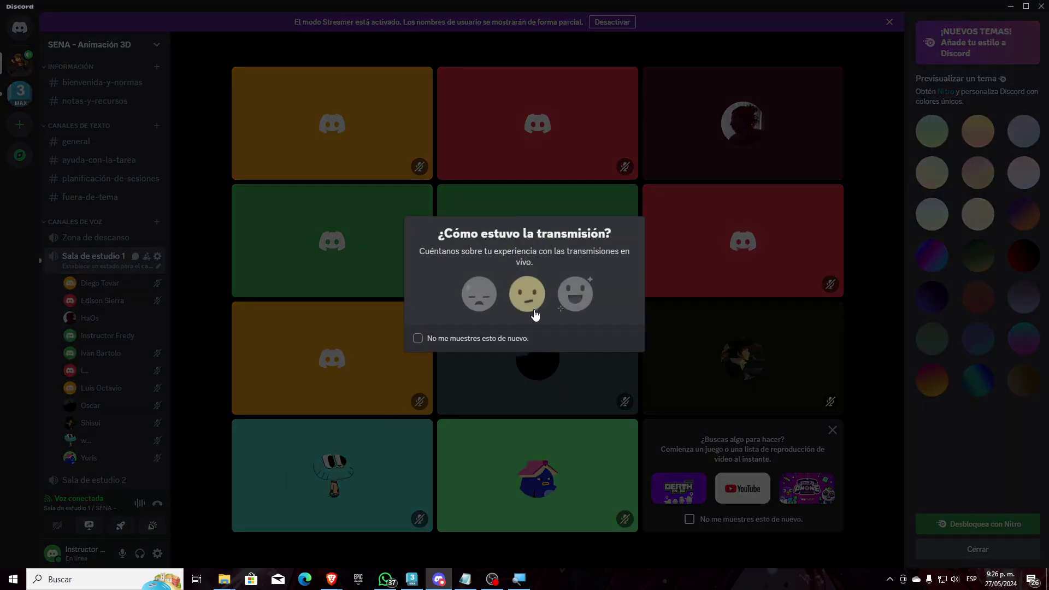
click(568, 308)
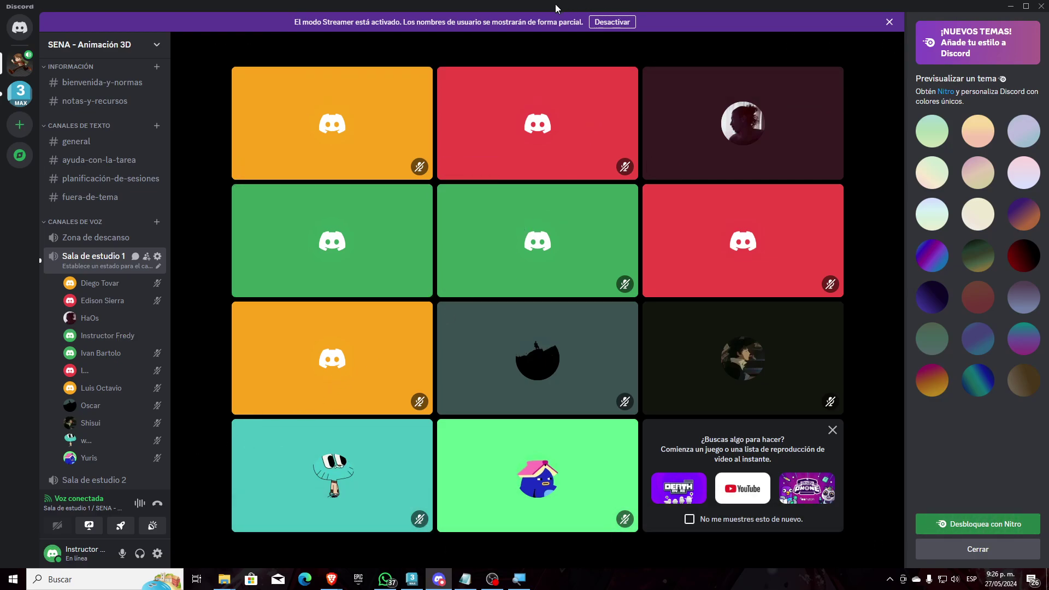
Return to the 3ds Max scene, close the MassFX Tools window and rewind the timeline to its start.
drag(569, 6, 1048, 100)
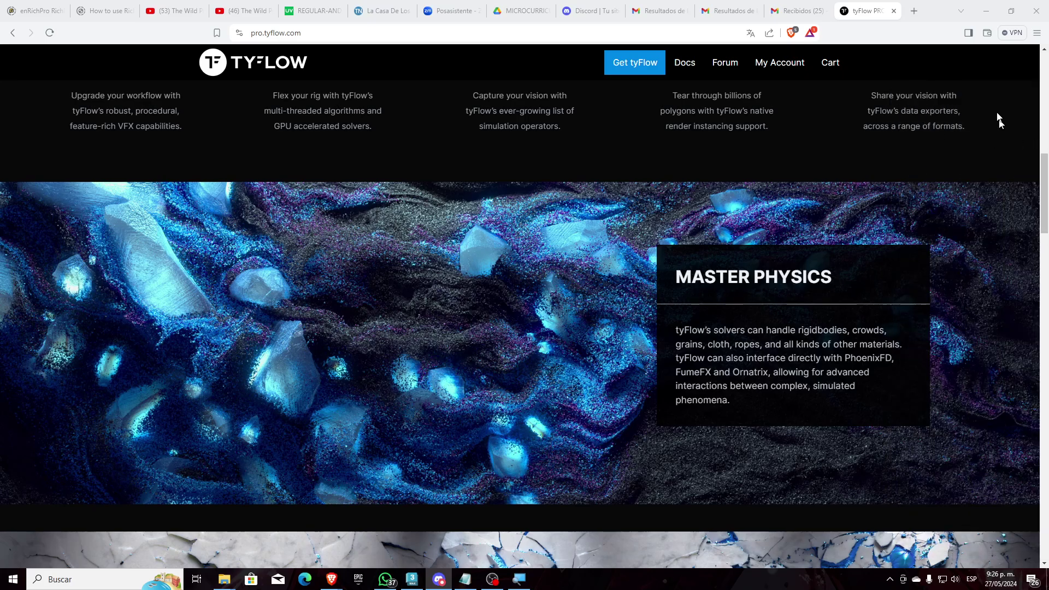
click(986, 16)
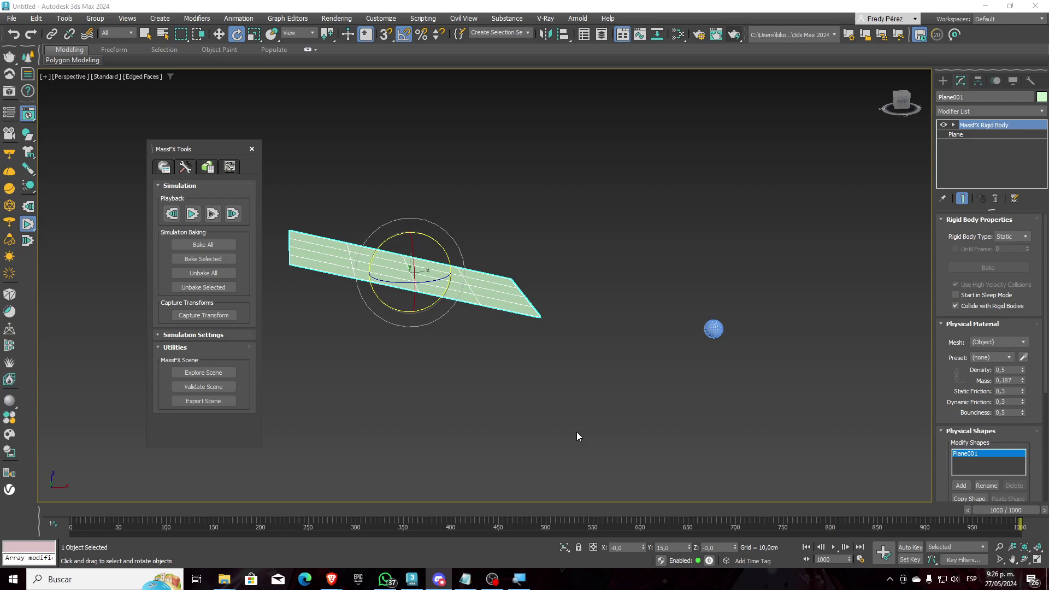
click(251, 148)
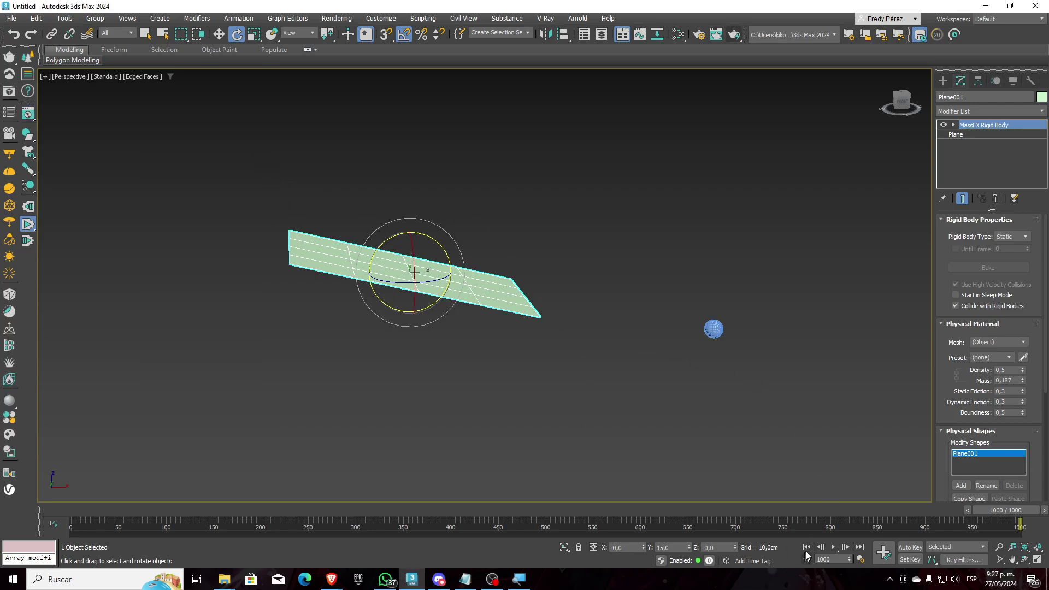
click(805, 548)
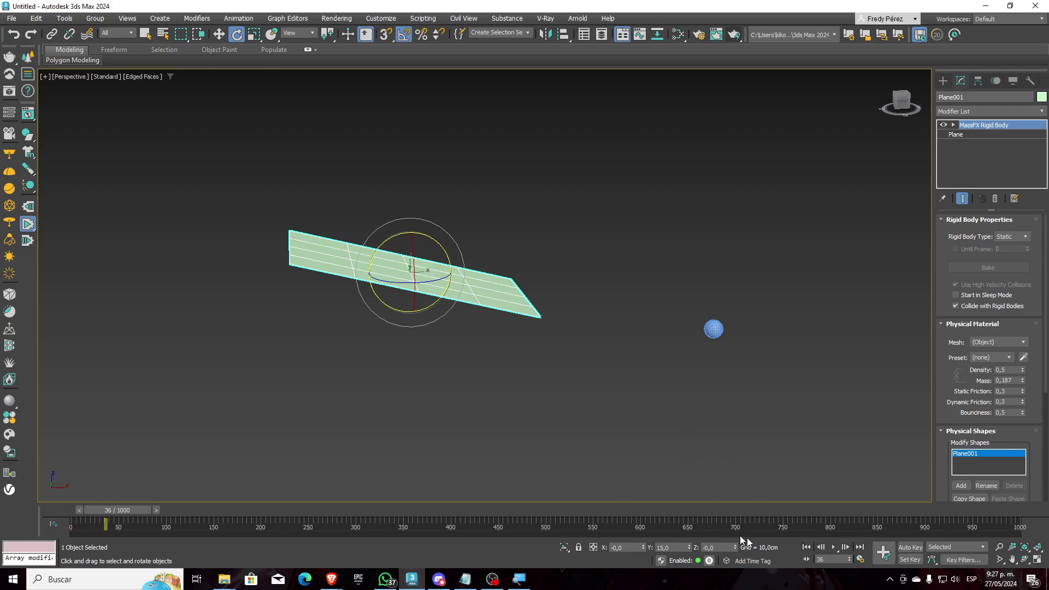
Rewind the timeline, reset the MassFX simulation so the sphere returns to its starting position, and close the MassFX Tools window.
click(29, 116)
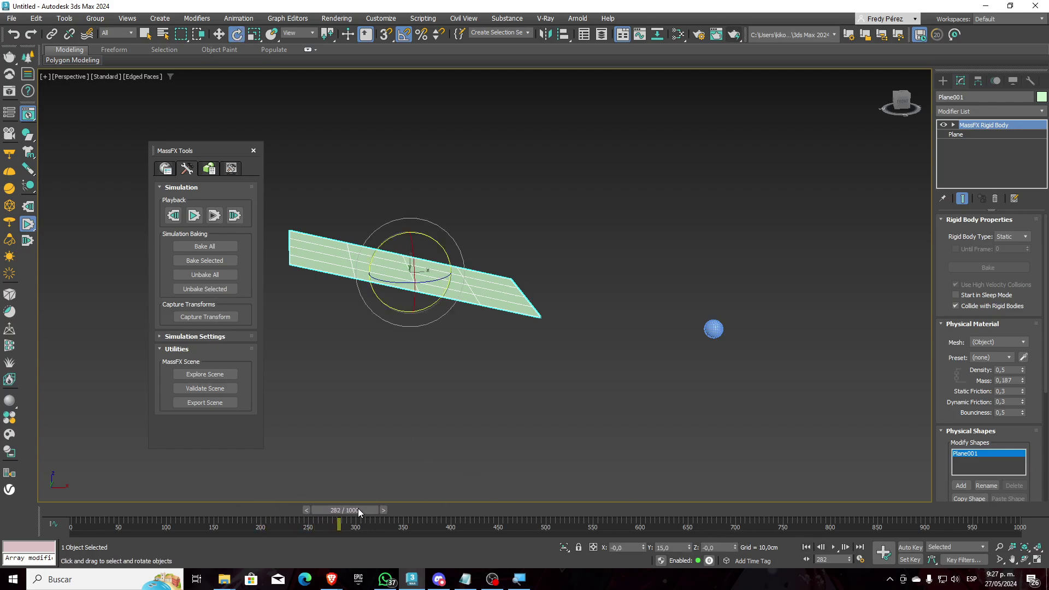
drag(358, 510, 296, 511)
click(806, 547)
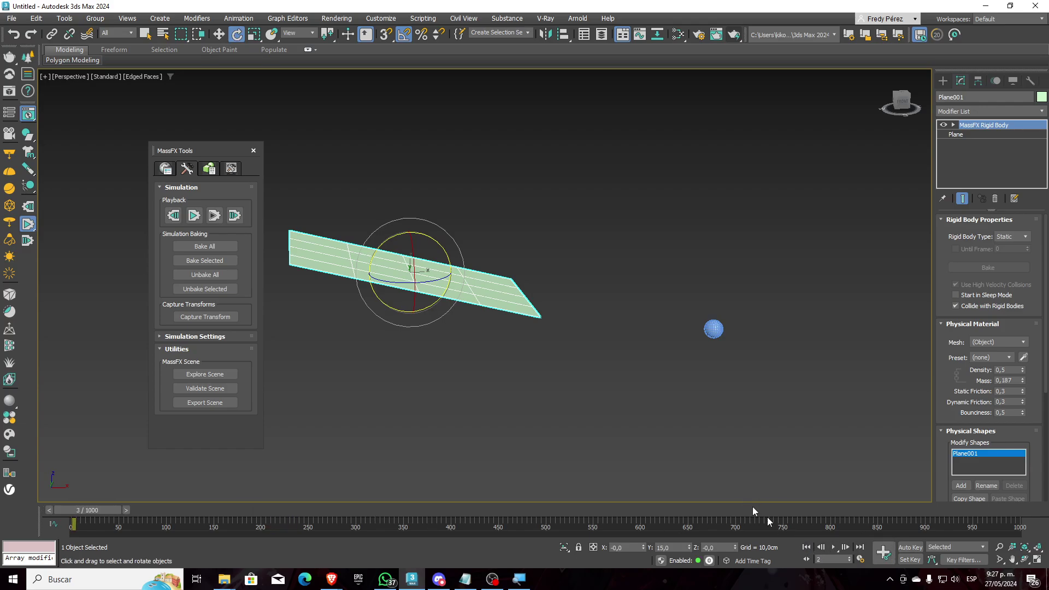
click(173, 216)
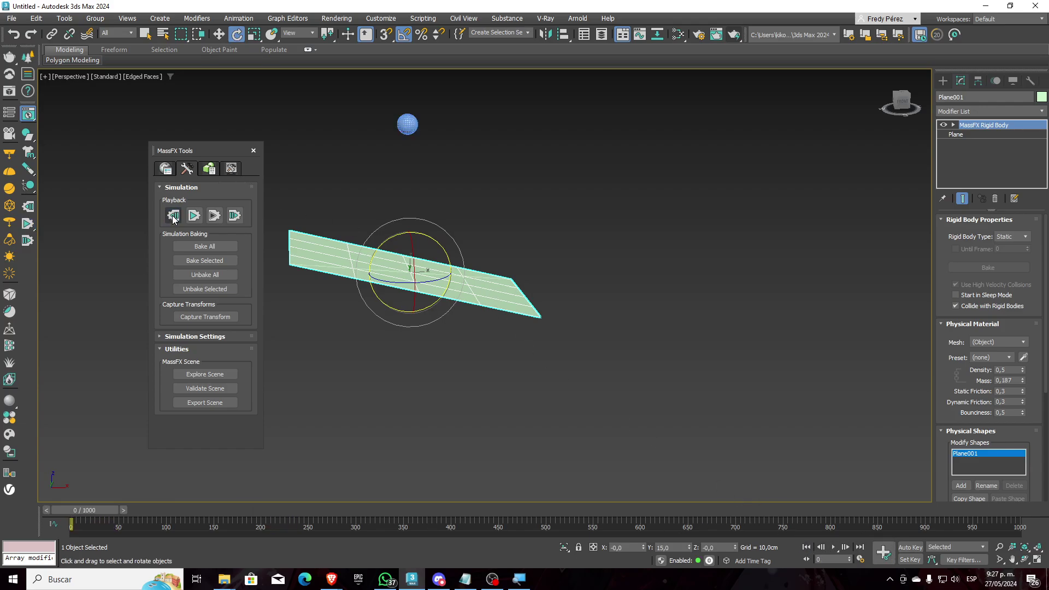
click(253, 151)
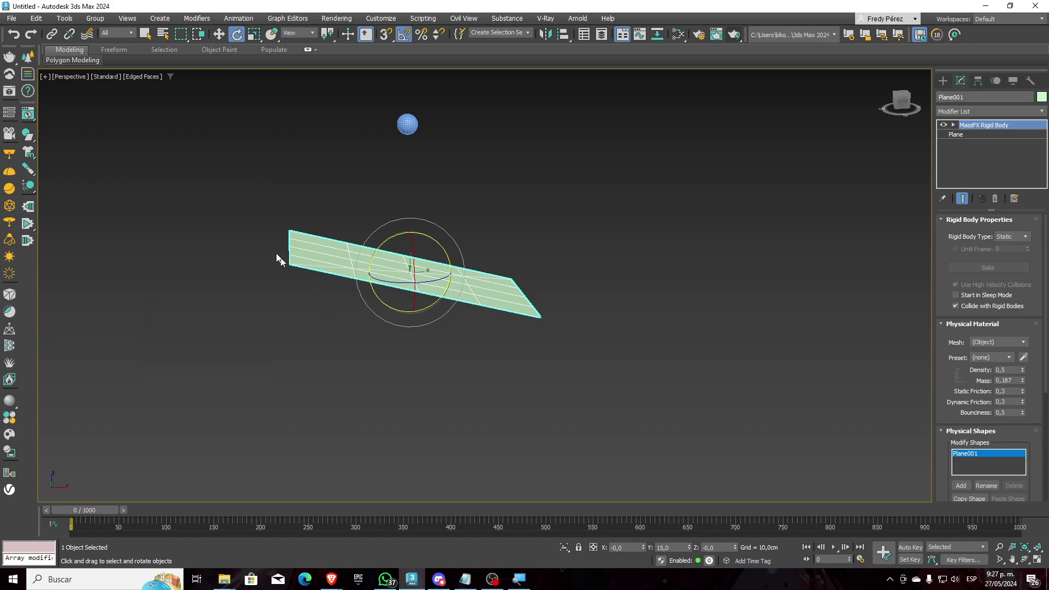
Test the timeline playback from frame 0, rewind it, and bake all MassFX rigid bodies in the scene.
click(832, 546)
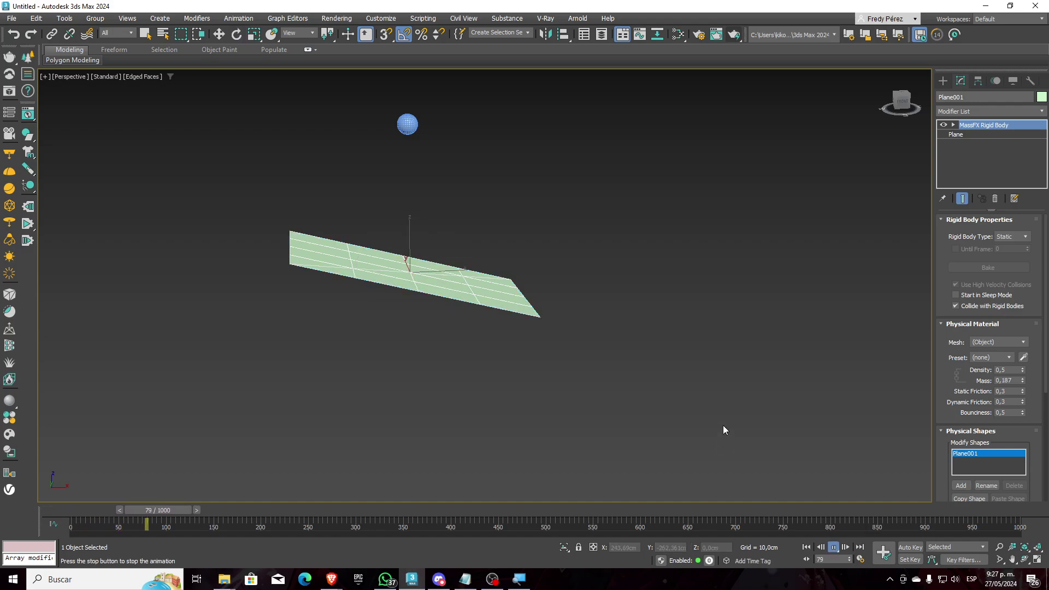
click(805, 548)
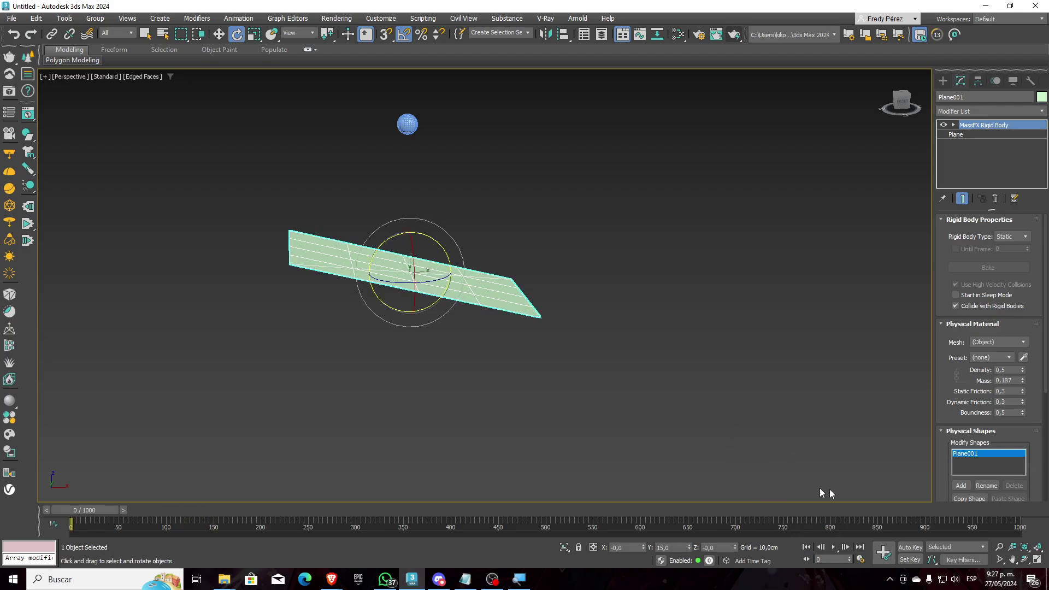
click(29, 113)
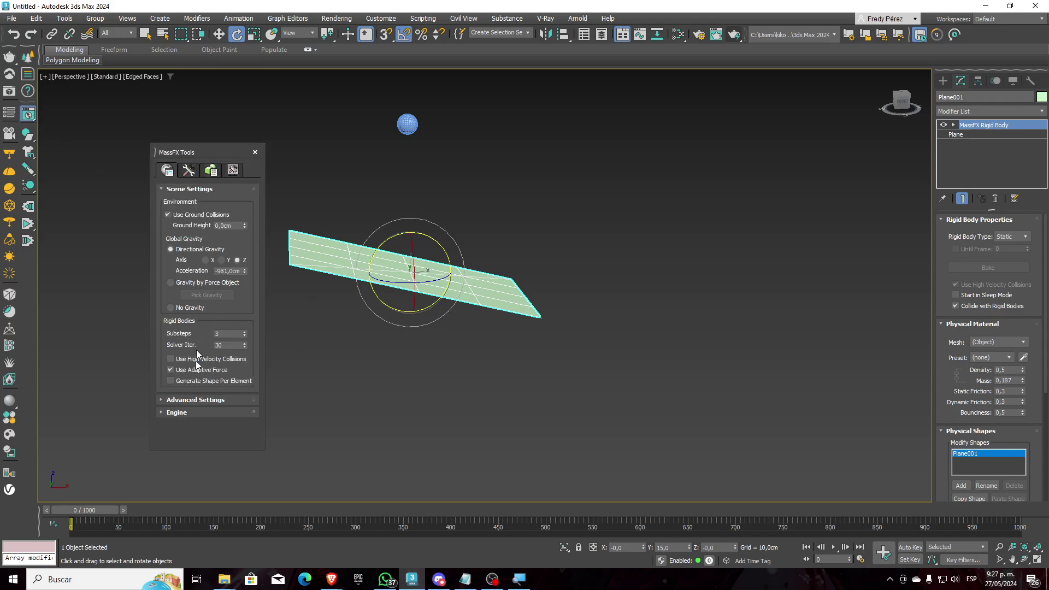
click(194, 173)
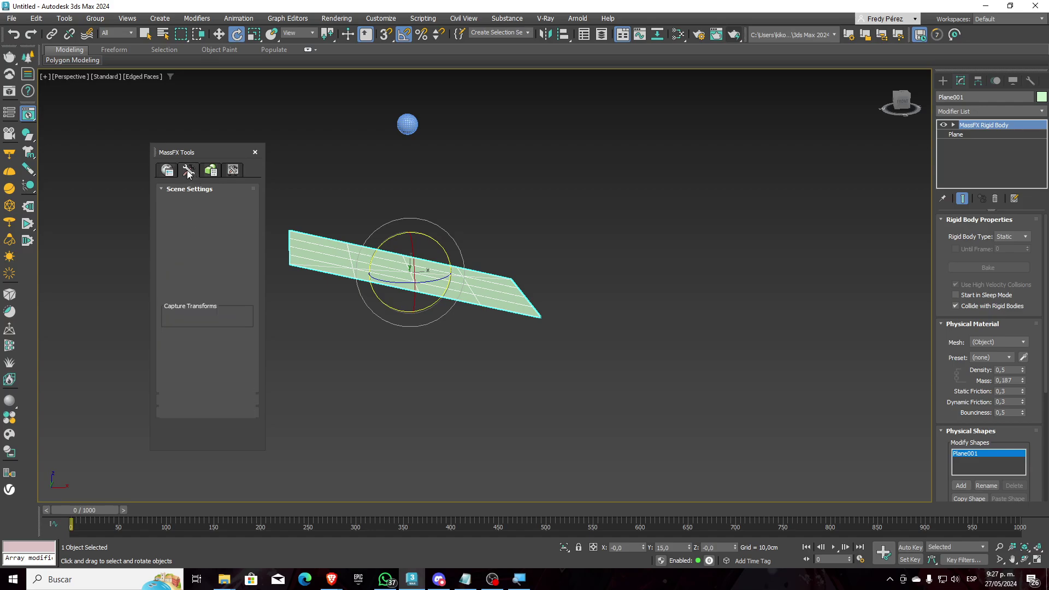
click(201, 250)
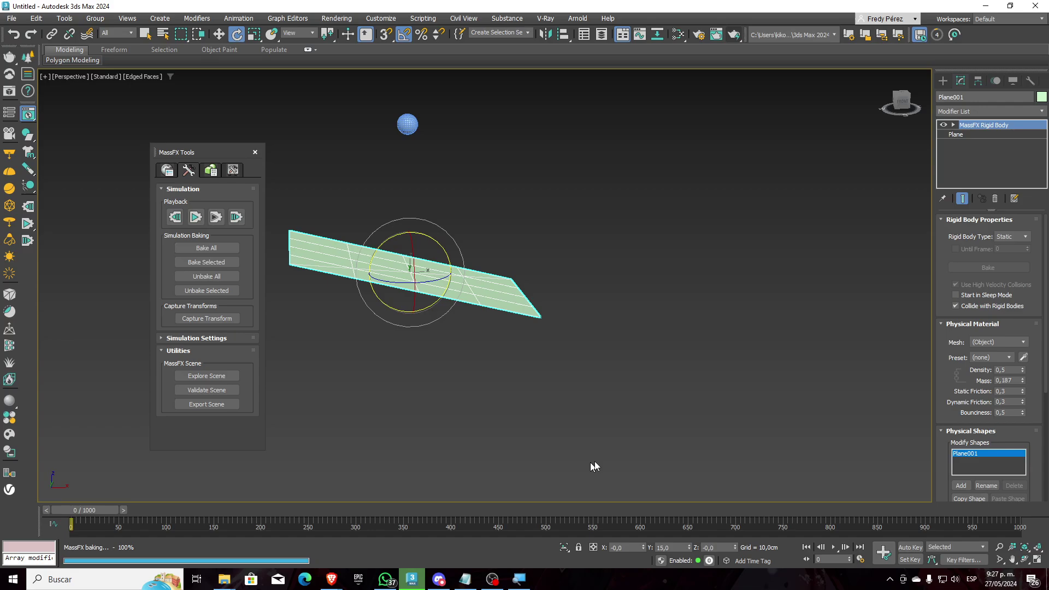
Scrub the timeline from frame 0 to frame 30 to review the sphere's baked bounce off the tilted plane.
drag(97, 509, 54, 507)
key(e)
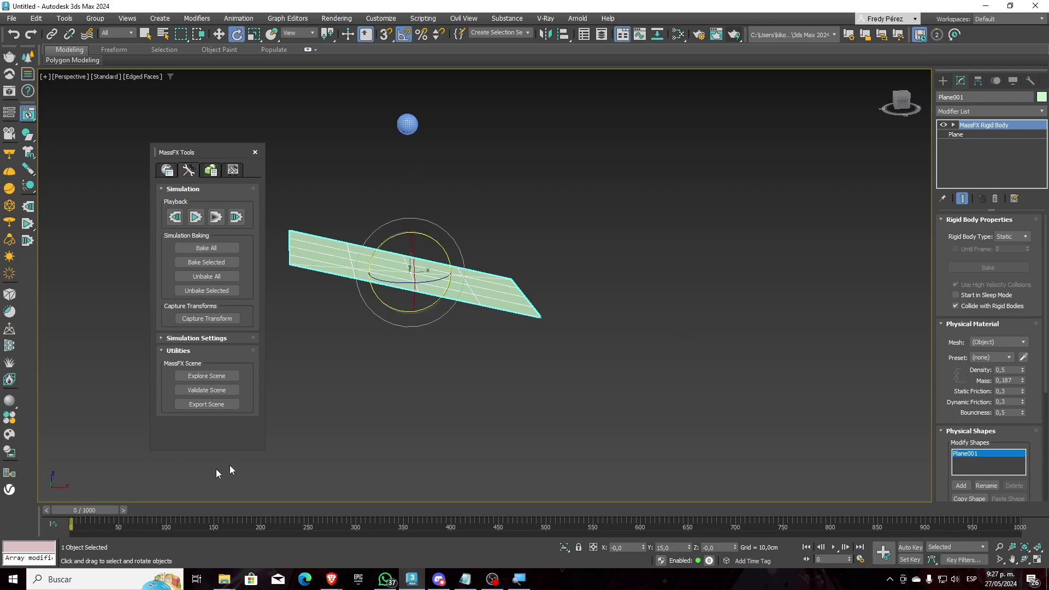
middle_drag(396, 413, 396, 424)
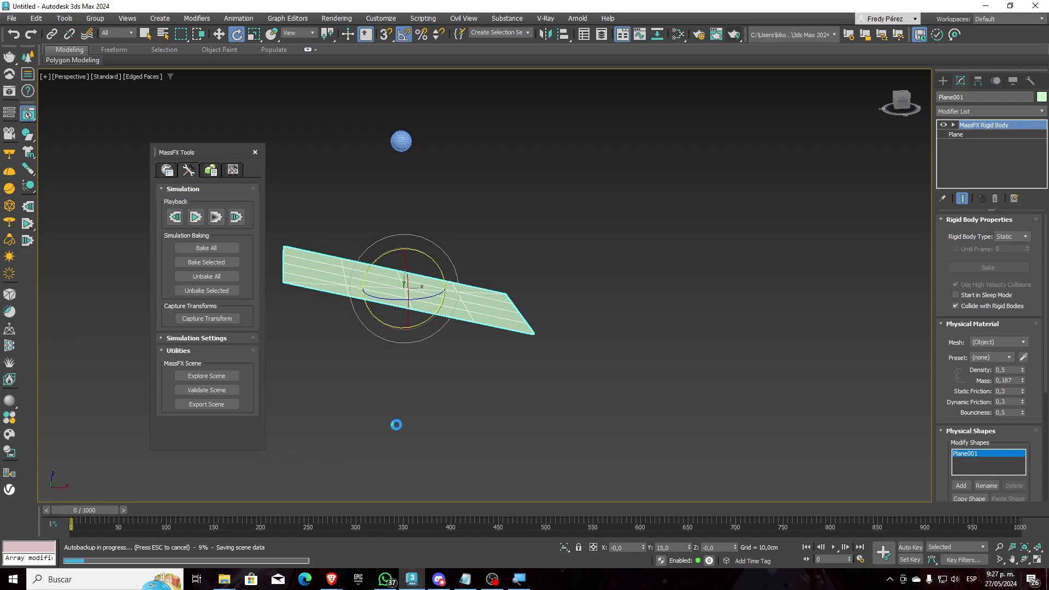
scroll(399, 422, up, 2)
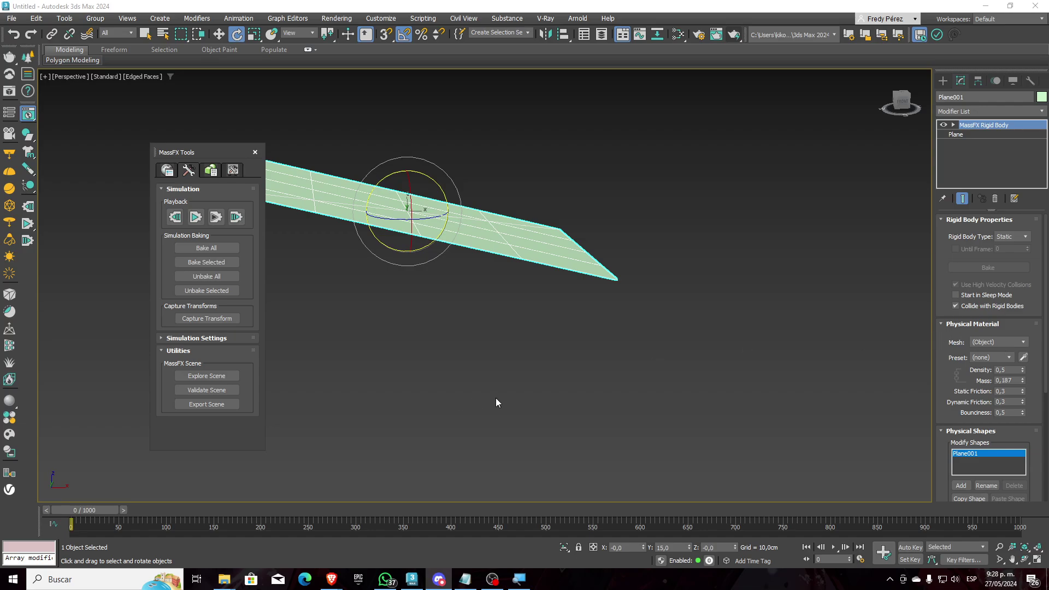
drag(84, 511, 113, 506)
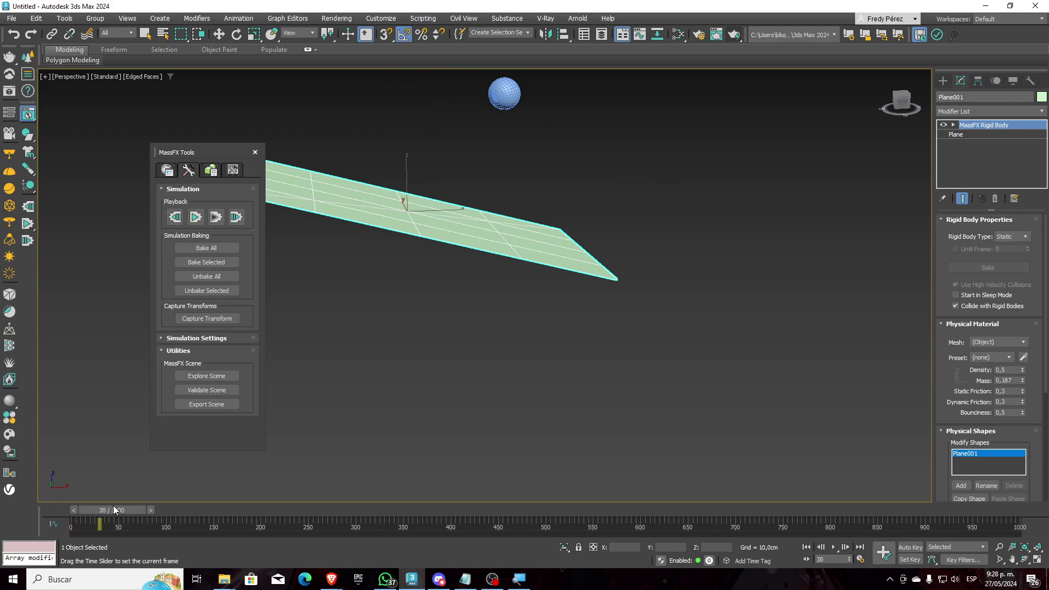
key(e)
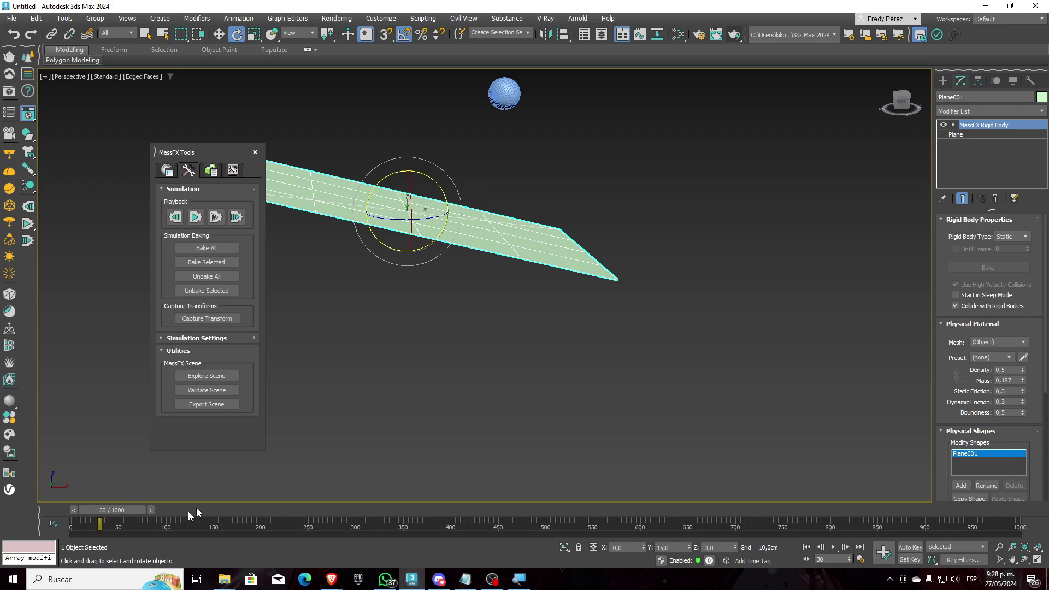
middle_drag(414, 404, 398, 477)
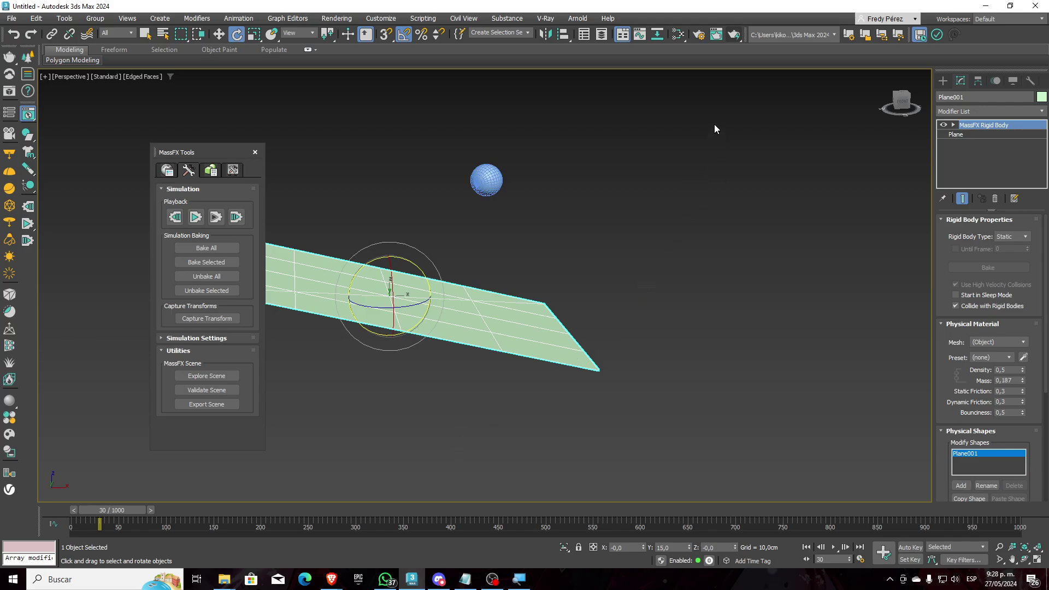
Open Render Setup, set the time output to Active Time Segment, and dismiss the pop-up notifications.
click(699, 35)
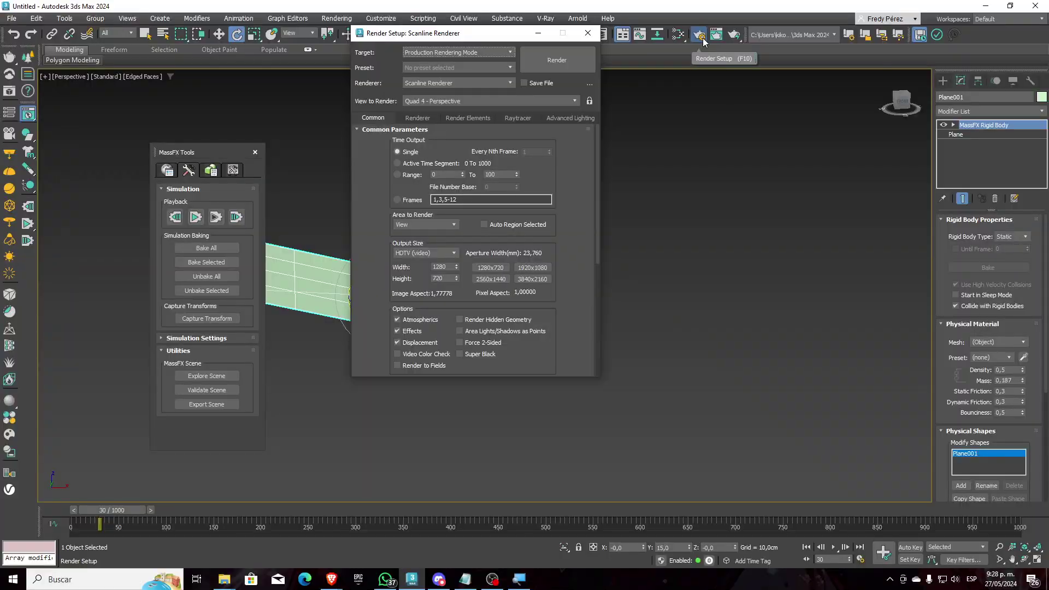
drag(468, 34, 560, 100)
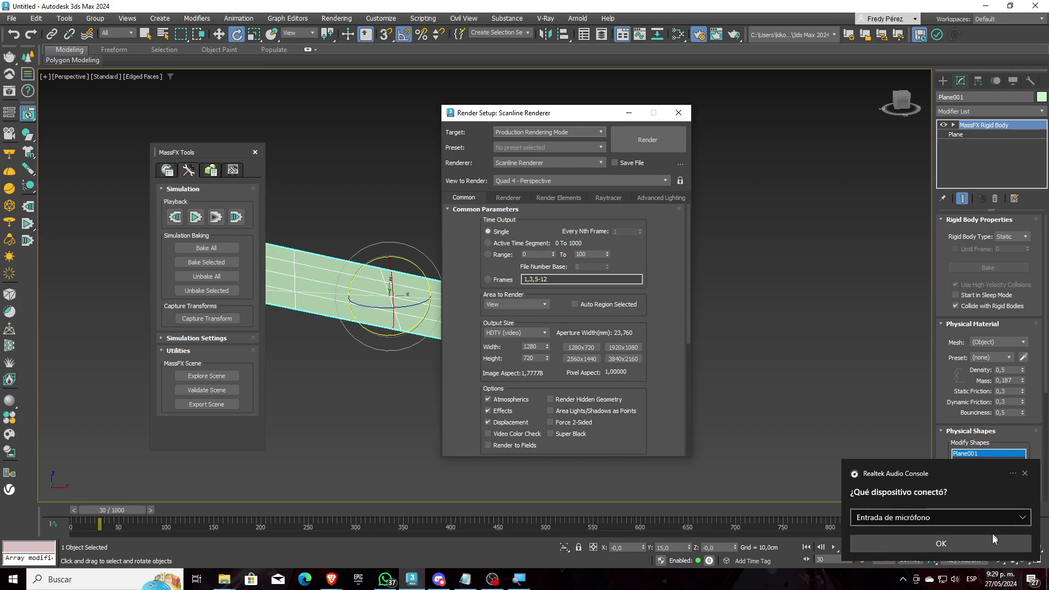
click(940, 542)
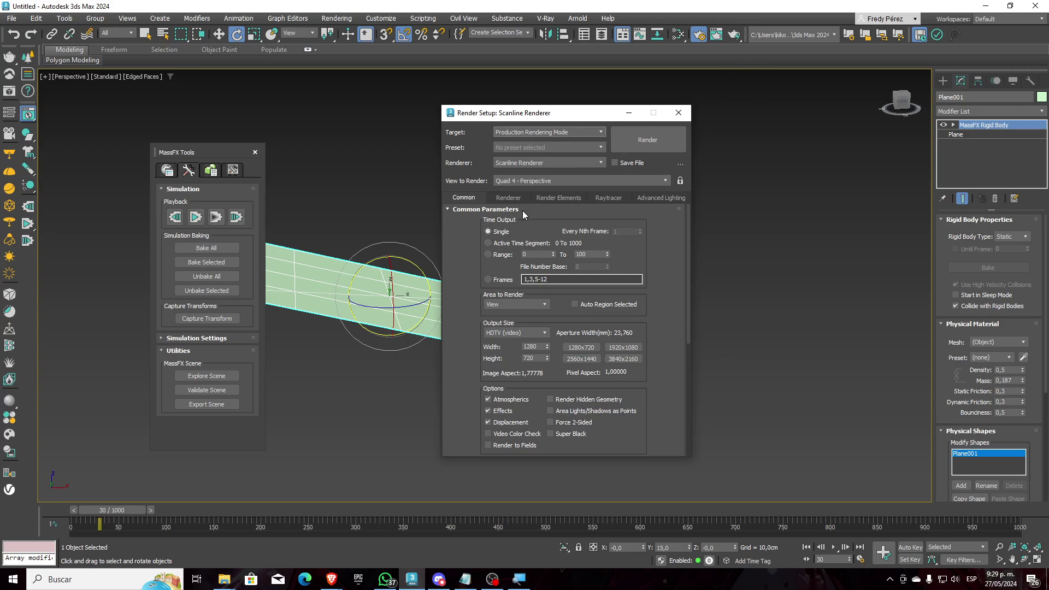
click(502, 246)
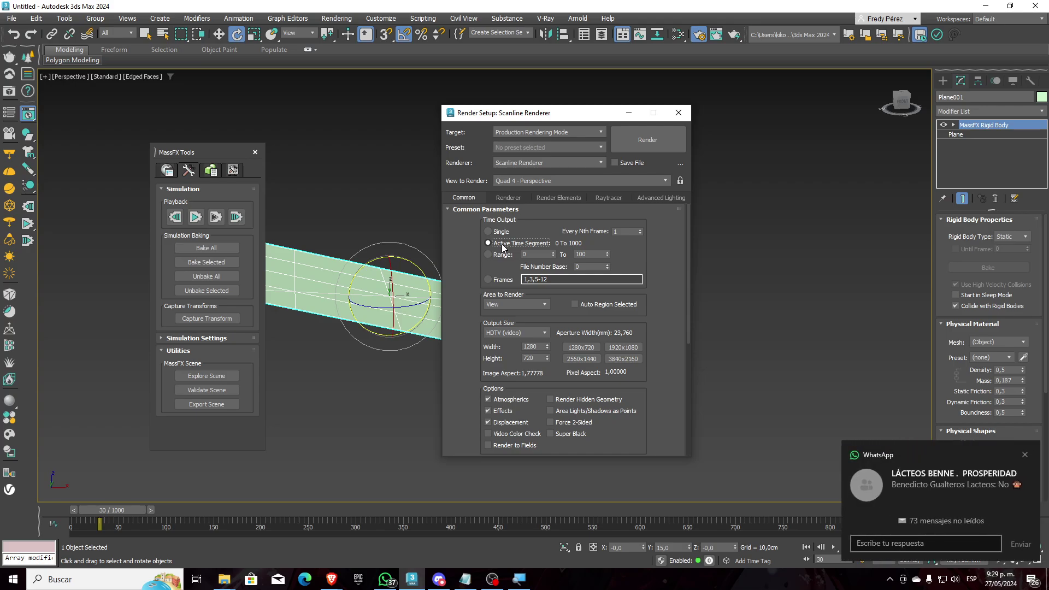
click(1025, 457)
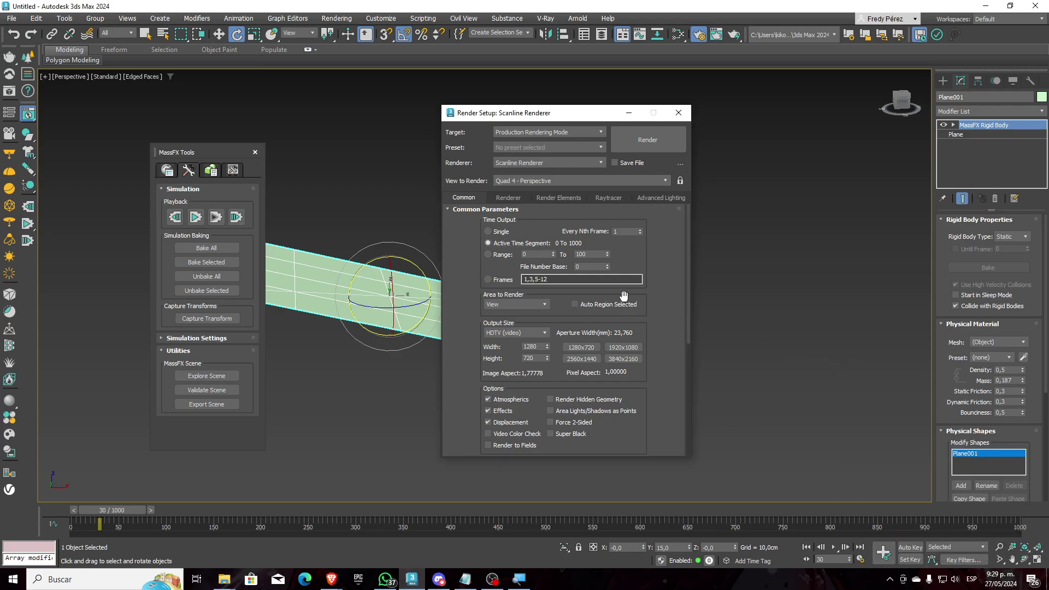
Set the render's time output to the frame range 0 to 100.
click(503, 254)
double_click(584, 254)
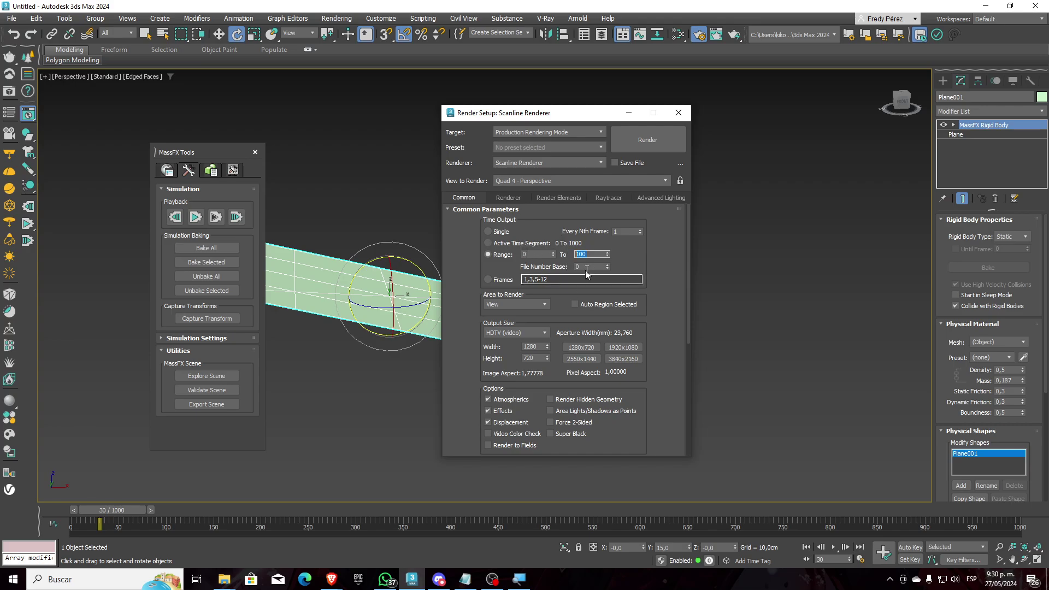
key(Tab)
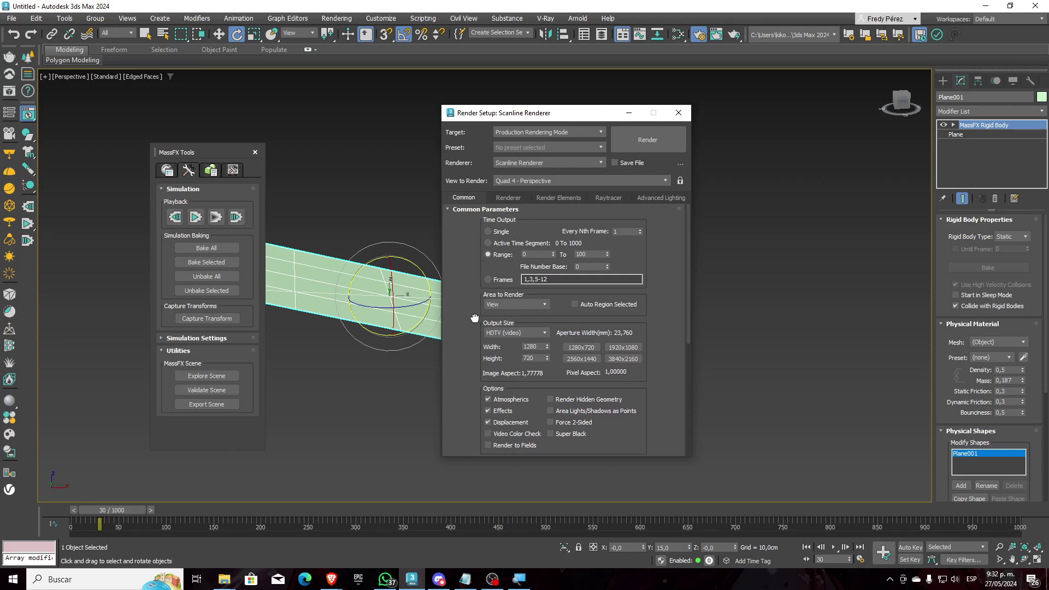
Review the Area to Render options in Render Setup, keeping the View setting.
drag(477, 318, 481, 267)
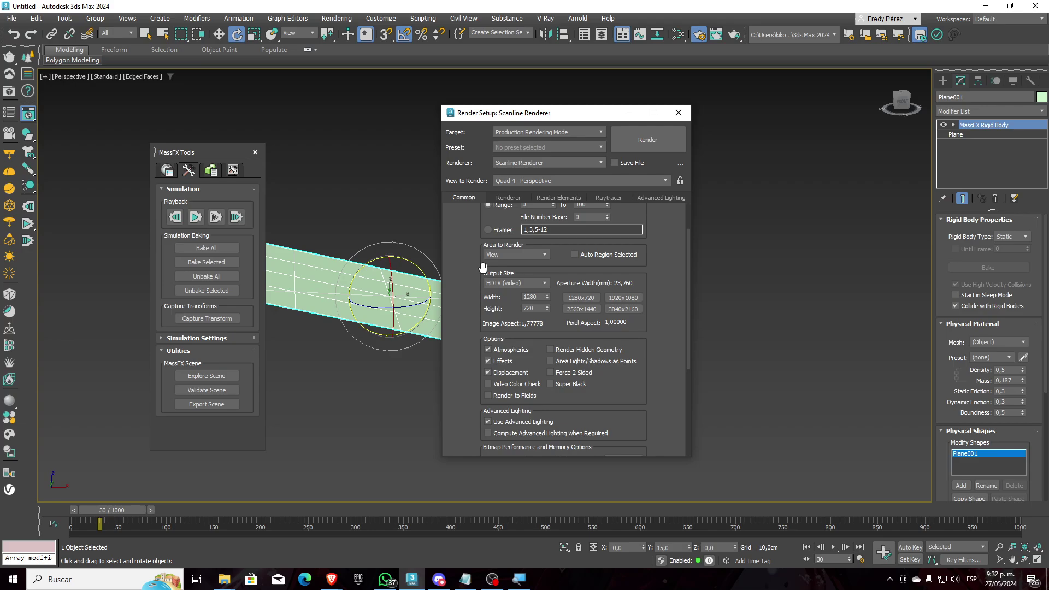
click(543, 255)
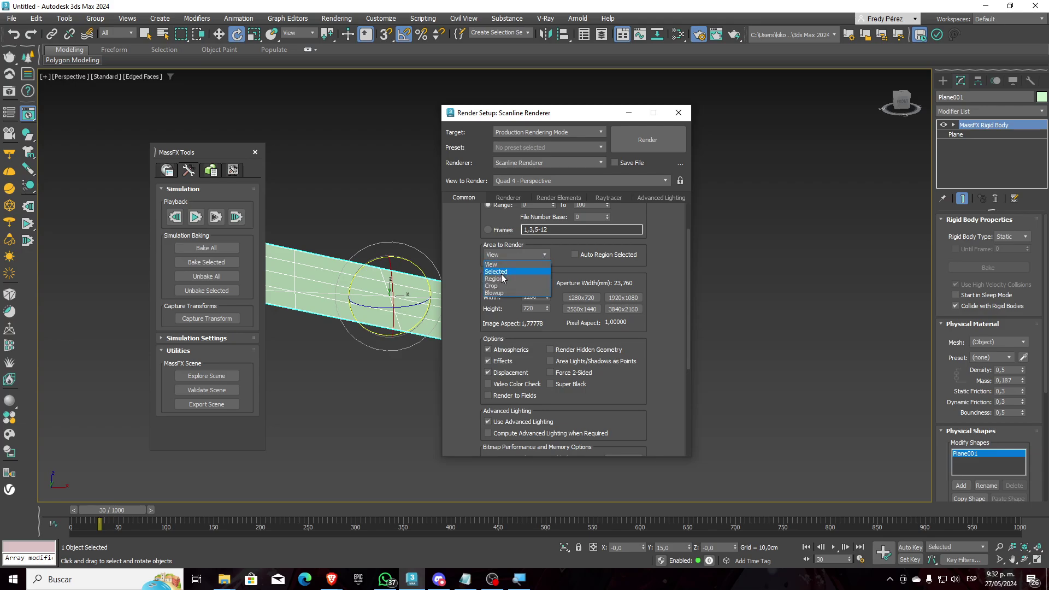
click(571, 267)
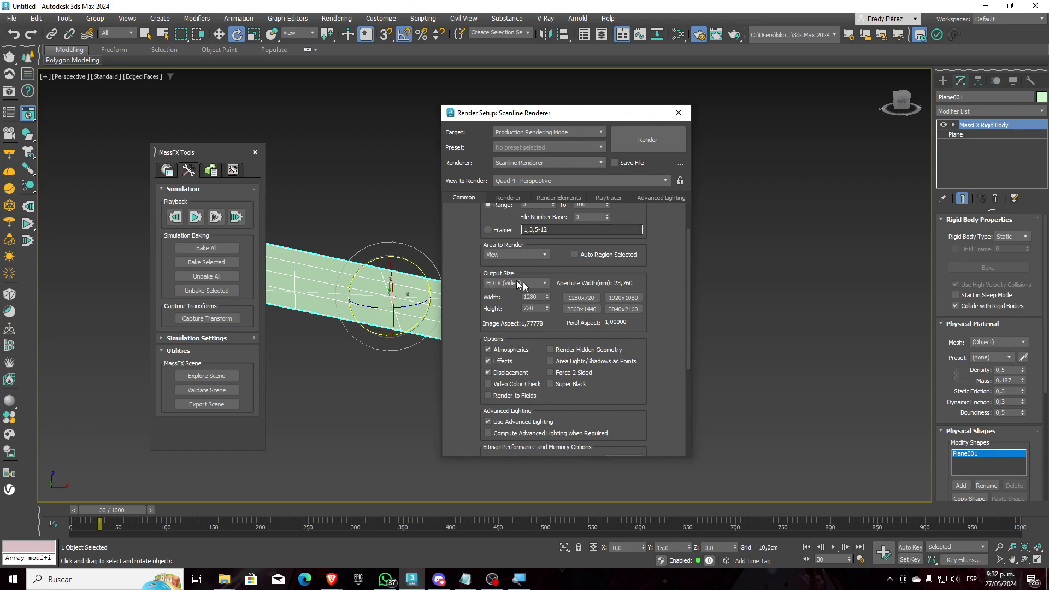
Show the safe frame in the Perspective view, move Render Setup off the plane, and close the MassFX Tools window.
middle_drag(429, 290, 438, 291)
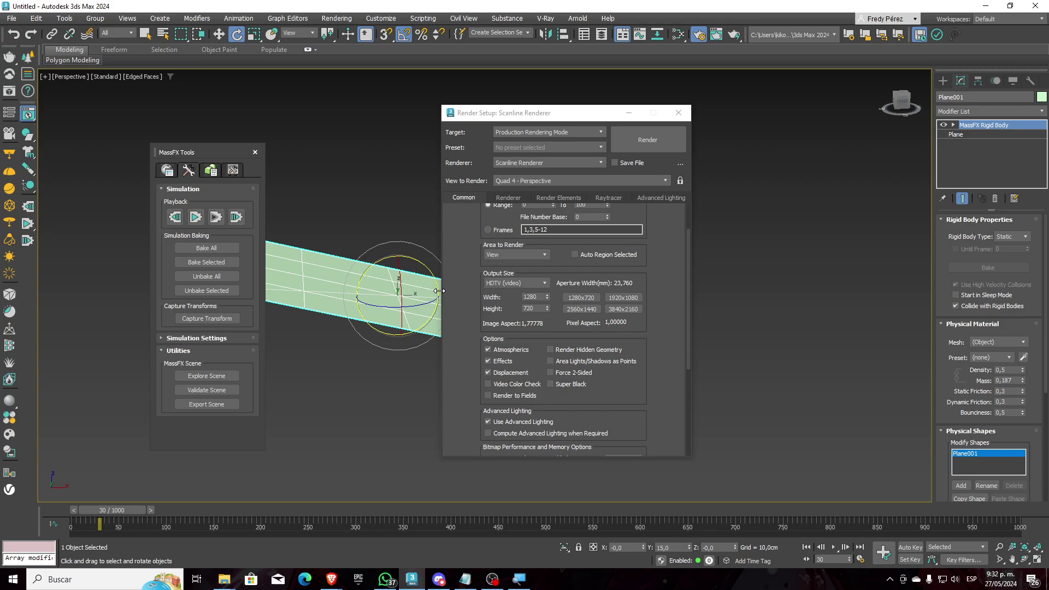
drag(569, 119, 726, 190)
drag(220, 158, 122, 168)
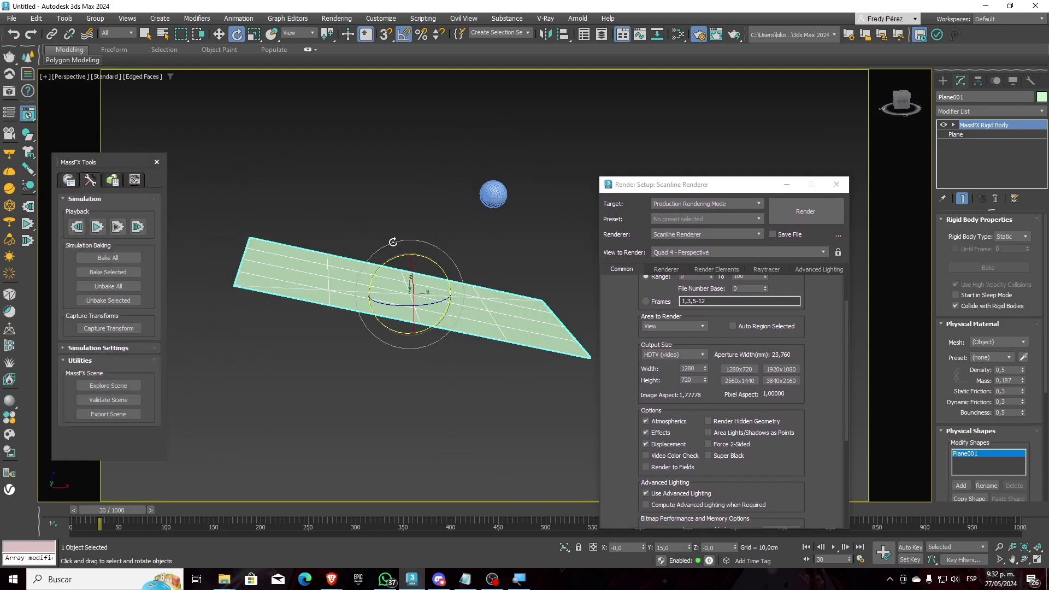
scroll(393, 241, up, 2)
scroll(387, 202, up, 2)
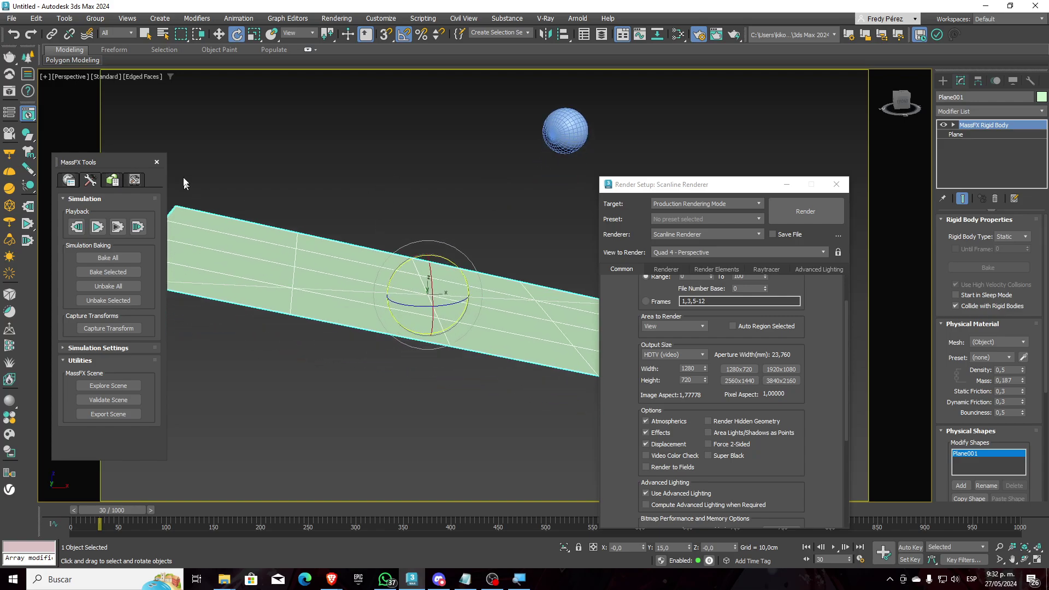
click(156, 162)
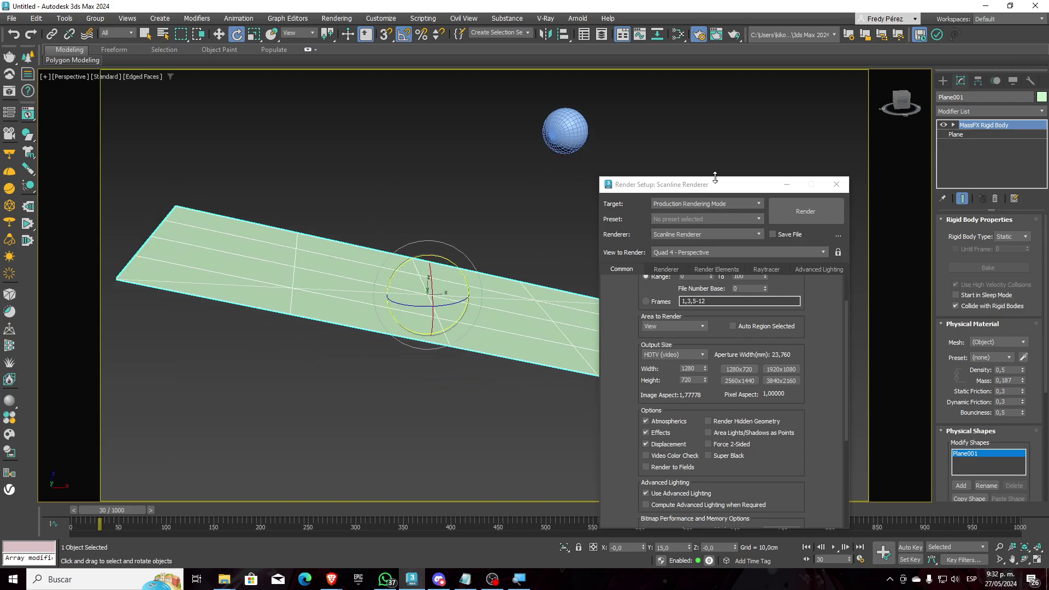
Go to frame 143 and reframe the Perspective view from a higher angle so plane and sphere both fit inside the safe frame.
drag(715, 184, 384, 251)
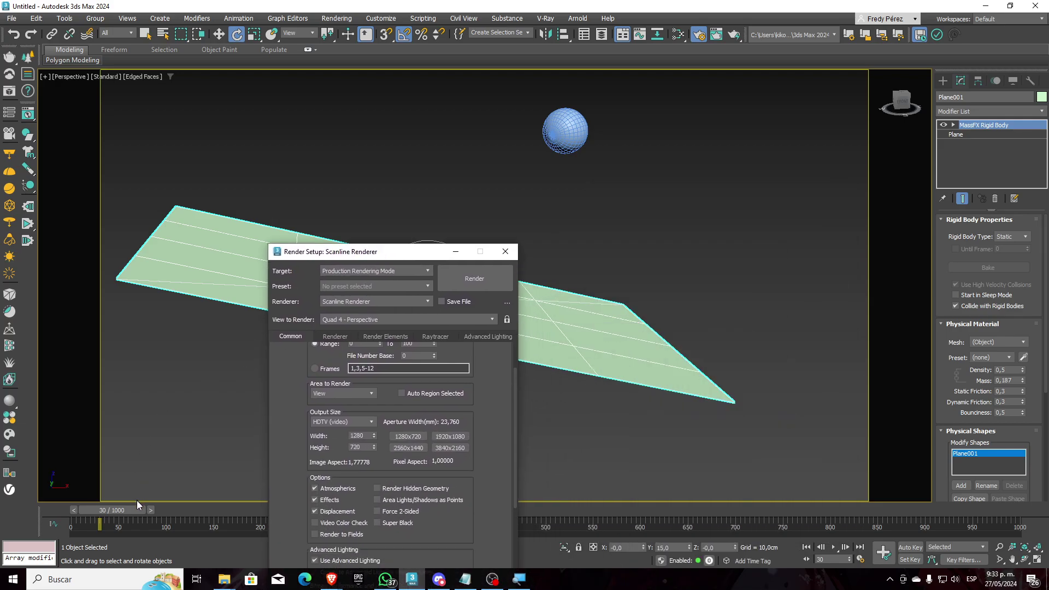
drag(137, 504, 241, 510)
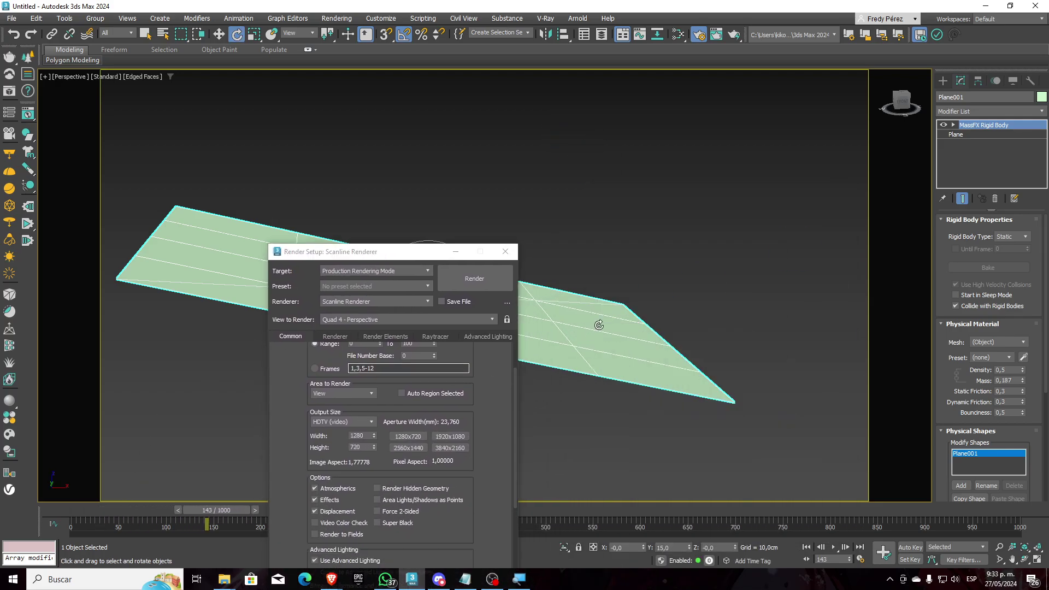
middle_drag(599, 325, 476, 239)
scroll(568, 326, down, 2)
scroll(569, 326, up, 1)
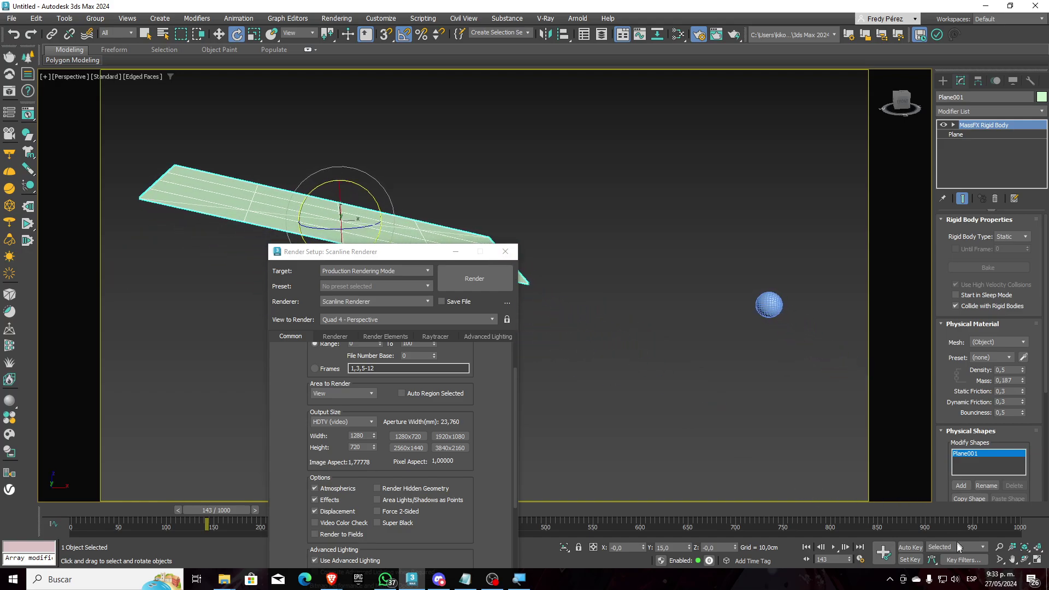
click(1025, 559)
drag(598, 318, 555, 327)
middle_drag(555, 328, 549, 306)
key(e)
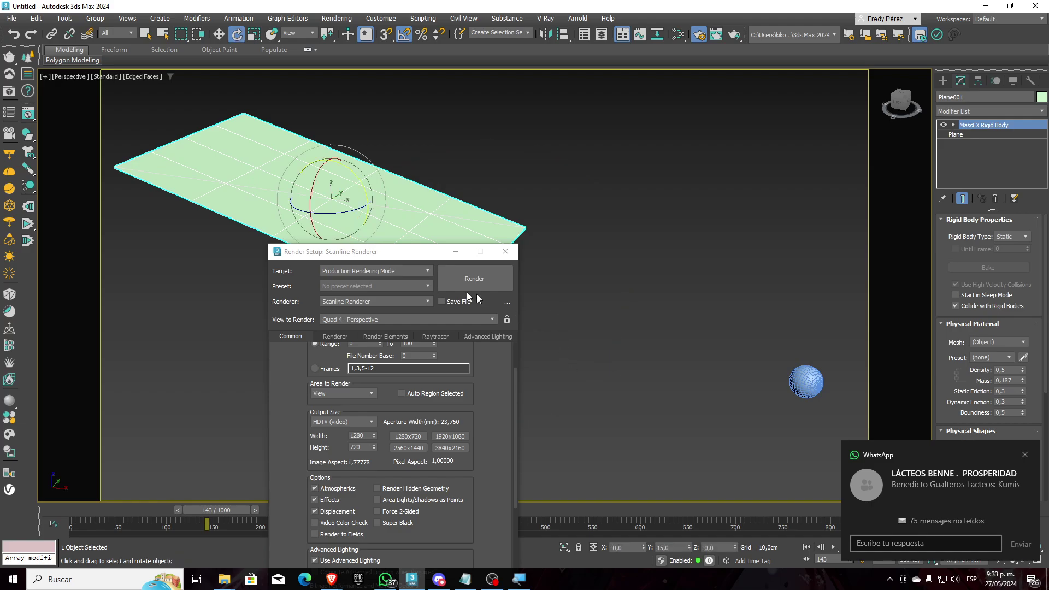
Move Render Setup clear of the plane and review the Output Size presets and dimensions, keeping HDTV (video).
drag(413, 258, 703, 139)
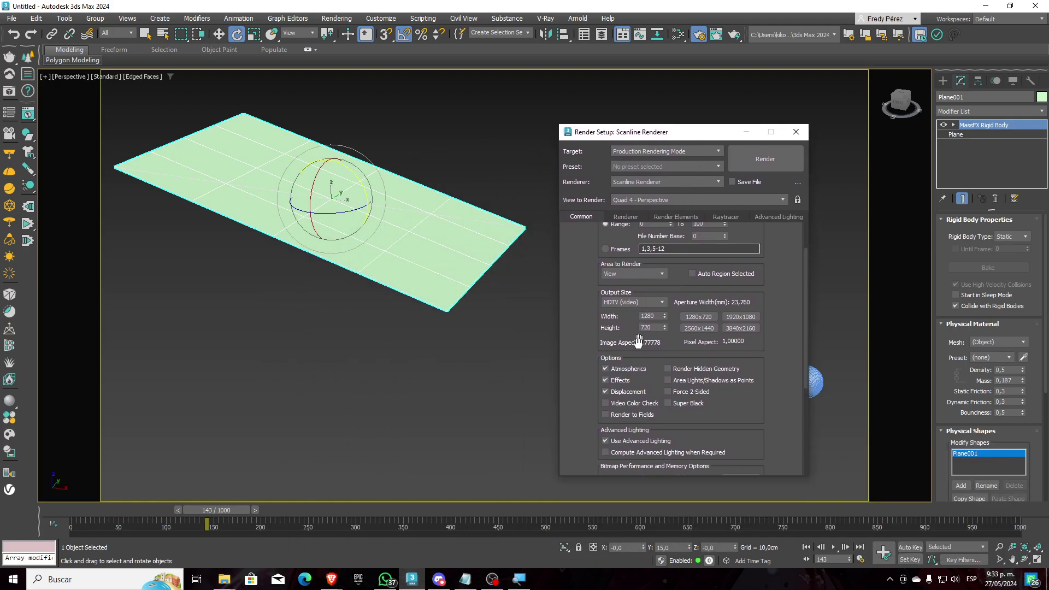
click(650, 303)
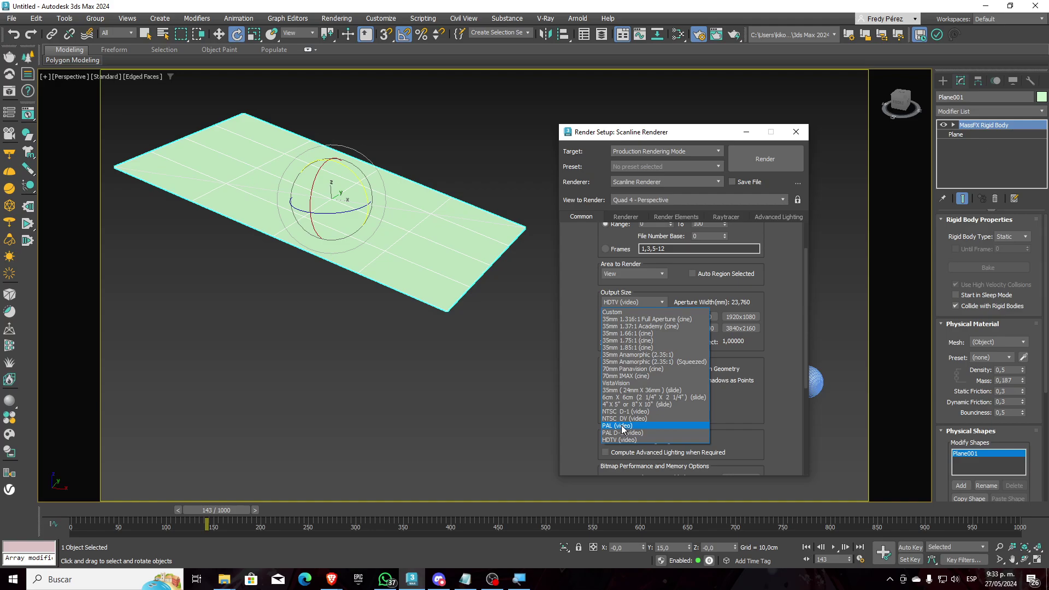
click(579, 323)
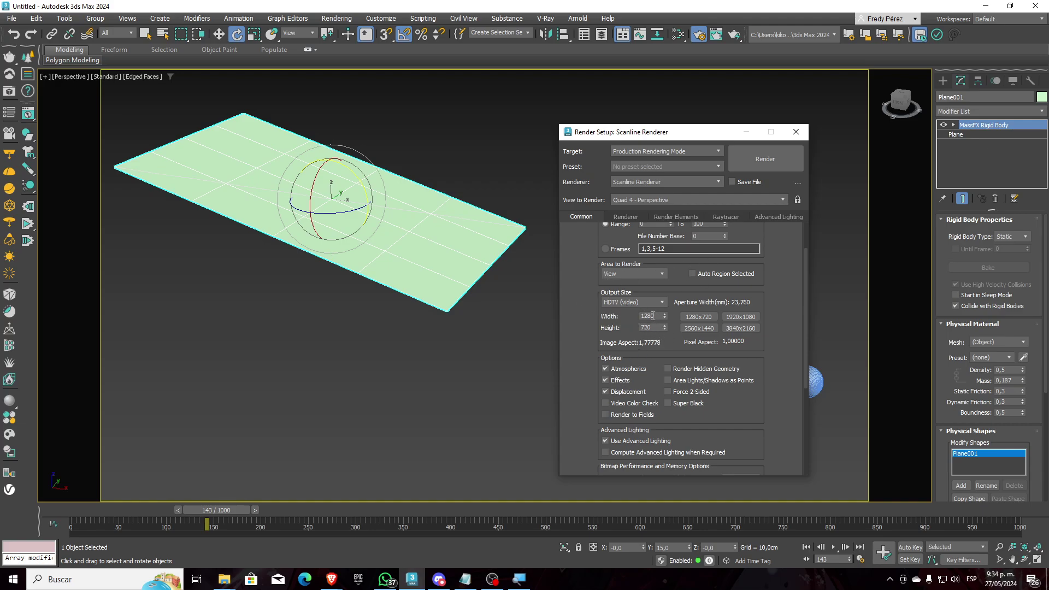
double_click(650, 316)
key(Tab)
Start defining the render output file, naming it pelota02 with the AVI File (*.avi) format.
drag(618, 342, 619, 198)
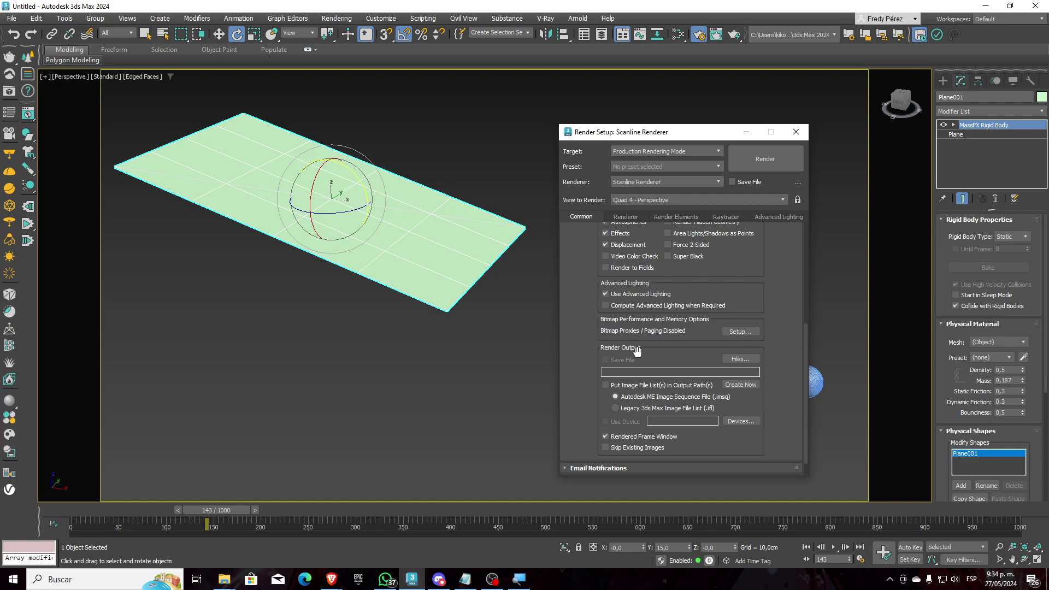
click(738, 360)
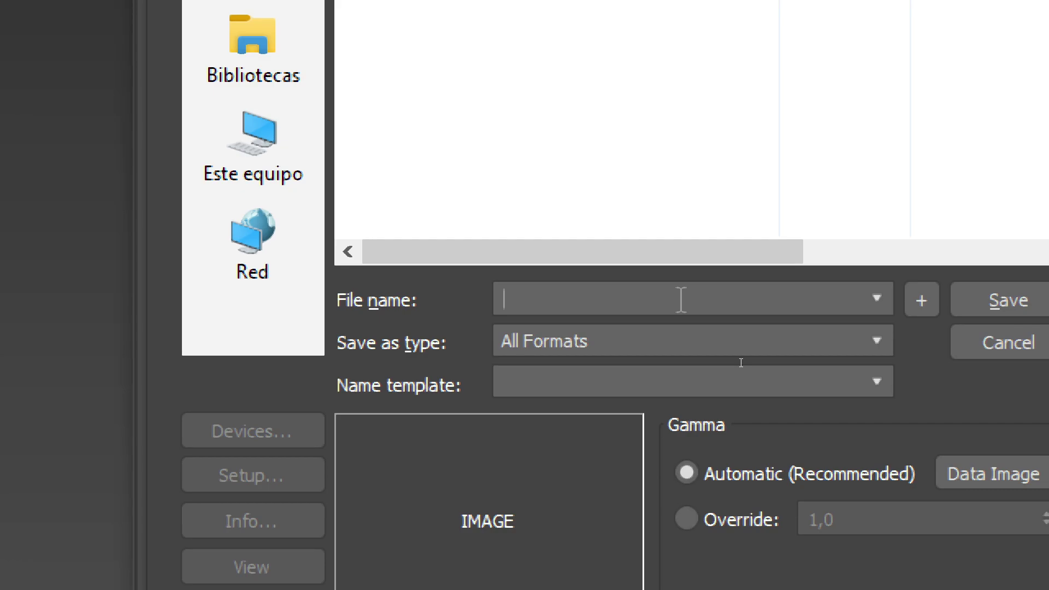
text(pelota)
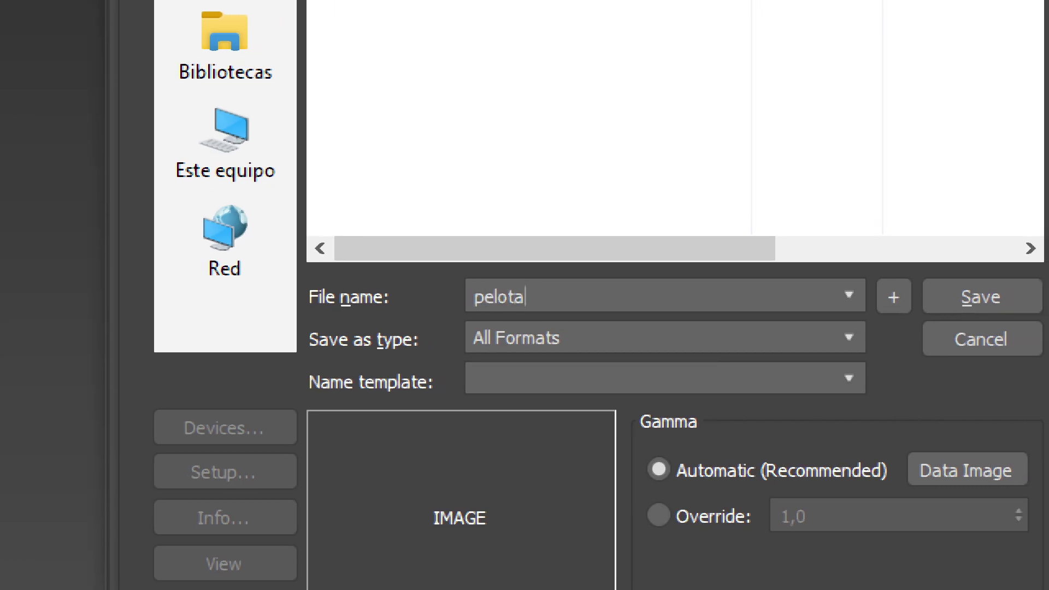
text(02)
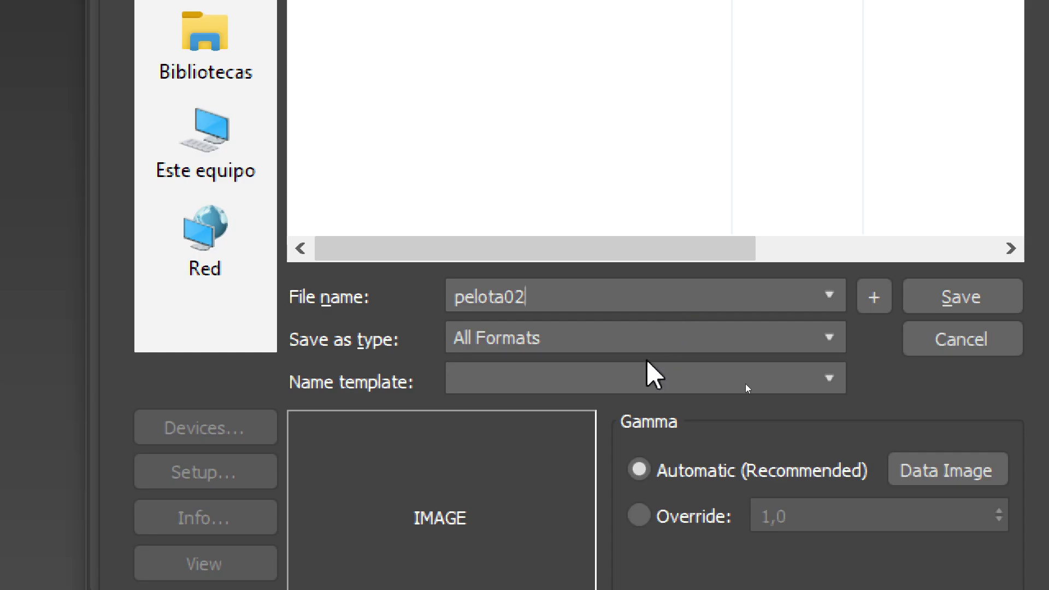
click(628, 336)
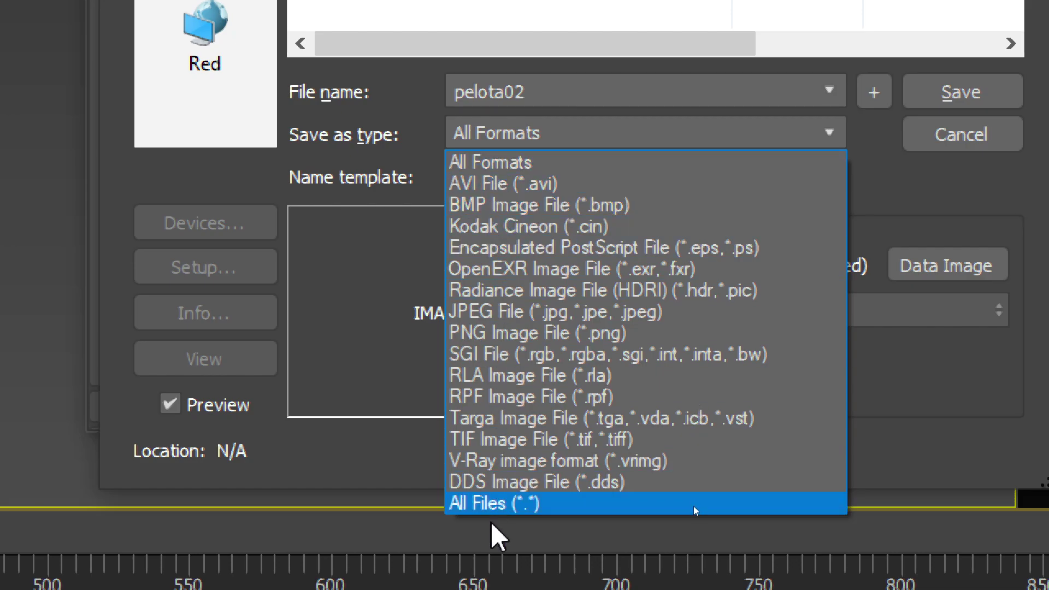
click(494, 184)
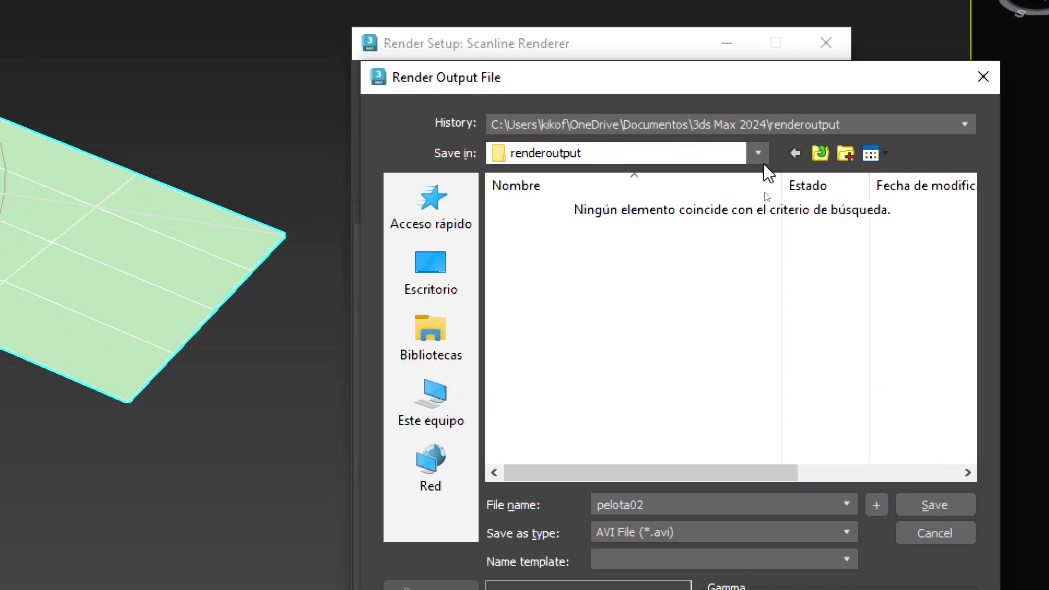
Choose the Animación folder under TRABAJO (F:), SENA, 2024, 04 COMPLEMENTARIA, 3Ds Max as the output location.
click(761, 187)
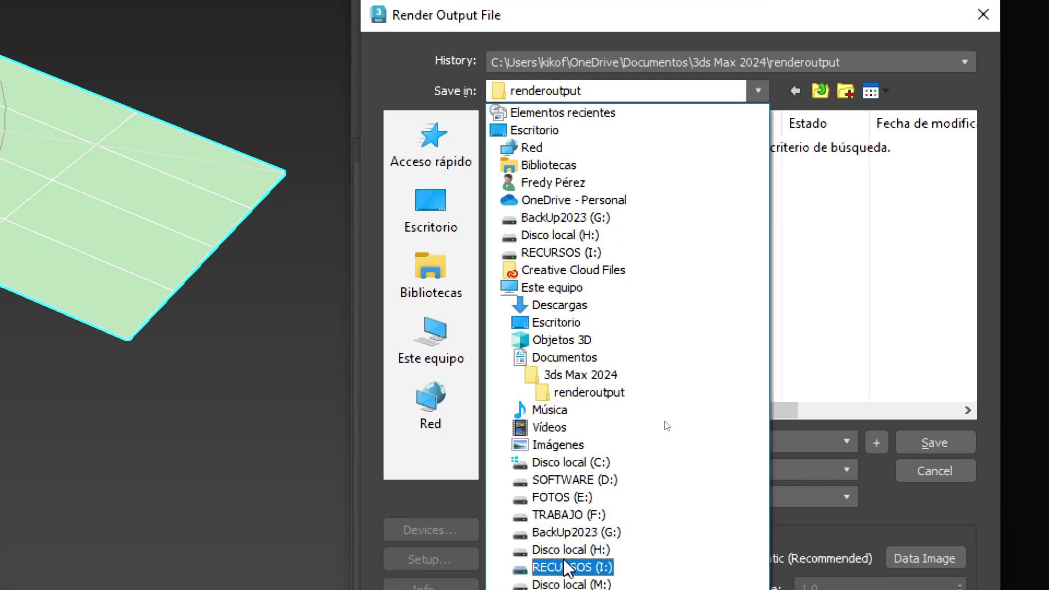
click(571, 514)
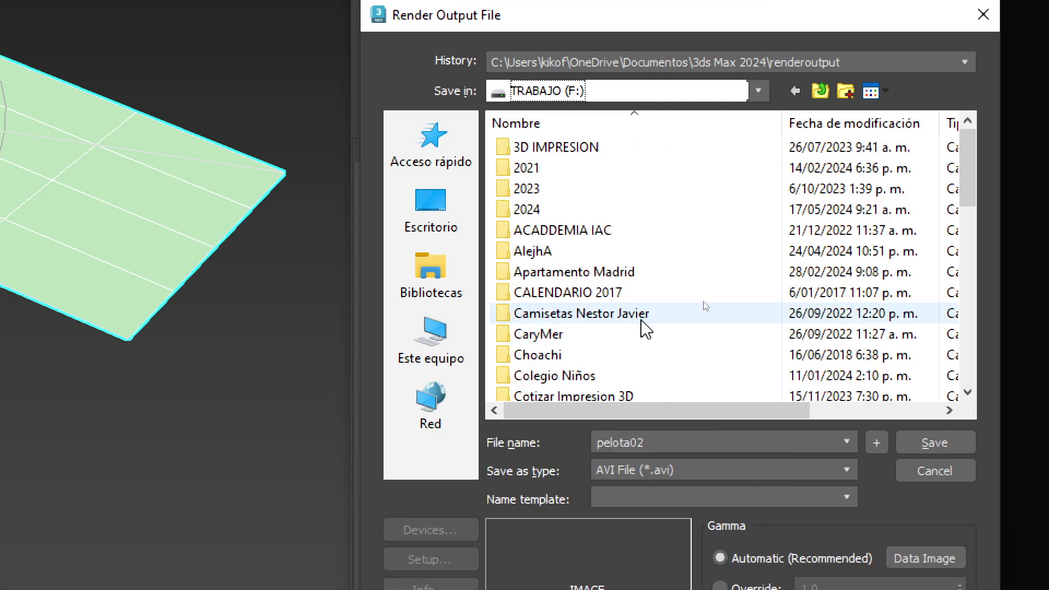
scroll(646, 328, down, 5)
double_click(519, 377)
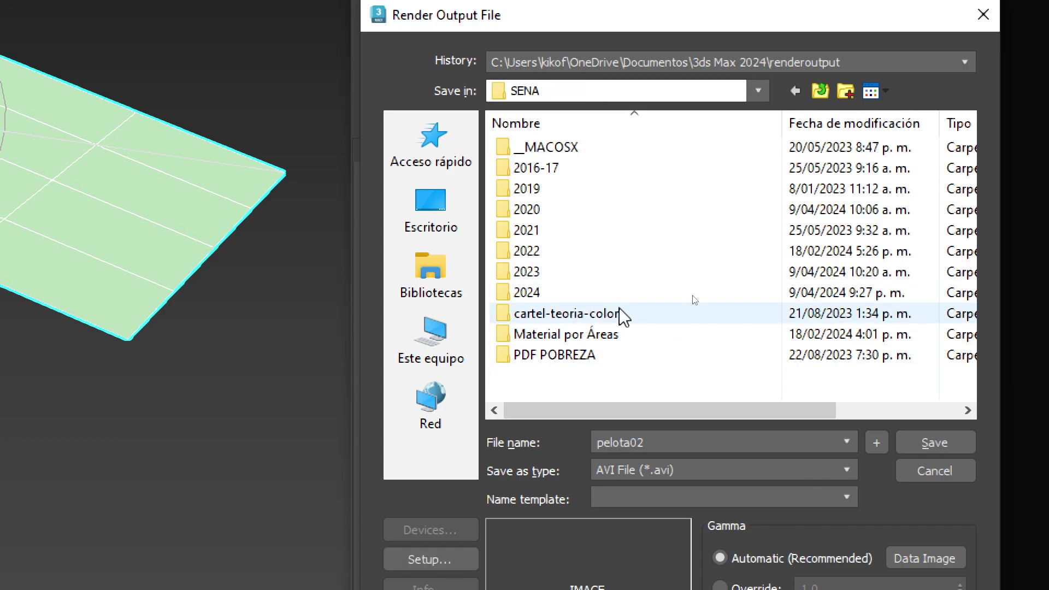
double_click(522, 291)
click(562, 212)
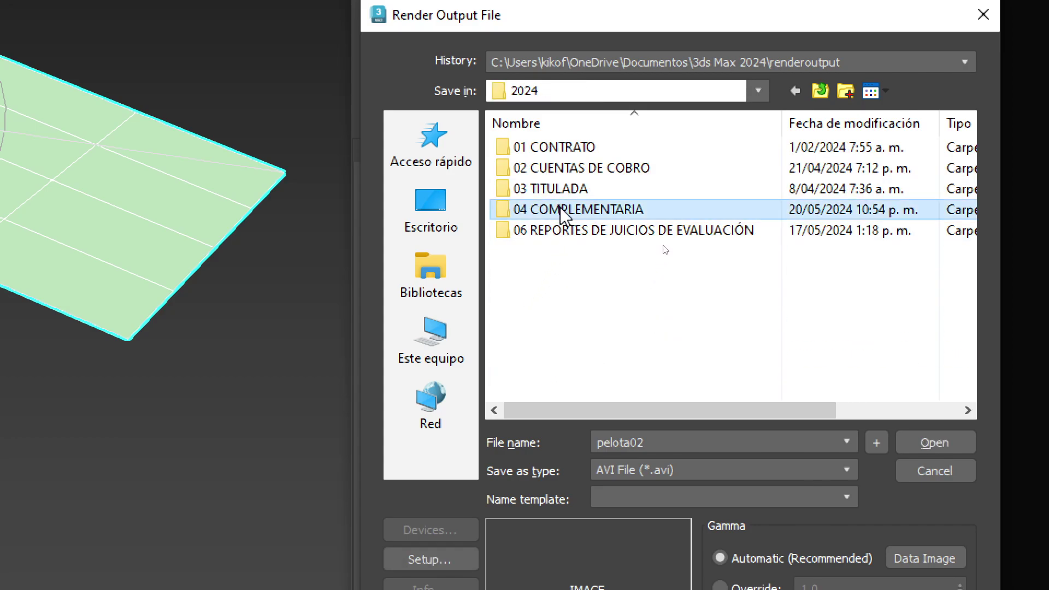
double_click(562, 212)
double_click(541, 146)
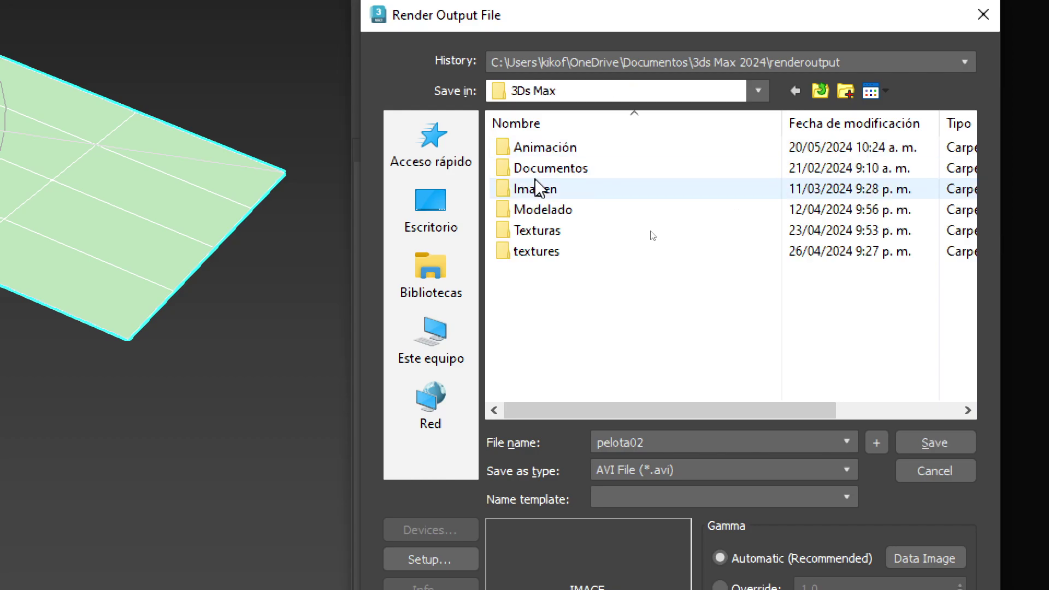
double_click(540, 149)
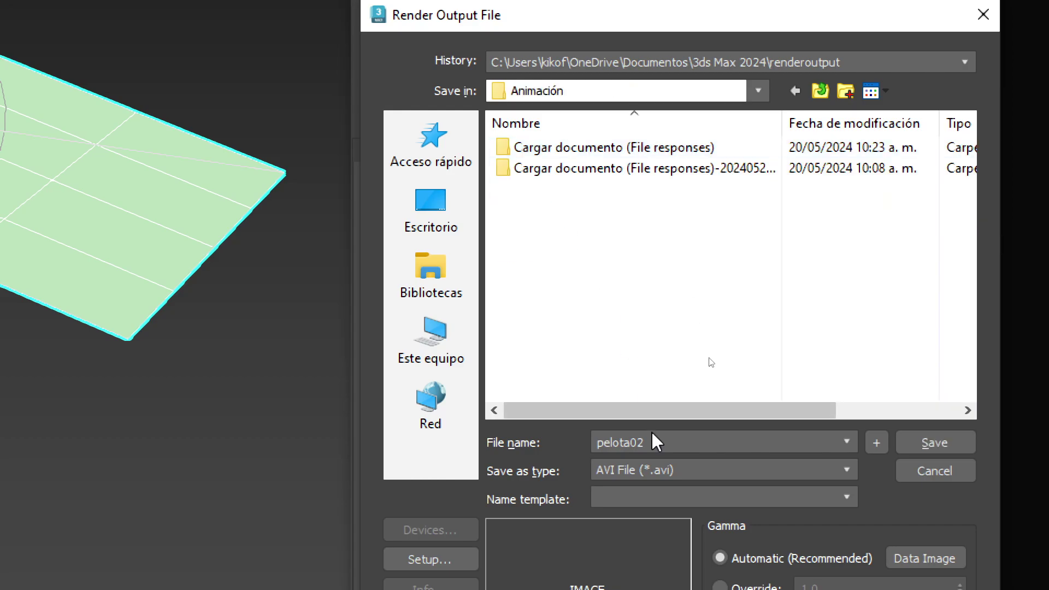
Save the output file definition with Códec Intel IYUV as the AVI compressor.
click(933, 443)
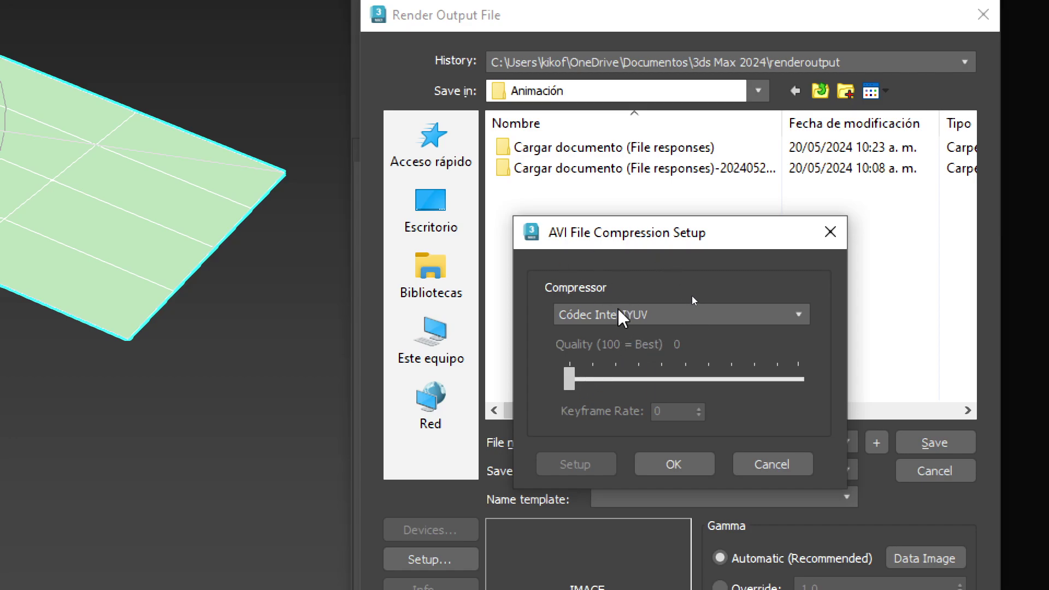
click(617, 314)
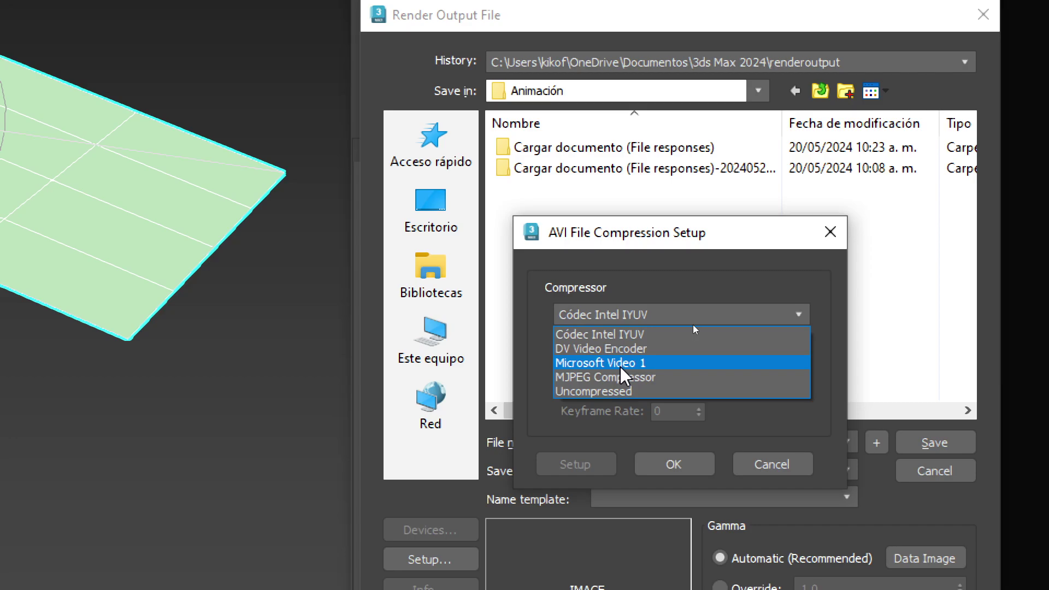
click(620, 334)
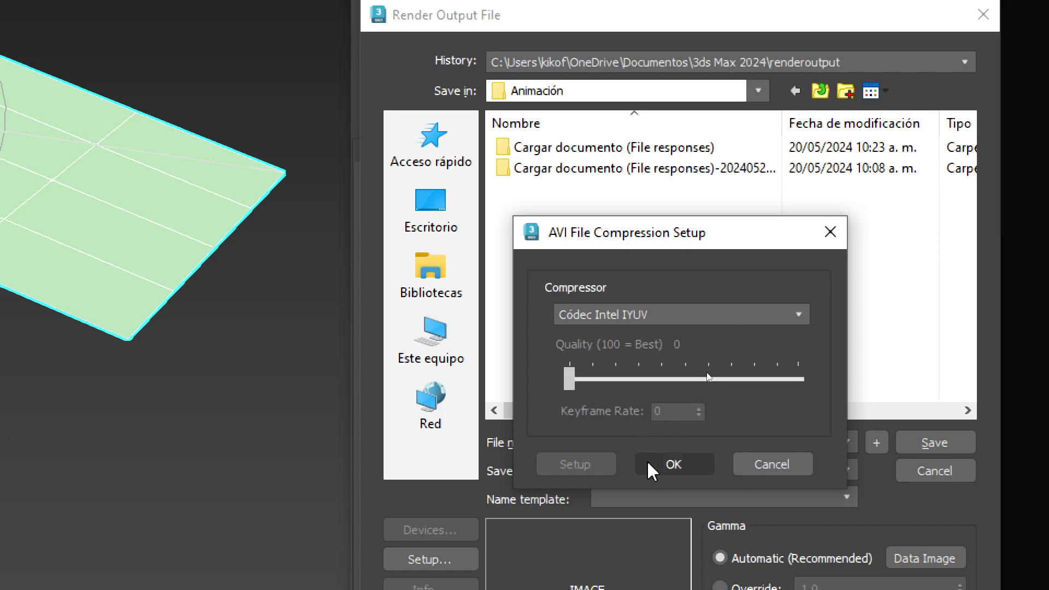
click(689, 467)
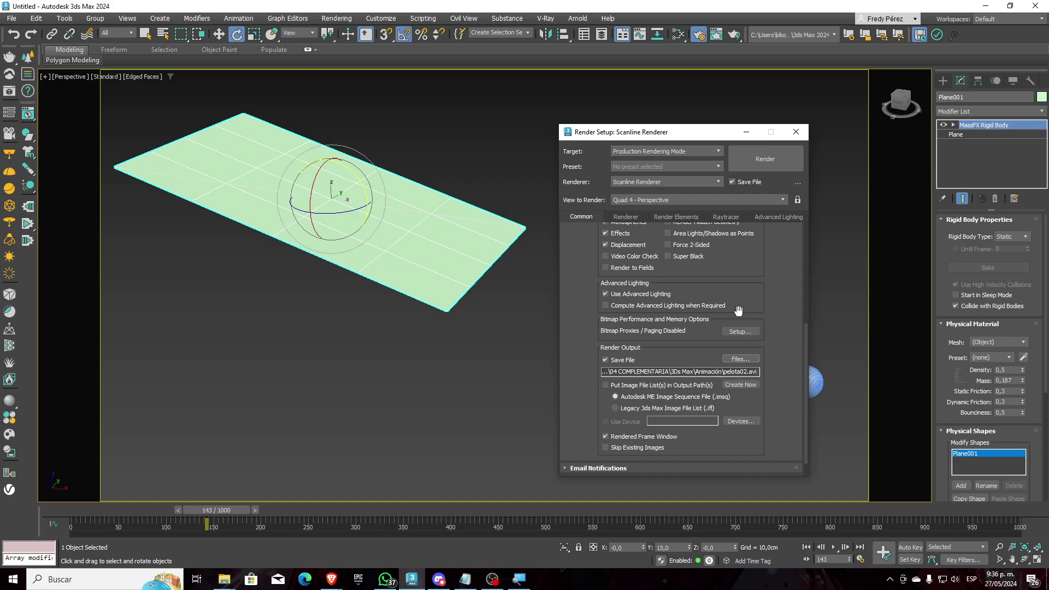
Render the Perspective animation to the AVI file and reposition the rendered frame window to see the whole image.
drag(594, 363, 598, 241)
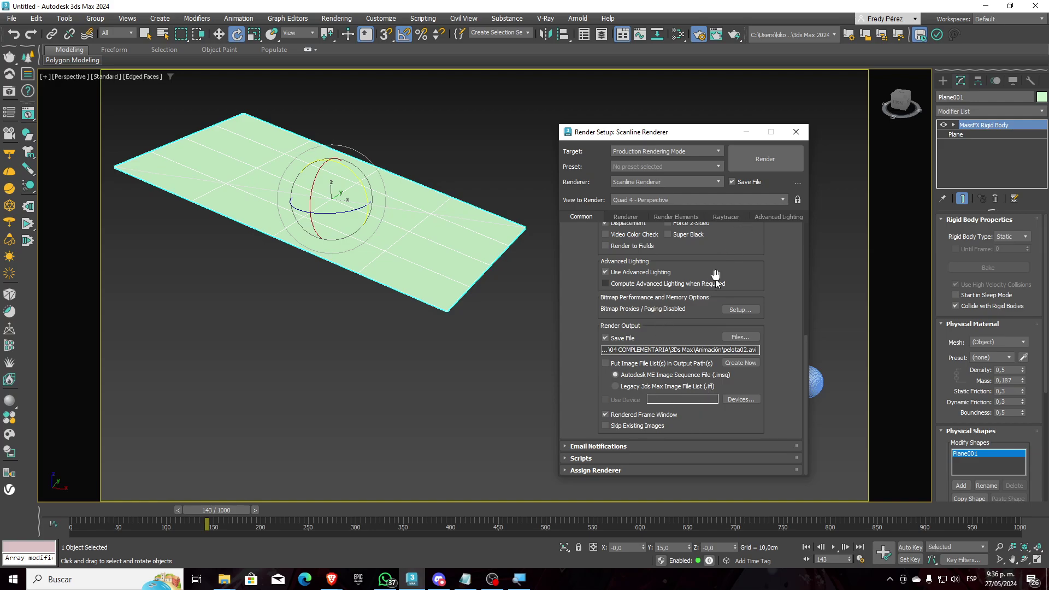
click(765, 169)
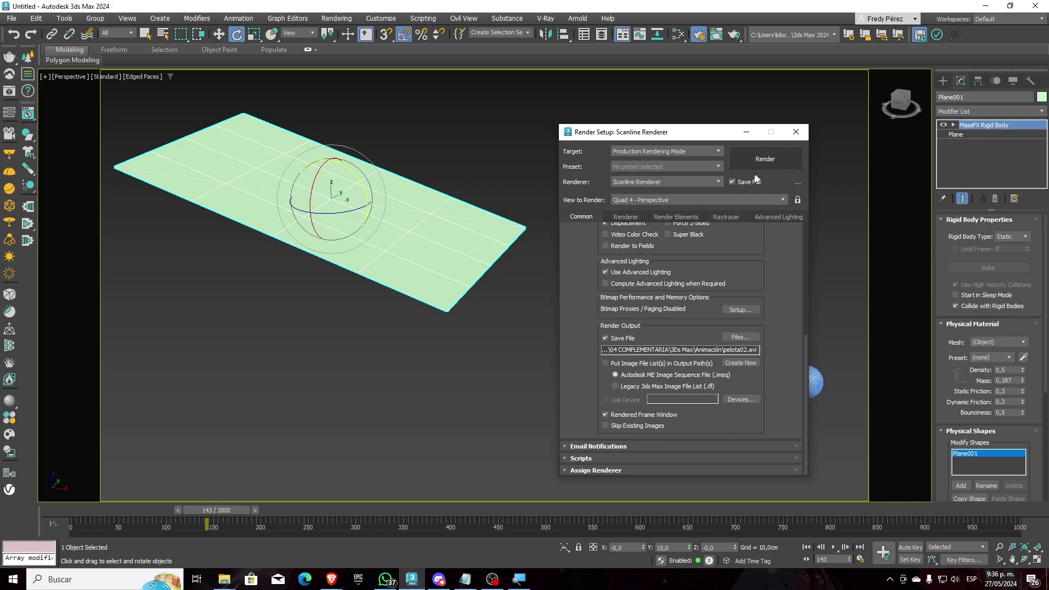
click(757, 168)
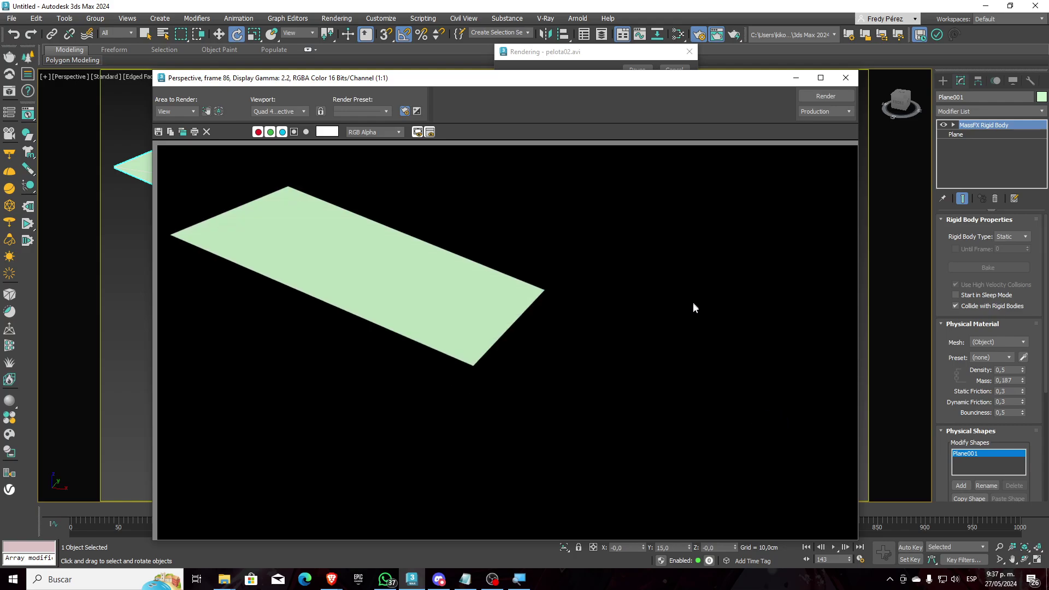
drag(773, 84, 661, 142)
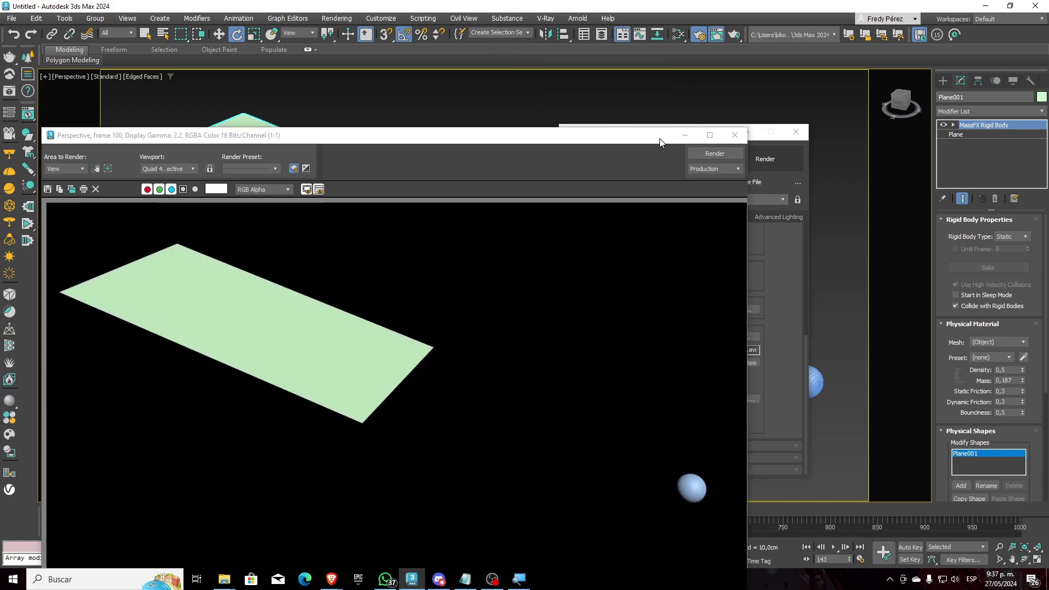
drag(639, 141, 701, 70)
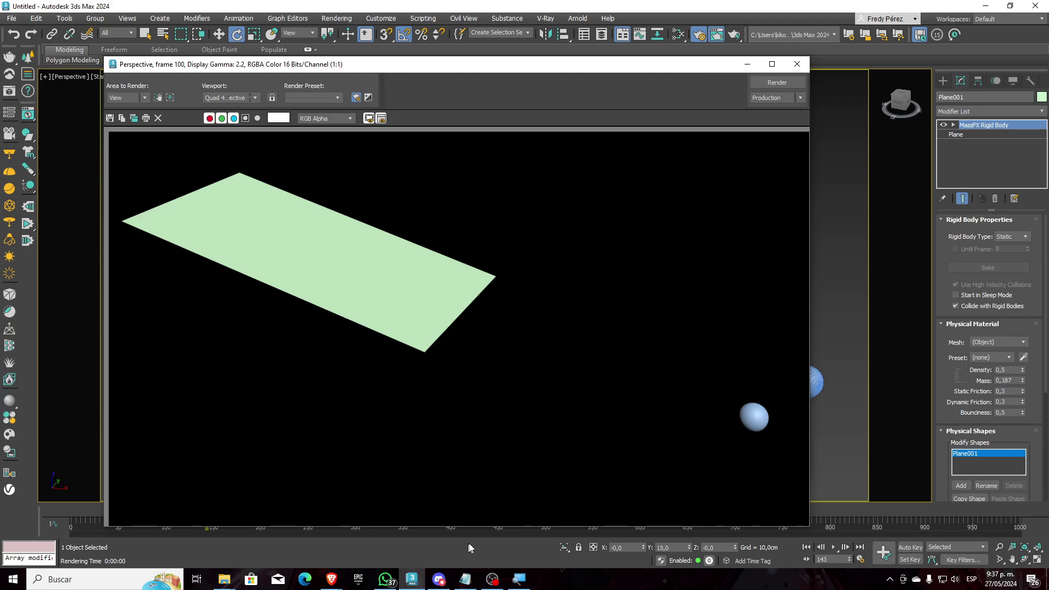
Switch to File Explorer and open the Animación folder inside SENA, 2024, 04 COMPLEMENTARIA, 3Ds Max.
click(224, 579)
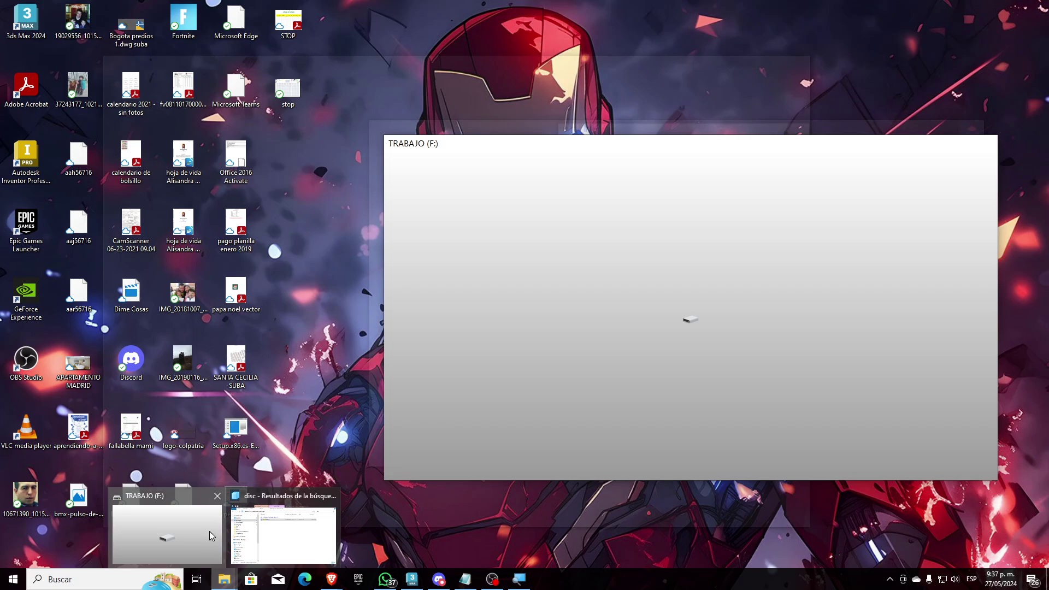
click(209, 530)
scroll(601, 380, down, 6)
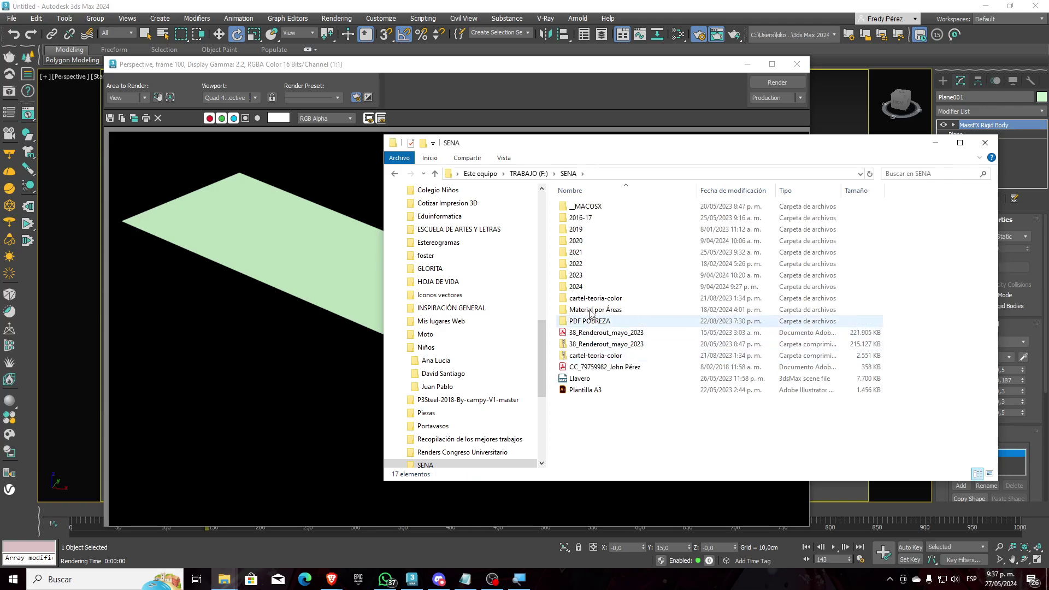
double_click(578, 286)
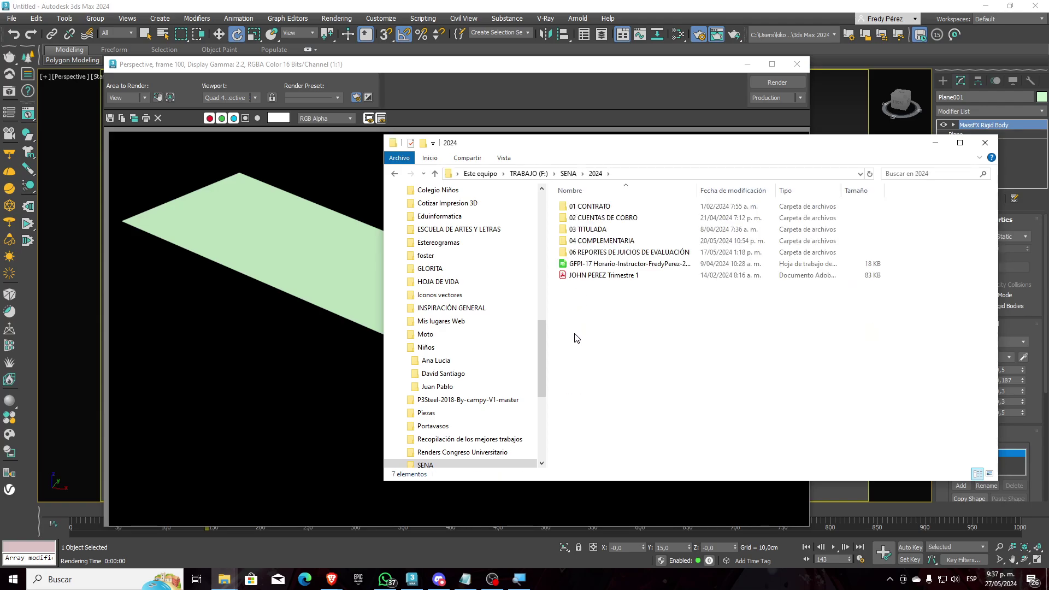
double_click(590, 241)
double_click(582, 206)
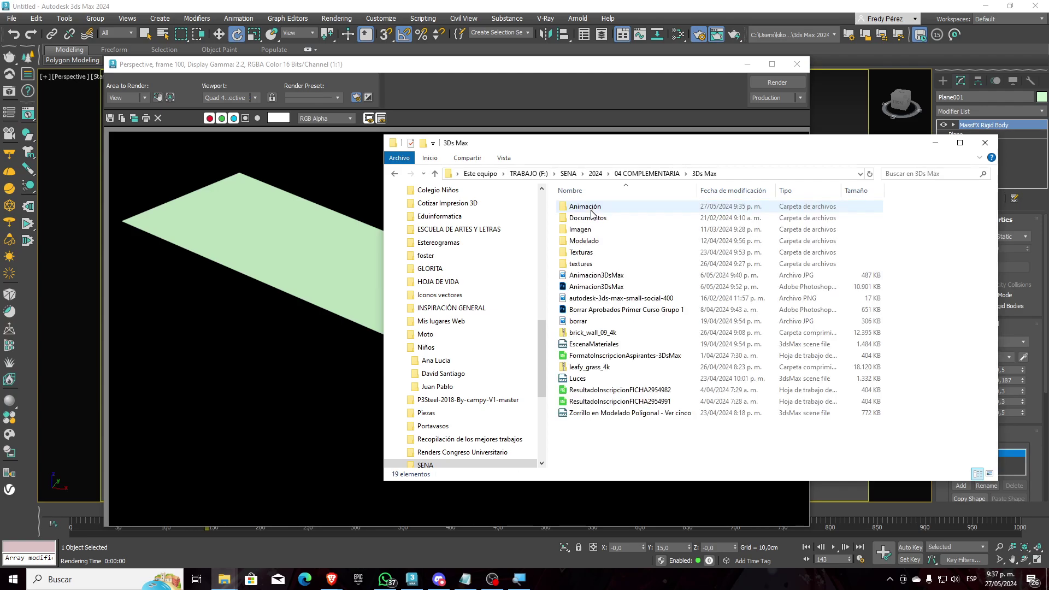
double_click(596, 209)
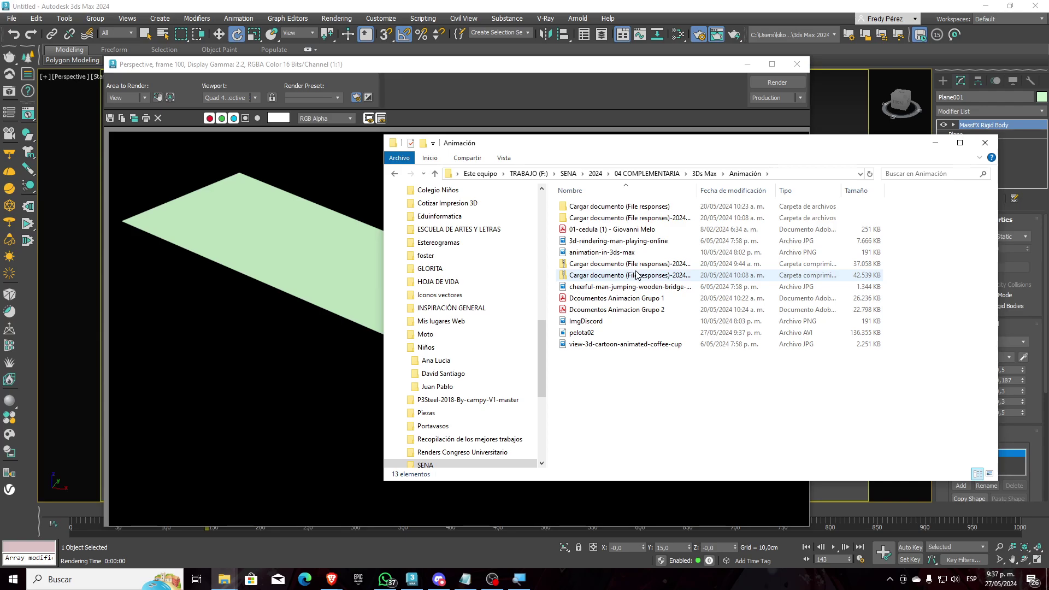
Open the rendered pelota02 video with VLC media player and try to play it.
click(590, 332)
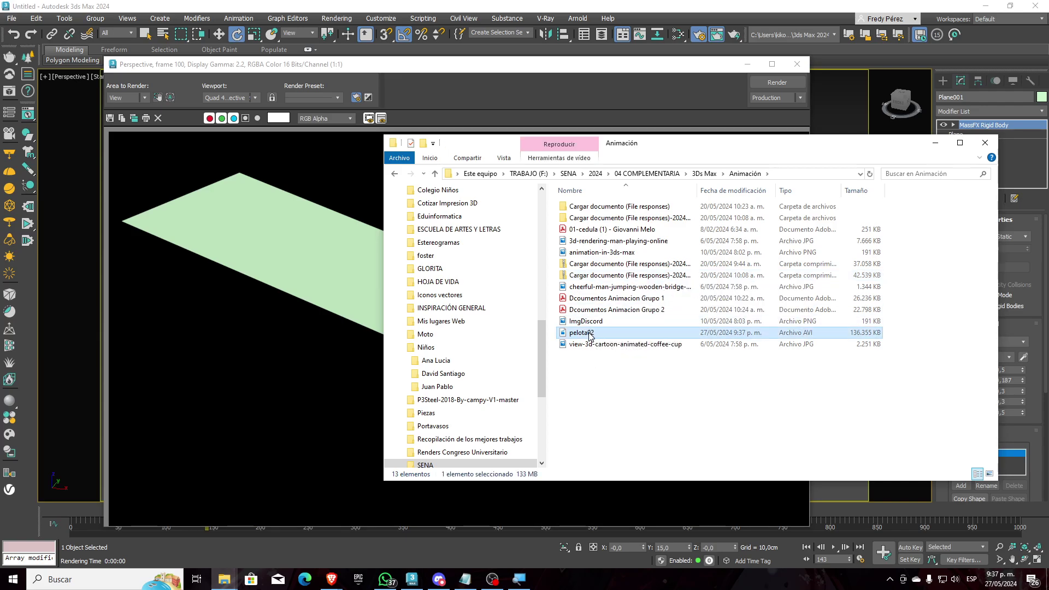
right_click(590, 335)
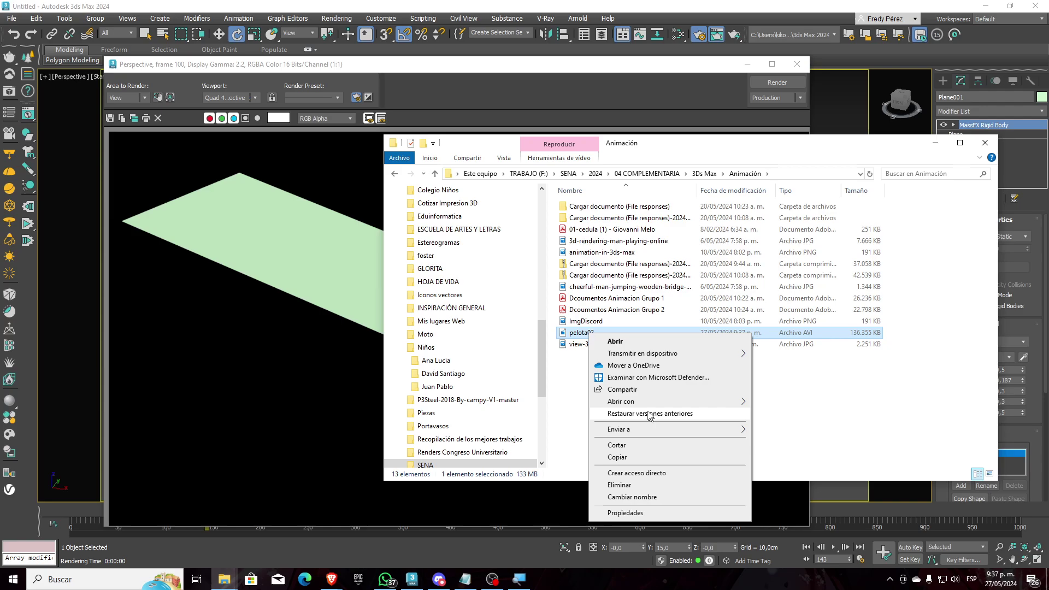
mouse_move(649, 407)
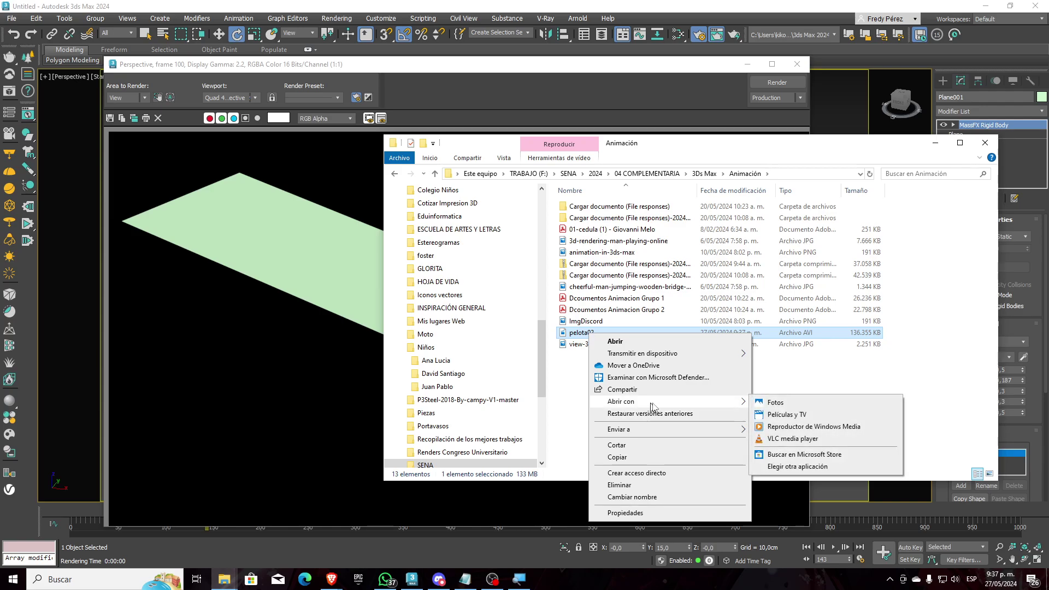
click(789, 438)
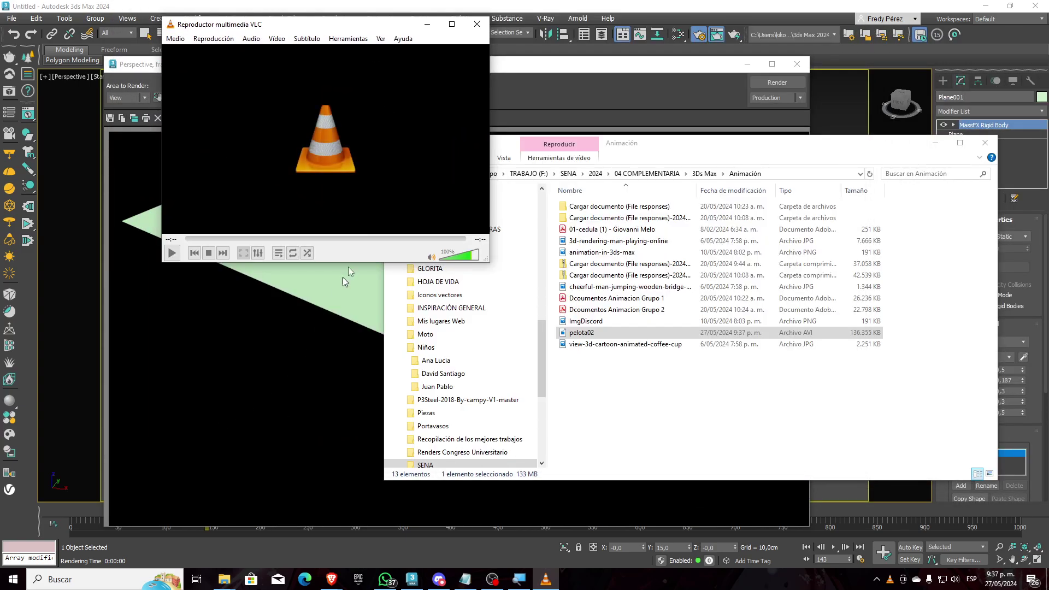
click(186, 250)
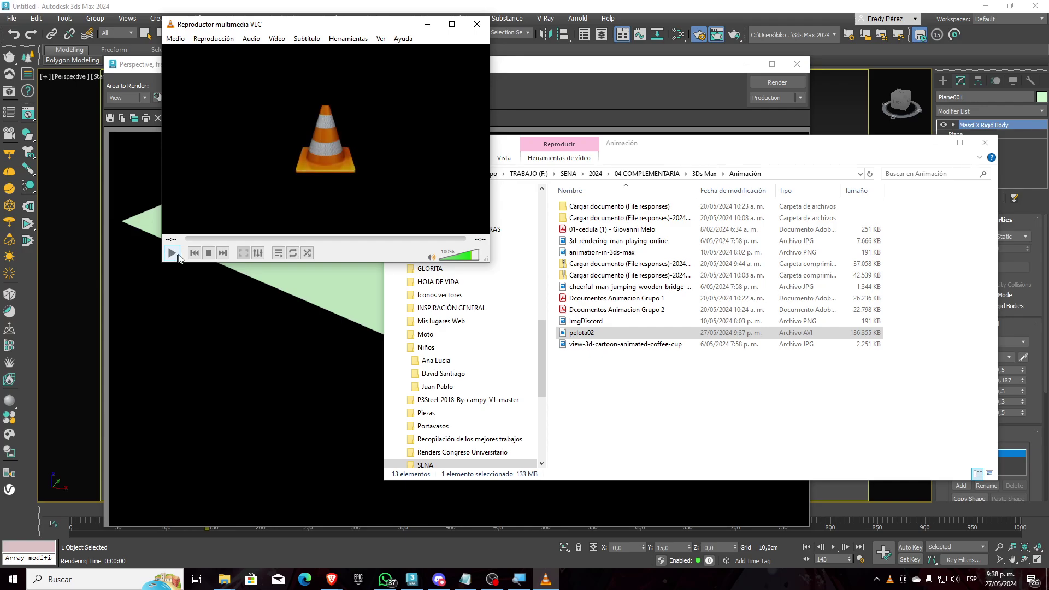
click(172, 254)
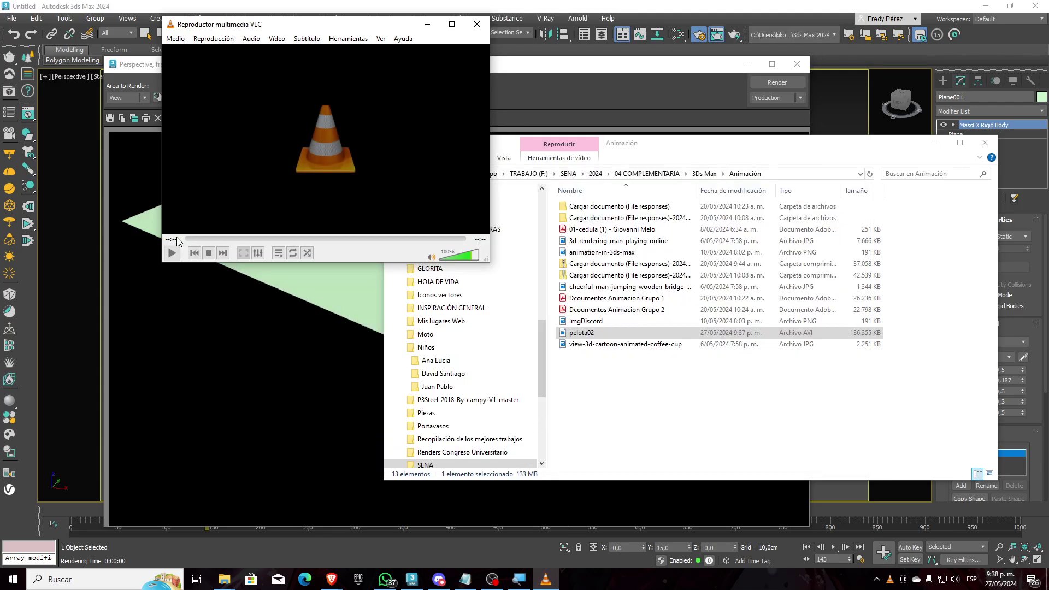
Close VLC, switch back to 3ds Max and bring up the render output options in Render Setup.
click(477, 24)
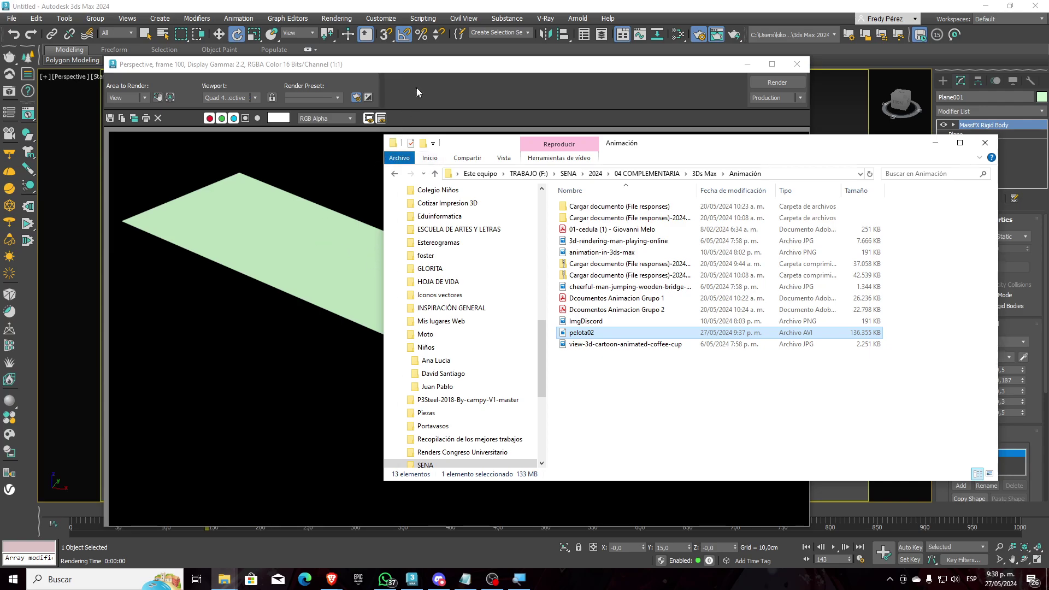
click(428, 71)
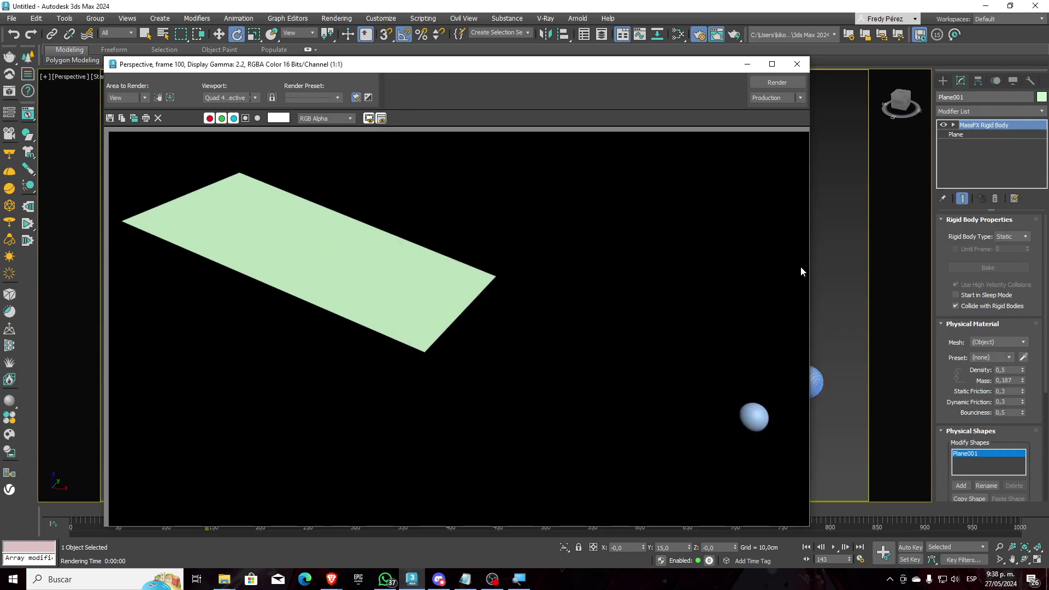
click(699, 36)
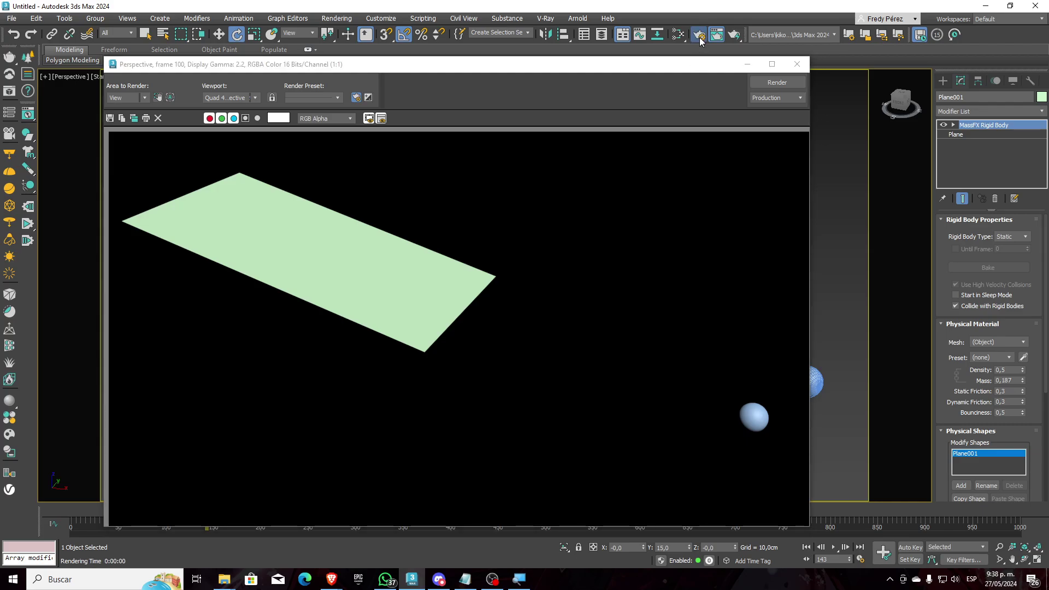
drag(583, 339, 608, 189)
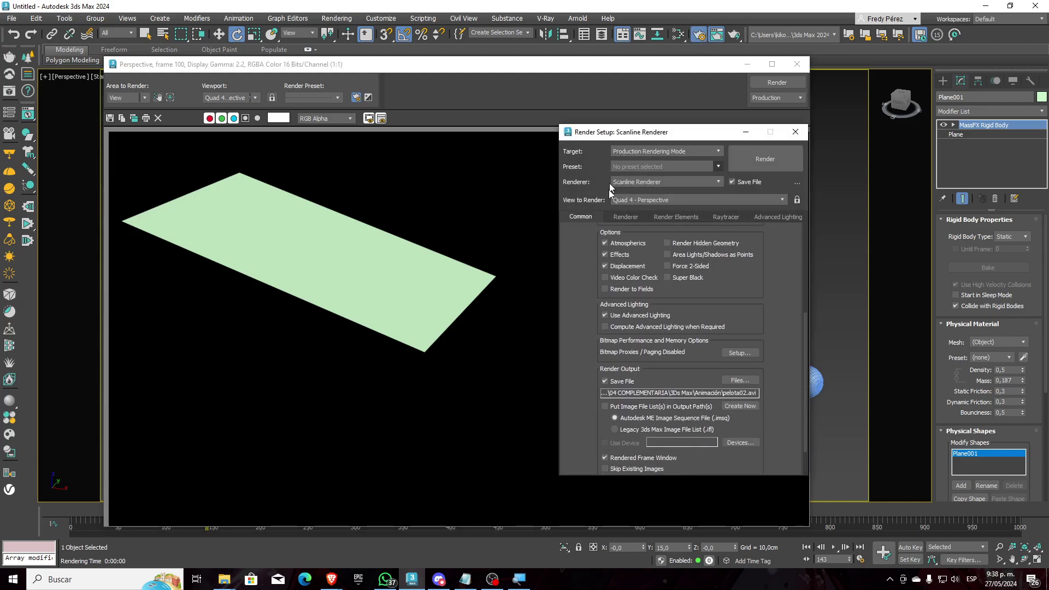
drag(592, 308, 592, 187)
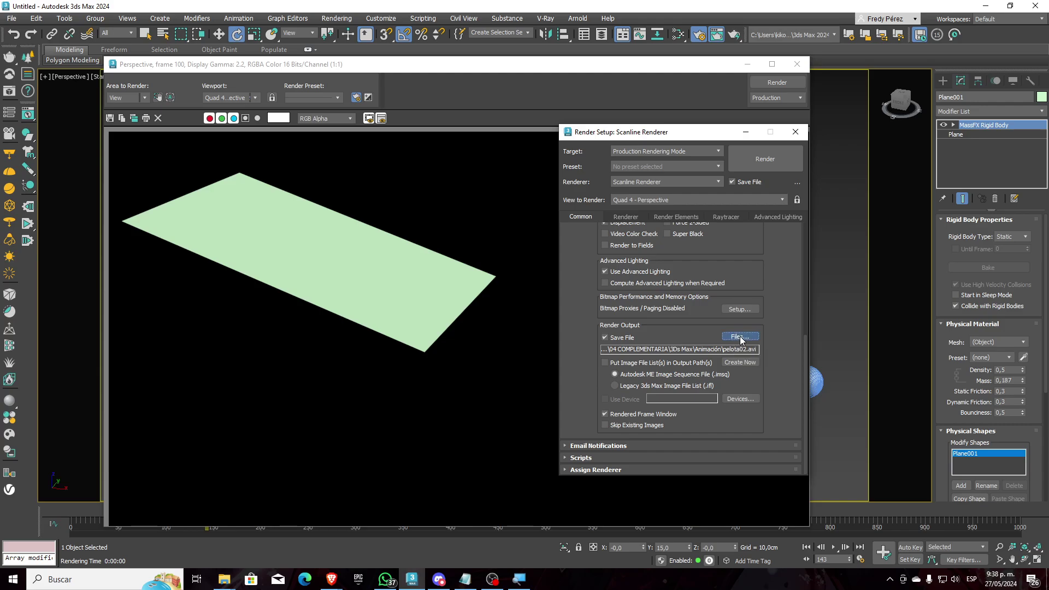
Open the render output file settings and keep AVI File (*.avi) as the save format.
click(740, 337)
click(760, 378)
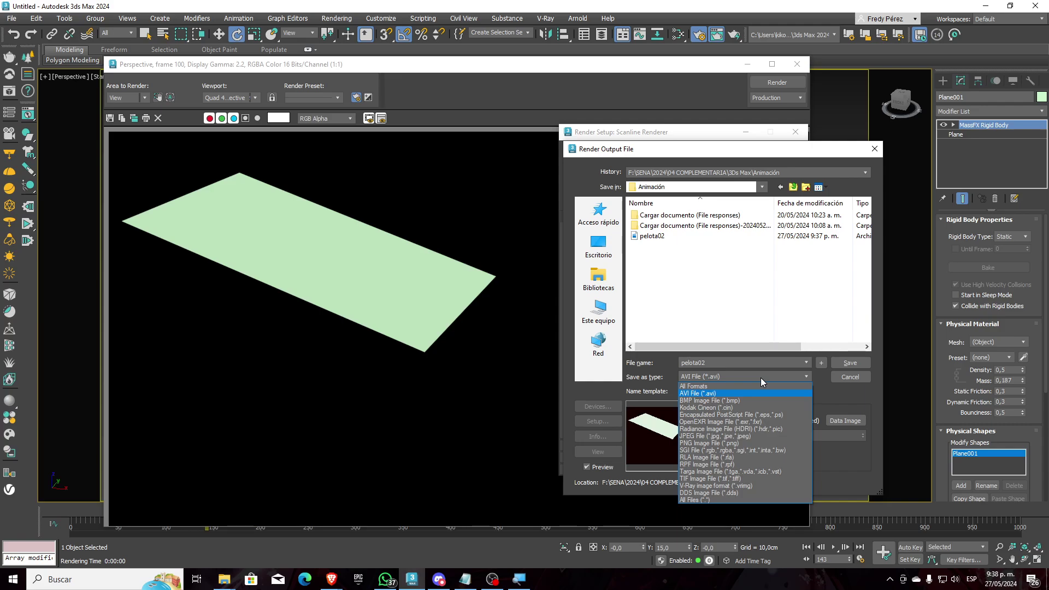
click(754, 392)
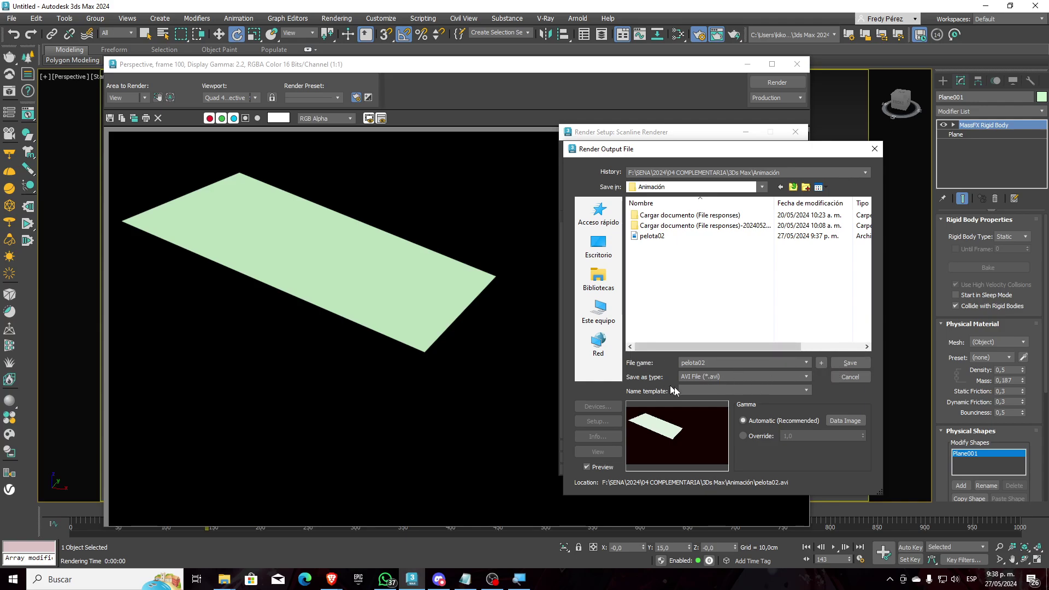
double_click(721, 363)
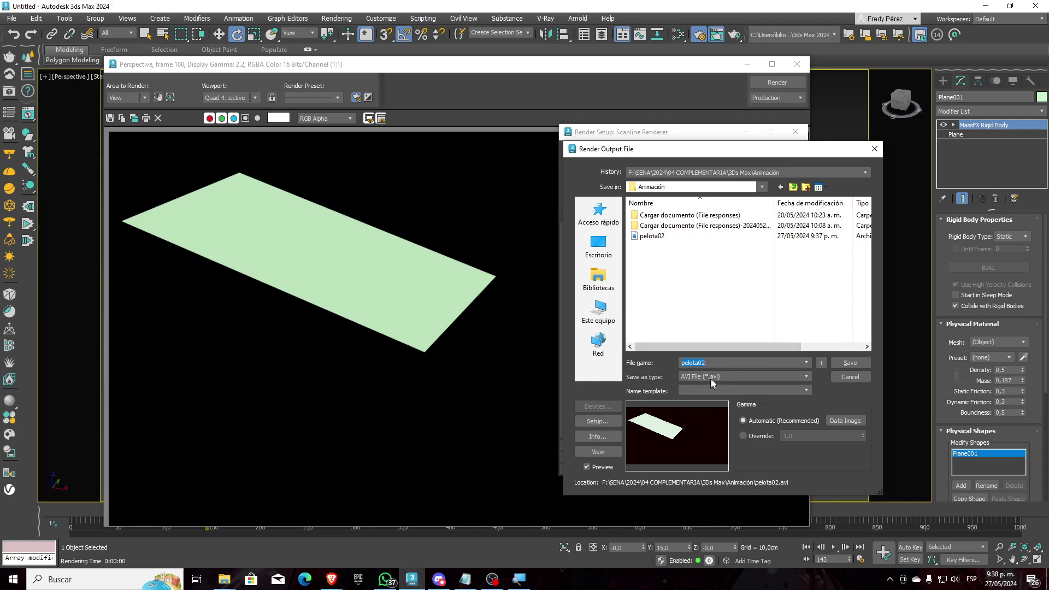
click(711, 377)
click(709, 394)
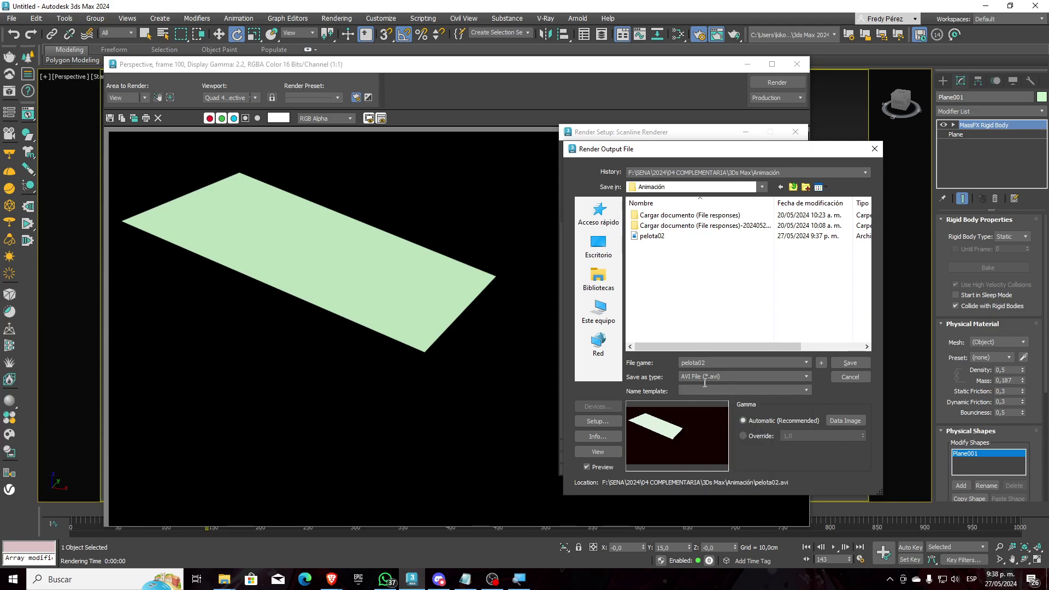
Set the AVI compressor to DV Video Encoder and accept the compression setup.
click(604, 421)
click(728, 298)
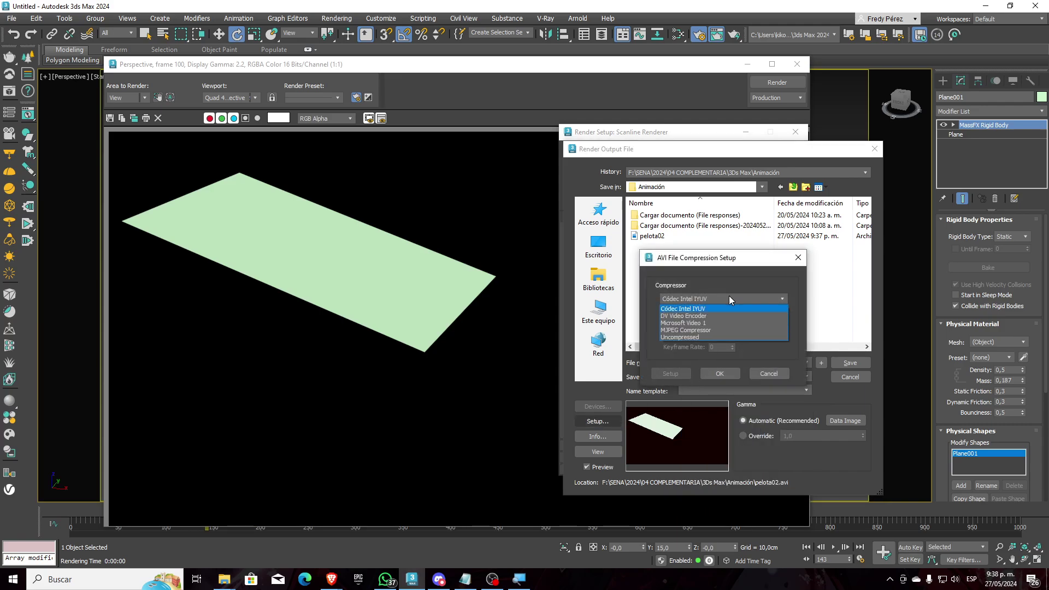
click(701, 316)
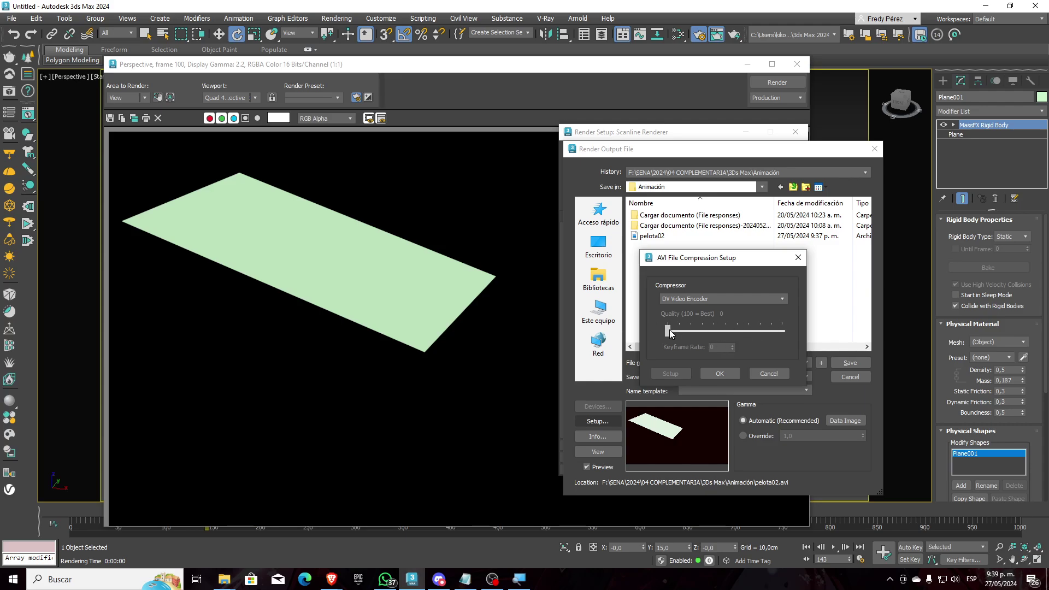
click(720, 373)
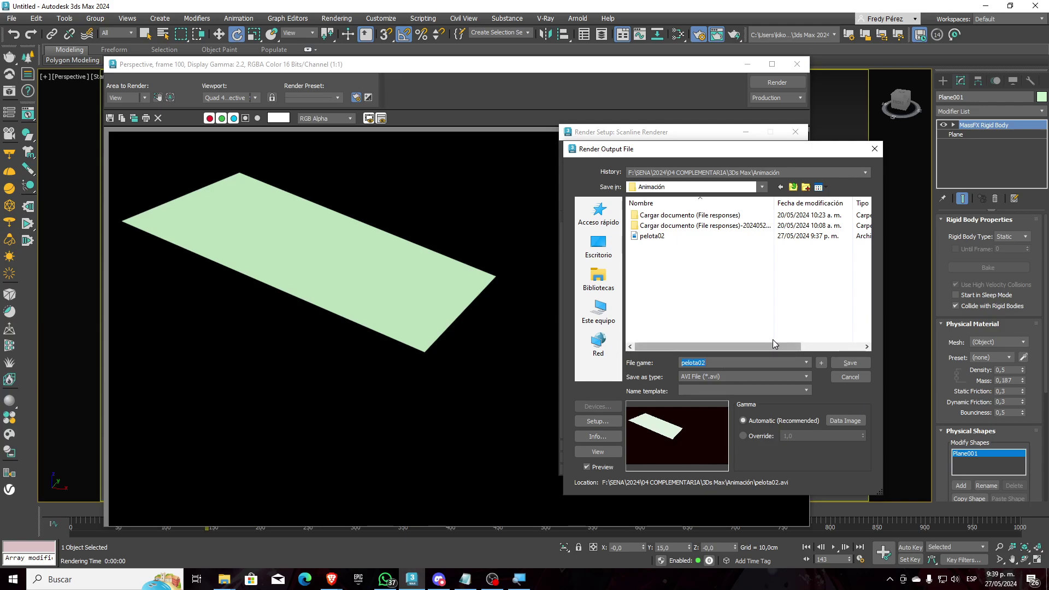
Save the output file as pelota03, render the Perspective animation to it and reposition the rendered frame window.
click(726, 361)
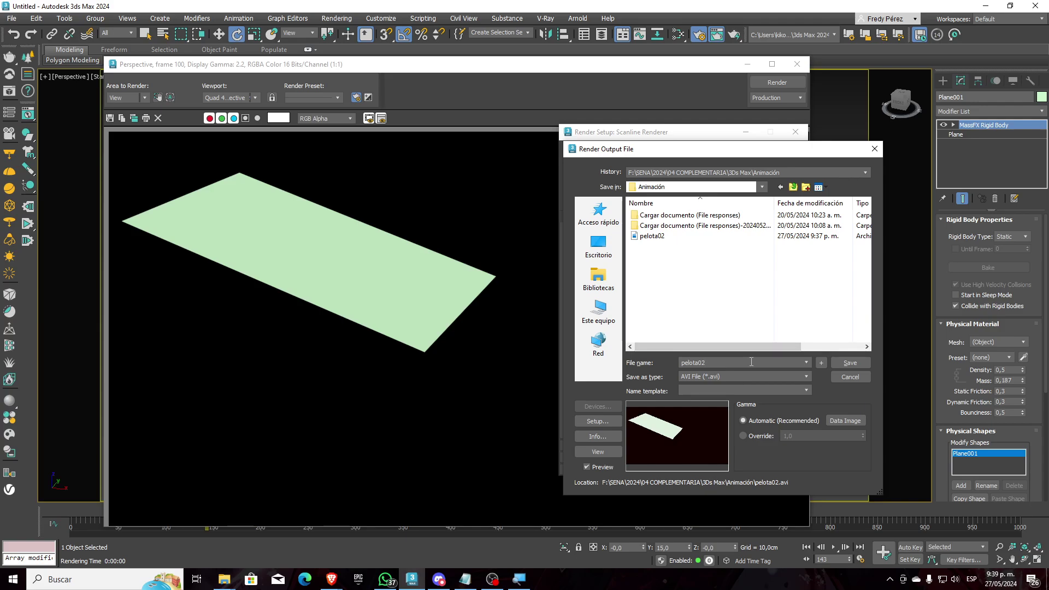
click(837, 362)
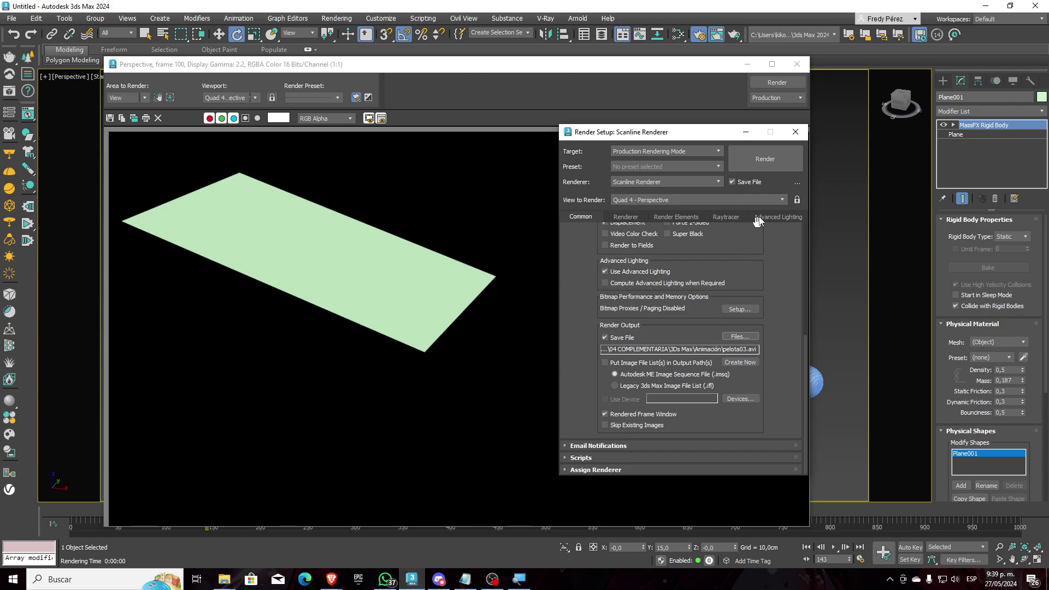
click(765, 159)
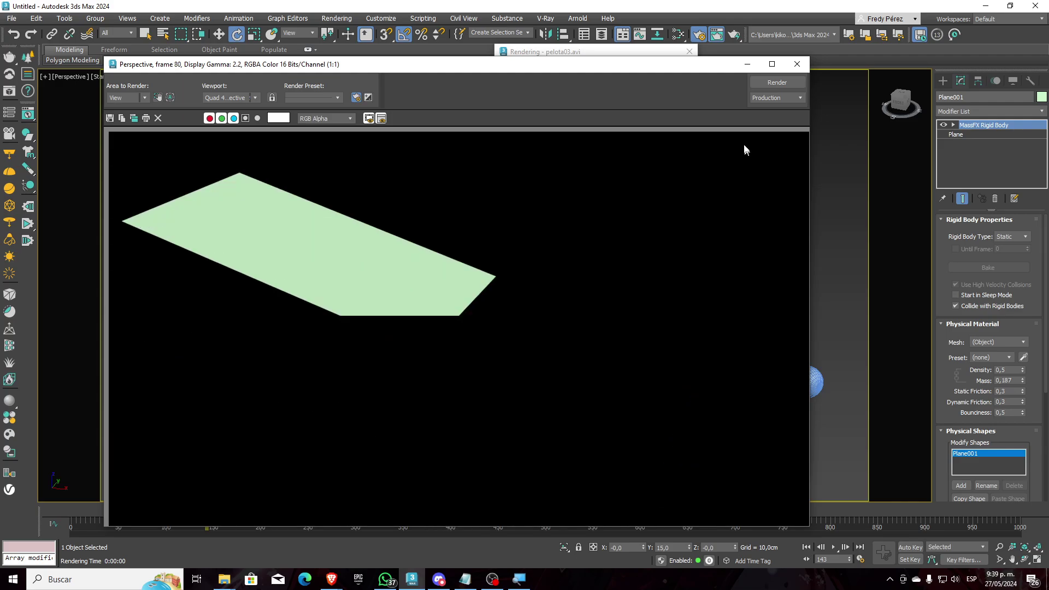
drag(712, 74, 702, 159)
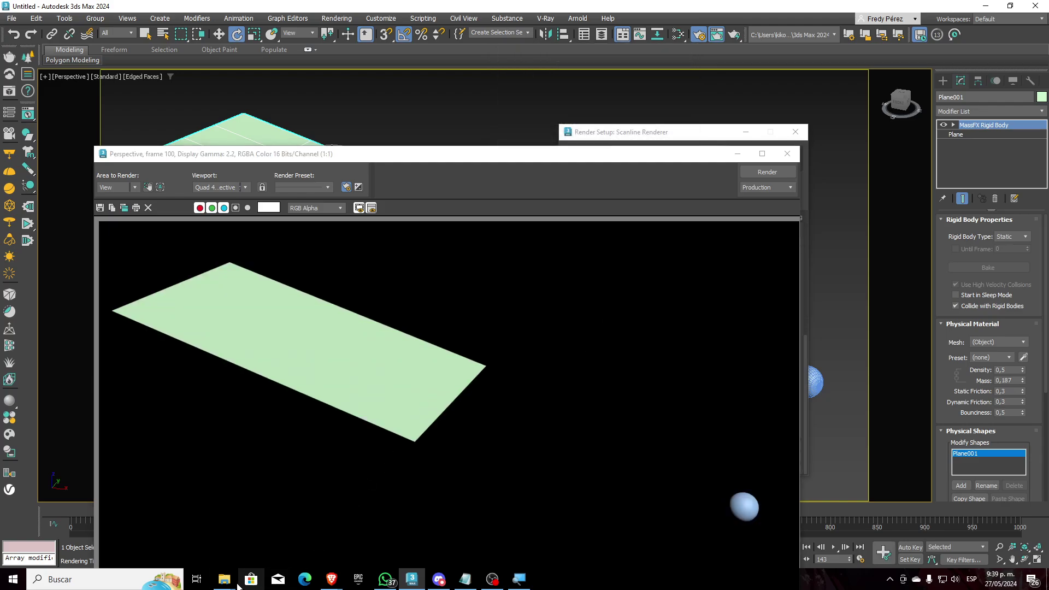
Switch to the Animación folder in File Explorer and open the pelota03 video with VLC media player.
mouse_move(229, 585)
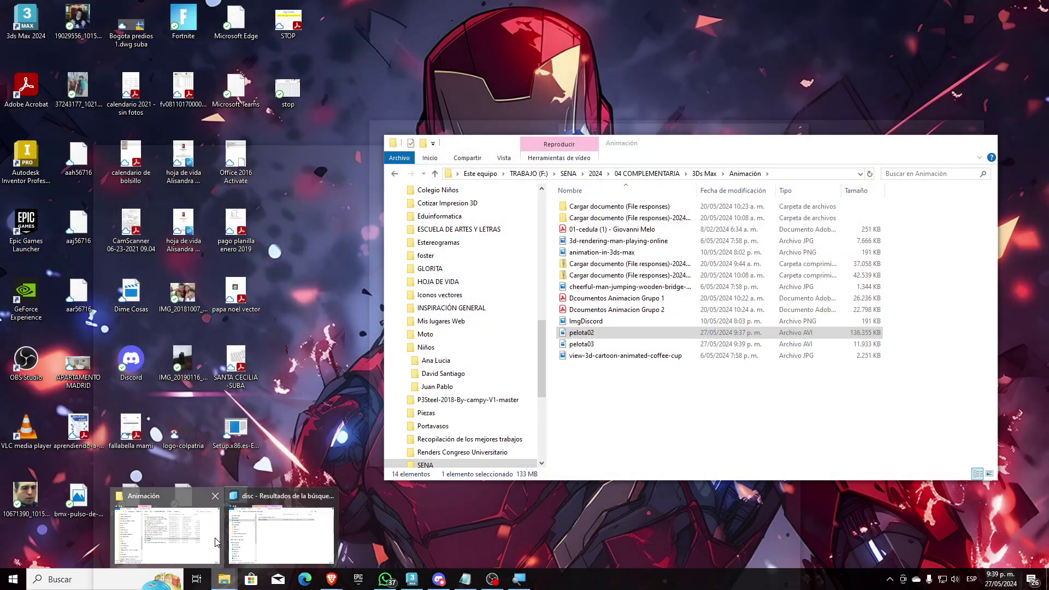
click(167, 538)
right_click(591, 344)
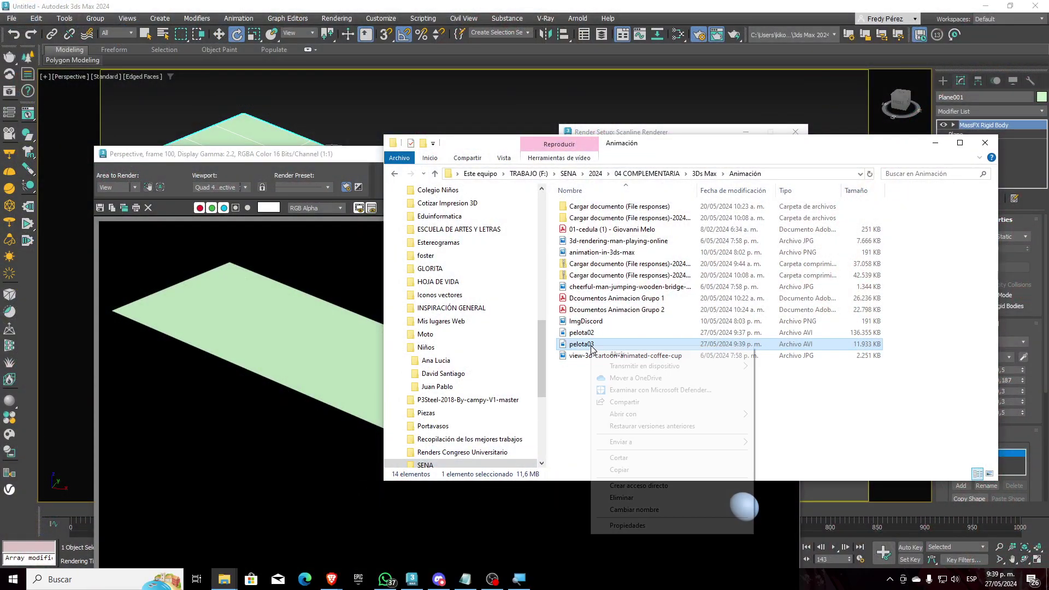
mouse_move(655, 414)
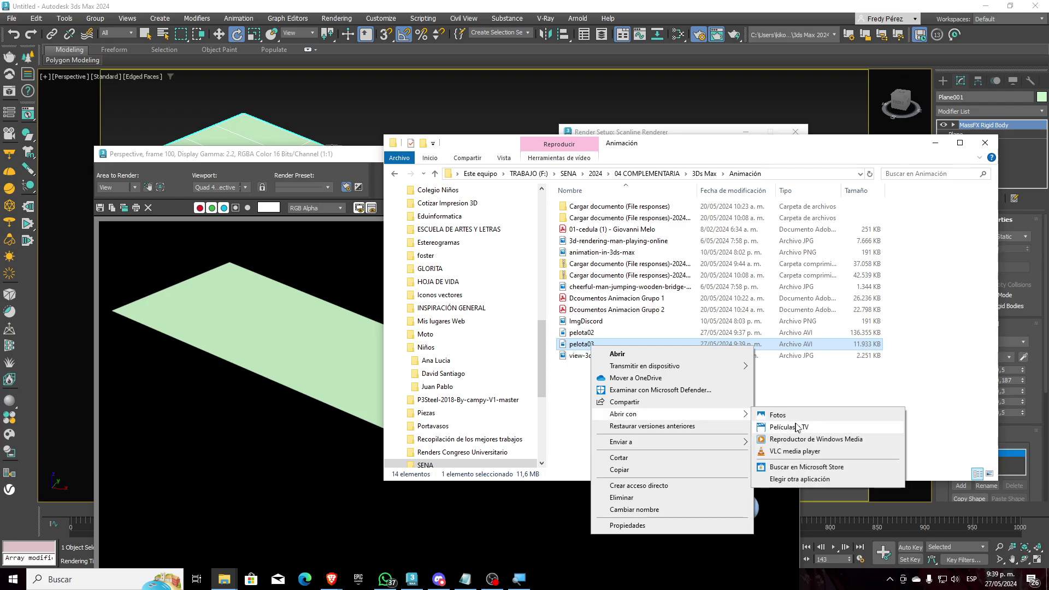
click(799, 452)
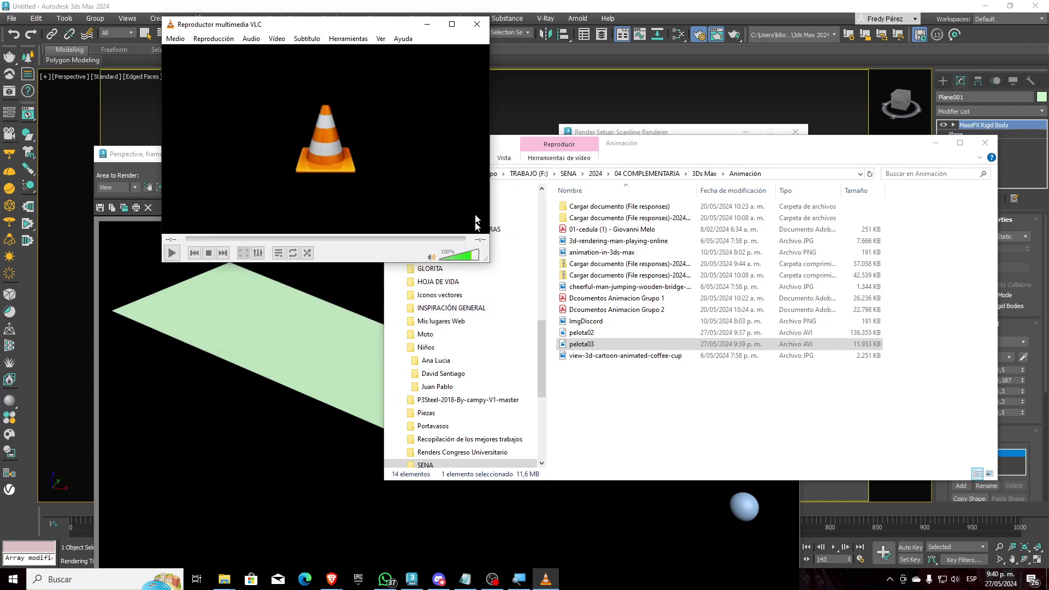
Maximize the VLC window, play the pelota03 video twice and pause the second playback partway.
click(451, 24)
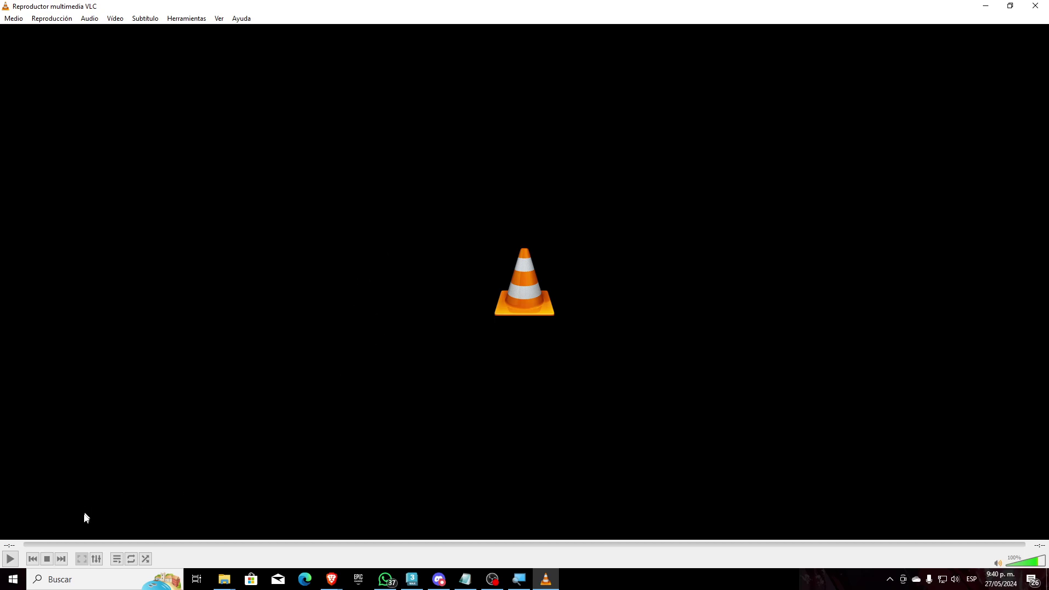
click(10, 558)
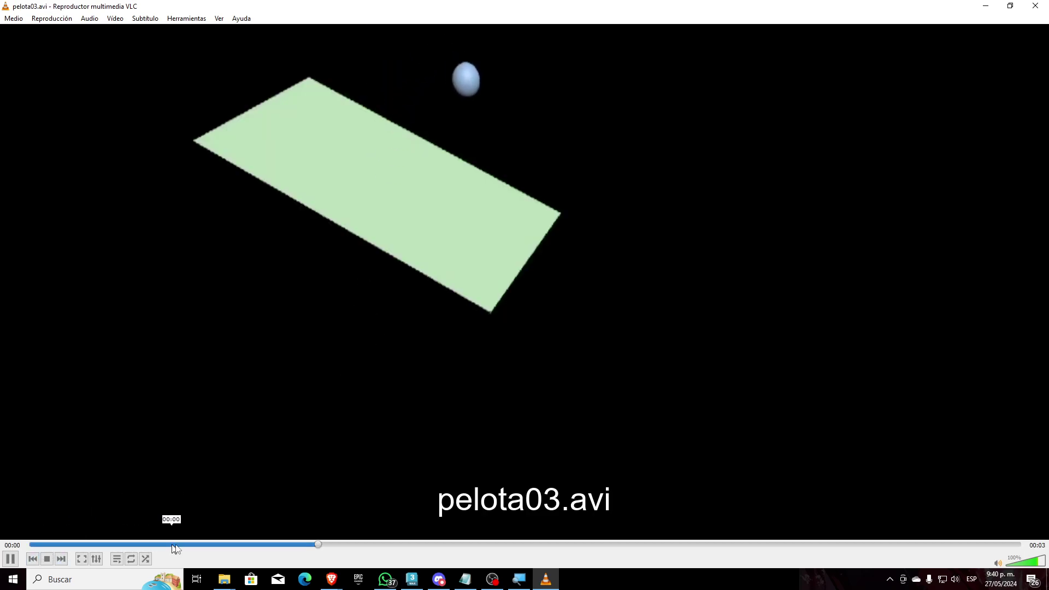
drag(221, 542, 385, 546)
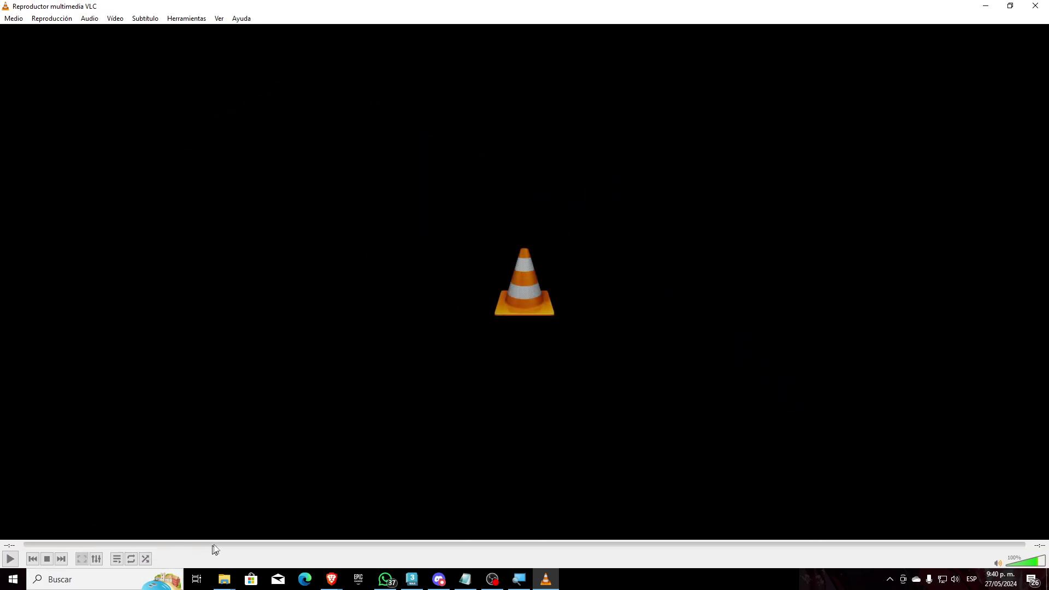
click(10, 558)
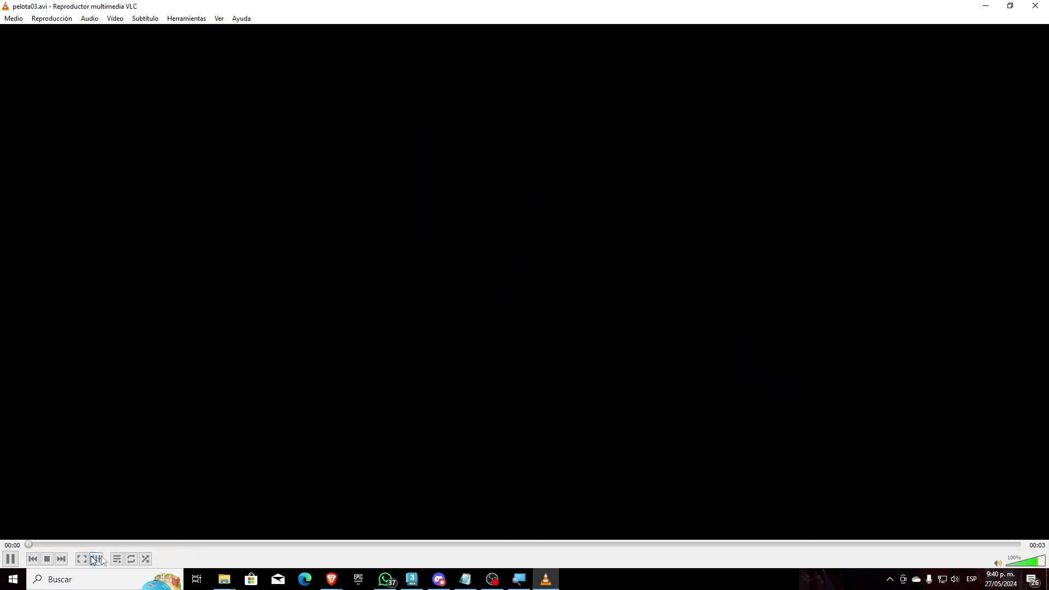
click(10, 558)
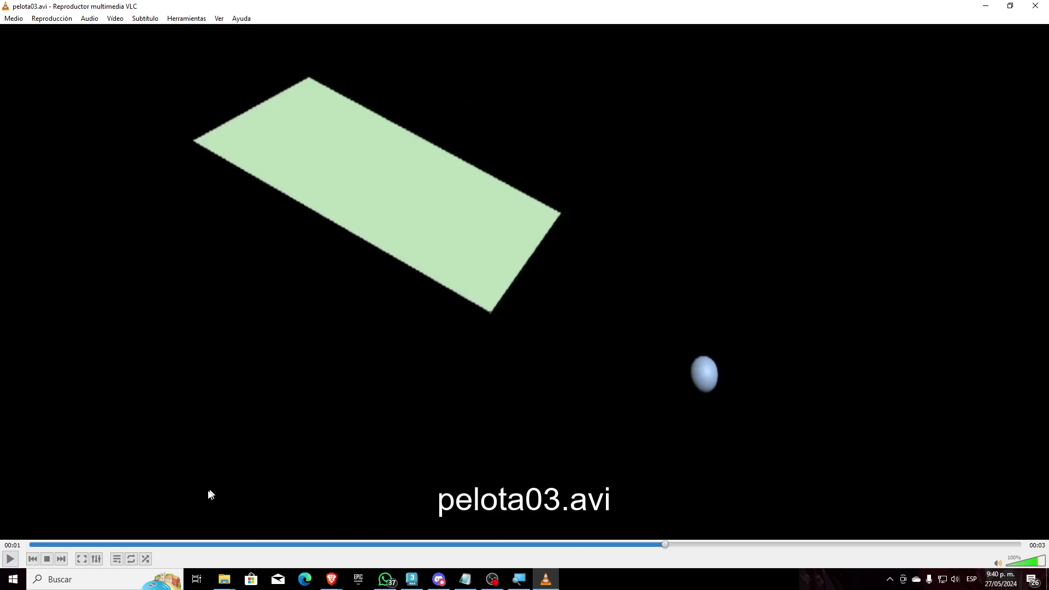
scroll(472, 139, up, 1)
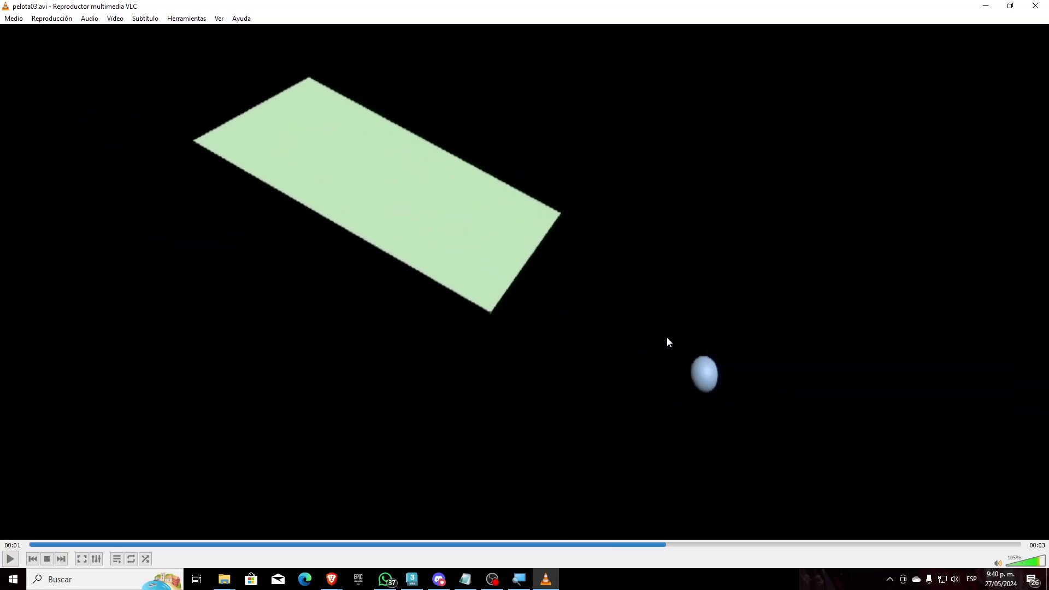
Close VLC, return to 3ds Max and close the rendered frame window and Render Setup.
click(1035, 5)
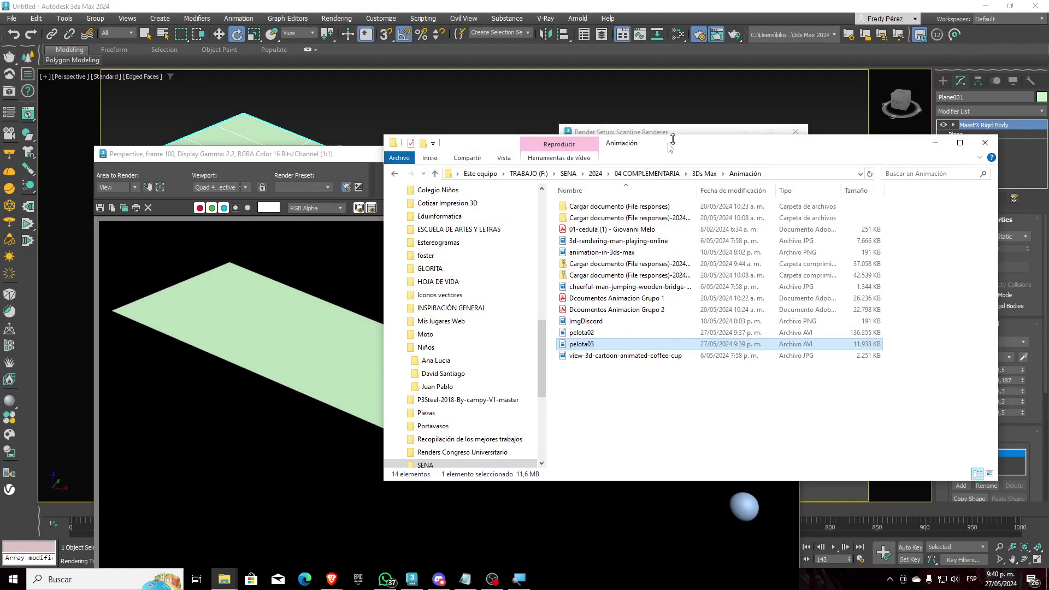
click(595, 332)
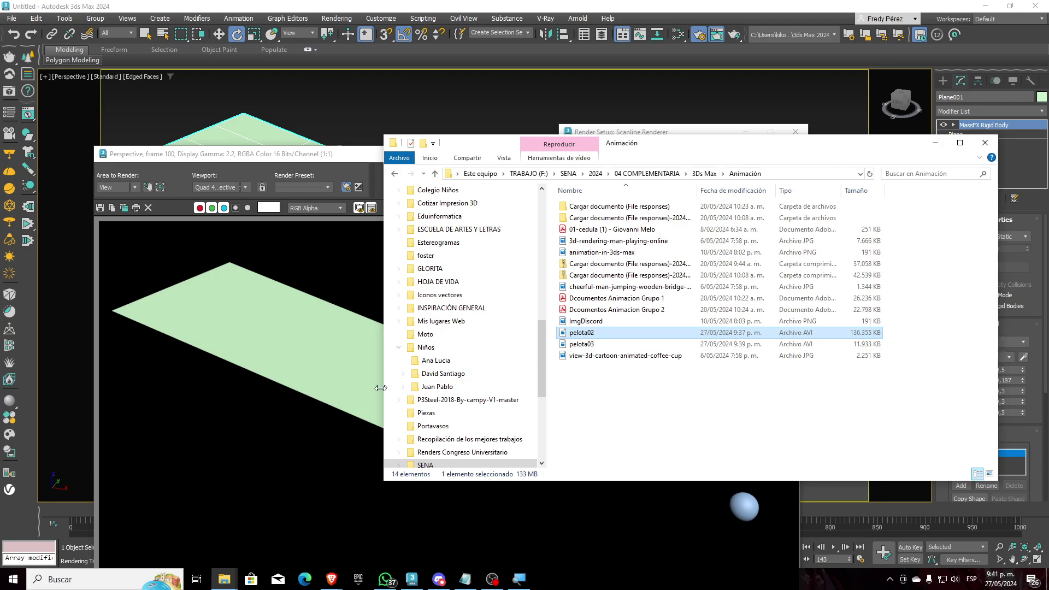
click(351, 147)
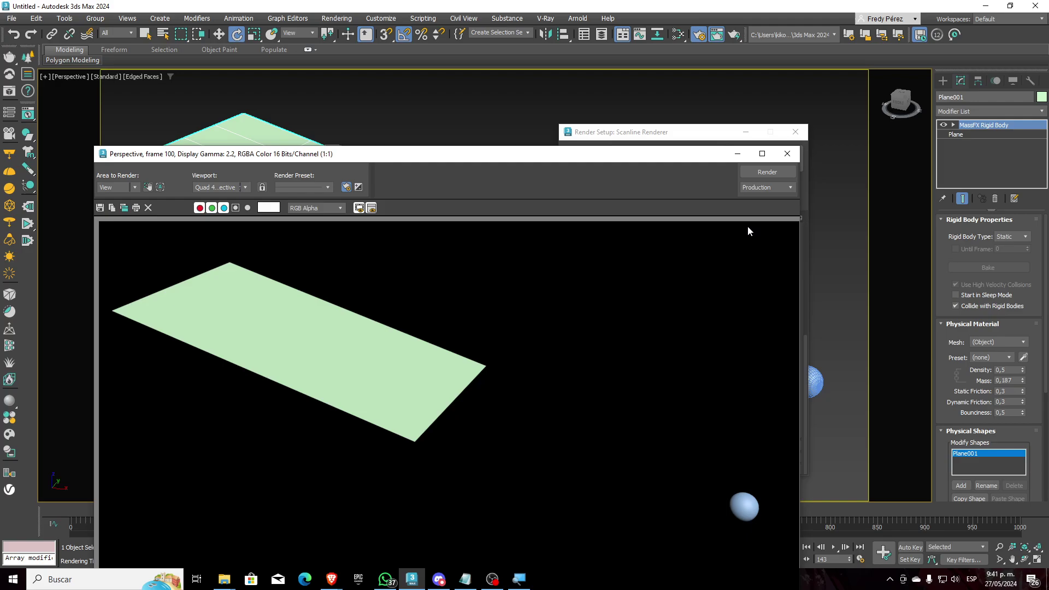
click(798, 153)
click(795, 131)
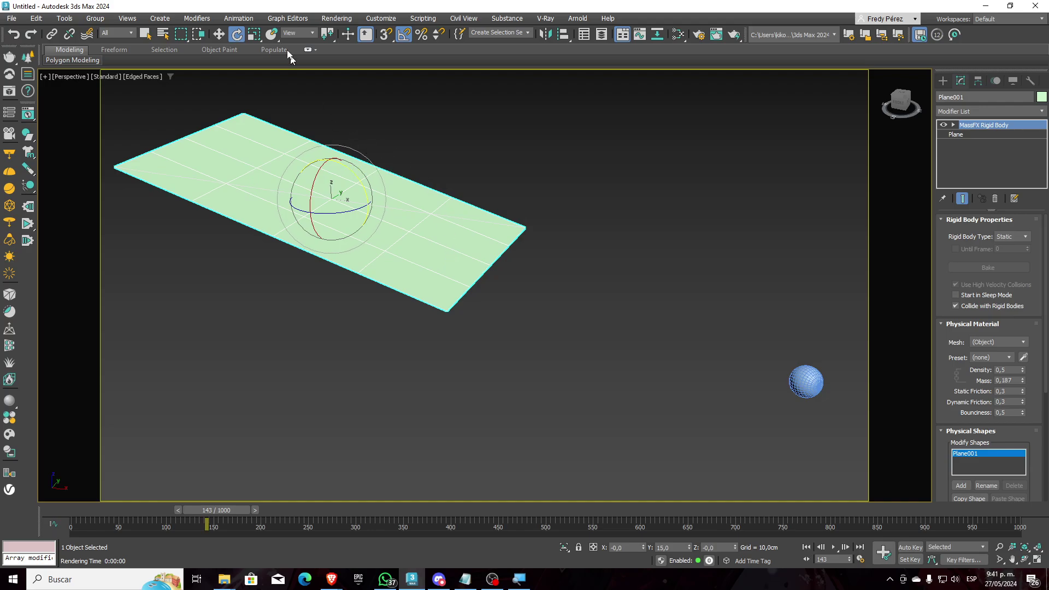
click(247, 18)
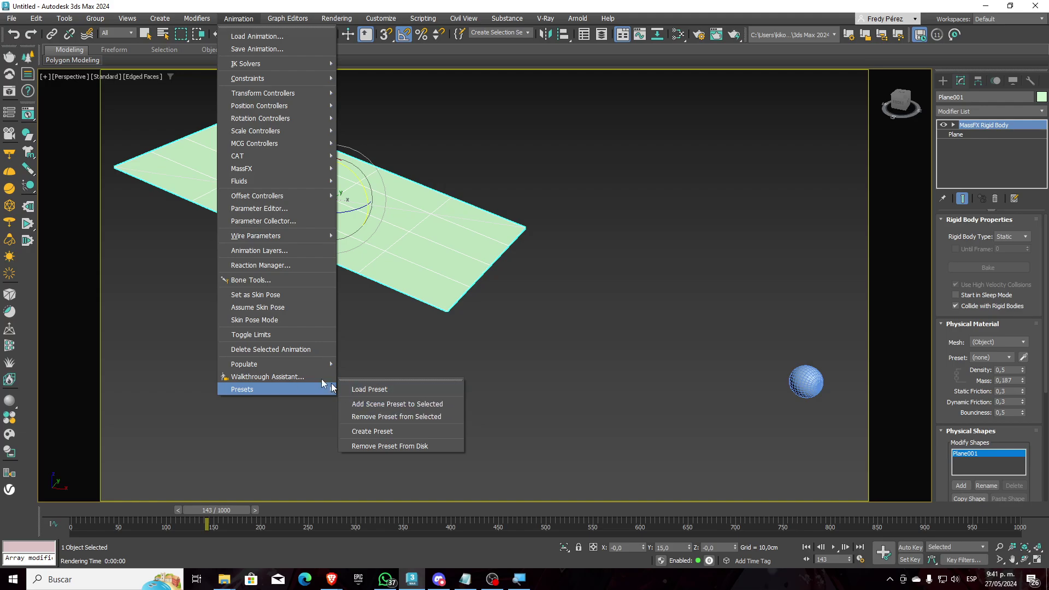
click(272, 4)
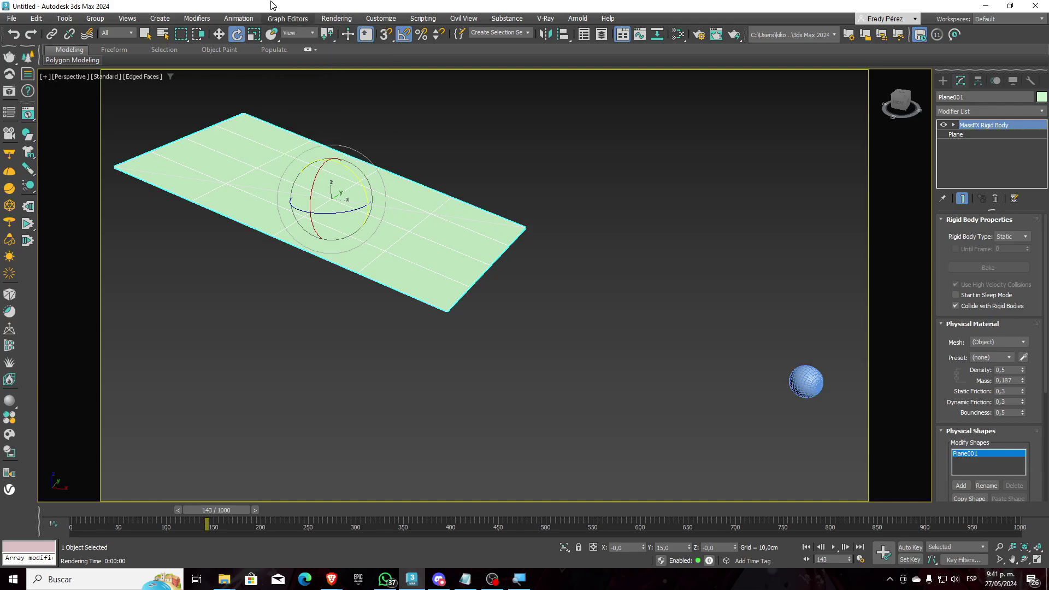
click(75, 77)
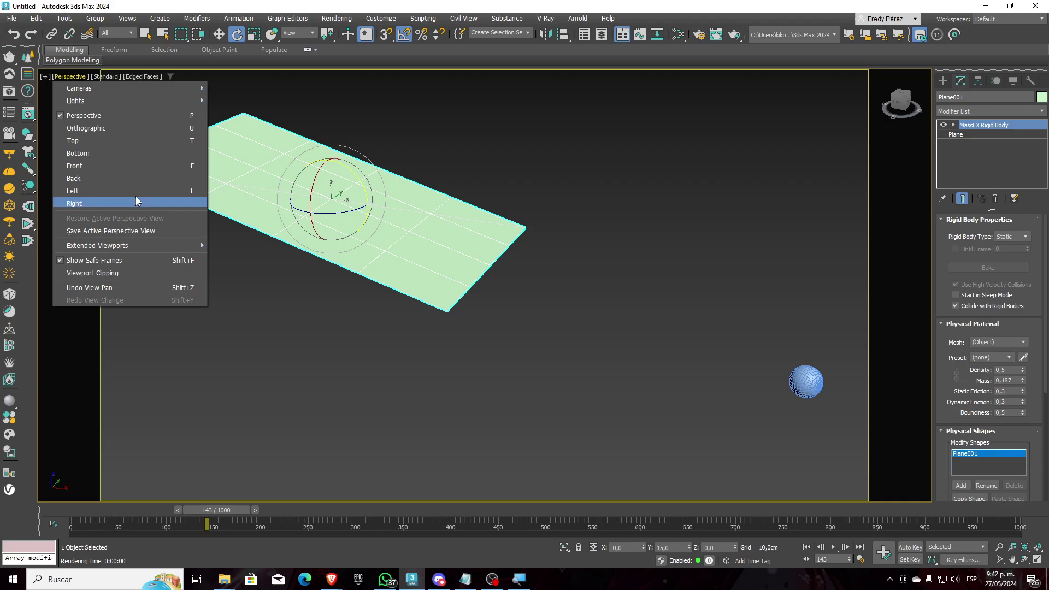
click(75, 77)
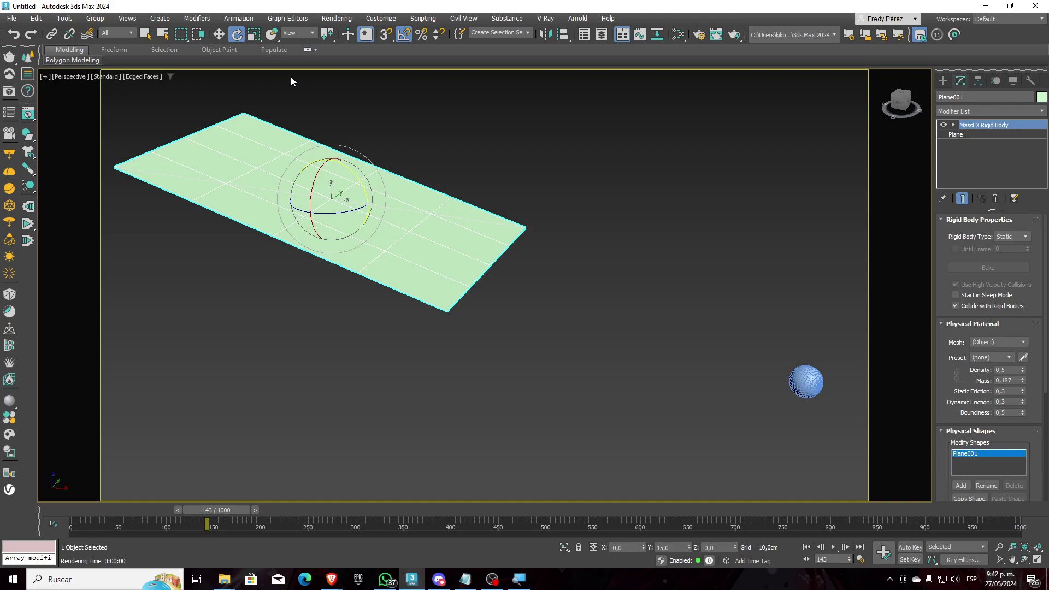
Review the time range, output size and render output settings in Render Setup, and check the frame rate and animation length in Time Configuration.
click(698, 34)
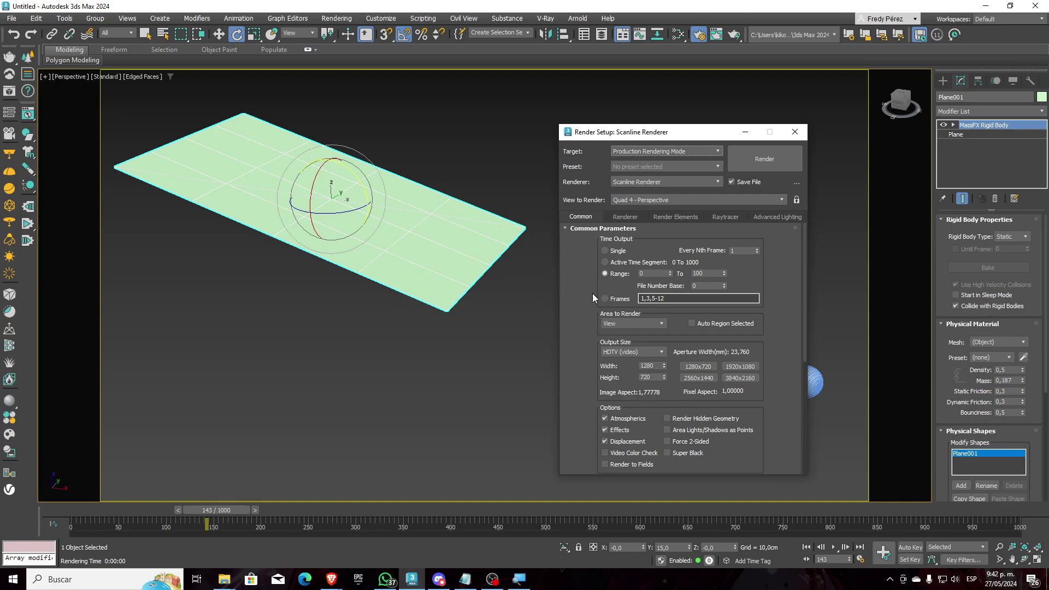
double_click(634, 272)
key(Tab)
scroll(601, 305, down, 4)
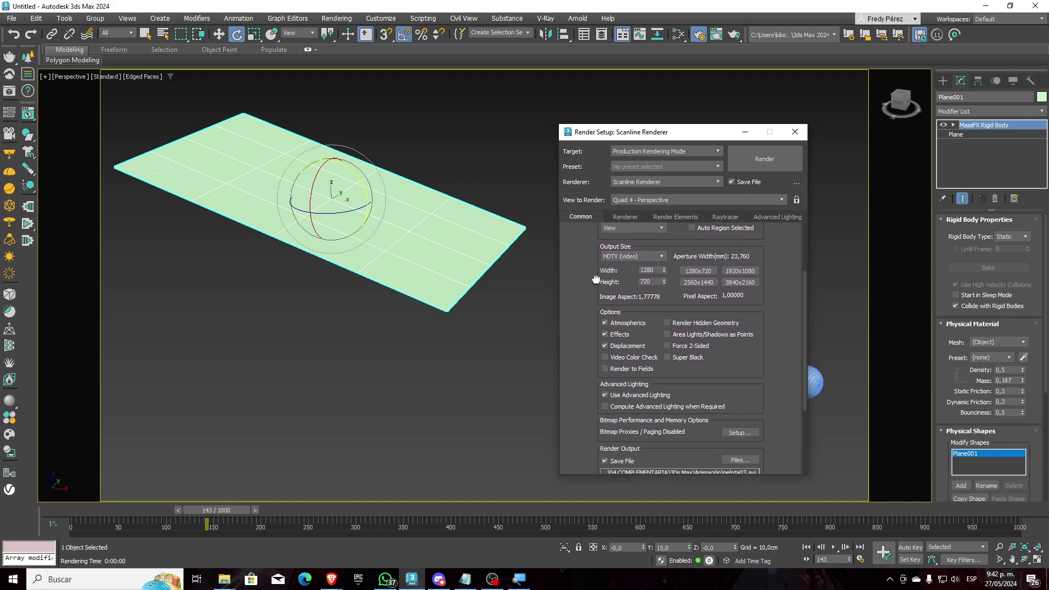
scroll(596, 279, up, 1)
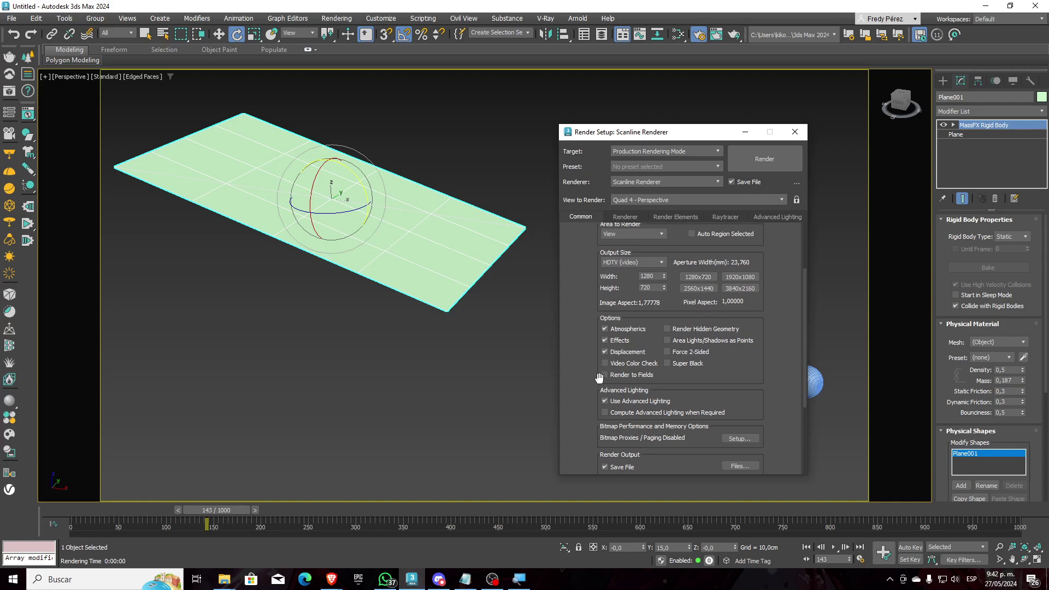
drag(599, 377, 588, 257)
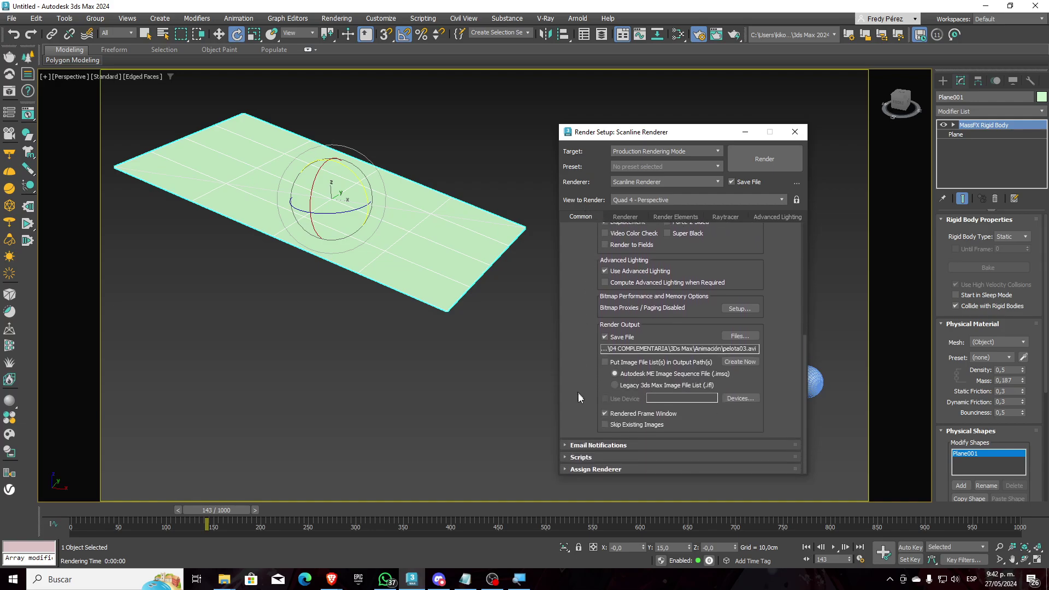
scroll(584, 330, up, 5)
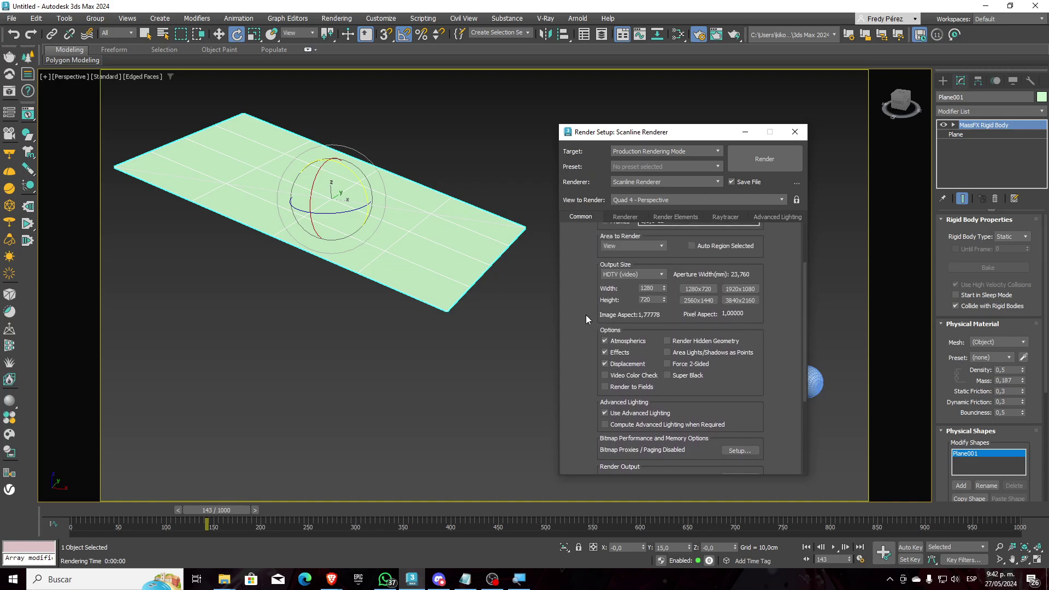
scroll(586, 315, down, 4)
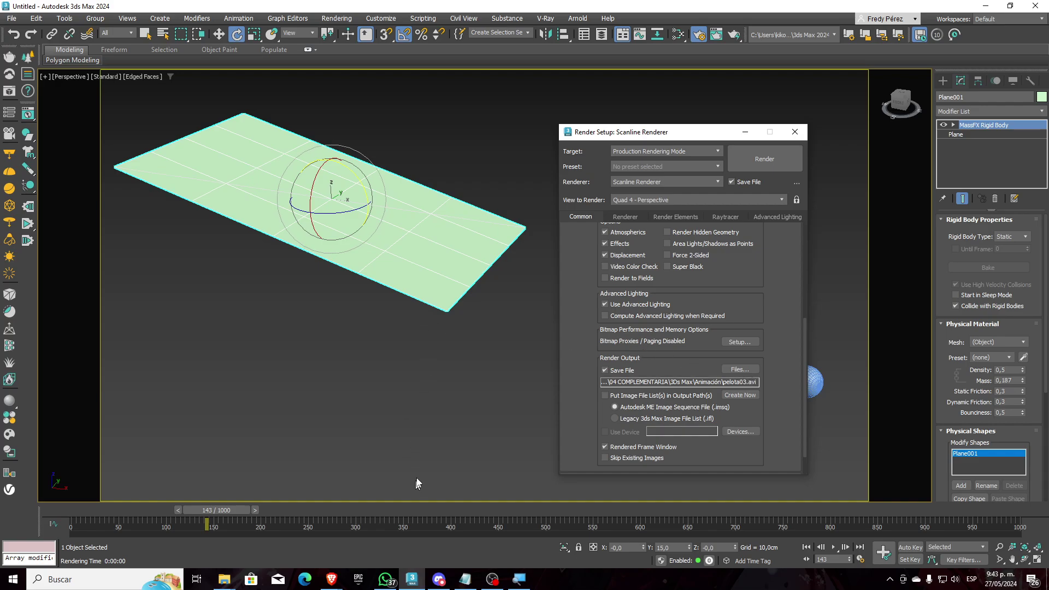
click(861, 559)
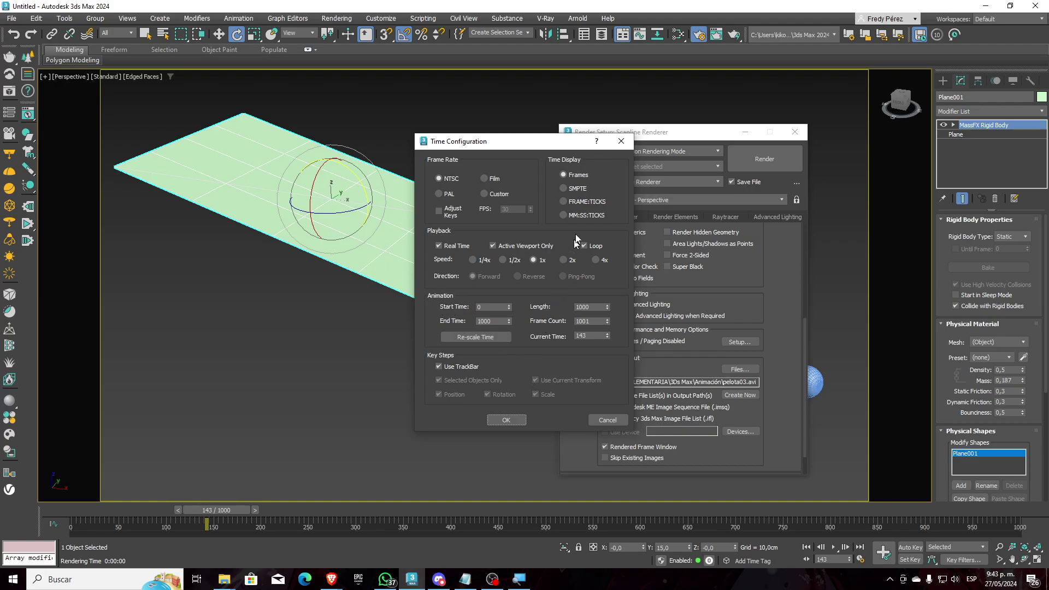
click(620, 141)
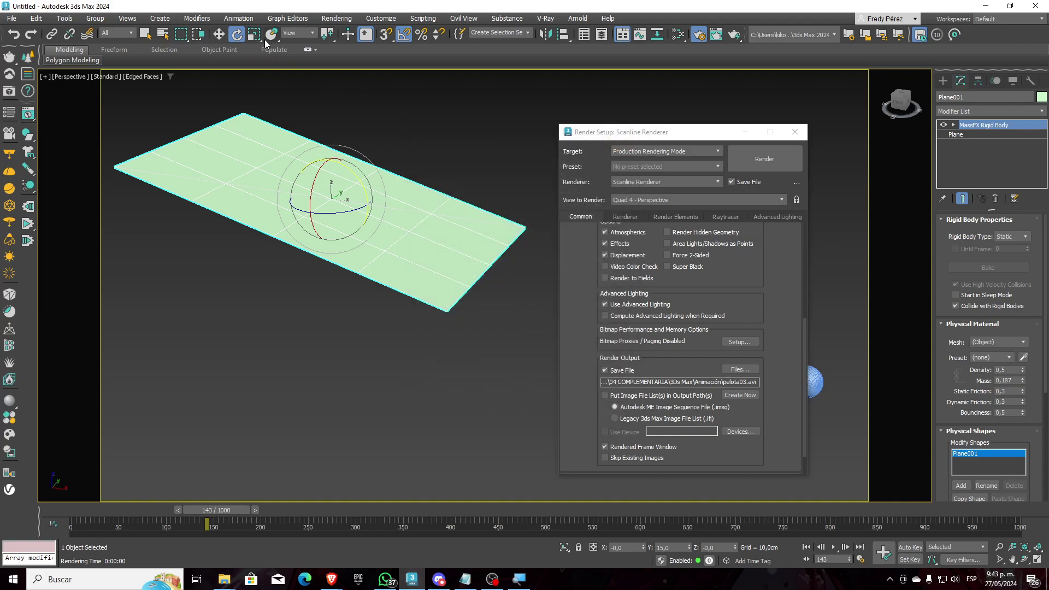
click(250, 20)
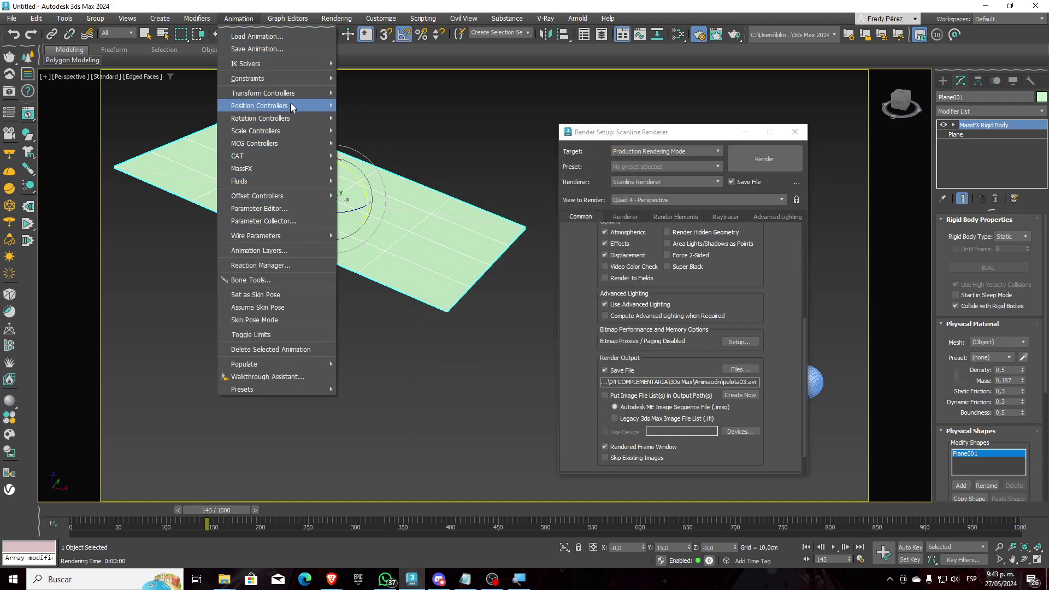
mouse_move(297, 82)
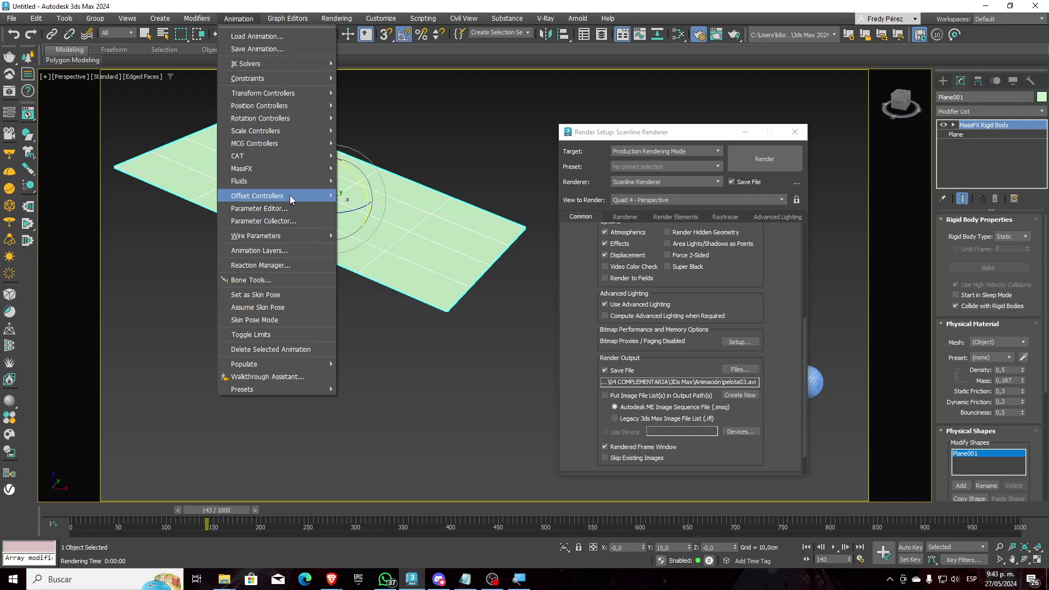
mouse_move(289, 181)
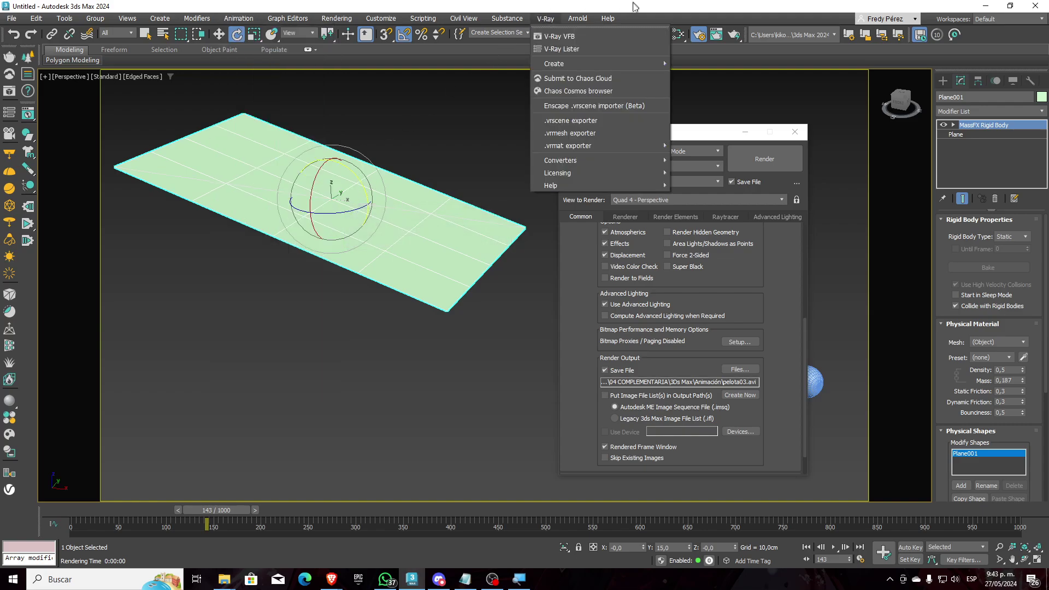
click(604, 65)
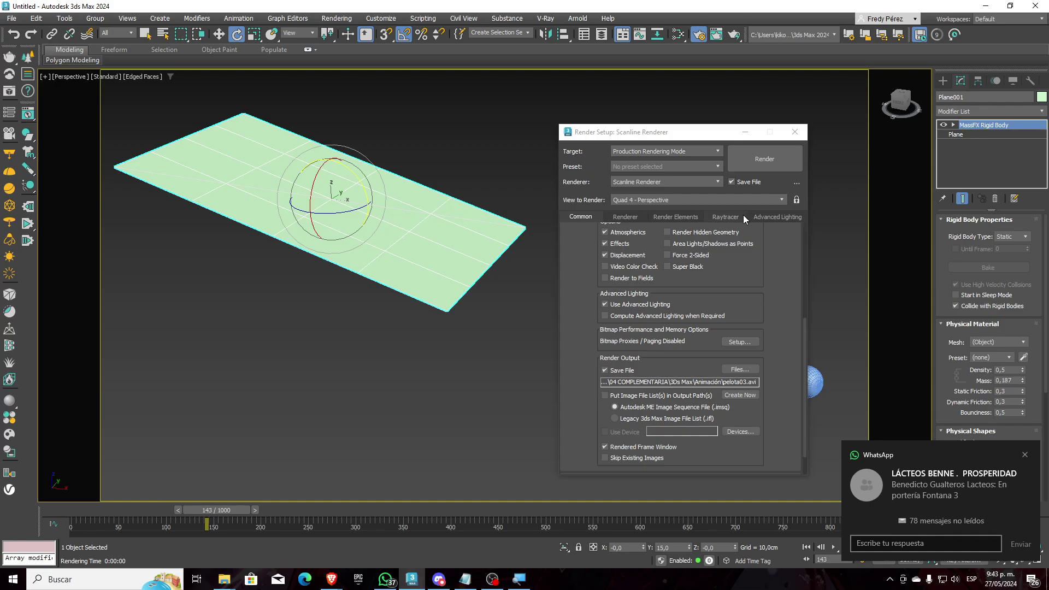
click(1024, 453)
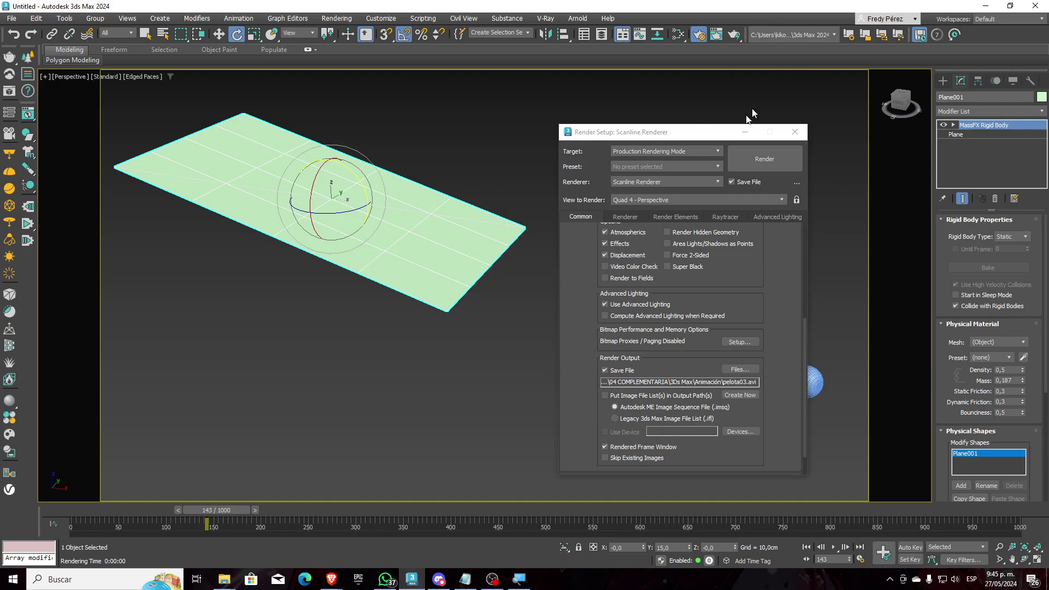
Minimize Render Setup and move the animation time to frame 142.
click(745, 132)
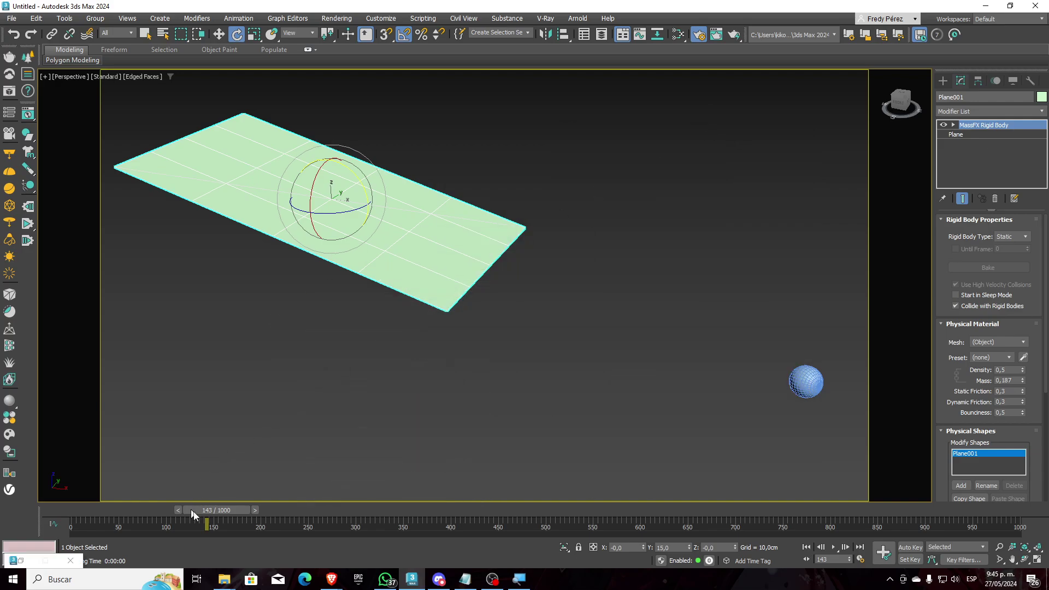
drag(196, 511, 226, 483)
key(e)
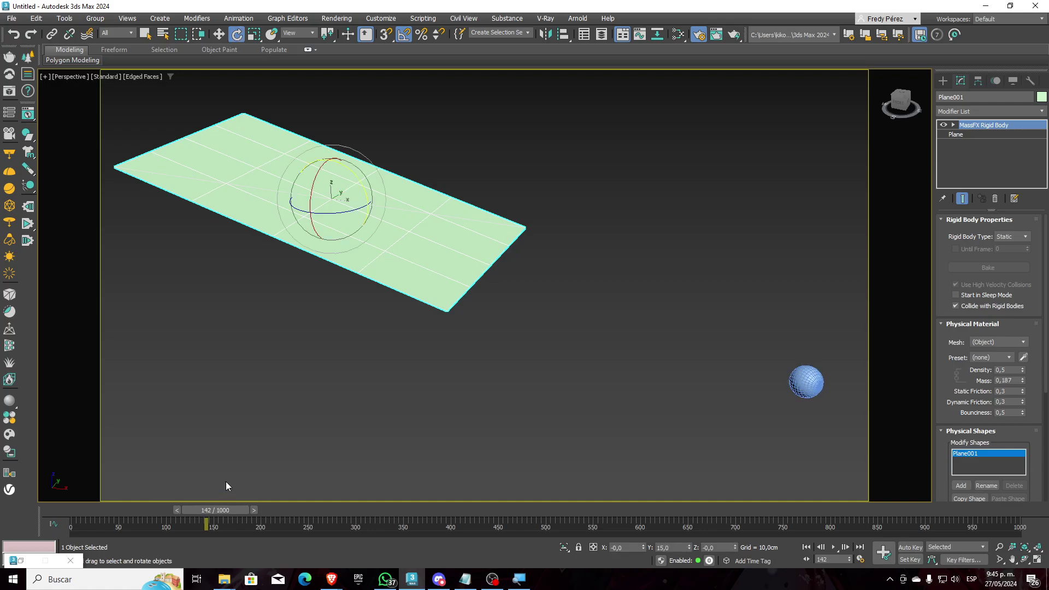